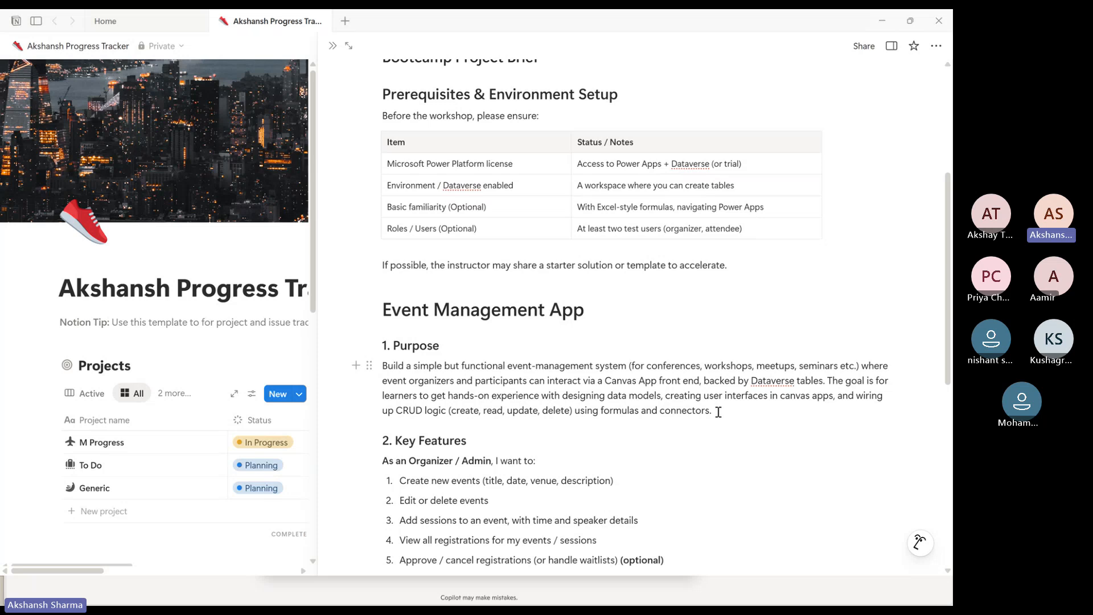
# Scroll through the bootcamp project brief and read the Event Management App purpose paragraph
pyautogui.scroll(-1, 719, 412)
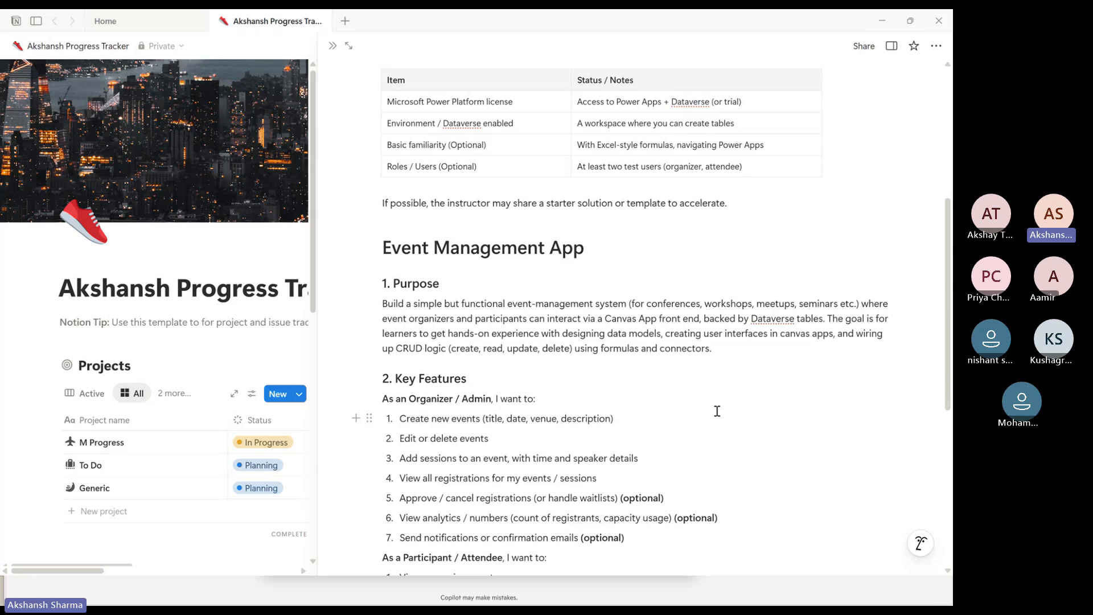
pyautogui.scroll(-3, 716, 411)
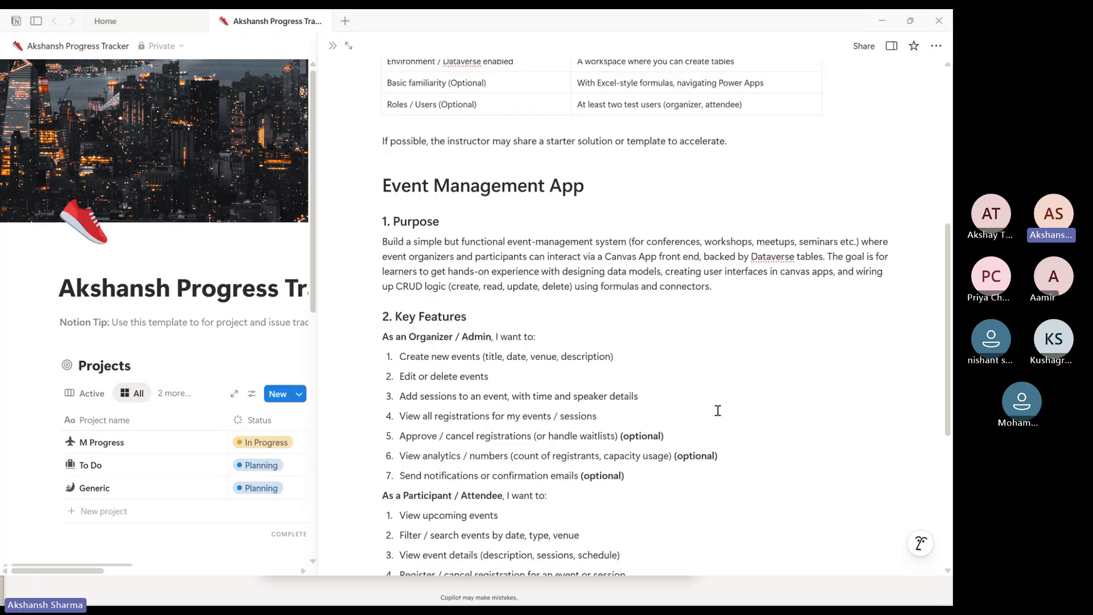
pyautogui.moveTo(383, 123)
pyautogui.mouseDown()
pyautogui.moveTo(602, 119)
pyautogui.moveTo(384, 123)
pyautogui.mouseUp()
pyautogui.click(513, 132)
pyautogui.click(470, 123)
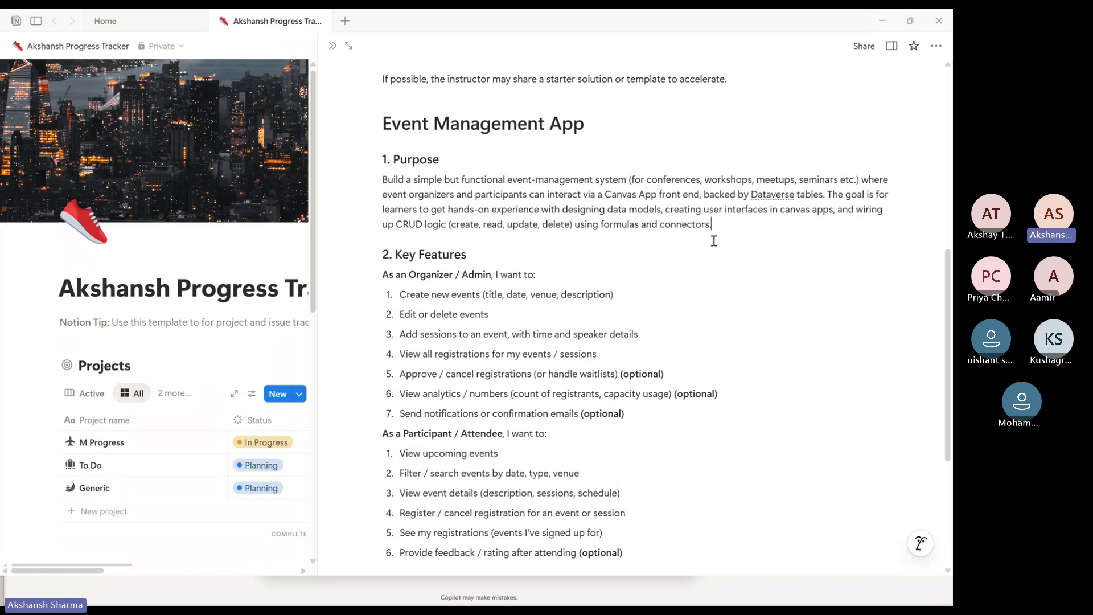
pyautogui.click(862, 186)
pyautogui.scroll(-1, 450, 246)
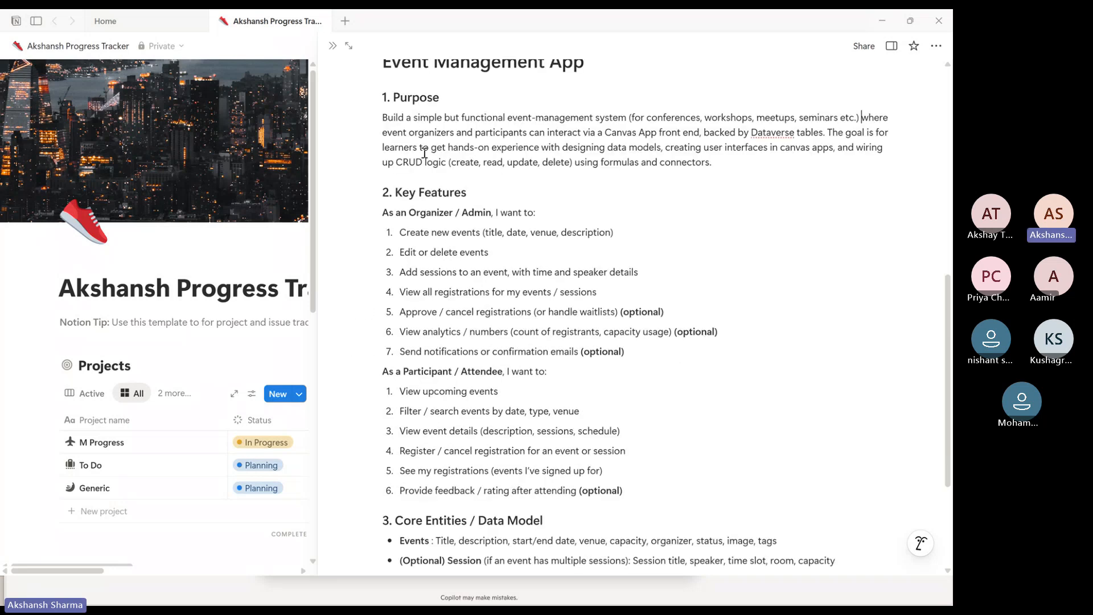
pyautogui.moveTo(387, 96); pyautogui.dragTo(719, 188)
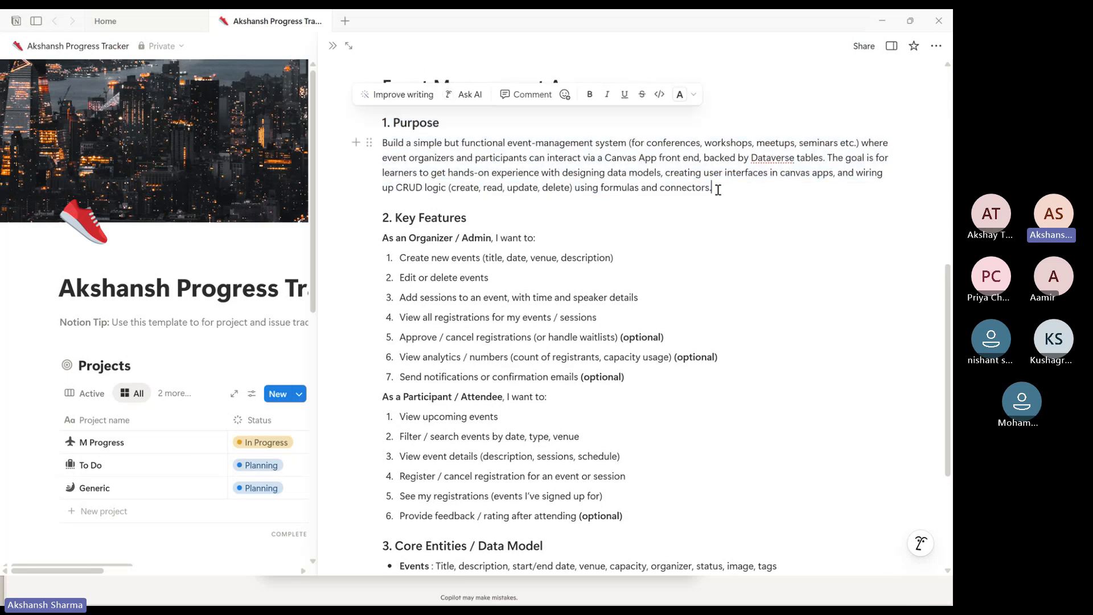
pyautogui.click(720, 188)
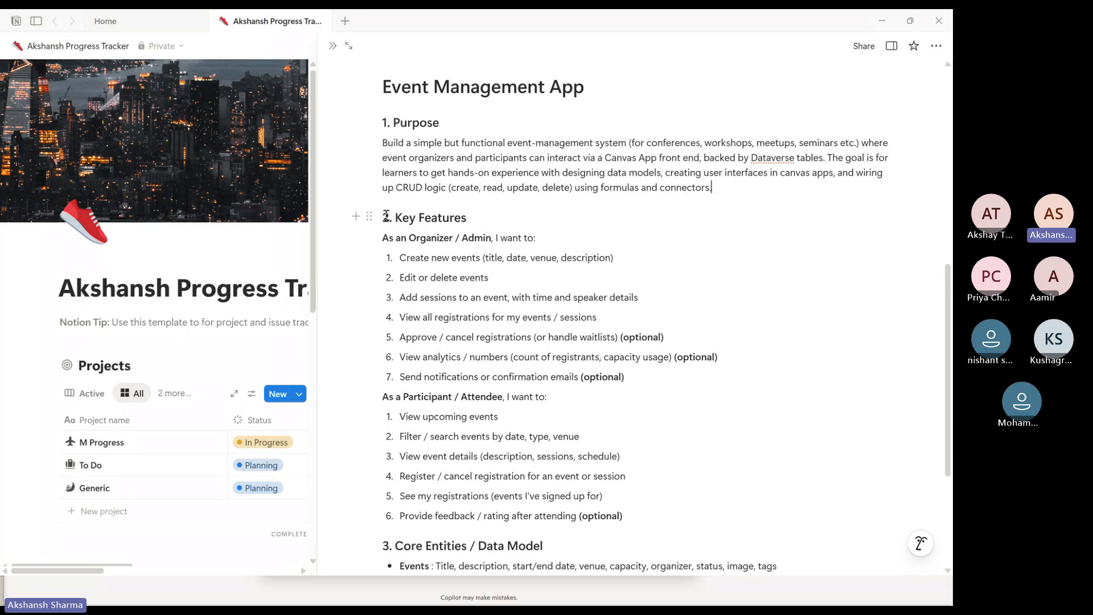
# Review the organizer / admin key features list, highlighting each feature in turn
pyautogui.moveTo(386, 217); pyautogui.dragTo(633, 519)
pyautogui.click(586, 376)
pyautogui.click(434, 220)
pyautogui.moveTo(386, 238); pyautogui.dragTo(490, 238)
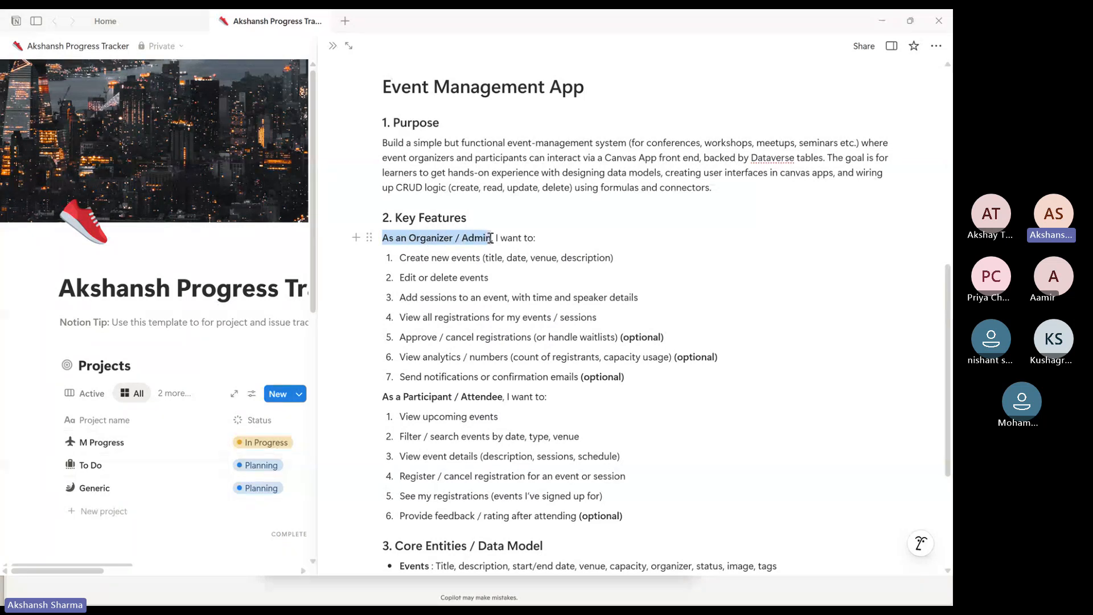
pyautogui.click(415, 258)
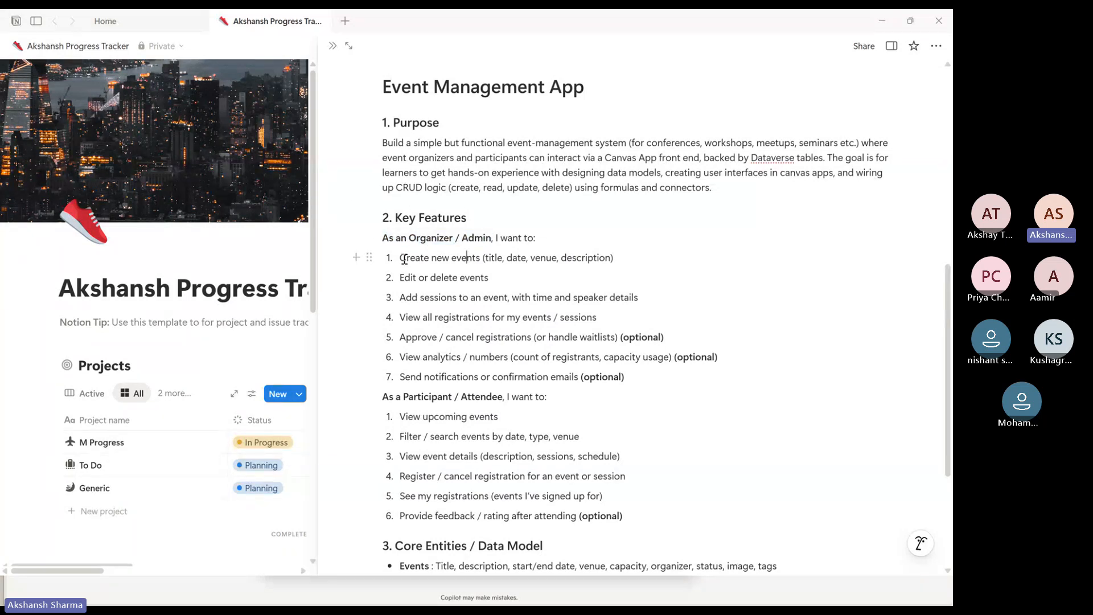
pyautogui.moveTo(401, 257); pyautogui.dragTo(626, 258)
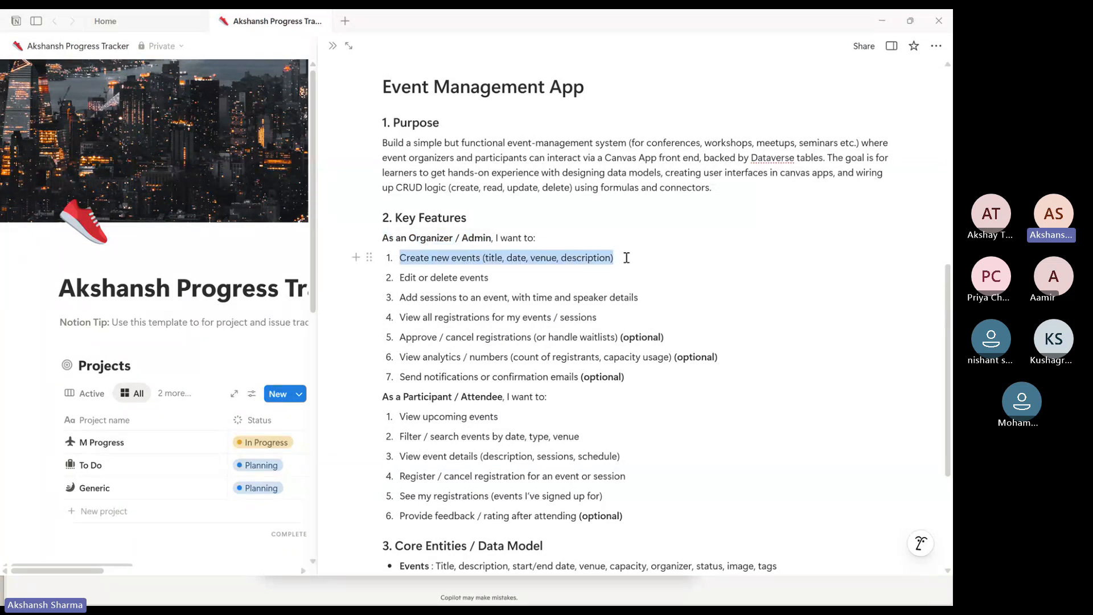
pyautogui.click(512, 257)
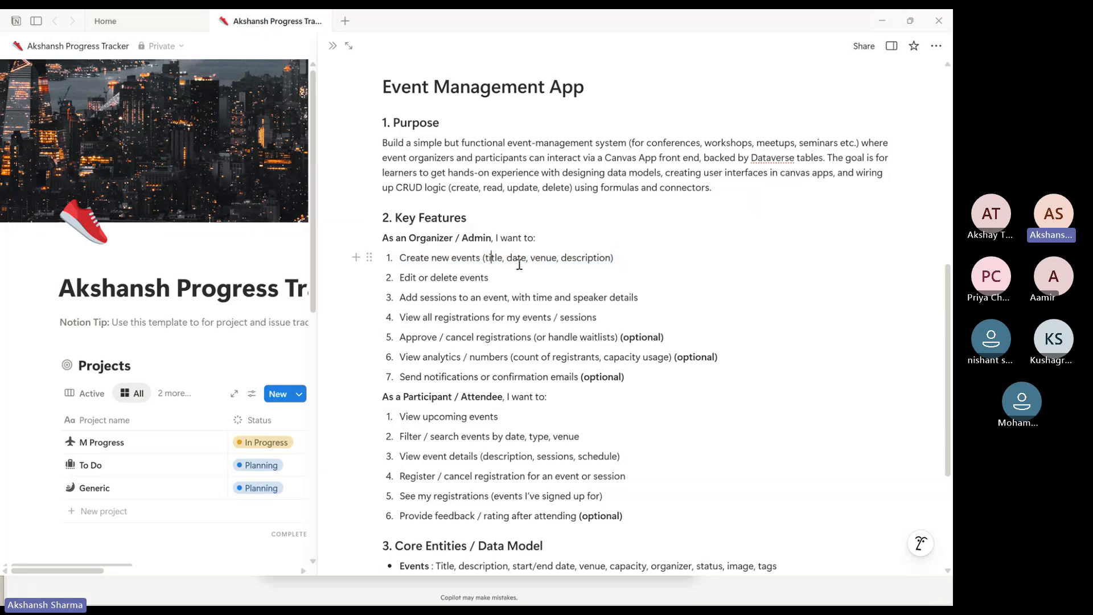
pyautogui.click(540, 258)
pyautogui.moveTo(411, 278); pyautogui.dragTo(499, 283)
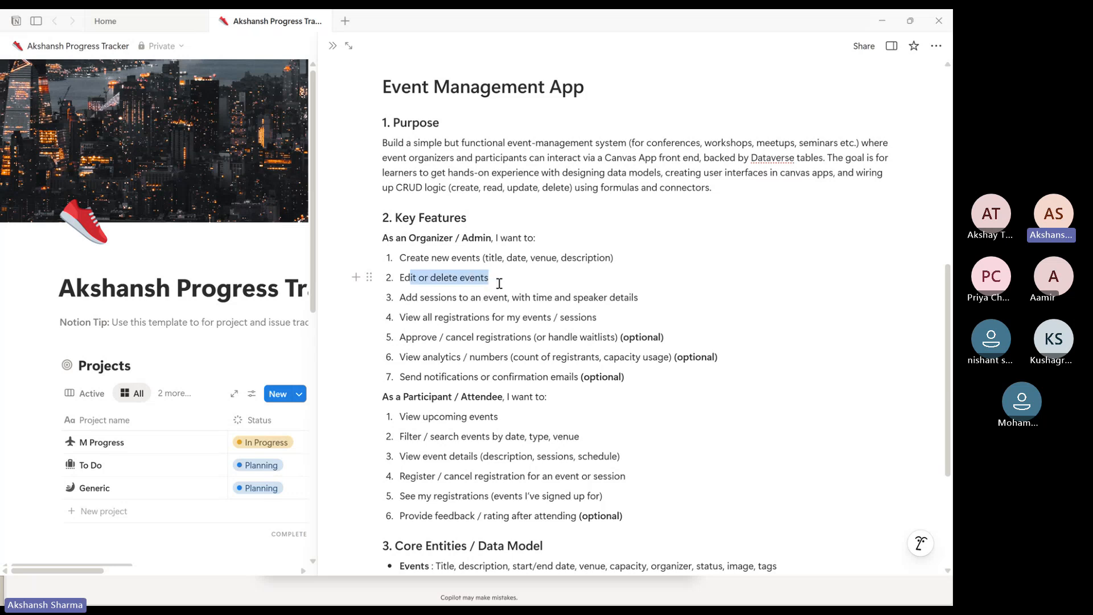
pyautogui.click(460, 279)
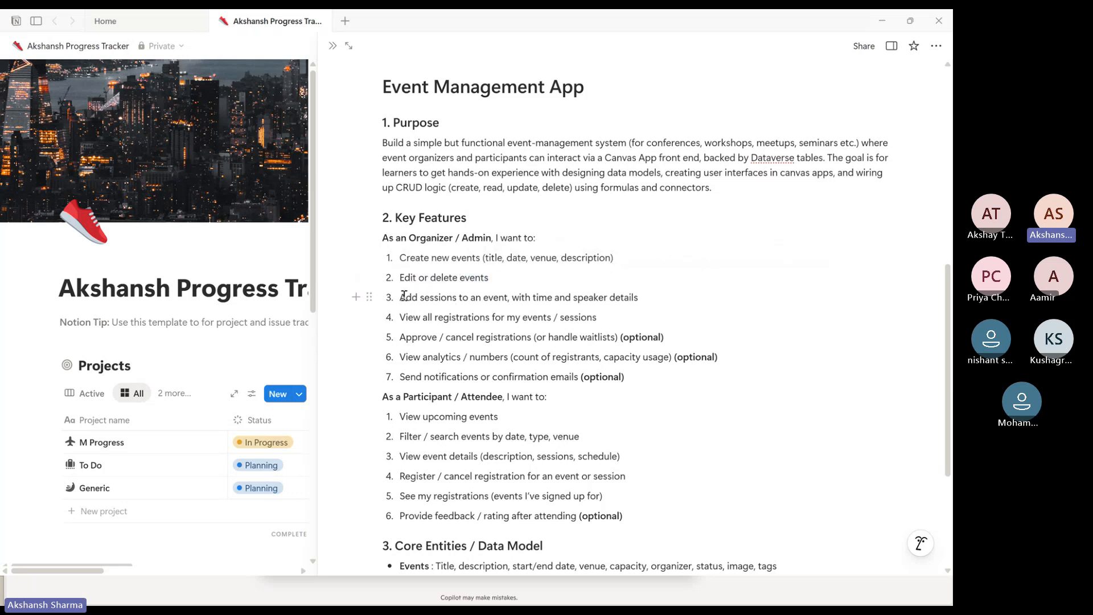
pyautogui.moveTo(404, 296); pyautogui.dragTo(645, 295)
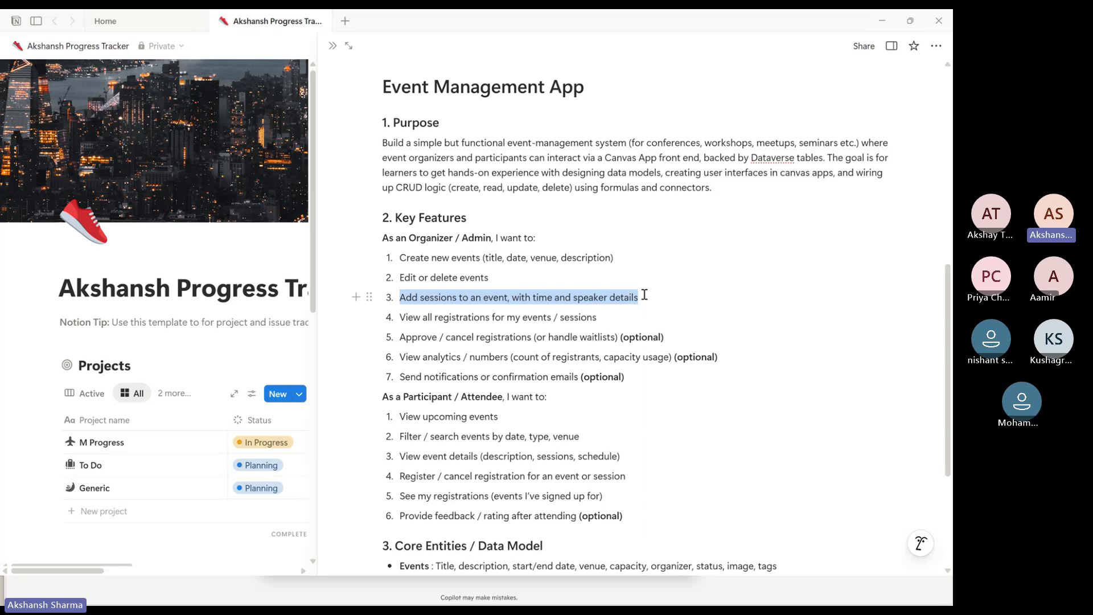
pyautogui.click(405, 317)
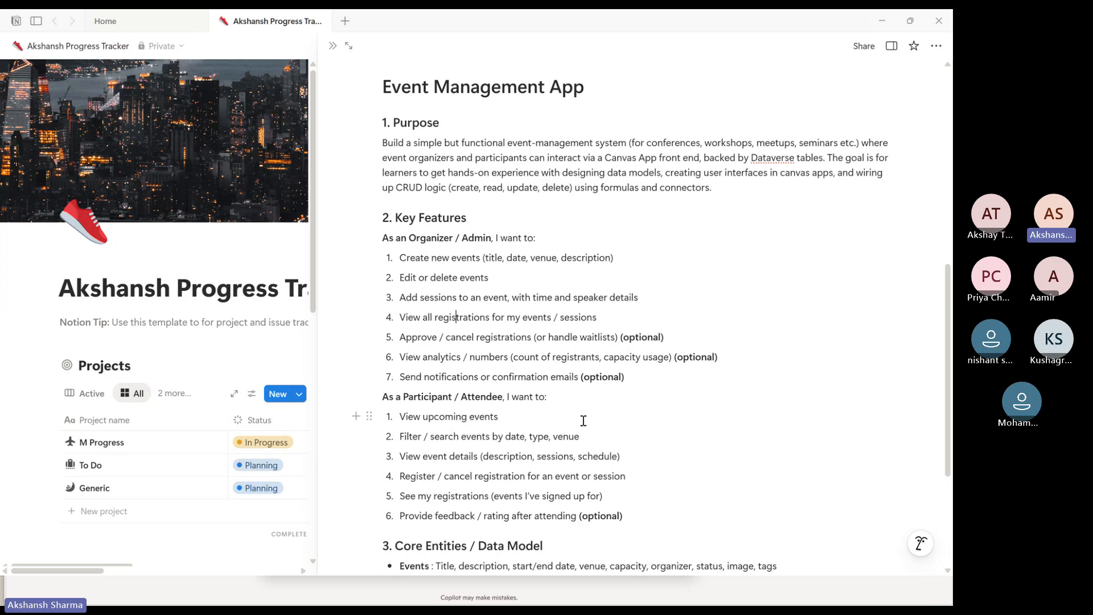
# Review the participant / attendee key features and the optional organizer features, highlighting each item in turn
pyautogui.scroll(-1, 583, 419)
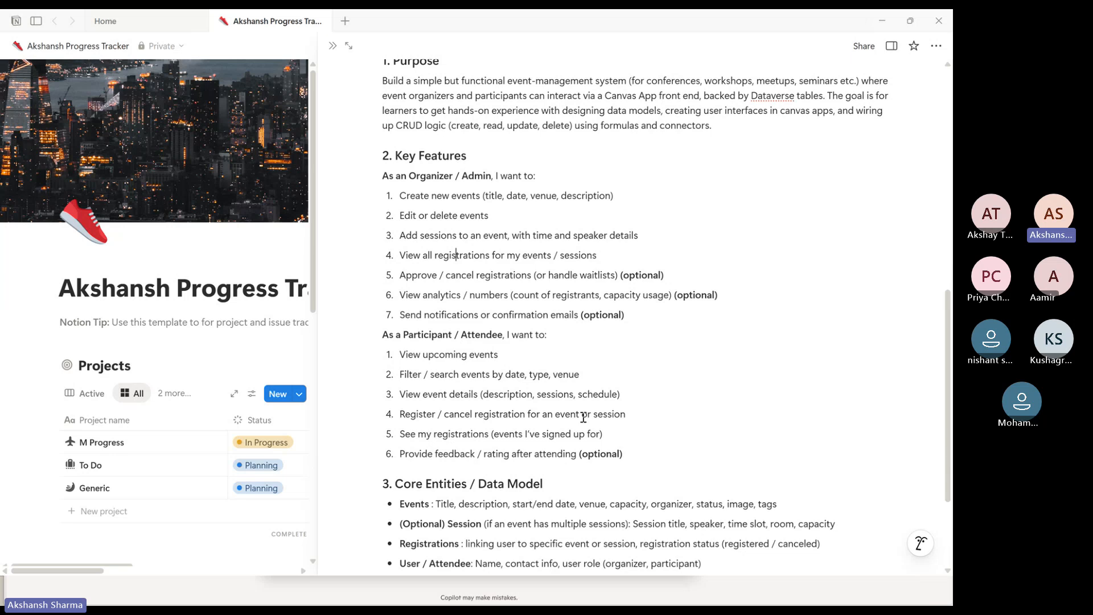
pyautogui.scroll(1, 583, 418)
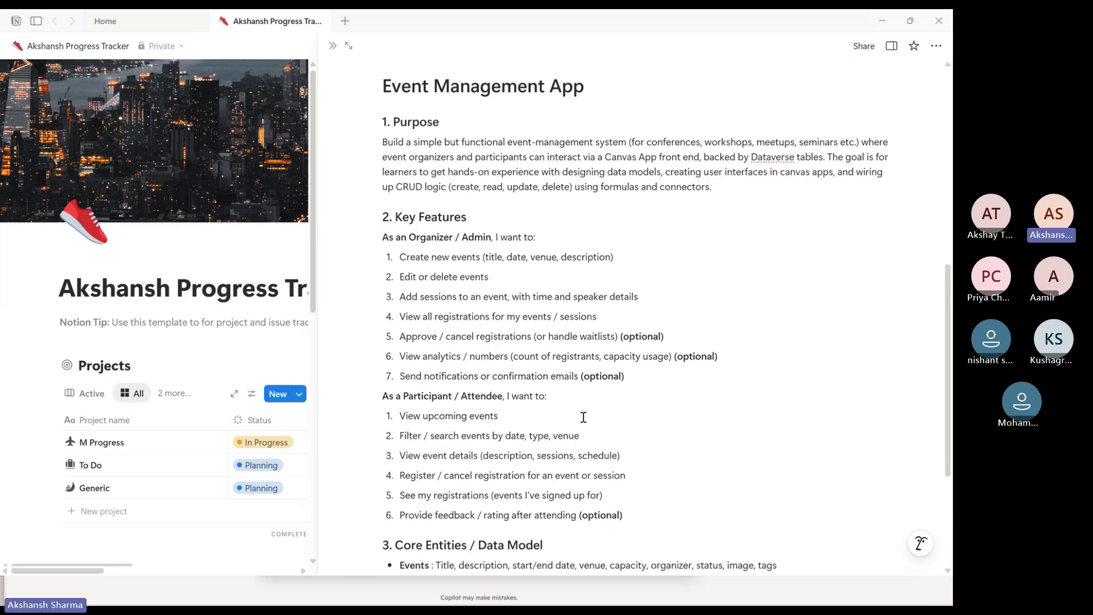
pyautogui.doubleClick(434, 239)
pyautogui.doubleClick(429, 396)
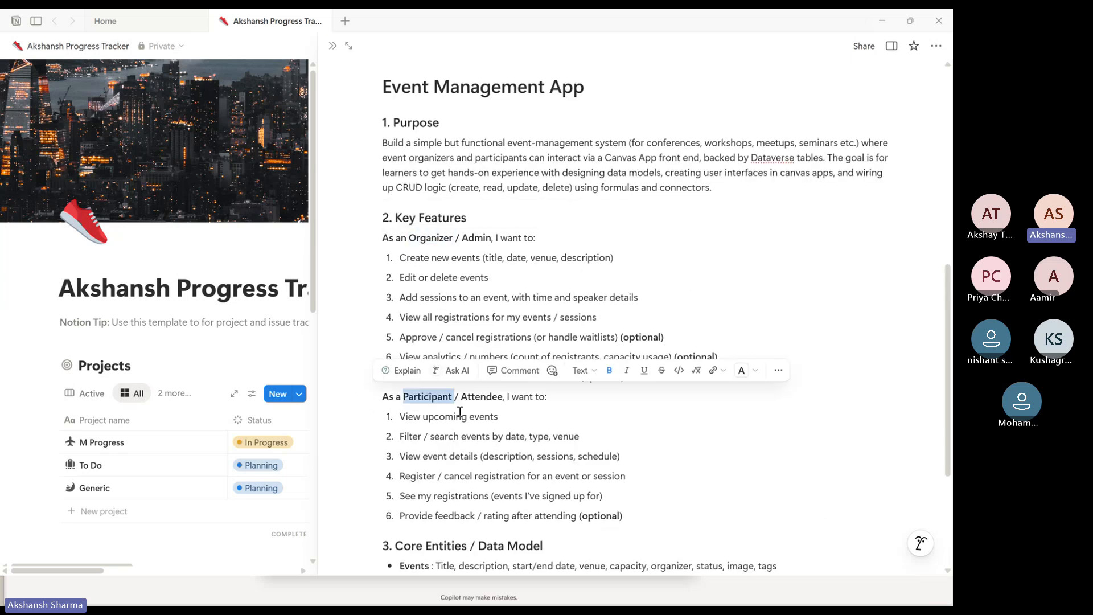
pyautogui.click(459, 396)
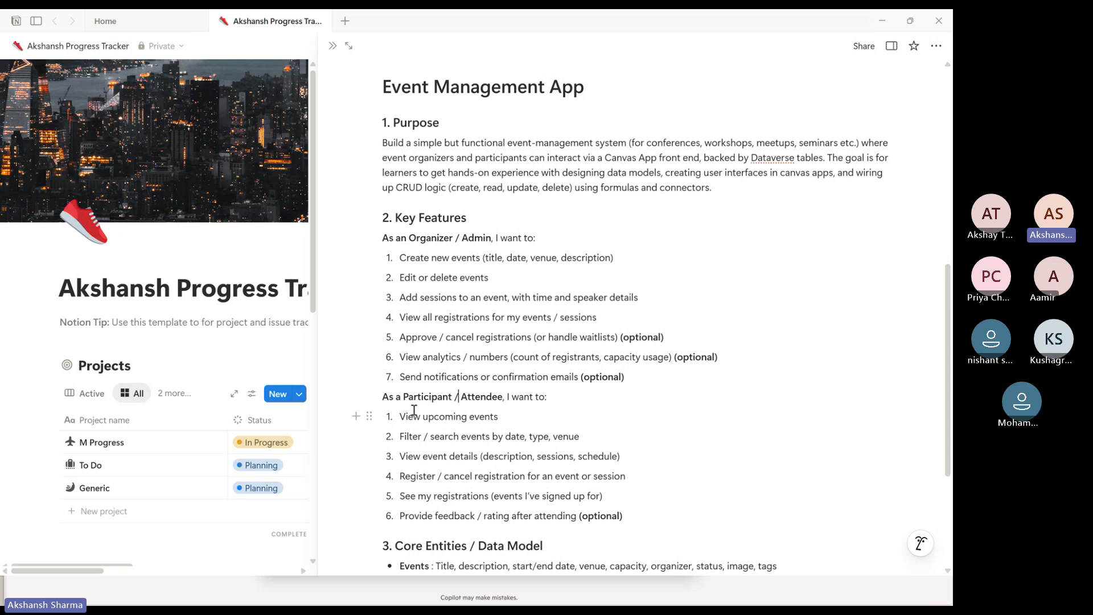
pyautogui.moveTo(399, 416); pyautogui.dragTo(499, 417)
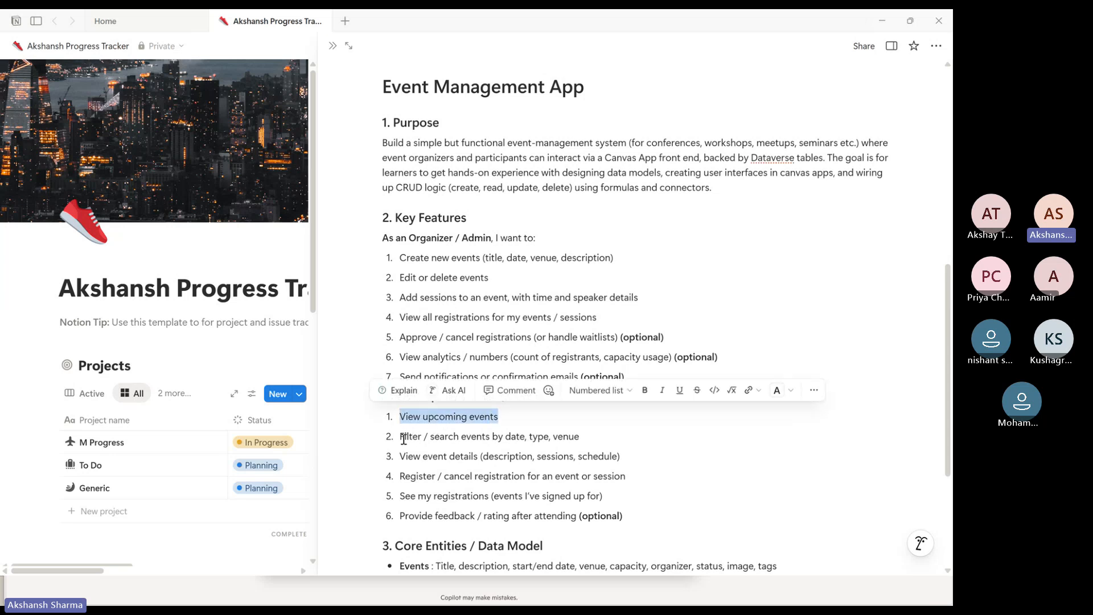
pyautogui.moveTo(400, 436); pyautogui.dragTo(566, 436)
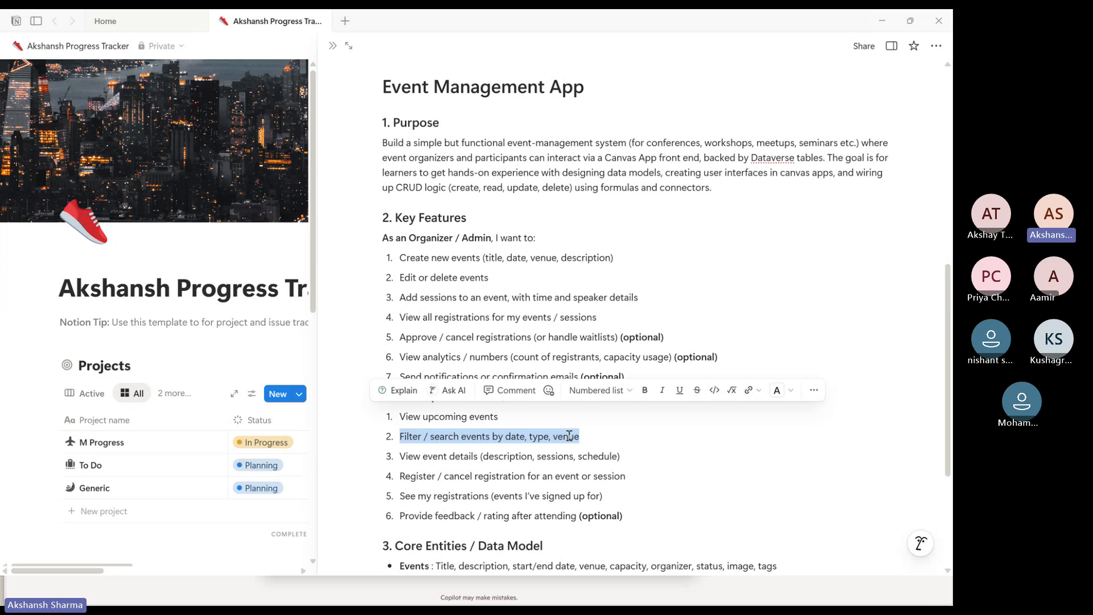
pyautogui.click(511, 436)
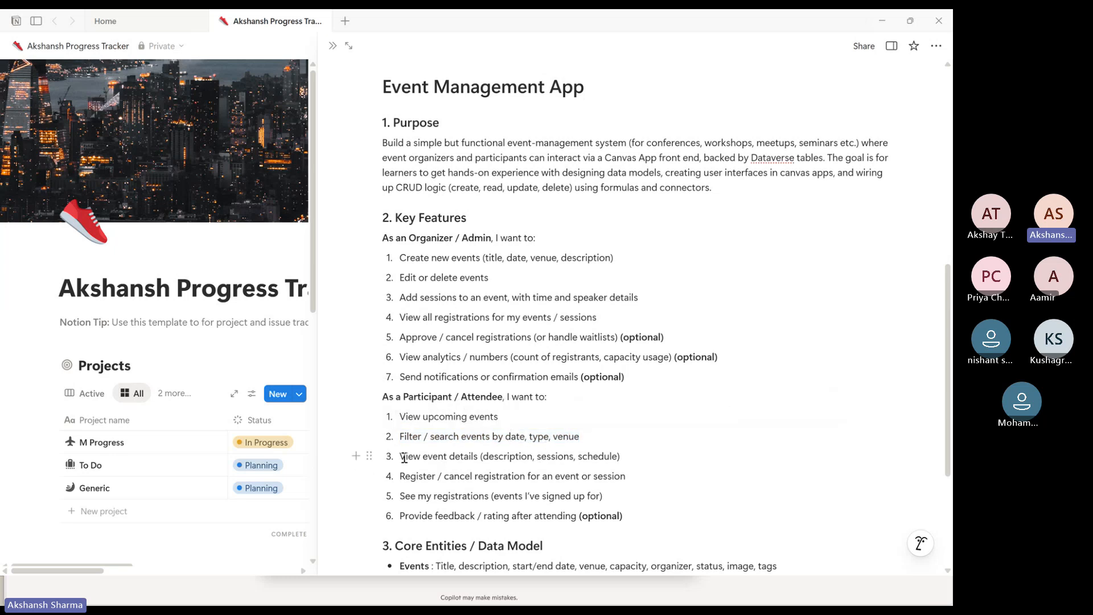
pyautogui.moveTo(404, 457); pyautogui.dragTo(625, 462)
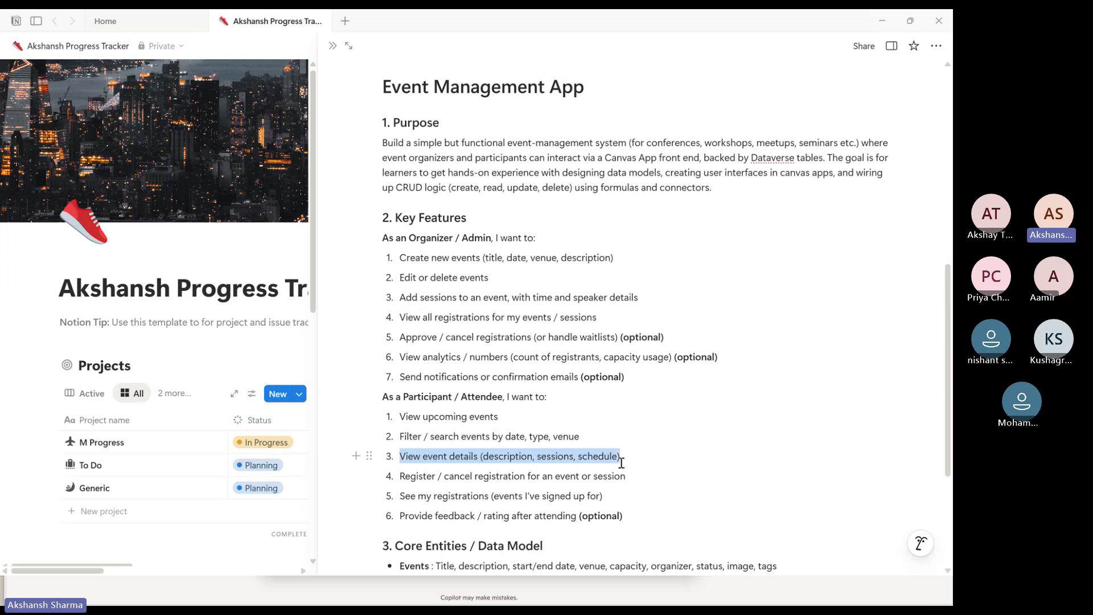
pyautogui.moveTo(417, 477); pyautogui.dragTo(647, 479)
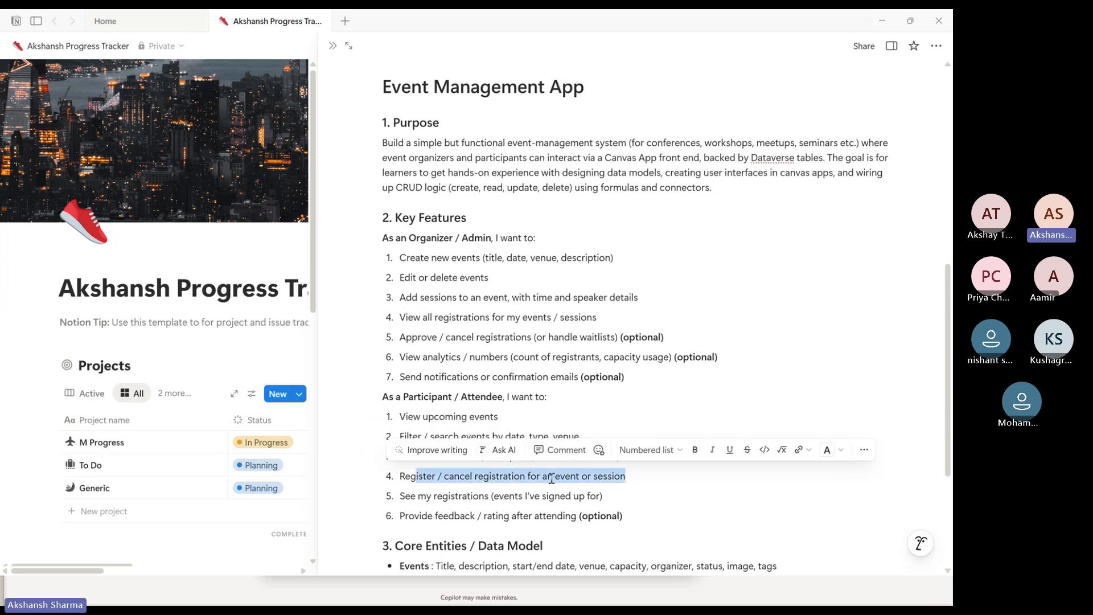
pyautogui.click(481, 500)
pyautogui.click(432, 497)
pyautogui.moveTo(432, 497); pyautogui.dragTo(658, 501)
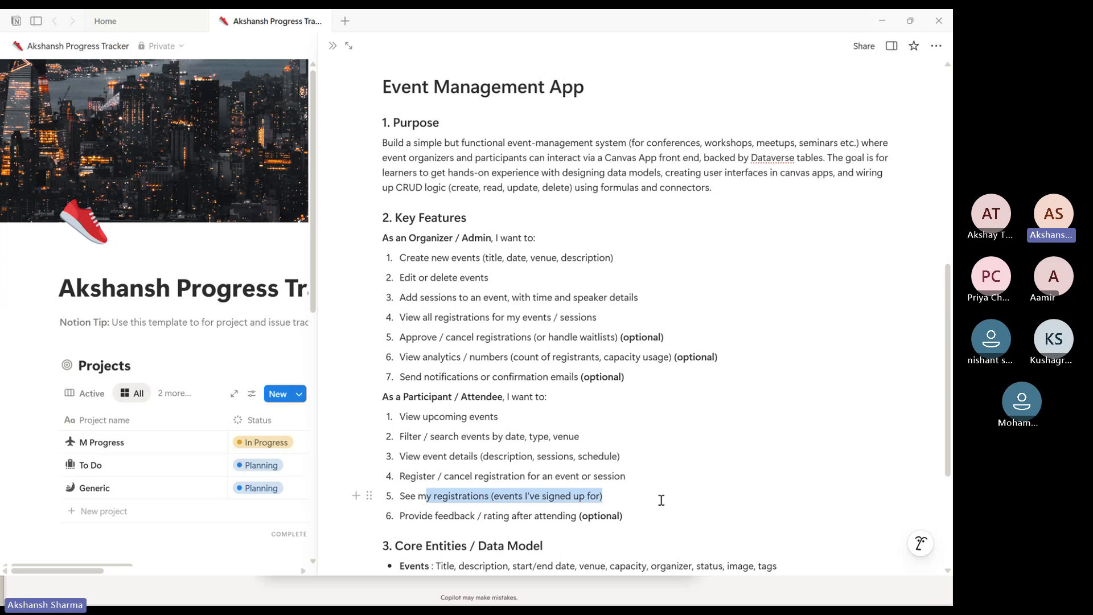
pyautogui.click(516, 518)
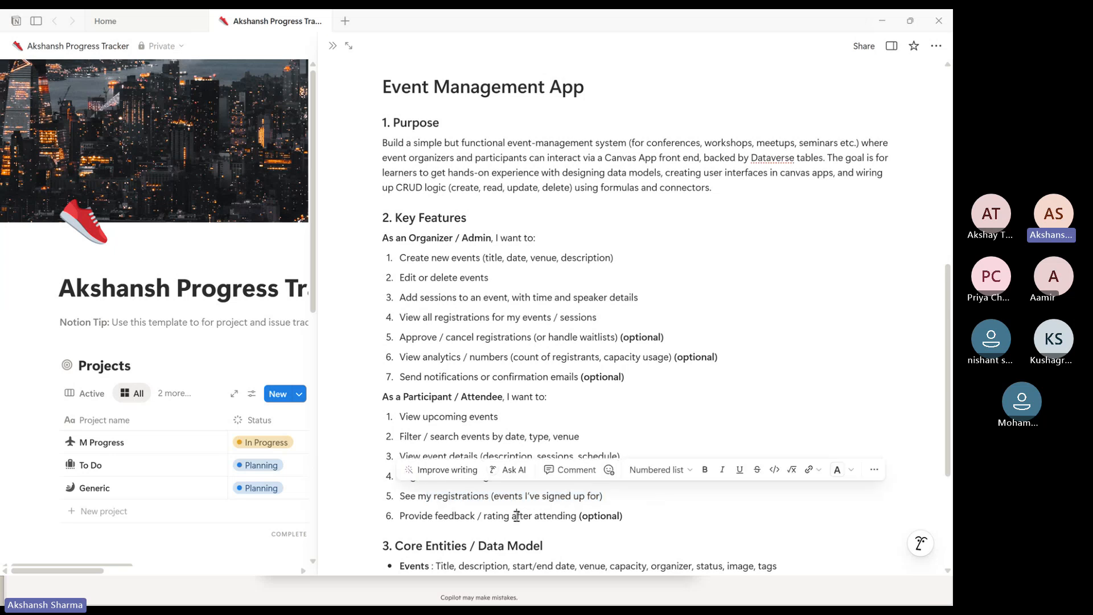
pyautogui.click(626, 515)
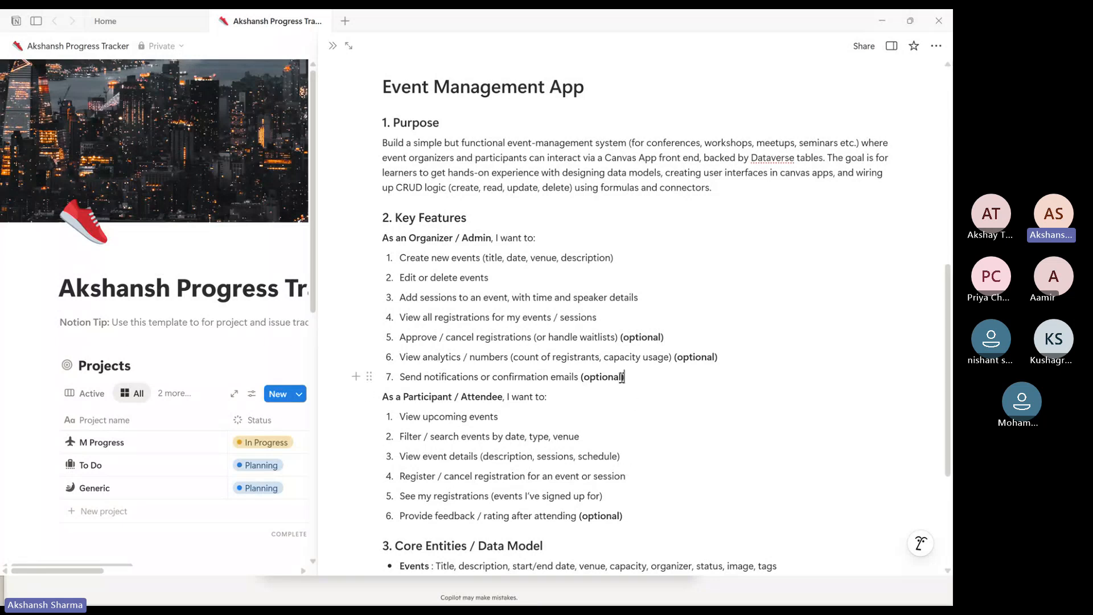
pyautogui.moveTo(625, 377); pyautogui.dragTo(399, 337)
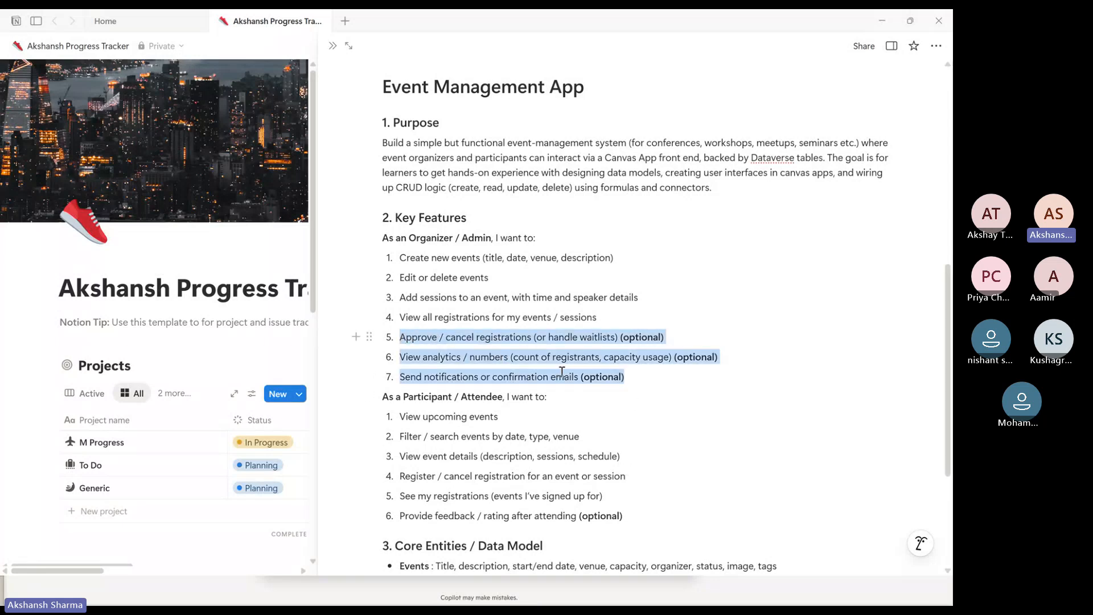
pyautogui.click(640, 383)
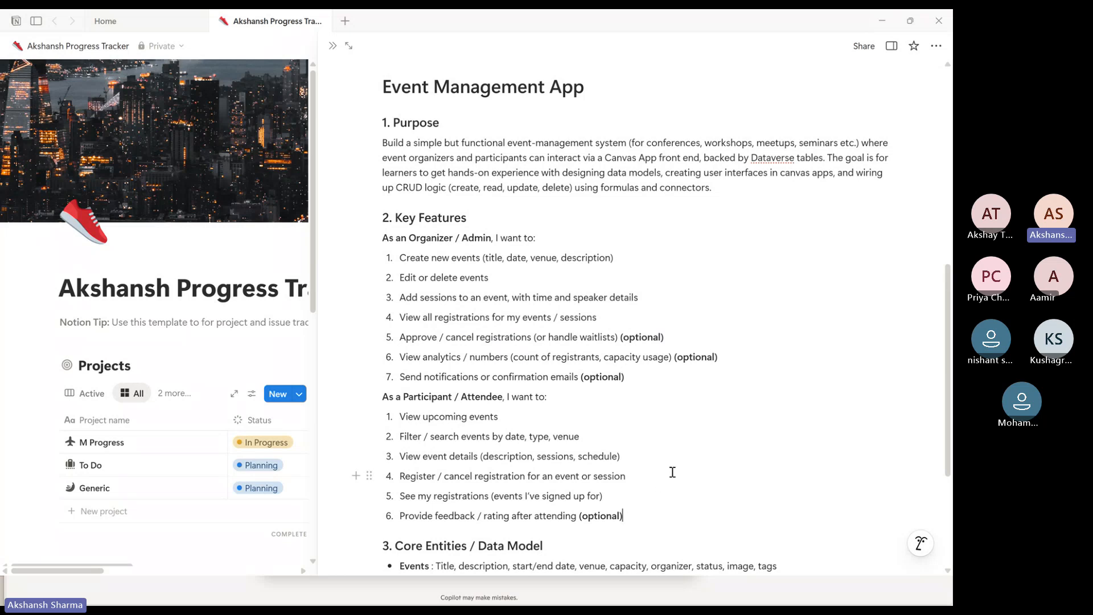
pyautogui.moveTo(385, 220); pyautogui.dragTo(654, 506)
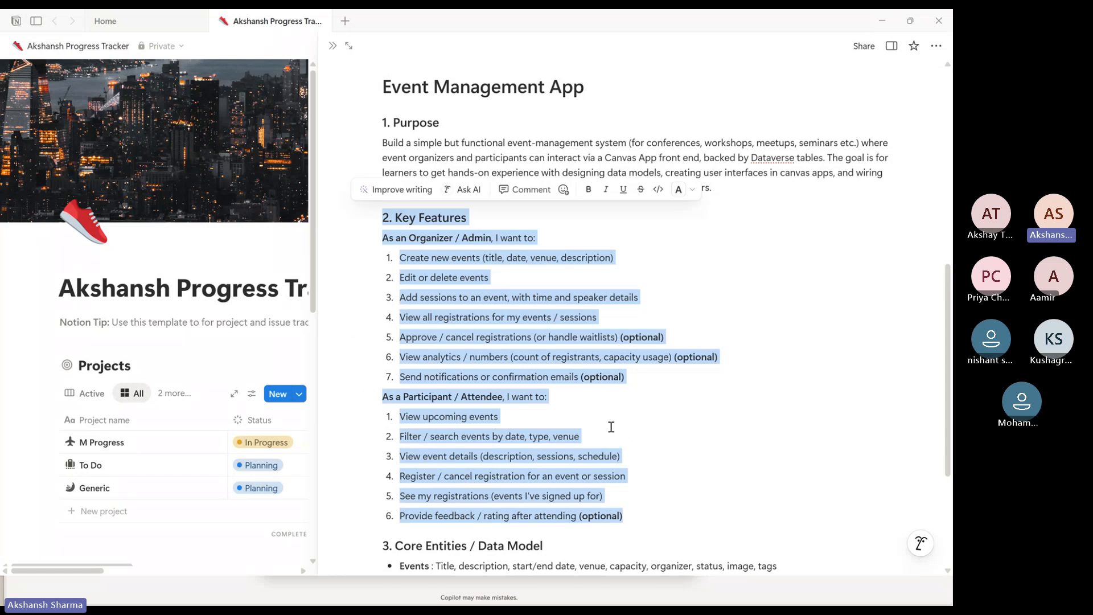
pyautogui.click(620, 458)
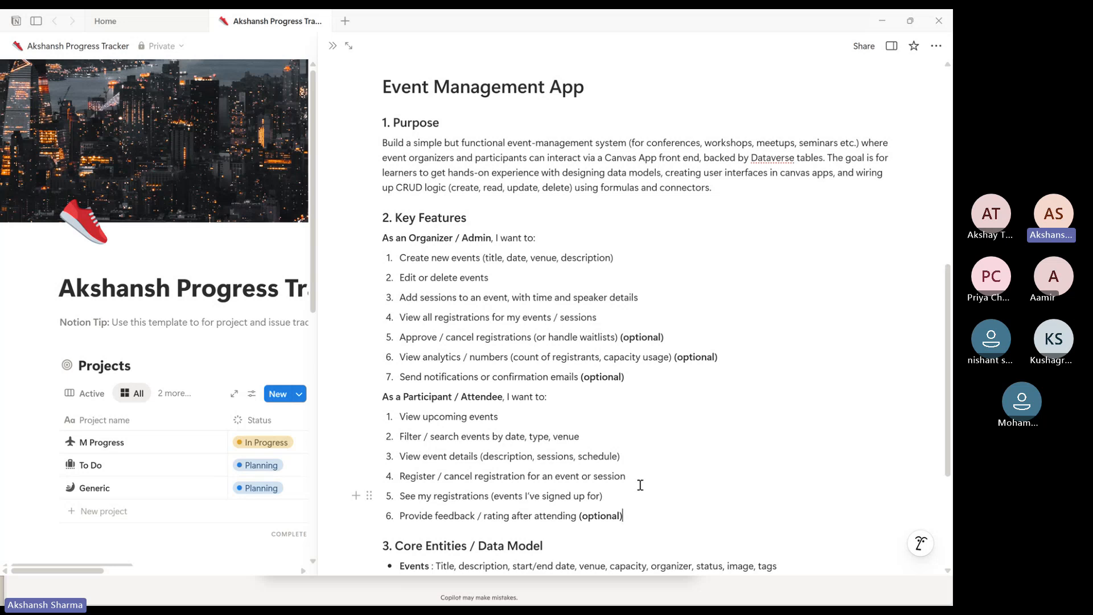
# Examine the Core Entities / Data Model section, starting with the Events and Session entities
pyautogui.scroll(-2, 642, 466)
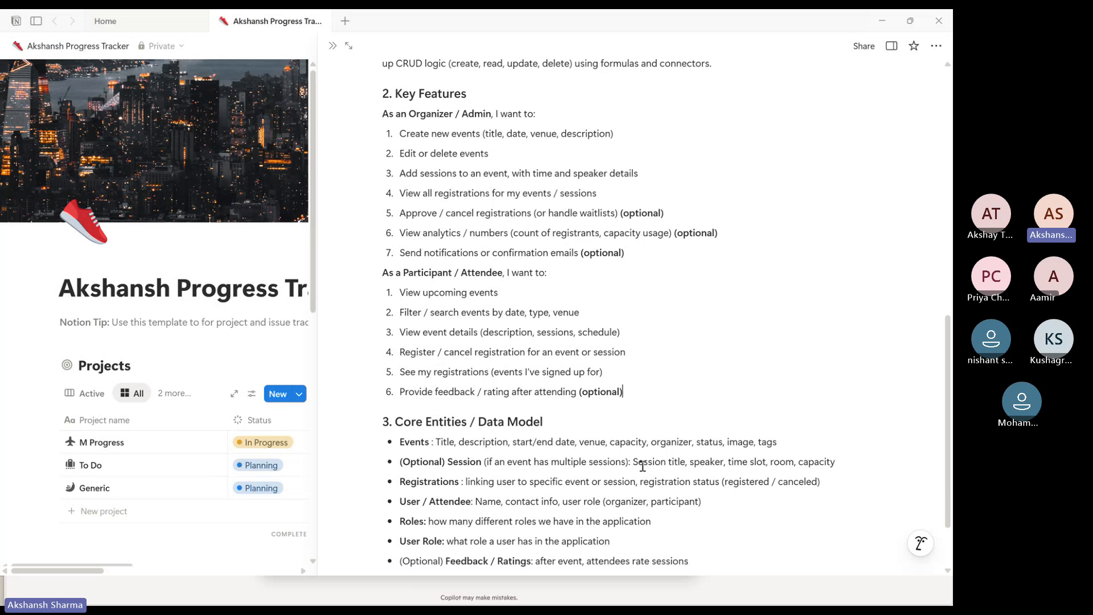
pyautogui.scroll(-1, 642, 466)
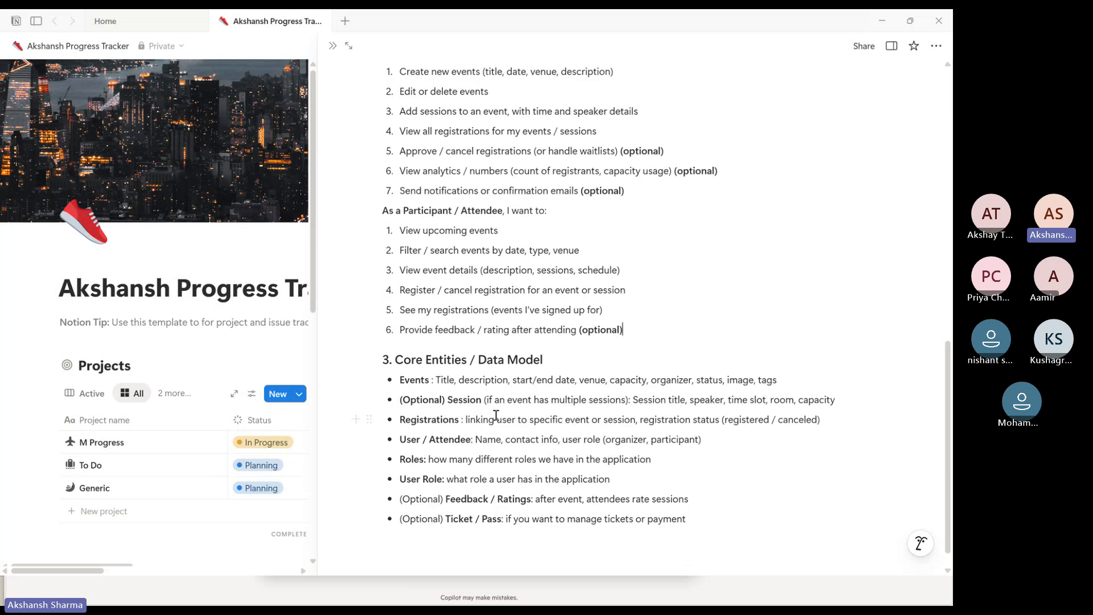
pyautogui.moveTo(402, 383); pyautogui.dragTo(793, 386)
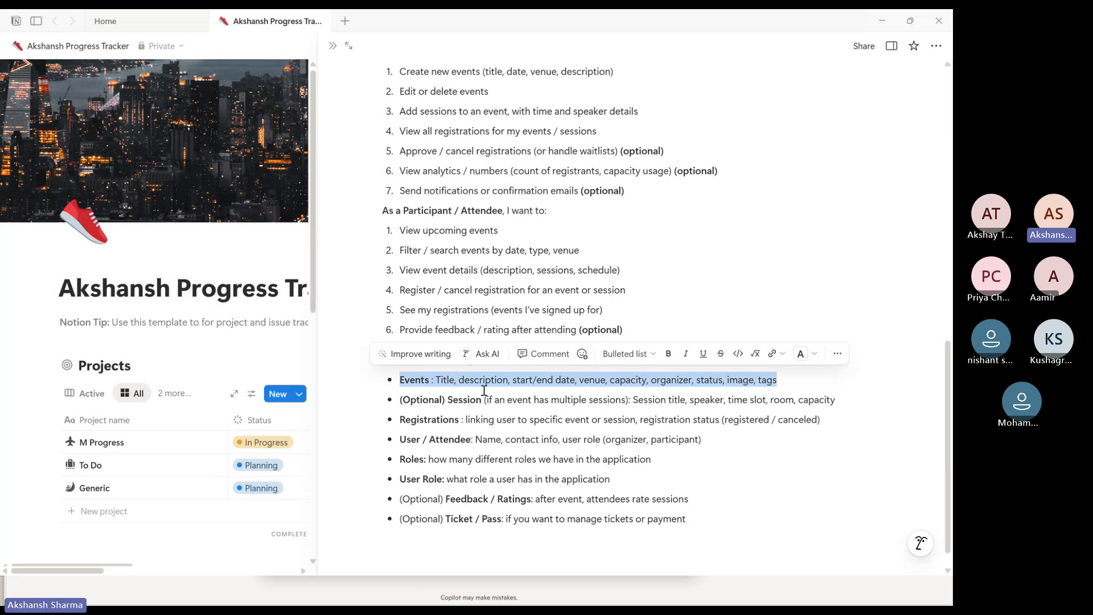
pyautogui.click(443, 380)
pyautogui.click(525, 382)
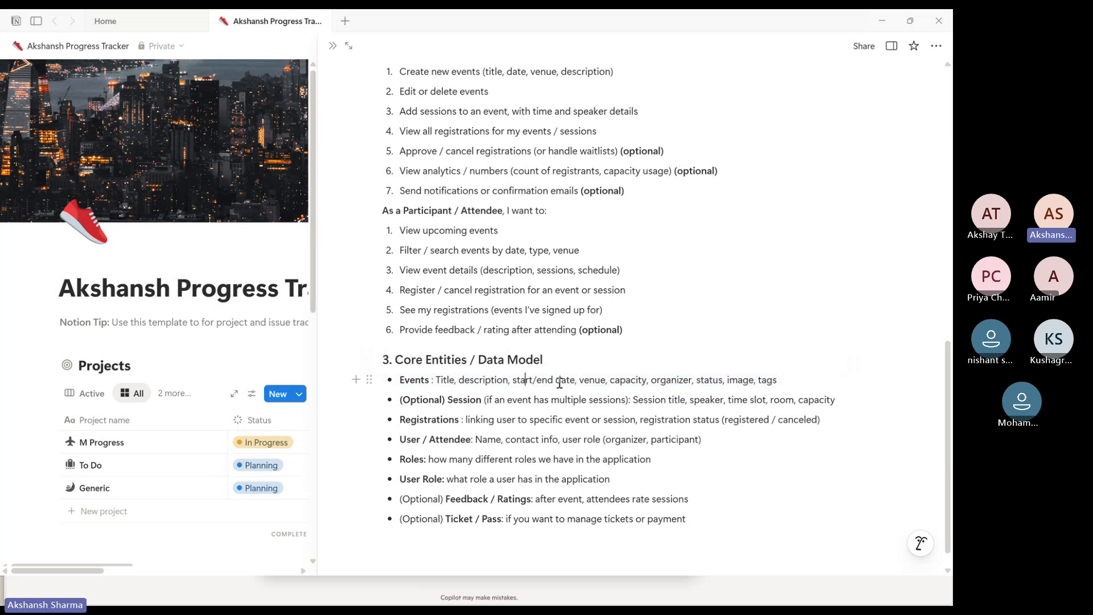
pyautogui.doubleClick(465, 400)
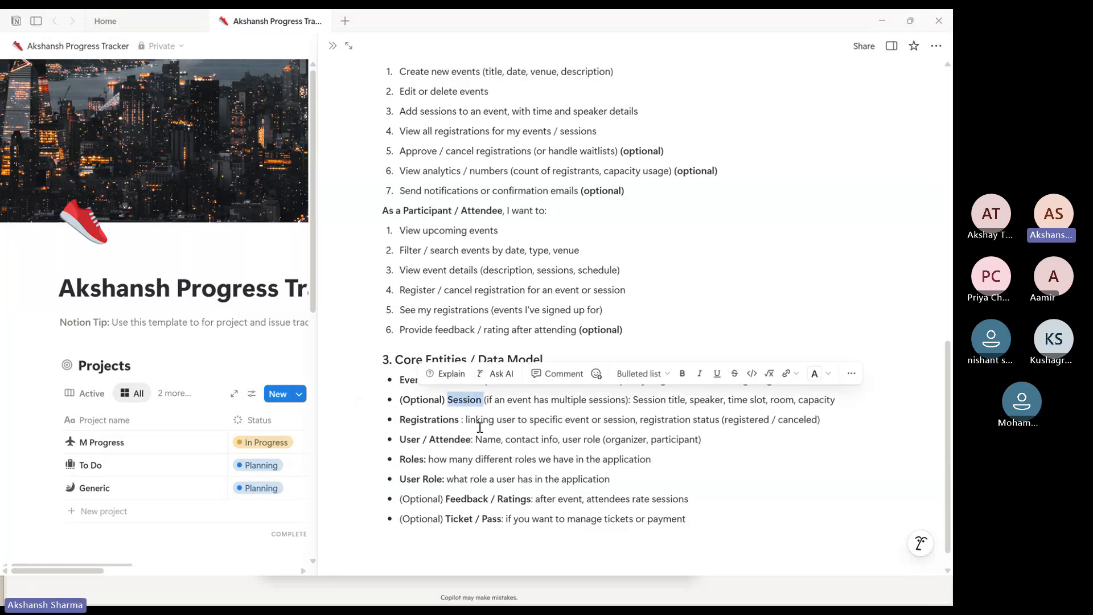
pyautogui.click(459, 406)
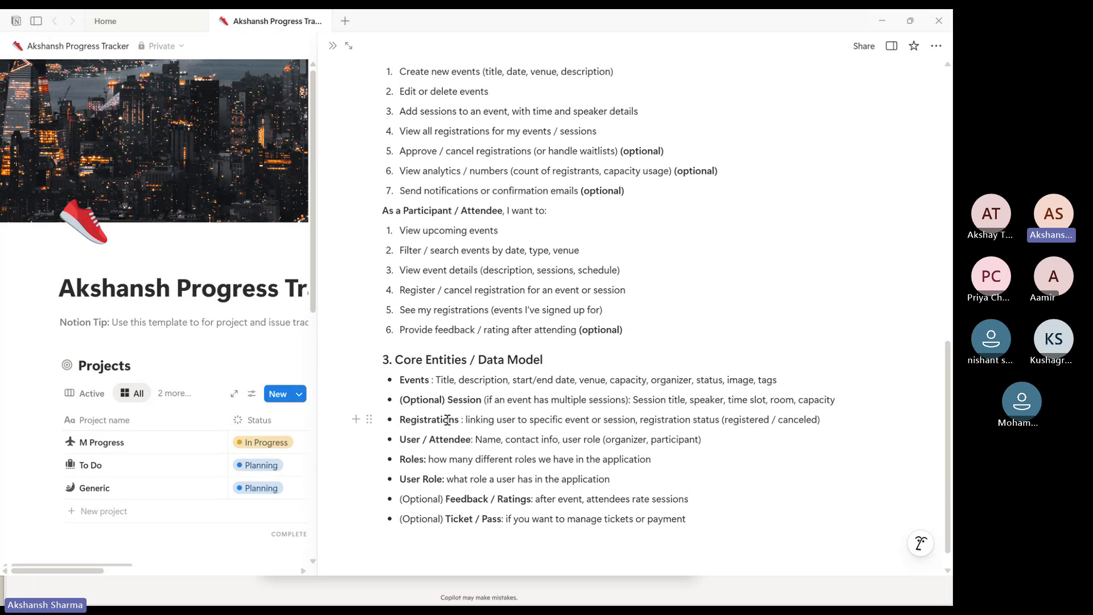
# Review the Events, Registrations, User / Attendee and Roles entries of the data model, highlighting each in turn
pyautogui.doubleClick(422, 380)
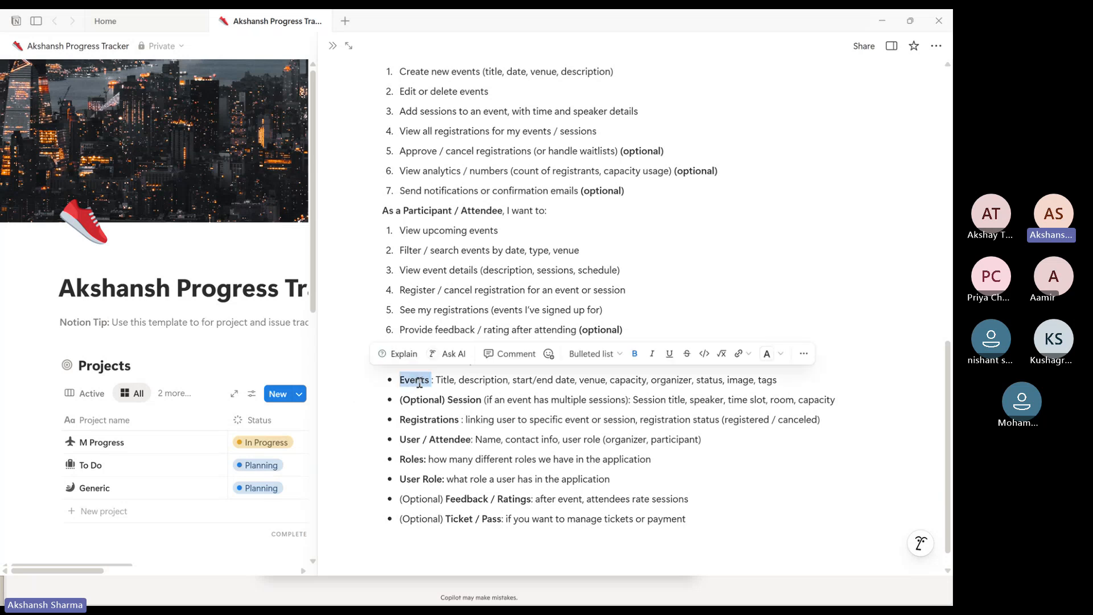
pyautogui.click(415, 381)
pyautogui.doubleClick(415, 382)
pyautogui.doubleClick(431, 422)
pyautogui.doubleClick(435, 438)
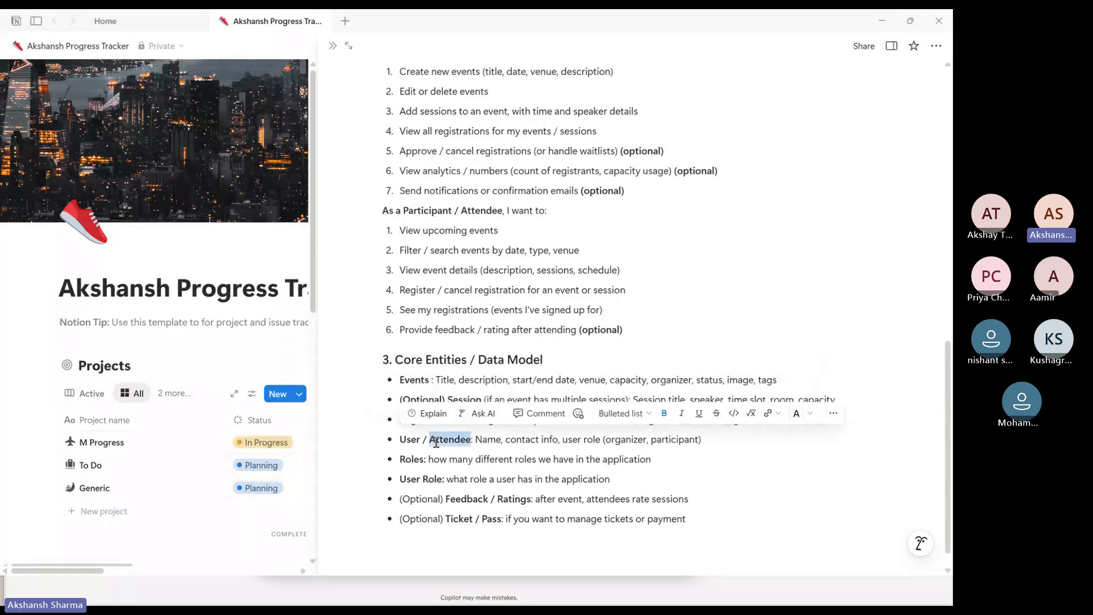
pyautogui.click(435, 441)
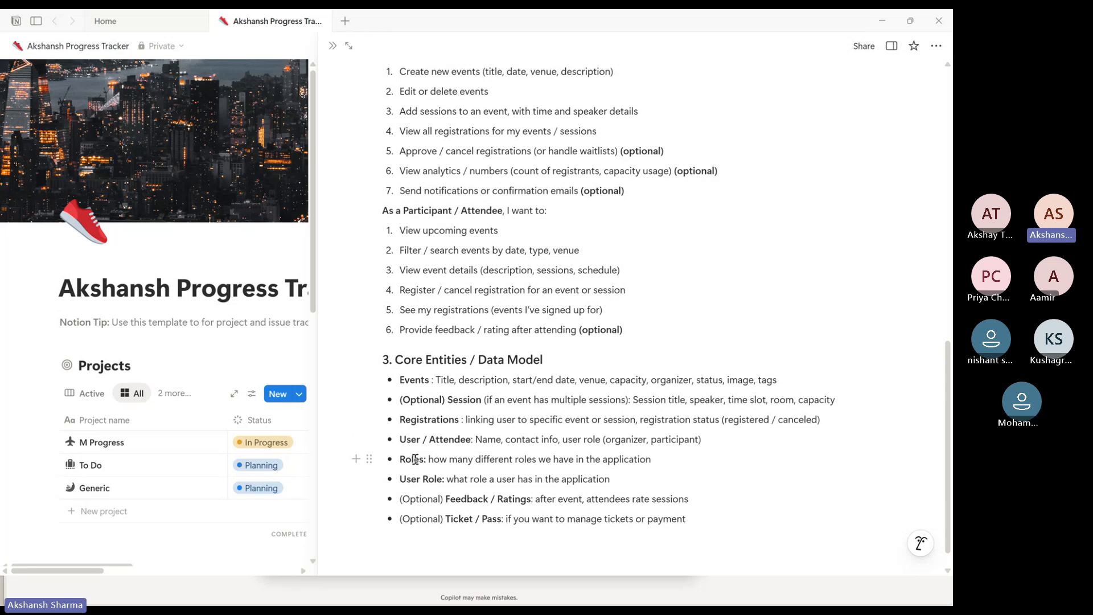
pyautogui.doubleClick(415, 460)
# Go back to the key features and highlight the Participant and Organizer role headings
pyautogui.scroll(2, 435, 433)
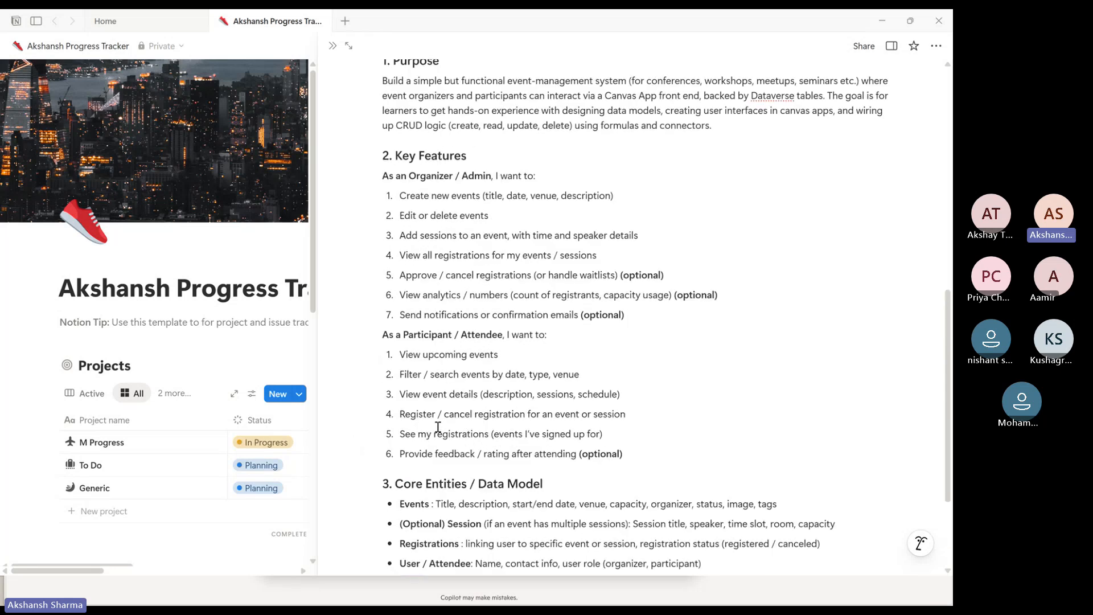
pyautogui.doubleClick(427, 335)
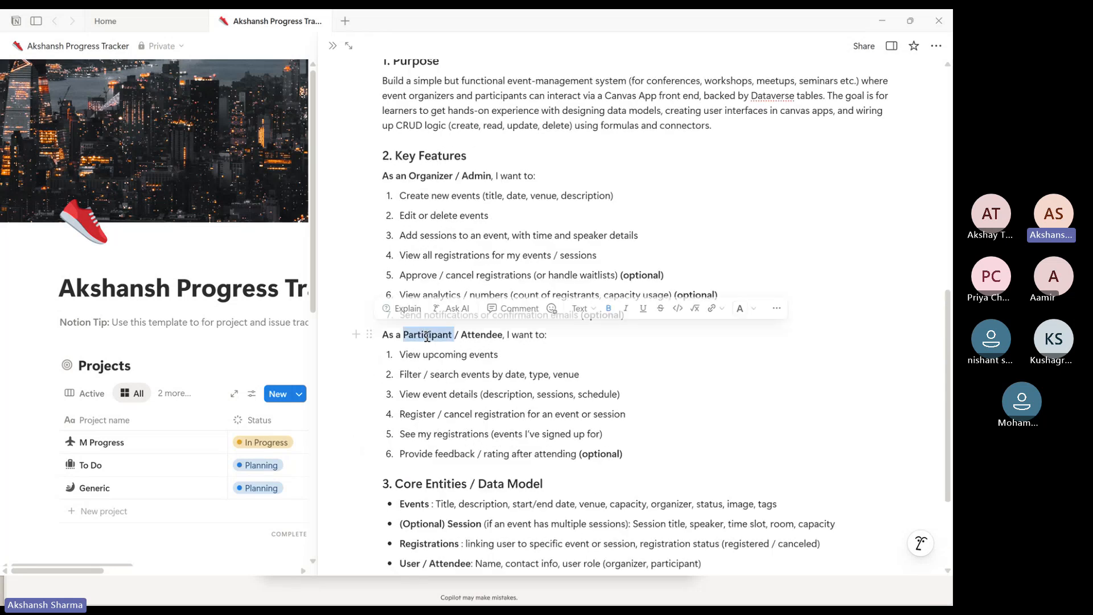
pyautogui.doubleClick(432, 176)
# Highlight the User, Roles and User Role entries in the Core Entities / Data Model list
pyautogui.scroll(-3, 451, 349)
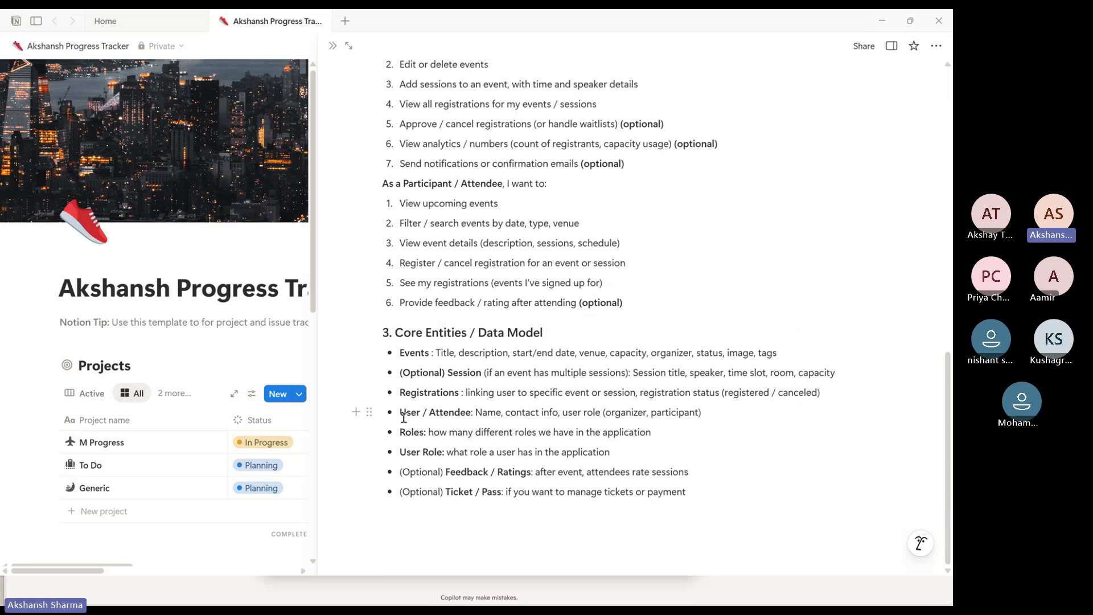
pyautogui.doubleClick(408, 413)
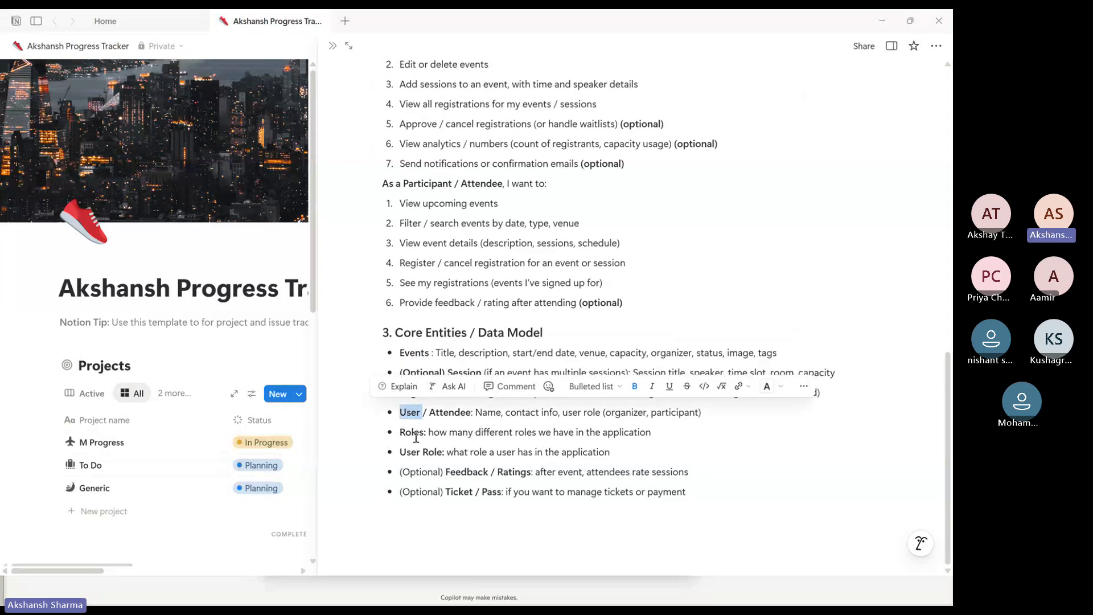
pyautogui.doubleClick(412, 433)
pyautogui.doubleClick(431, 452)
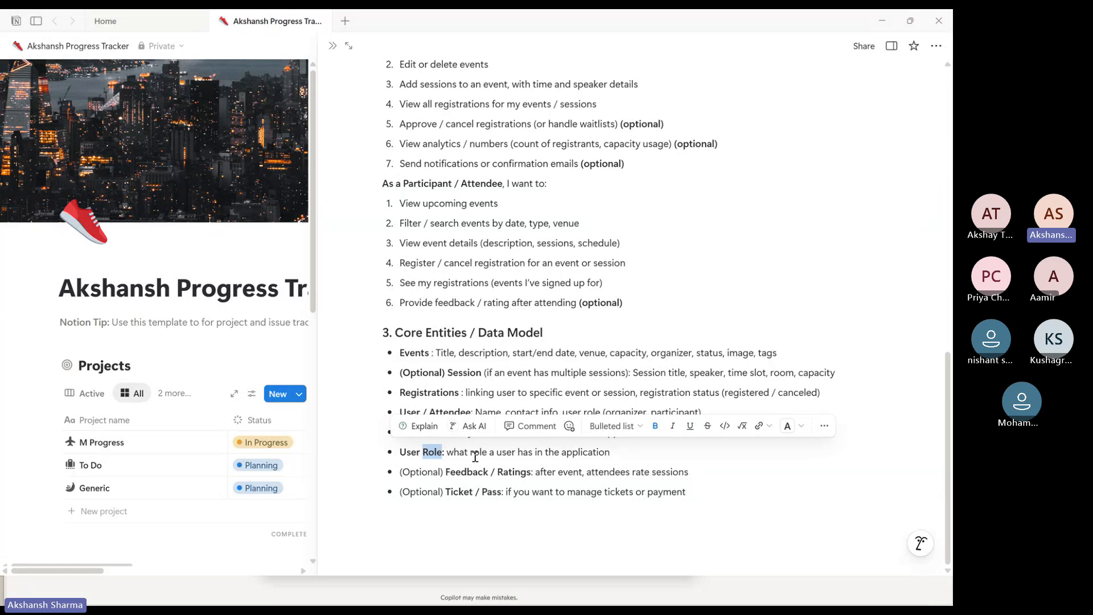
pyautogui.click(448, 453)
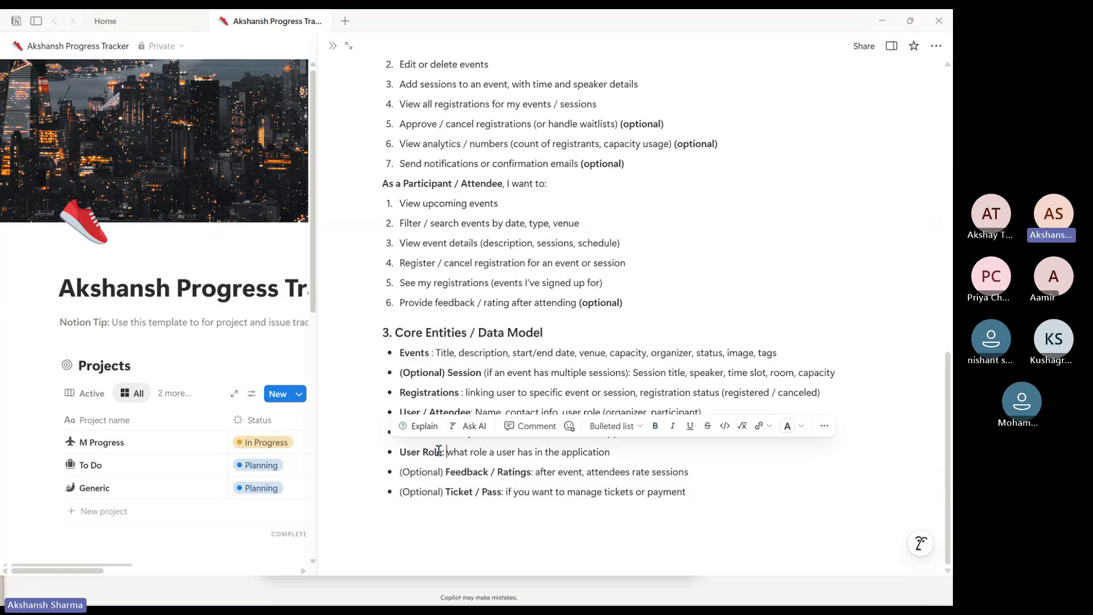
pyautogui.click(626, 453)
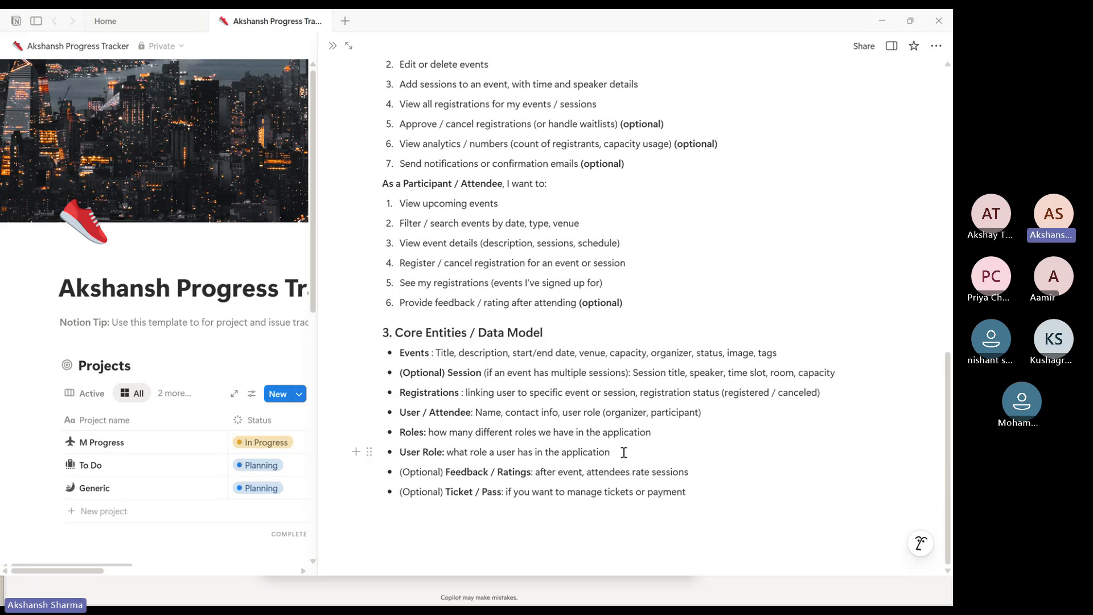
# Scroll over the key features and data model sections of the brief once more
pyautogui.scroll(2, 623, 452)
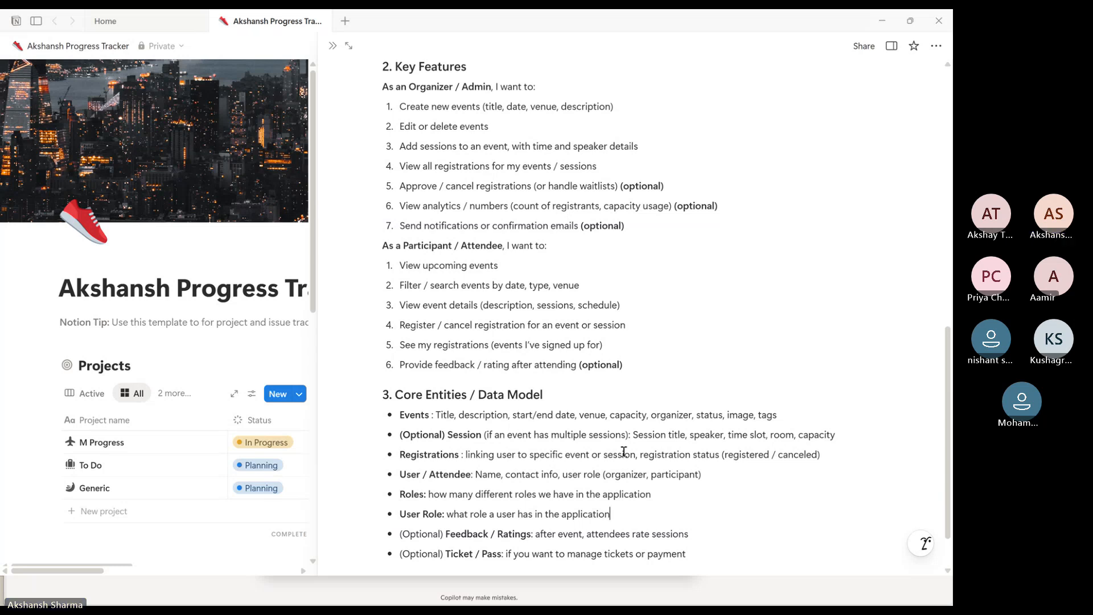
pyautogui.scroll(-2, 623, 452)
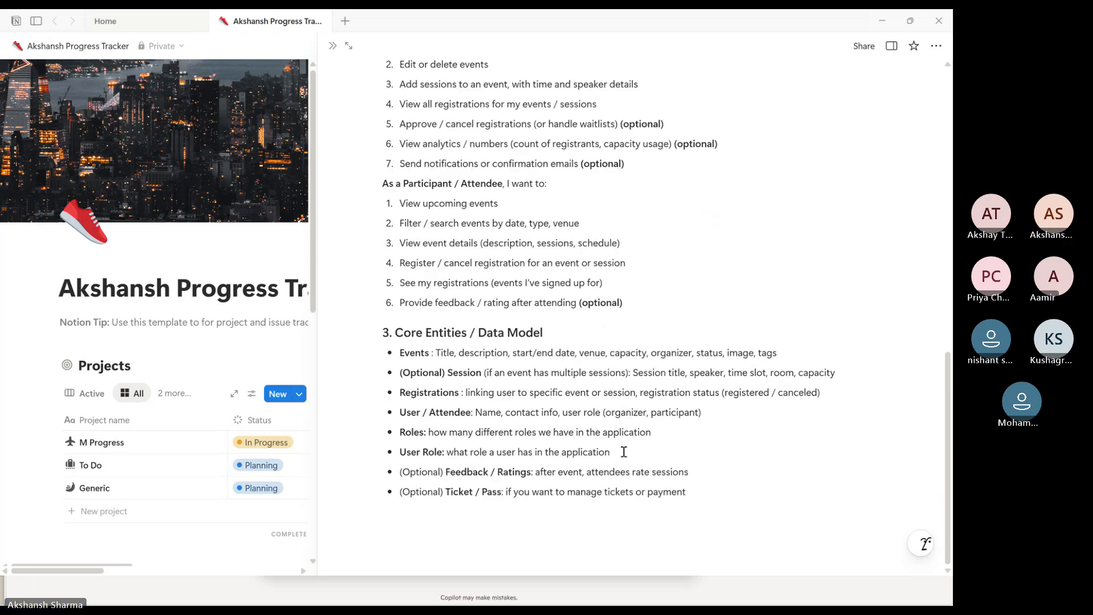
pyautogui.scroll(2, 623, 451)
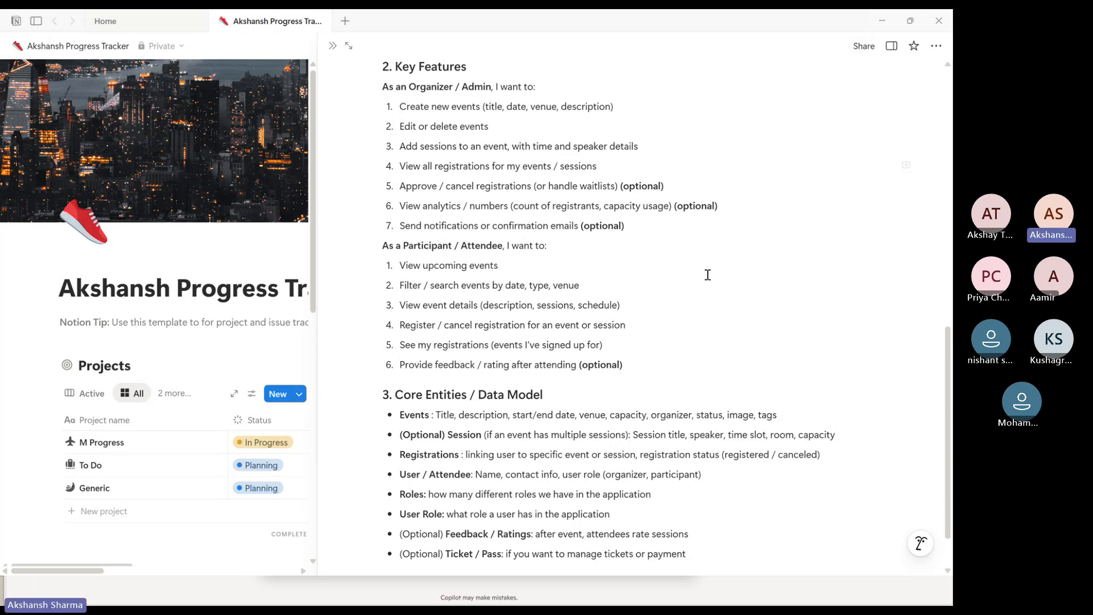
pyautogui.scroll(2, 690, 435)
pyautogui.scroll(-2, 690, 435)
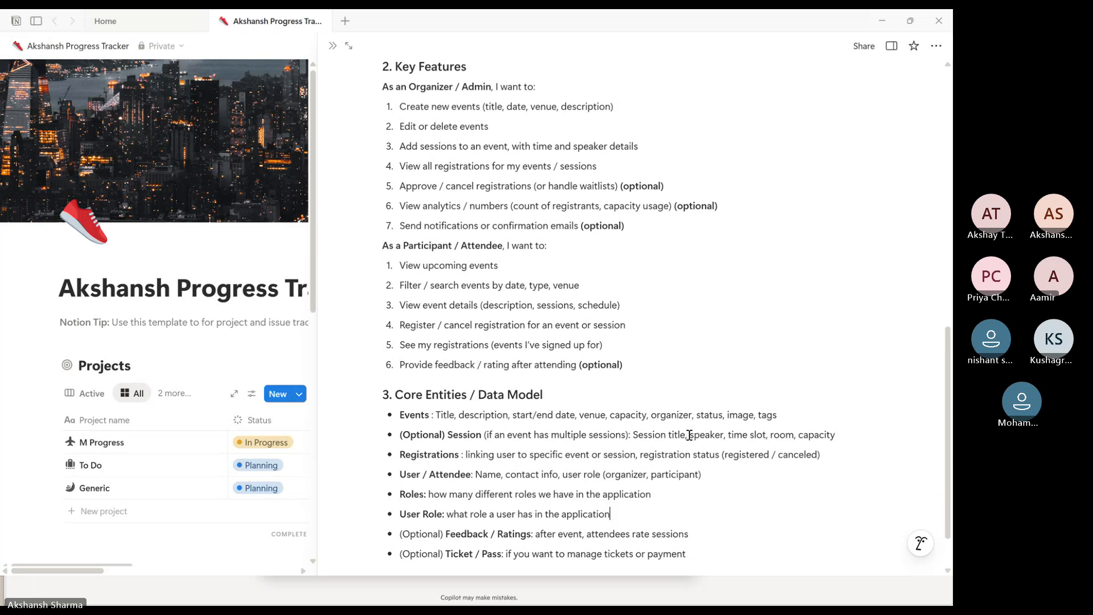
pyautogui.click(629, 365)
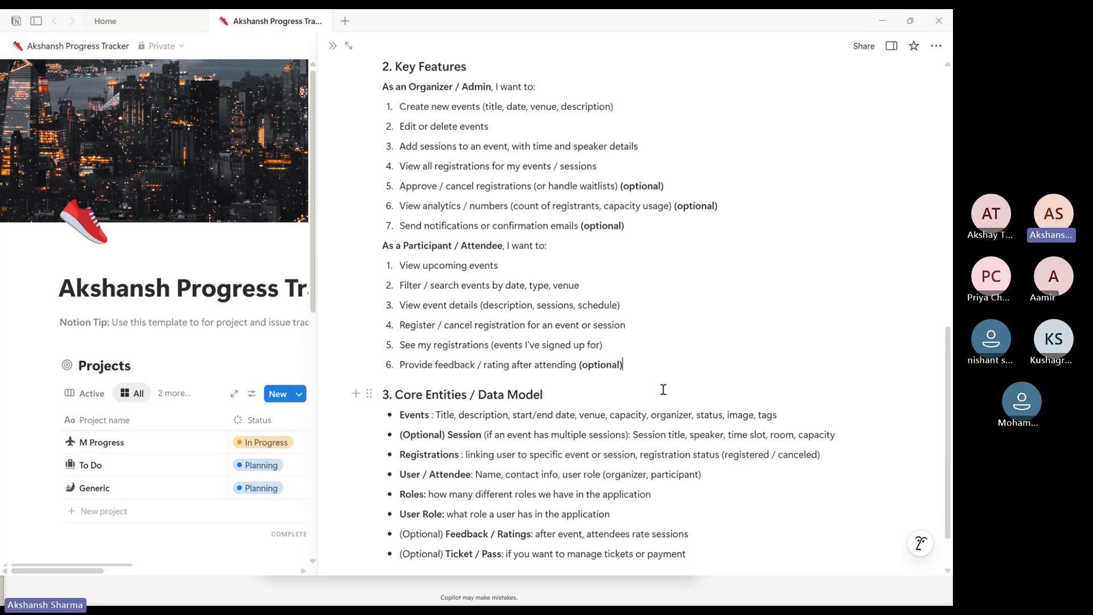
# Switch to the browser and open the Power Apps Solutions tab
pyautogui.click(882, 21)
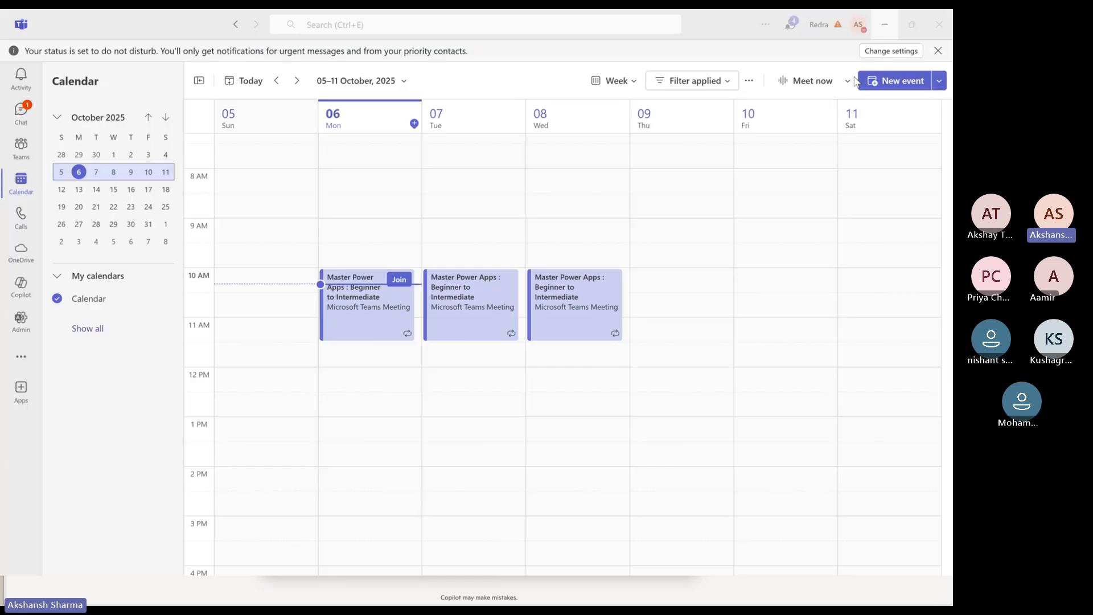
pyautogui.click(882, 31)
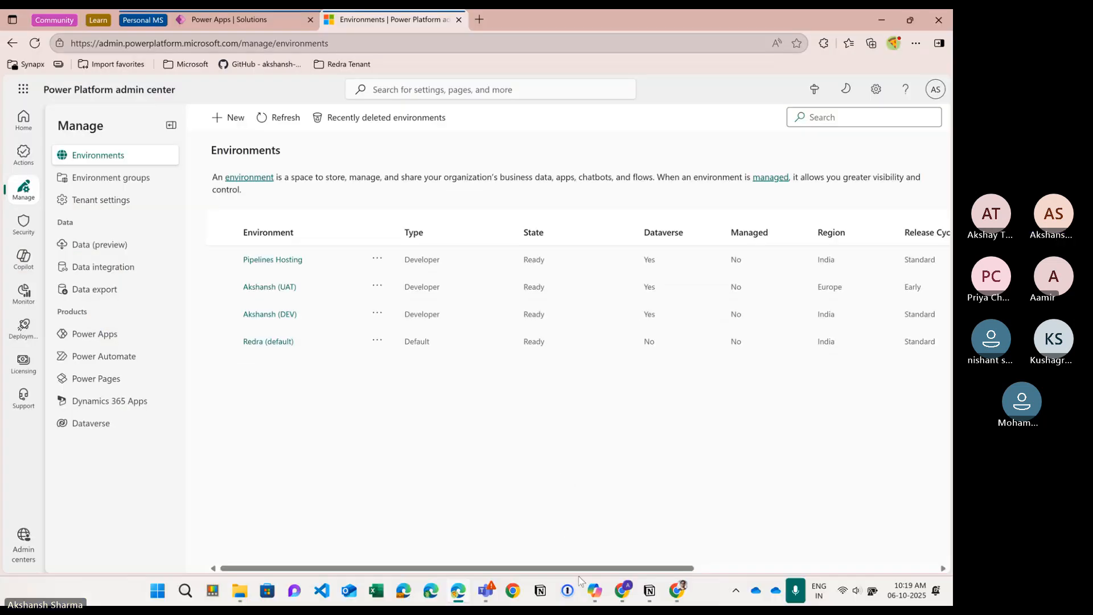
pyautogui.click(461, 594)
pyautogui.click(461, 595)
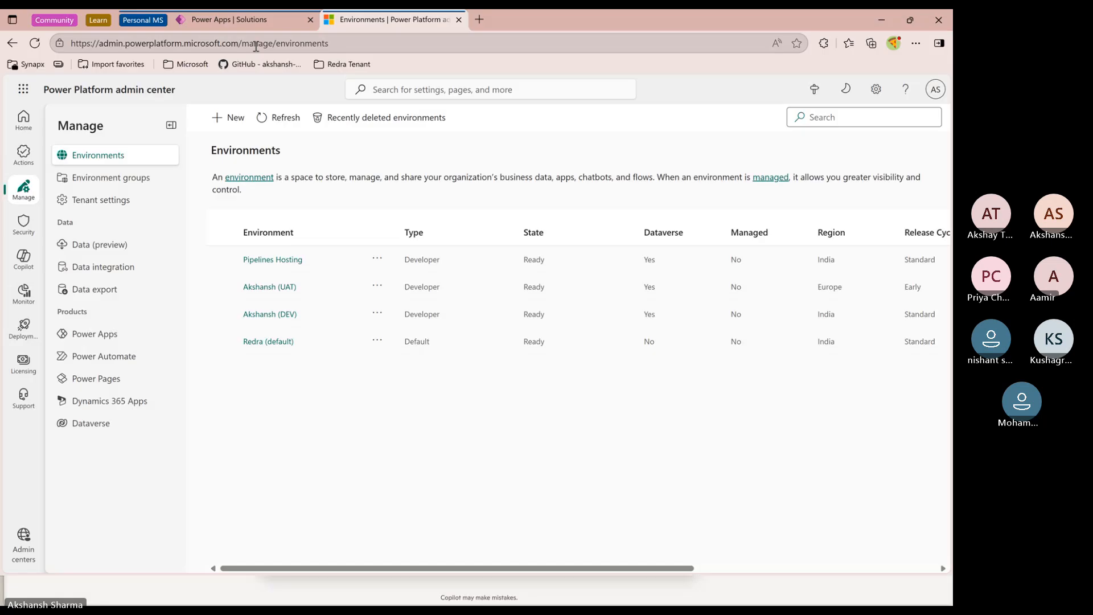
pyautogui.click(228, 19)
# Check the selected Akshansh (DEV) environment and browse the Home, Solutions and Tables pages
pyautogui.click(746, 92)
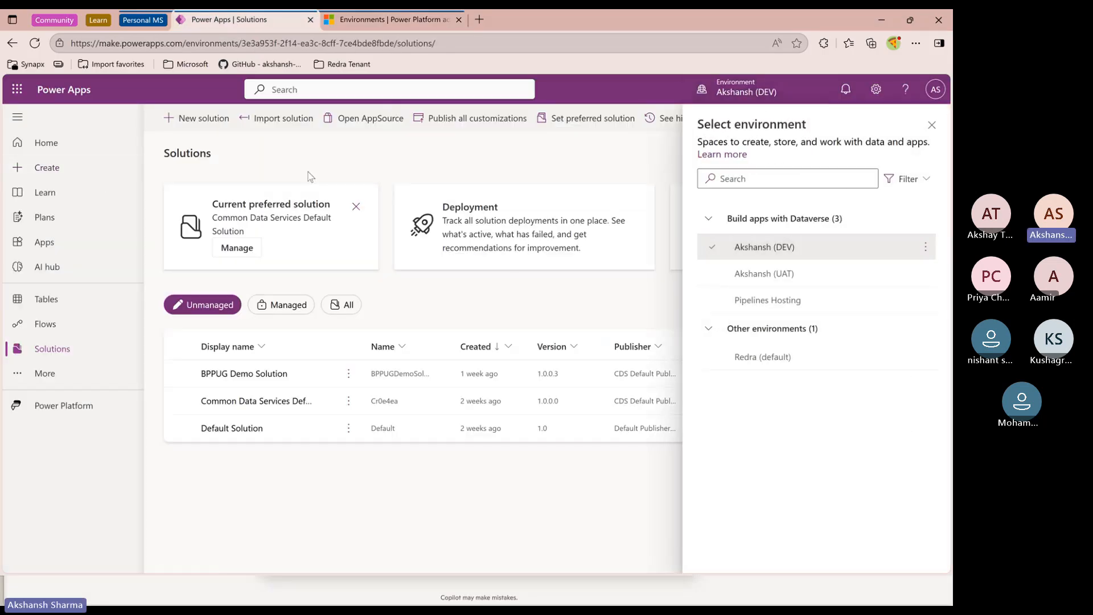
pyautogui.click(932, 125)
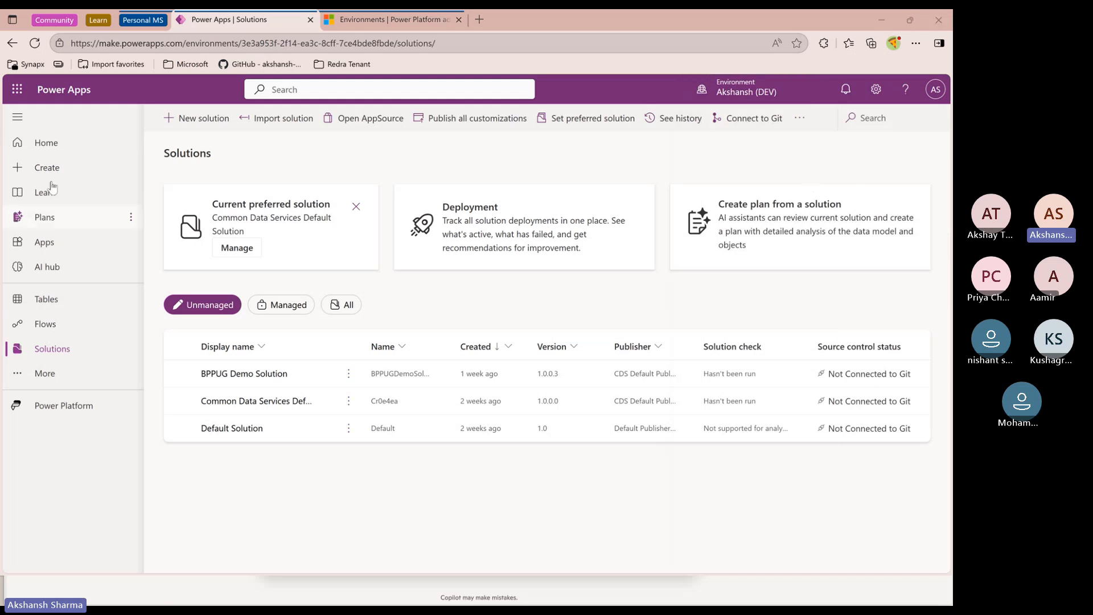
pyautogui.click(55, 141)
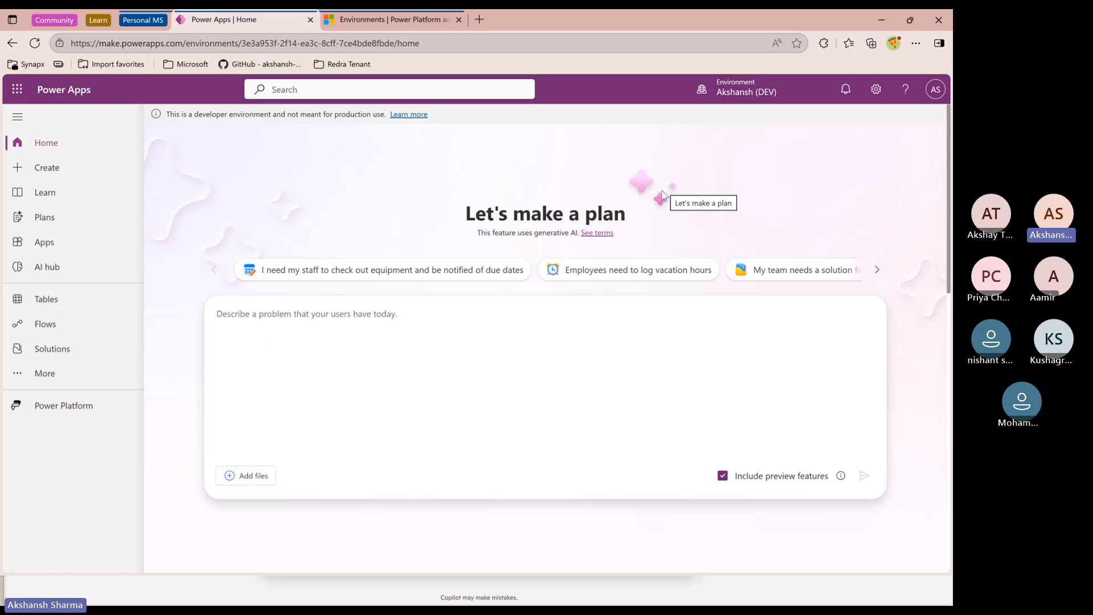
pyautogui.click(746, 90)
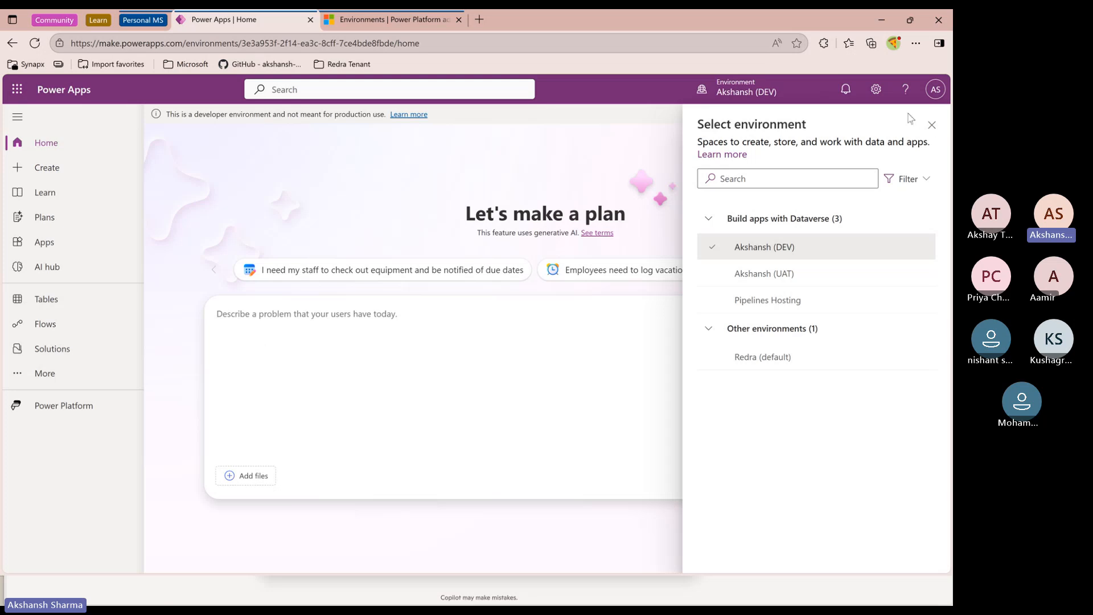
pyautogui.click(931, 124)
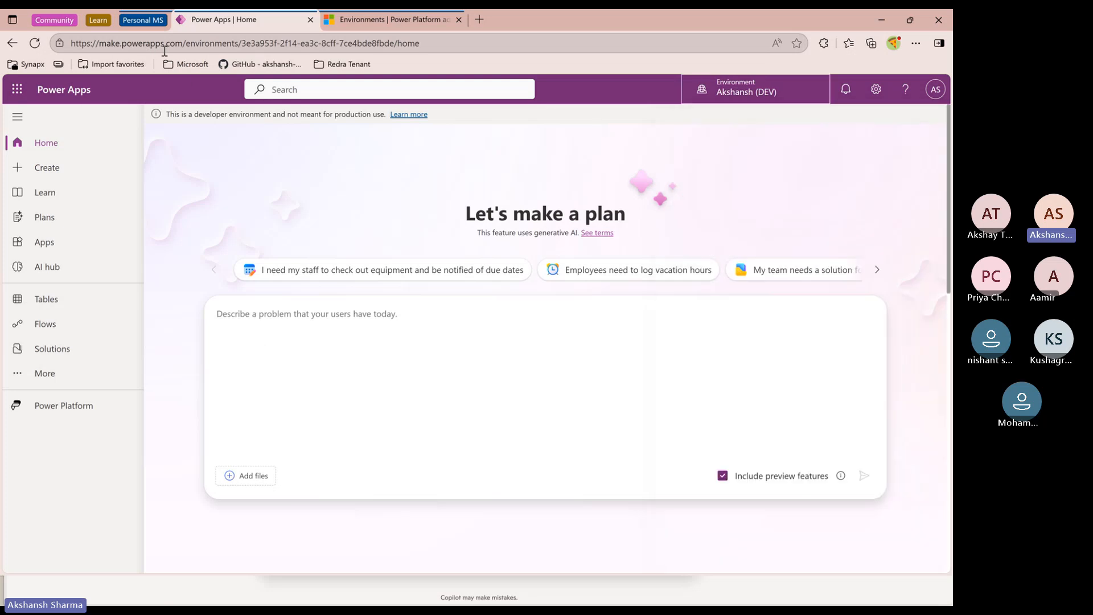
pyautogui.click(181, 43)
pyautogui.click(213, 136)
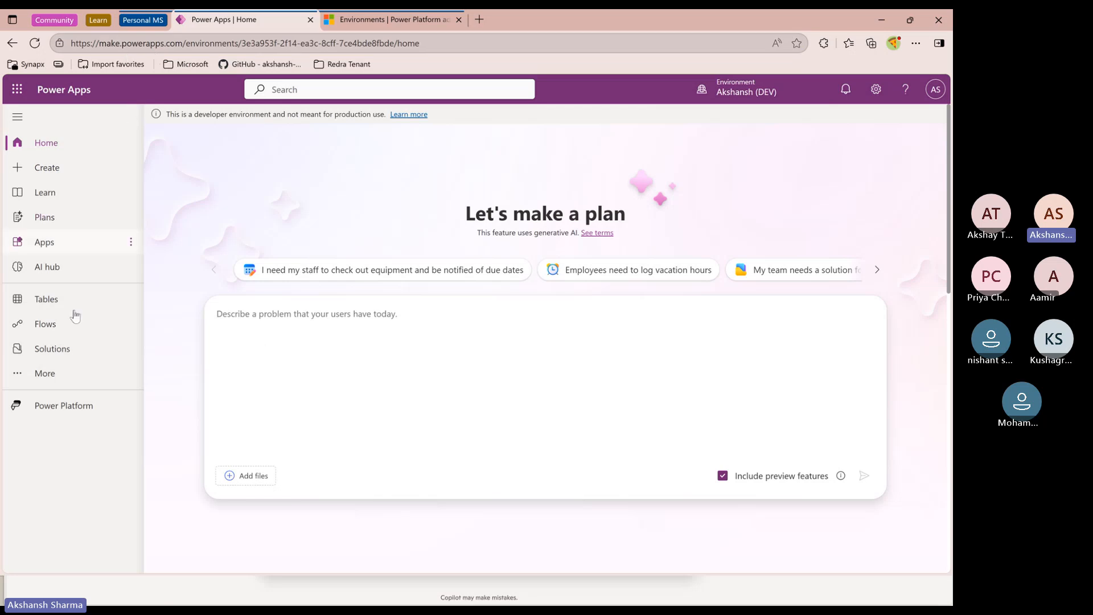
pyautogui.click(60, 353)
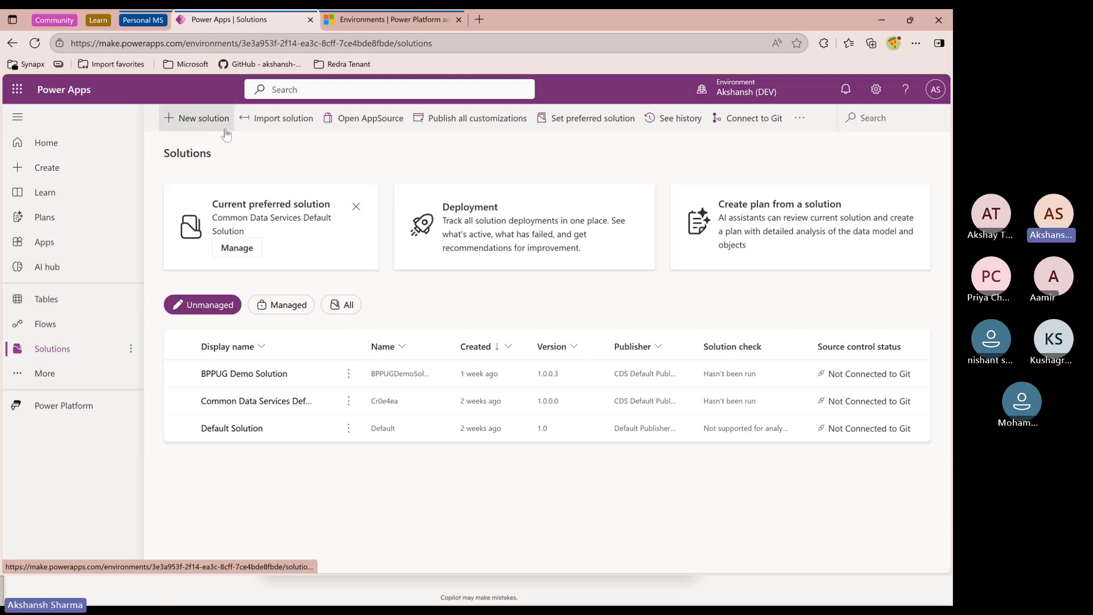
pyautogui.click(50, 299)
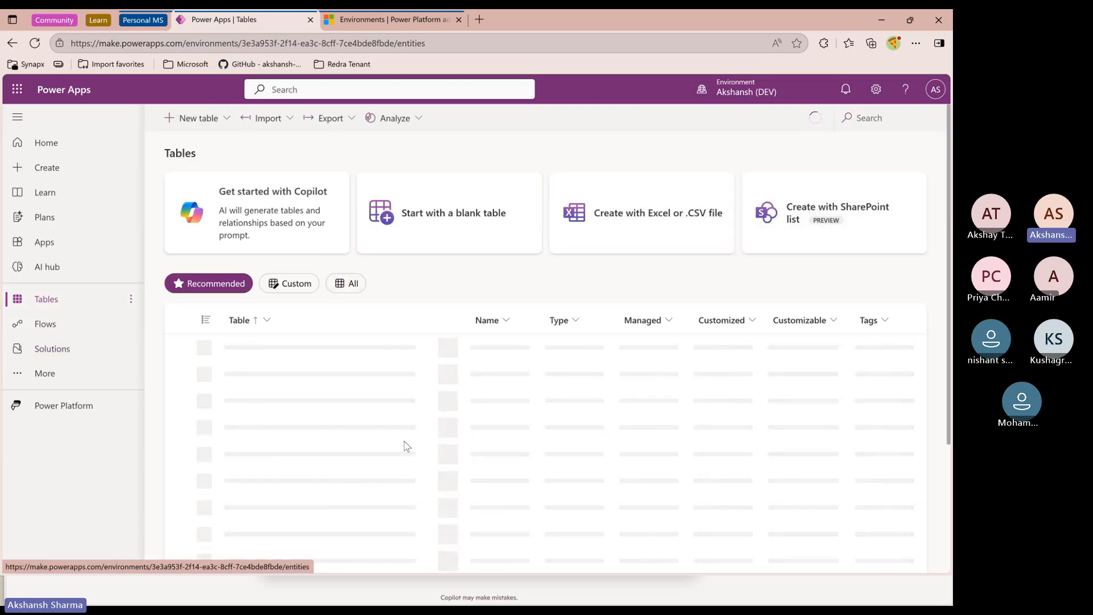
pyautogui.click(52, 349)
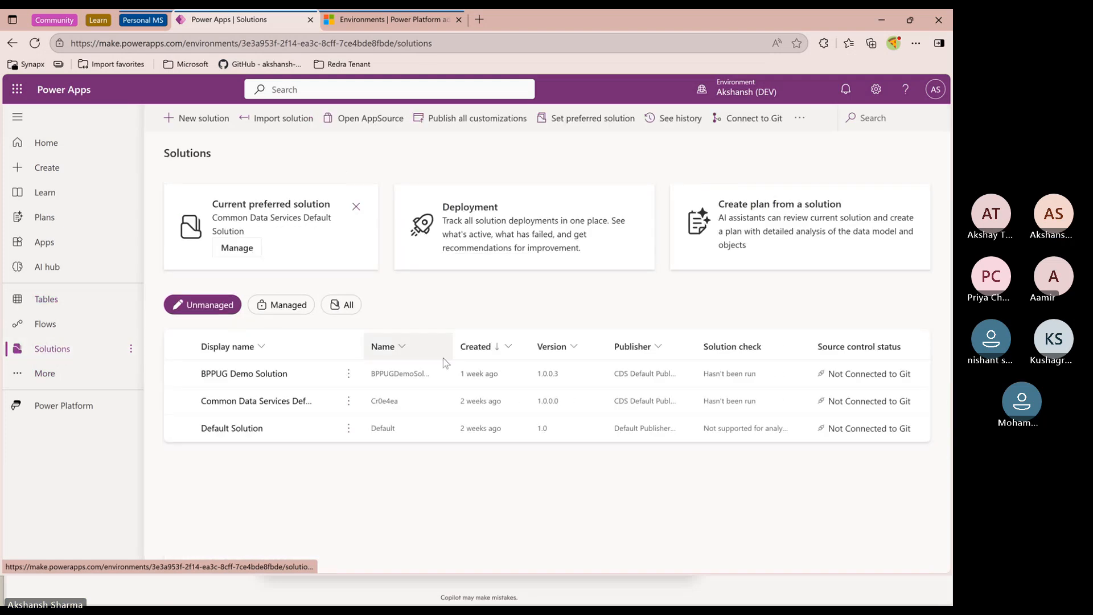
# Create a new solution named Event Management App using the CDS Default Publisher (Cr5fa0a)
pyautogui.click(203, 118)
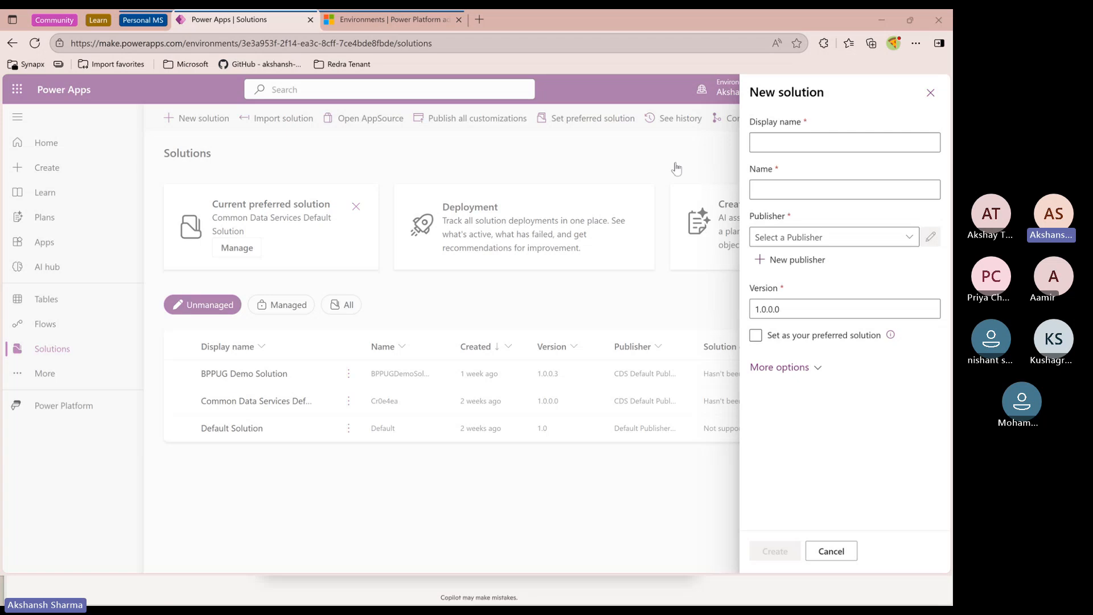
pyautogui.click(807, 149)
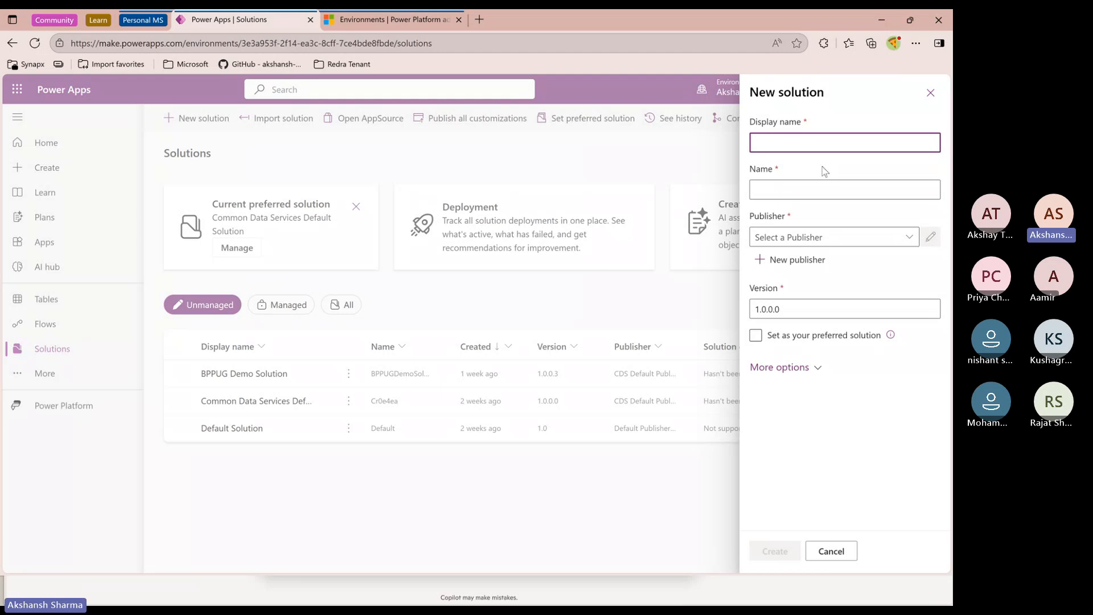
pyautogui.write('ven')
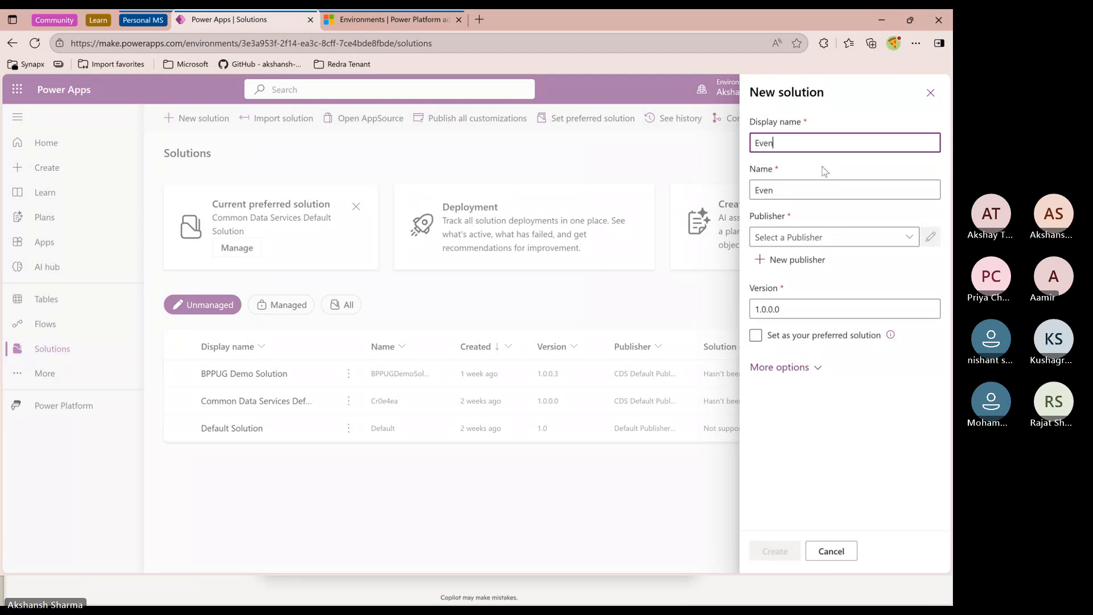
pyautogui.write('t Management App')
pyautogui.click(835, 236)
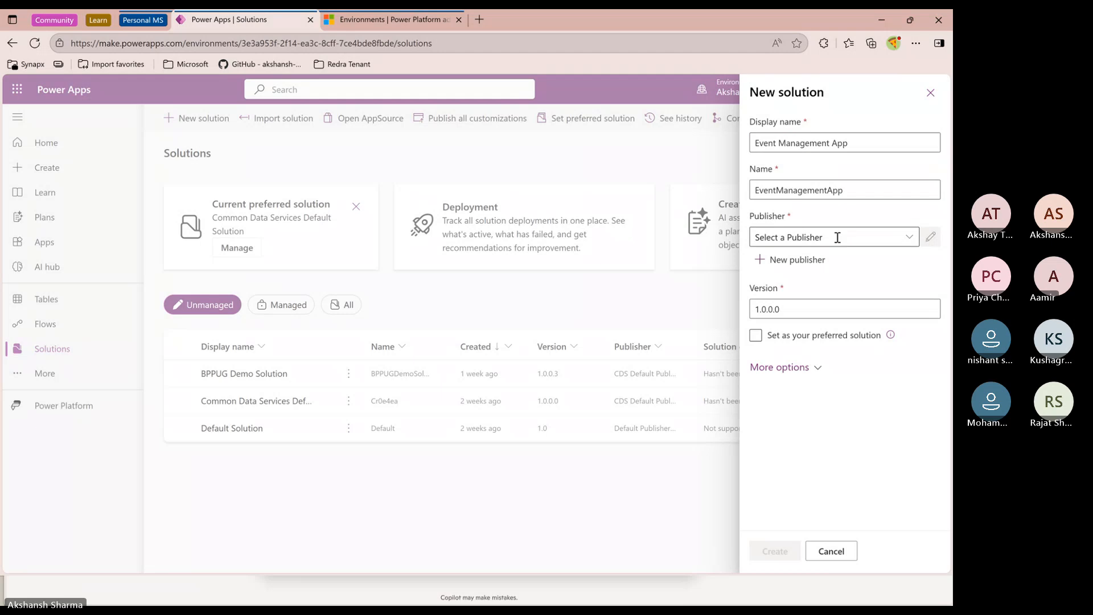
pyautogui.click(909, 240)
pyautogui.click(814, 258)
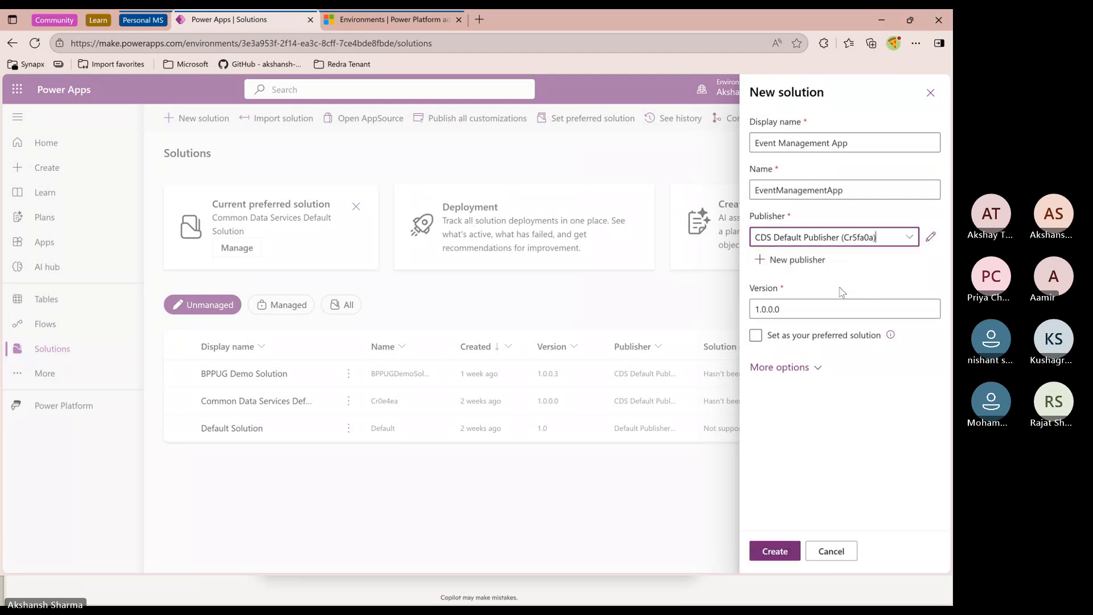
pyautogui.click(789, 367)
pyautogui.click(789, 367)
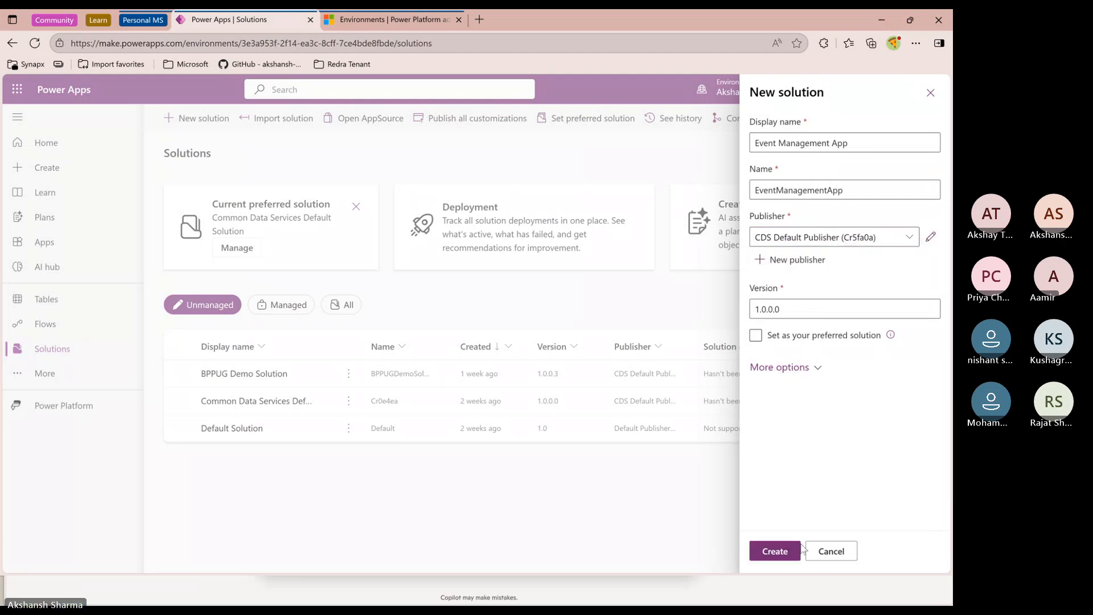
pyautogui.click(775, 550)
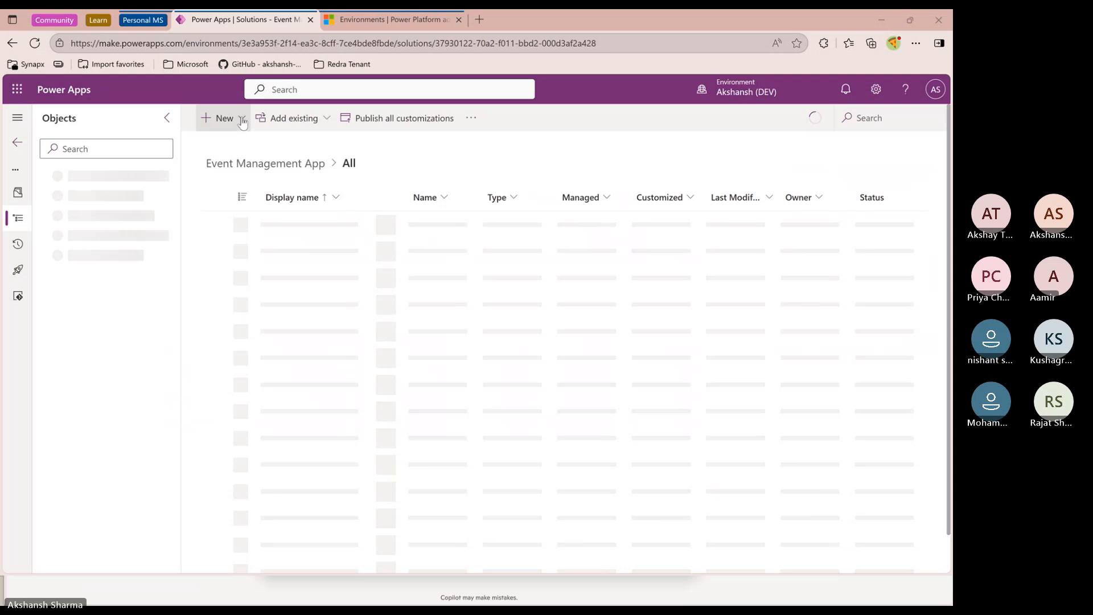
# Create a new table in the solution with the display name events
pyautogui.click(245, 124)
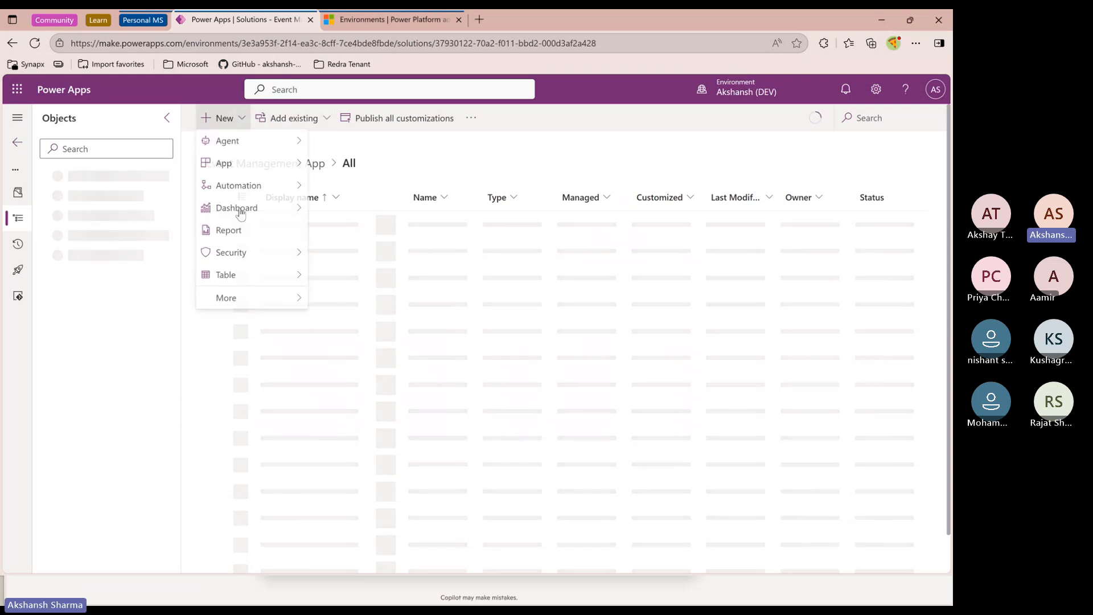
pyautogui.moveTo(251, 278)
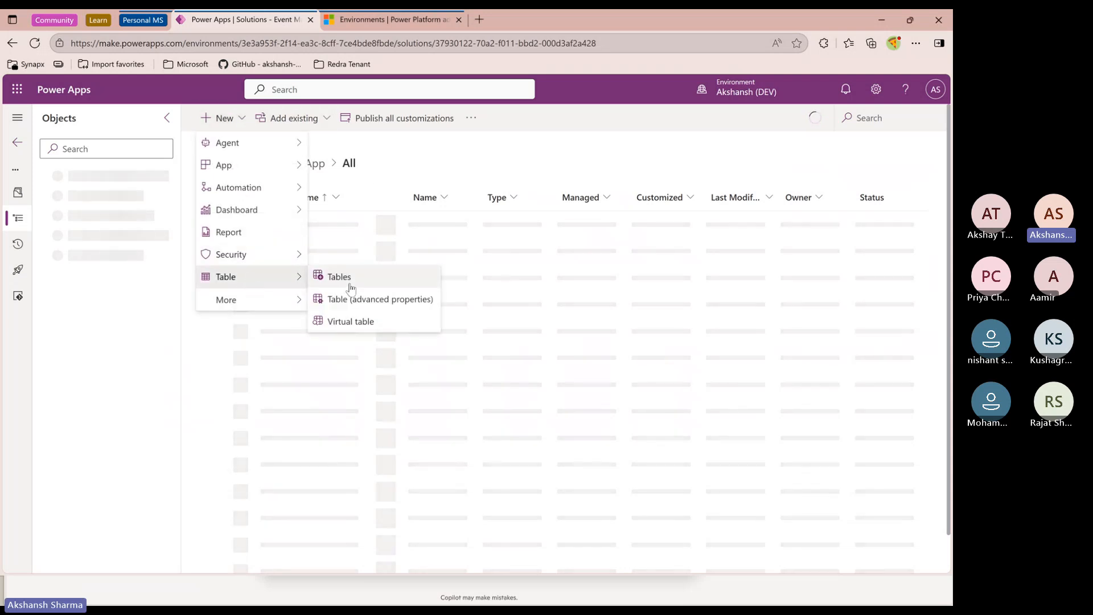
pyautogui.click(347, 285)
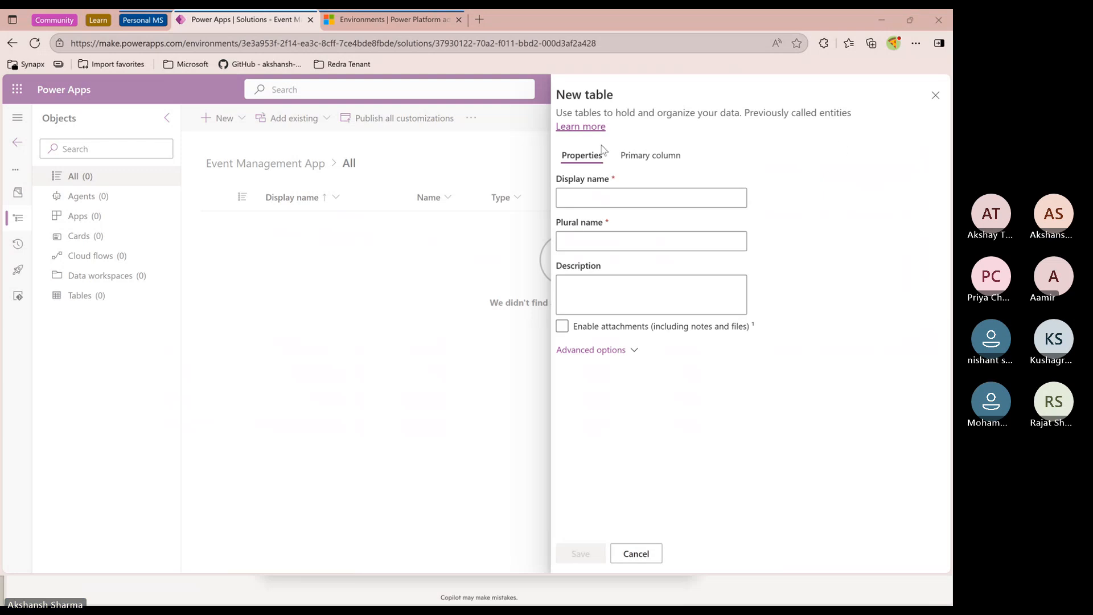
pyautogui.click(593, 199)
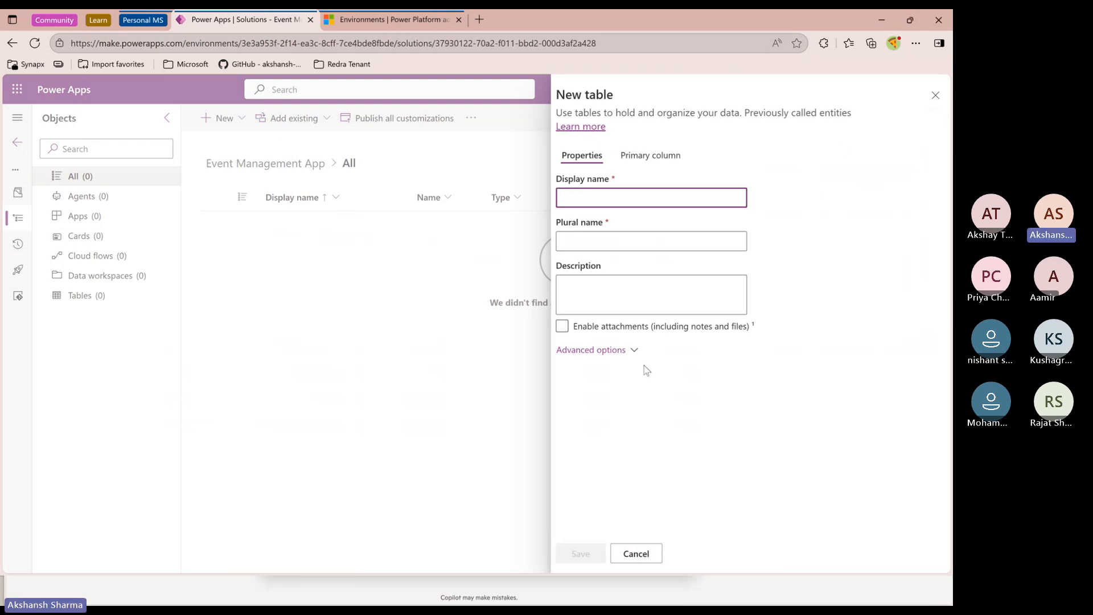
pyautogui.write('events')
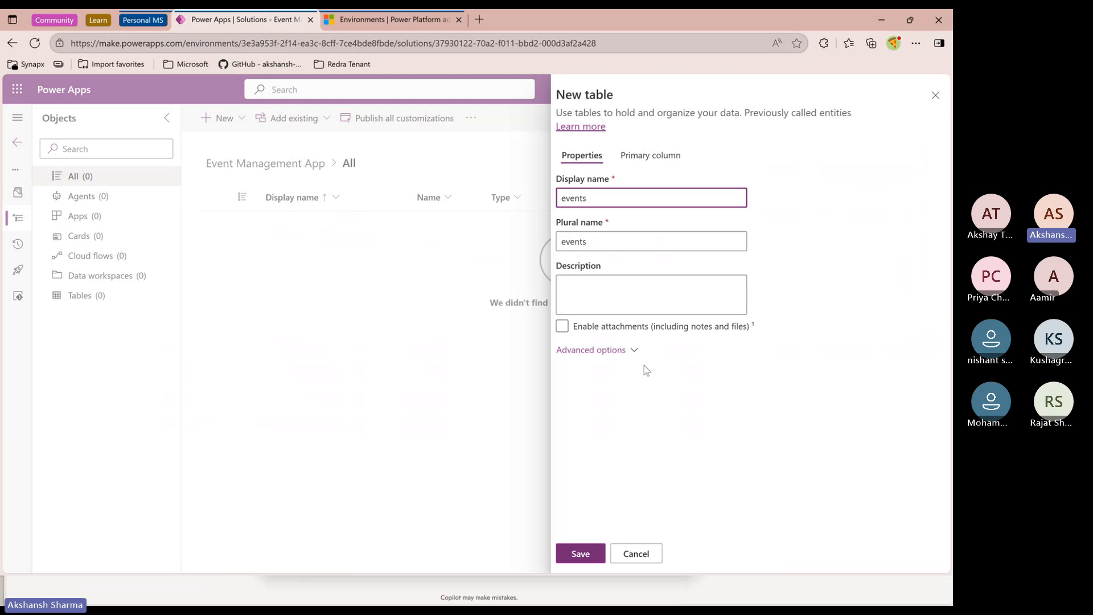
pyautogui.click(615, 352)
pyautogui.click(615, 350)
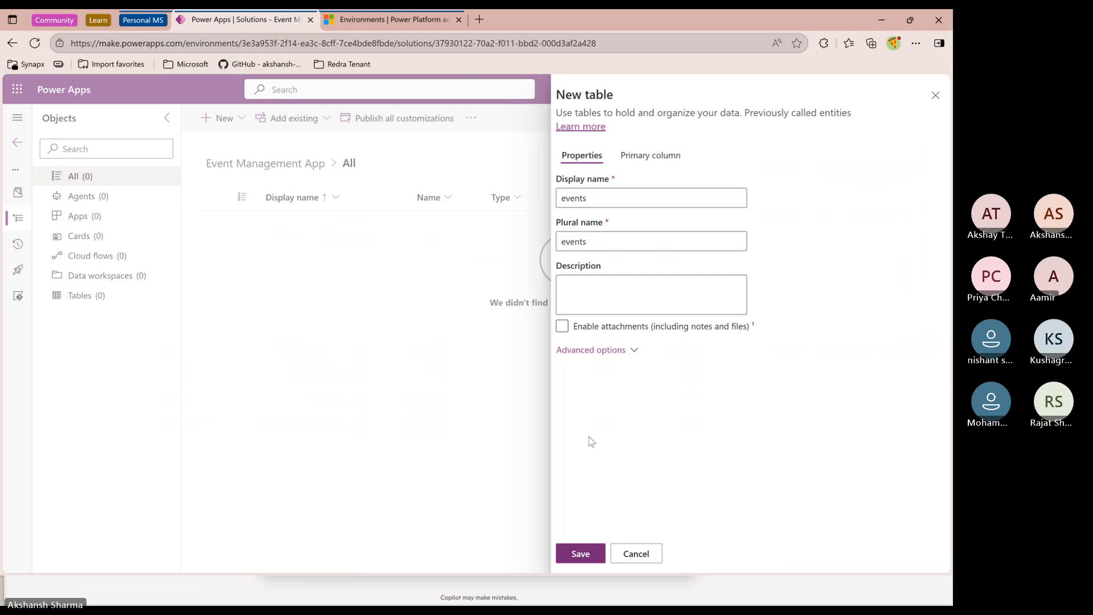
pyautogui.click(583, 554)
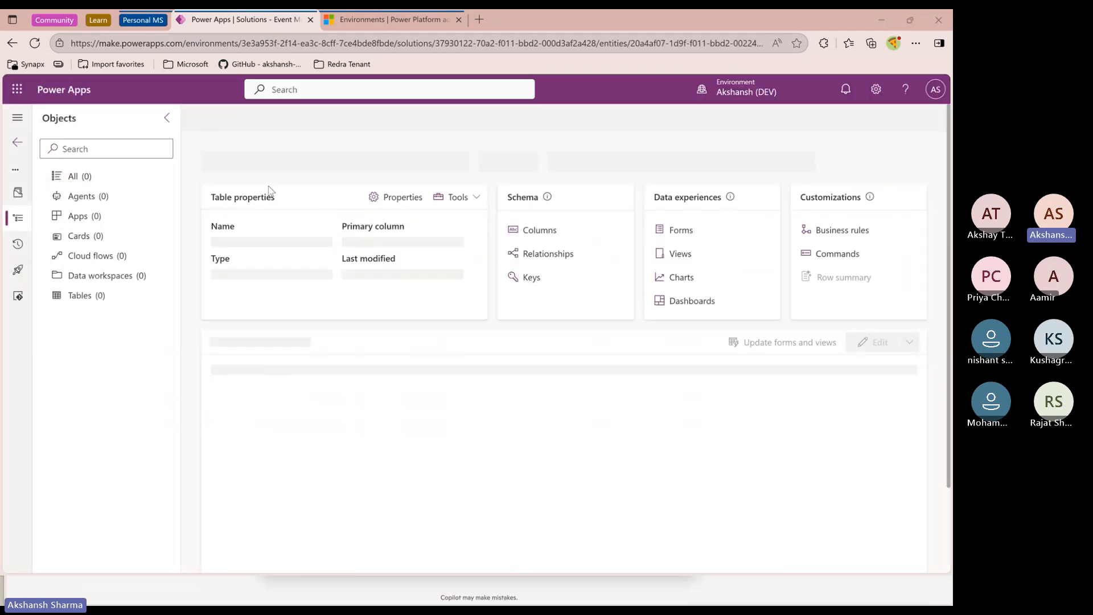
# Return to all solution objects and create another new table named registrations
pyautogui.click(86, 177)
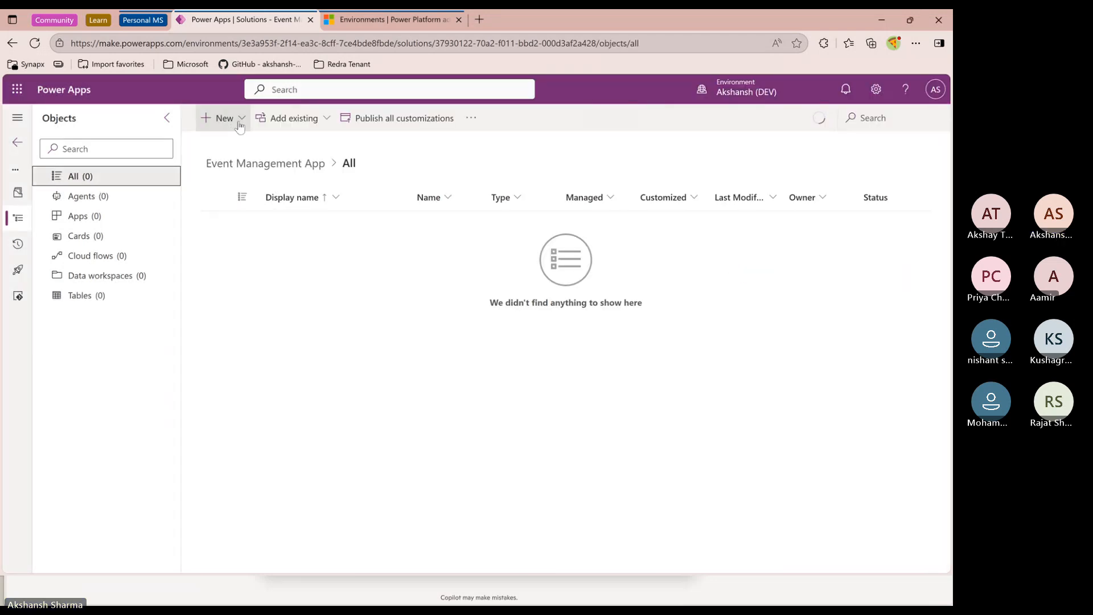
pyautogui.click(227, 118)
pyautogui.moveTo(271, 284)
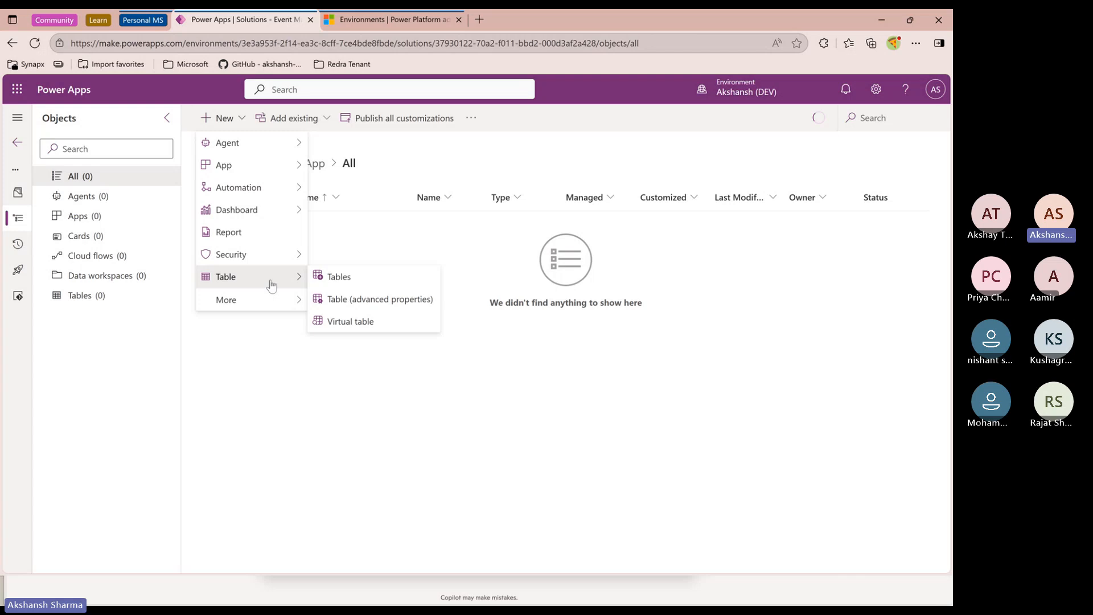
pyautogui.click(369, 299)
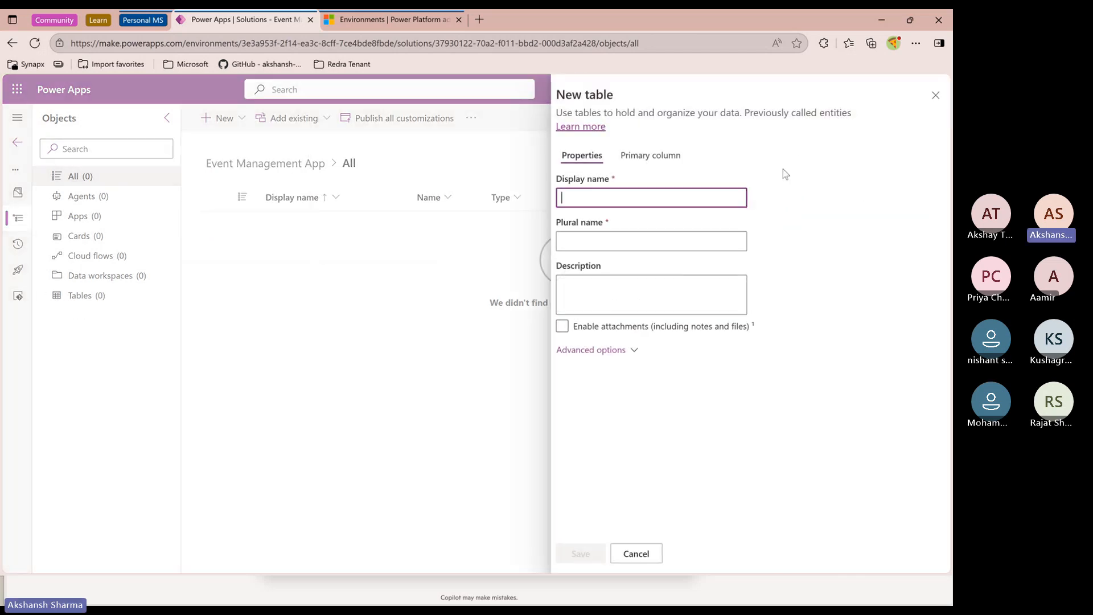
pyautogui.click(632, 197)
pyautogui.write('Re')
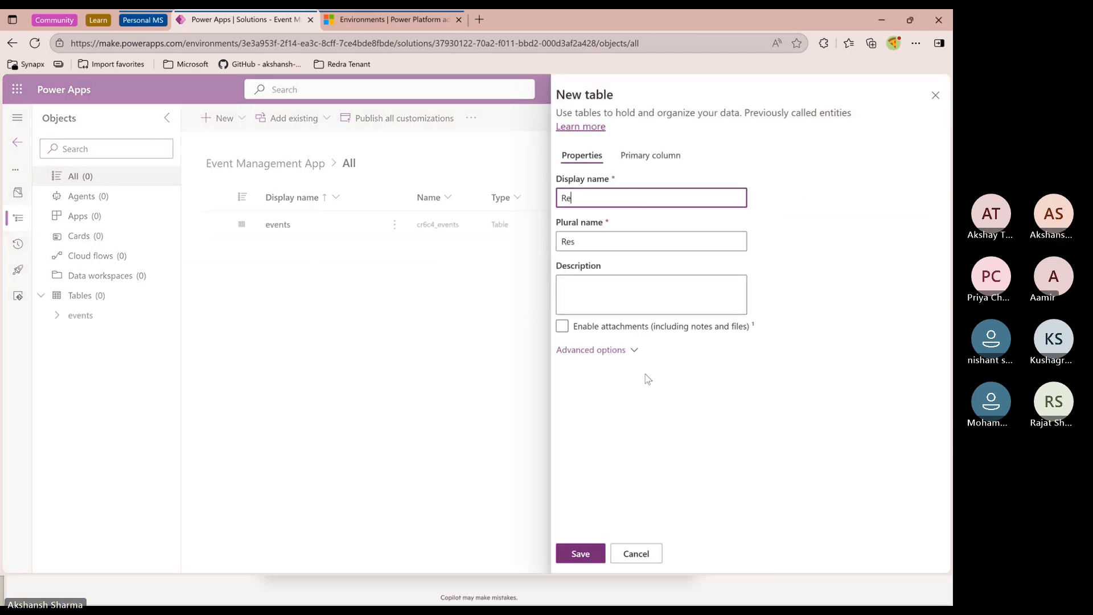
pyautogui.press('BackSpace')
pyautogui.press('BackSpace')
pyautogui.write('registrations')
pyautogui.click(588, 556)
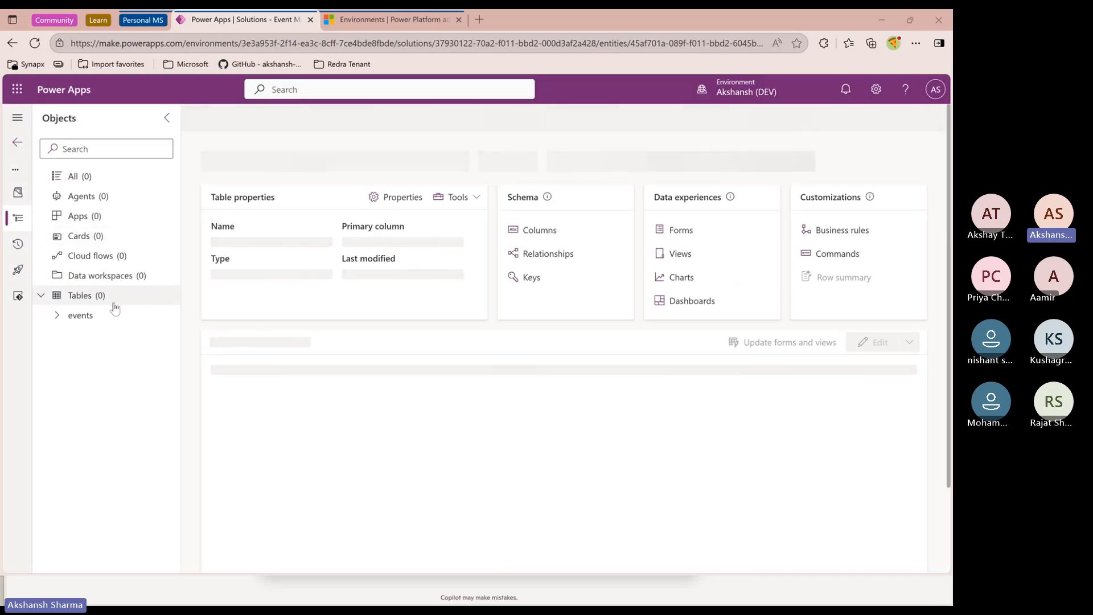
# Reload the page and open the solution's Tables list
pyautogui.click(83, 298)
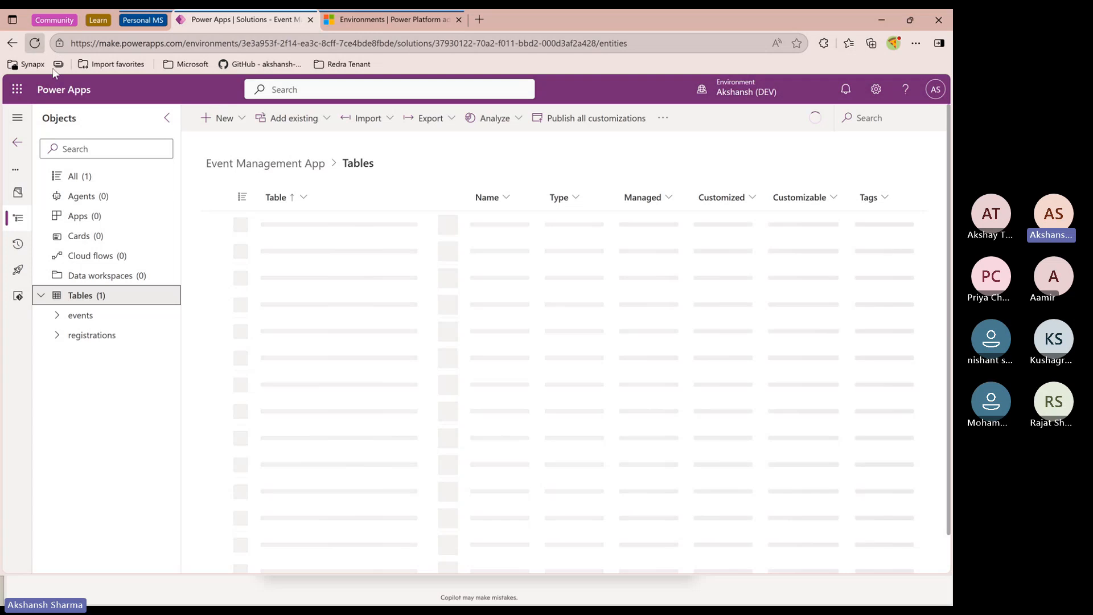
pyautogui.click(35, 44)
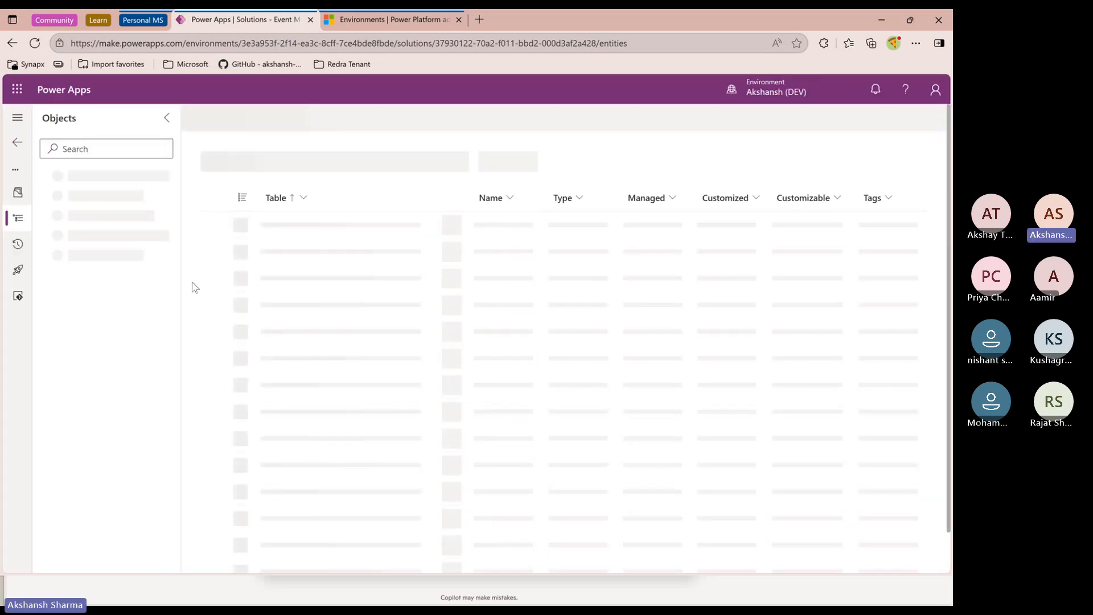
pyautogui.click(41, 295)
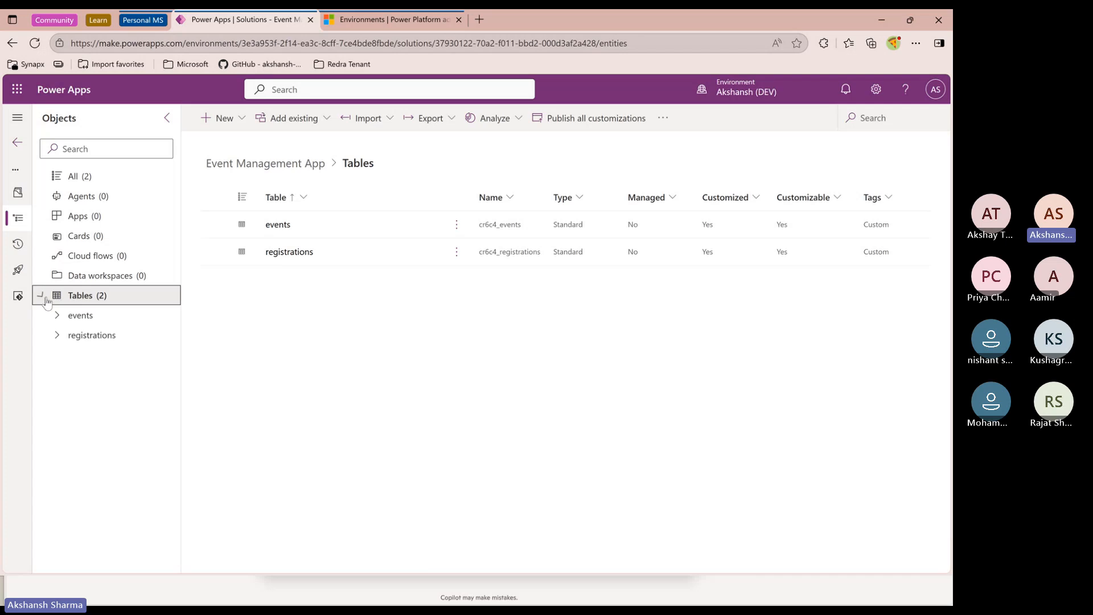
# Create a new table named roles in the solution
pyautogui.click(234, 123)
pyautogui.moveTo(237, 278)
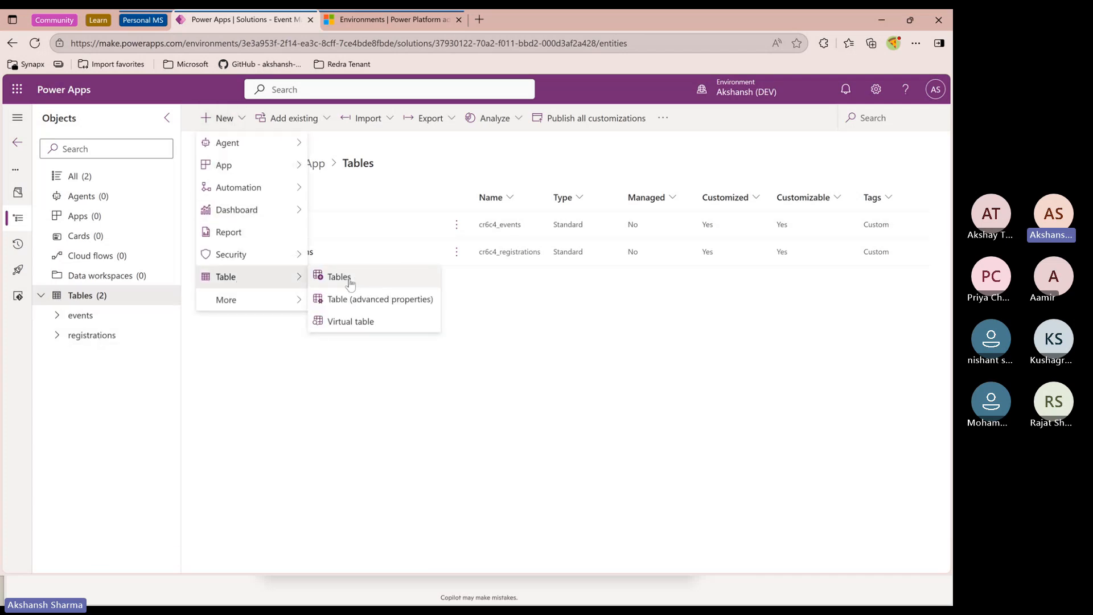
pyautogui.click(340, 298)
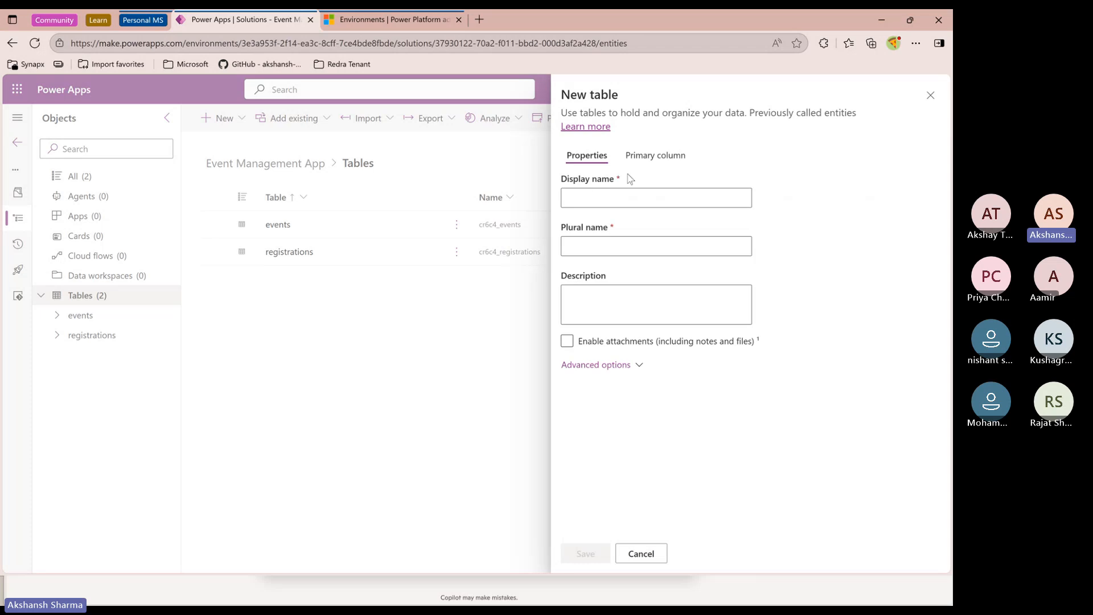
pyautogui.click(625, 202)
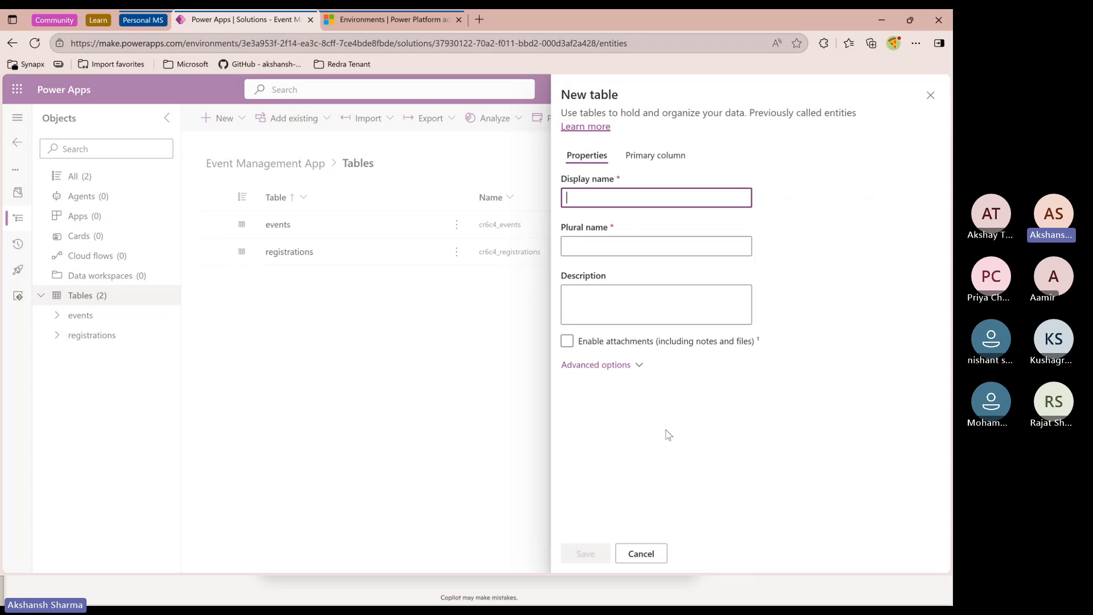
pyautogui.write('ro')
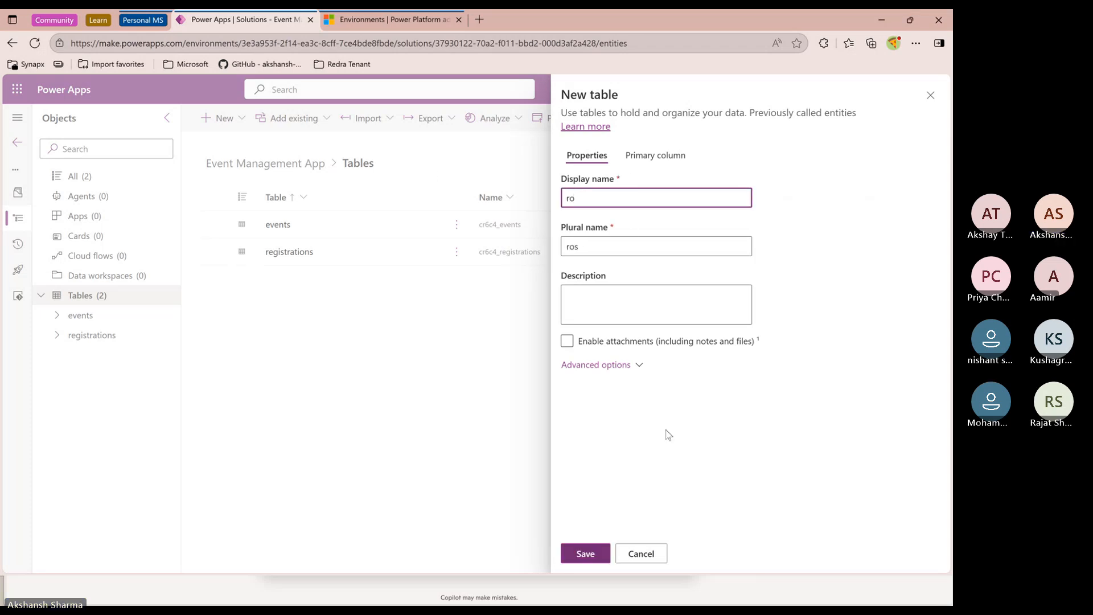
pyautogui.write('elles')
pyautogui.click(583, 553)
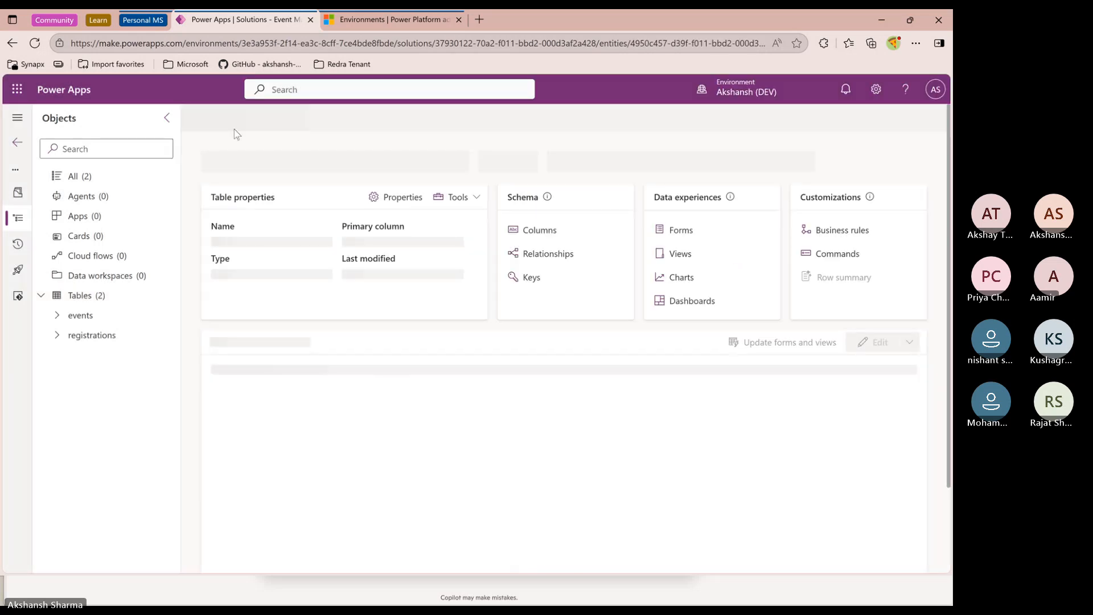
# Start another new table and set its display name to user_role
pyautogui.click(97, 181)
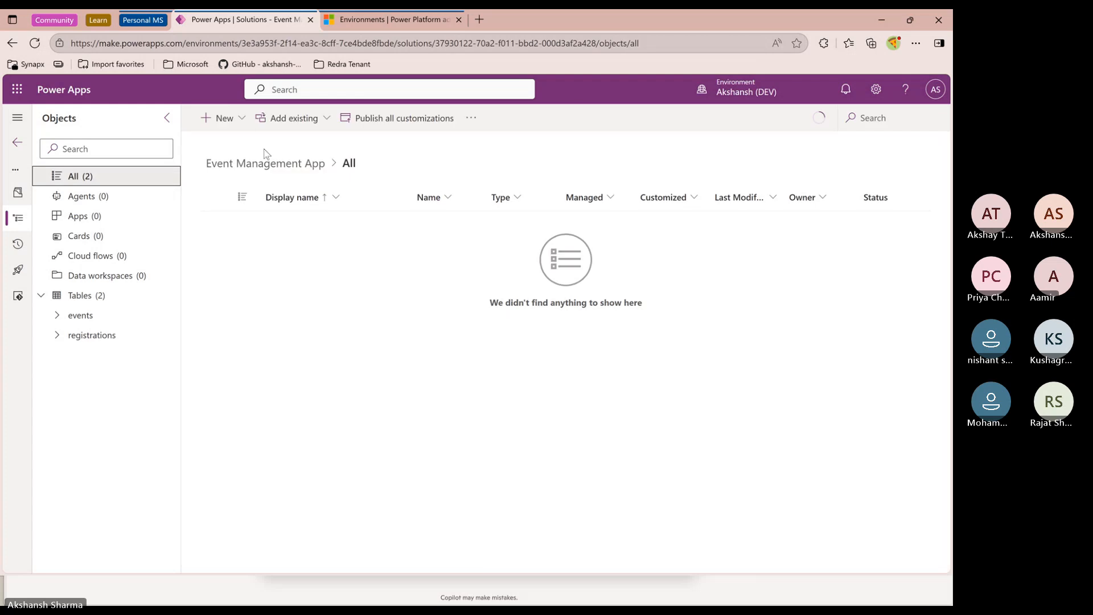
pyautogui.click(225, 118)
pyautogui.moveTo(234, 274)
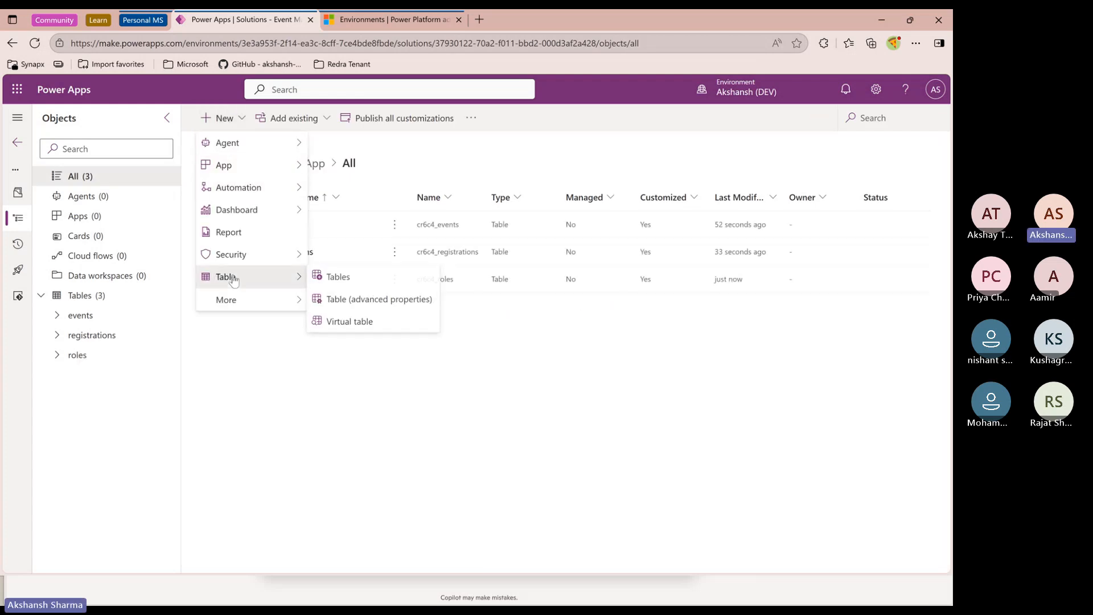
pyautogui.click(337, 298)
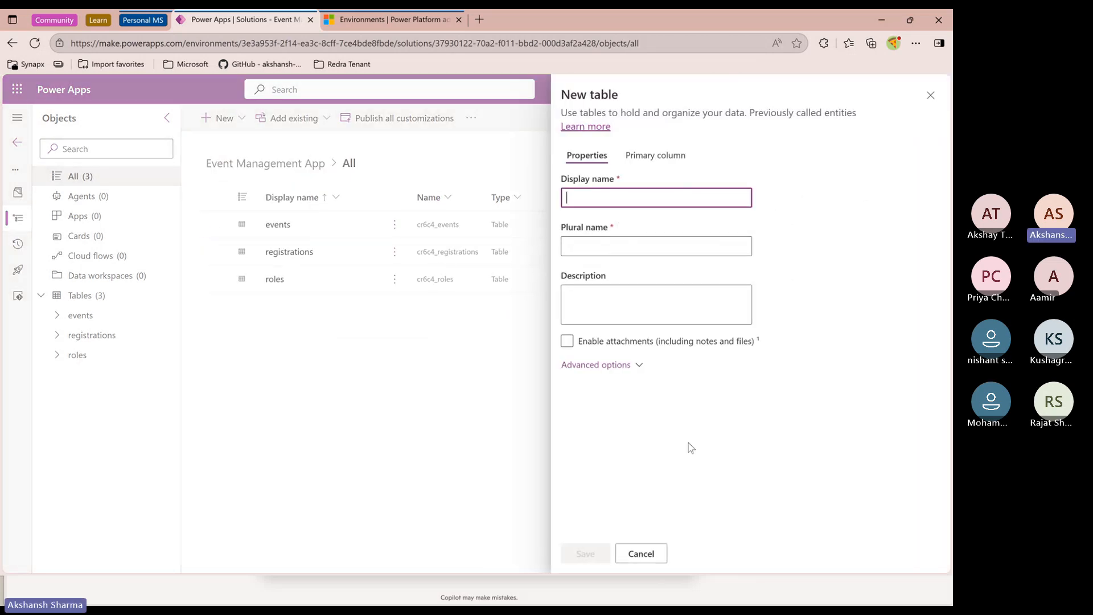
pyautogui.write('user')
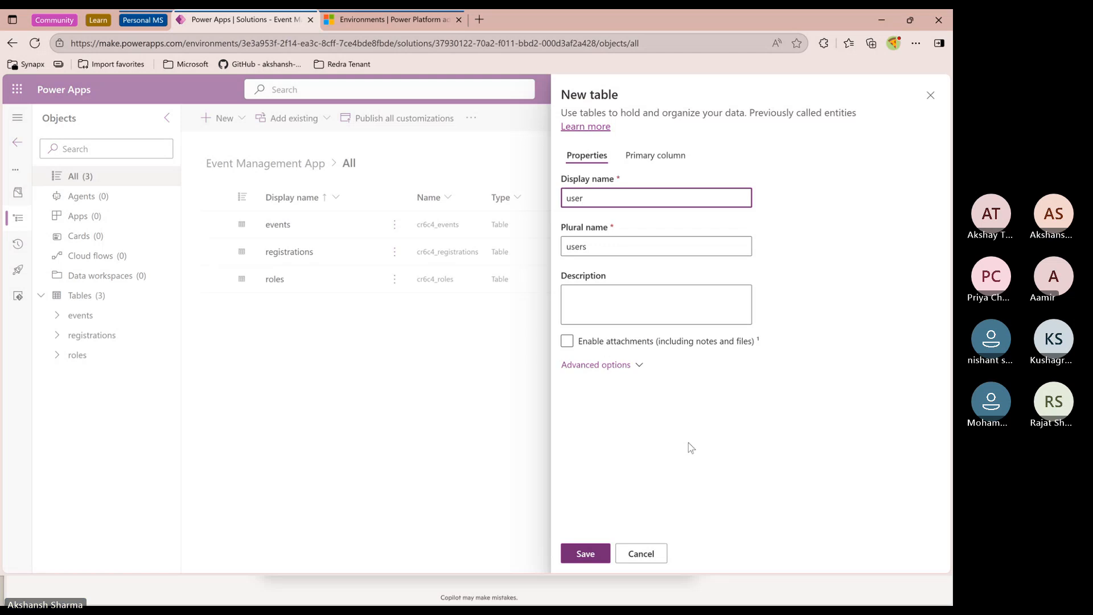
pyautogui.write('_role')
pyautogui.press('BackSpace')
pyautogui.press('BackSpace')
pyautogui.press('BackSpace')
pyautogui.press('BackSpace')
pyautogui.press('BackSpace')
pyautogui.press('BackSpace')
pyautogui.write('user')
pyautogui.click(607, 370)
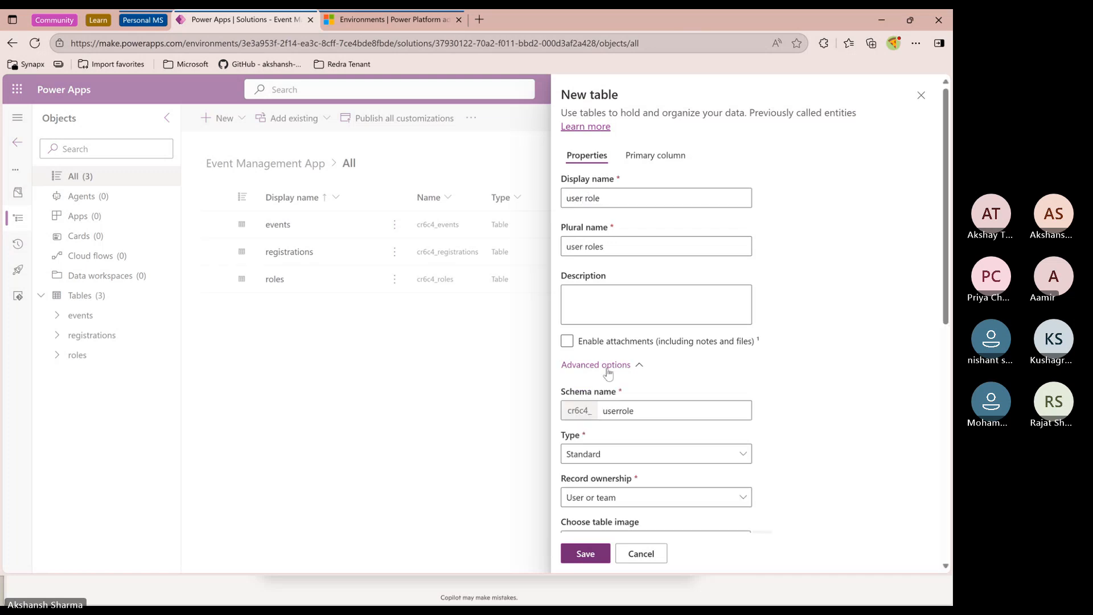
pyautogui.click(607, 371)
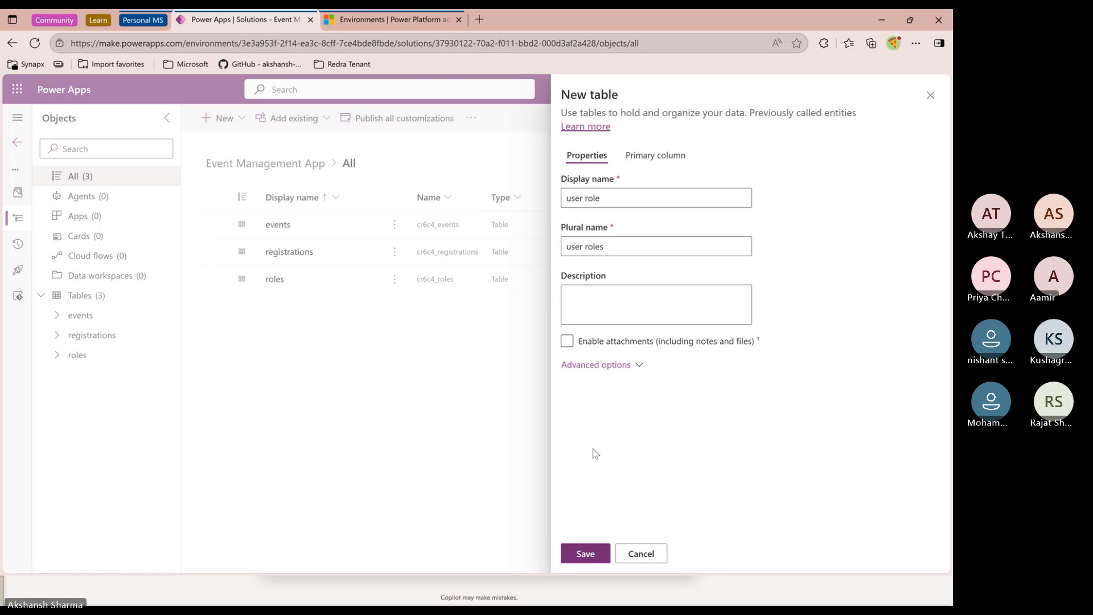
pyautogui.click(588, 198)
pyautogui.press('BackSpace')
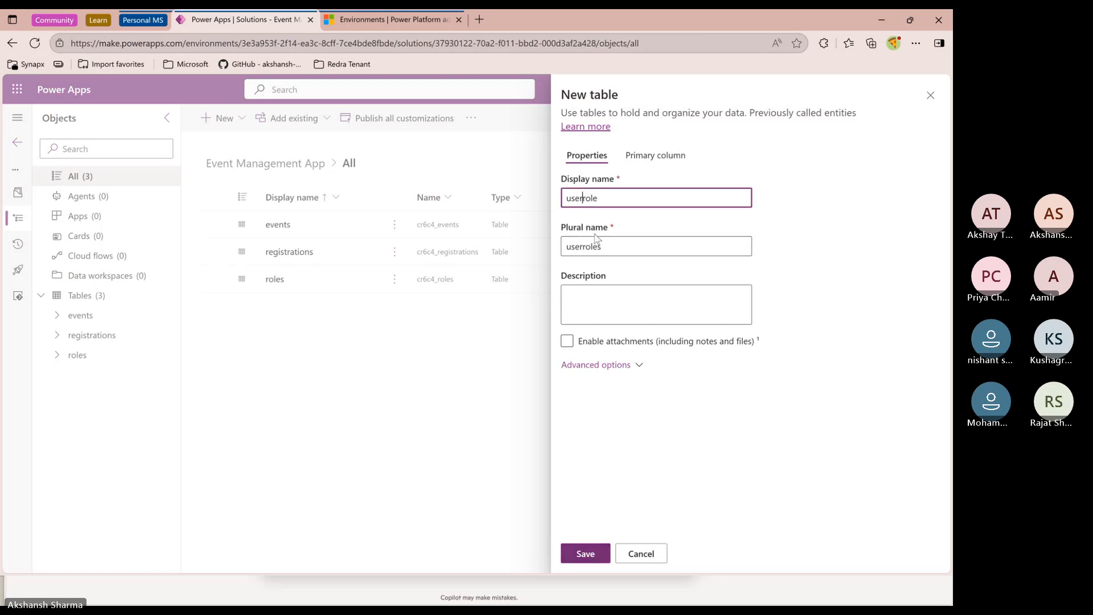
pyautogui.write('_')
# Check the user_role schema name under advanced options, save the table, and return to all solution objects
pyautogui.click(602, 455)
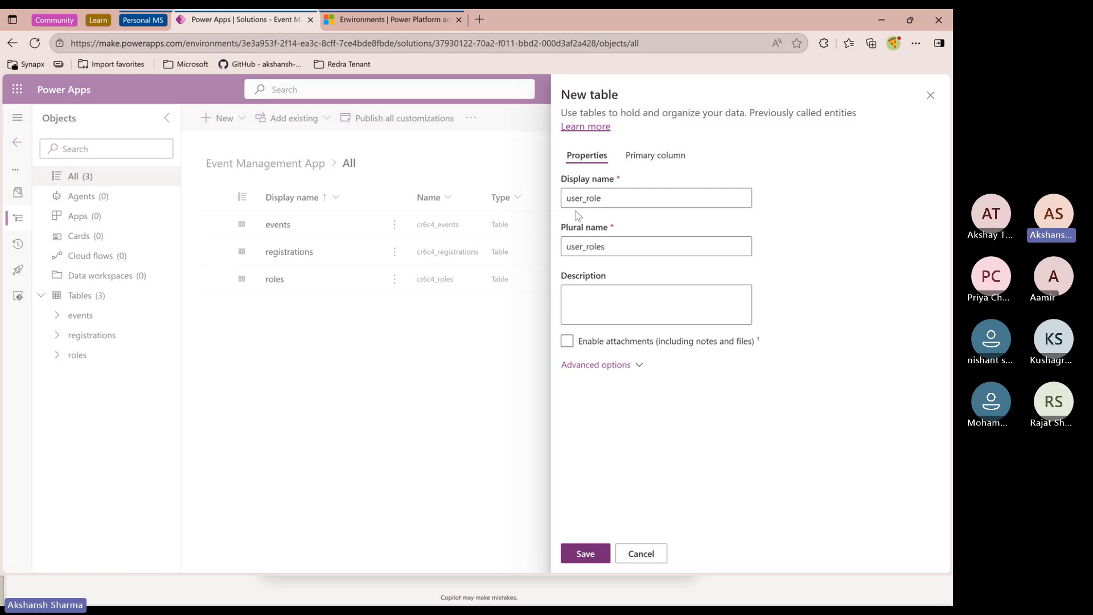
pyautogui.click(598, 367)
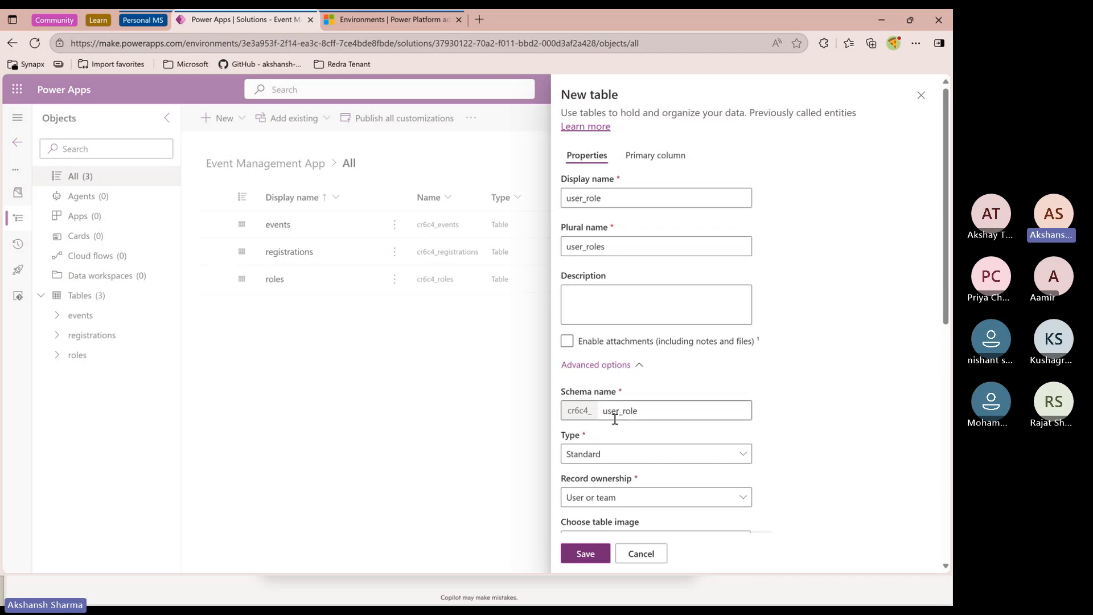
pyautogui.moveTo(580, 391); pyautogui.dragTo(597, 397)
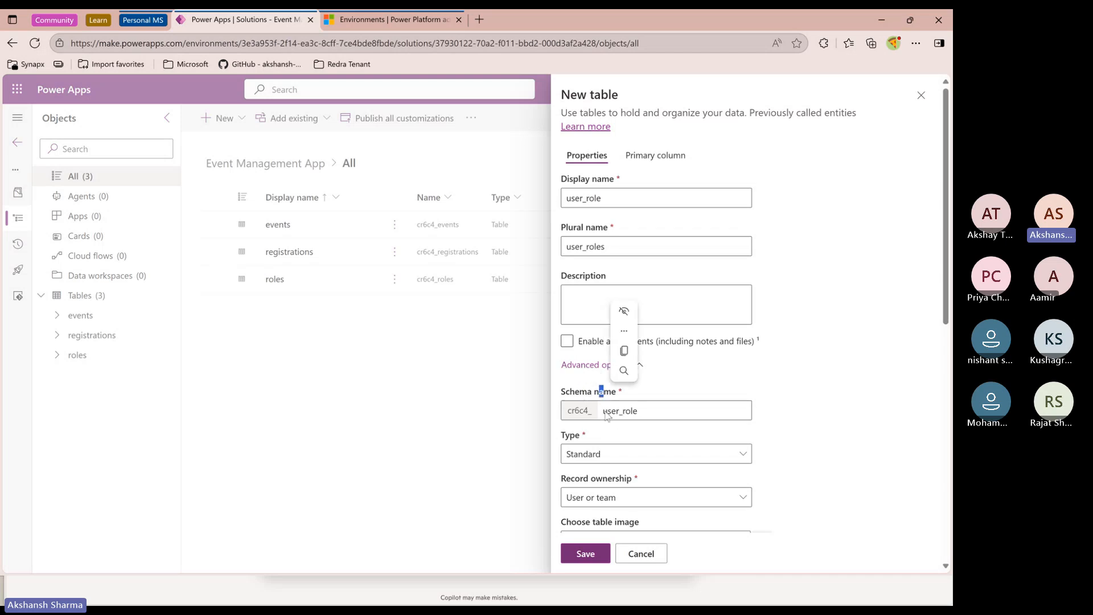
pyautogui.click(595, 411)
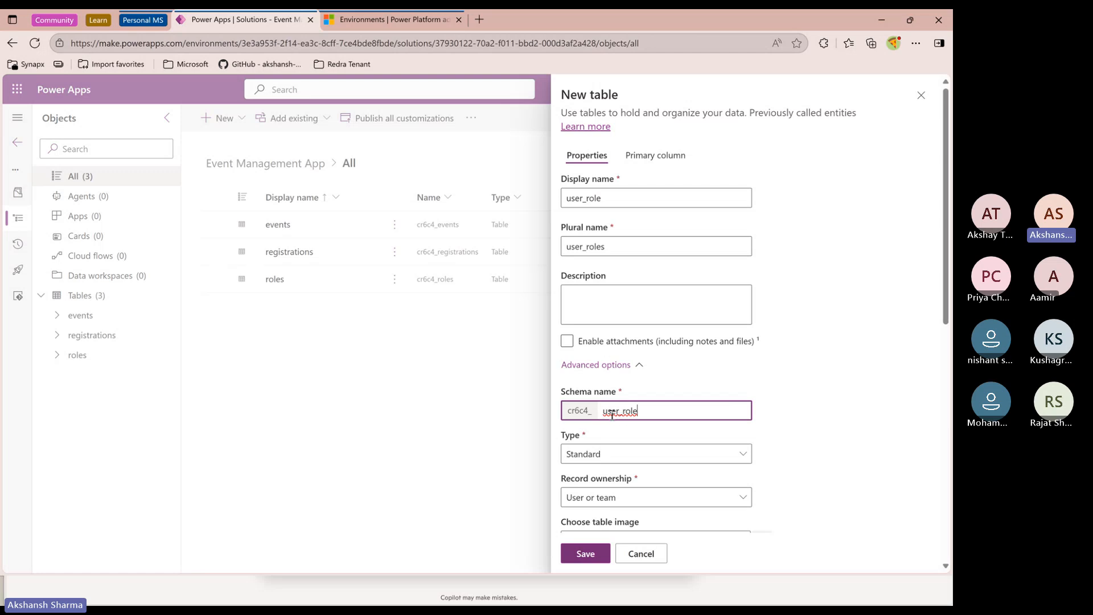
pyautogui.moveTo(611, 414); pyautogui.dragTo(648, 414)
pyautogui.click(628, 417)
pyautogui.moveTo(605, 411); pyautogui.dragTo(649, 412)
pyautogui.click(626, 416)
pyautogui.rightClick(611, 397)
pyautogui.click(633, 412)
pyautogui.click(624, 412)
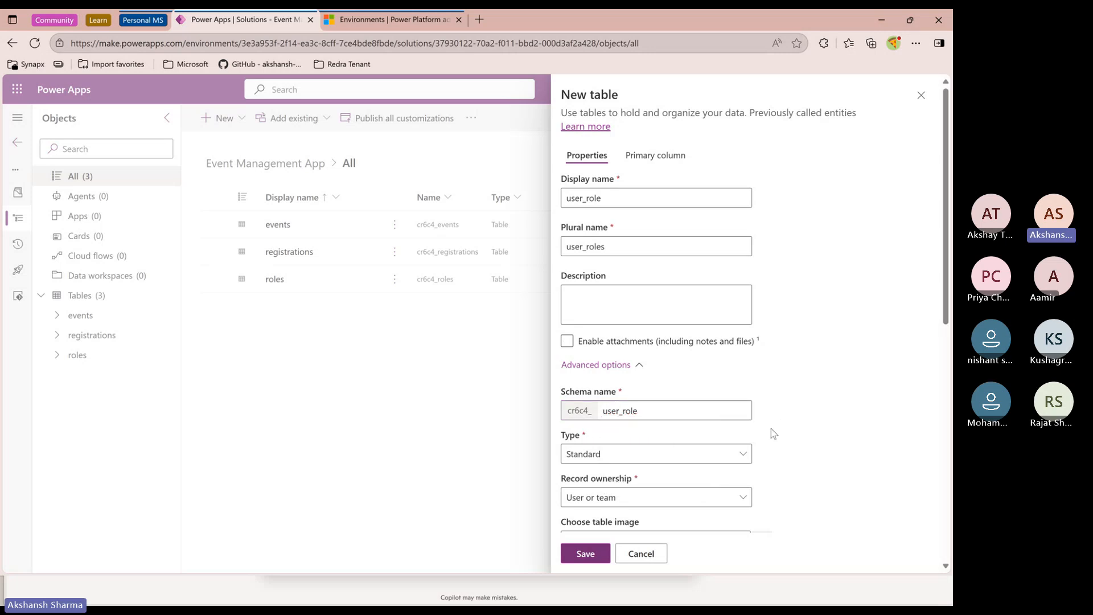
pyautogui.click(627, 411)
pyautogui.click(655, 433)
pyautogui.scroll(-4, 626, 424)
pyautogui.scroll(4, 626, 425)
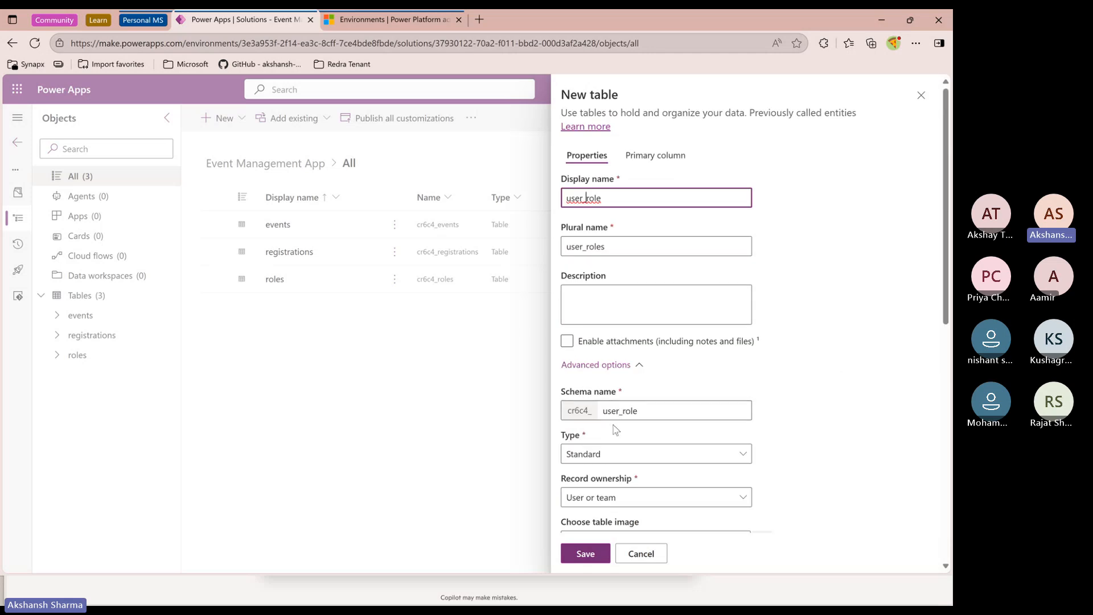
pyautogui.click(593, 552)
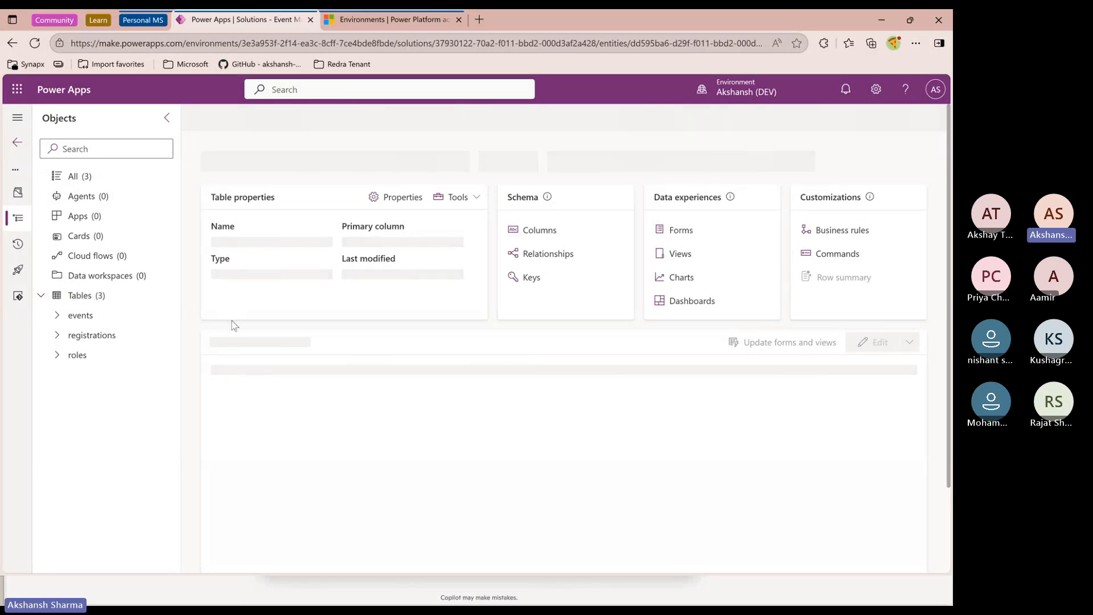
pyautogui.click(91, 177)
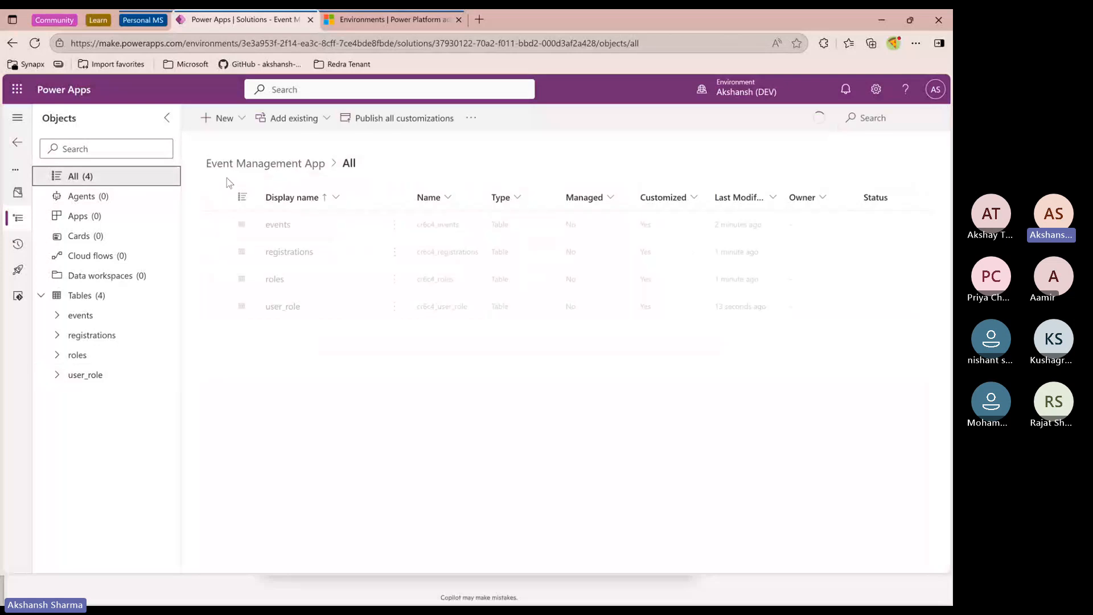
pyautogui.click(243, 124)
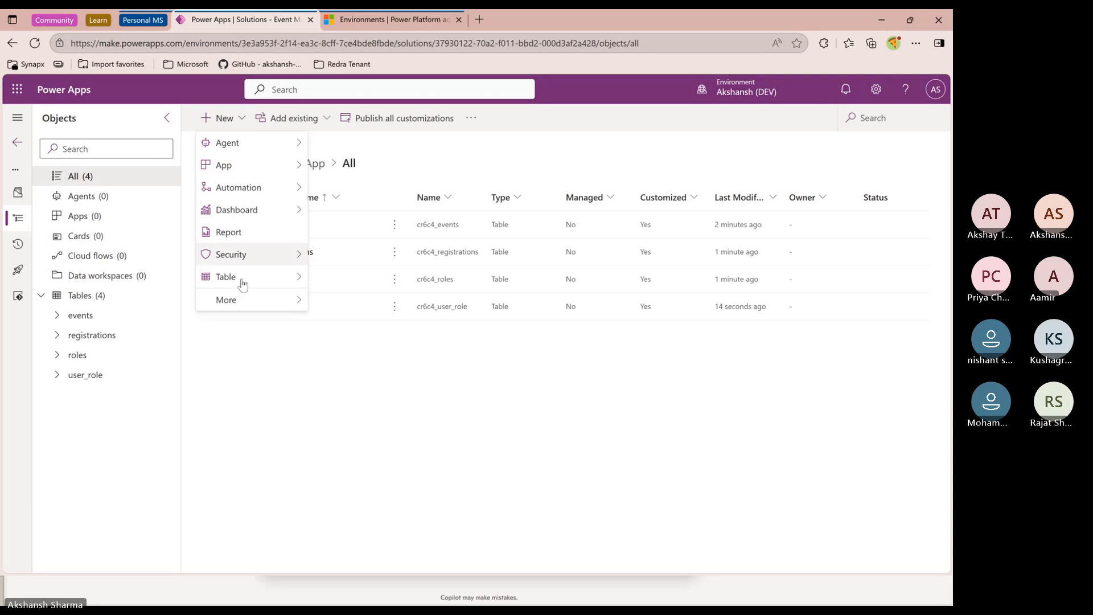
pyautogui.moveTo(242, 285)
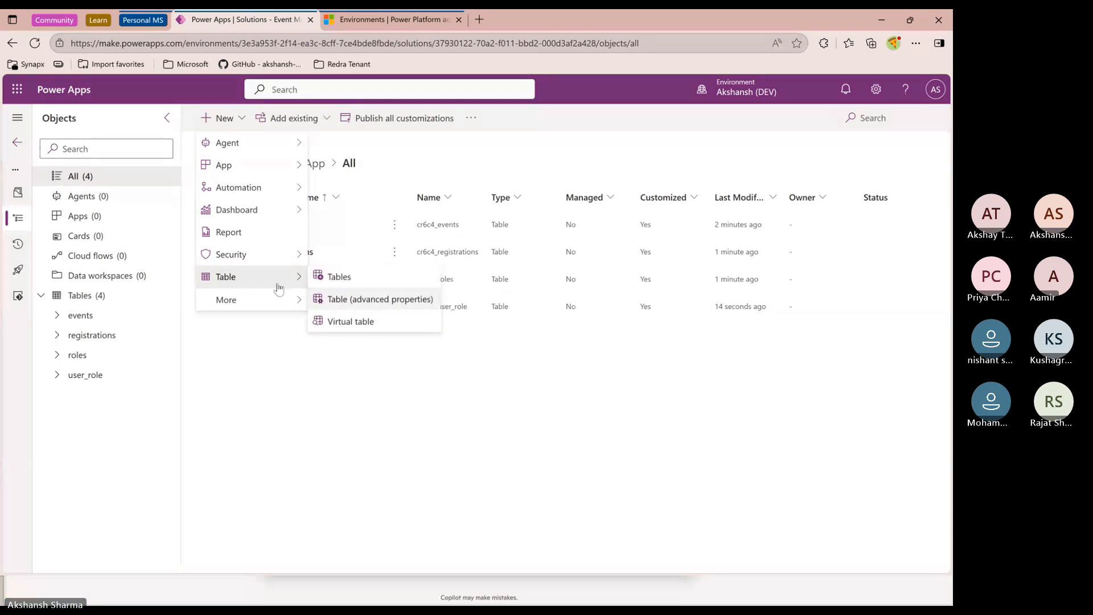
pyautogui.click(228, 385)
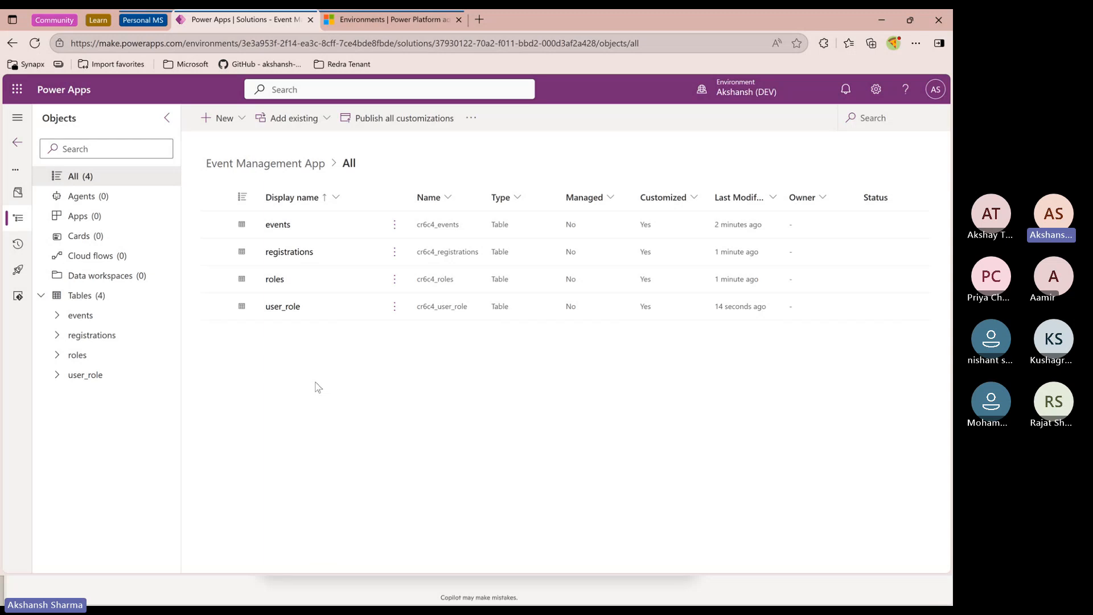
# Go back to the environment's Tables list and browse the standard and custom tables
pyautogui.click(17, 142)
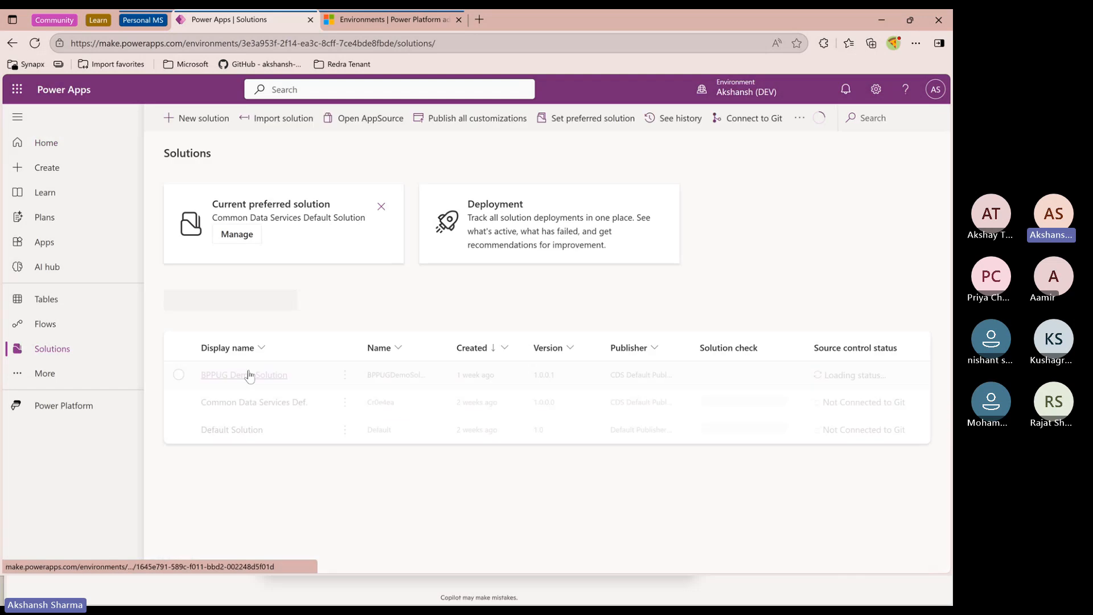
pyautogui.click(108, 300)
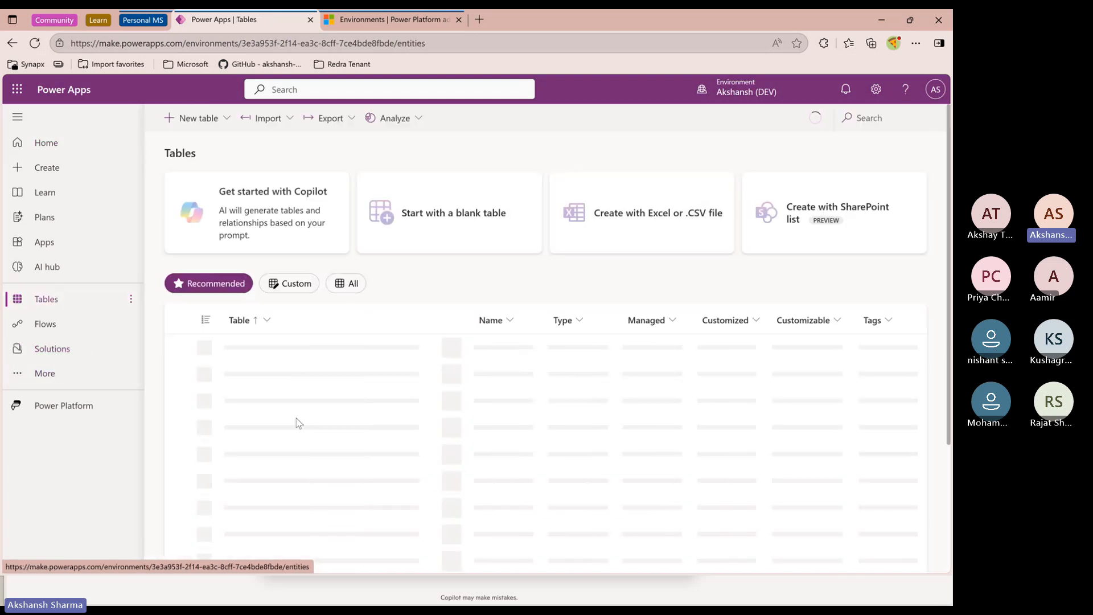
pyautogui.scroll(-1, 290, 424)
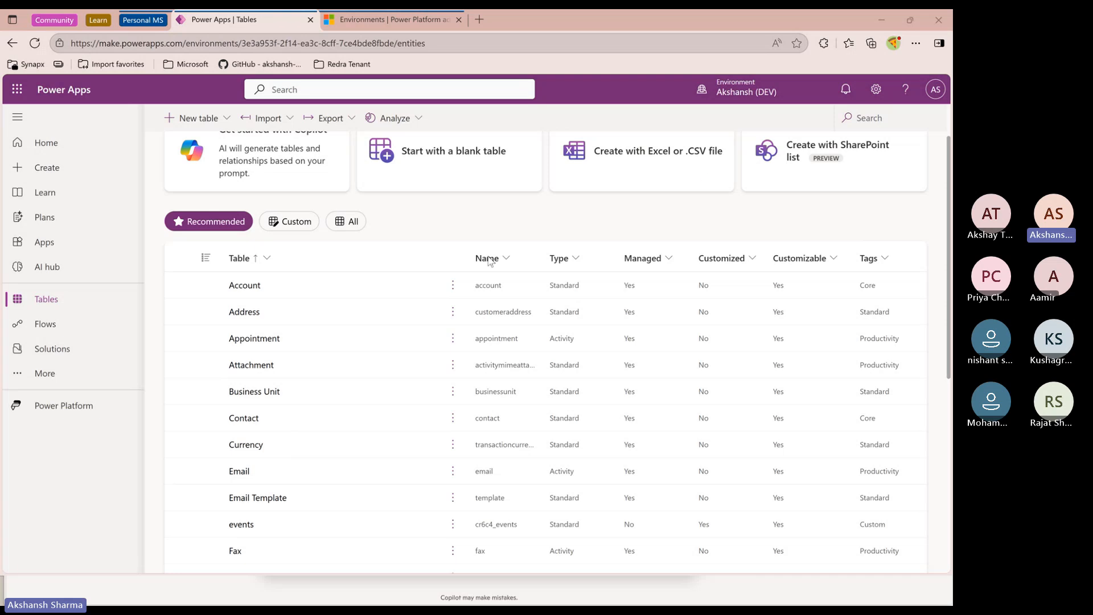
pyautogui.scroll(1, 353, 329)
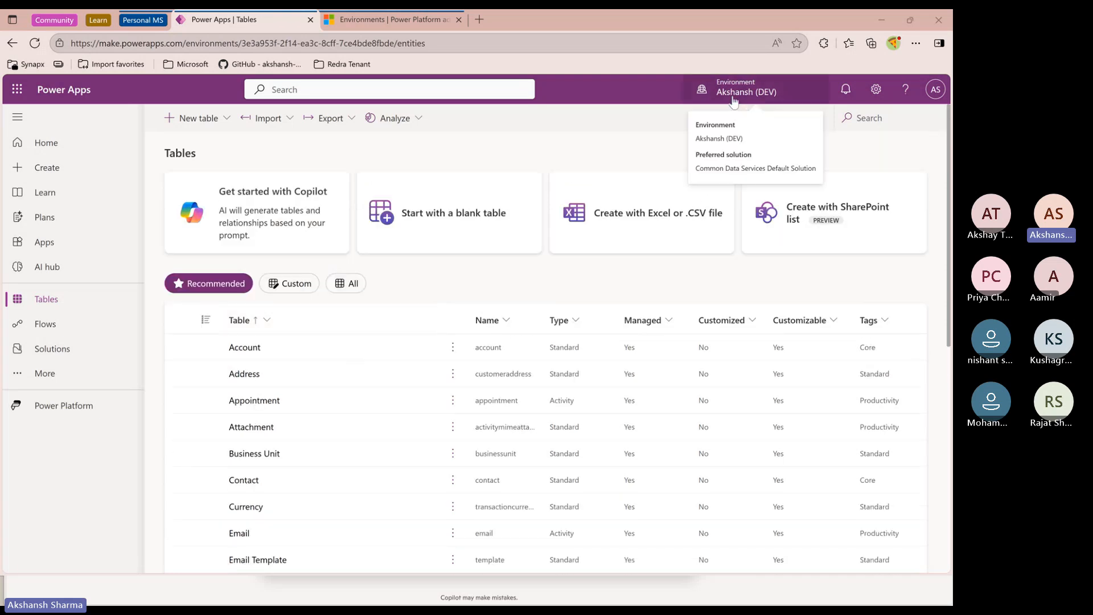
pyautogui.scroll(-2, 336, 397)
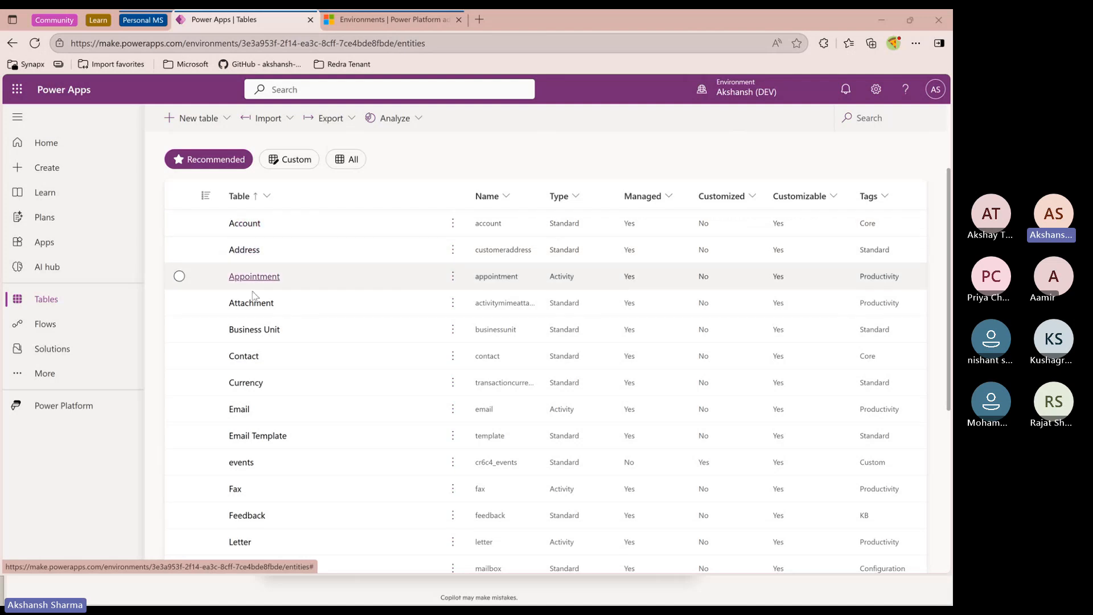
pyautogui.scroll(-2, 269, 387)
pyautogui.scroll(-4, 269, 387)
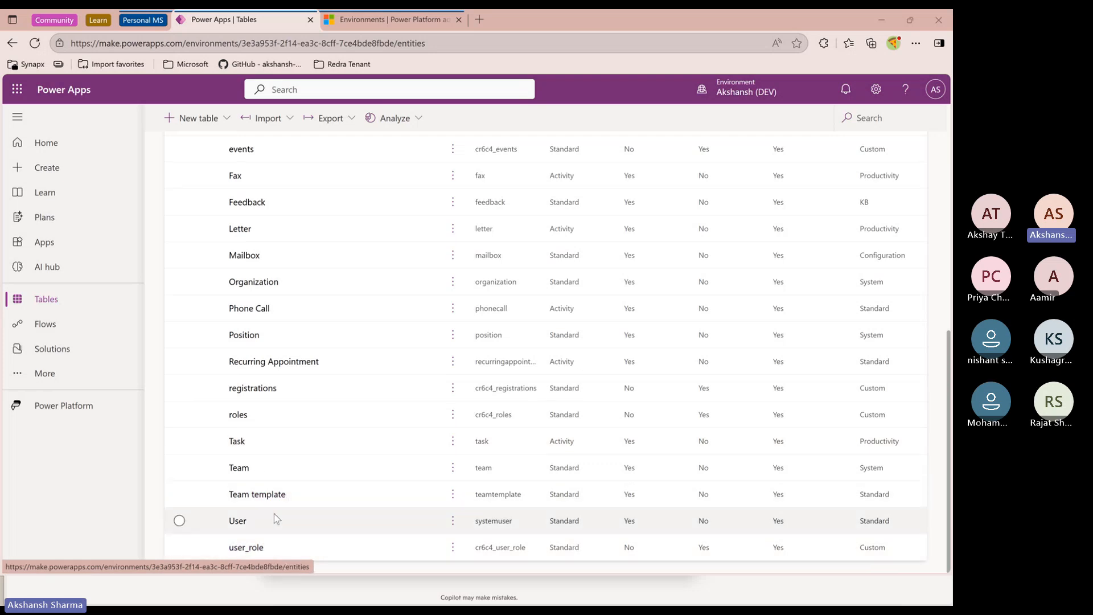
# Open the User table and sort its rows by Full Name from Z to A
pyautogui.click(238, 521)
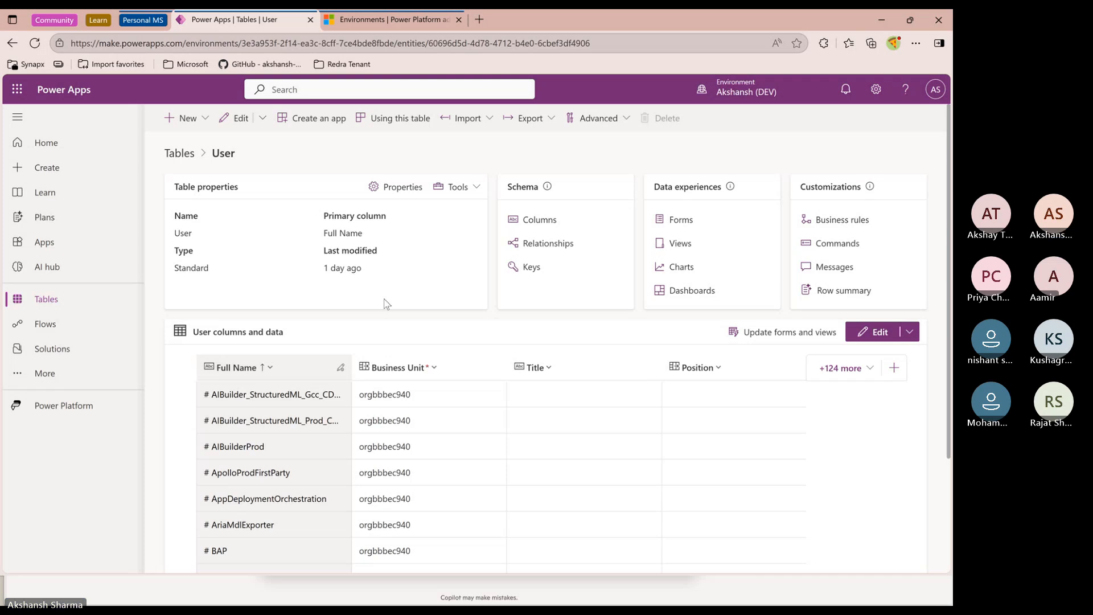
pyautogui.click(245, 367)
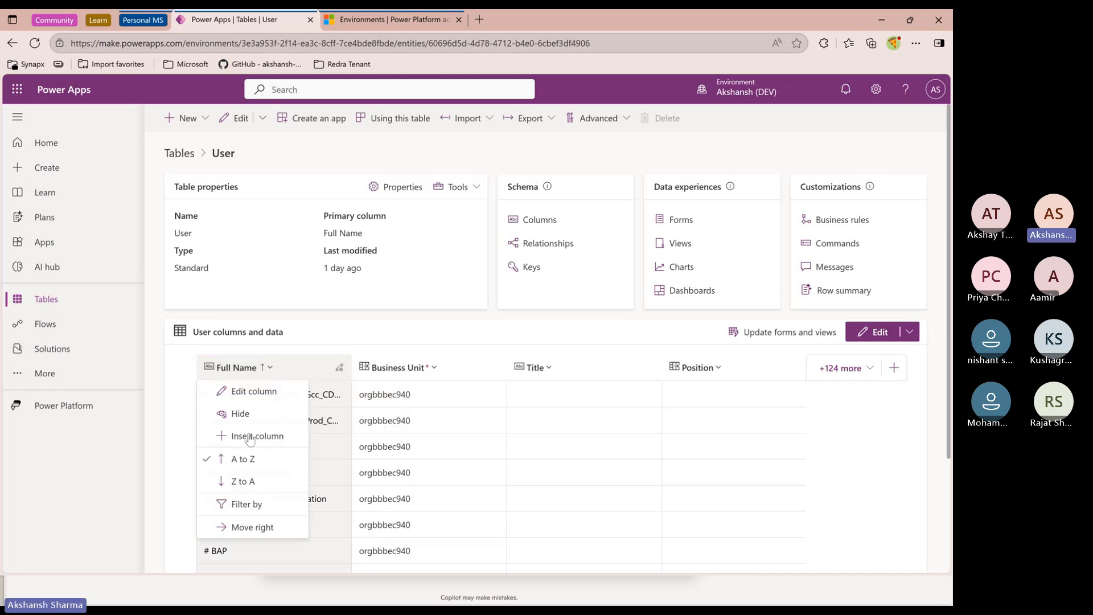
pyautogui.click(244, 481)
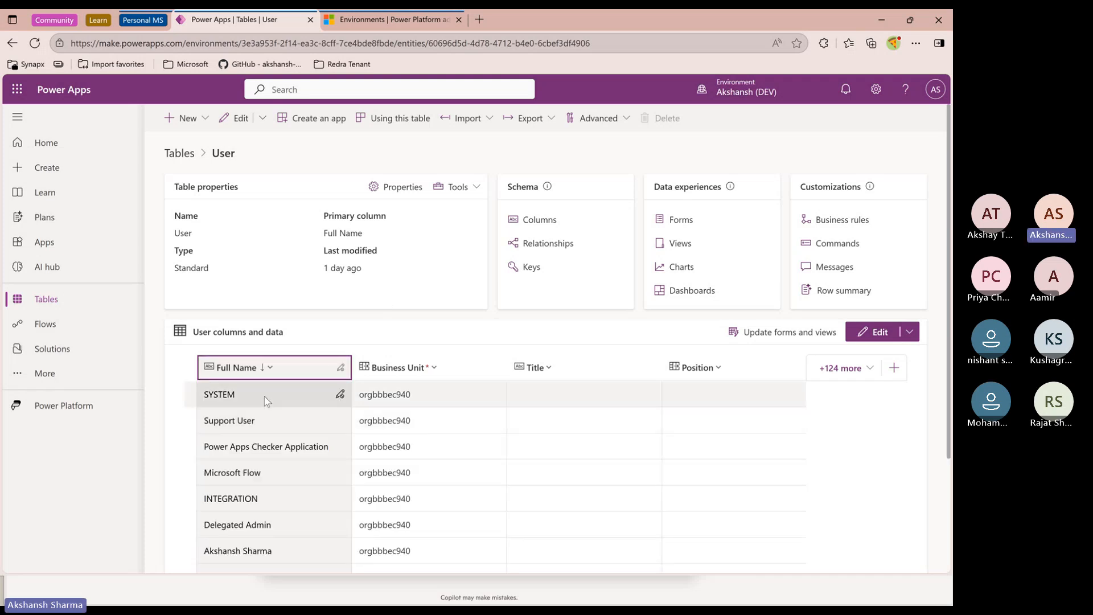
pyautogui.scroll(-1, 303, 476)
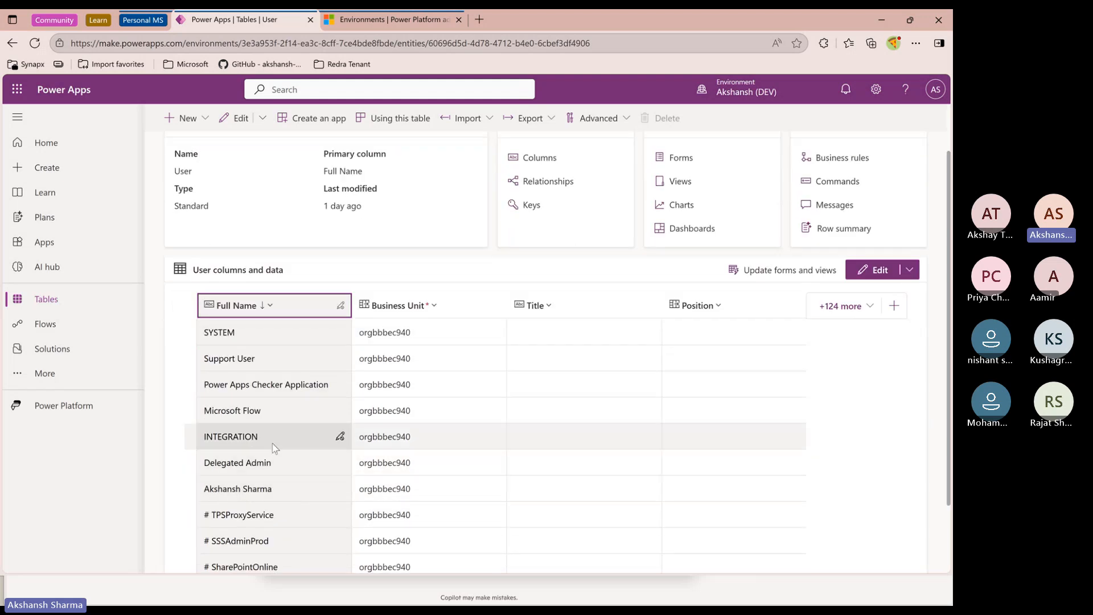
pyautogui.scroll(-2, 250, 456)
pyautogui.scroll(1, 251, 432)
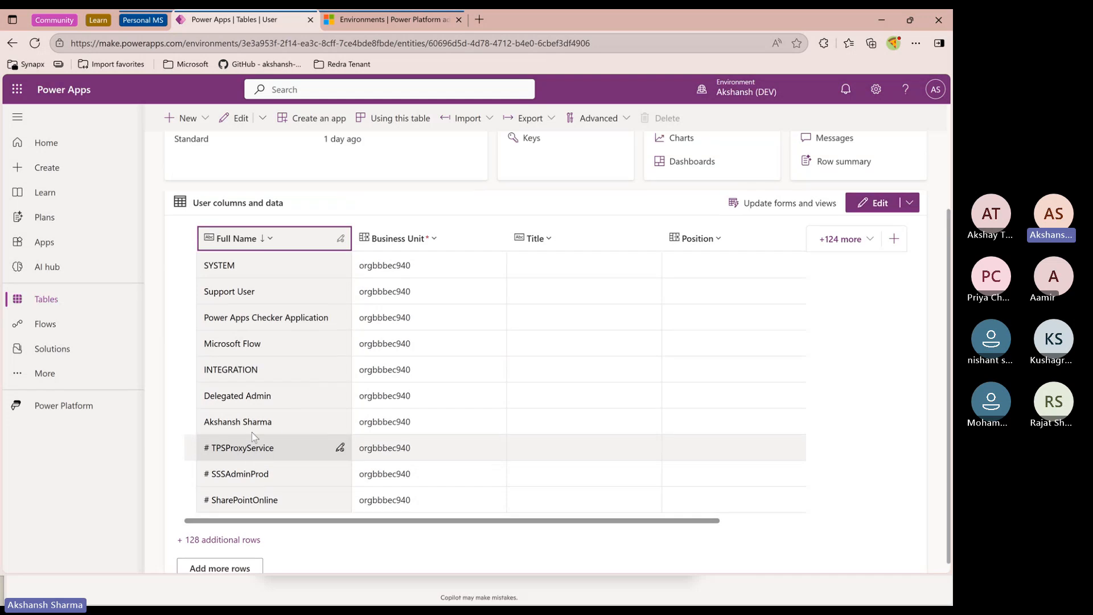
pyautogui.scroll(2, 308, 430)
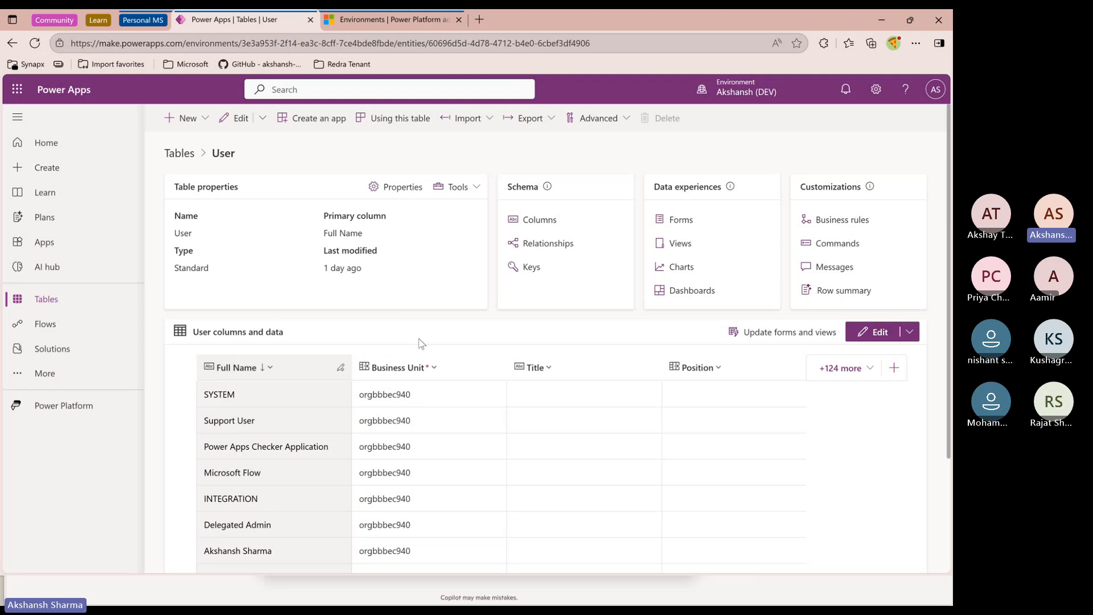
# Switch to the Notion progress notes and review the Core Entities / Data Model section
pyautogui.moveTo(540, 593)
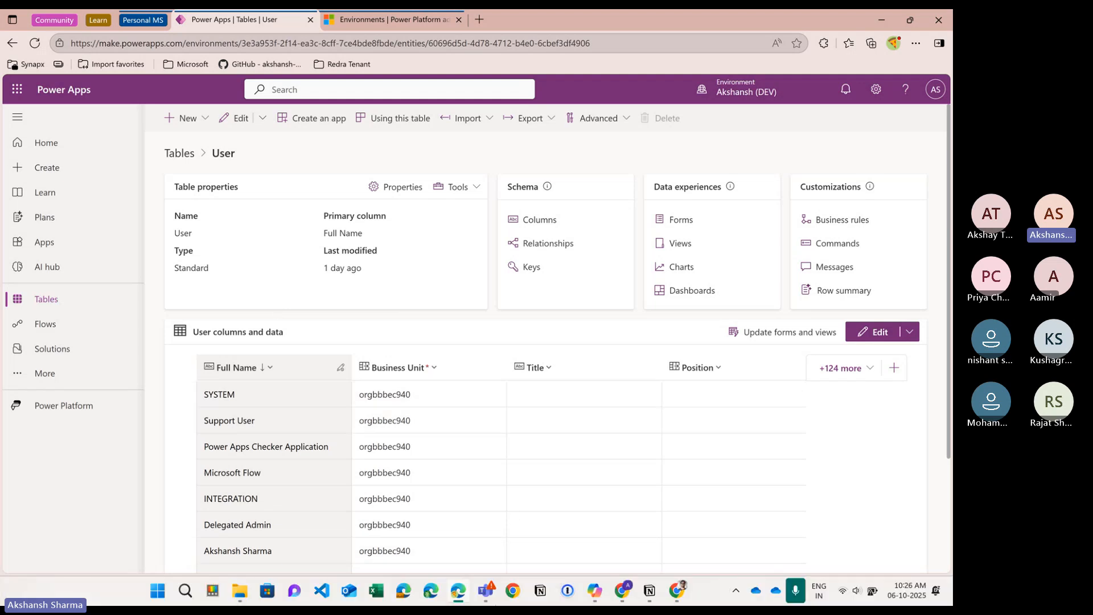
pyautogui.click(650, 592)
pyautogui.click(548, 383)
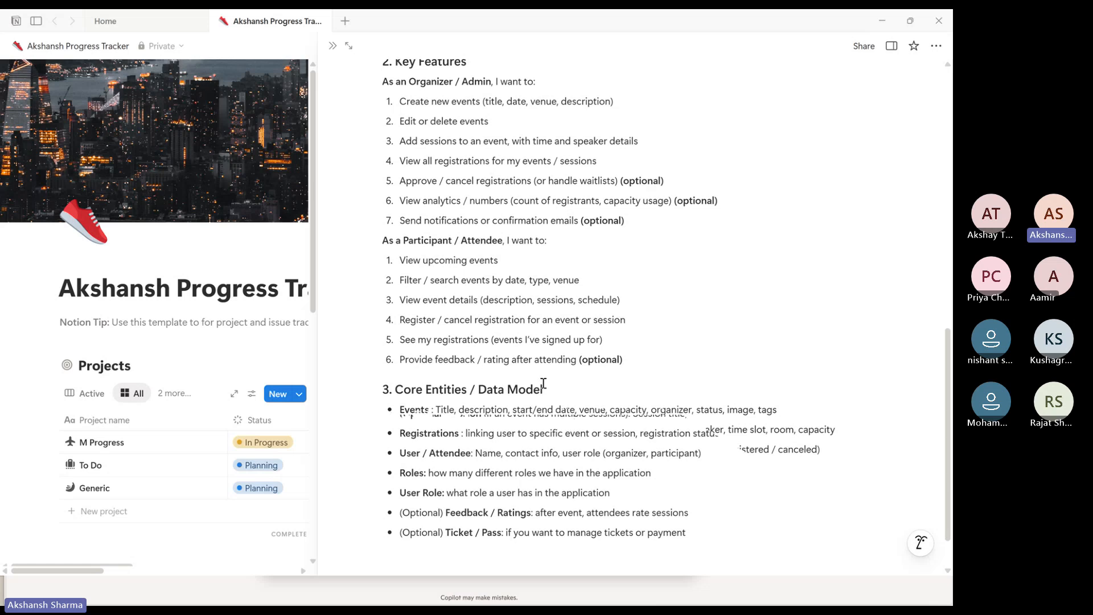
pyautogui.scroll(-1, 536, 393)
pyautogui.moveTo(408, 414); pyautogui.dragTo(475, 416)
pyautogui.click(500, 412)
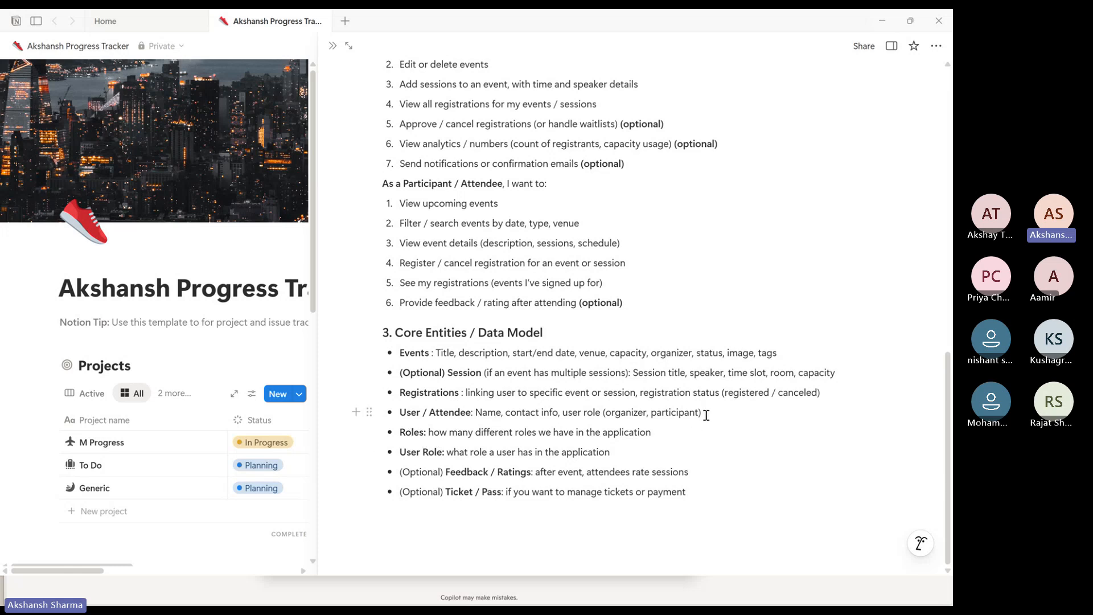
# Delete the user role part from the User / Attendee entity description, leaving Name, contact info
pyautogui.moveTo(703, 413); pyautogui.dragTo(564, 419)
pyautogui.press('BackSpace')
pyautogui.press('BackSpace')
pyautogui.press('BackSpace')
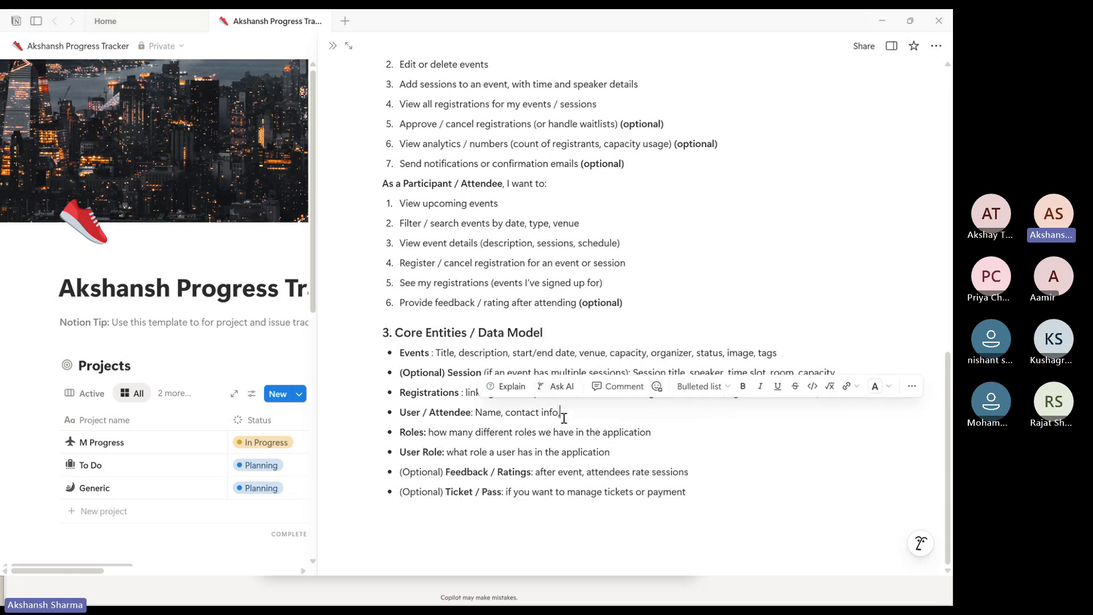
# Switch back to Power Apps and return from the User table to the environment's Tables list
pyautogui.doubleClick(411, 413)
pyautogui.doubleClick(451, 413)
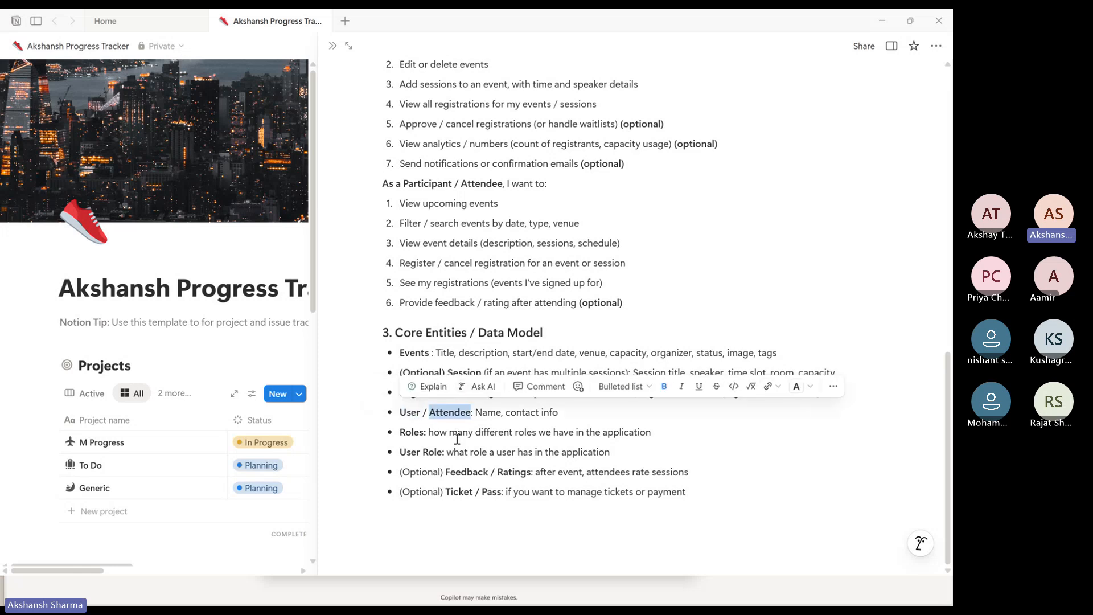
pyautogui.hotkey('alt', 'Tab')
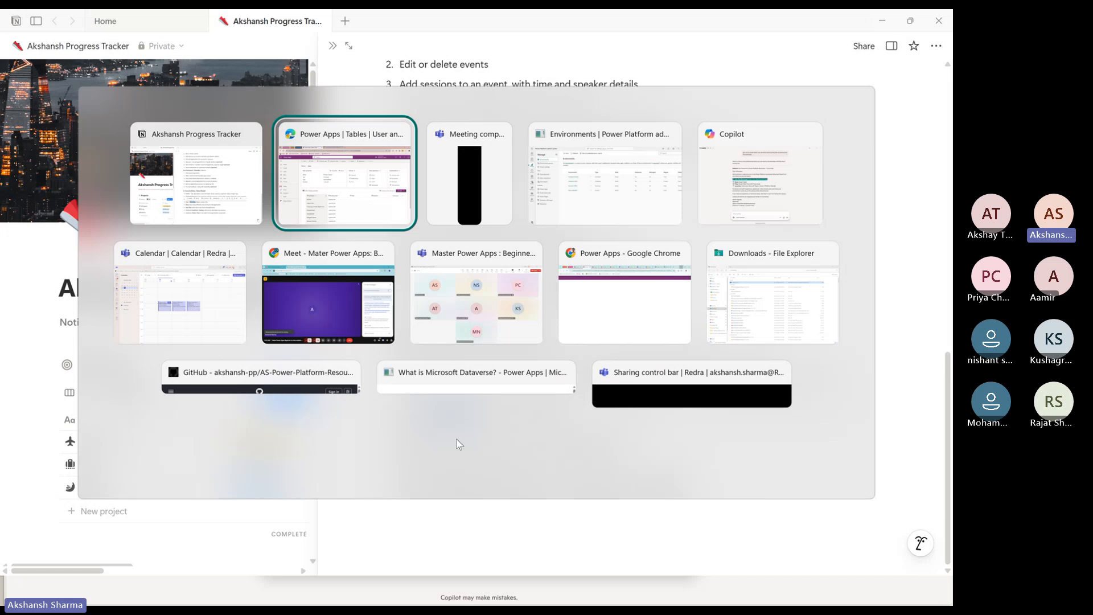
pyautogui.scroll(-1, 259, 458)
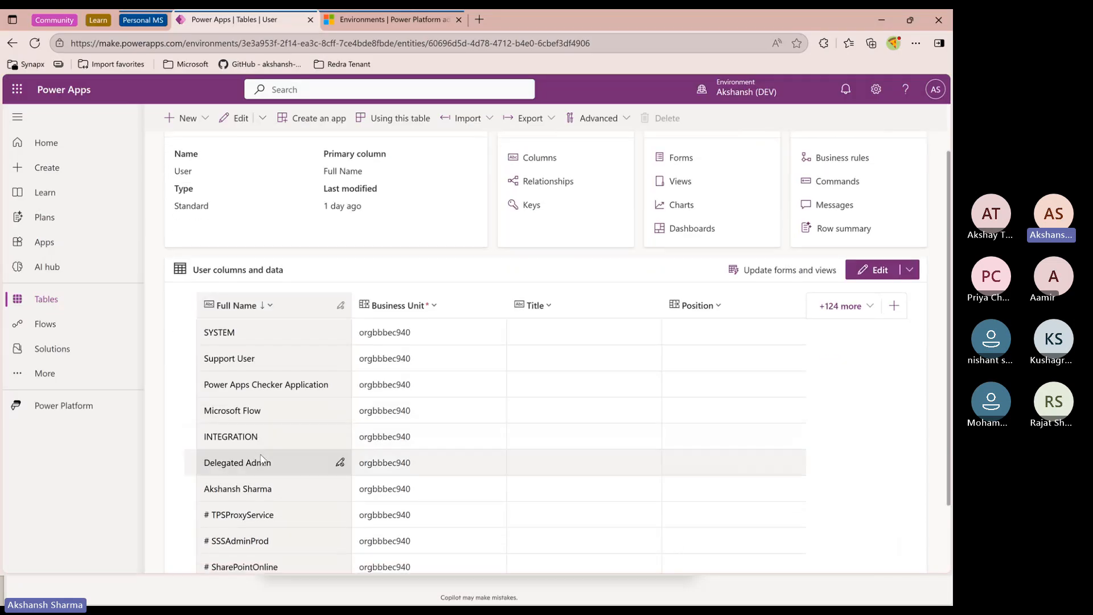
pyautogui.scroll(1, 261, 458)
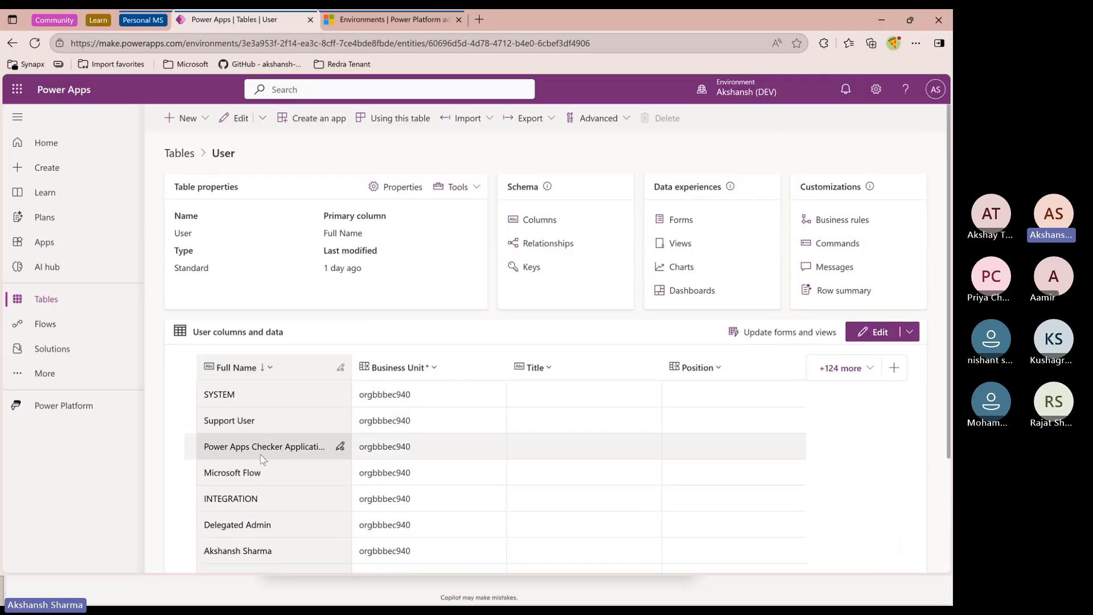
pyautogui.click(190, 164)
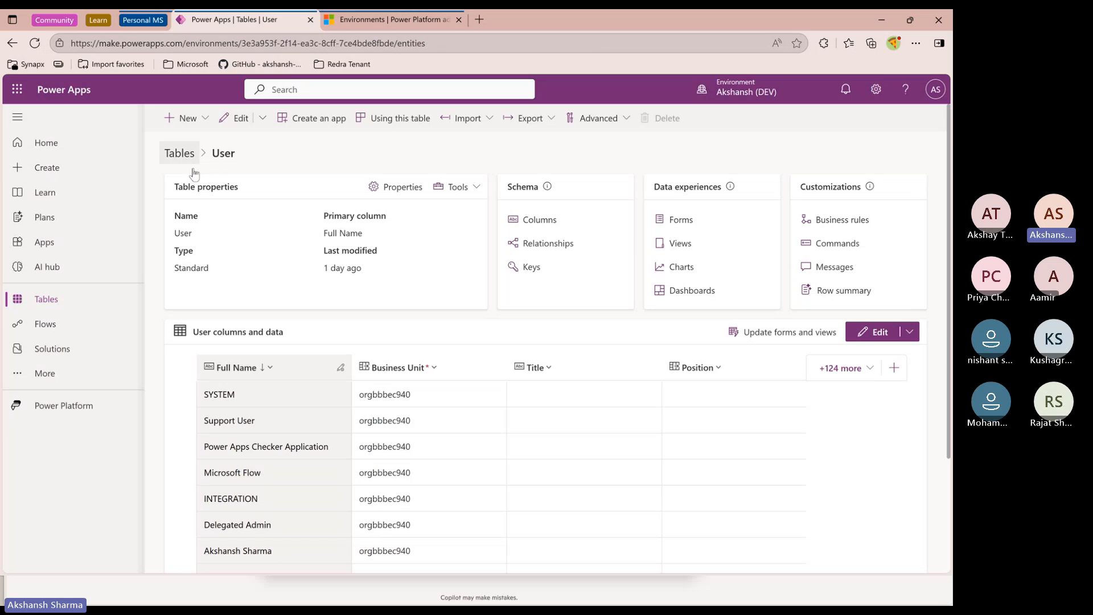
pyautogui.scroll(-5, 307, 421)
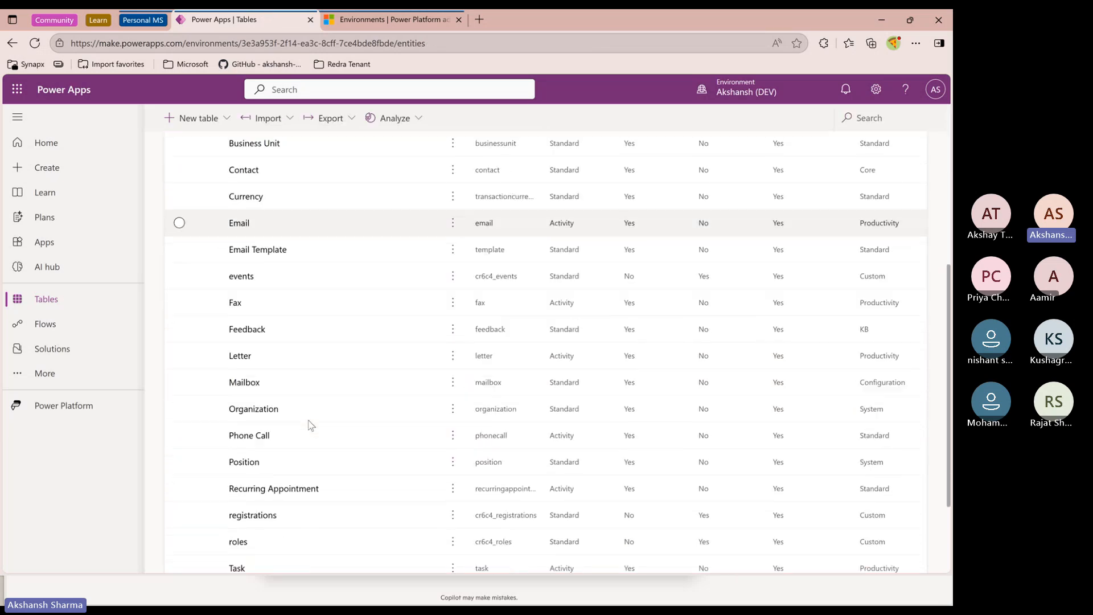
pyautogui.scroll(-2, 310, 424)
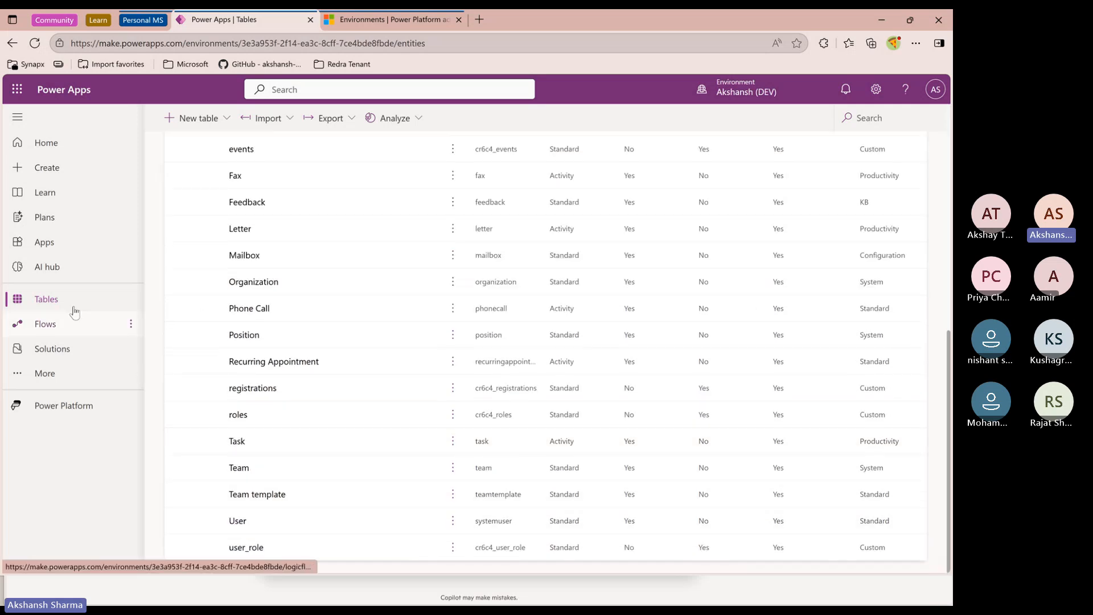
# Open the Event Management App solution and show its tables
pyautogui.click(50, 353)
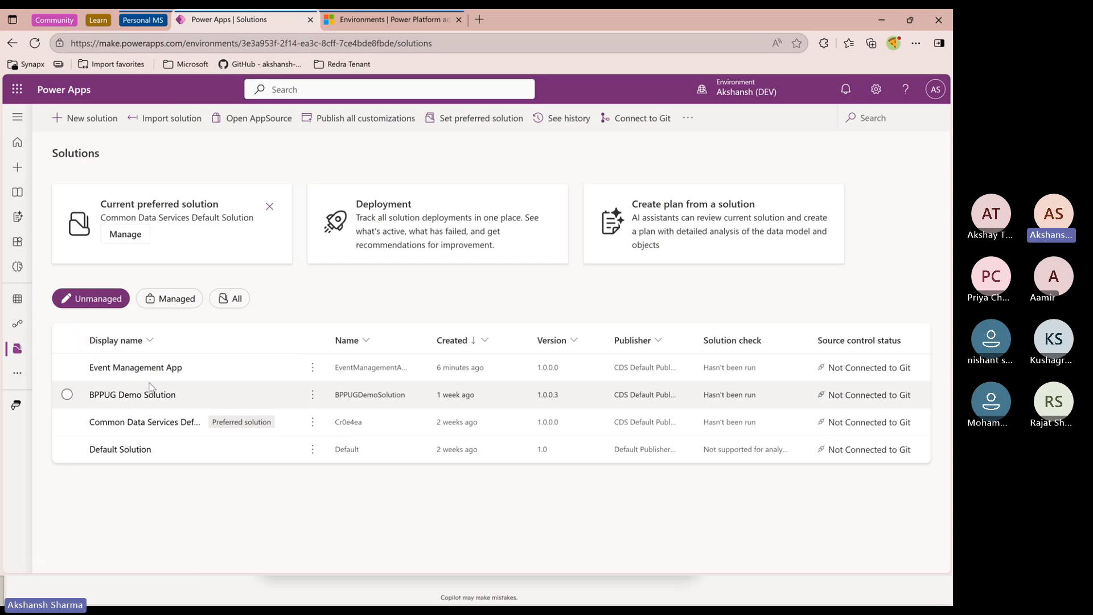
pyautogui.click(145, 368)
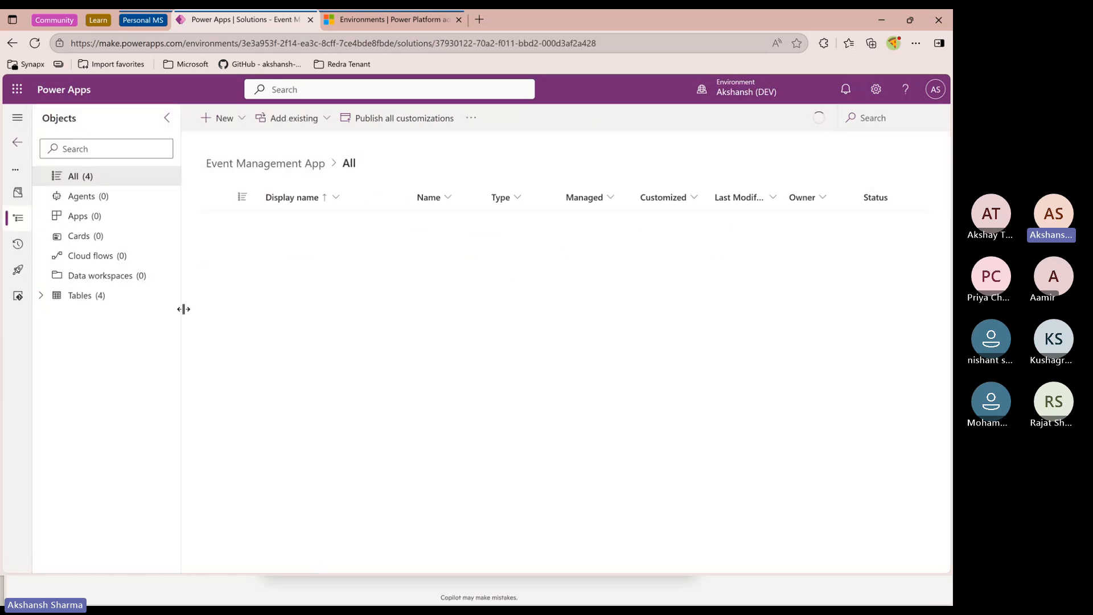
pyautogui.click(95, 303)
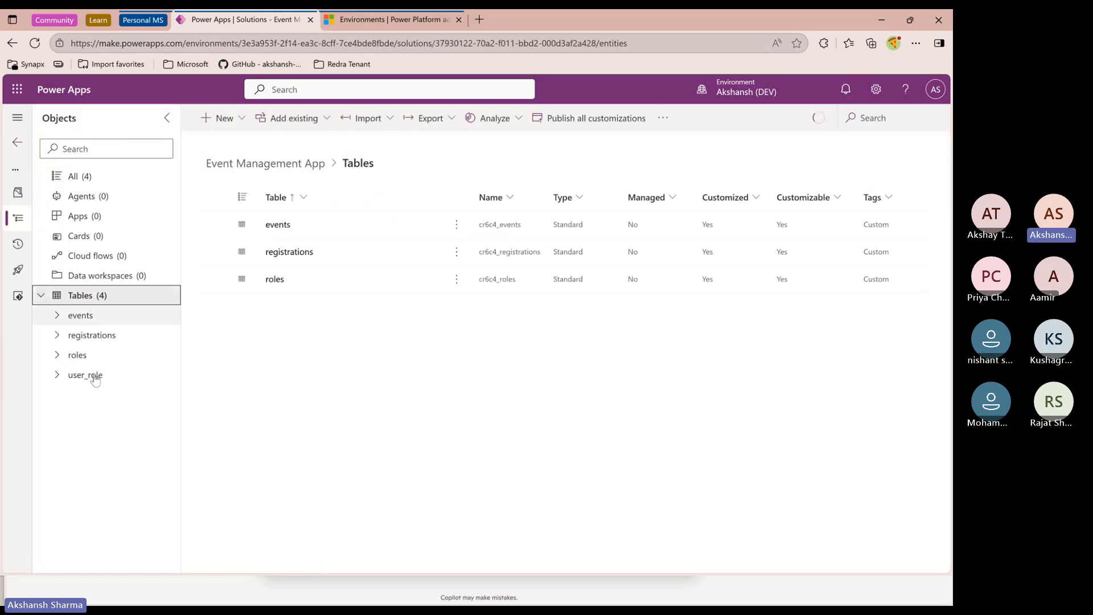
# Add the existing User table to the Event Management App solution, including all its objects
pyautogui.click(224, 118)
pyautogui.moveTo(239, 165)
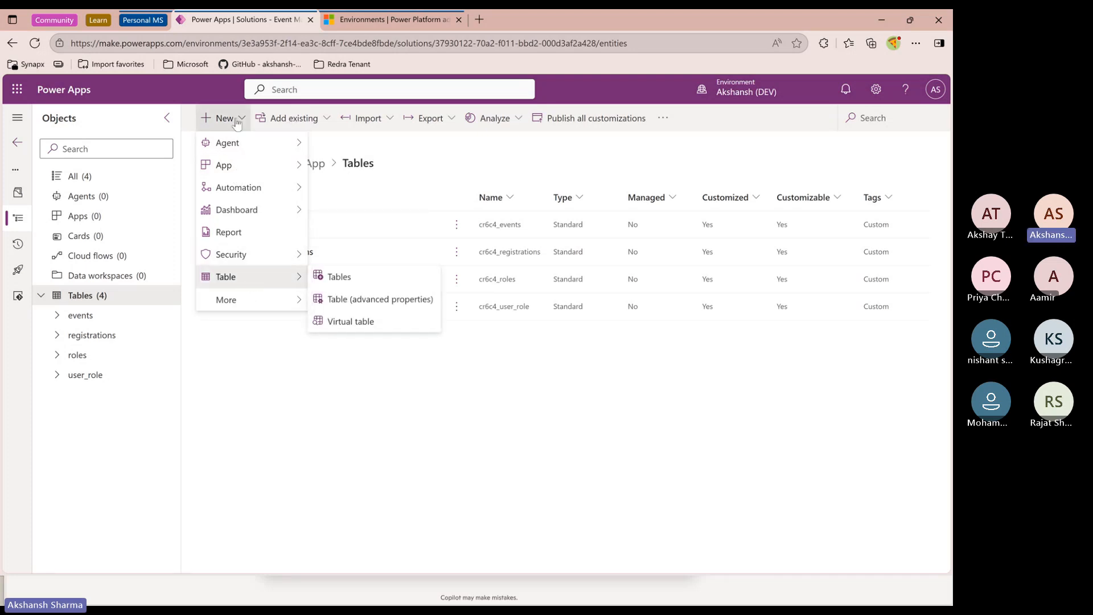
pyautogui.click(313, 120)
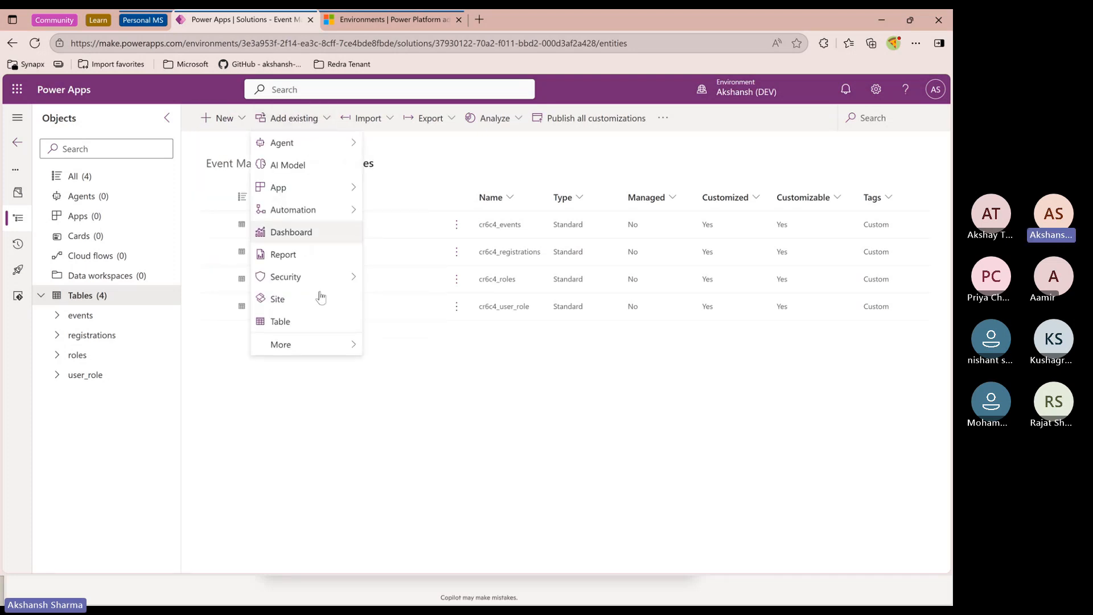
pyautogui.click(317, 334)
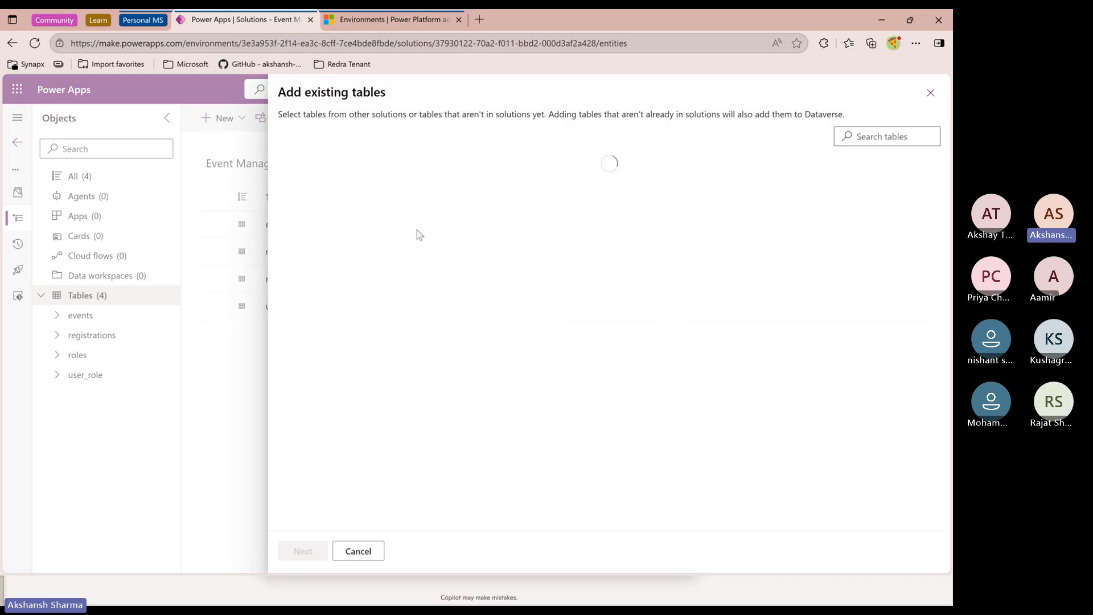
pyautogui.scroll(-15, 398, 336)
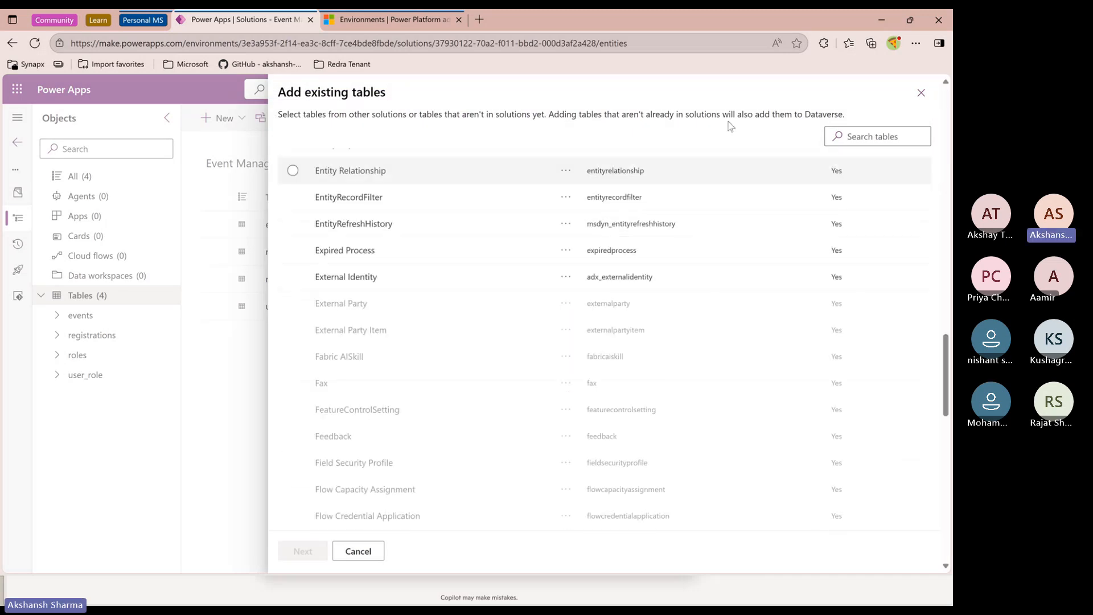
pyautogui.click(868, 138)
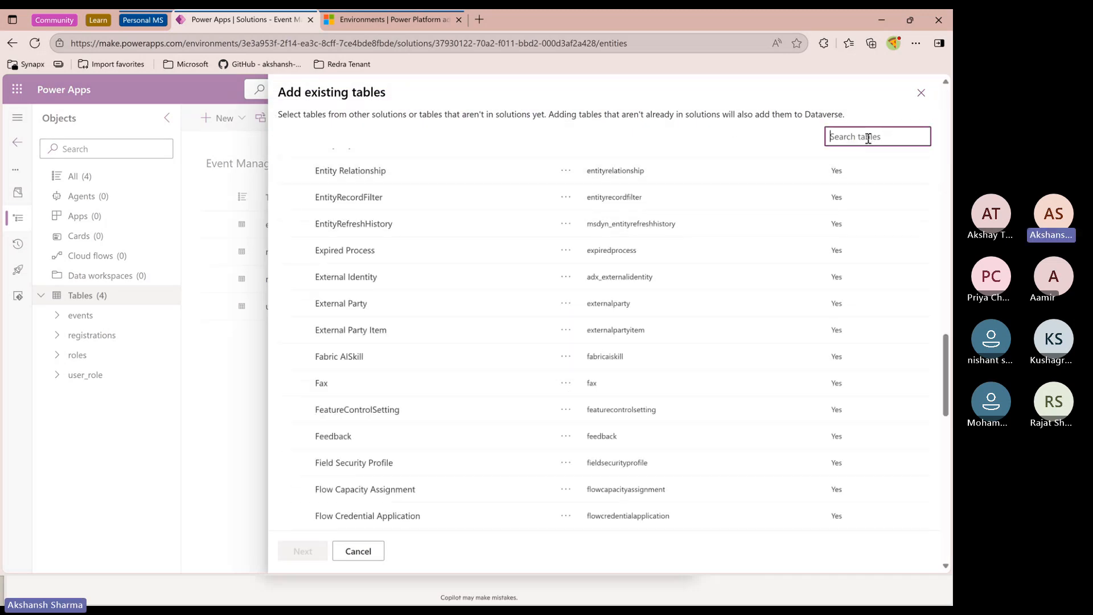
pyautogui.write('user')
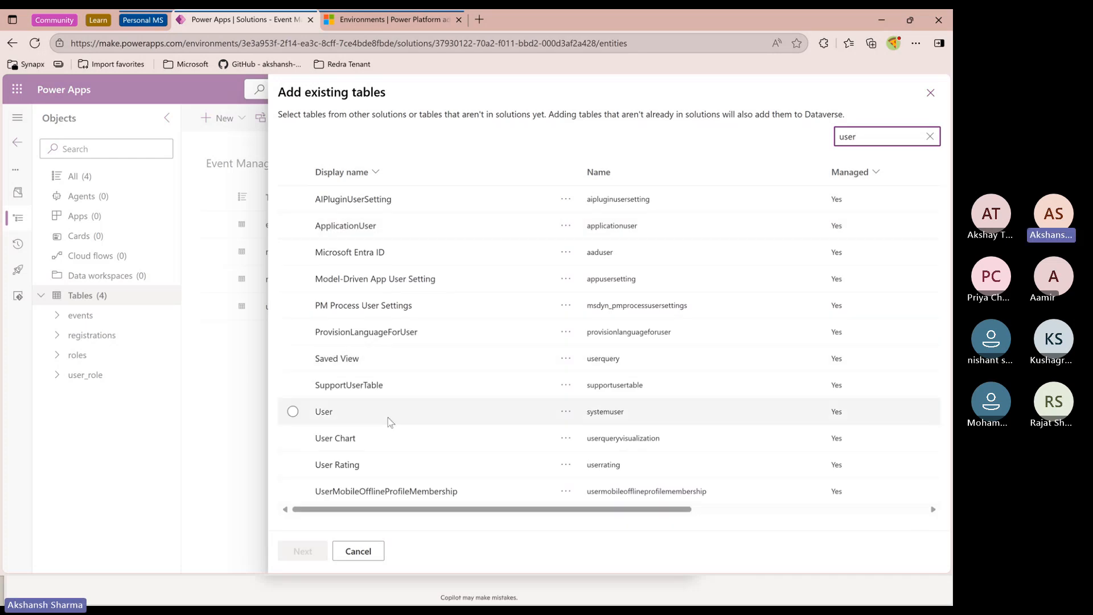
pyautogui.click(293, 411)
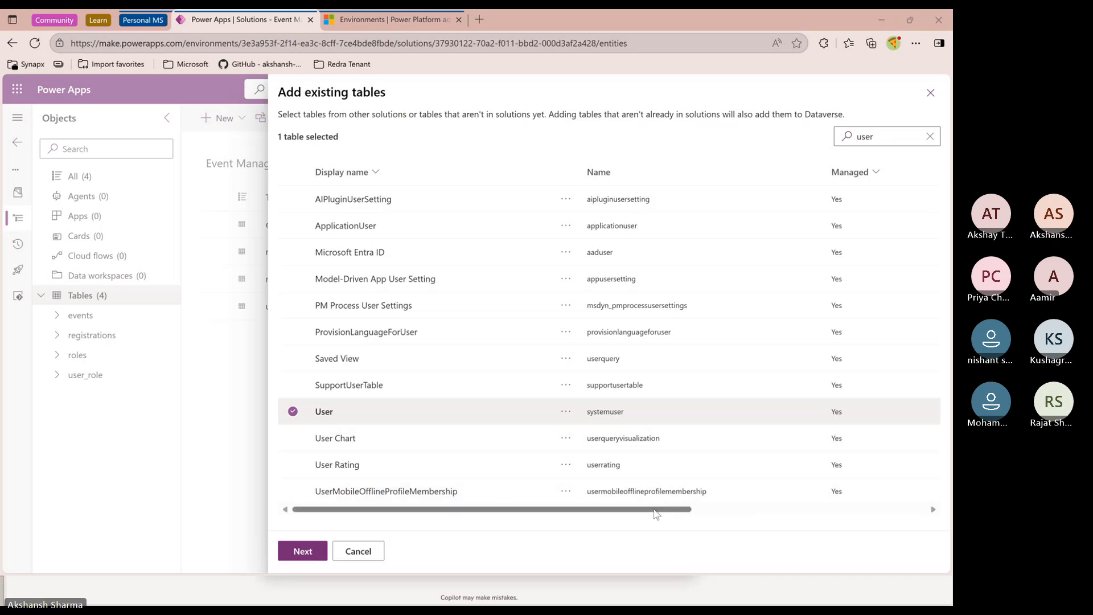
pyautogui.hscroll(5, 847, 511)
pyautogui.moveTo(922, 510); pyautogui.dragTo(472, 509)
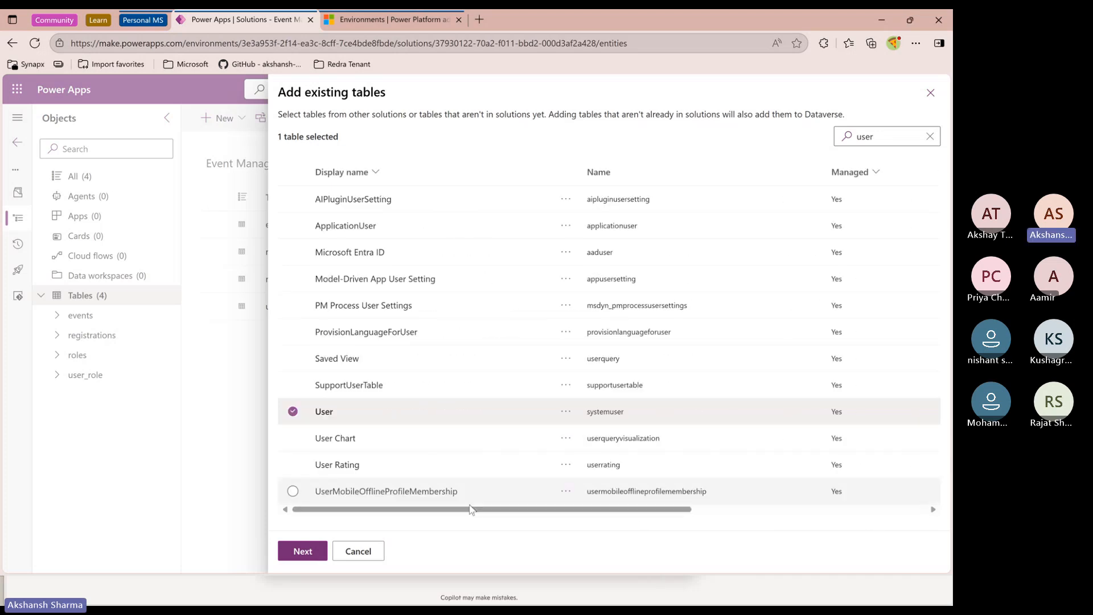
pyautogui.click(302, 551)
pyautogui.click(655, 169)
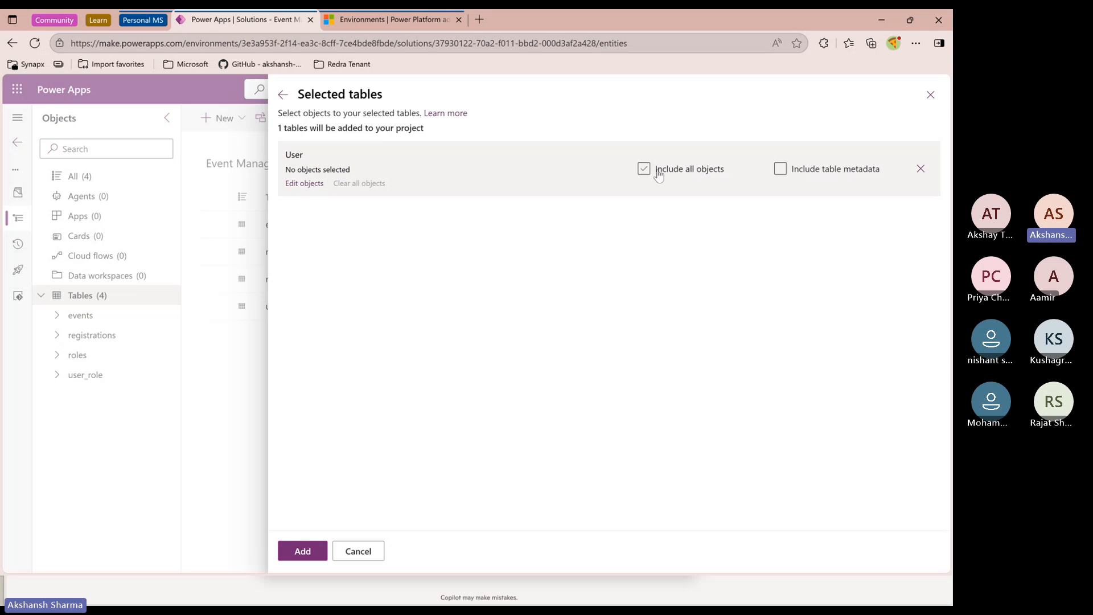
pyautogui.click(316, 551)
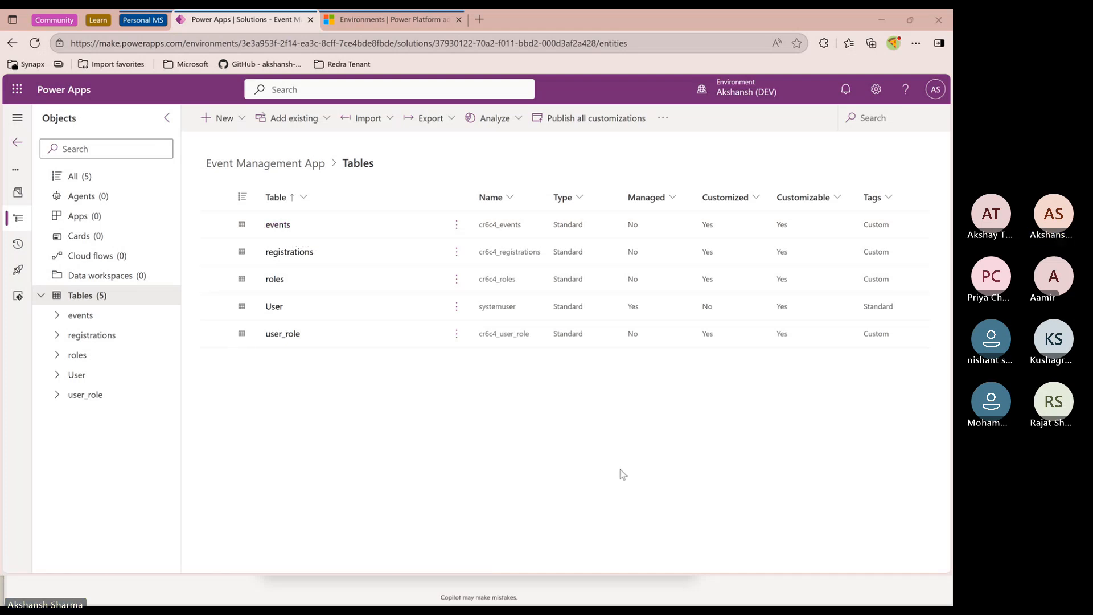
# Open the events table and narrow its Name column in the data grid
pyautogui.click(287, 228)
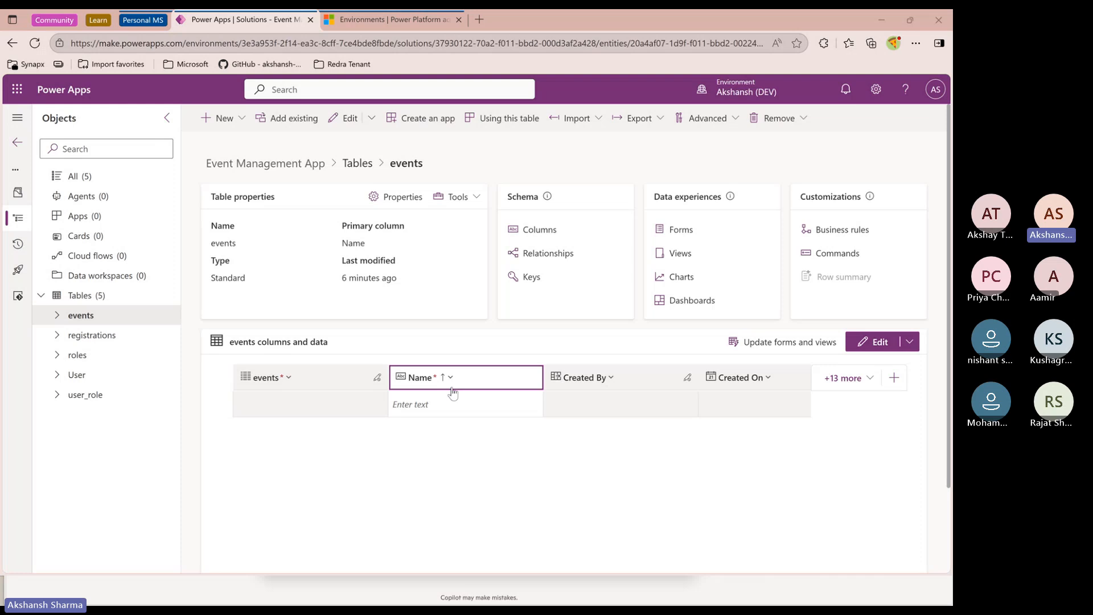
pyautogui.moveTo(542, 375); pyautogui.dragTo(503, 375)
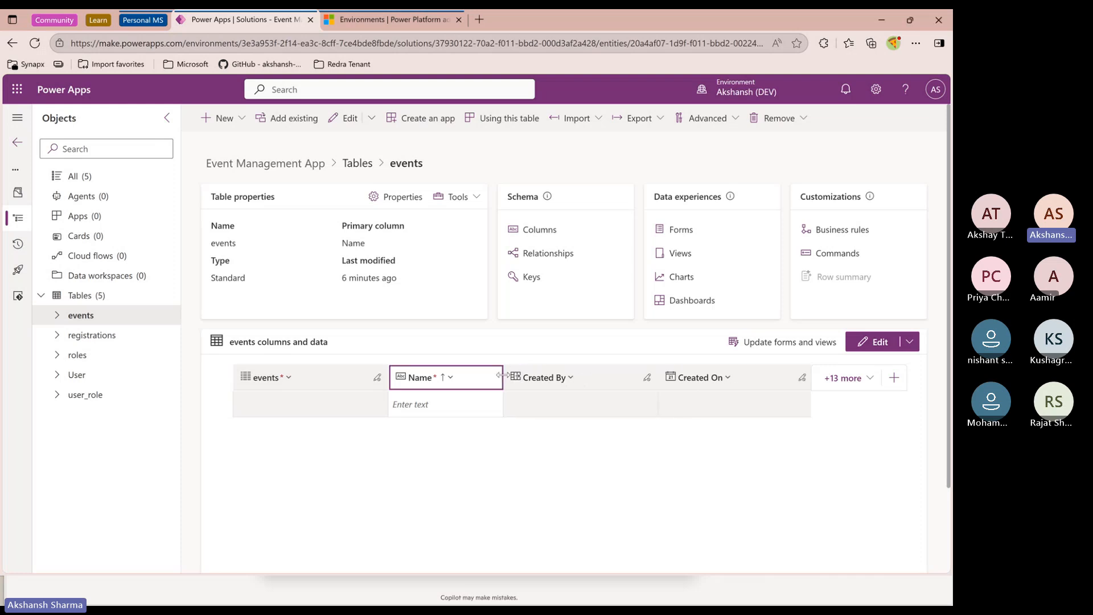
# Switch to the Notion notes and review the attributes listed for the Events entity
pyautogui.hotkey('alt', 'Tab')
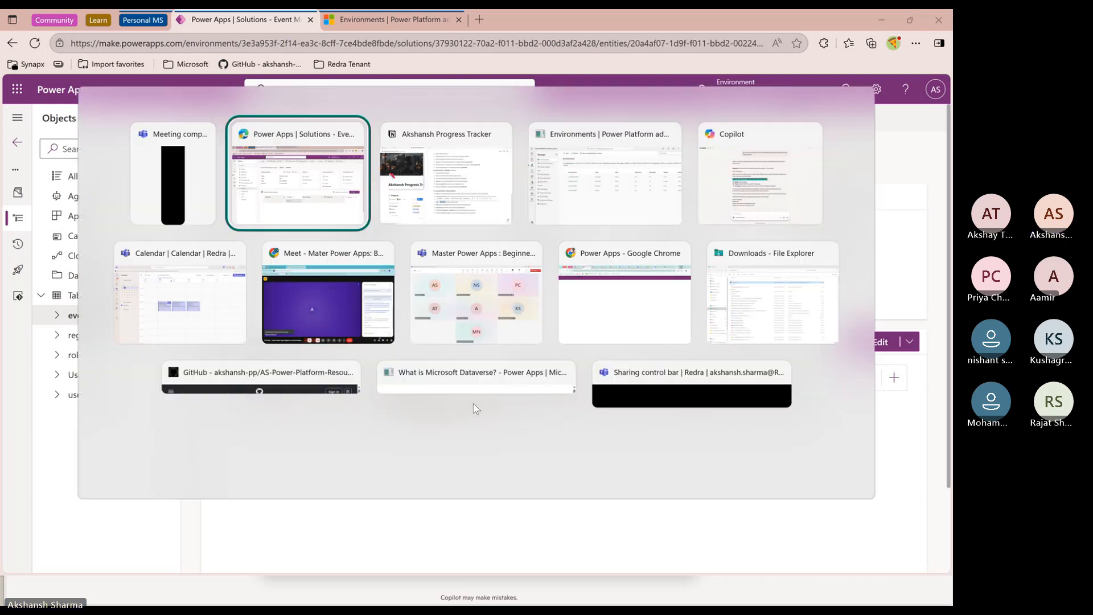
pyautogui.hotkey('alt', 'Tab')
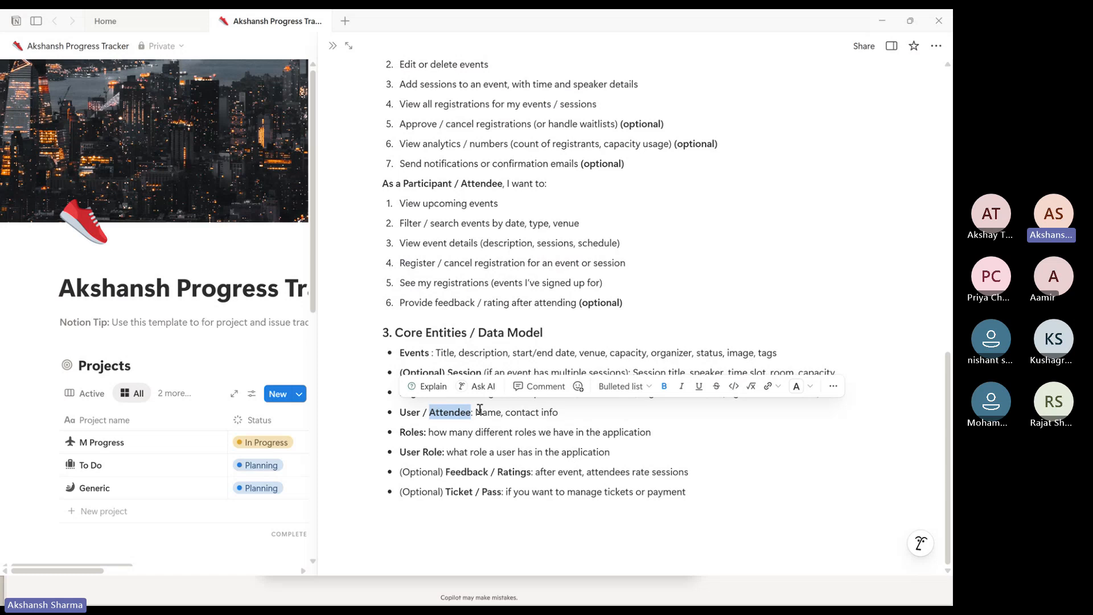
pyautogui.click(525, 449)
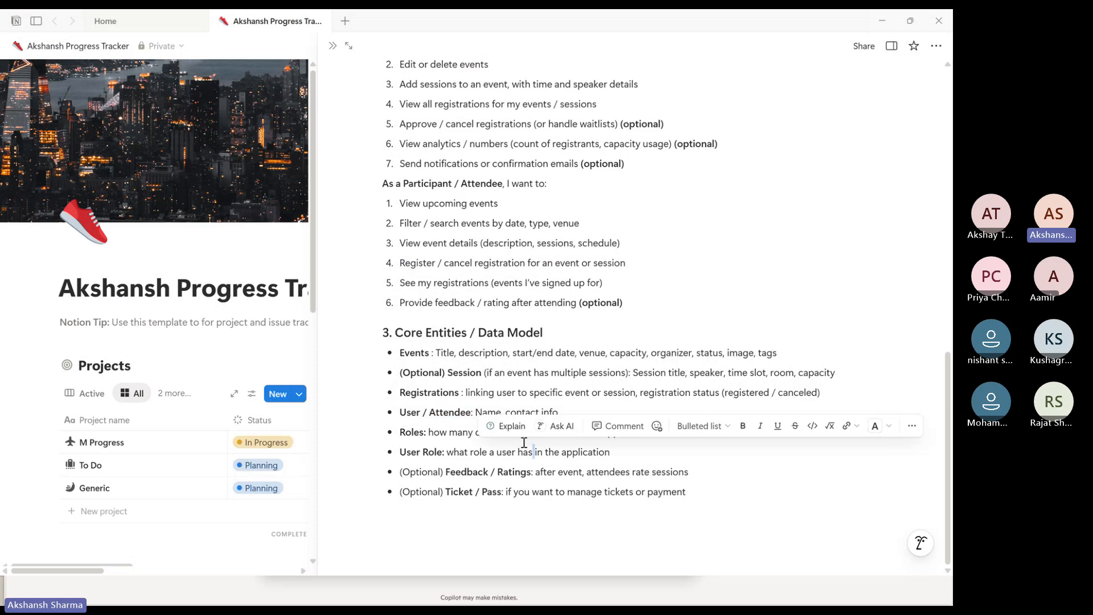
pyautogui.doubleClick(445, 353)
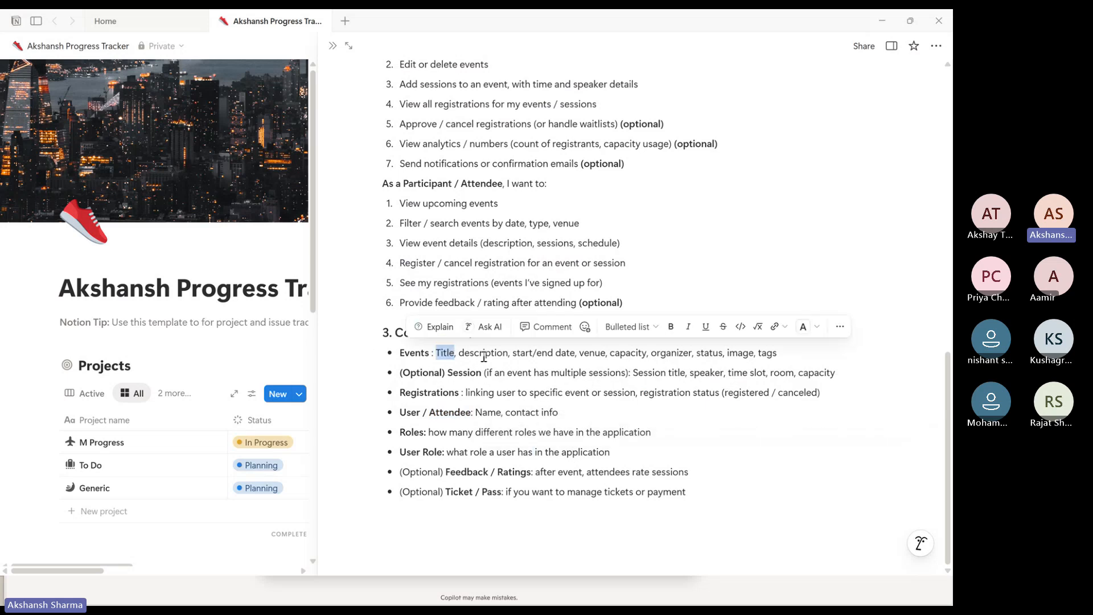
pyautogui.doubleClick(484, 356)
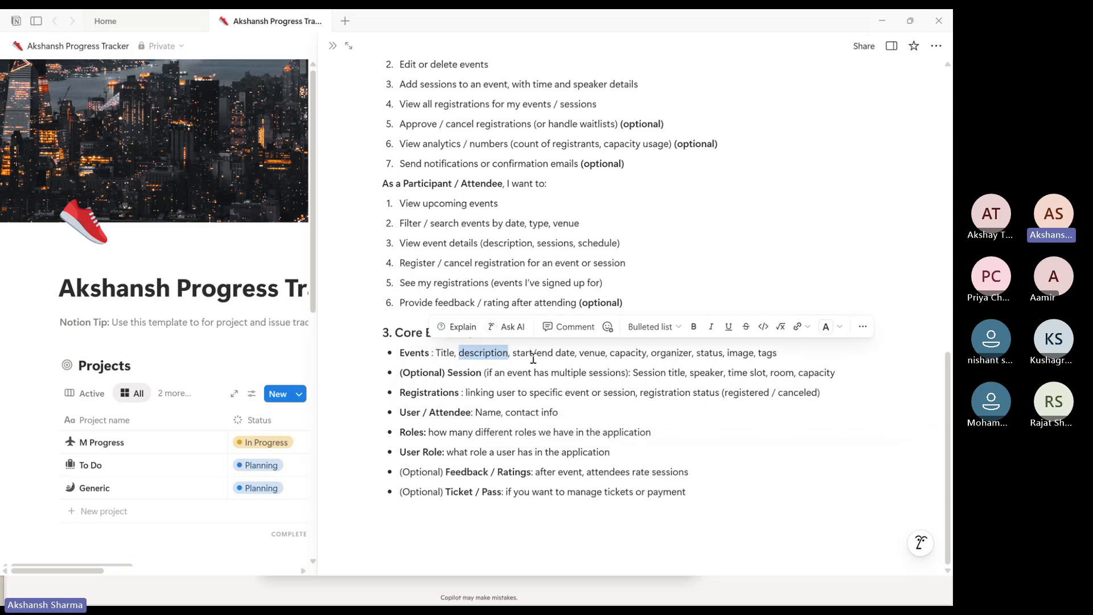
pyautogui.doubleClick(541, 355)
pyautogui.click(561, 352)
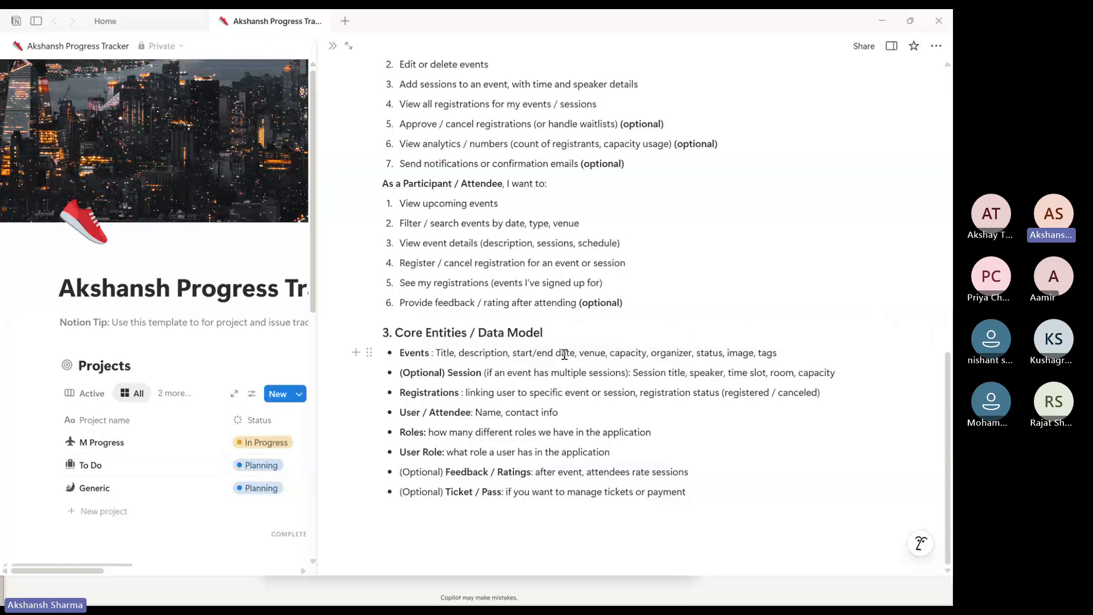
pyautogui.doubleClick(595, 354)
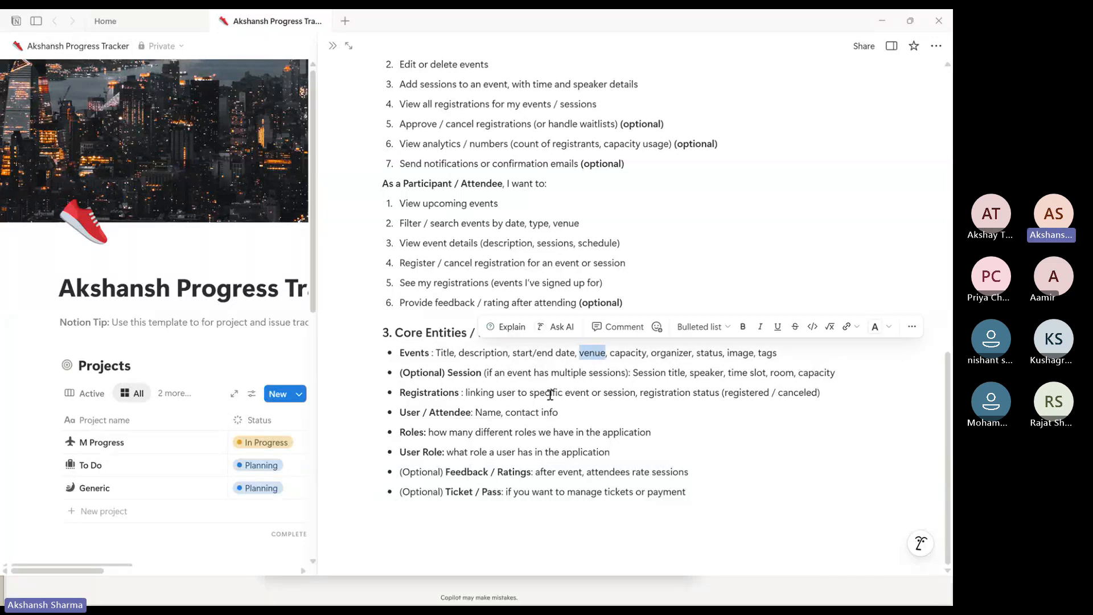
# Switch back to Power Apps and rename the events table's Name column to Event Title
pyautogui.hotkey('alt', 'Tab')
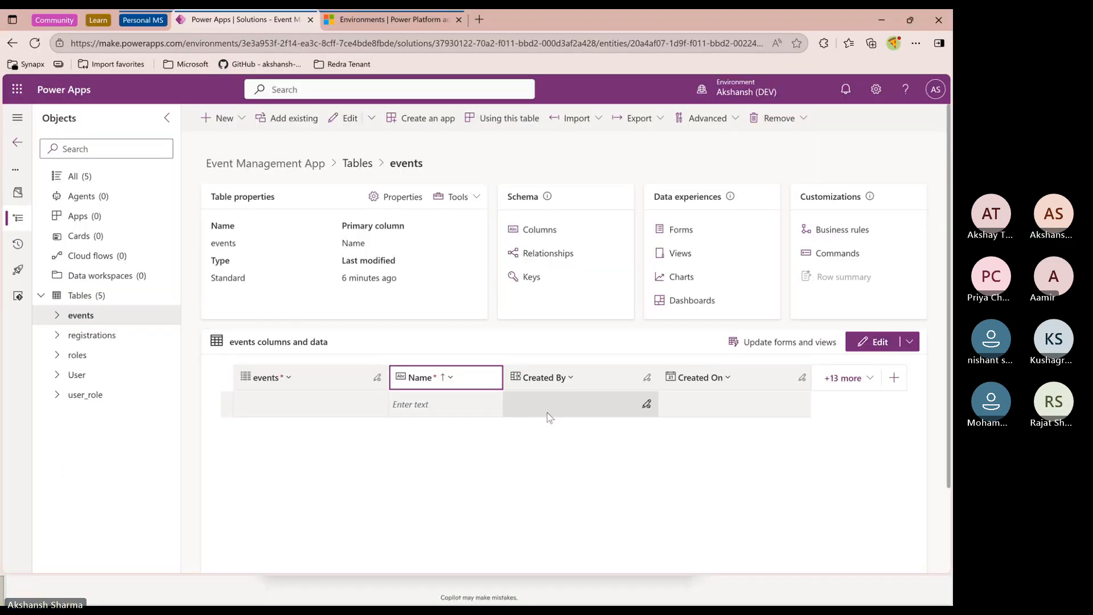
pyautogui.click(430, 384)
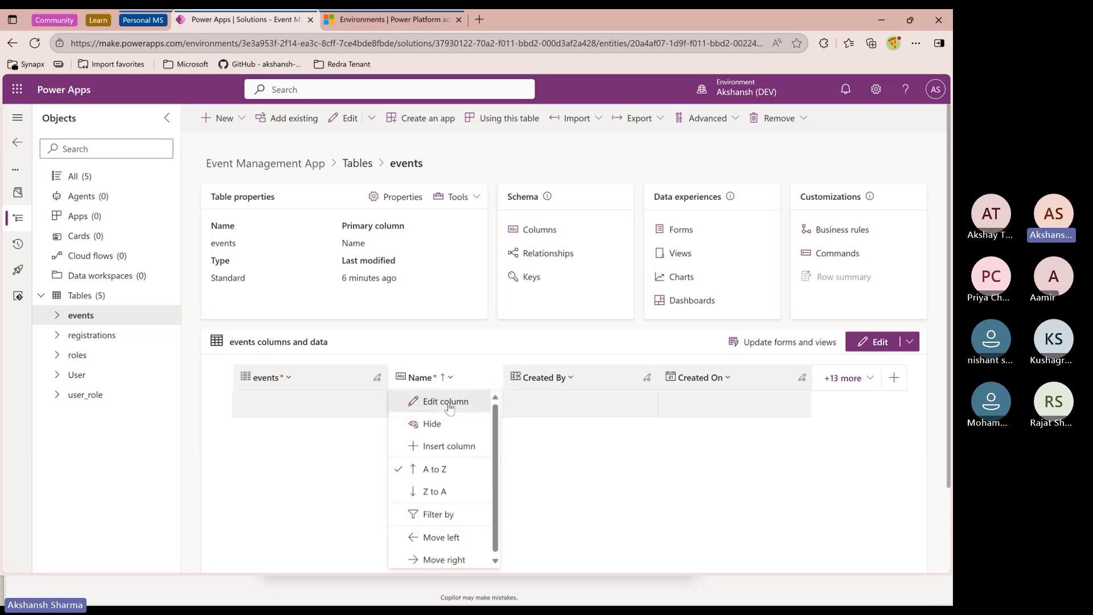
pyautogui.click(446, 402)
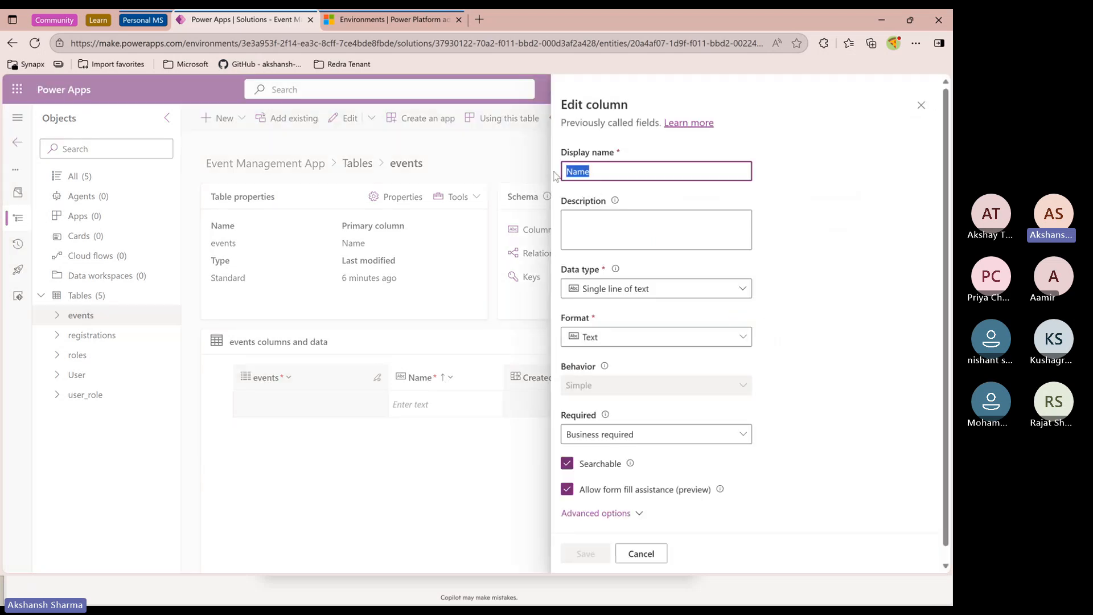
pyautogui.write('E')
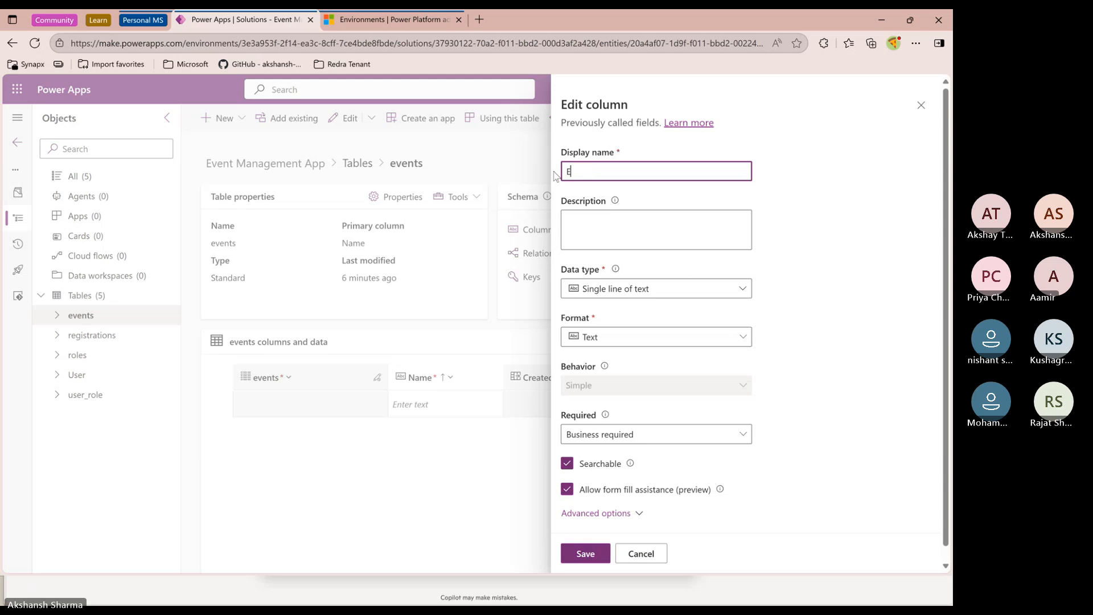
pyautogui.write('vent T')
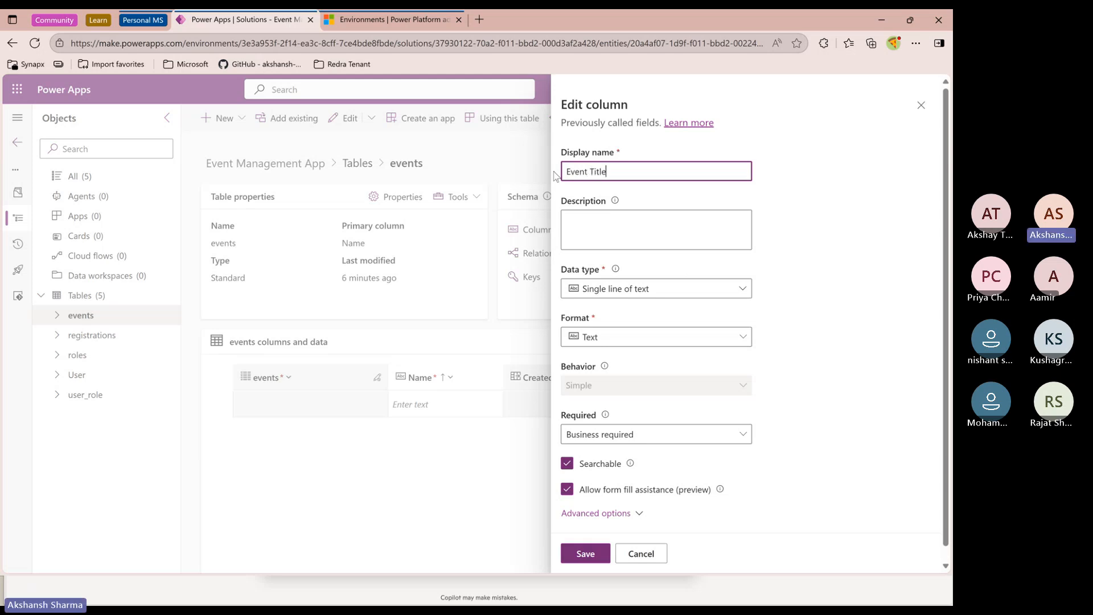
pyautogui.write('itle')
pyautogui.click(585, 553)
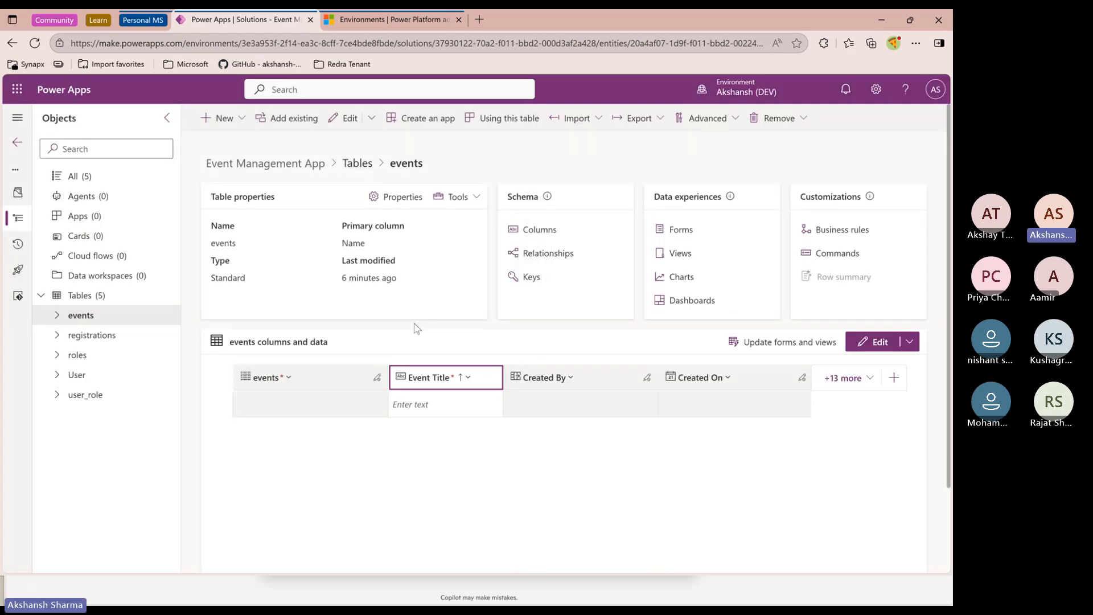
# Start a new column on the events table and review the Events attributes in the Notion notes
pyautogui.click(223, 118)
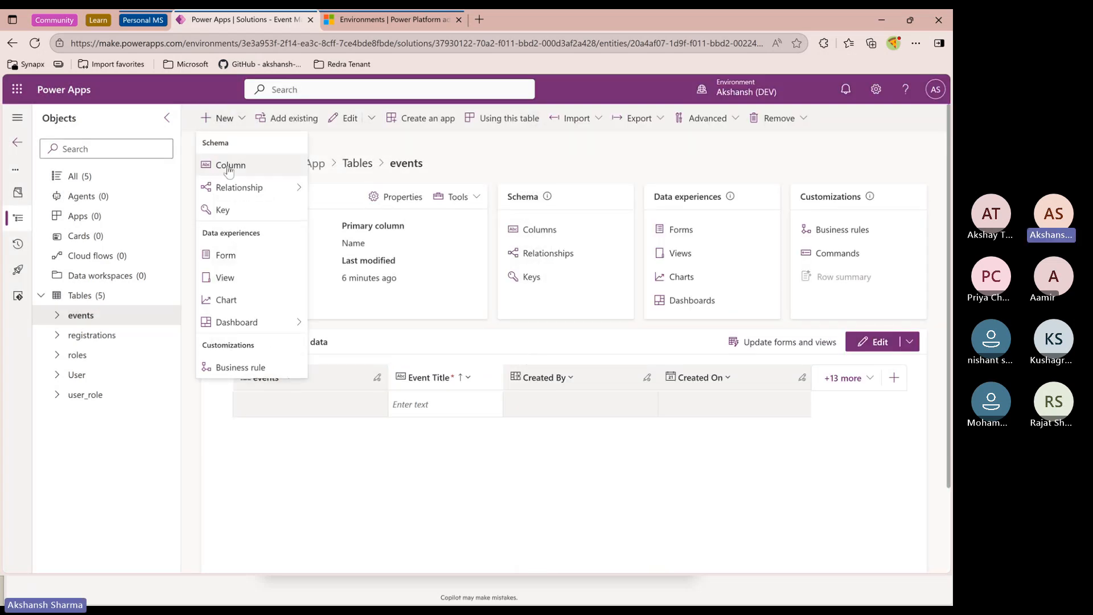
pyautogui.click(228, 161)
pyautogui.hotkey('alt', 'Tab')
pyautogui.hotkey('alt', 'Tab')
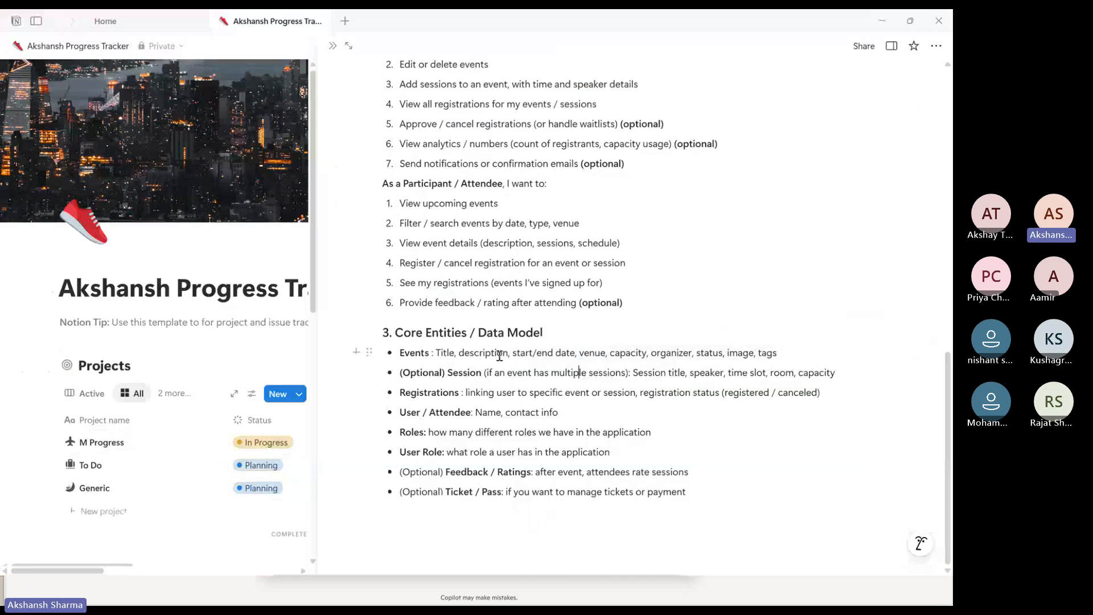
pyautogui.doubleClick(499, 353)
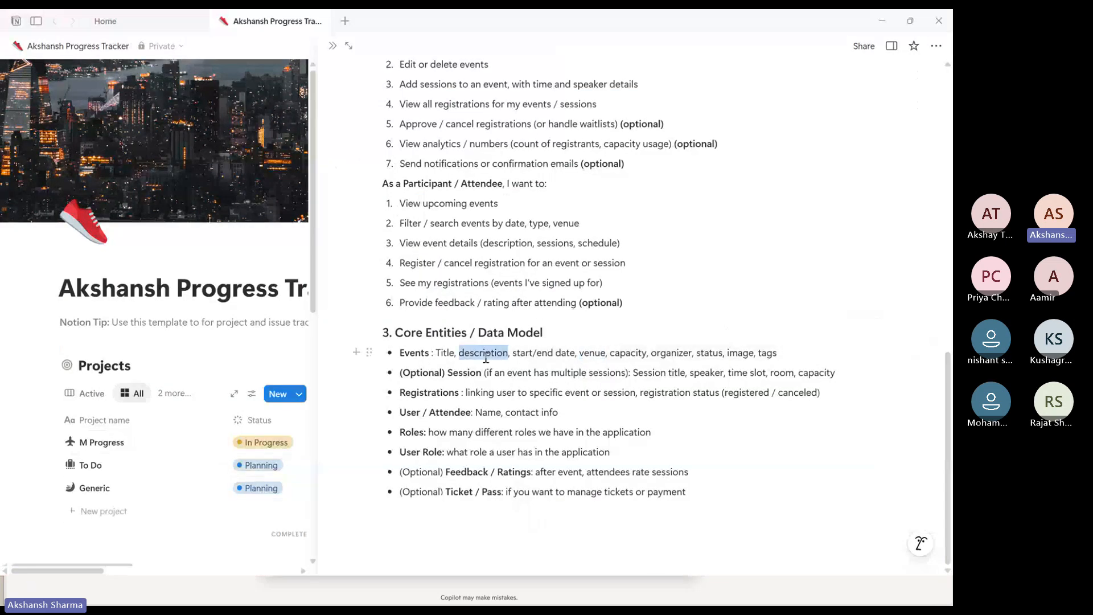
pyautogui.hotkey('alt', 'Tab')
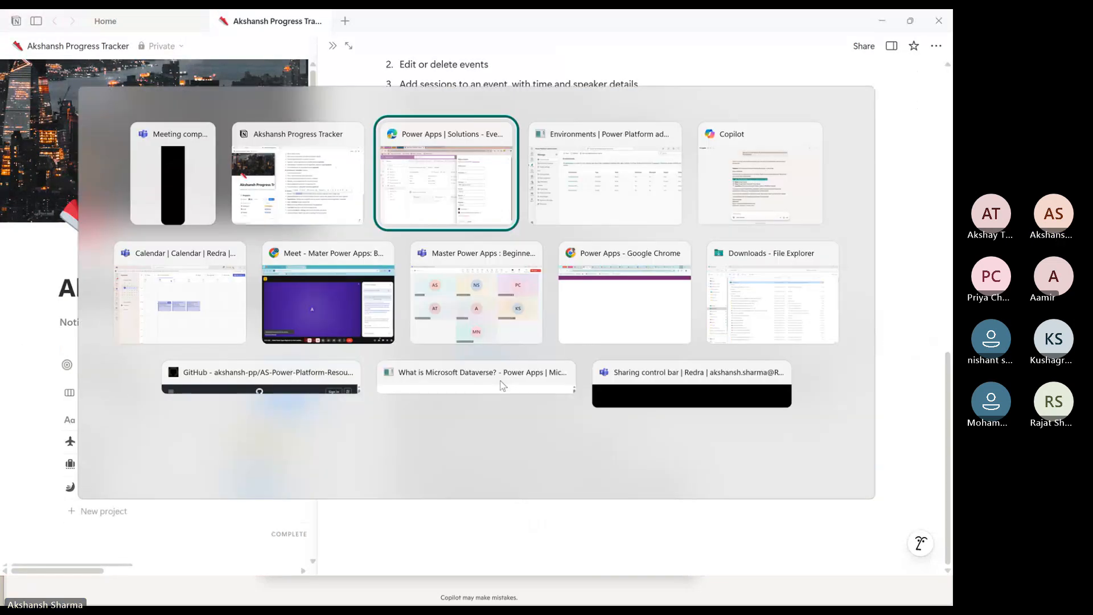
pyautogui.click(615, 172)
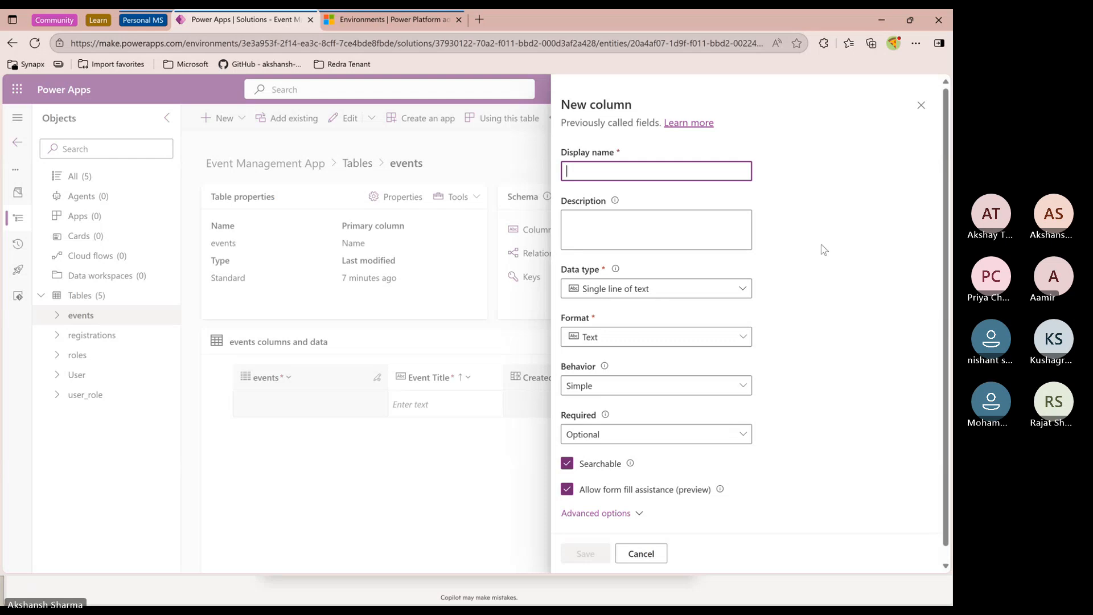
# Enter Description as the new column's display name
pyautogui.write('Description')
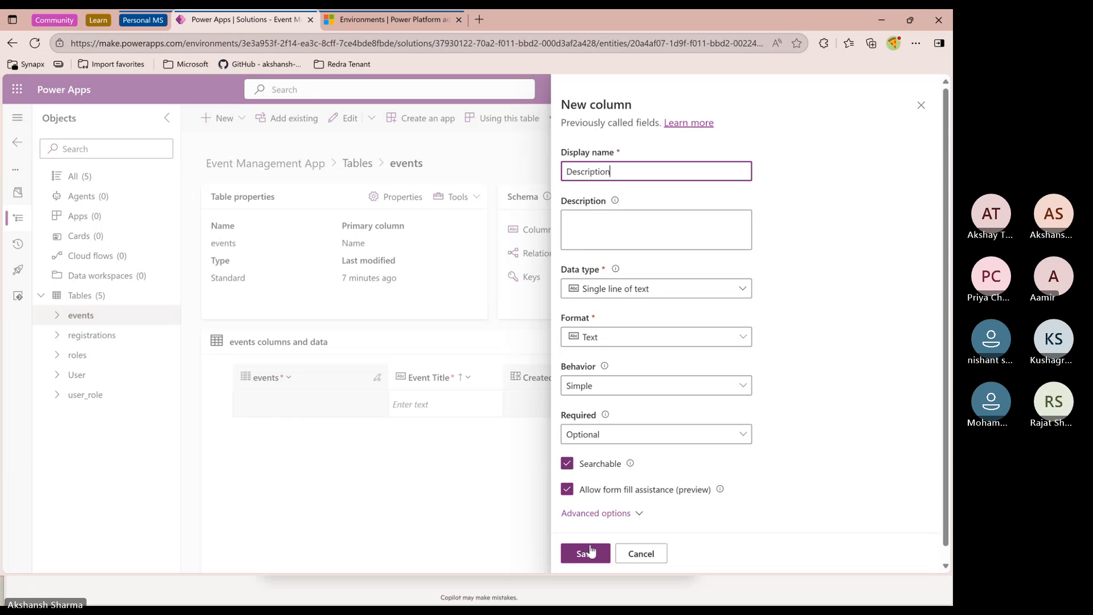
pyautogui.click(615, 290)
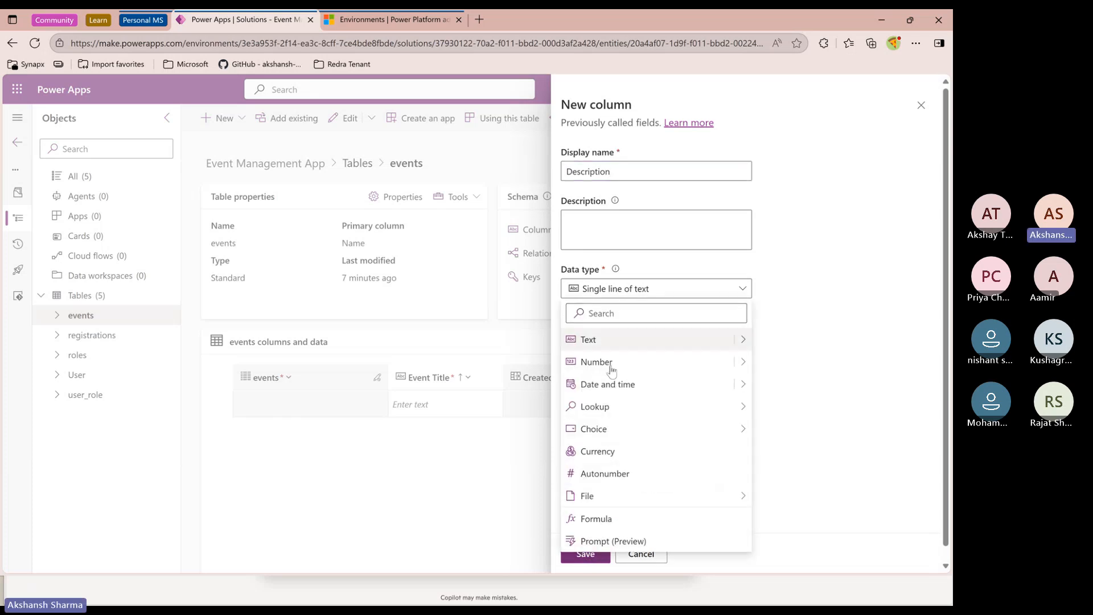
pyautogui.moveTo(743, 340)
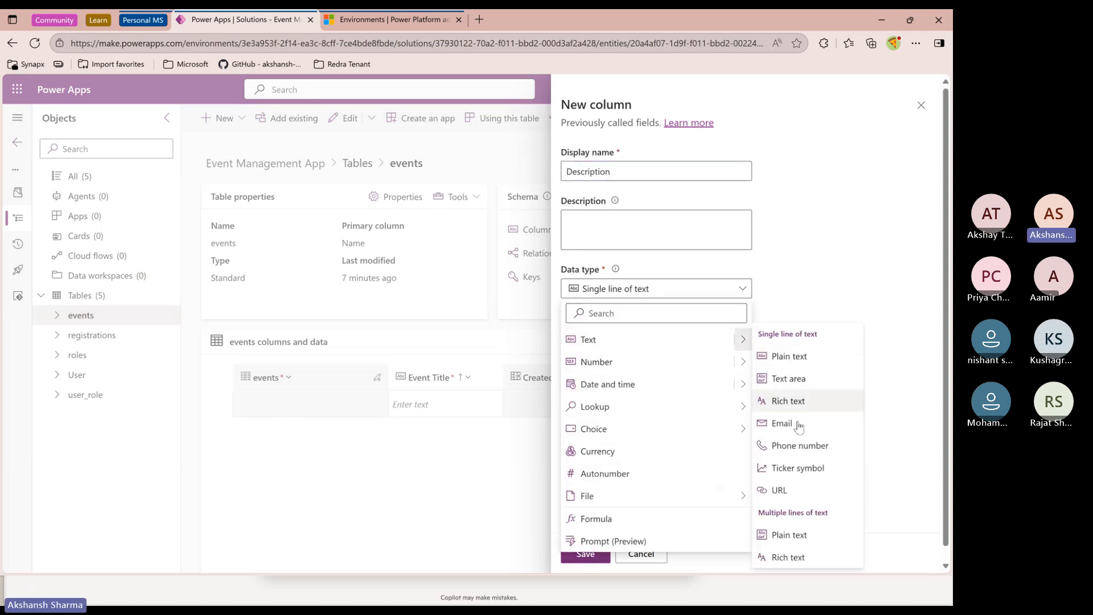
pyautogui.click(806, 306)
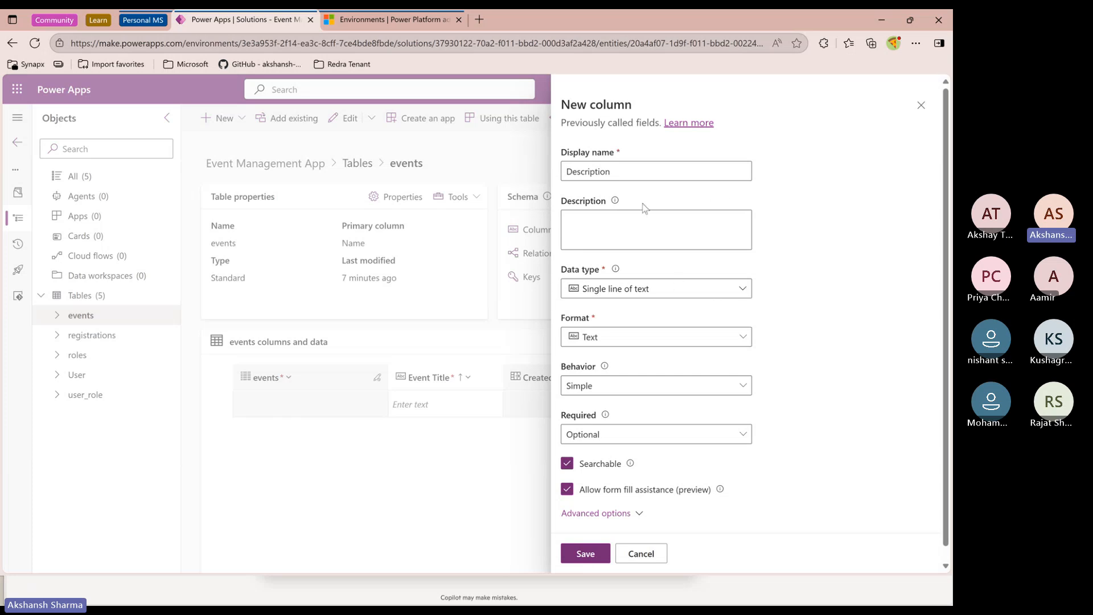
pyautogui.doubleClick(601, 105)
pyautogui.click(613, 172)
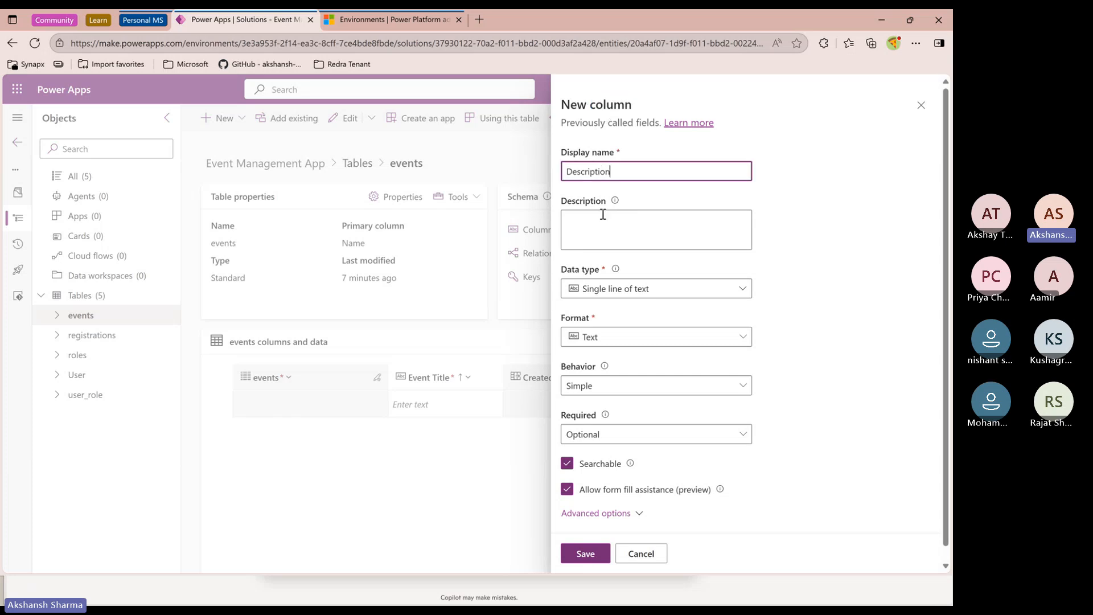
# Set the Description column's data type to Multiple lines of text with plain text format
pyautogui.click(743, 291)
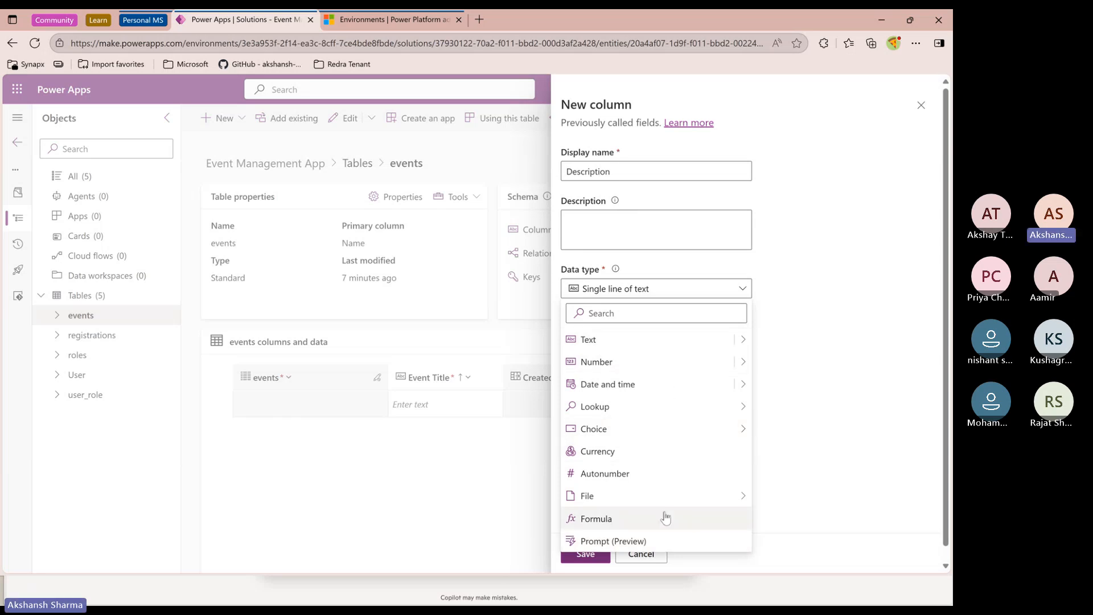
pyautogui.click(743, 341)
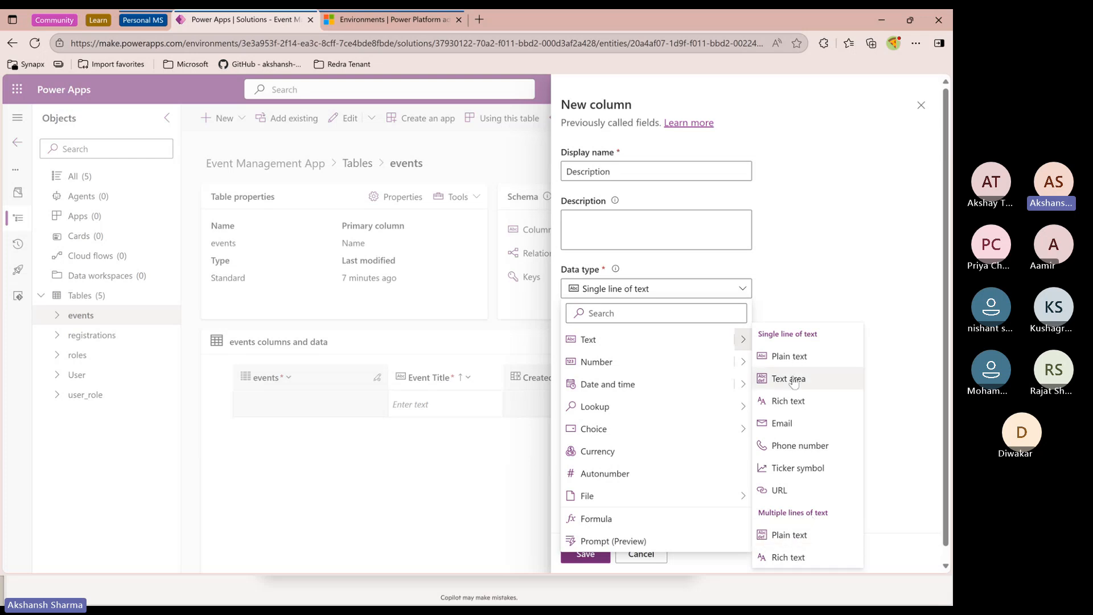
pyautogui.click(788, 535)
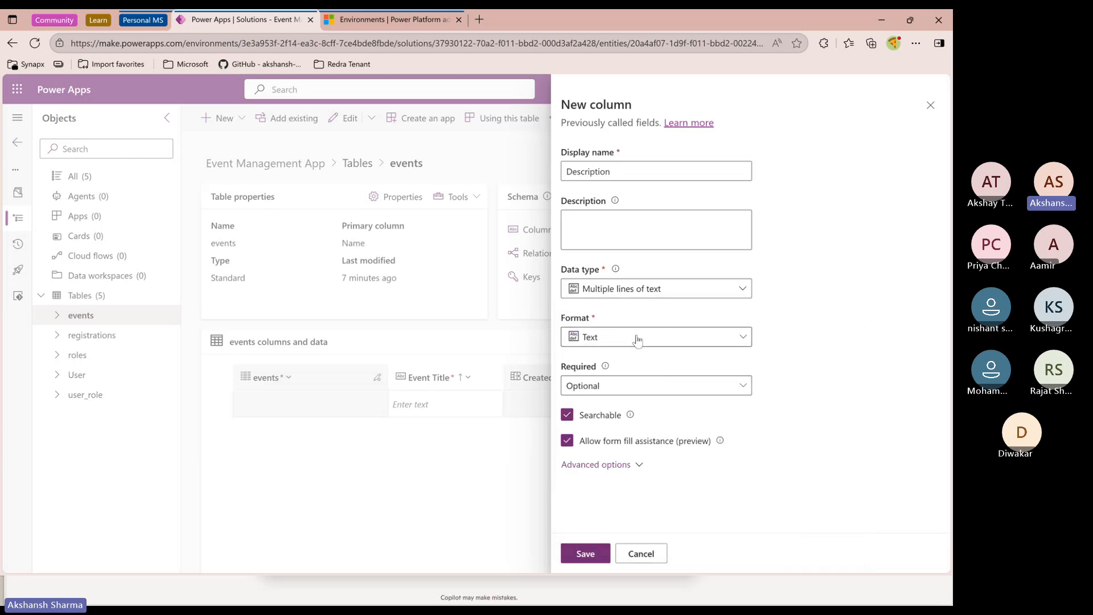
pyautogui.click(618, 340)
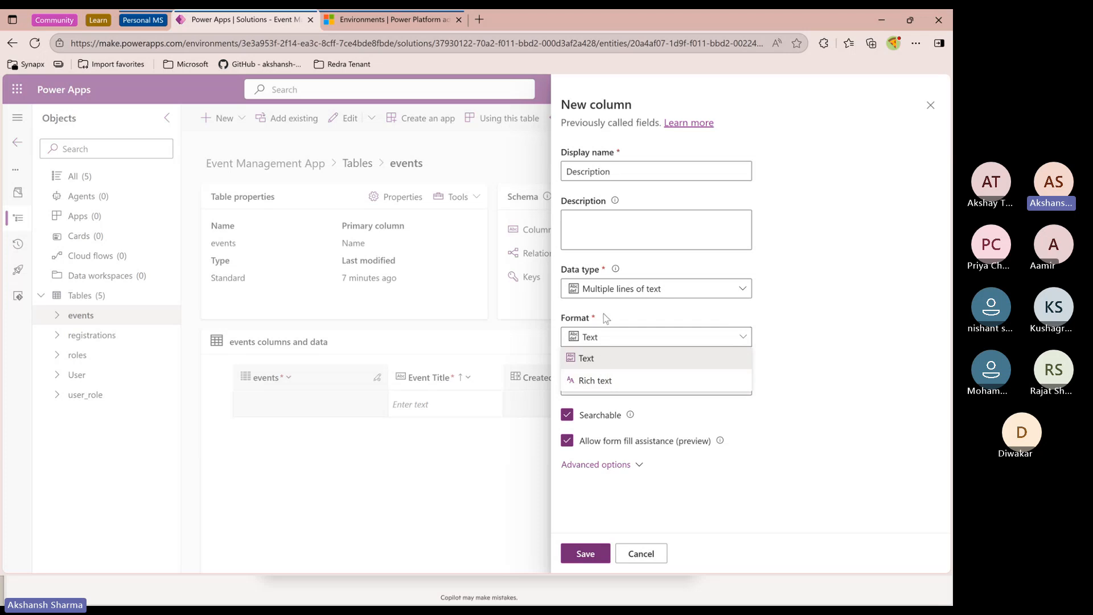
pyautogui.click(620, 300)
pyautogui.click(625, 293)
pyautogui.click(619, 340)
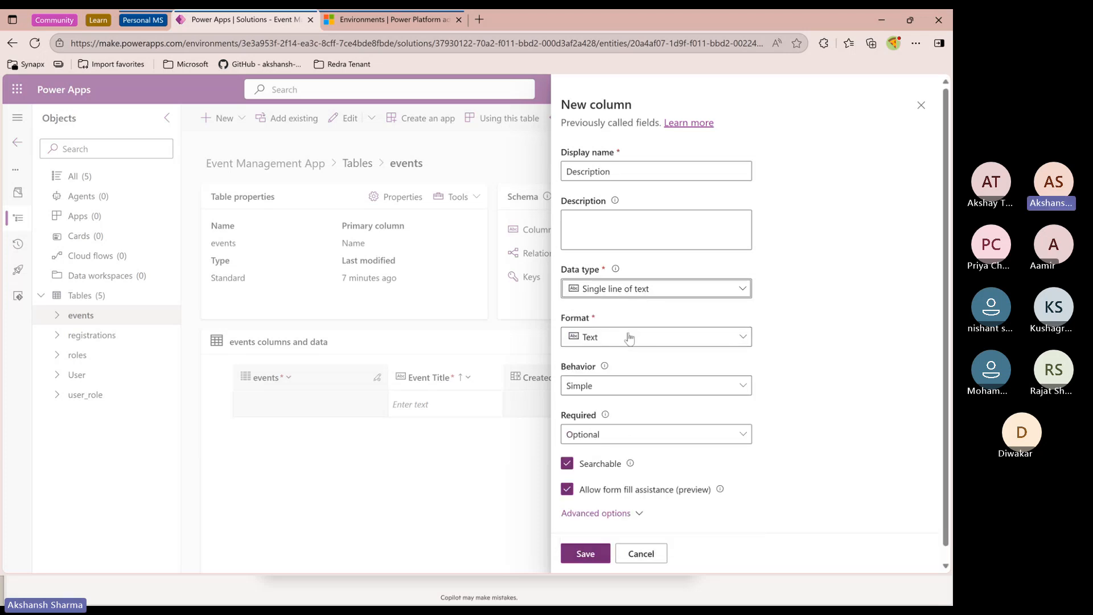
pyautogui.click(628, 337)
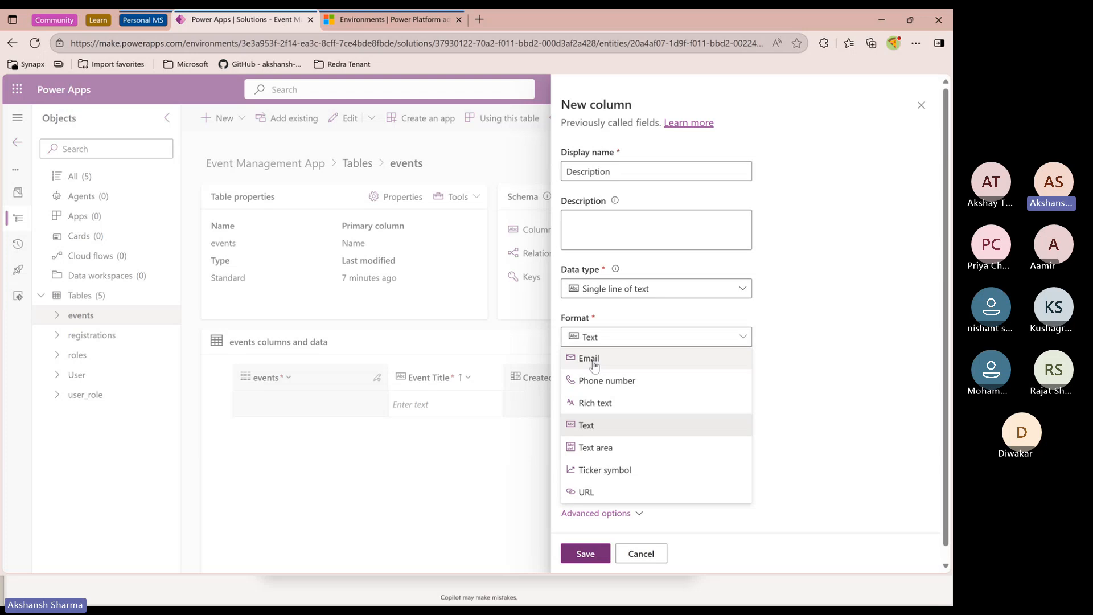
pyautogui.click(638, 289)
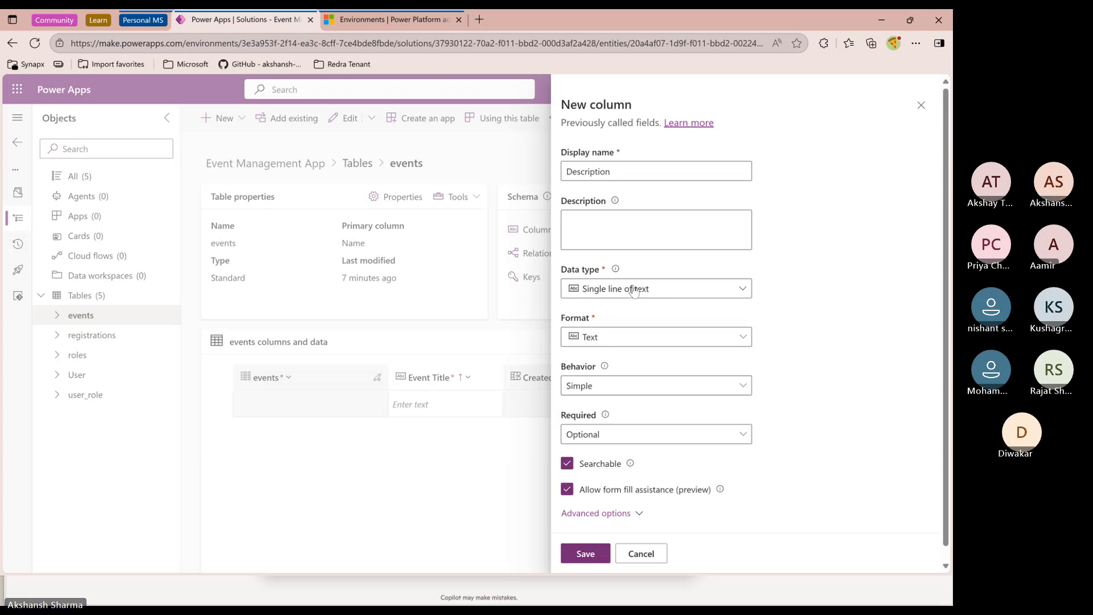
pyautogui.click(638, 289)
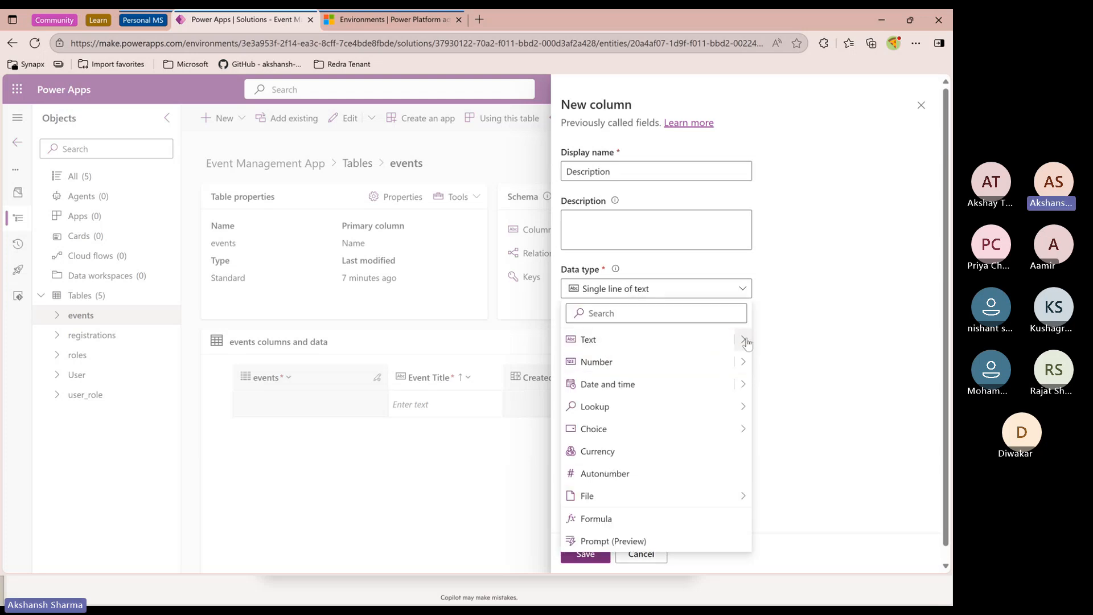
pyautogui.moveTo(745, 342)
pyautogui.click(809, 534)
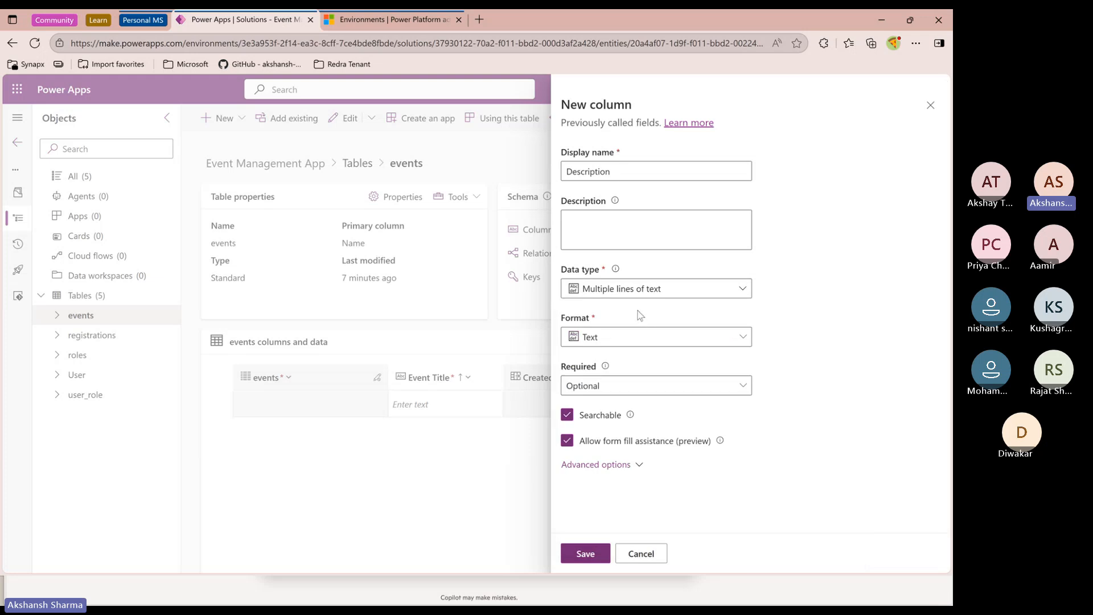
# Check the advanced options and Required level, then save the Description column as Optional
pyautogui.click(640, 465)
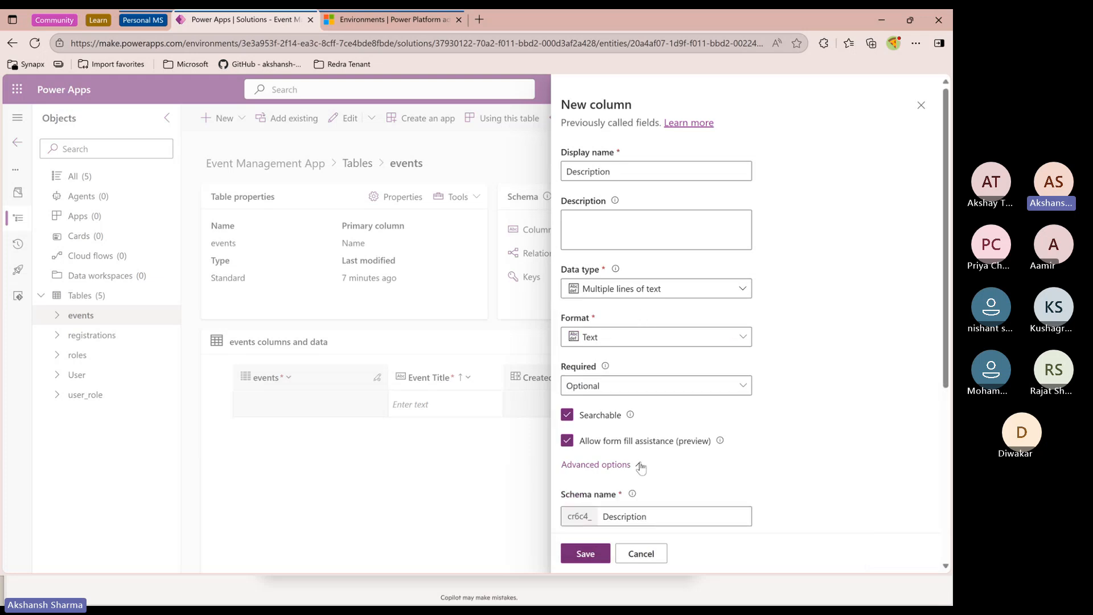
pyautogui.scroll(-5, 641, 467)
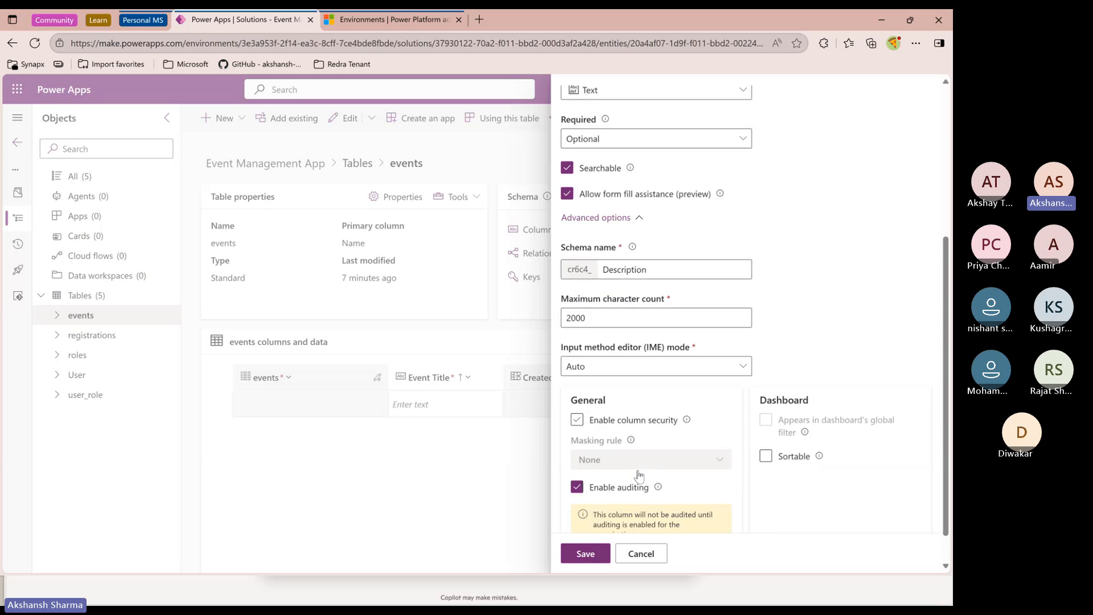
pyautogui.scroll(5, 640, 468)
pyautogui.click(639, 466)
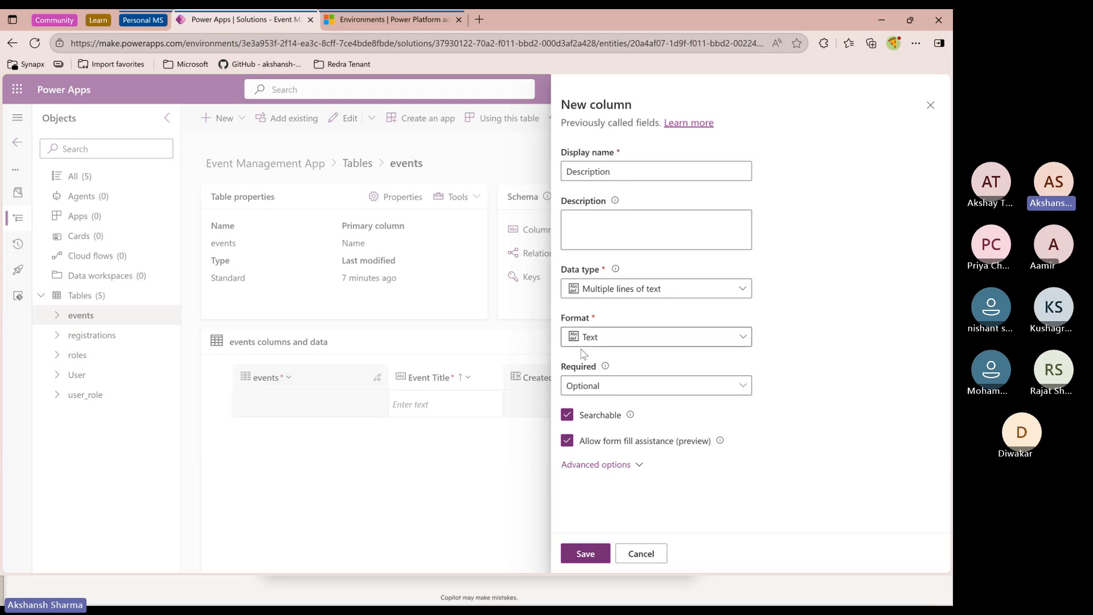
pyautogui.click(594, 387)
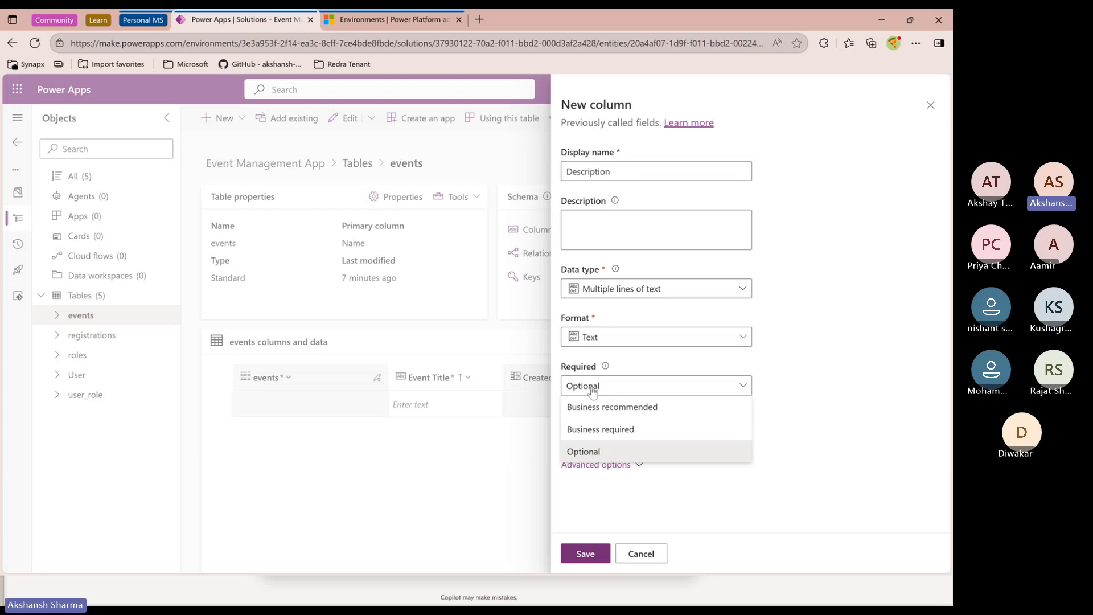
pyautogui.click(592, 389)
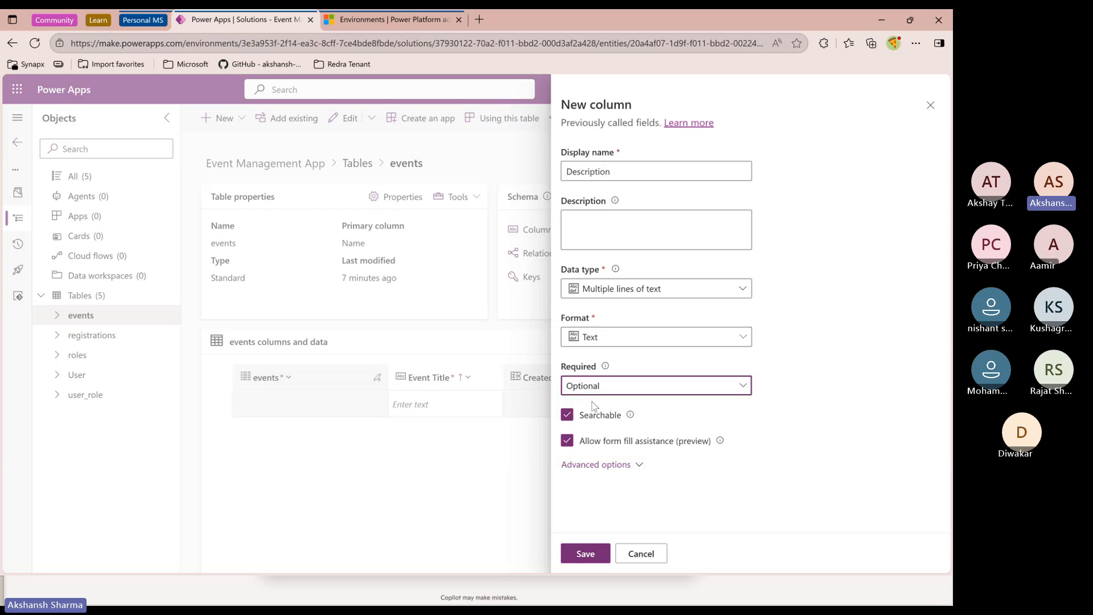
pyautogui.click(582, 553)
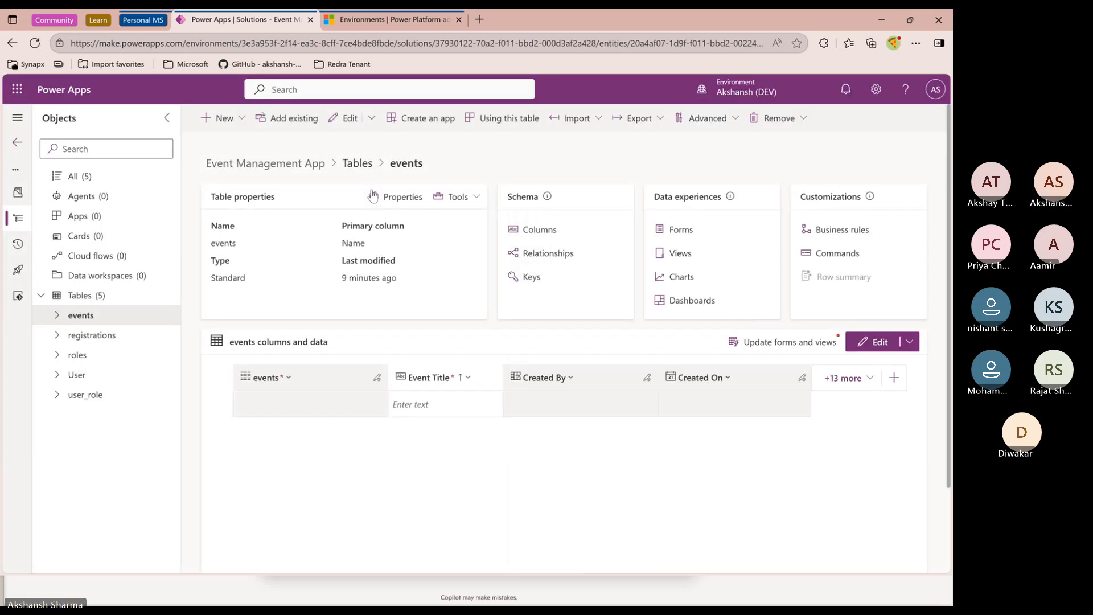
# Add a Start Date column to the events table with the Date and time data type
pyautogui.click(242, 120)
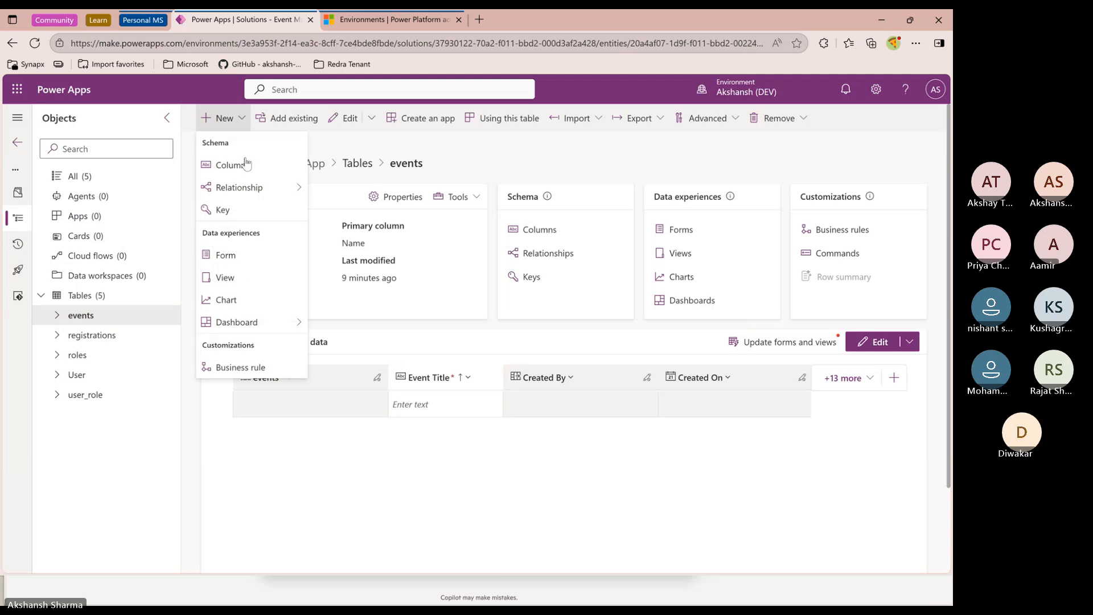
pyautogui.click(236, 165)
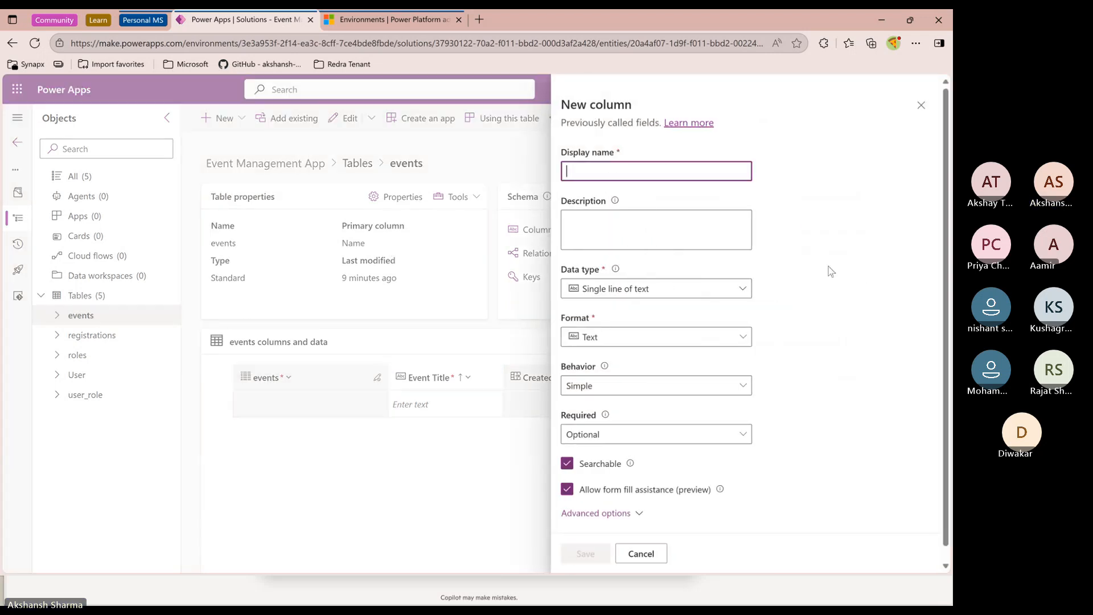
pyautogui.write('start')
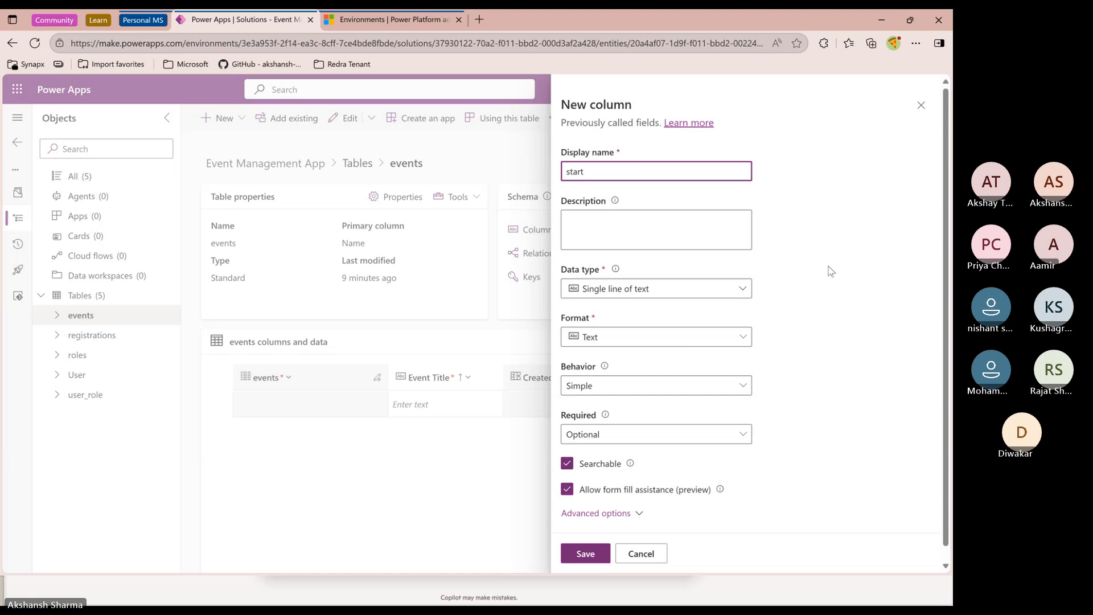
pyautogui.press('BackSpace')
pyautogui.press('BackSpace')
pyautogui.press('BackSpace')
pyautogui.write('Start DAte')
pyautogui.click(742, 288)
pyautogui.moveTo(749, 386)
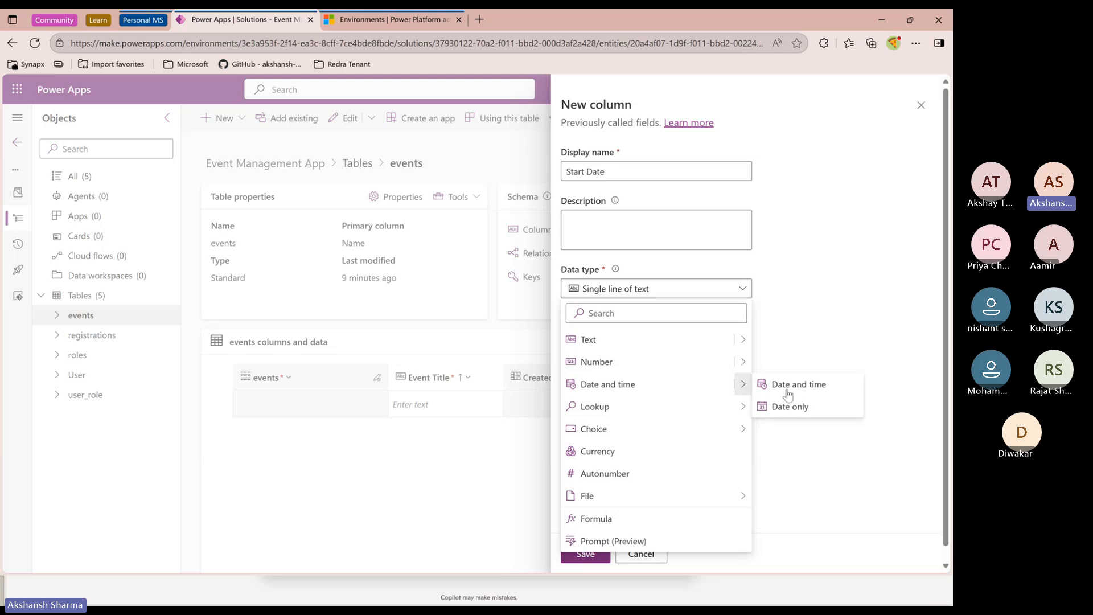
pyautogui.click(797, 387)
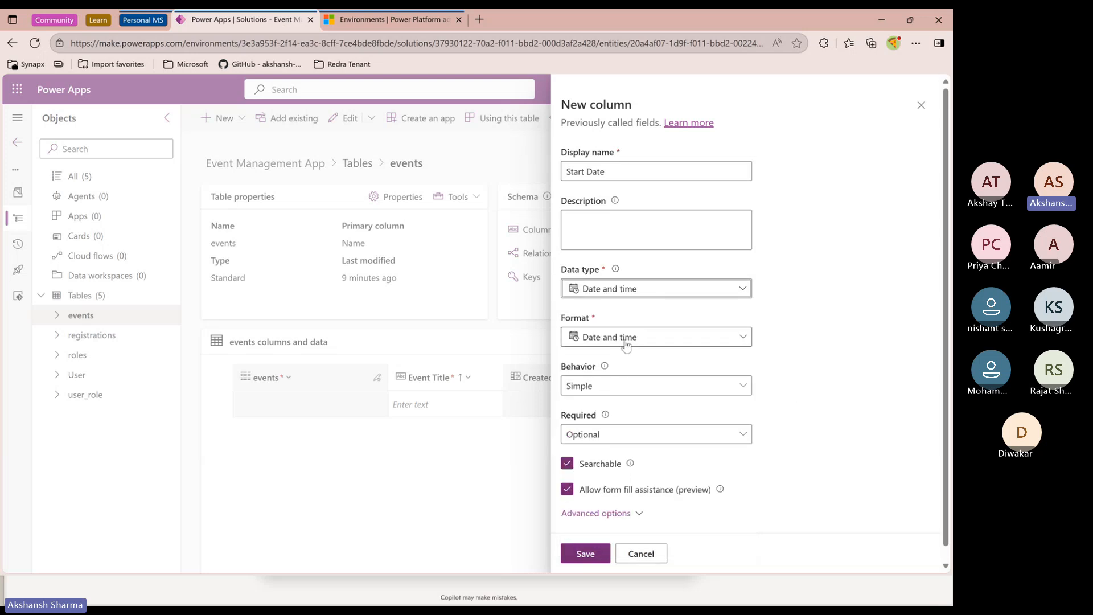
pyautogui.click(586, 552)
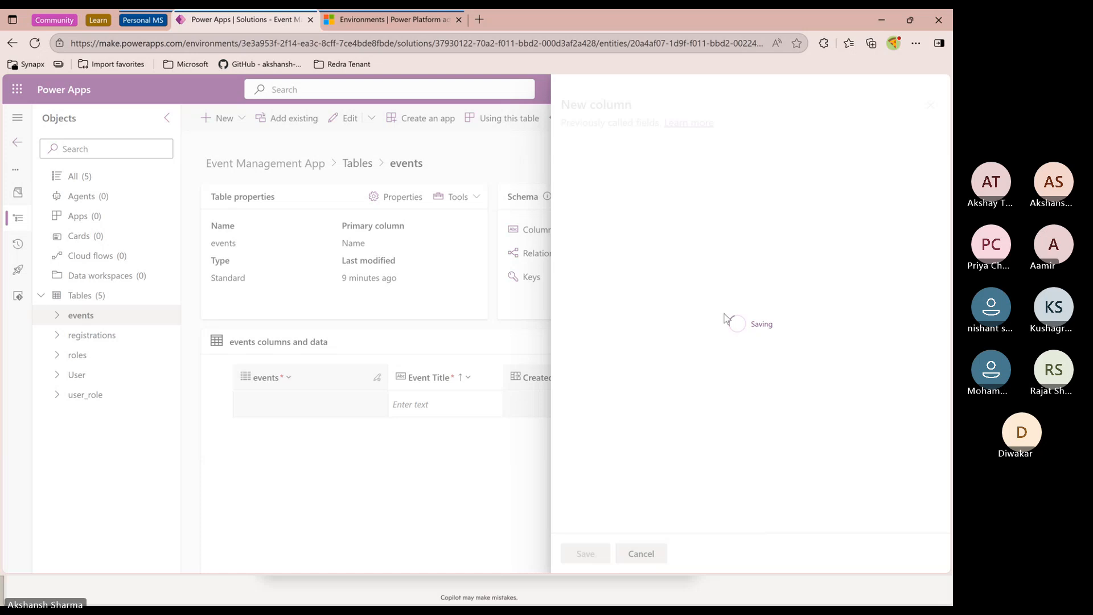
# Add an End Date column to the events table with the Date and time data type
pyautogui.click(228, 118)
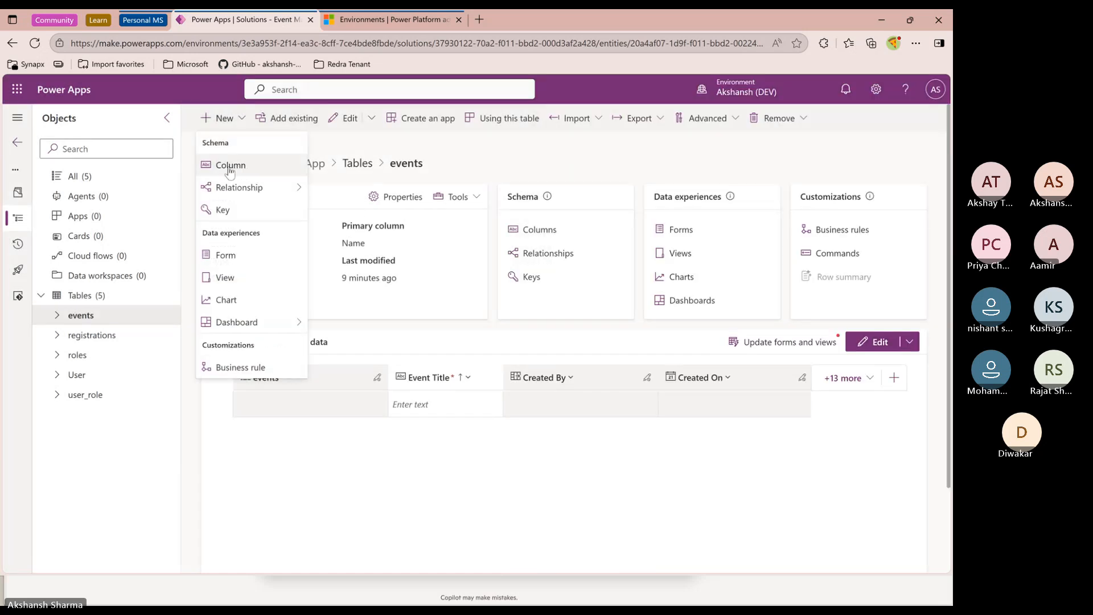
pyautogui.click(235, 170)
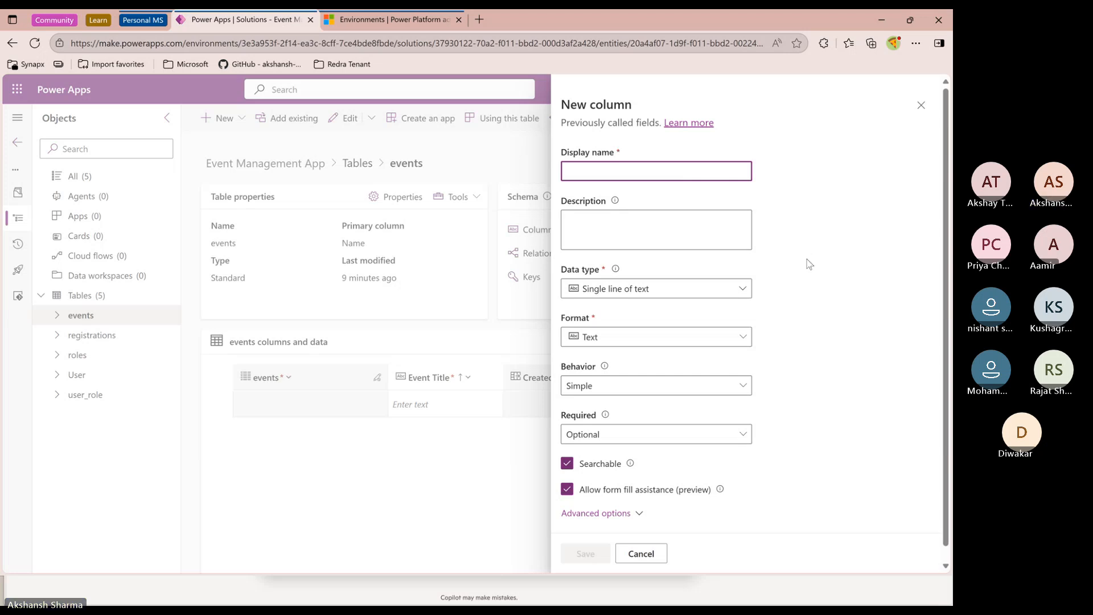
pyautogui.write('End Date')
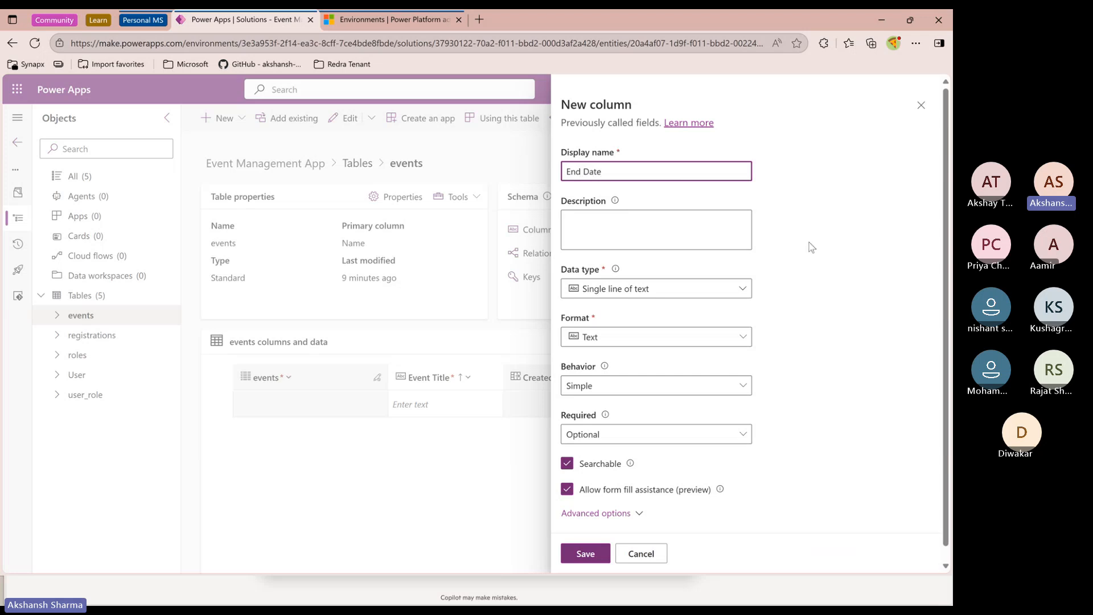
pyautogui.click(626, 289)
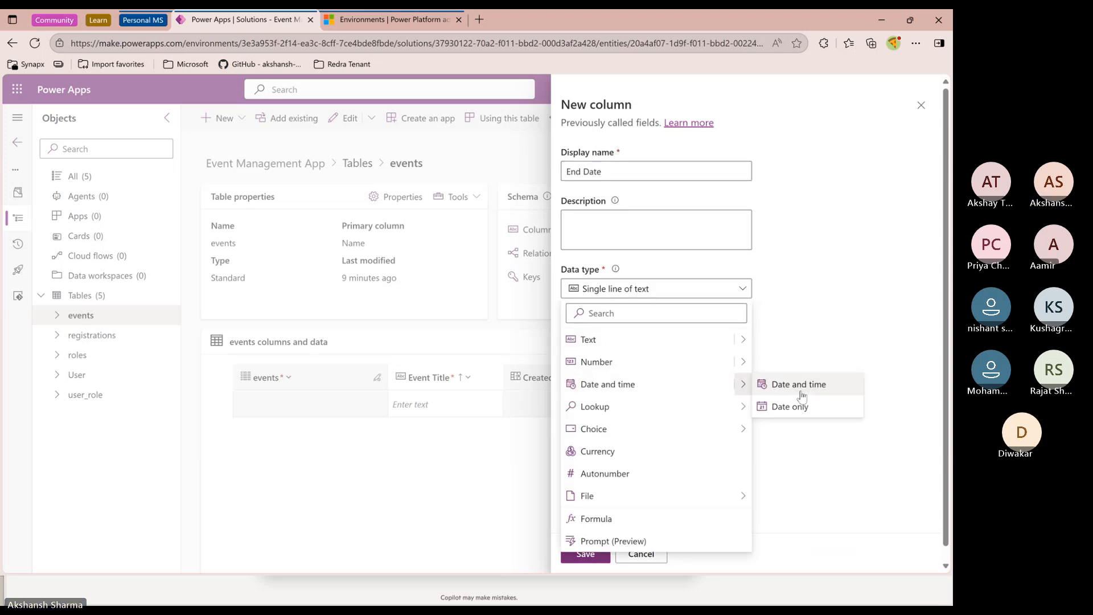
pyautogui.click(775, 385)
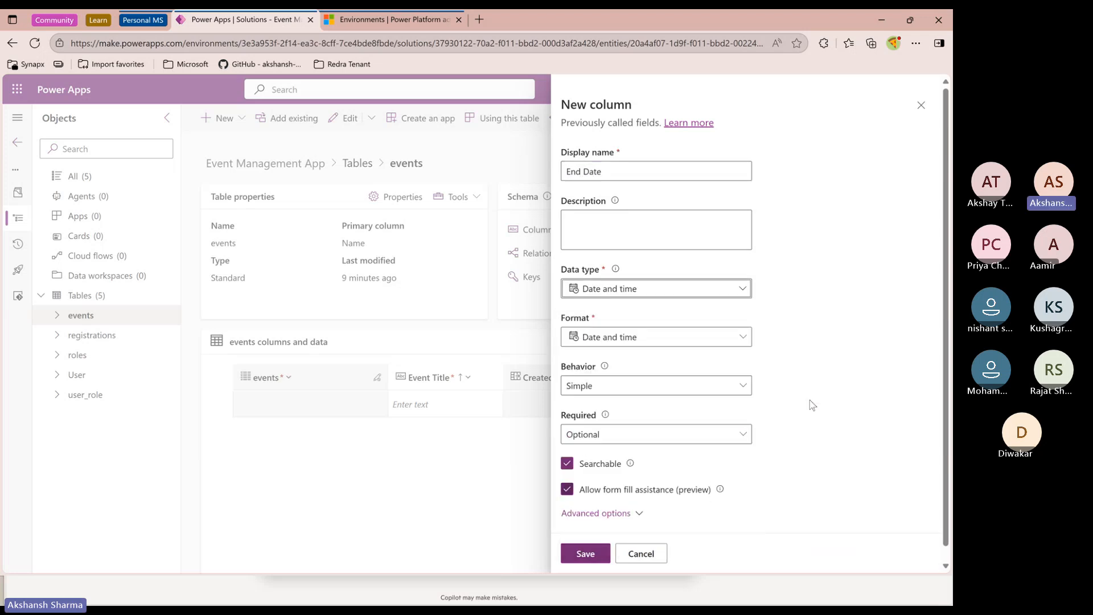
pyautogui.click(590, 557)
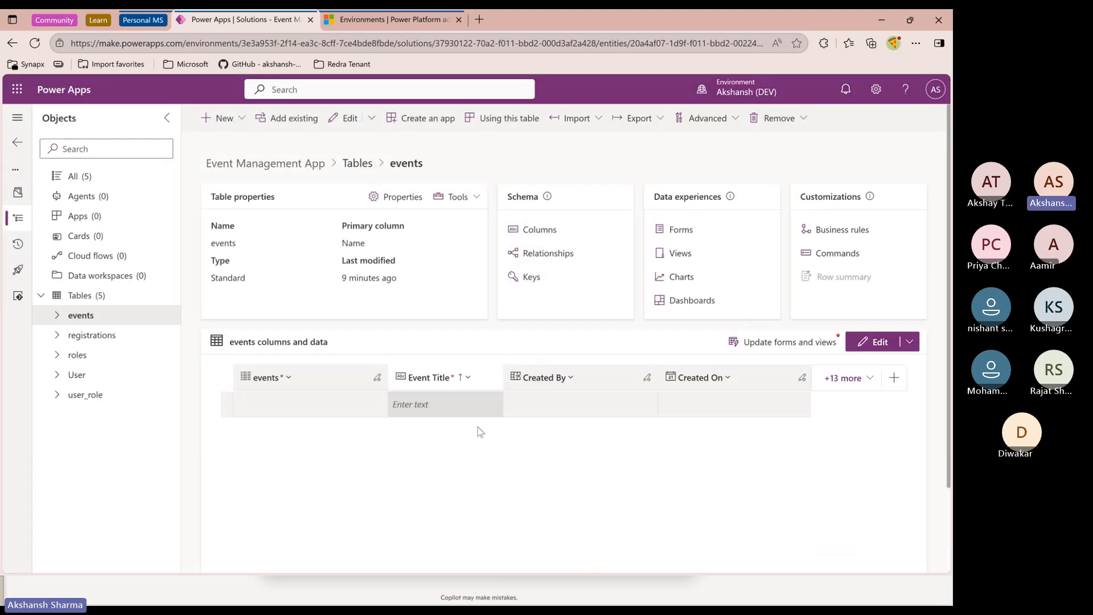
# Hide the Import Sequence Number, Created By (Delegate) and Event Title columns from the events data grid
pyautogui.click(844, 378)
pyautogui.scroll(-2, 638, 430)
pyautogui.scroll(2, 638, 430)
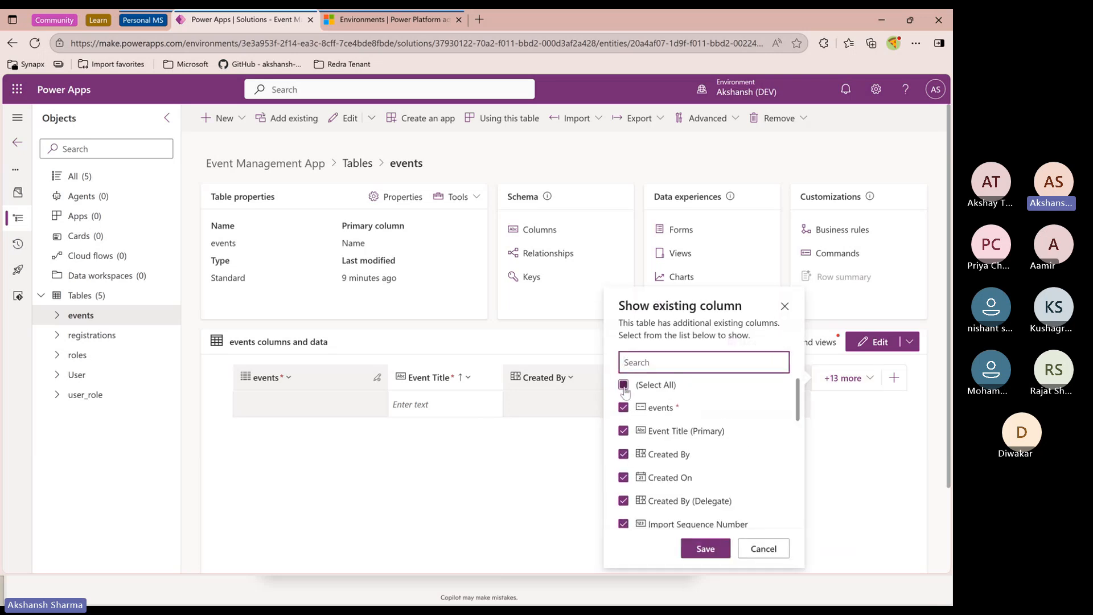
pyautogui.scroll(-4, 646, 452)
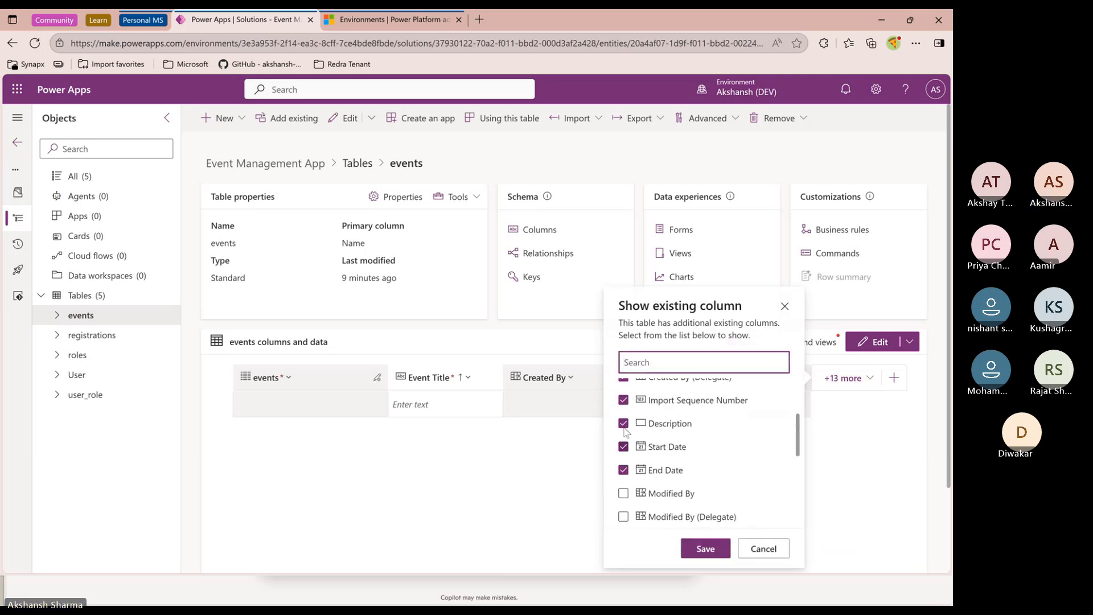
pyautogui.click(643, 402)
pyautogui.scroll(1, 650, 466)
pyautogui.click(624, 438)
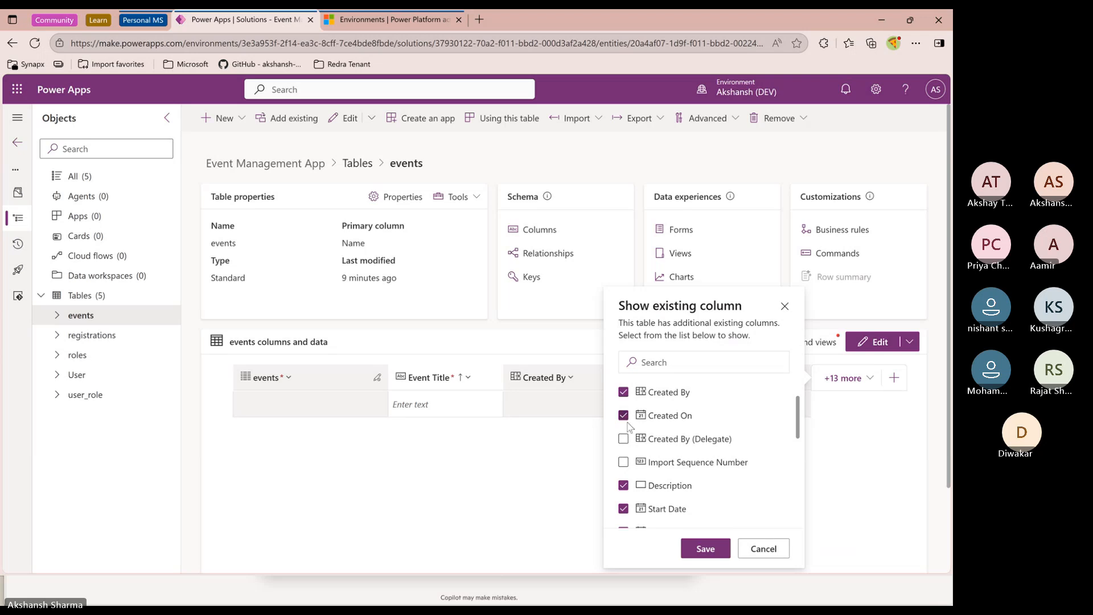
pyautogui.scroll(1, 628, 426)
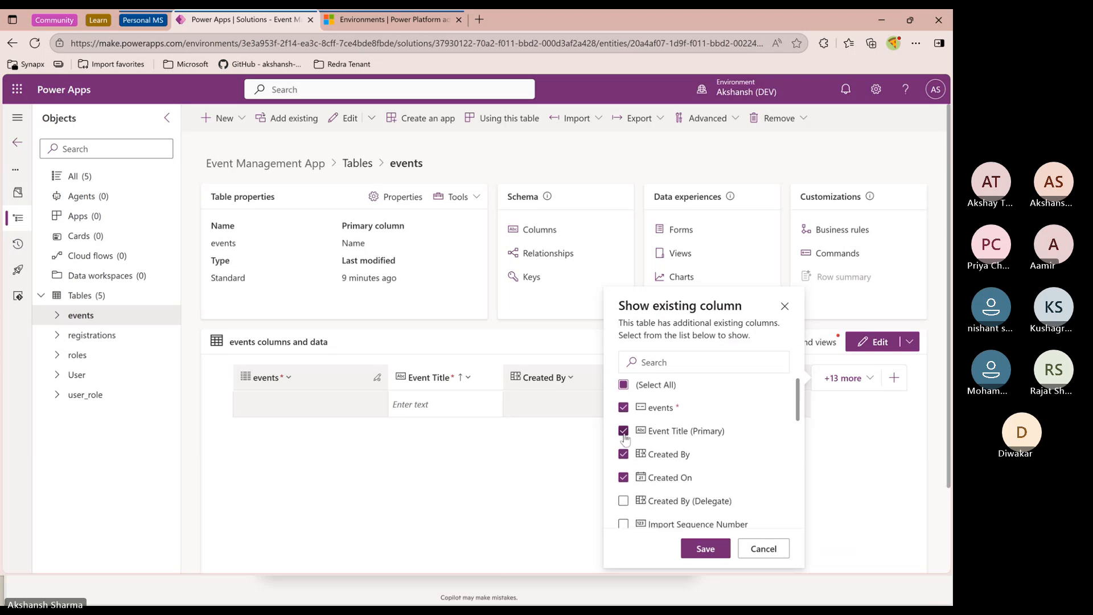
pyautogui.click(624, 433)
pyautogui.click(705, 548)
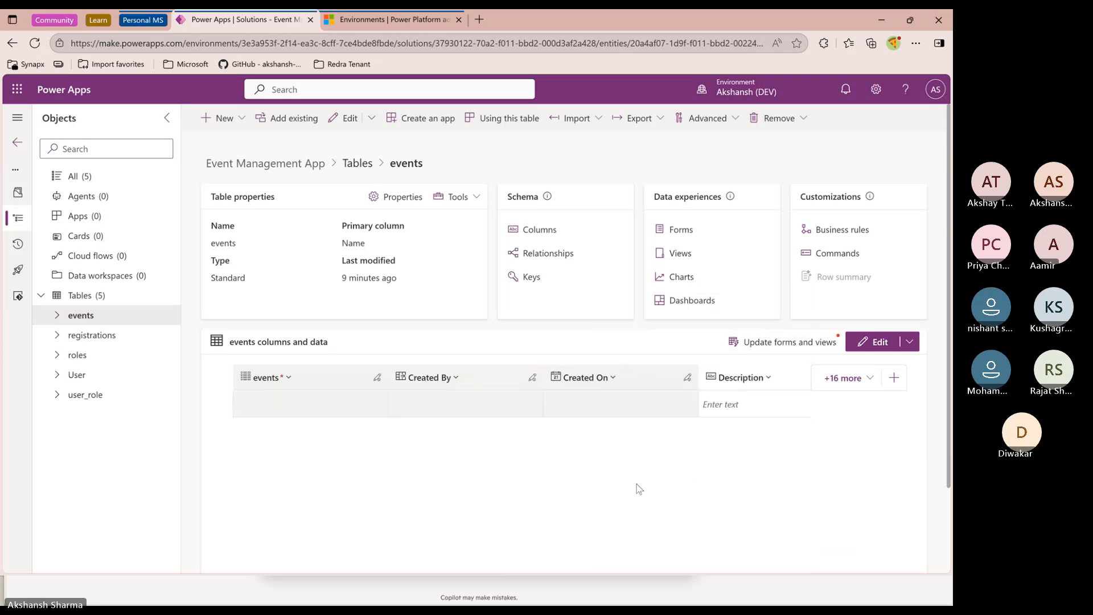
# Show the Event Title (Primary) column in the events grid again by searching the column list for eve
pyautogui.click(829, 382)
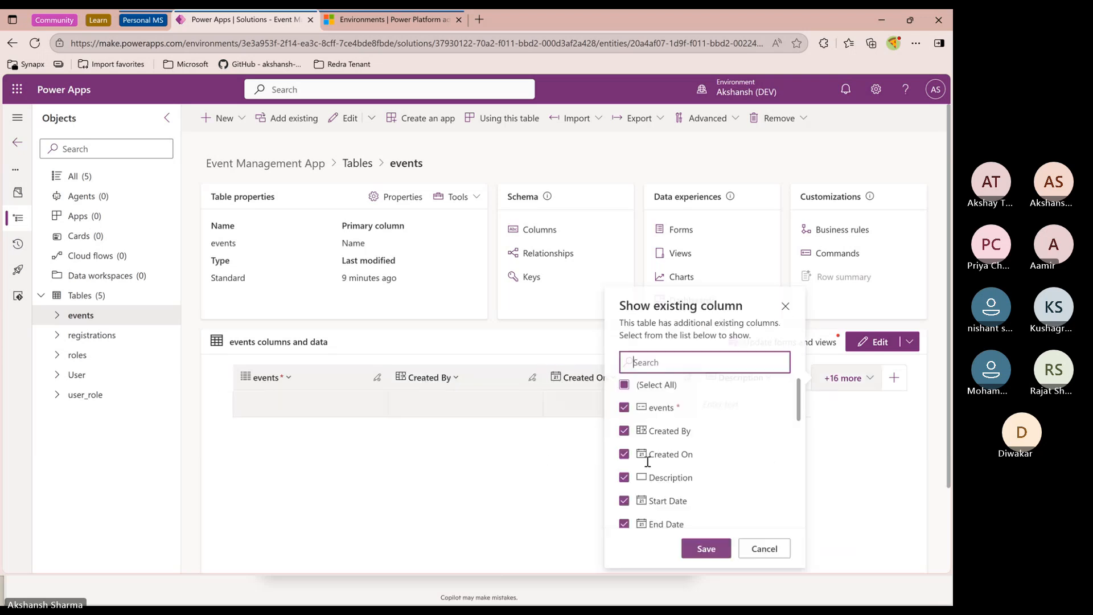
pyautogui.scroll(-3, 642, 464)
pyautogui.scroll(3, 642, 464)
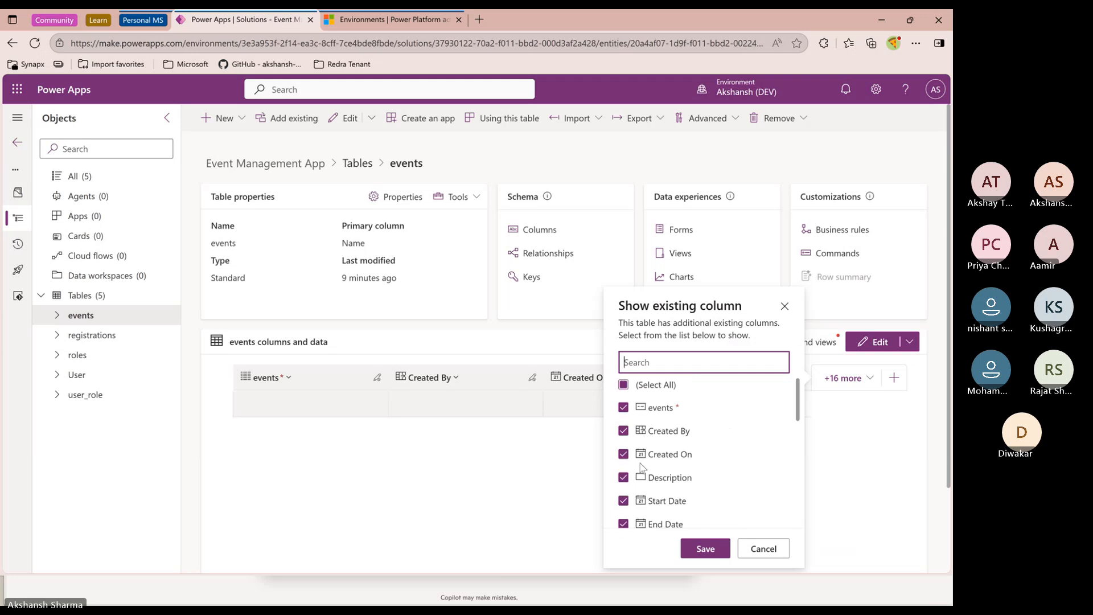
pyautogui.scroll(-10, 642, 468)
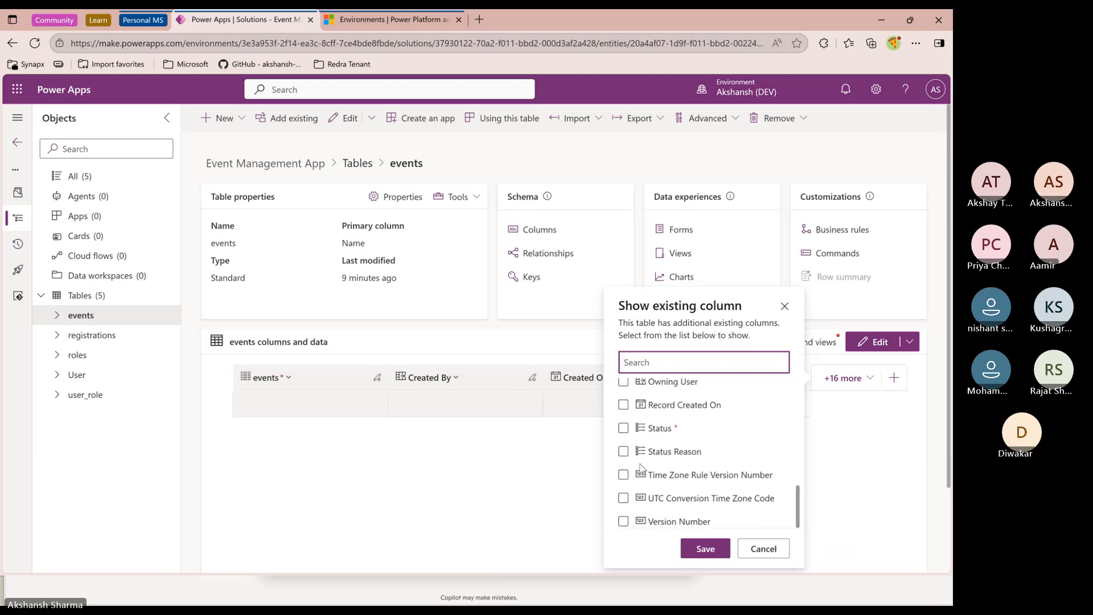
pyautogui.scroll(10, 641, 468)
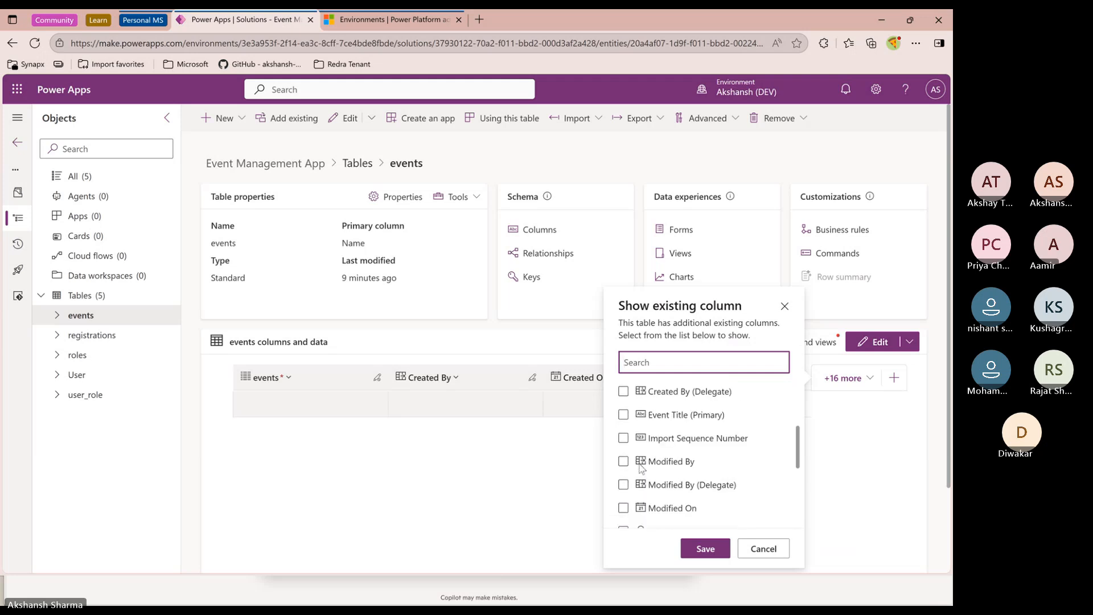
pyautogui.scroll(2, 642, 468)
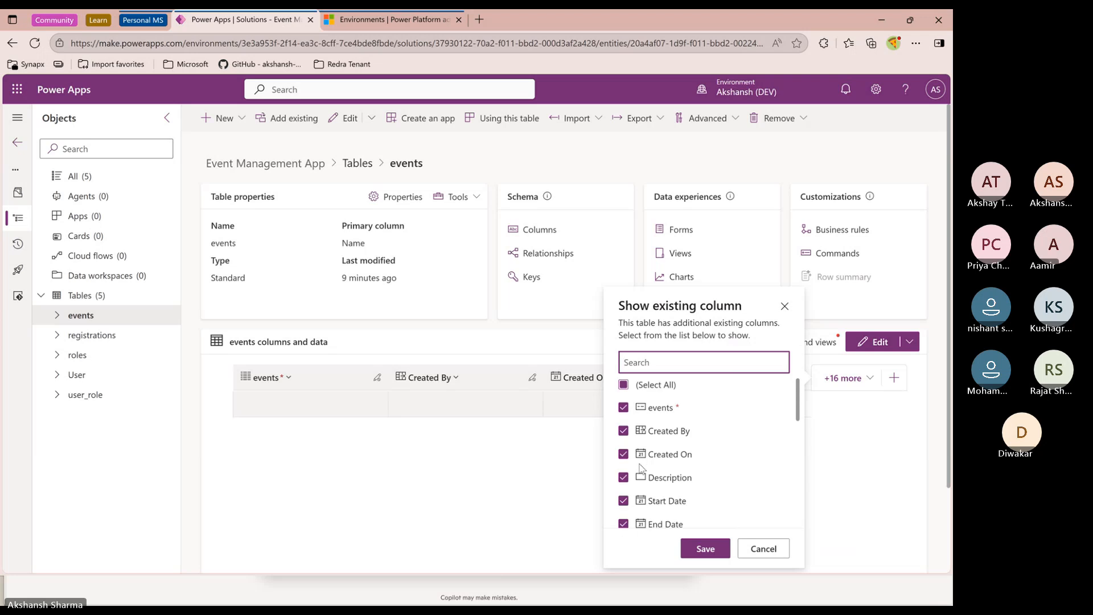
pyautogui.scroll(-3, 643, 468)
pyautogui.scroll(-3, 641, 468)
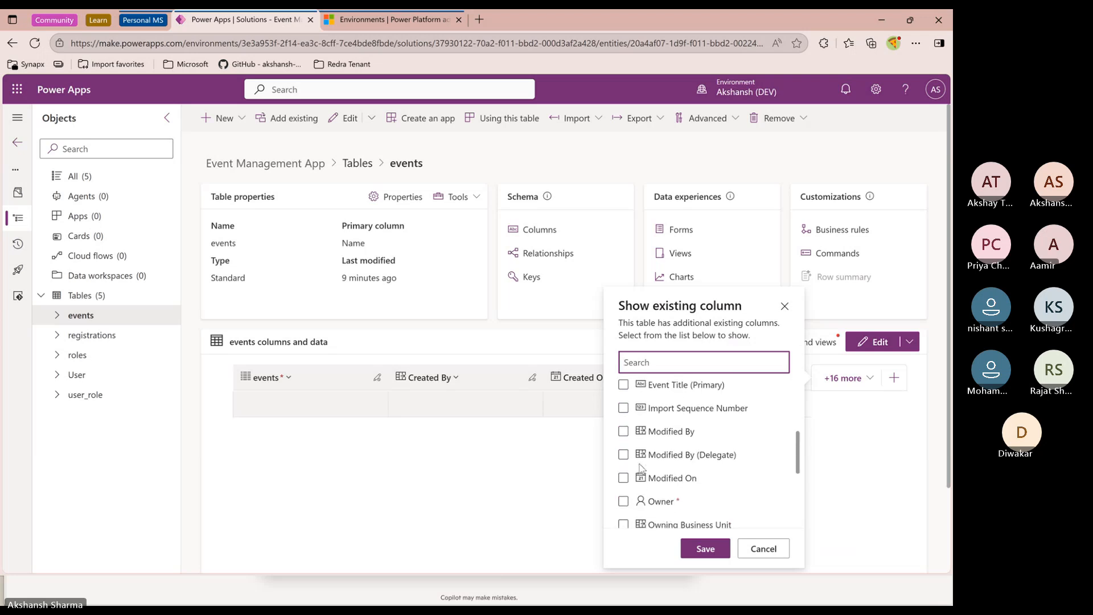
pyautogui.write('eve')
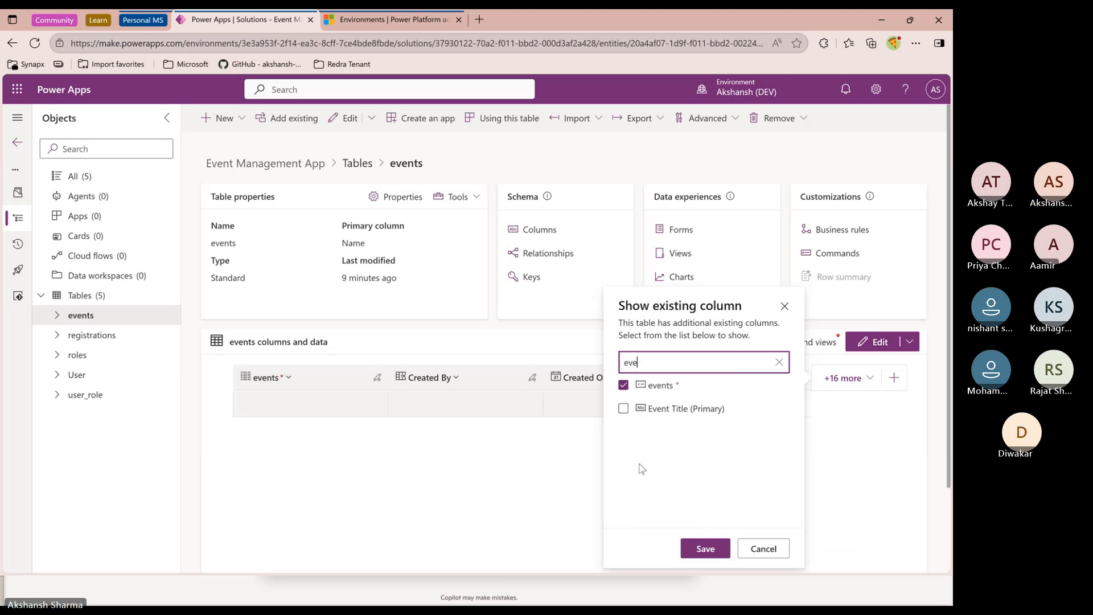
pyautogui.click(623, 408)
pyautogui.click(706, 549)
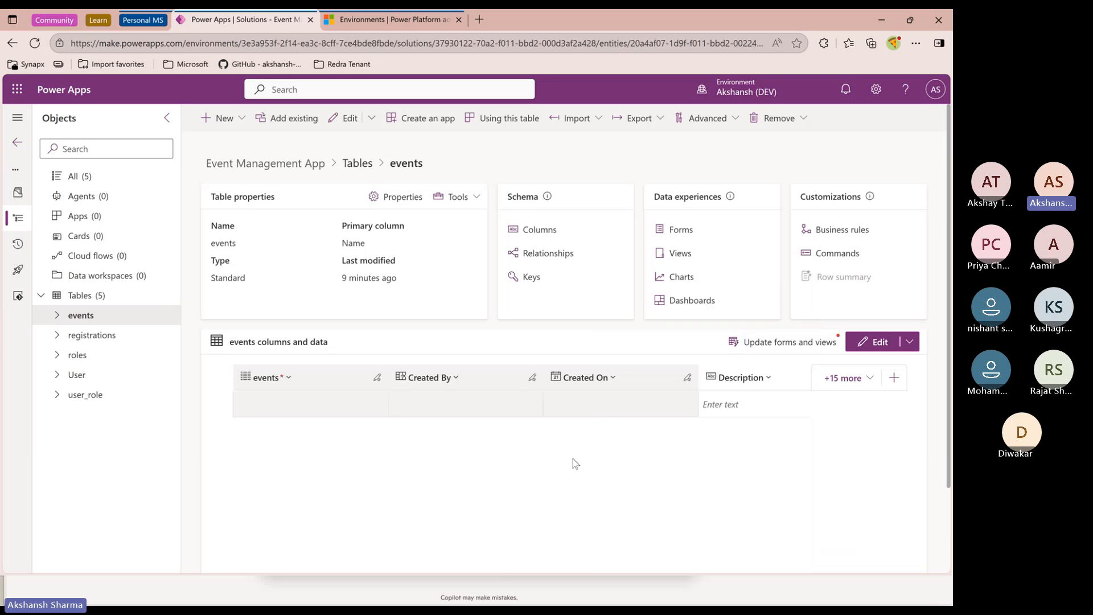
# Move the Event Title column to the first position in the events data grid
pyautogui.scroll(-2, 539, 478)
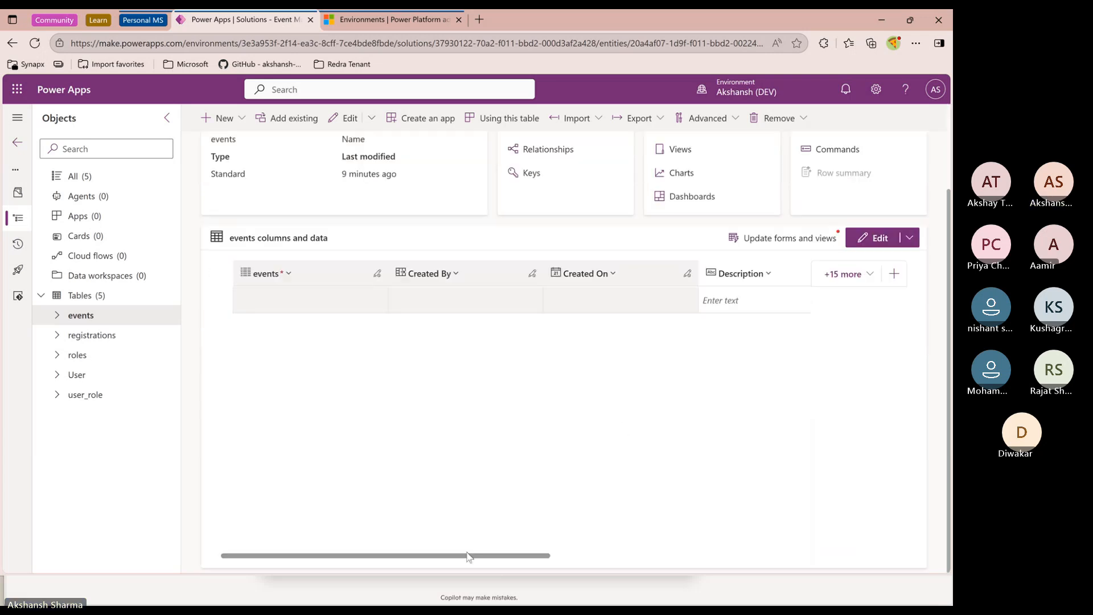
pyautogui.moveTo(468, 556); pyautogui.dragTo(825, 568)
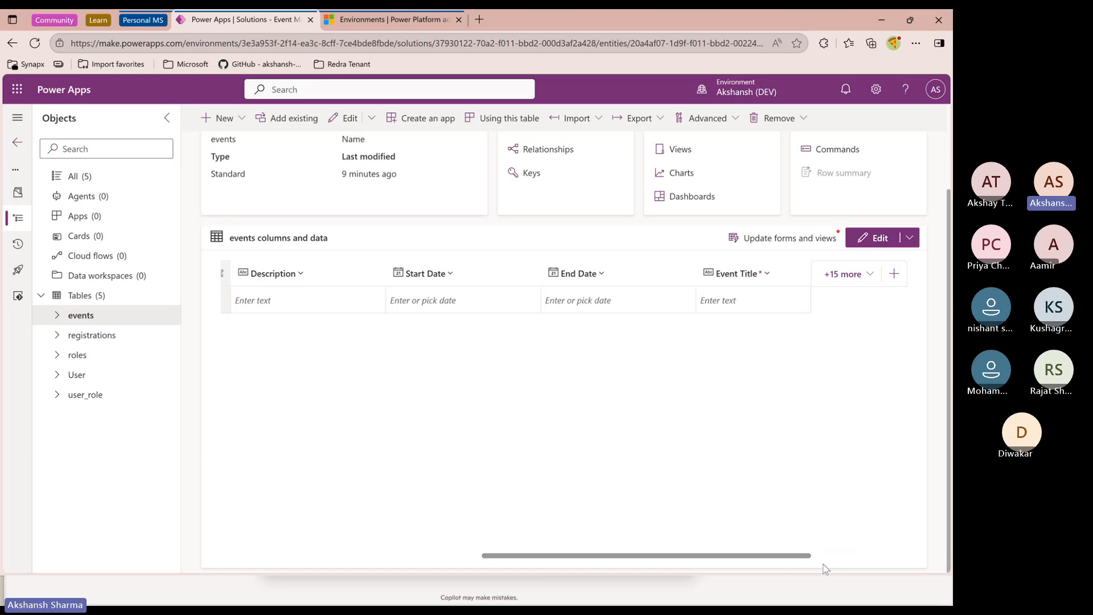
pyautogui.moveTo(734, 273); pyautogui.dragTo(229, 269)
# Hide the events, Created By and Created On columns from the events data grid
pyautogui.click(843, 274)
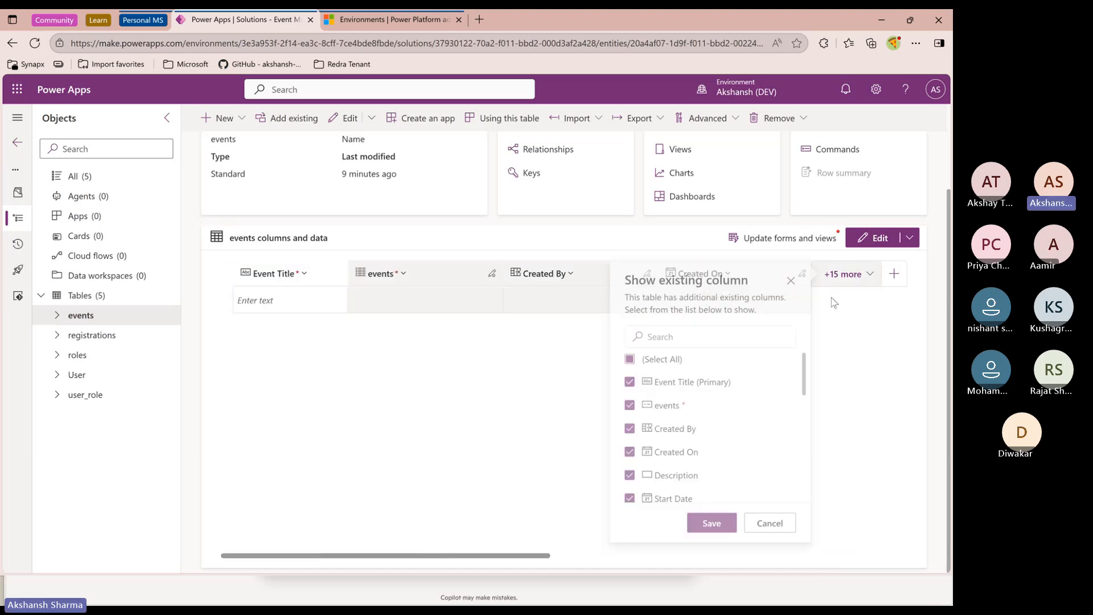
pyautogui.click(624, 428)
pyautogui.click(623, 405)
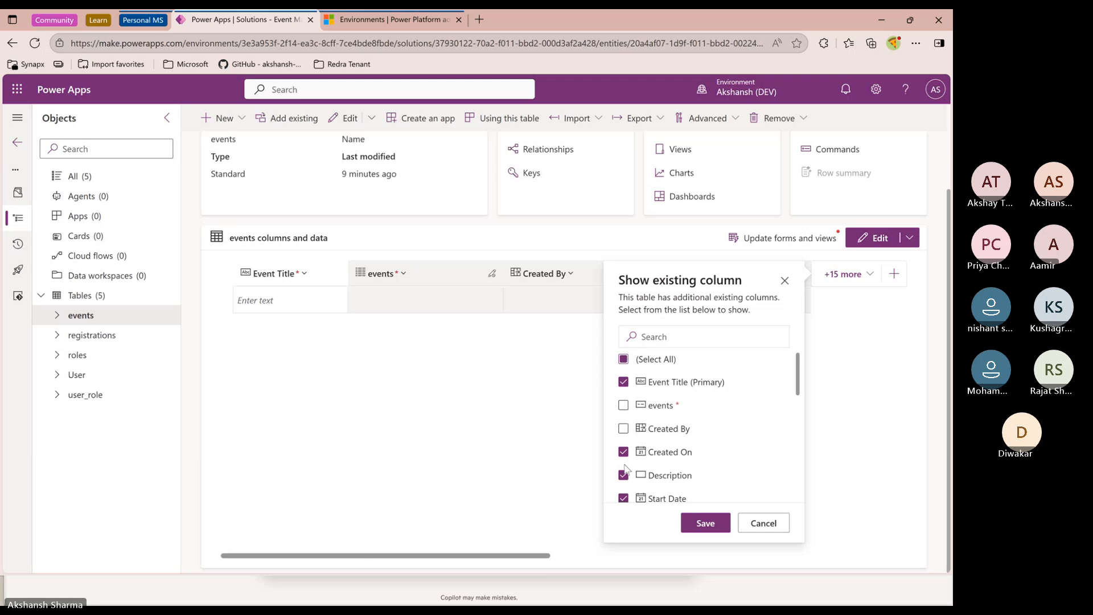
pyautogui.click(623, 452)
pyautogui.click(705, 523)
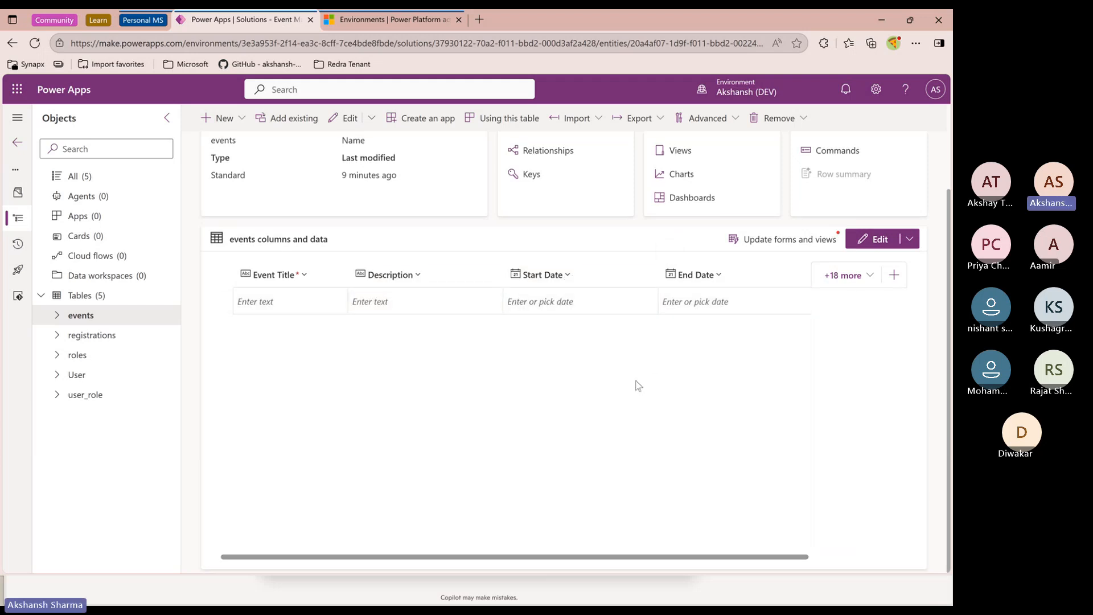
# Add a Venue column to the events table as a single line of text
pyautogui.scroll(3, 636, 386)
pyautogui.click(236, 118)
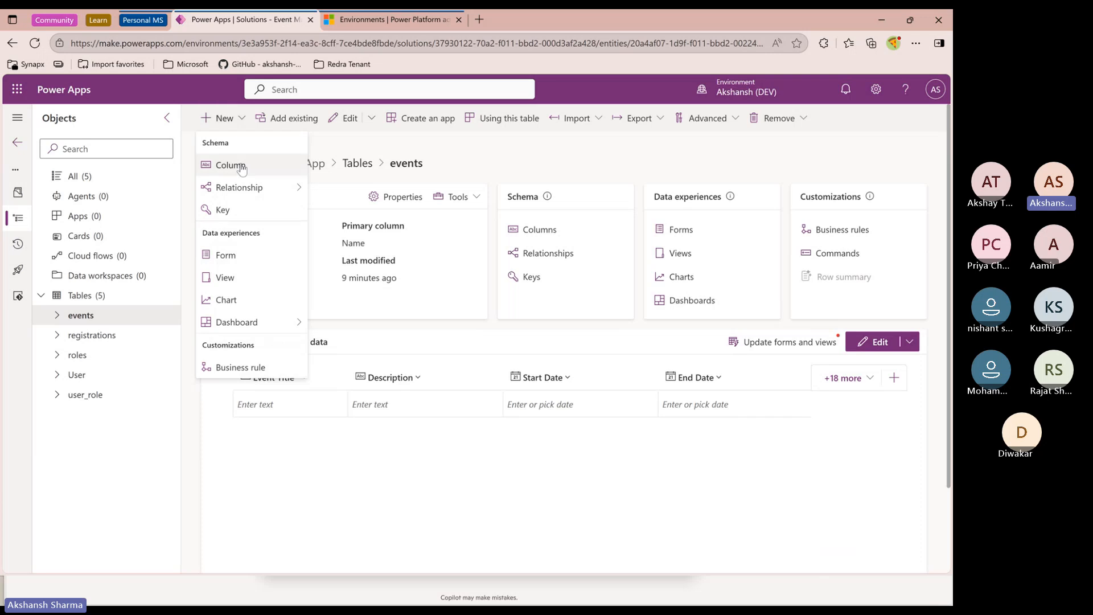
pyautogui.click(240, 166)
pyautogui.write('Venue')
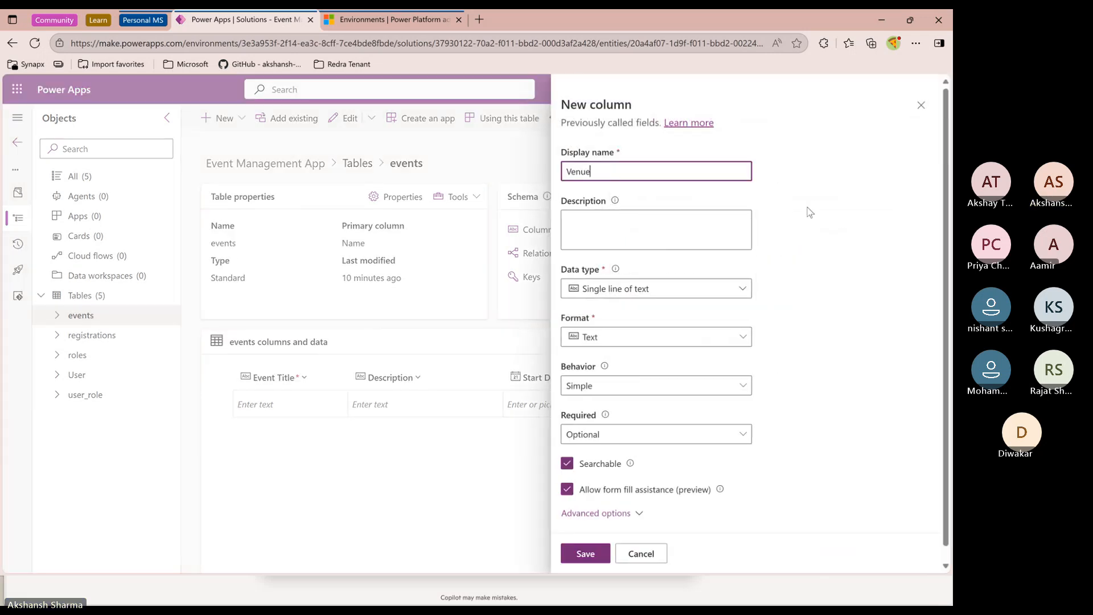
pyautogui.click(619, 293)
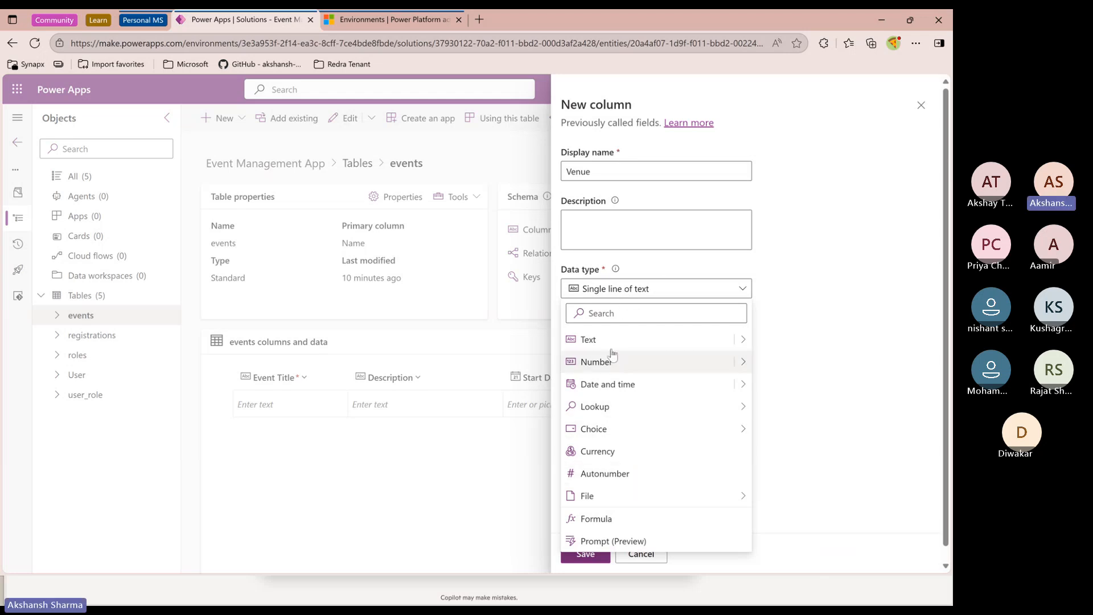
pyautogui.click(772, 360)
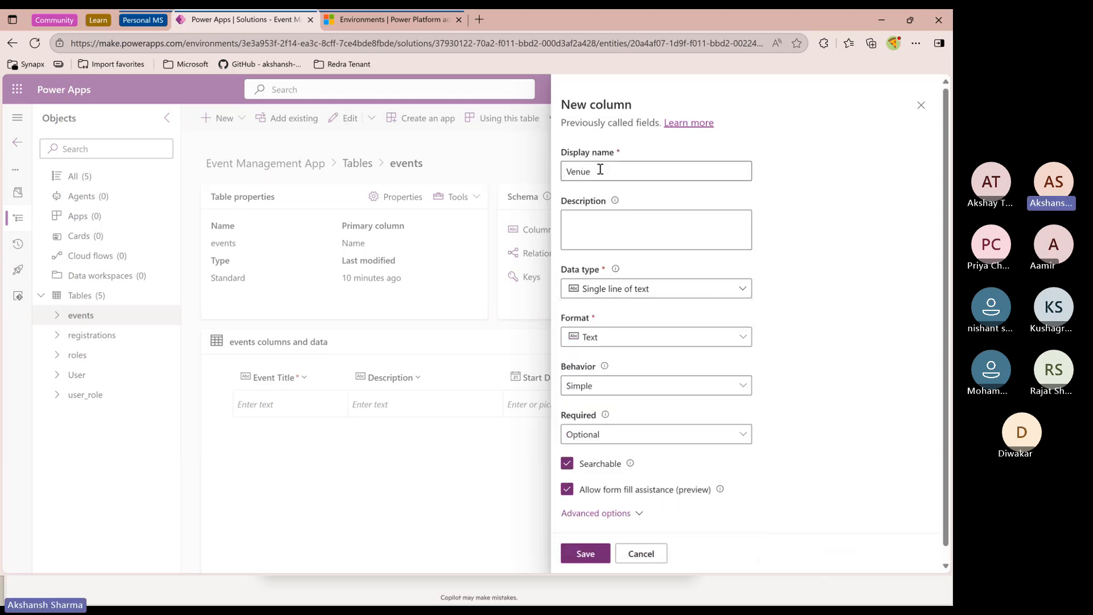
pyautogui.click(596, 558)
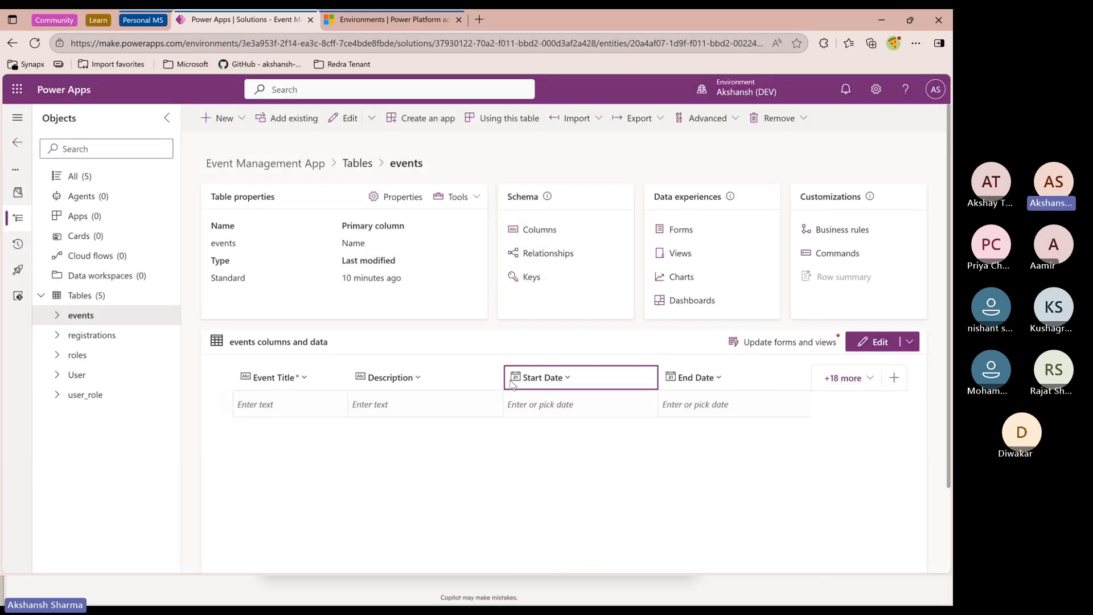
# Narrow the Description, Start Date, End Date and Event Title columns in the events data grid
pyautogui.moveTo(504, 379); pyautogui.dragTo(442, 379)
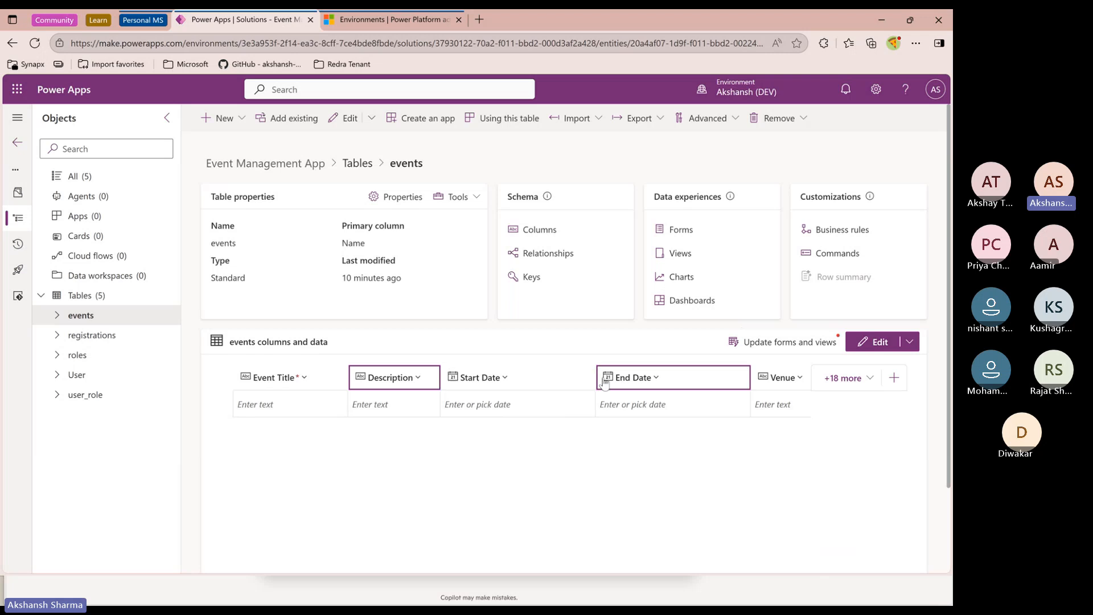
pyautogui.moveTo(595, 378); pyautogui.dragTo(527, 379)
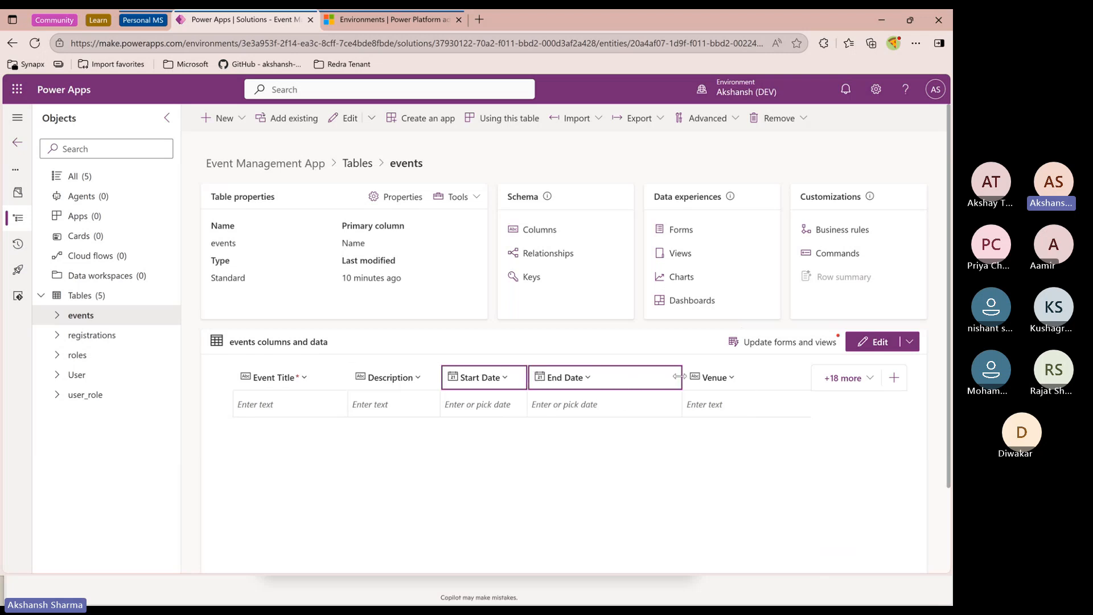
pyautogui.moveTo(679, 377); pyautogui.dragTo(611, 376)
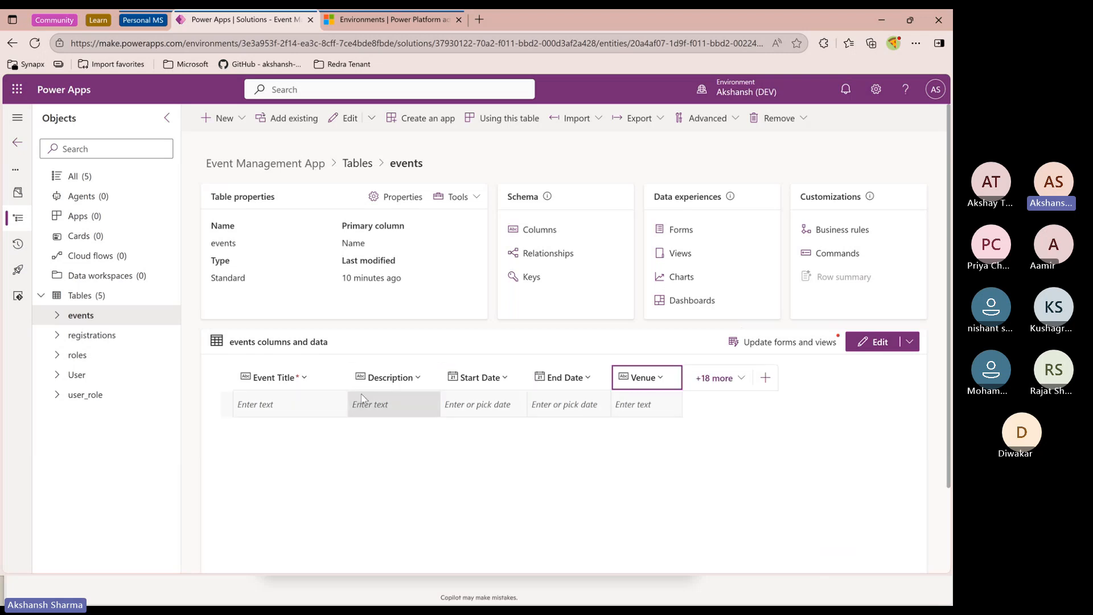
pyautogui.moveTo(348, 378); pyautogui.dragTo(326, 377)
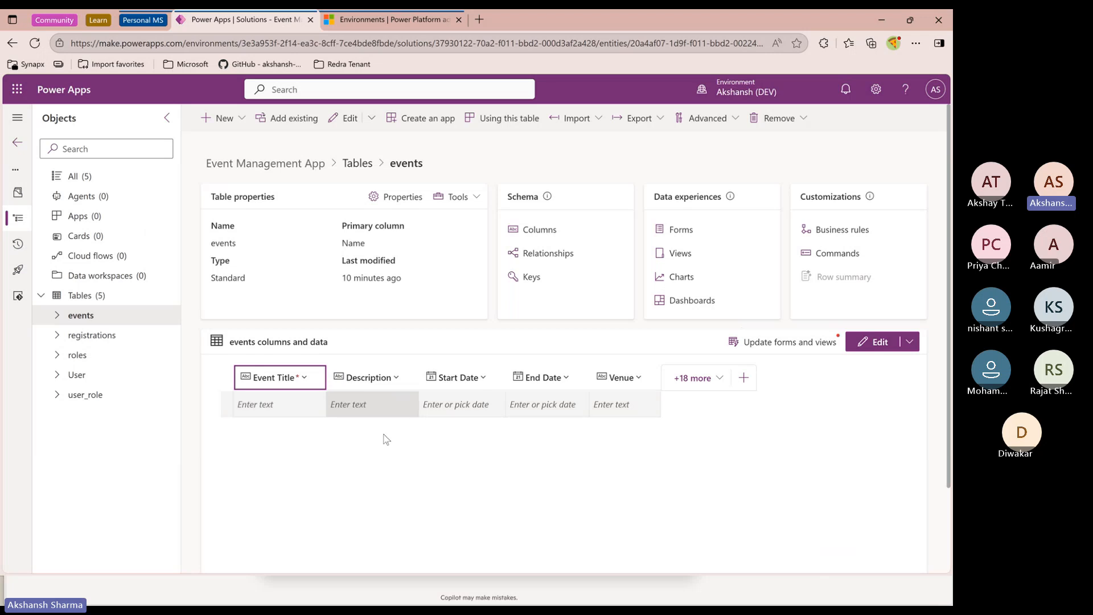
# Open the registrations table in the Event Management App solution
pyautogui.click(92, 336)
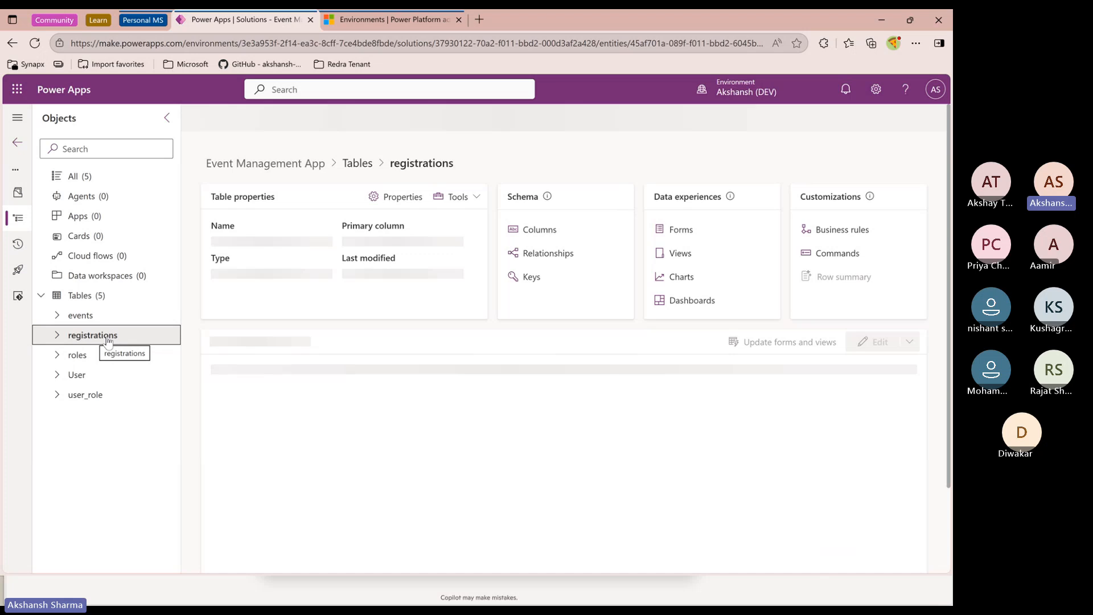
pyautogui.click(228, 118)
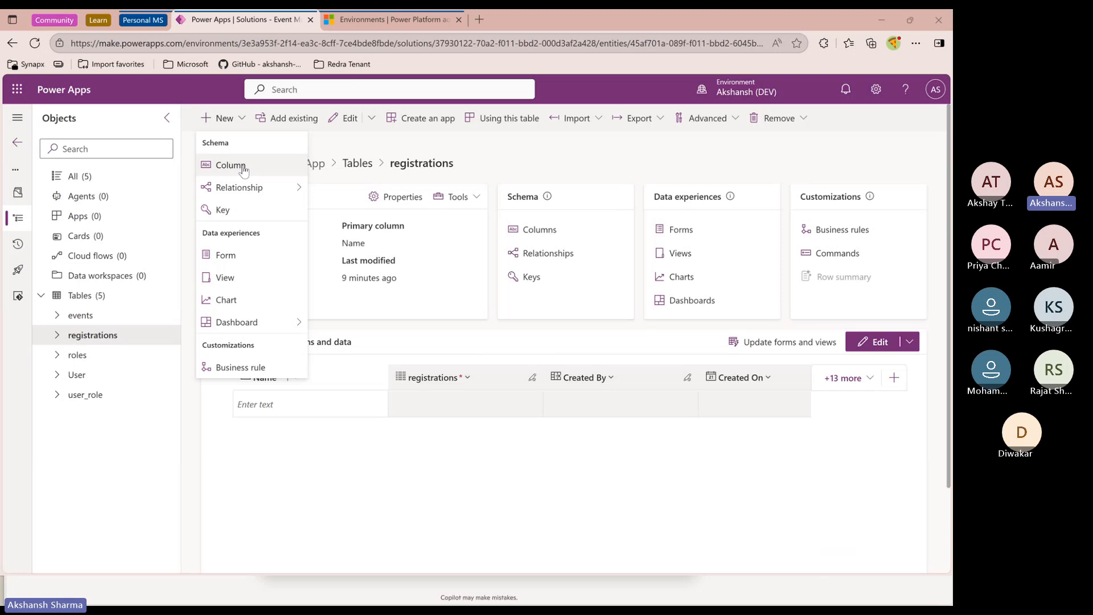
pyautogui.click(344, 448)
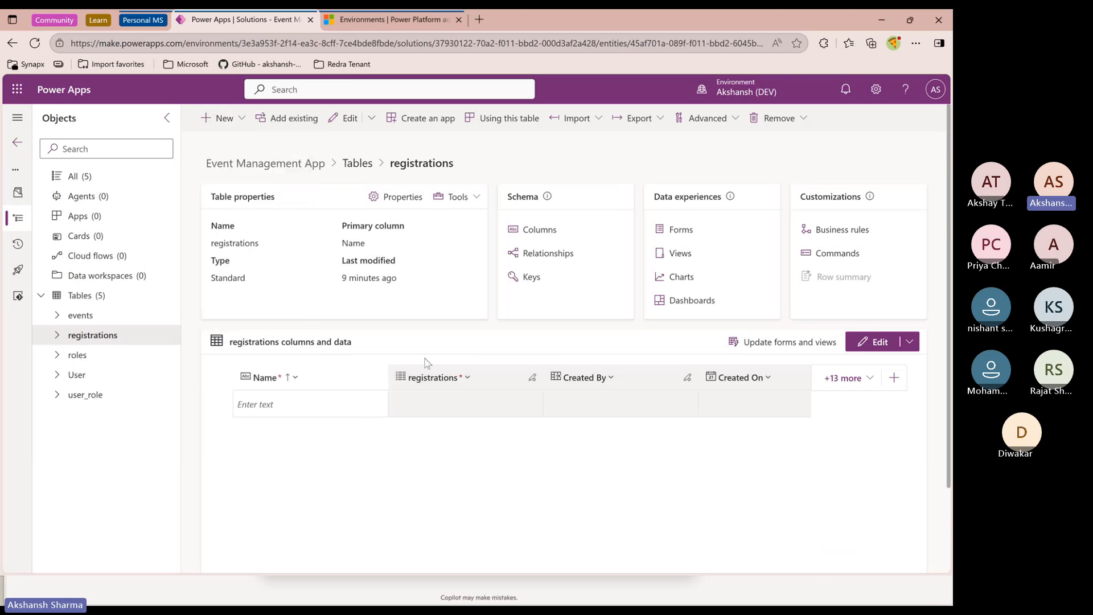
# Switch to the Notion project brief and review the Registrations entry under Core Entities / Data Model before returning
pyautogui.hotkey('alt', 'Tab')
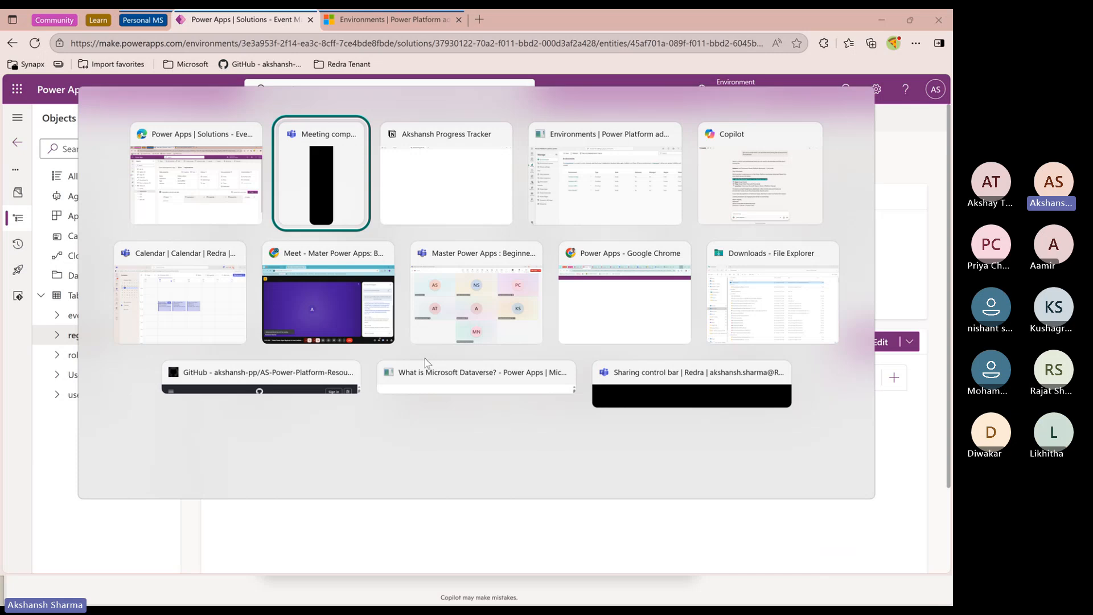
pyautogui.hotkey('alt', 'Tab')
pyautogui.scroll(-8, 654, 453)
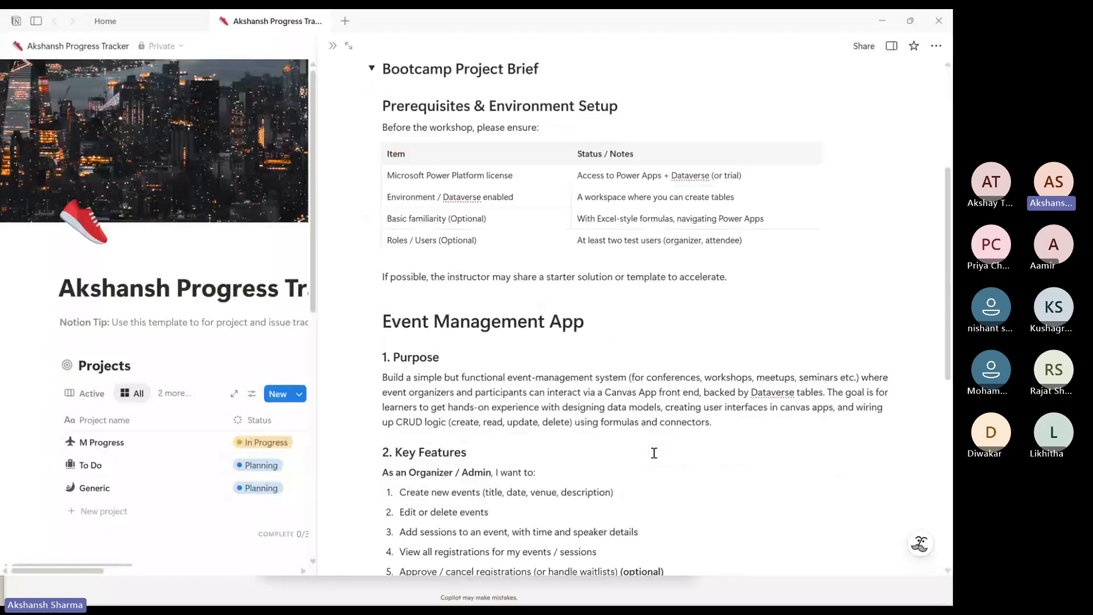
pyautogui.scroll(-4, 654, 453)
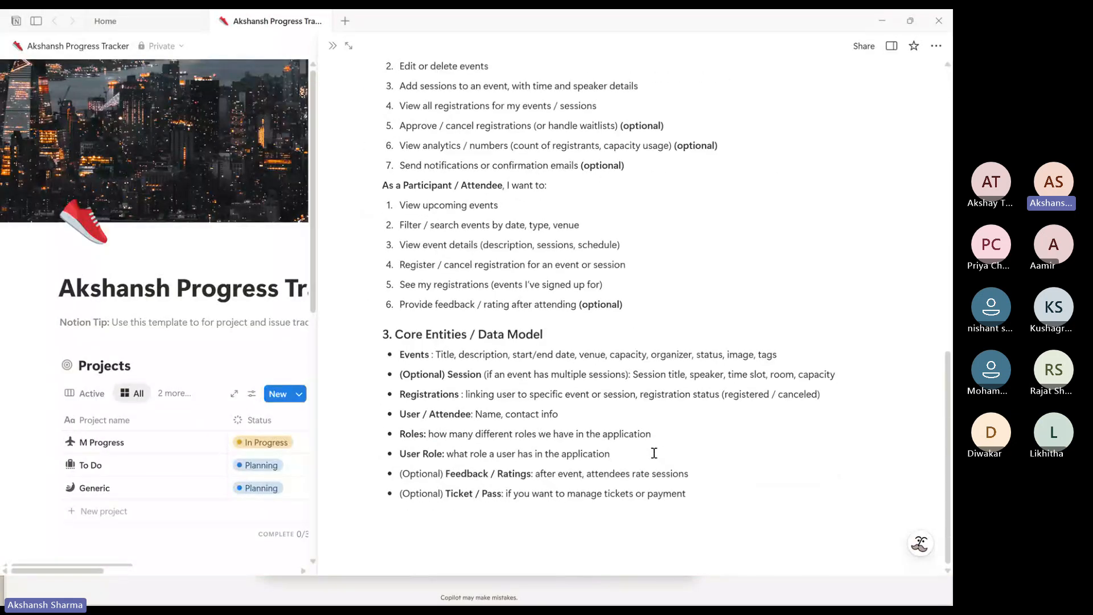
pyautogui.click(462, 393)
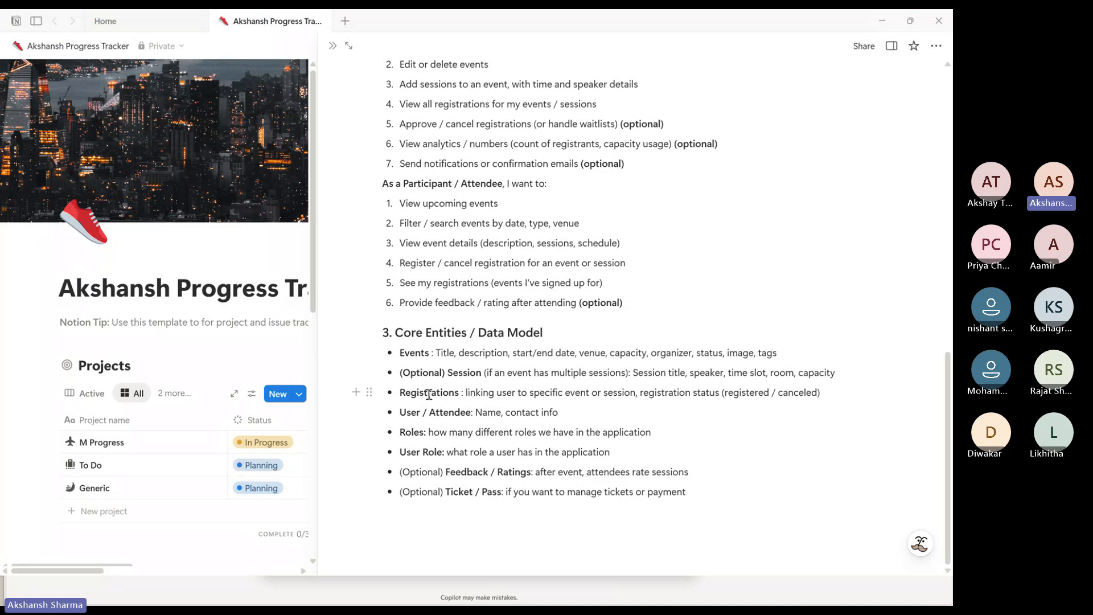
pyautogui.moveTo(428, 394); pyautogui.dragTo(504, 398)
pyautogui.click(470, 395)
pyautogui.moveTo(637, 394); pyautogui.dragTo(565, 394)
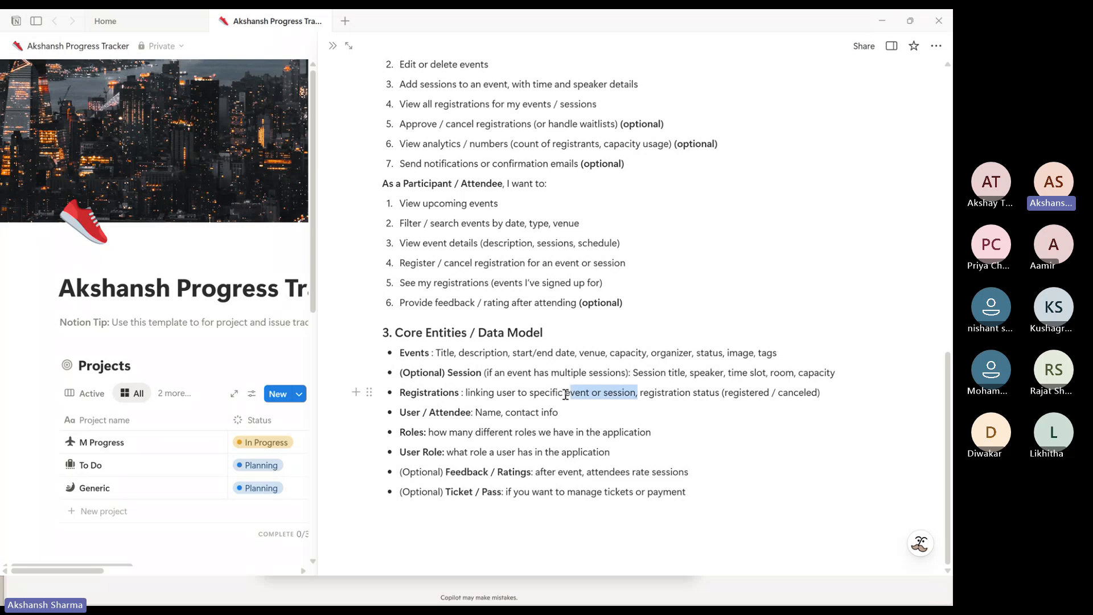
pyautogui.click(590, 394)
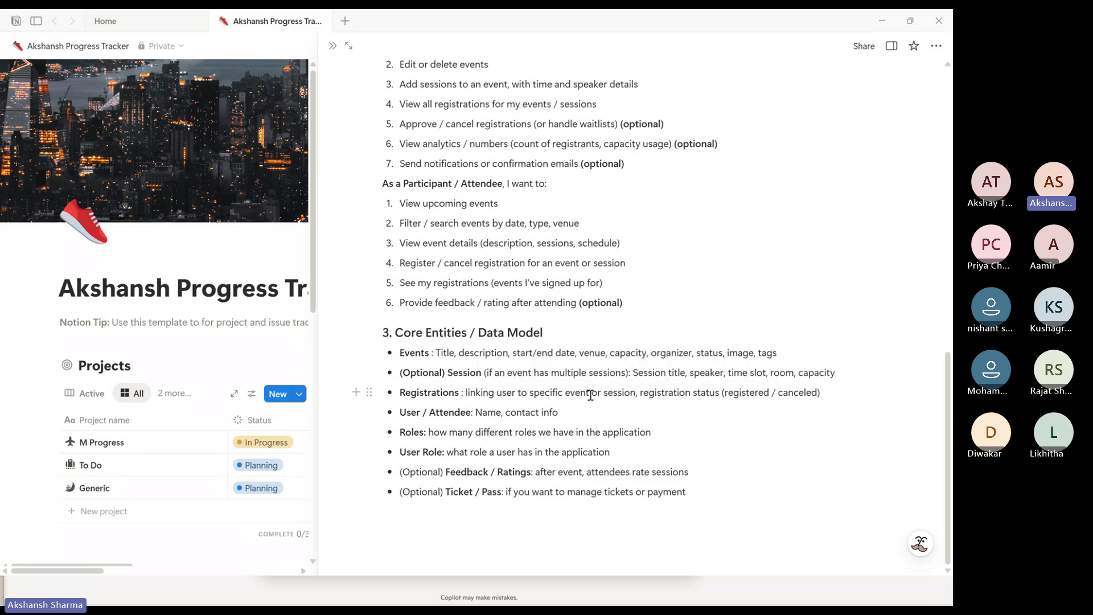
pyautogui.moveTo(592, 394); pyautogui.dragTo(570, 394)
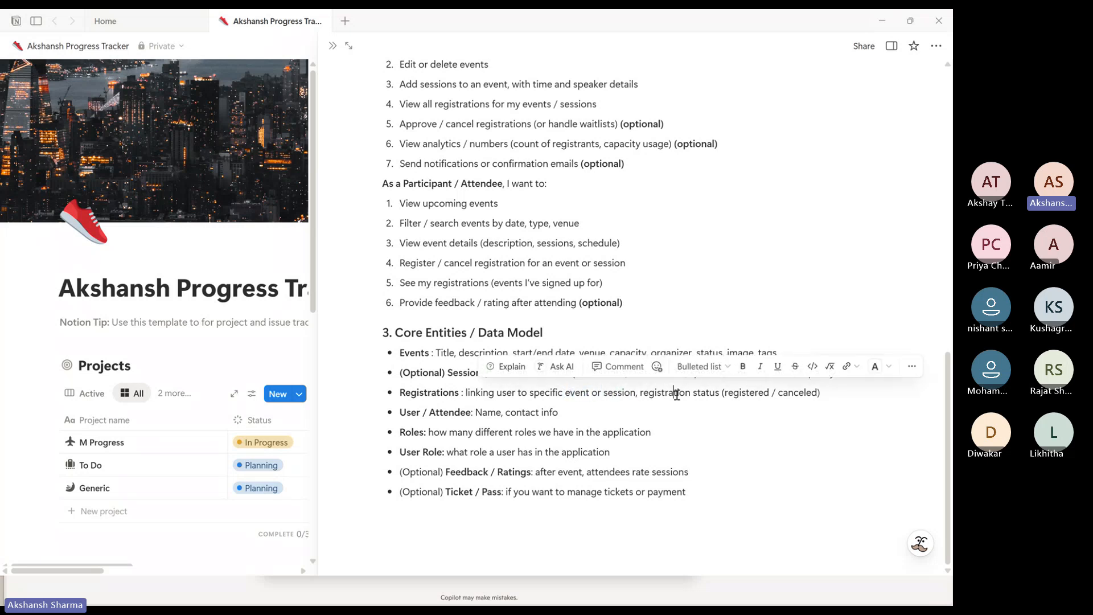
pyautogui.click(716, 393)
pyautogui.moveTo(825, 394); pyautogui.dragTo(642, 396)
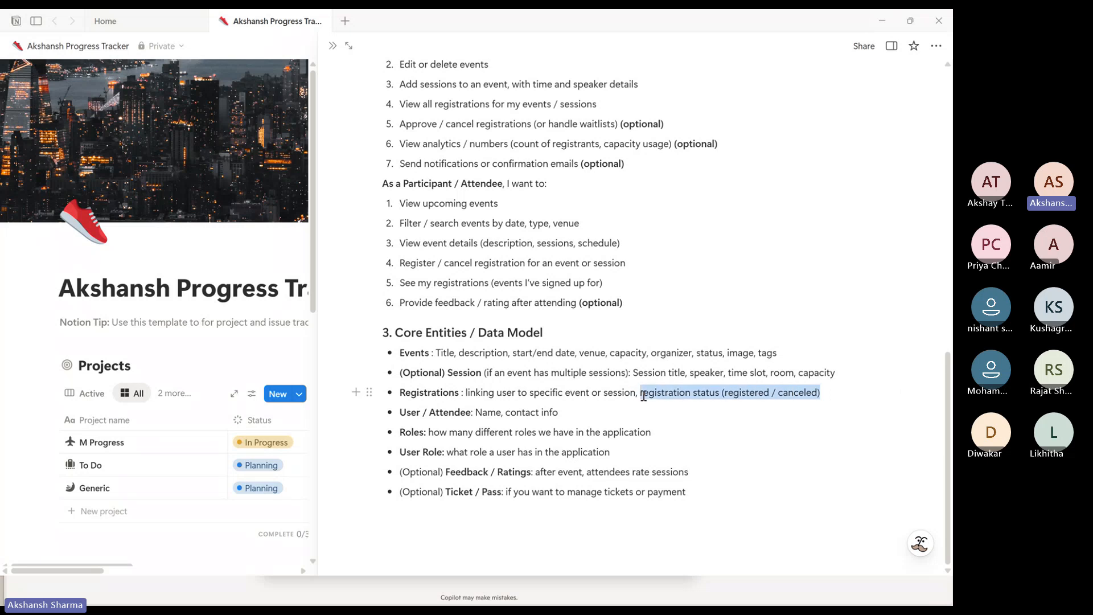
pyautogui.click(662, 394)
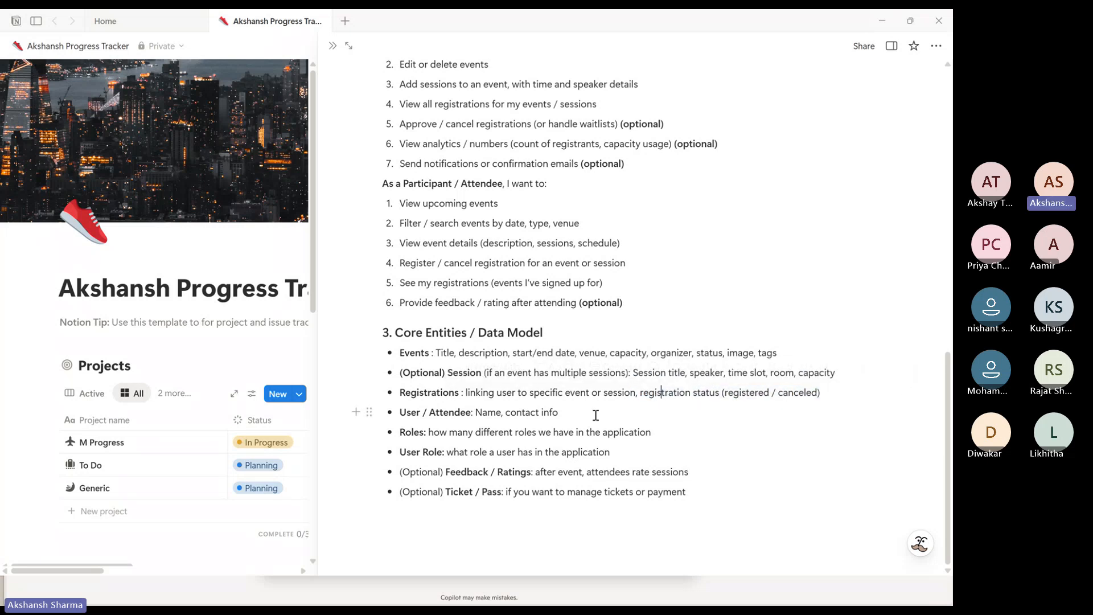
pyautogui.hotkey('alt', 'Tab')
pyautogui.hotkey('alt', 'Tab')
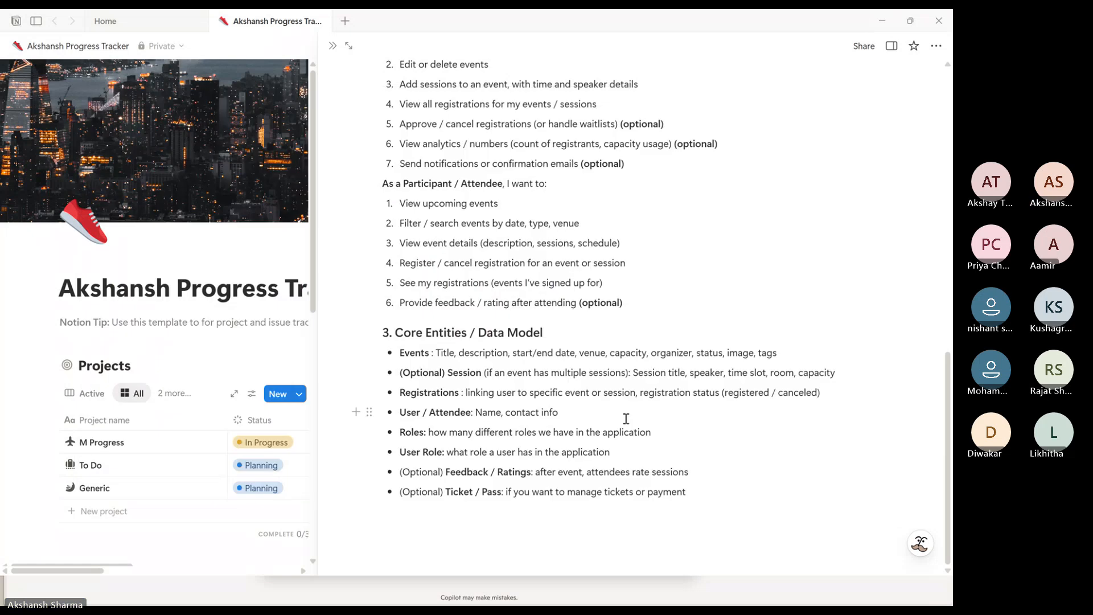
pyautogui.hotkey('alt', 'Tab')
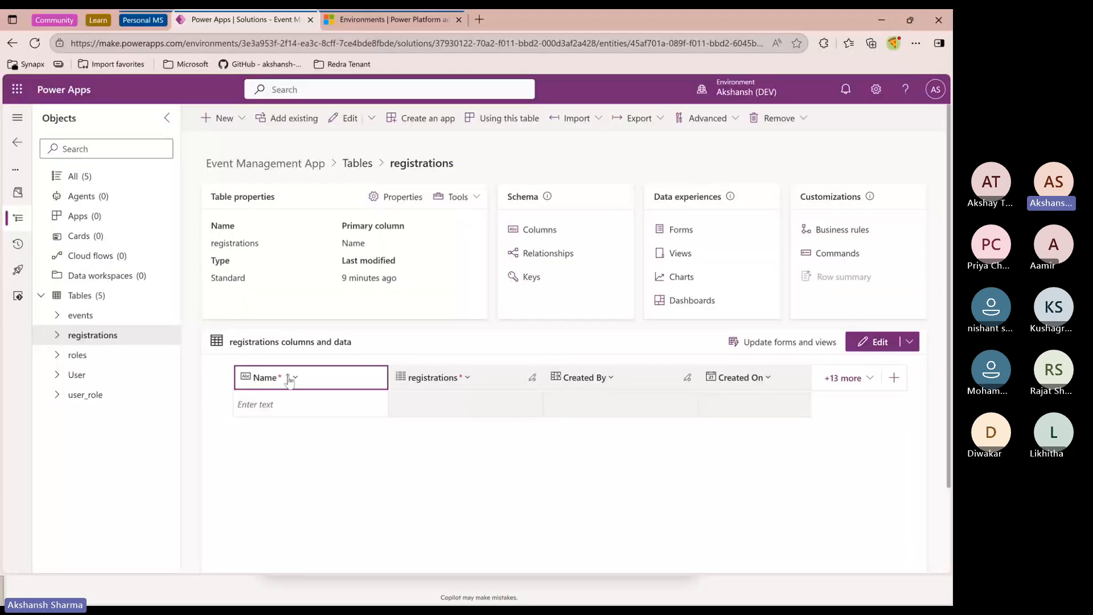
# Start adding a new column to the registrations table
pyautogui.click(226, 118)
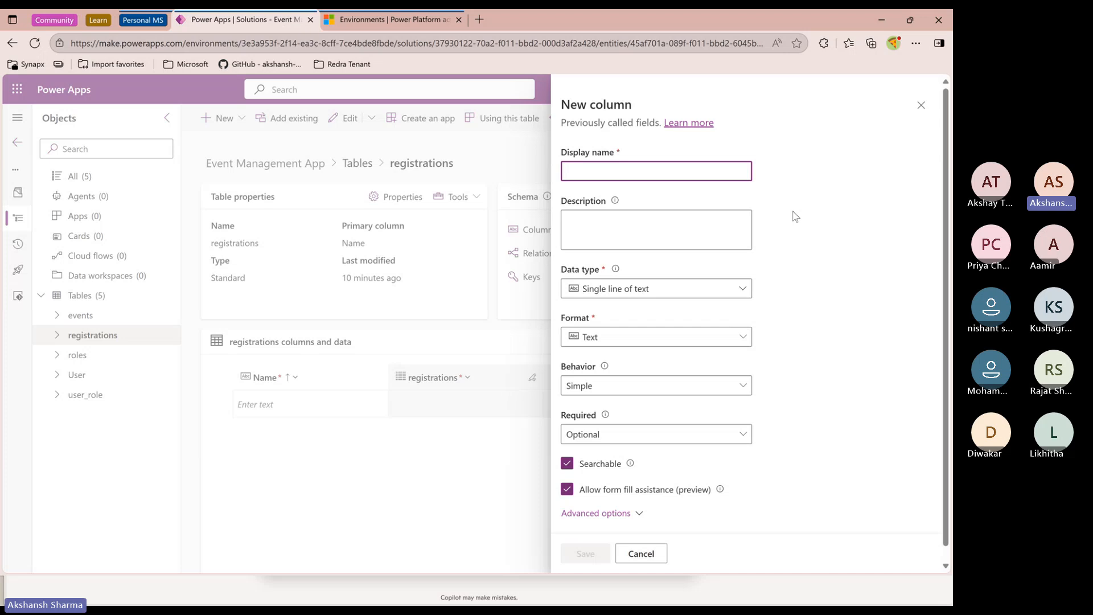
# Name the new registrations column Event ID and set its data type to Lookup
pyautogui.write('Event ')
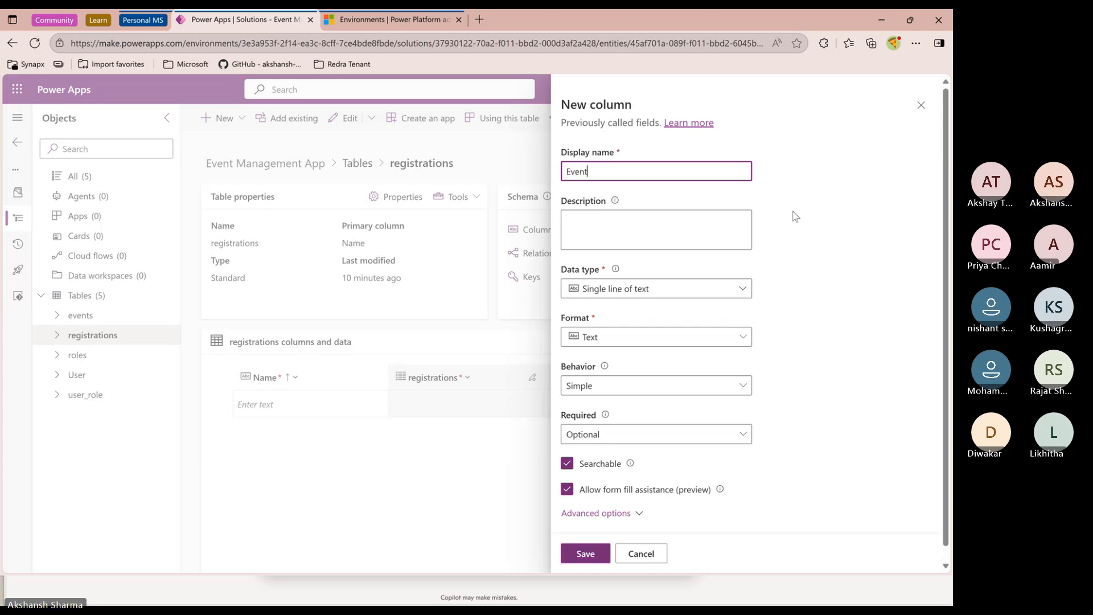
pyautogui.write('IDF')
pyautogui.click(742, 293)
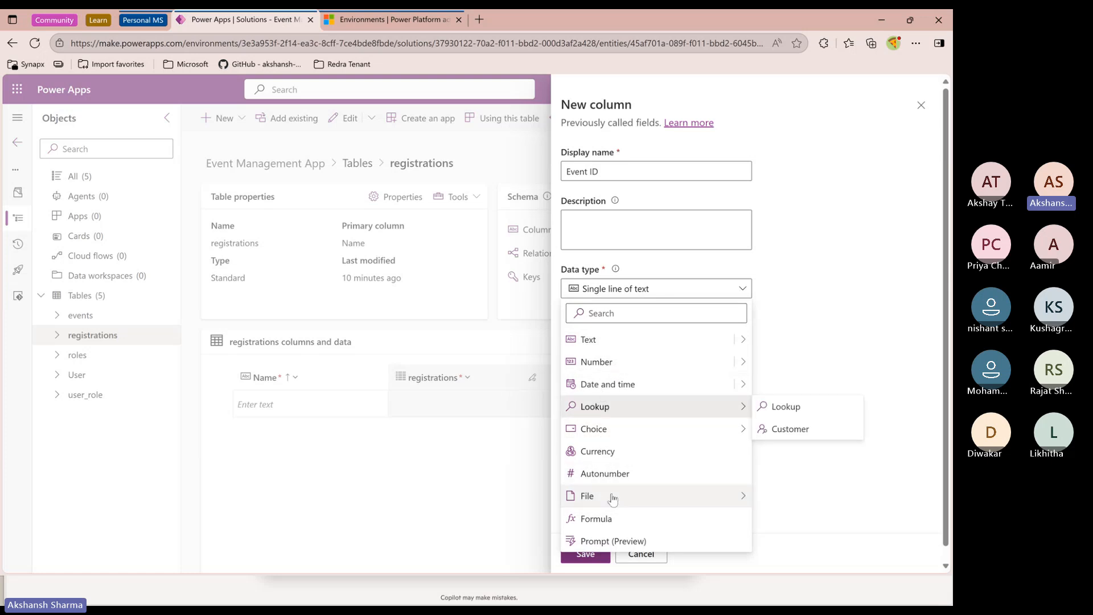
pyautogui.click(784, 408)
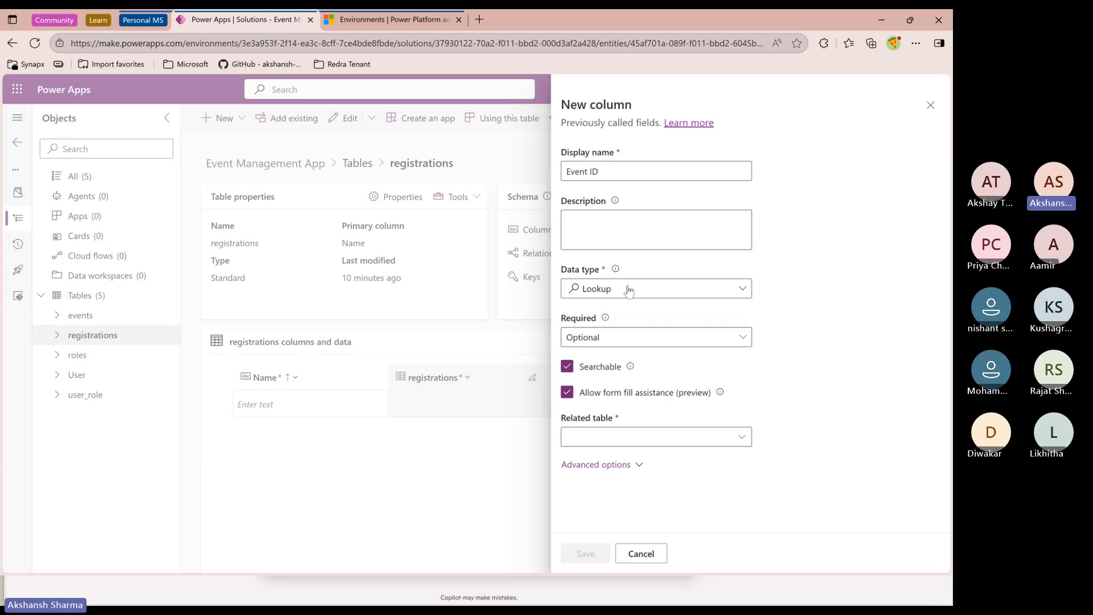
# Keep the column optional and link the Event ID lookup to the events table
pyautogui.click(608, 340)
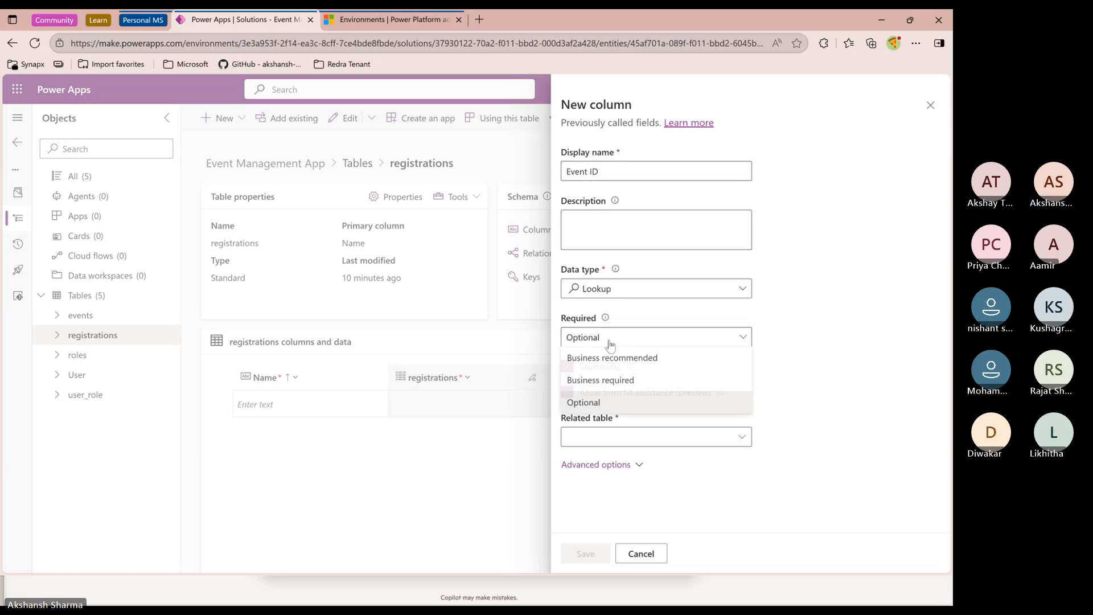
pyautogui.click(627, 400)
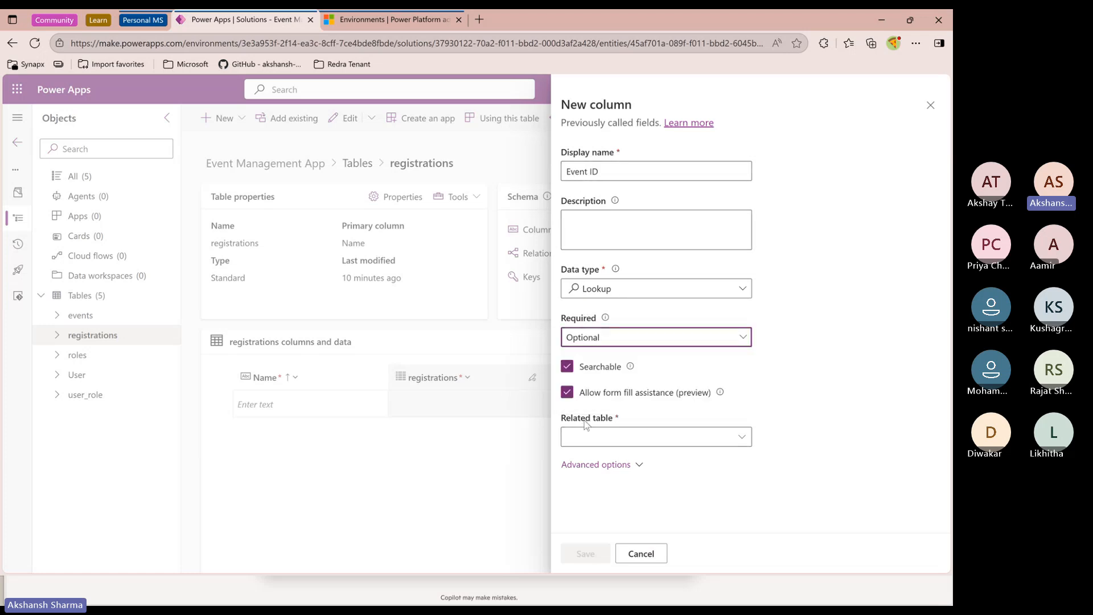
pyautogui.moveTo(573, 420); pyautogui.dragTo(620, 418)
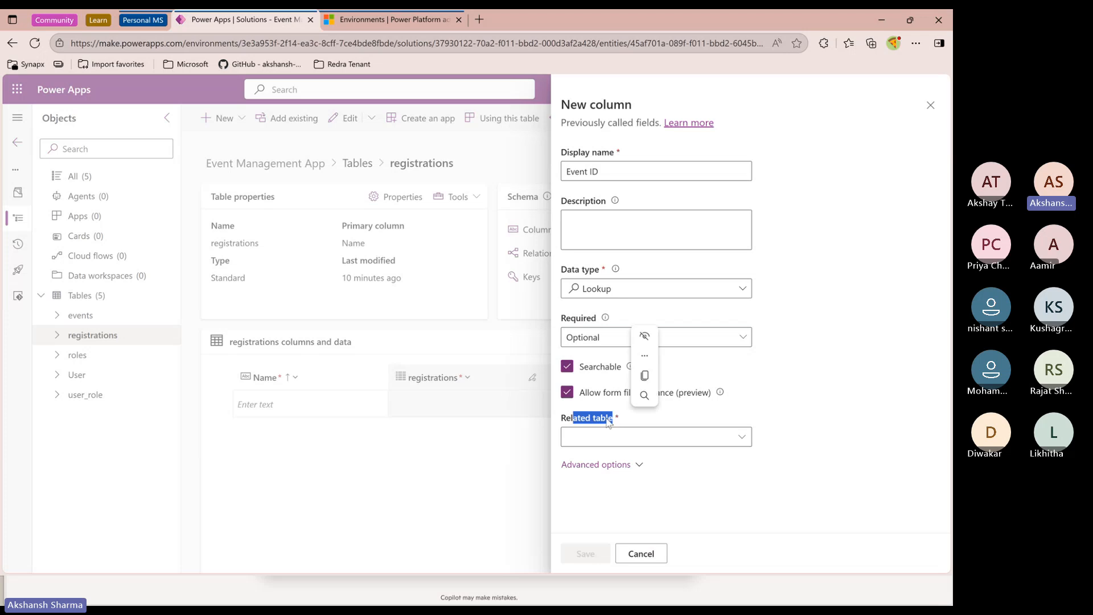
pyautogui.click(601, 420)
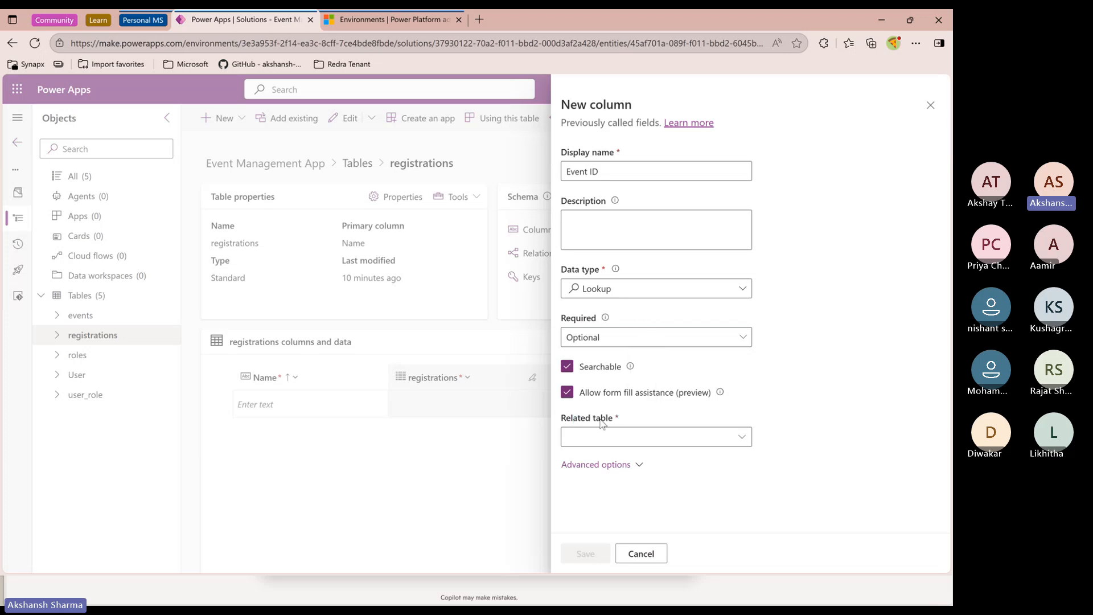
pyautogui.click(624, 441)
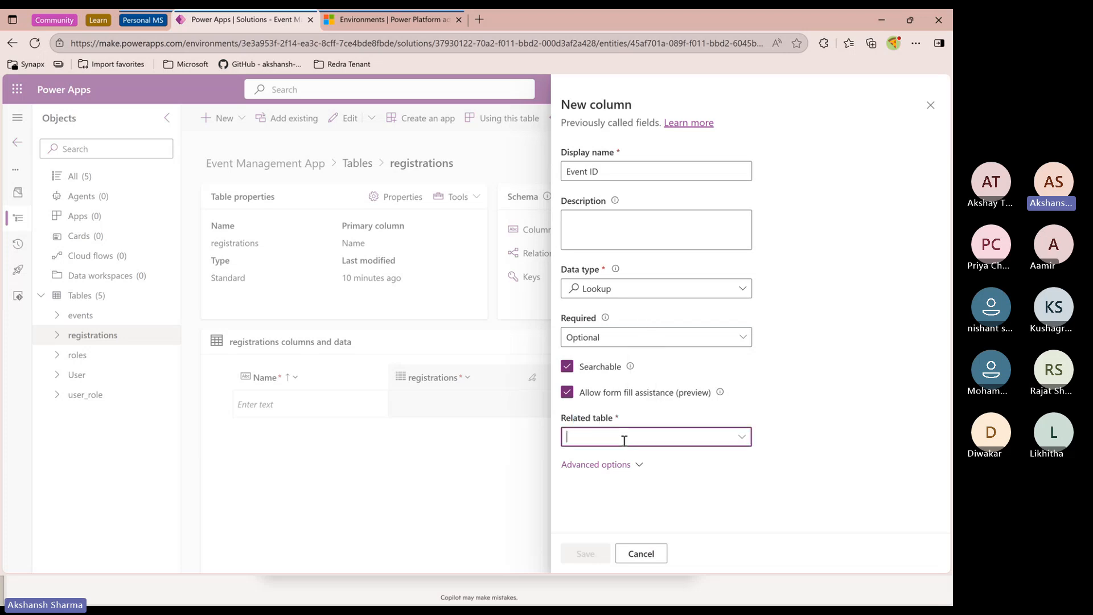
pyautogui.write('event')
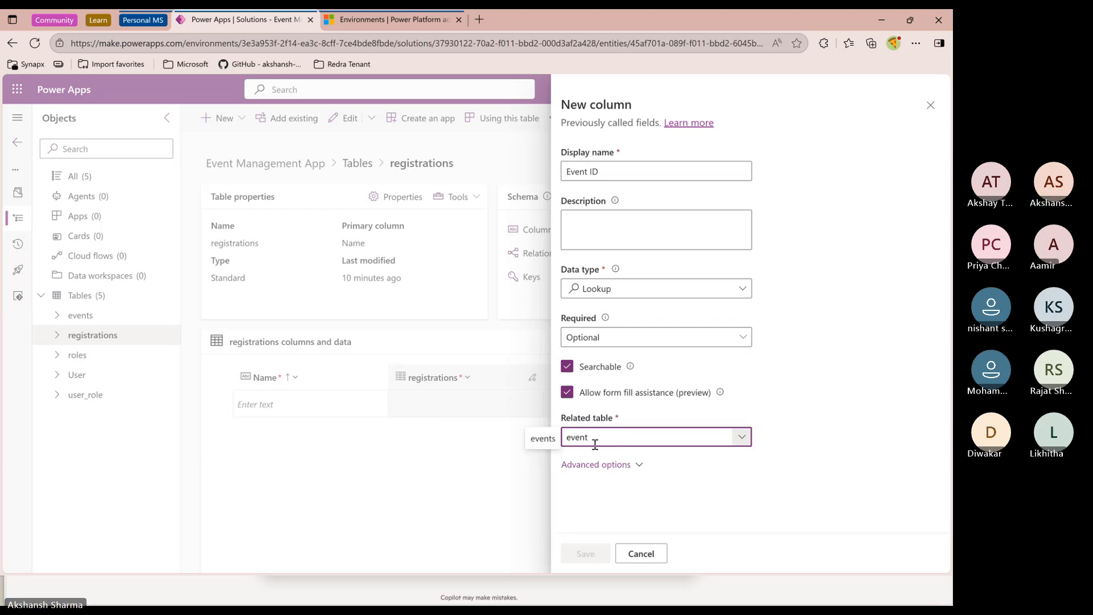
pyautogui.click(543, 438)
# Review the schema and relationship names under advanced options, then save the Event ID column
pyautogui.click(637, 465)
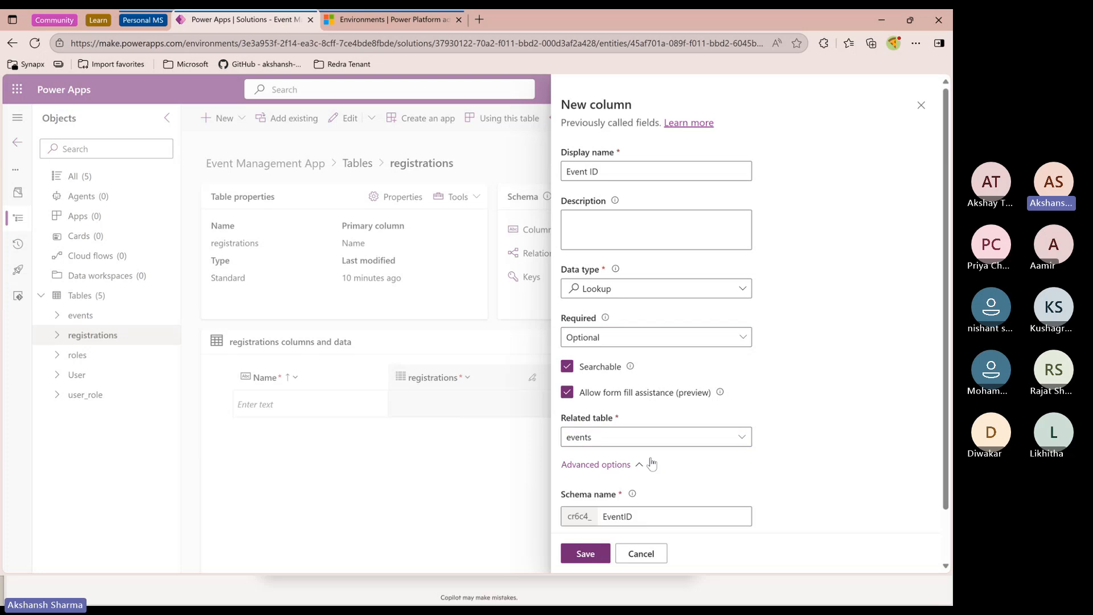
pyautogui.scroll(-1, 681, 495)
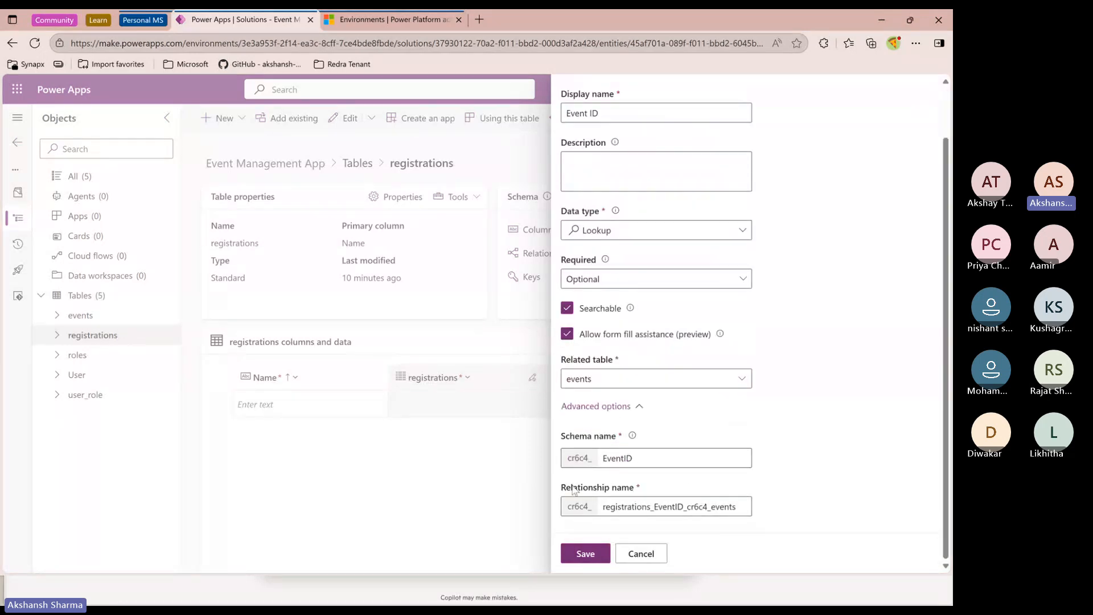
pyautogui.moveTo(573, 488); pyautogui.dragTo(626, 491)
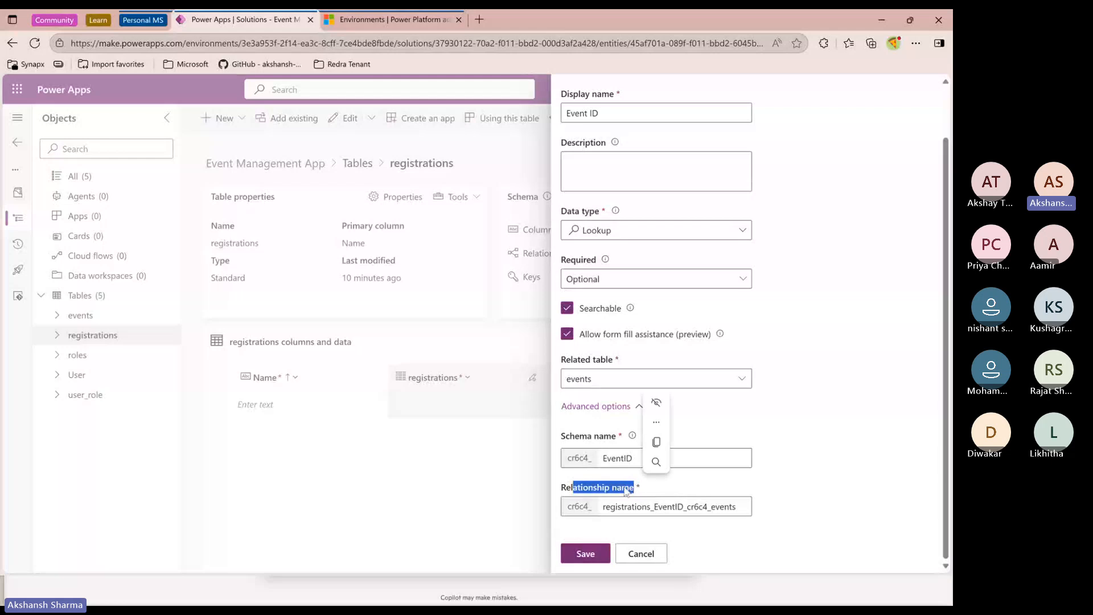
pyautogui.click(626, 491)
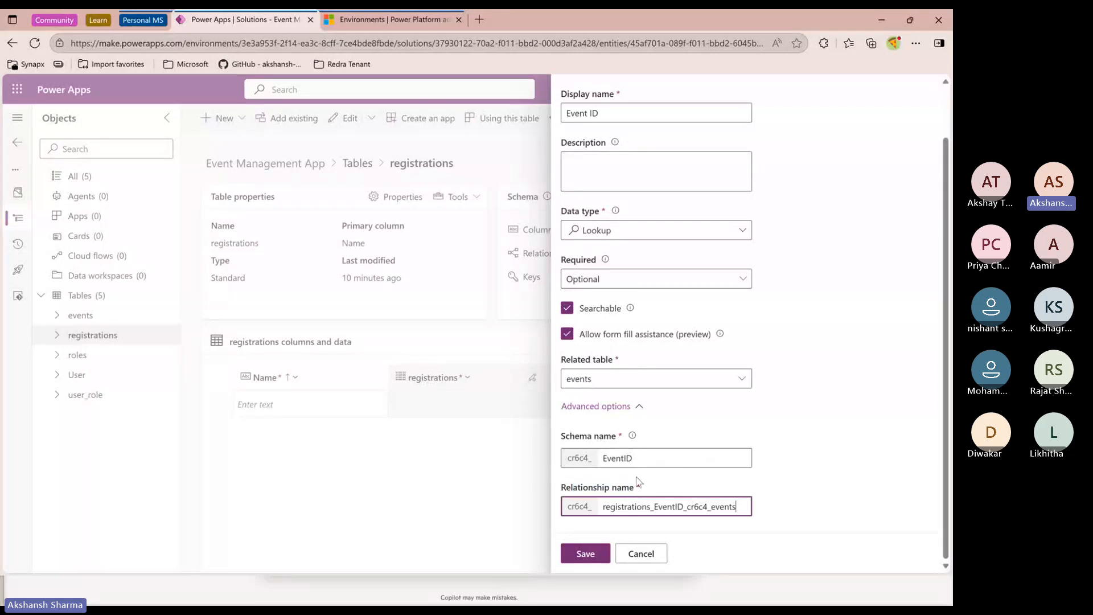
pyautogui.click(637, 479)
pyautogui.scroll(2, 780, 492)
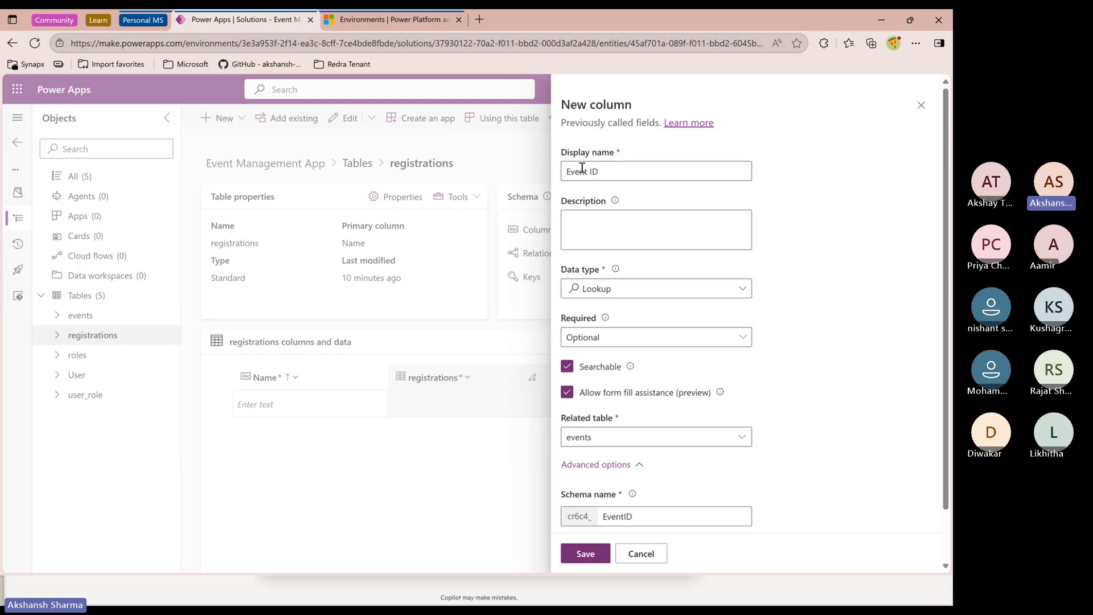
pyautogui.scroll(-1, 597, 501)
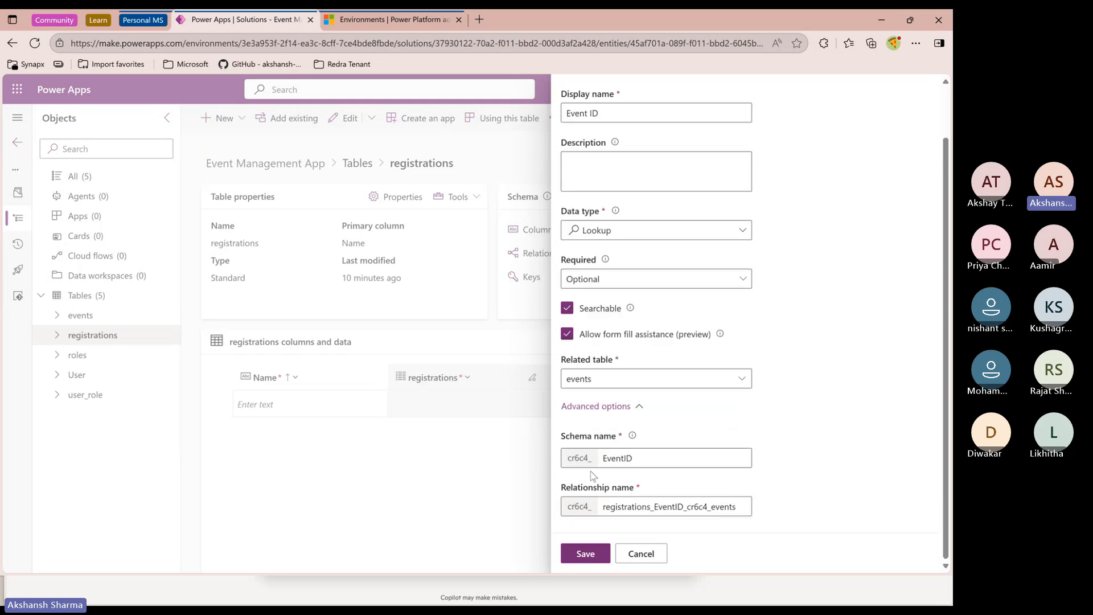
pyautogui.scroll(1, 592, 512)
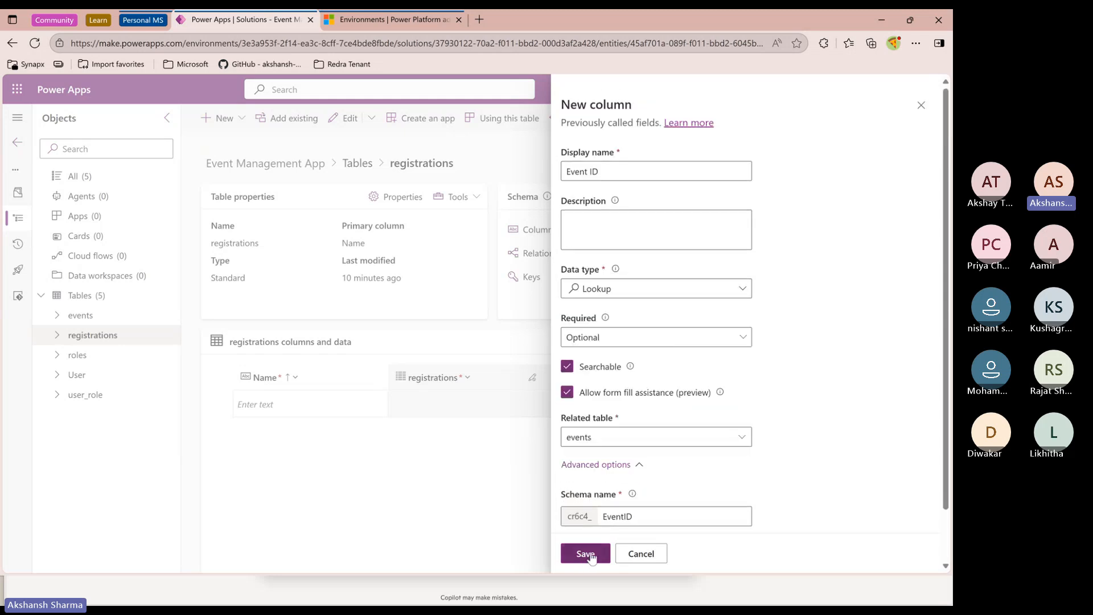
pyautogui.click(587, 554)
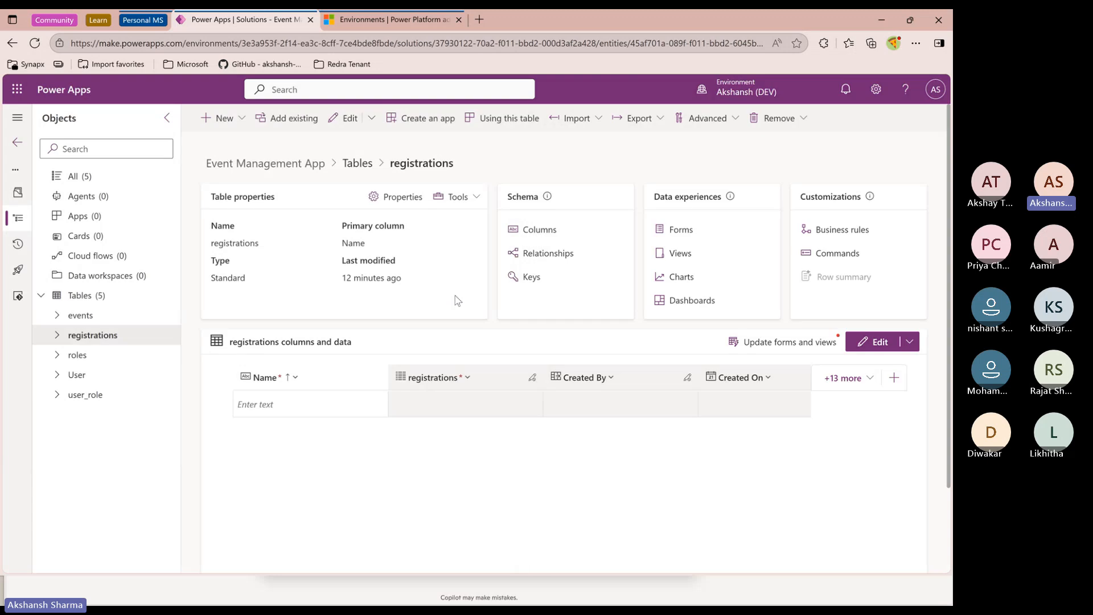
# Add another registrations column named Attendee ID with the Lookup data type
pyautogui.click(224, 118)
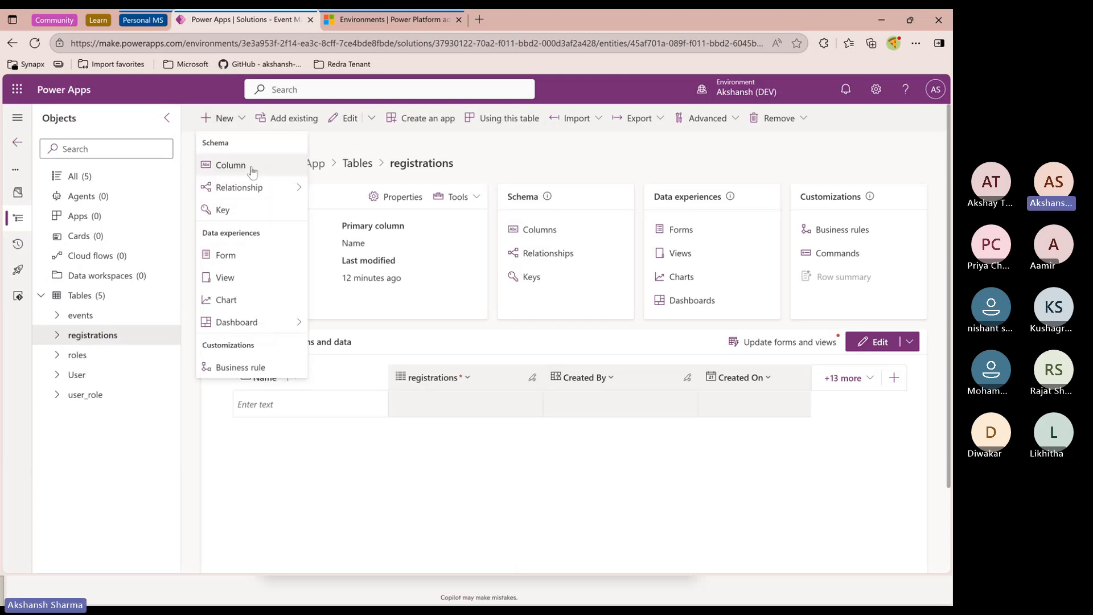
pyautogui.click(252, 172)
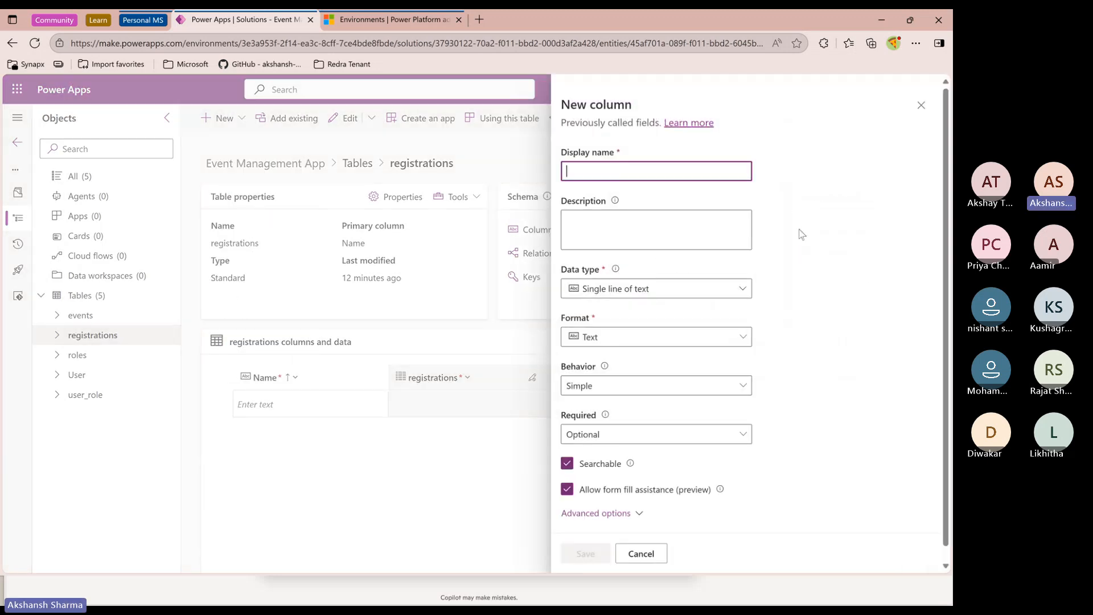
pyautogui.write('Attend')
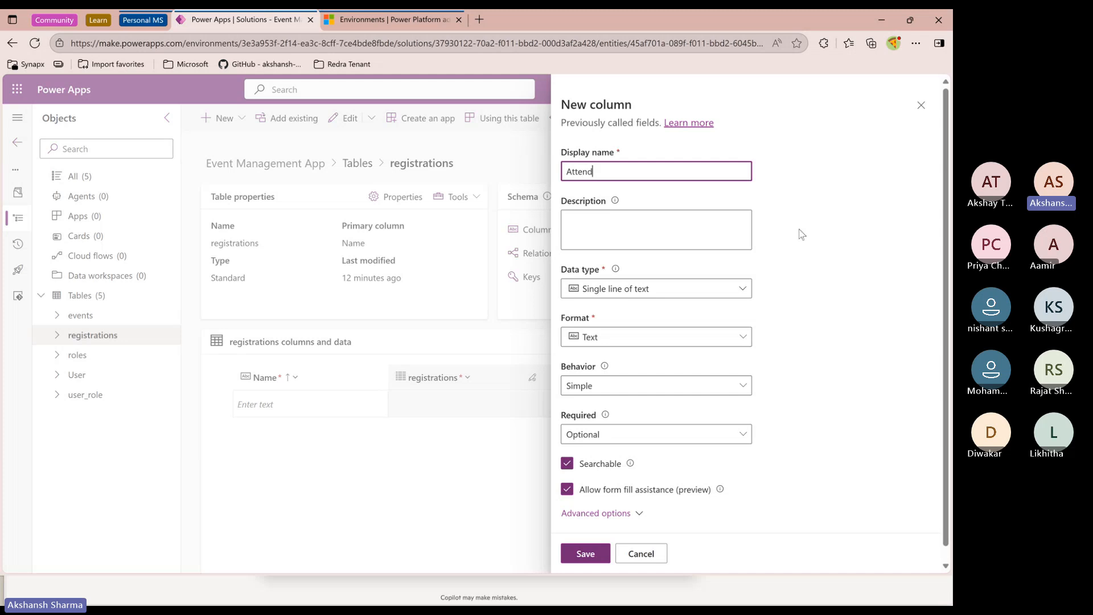
pyautogui.write('ee ID')
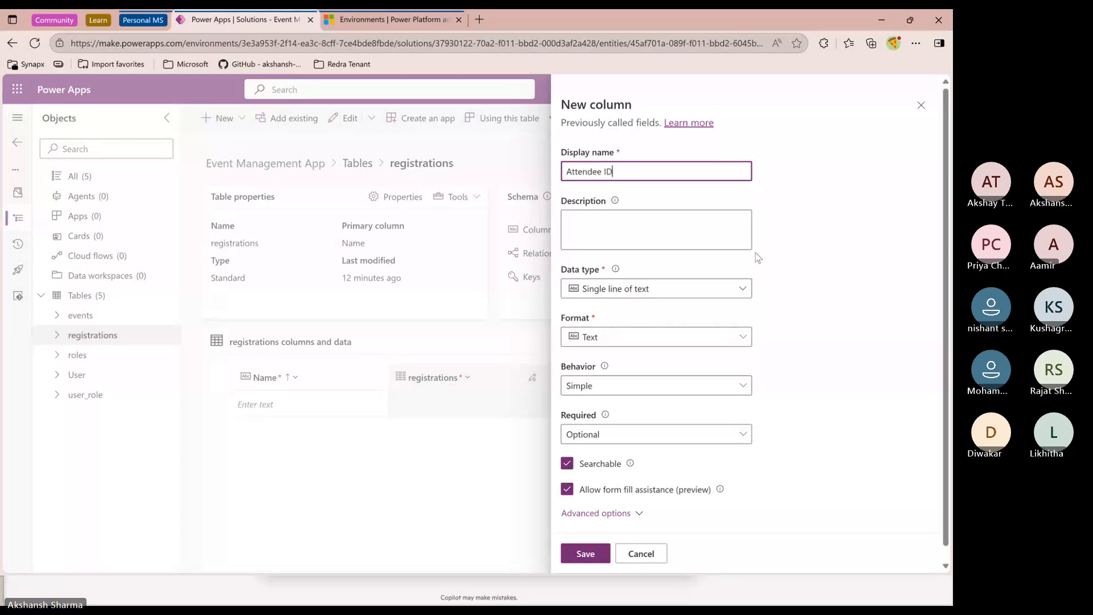
pyautogui.click(698, 291)
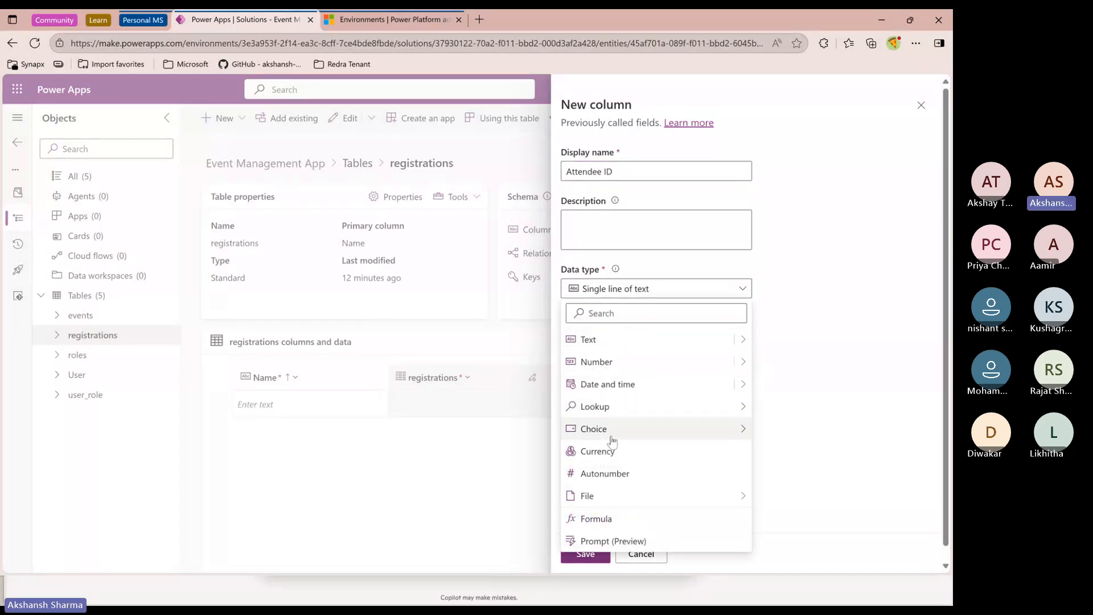
pyautogui.moveTo(612, 415)
pyautogui.click(785, 407)
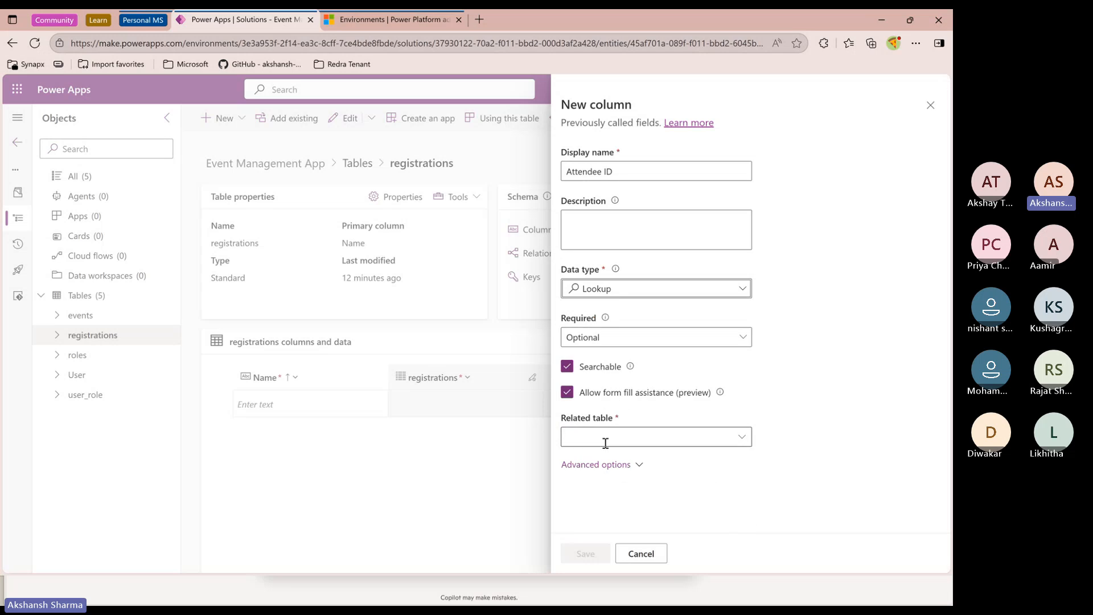
# Link the Attendee ID lookup to the User table and save the column
pyautogui.click(605, 442)
pyautogui.write('usr')
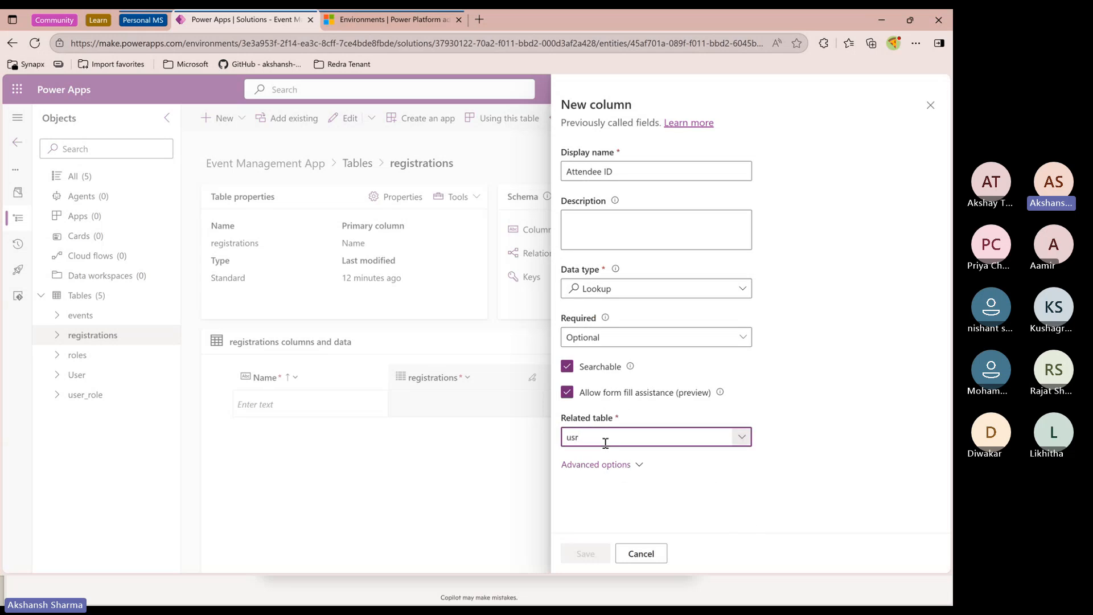
pyautogui.press('BackSpace')
pyautogui.press('BackSpace')
pyautogui.write('ser')
pyautogui.click(820, 472)
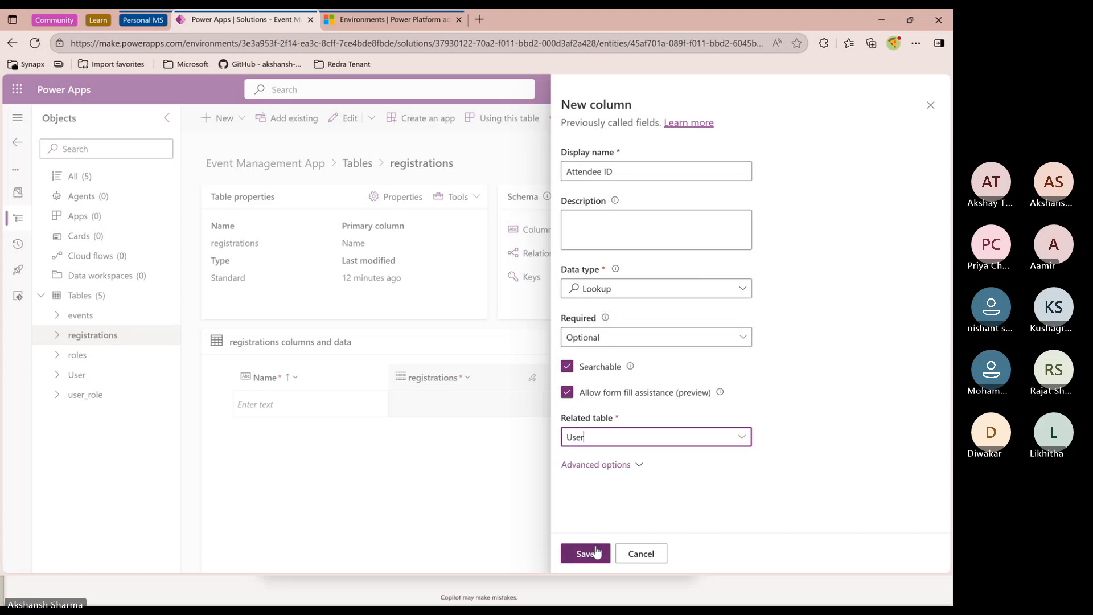
pyautogui.click(596, 552)
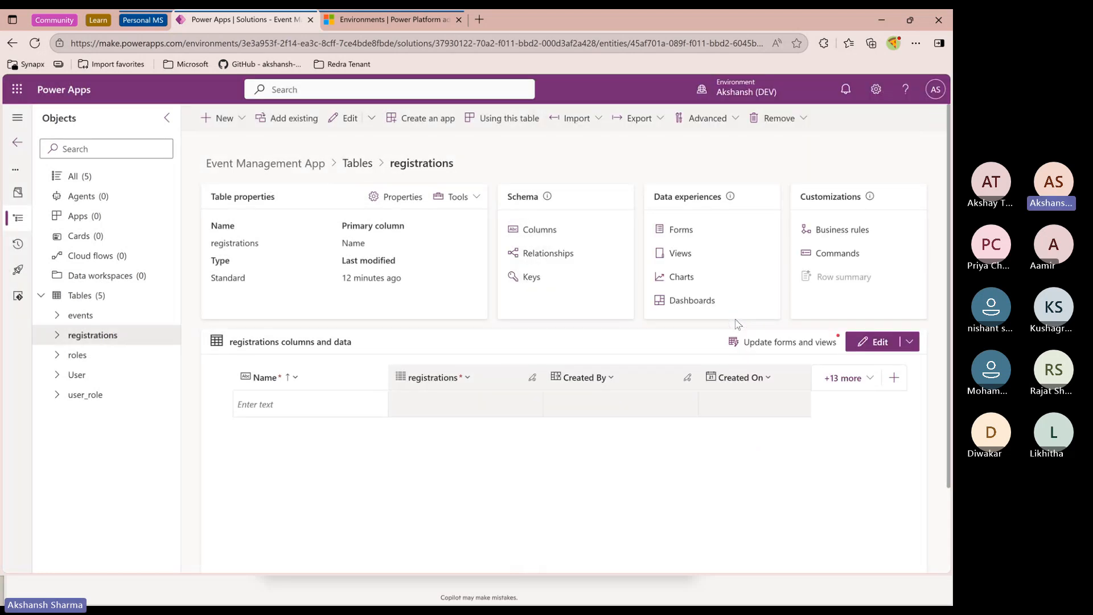
# Start a new registrations column and name it Registration Status
pyautogui.click(222, 118)
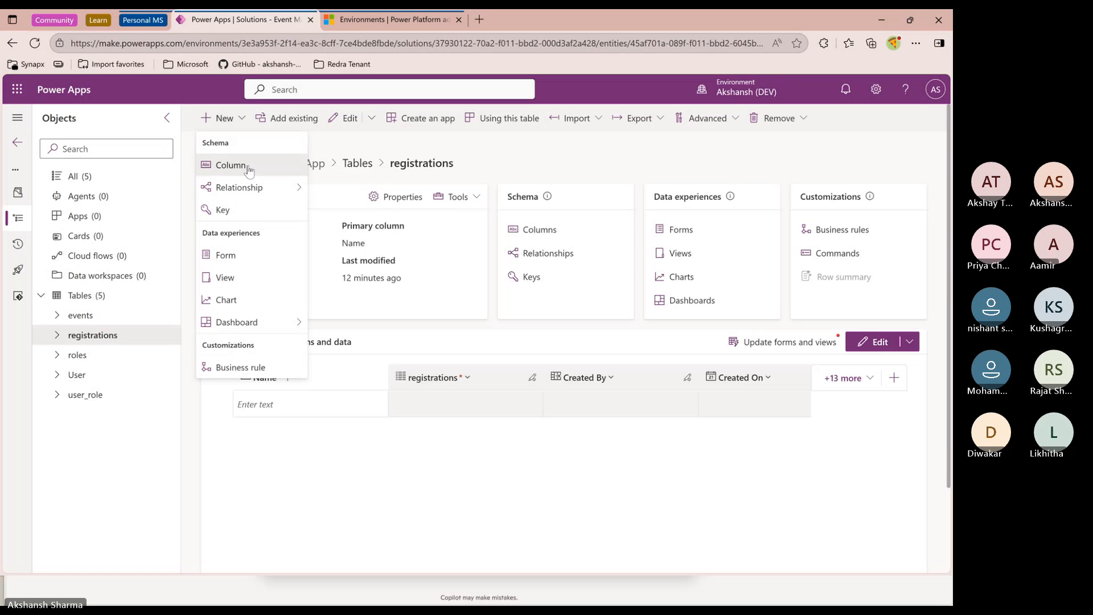
pyautogui.click(249, 169)
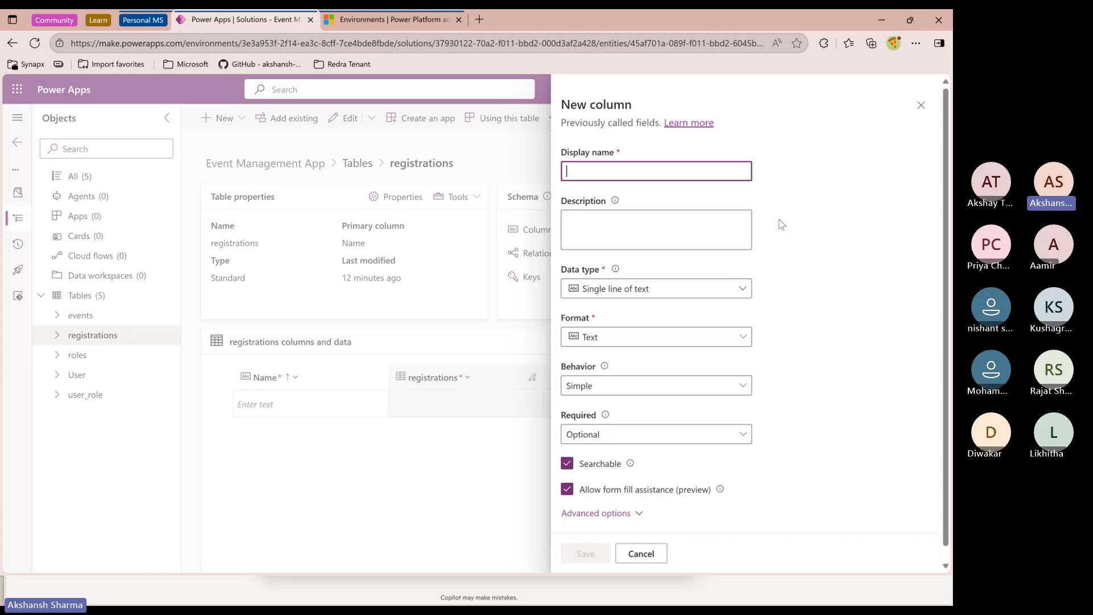
pyautogui.write('RE')
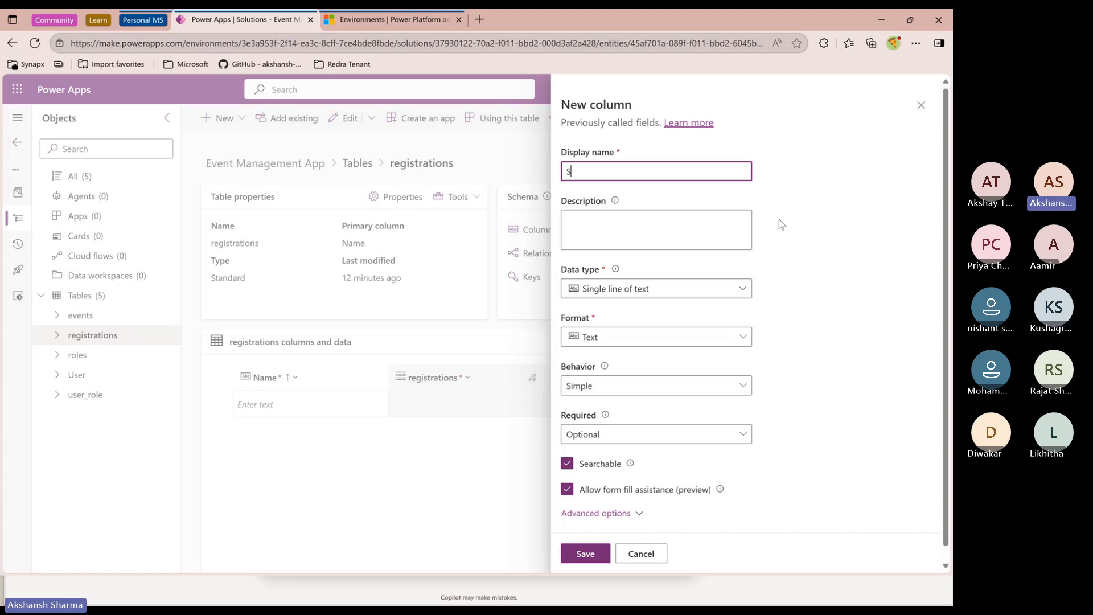
pyautogui.press('BackSpace')
pyautogui.press('BackSpace')
pyautogui.write('RE')
pyautogui.press('BackSpace')
pyautogui.write('egistration Statui')
pyautogui.press('BackSpace')
pyautogui.write('s')
# Set the Registration Status data type to Choice and choose not to sync with a global choice
pyautogui.click(680, 301)
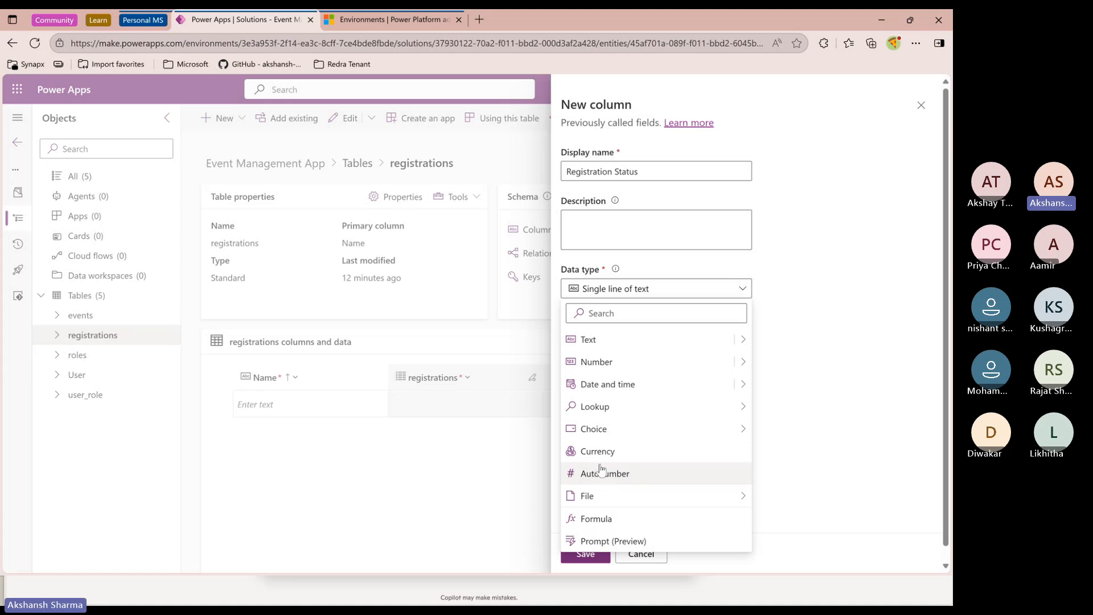
pyautogui.moveTo(598, 439)
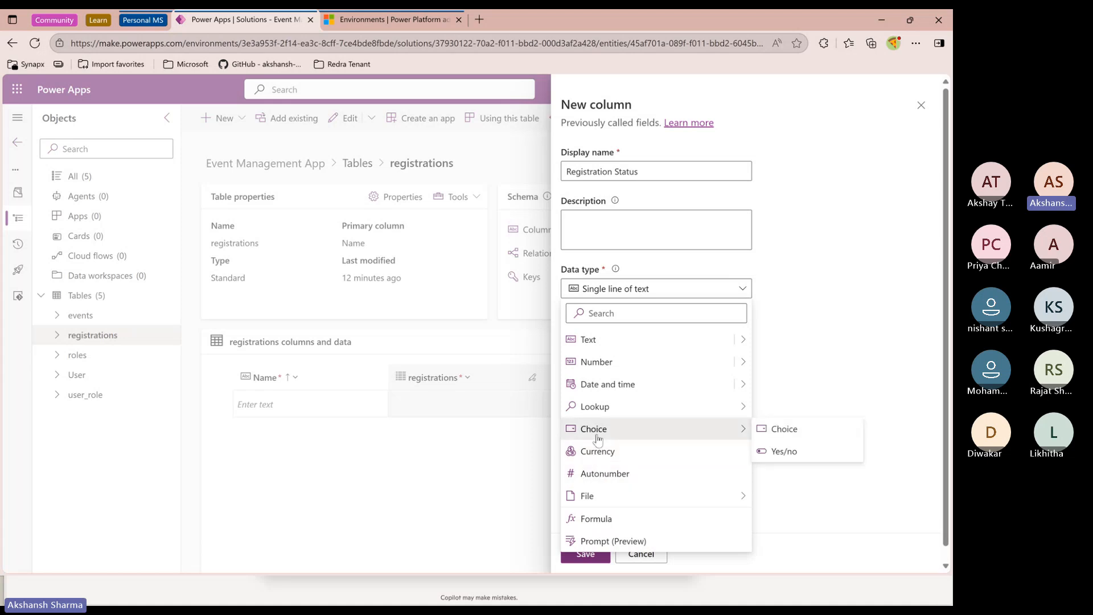
pyautogui.click(786, 431)
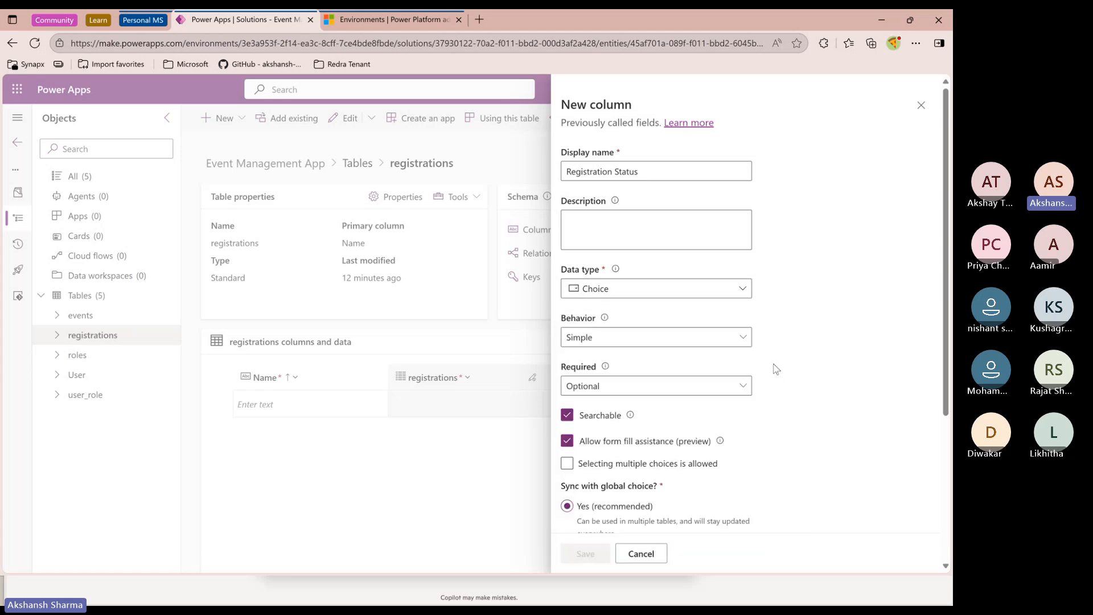
pyautogui.scroll(-3, 739, 434)
pyautogui.click(567, 365)
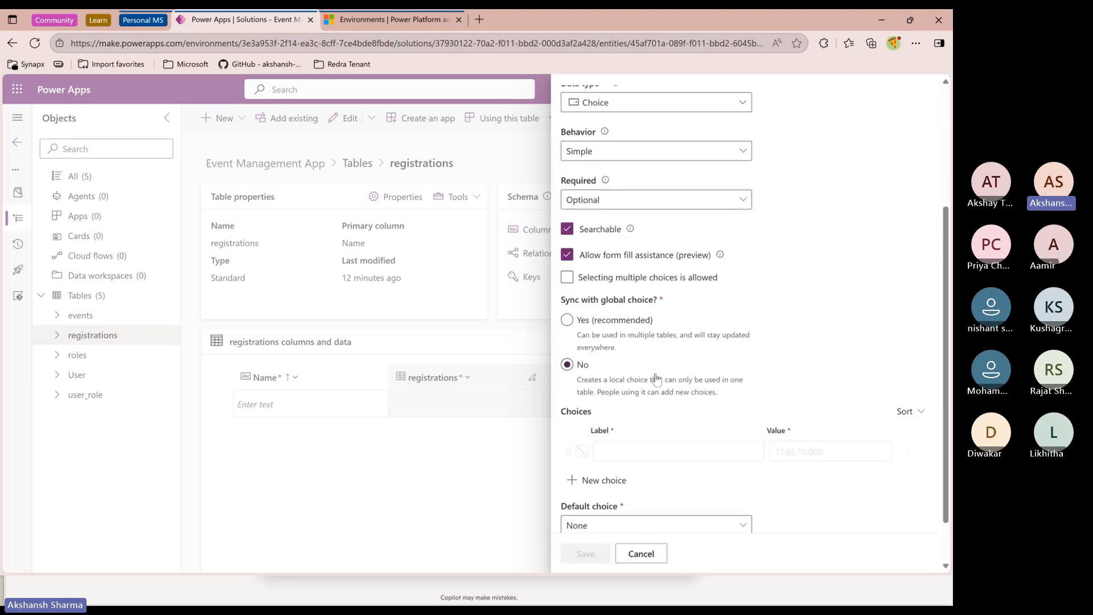
pyautogui.scroll(3, 690, 382)
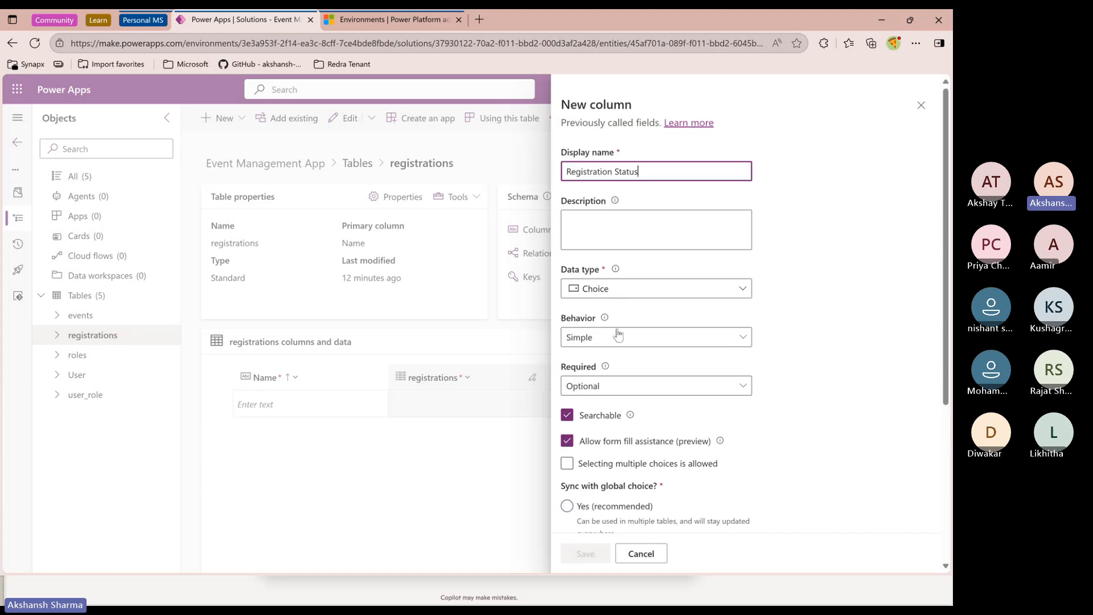
# Add two local choices to Registration Status, labelled Registered and Cancelled
pyautogui.click(586, 347)
pyautogui.click(592, 359)
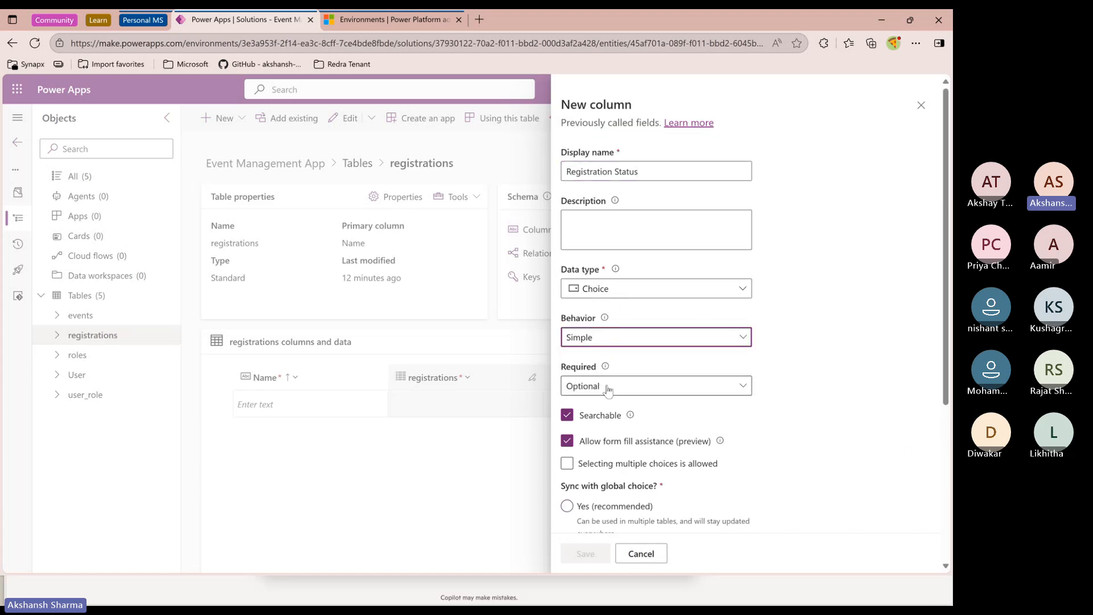
pyautogui.scroll(-1, 605, 393)
pyautogui.scroll(-2, 605, 393)
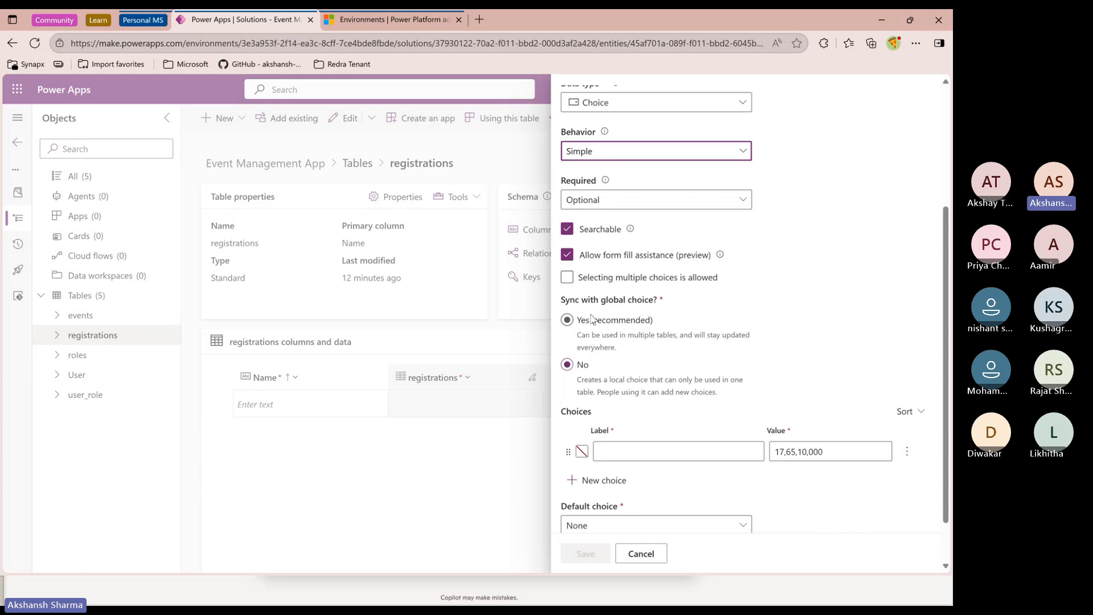
pyautogui.scroll(-1, 575, 254)
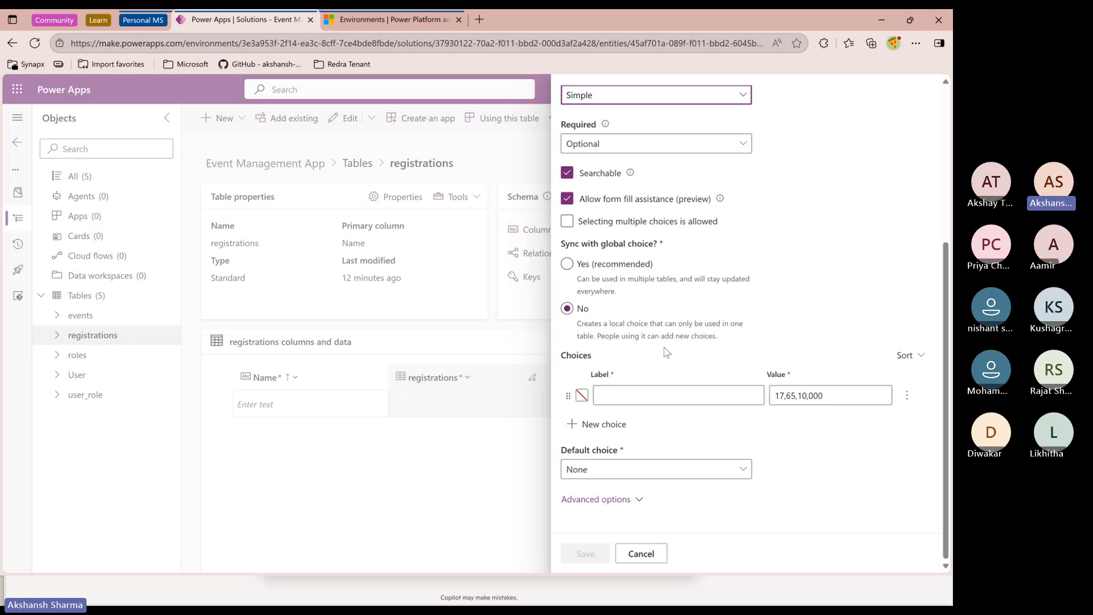
pyautogui.scroll(4, 664, 348)
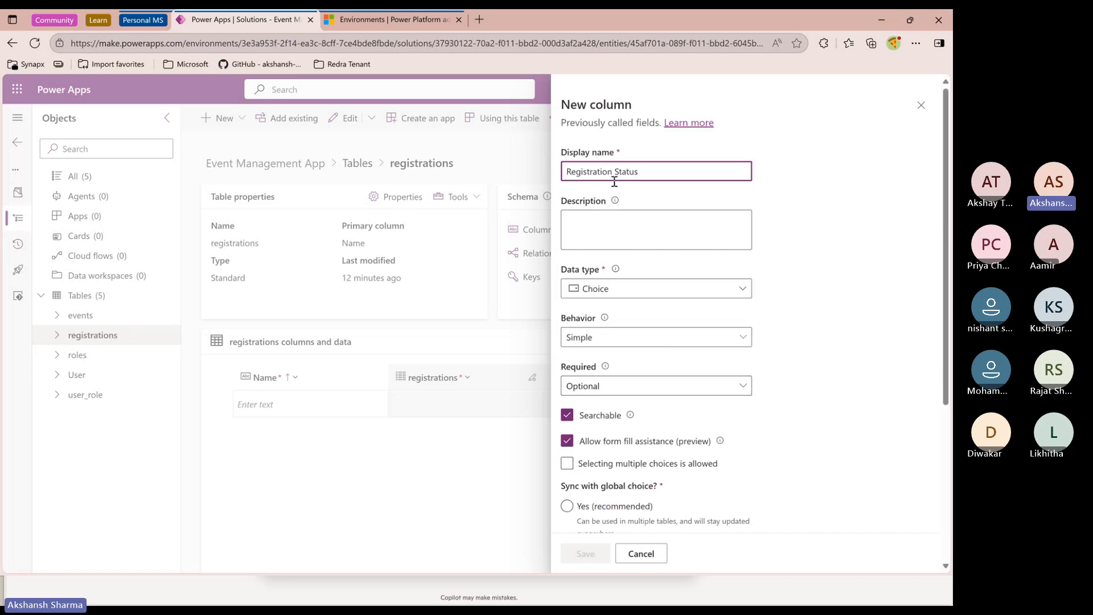
pyautogui.scroll(-4, 712, 418)
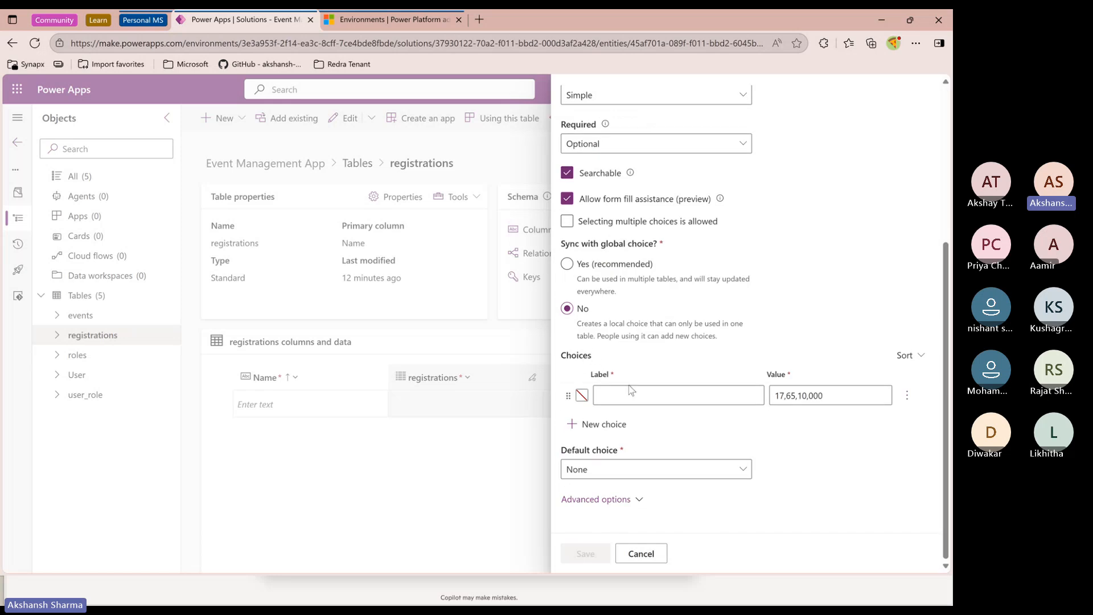
pyautogui.click(647, 393)
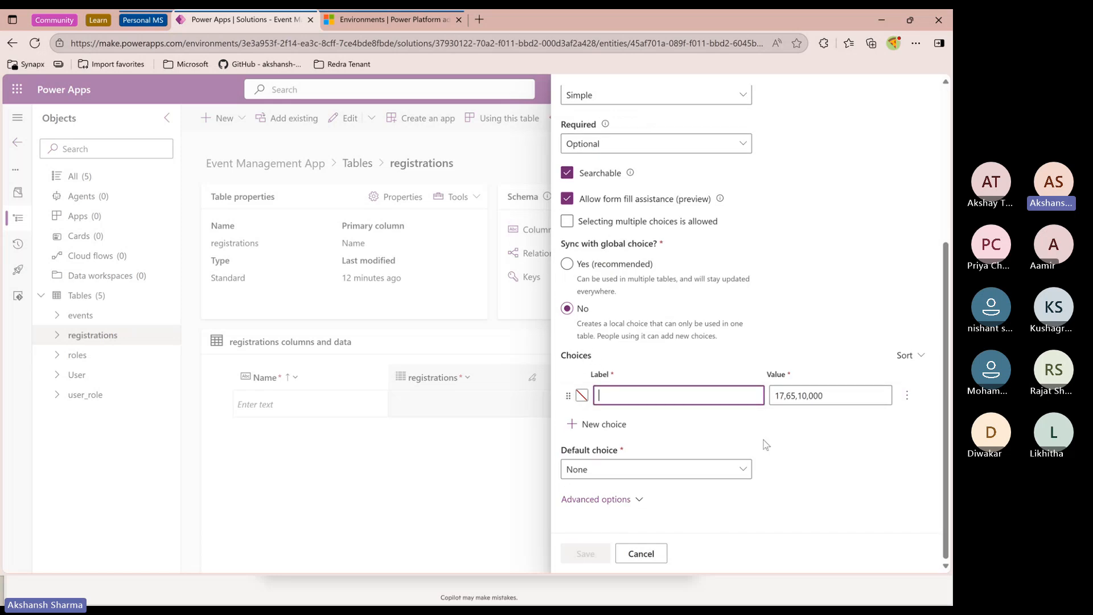
pyautogui.write('Registered')
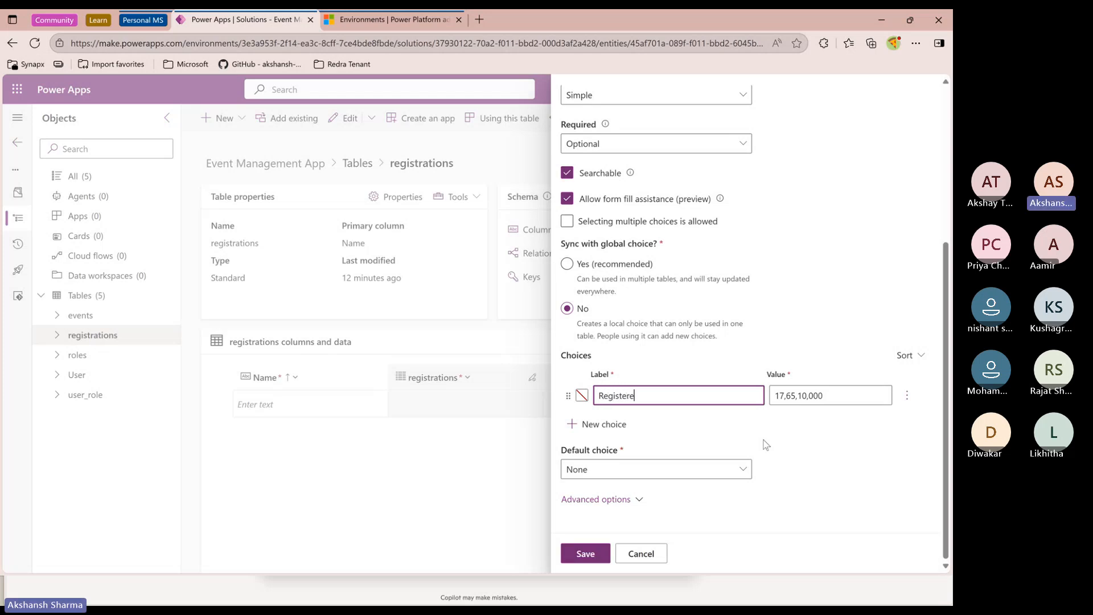
pyautogui.click(605, 424)
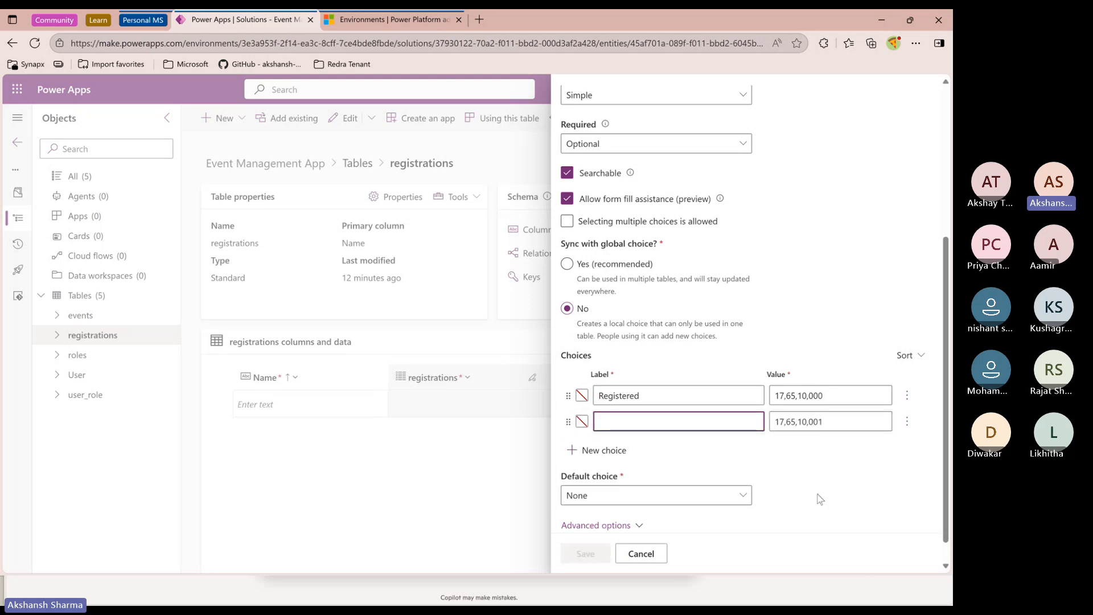
pyautogui.write('Cancelled')
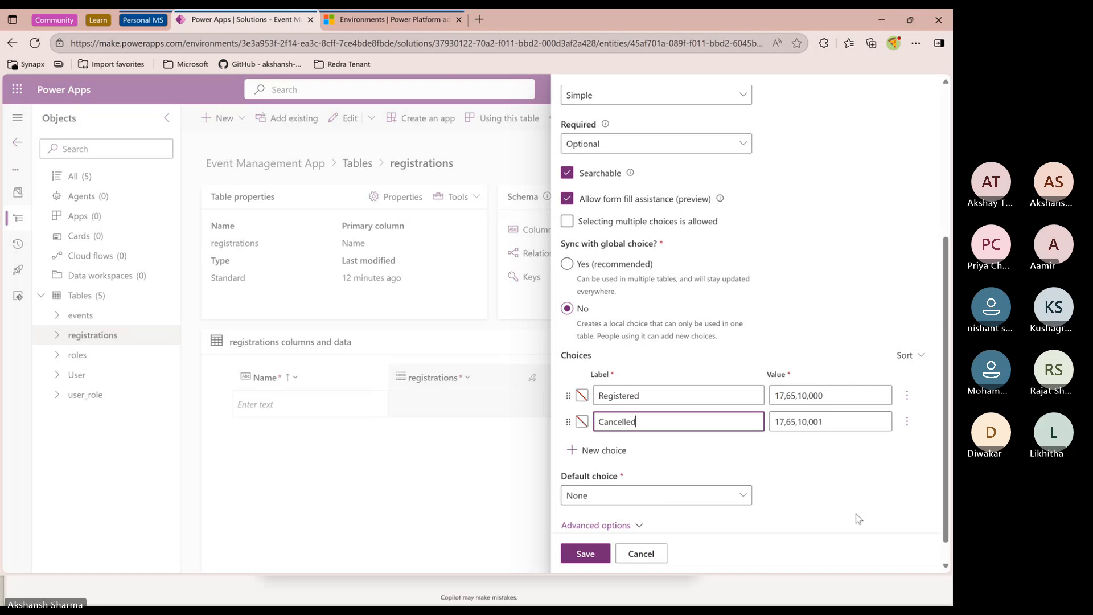
# Save the new Registration Status choice column
pyautogui.click(817, 480)
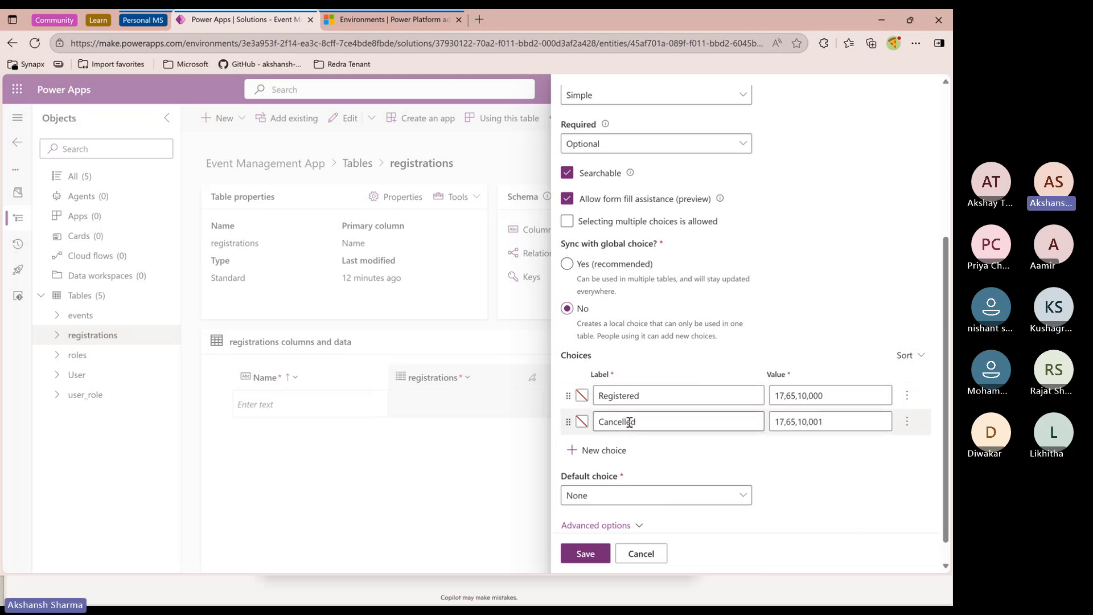
pyautogui.click(634, 396)
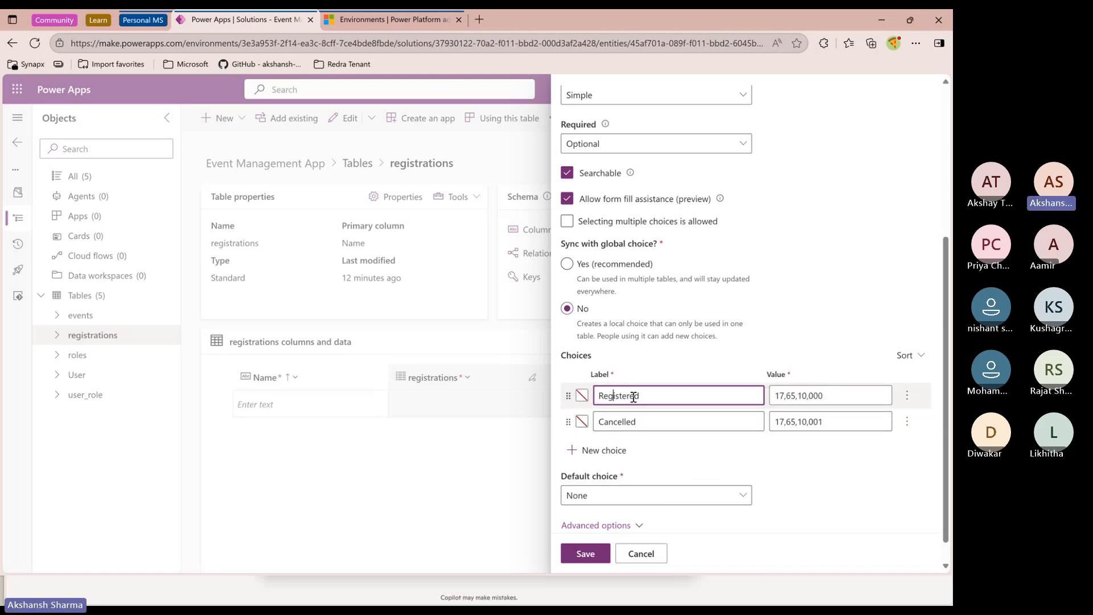
pyautogui.click(645, 421)
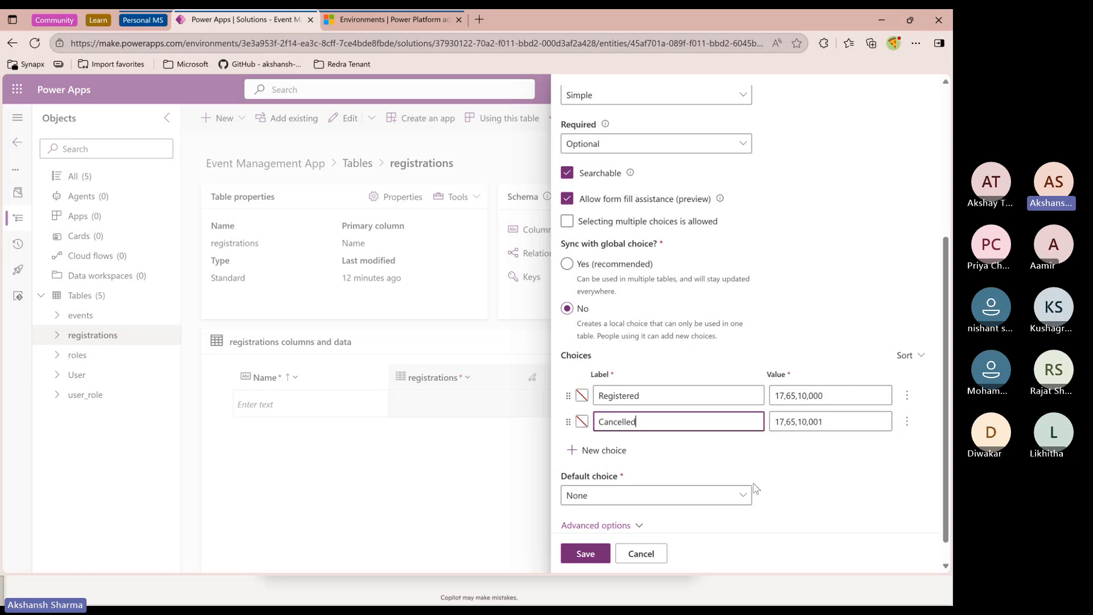
pyautogui.click(803, 485)
pyautogui.scroll(5, 691, 447)
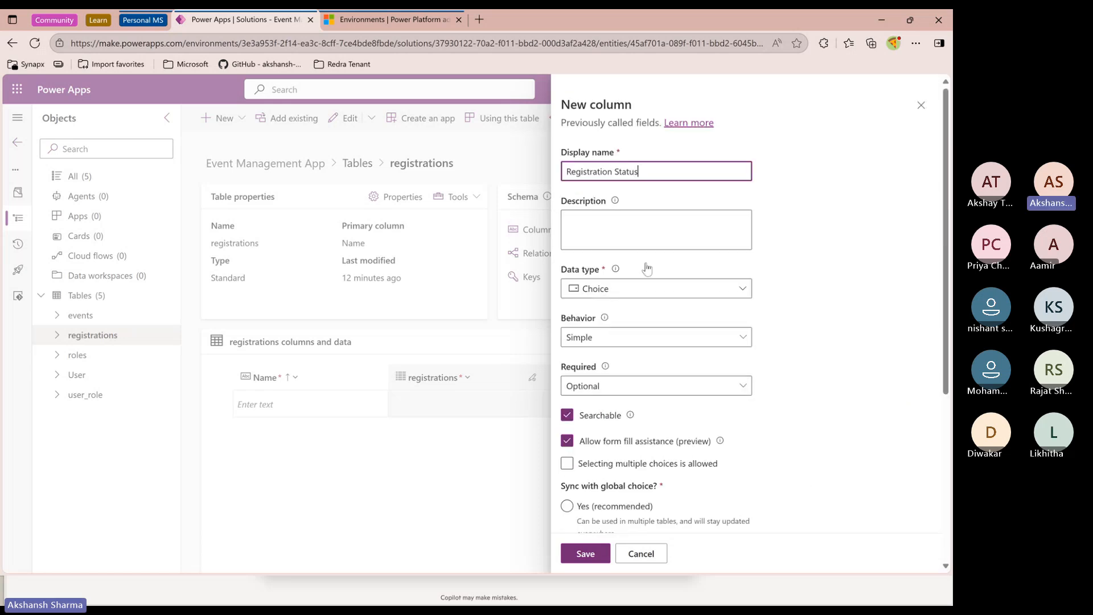
pyautogui.scroll(-5, 669, 383)
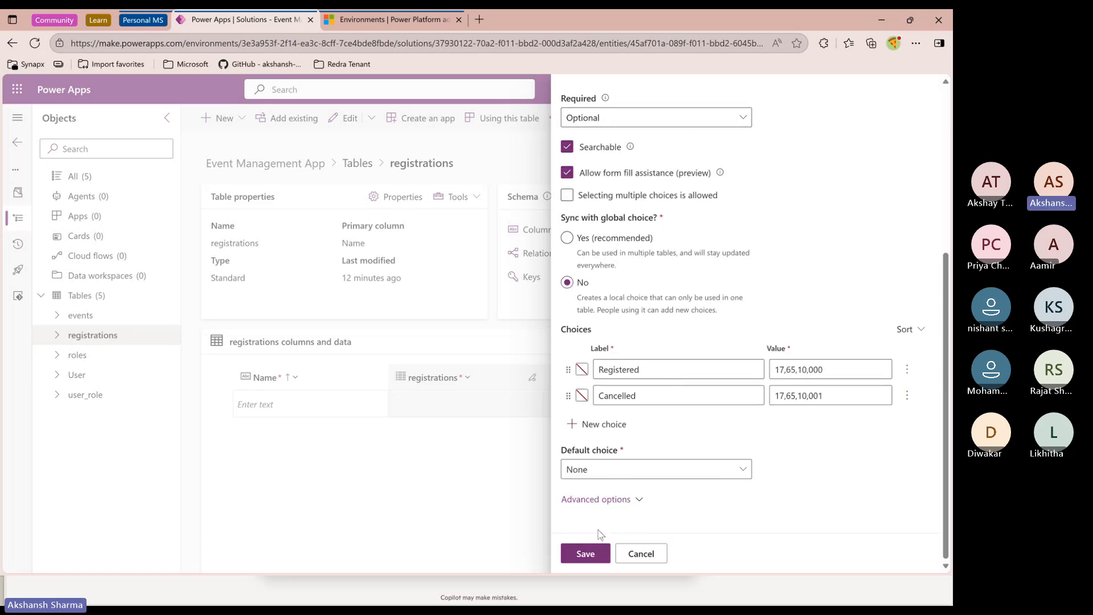
pyautogui.click(598, 547)
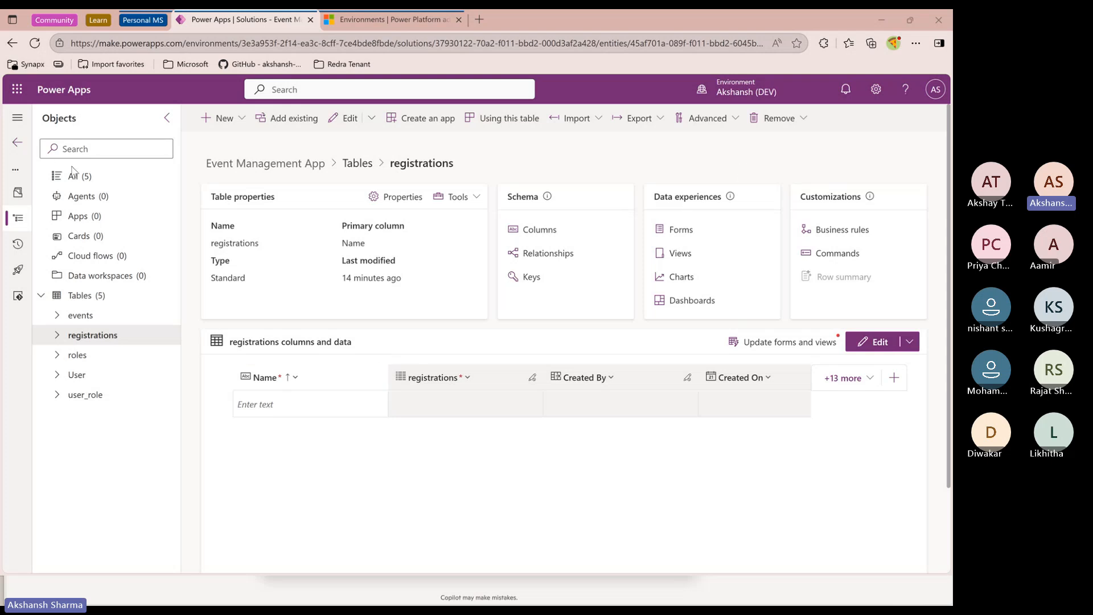
# Hide the registrations, Created By, Created On, Created By (Delegate) and Import Sequence Number columns from the registrations grid
pyautogui.click(848, 378)
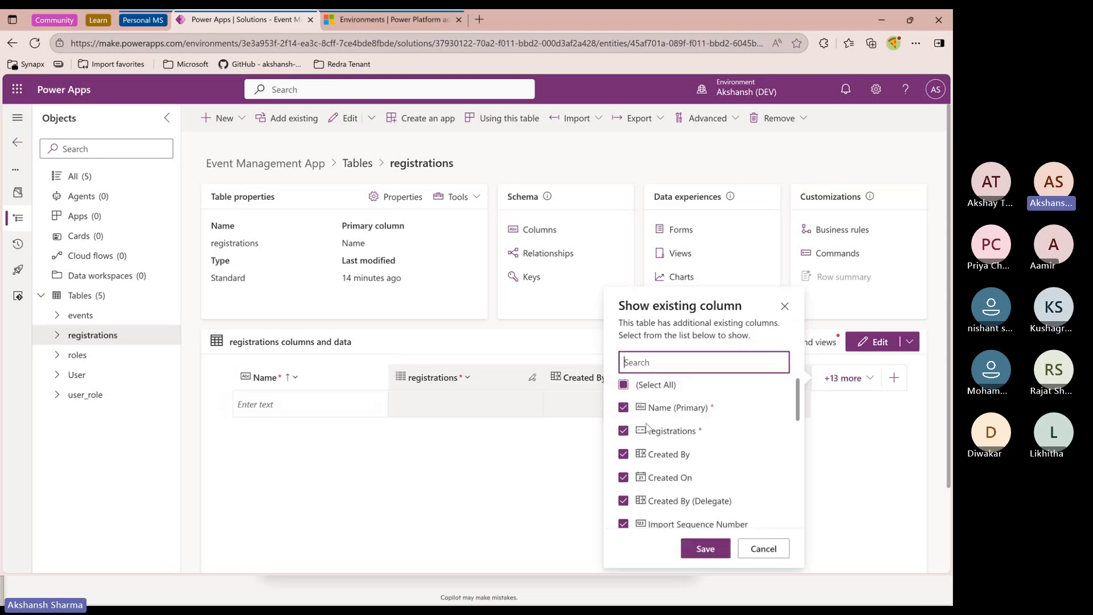
pyautogui.click(623, 430)
pyautogui.click(624, 454)
pyautogui.click(624, 477)
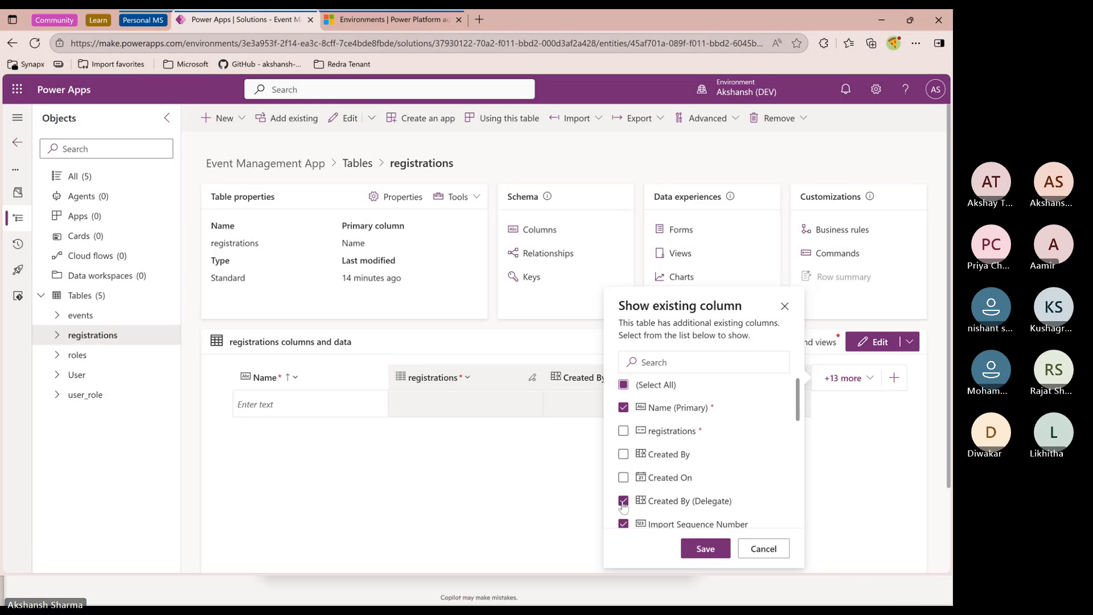
pyautogui.click(624, 501)
pyautogui.scroll(-1, 628, 502)
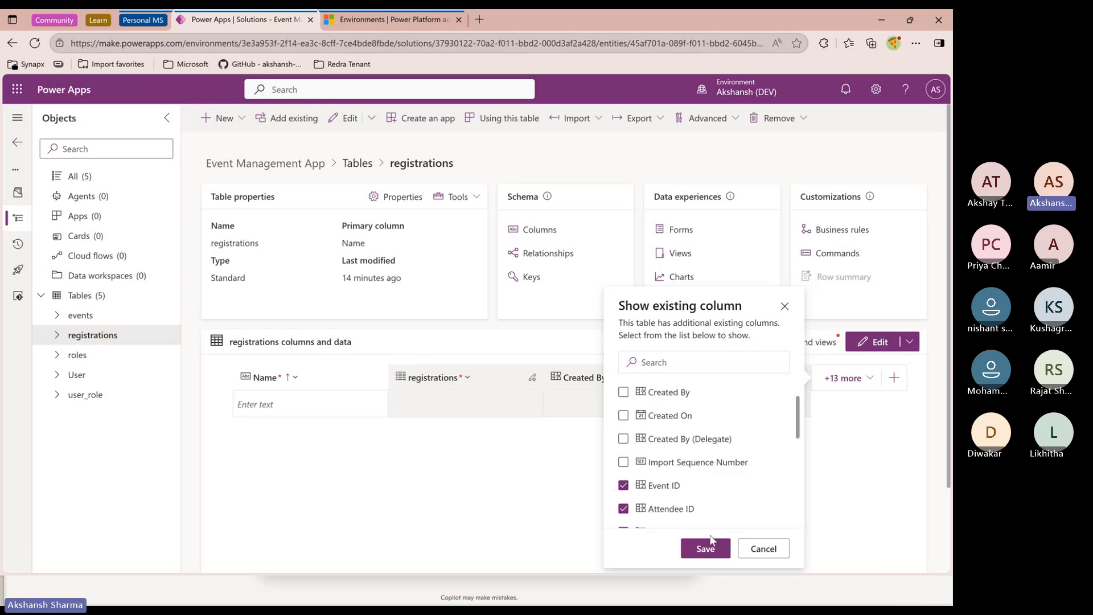
pyautogui.click(706, 541)
# Show the registrations column in the grid again
pyautogui.click(295, 378)
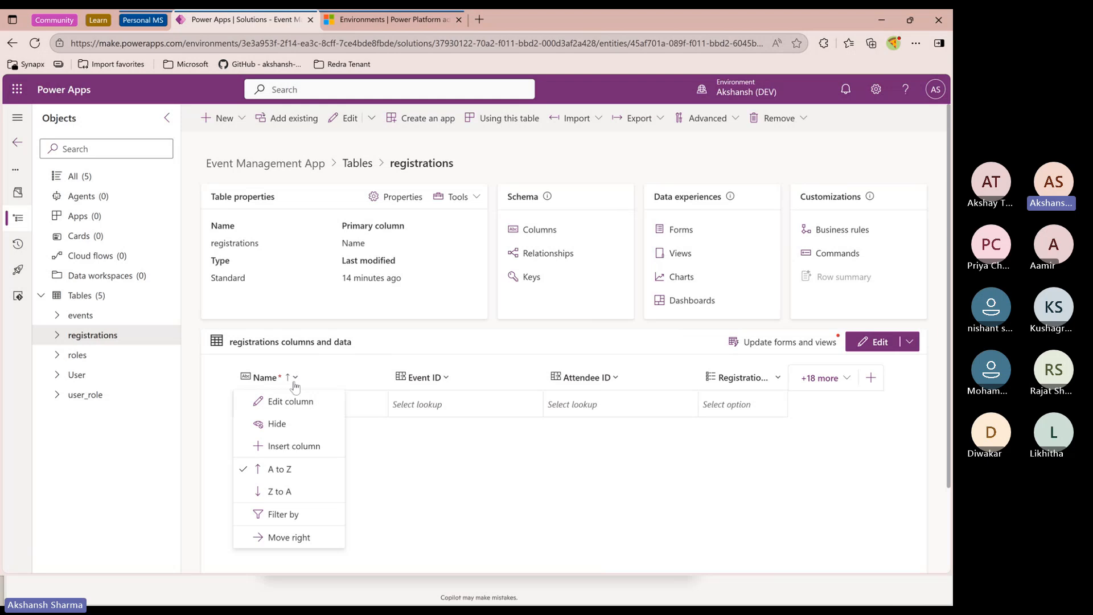
pyautogui.click(415, 454)
pyautogui.click(803, 382)
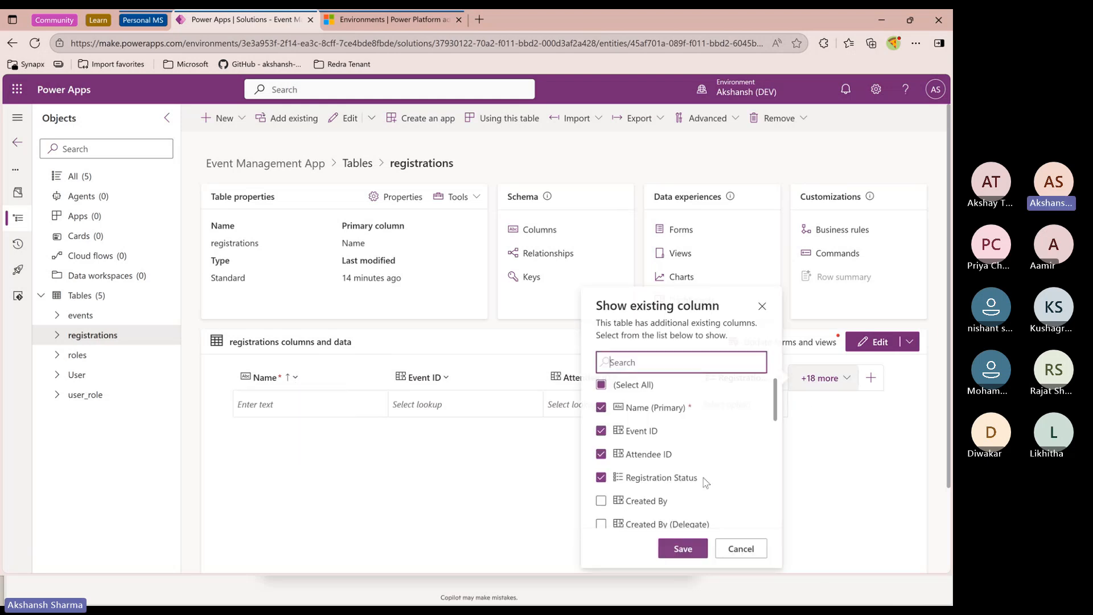
pyautogui.scroll(-2, 632, 431)
pyautogui.scroll(-5, 633, 435)
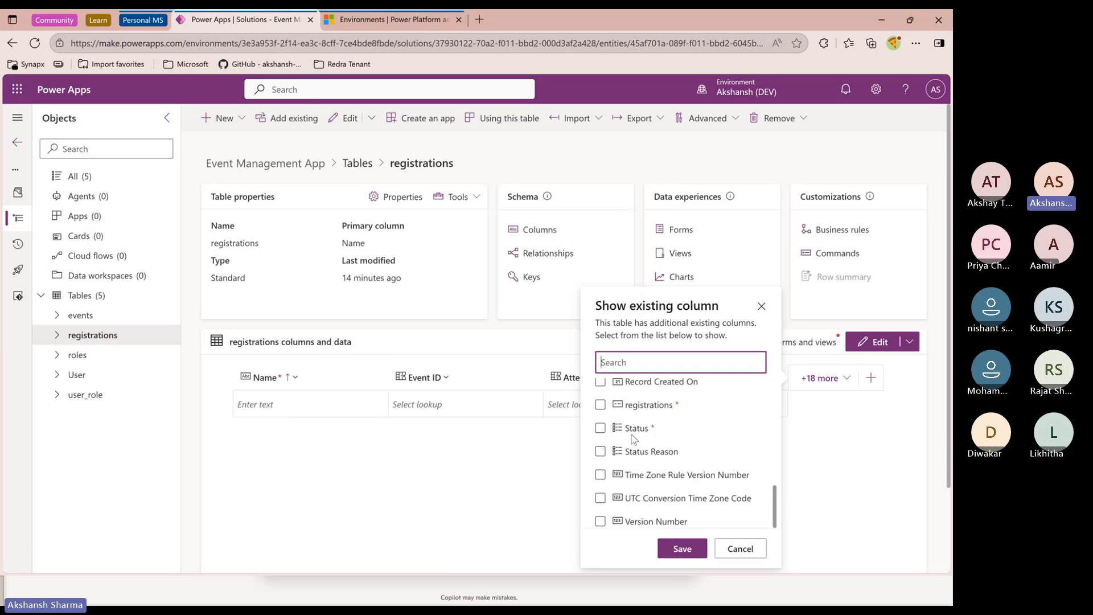
pyautogui.click(601, 404)
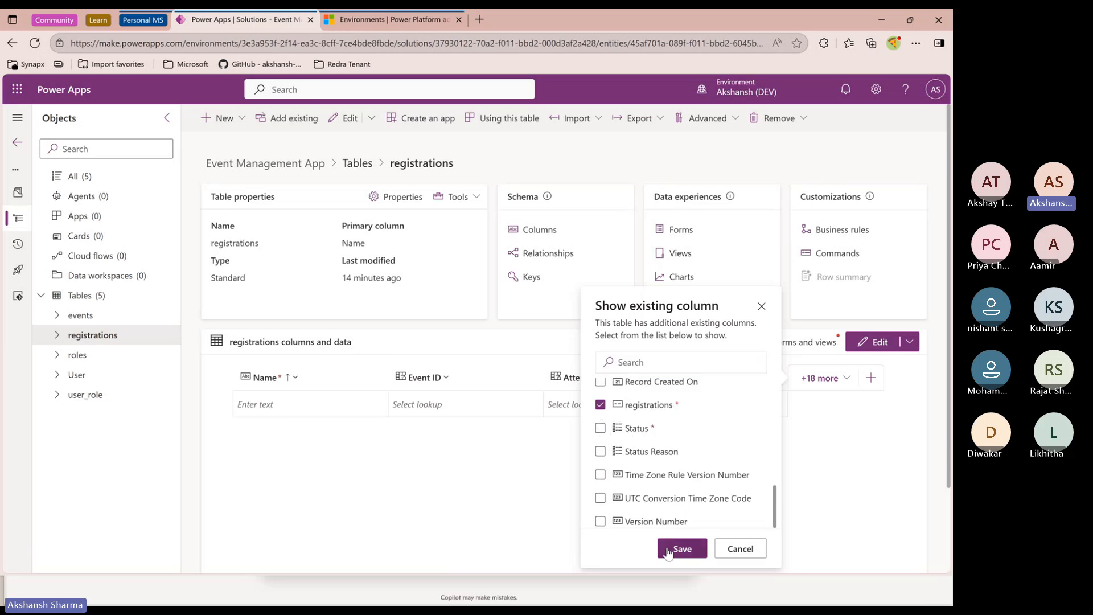
pyautogui.click(683, 548)
# Move the Event ID column before the registrations column and autofit the grid column widths
pyautogui.moveTo(801, 379); pyautogui.dragTo(609, 377)
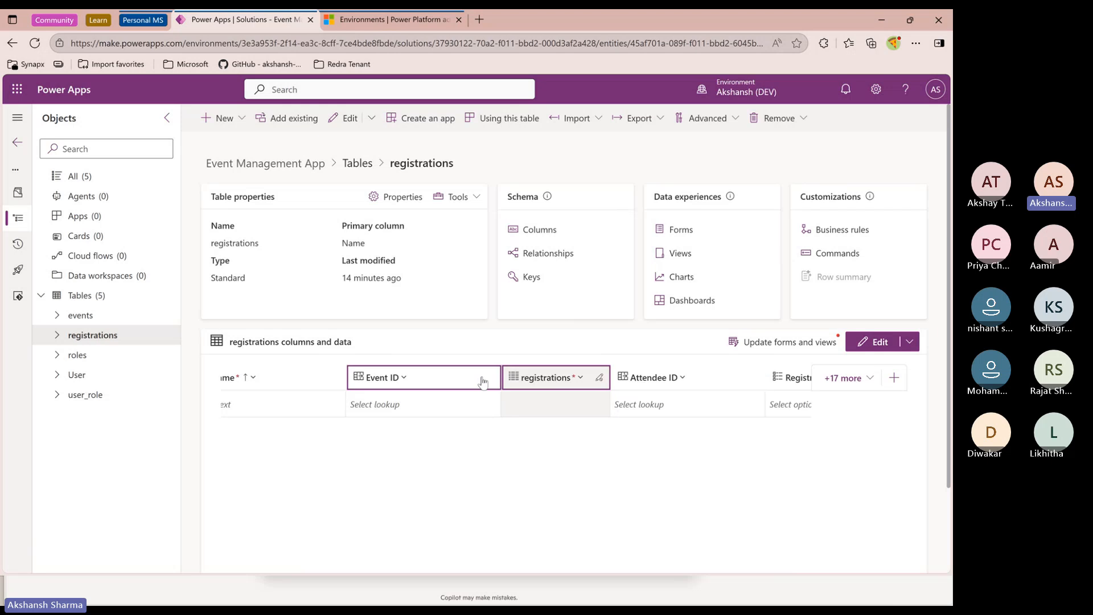
pyautogui.doubleClick(499, 374)
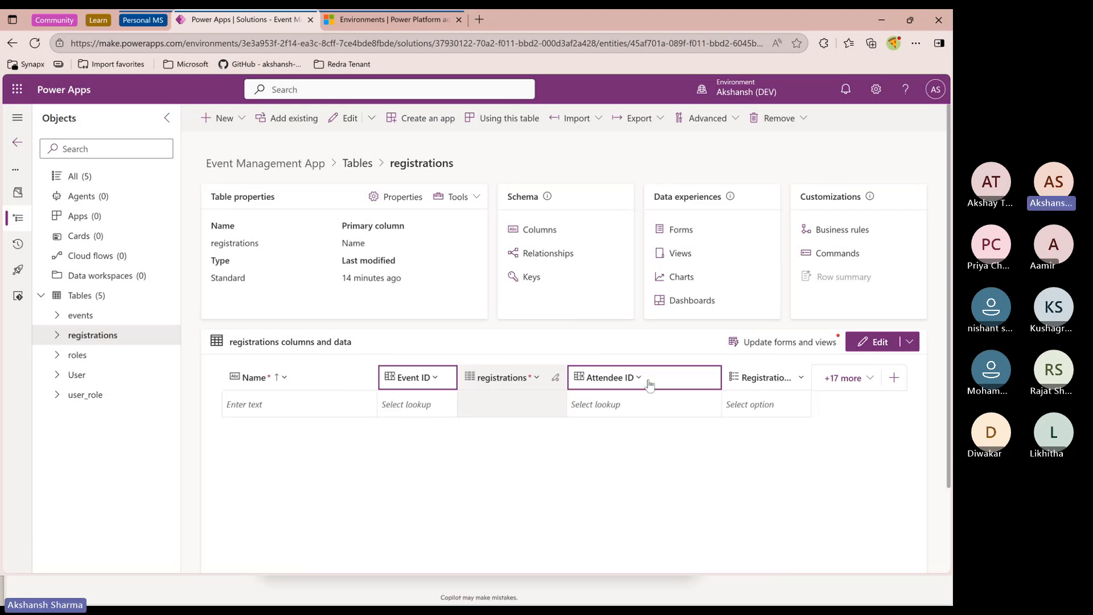
pyautogui.doubleClick(719, 374)
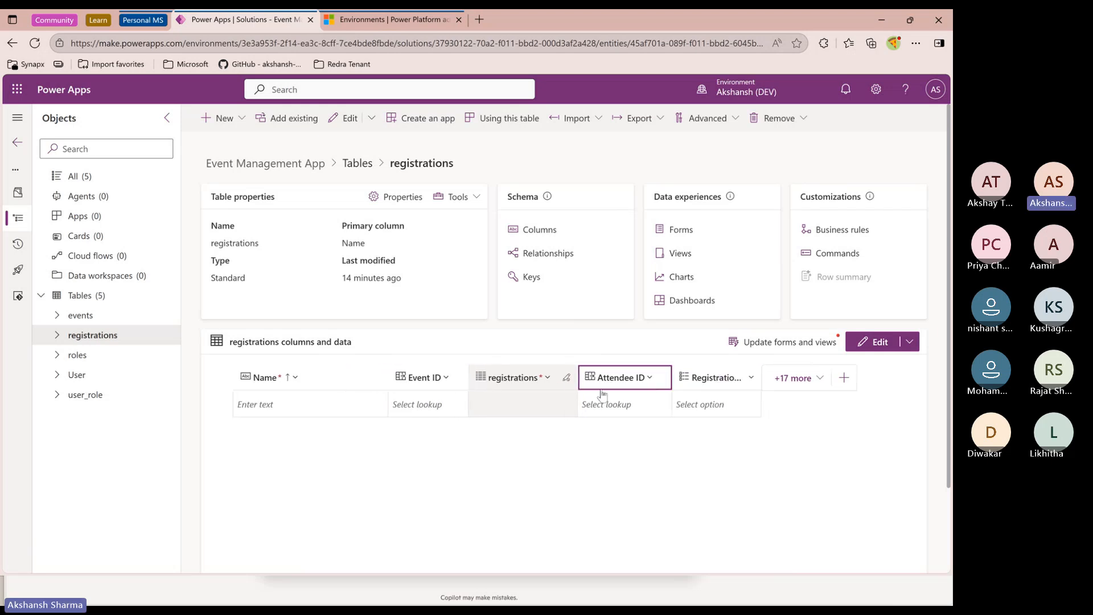
pyautogui.doubleClick(388, 379)
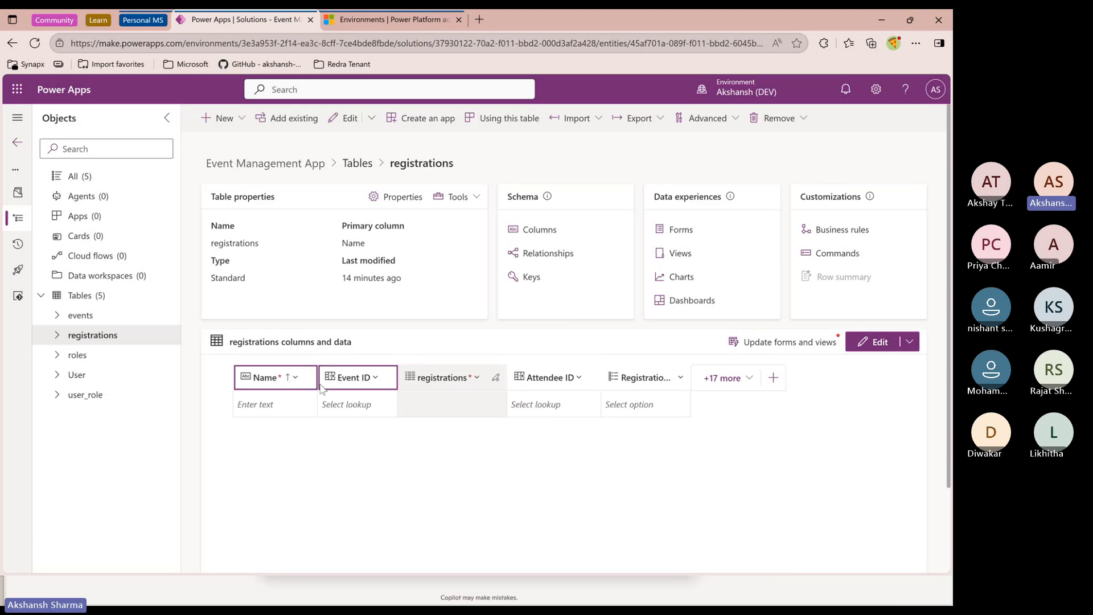
# Edit the primary Name column and change its data type to Autonumber
pyautogui.click(282, 378)
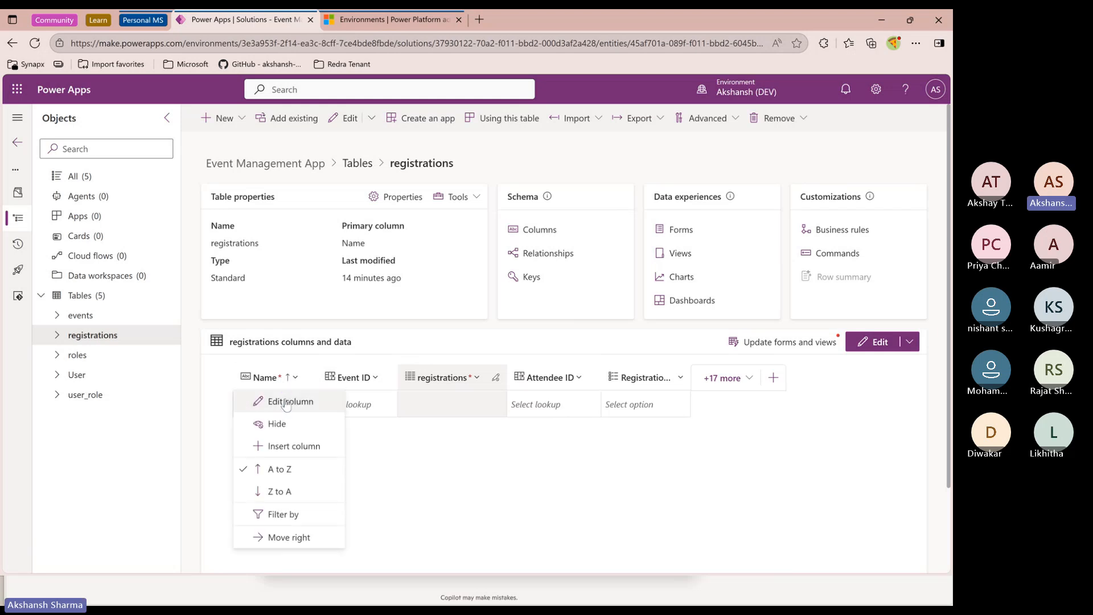
pyautogui.click(276, 400)
pyautogui.click(609, 292)
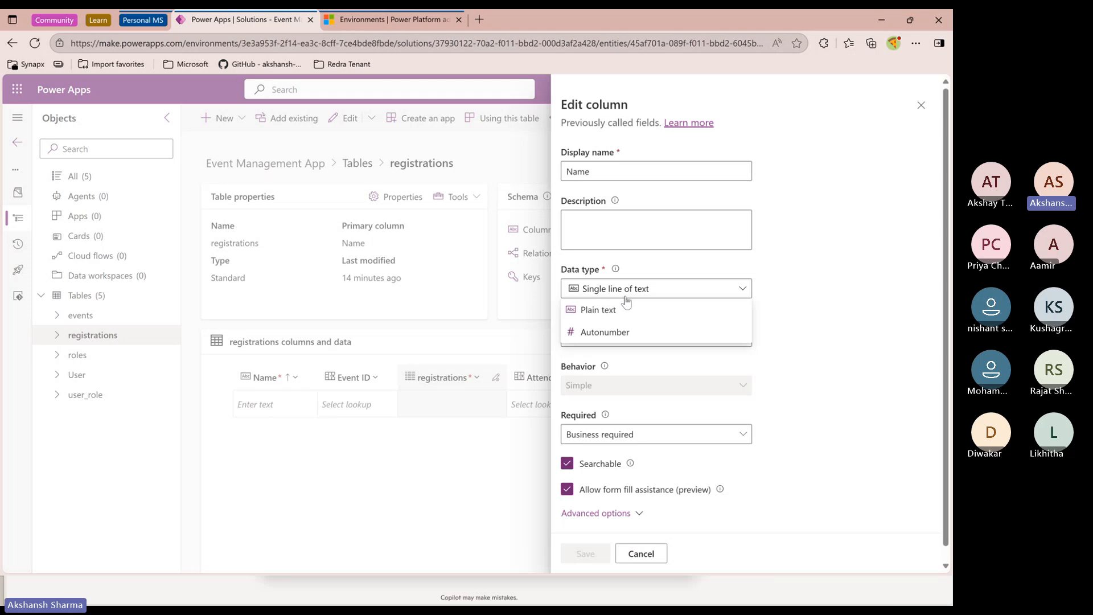
pyautogui.click(595, 337)
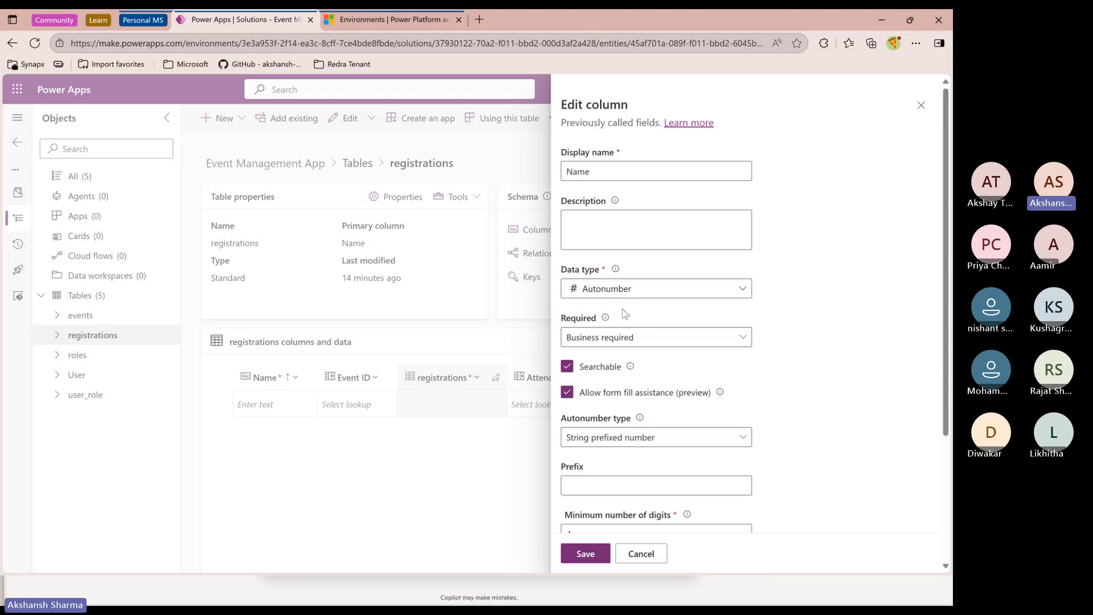
# Keep the Name column business required, set the autonumber prefix to R and the seed value to 100
pyautogui.click(632, 337)
pyautogui.click(616, 309)
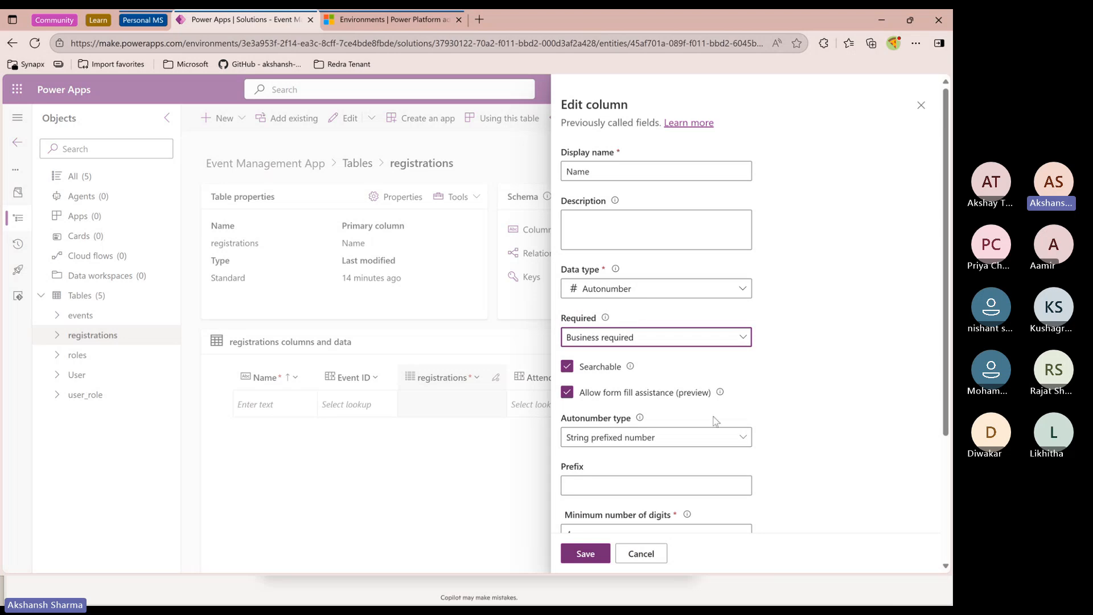
pyautogui.scroll(-2, 719, 423)
pyautogui.scroll(-1, 719, 423)
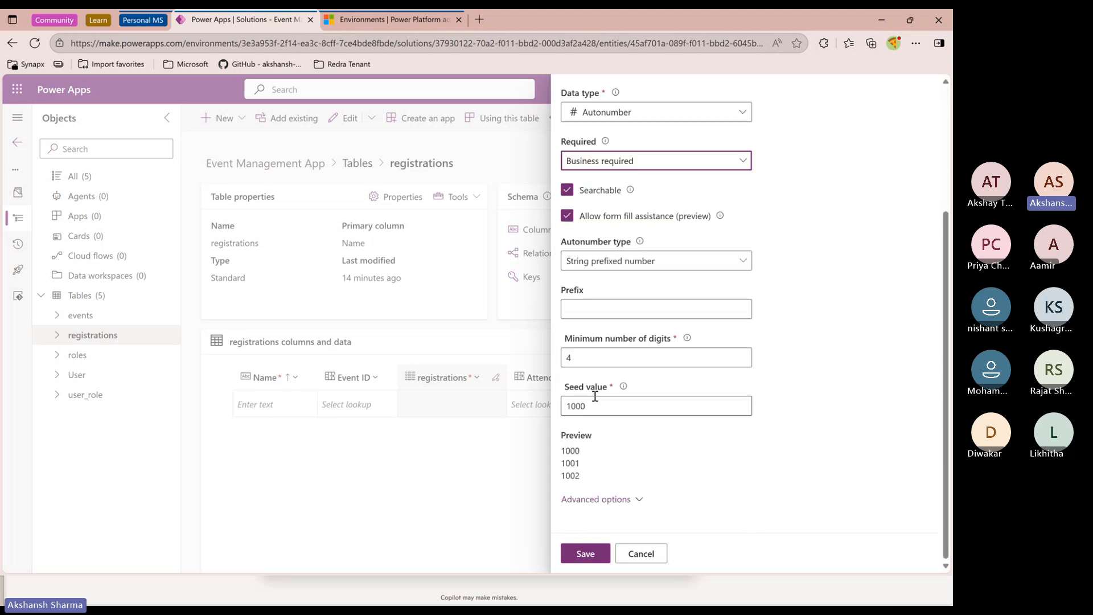
pyautogui.click(576, 317)
pyautogui.write('R')
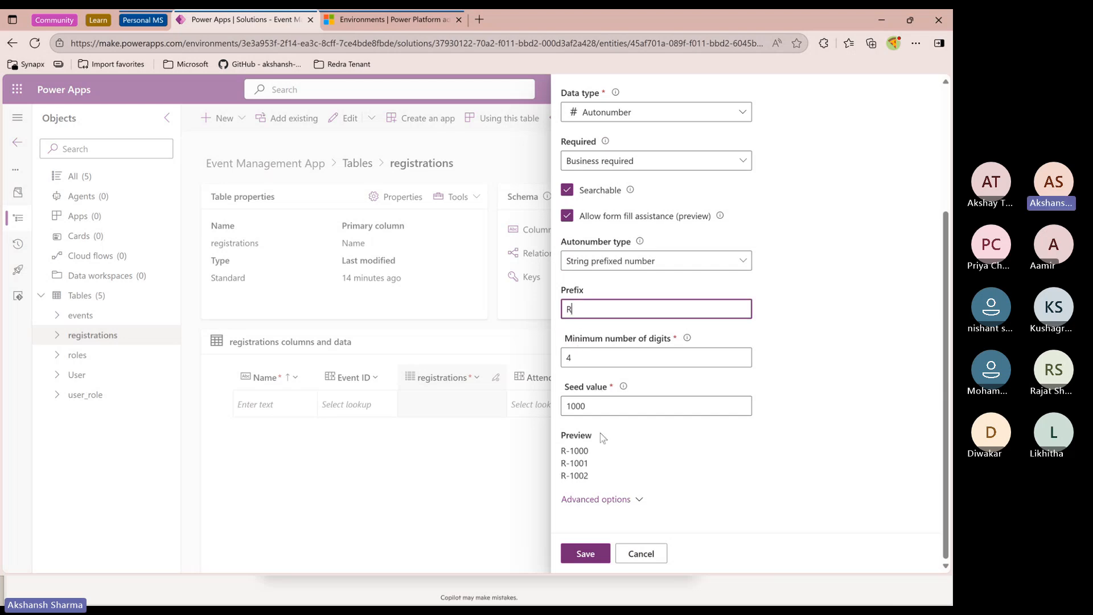
pyautogui.click(646, 412)
pyautogui.press('BackSpace')
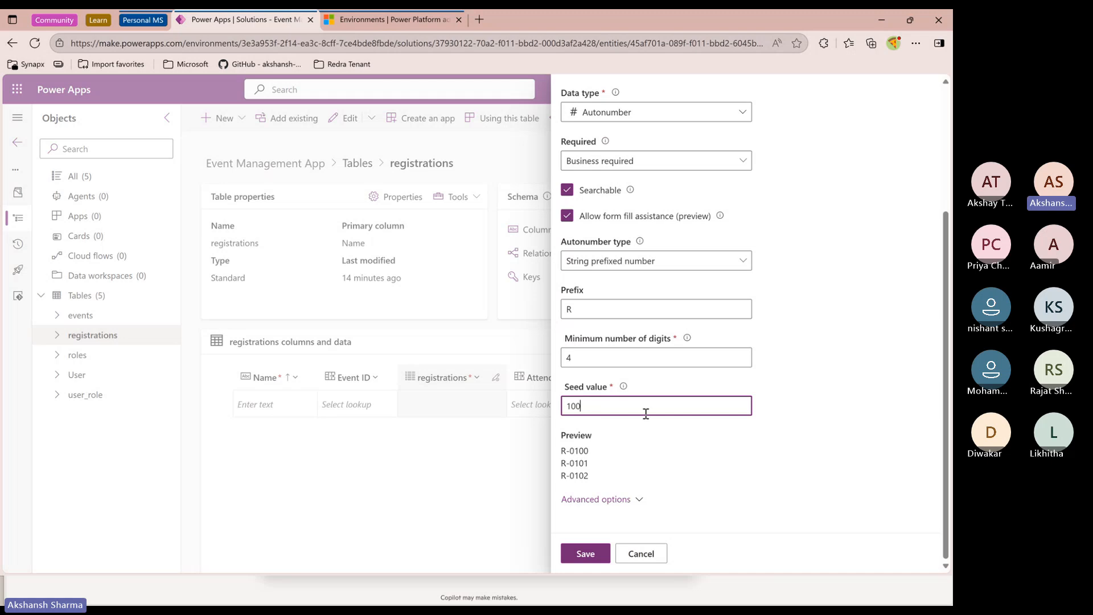
# Set the autonumber's minimum number of digits to 3
pyautogui.click(578, 357)
pyautogui.press('BackSpace')
pyautogui.write('3')
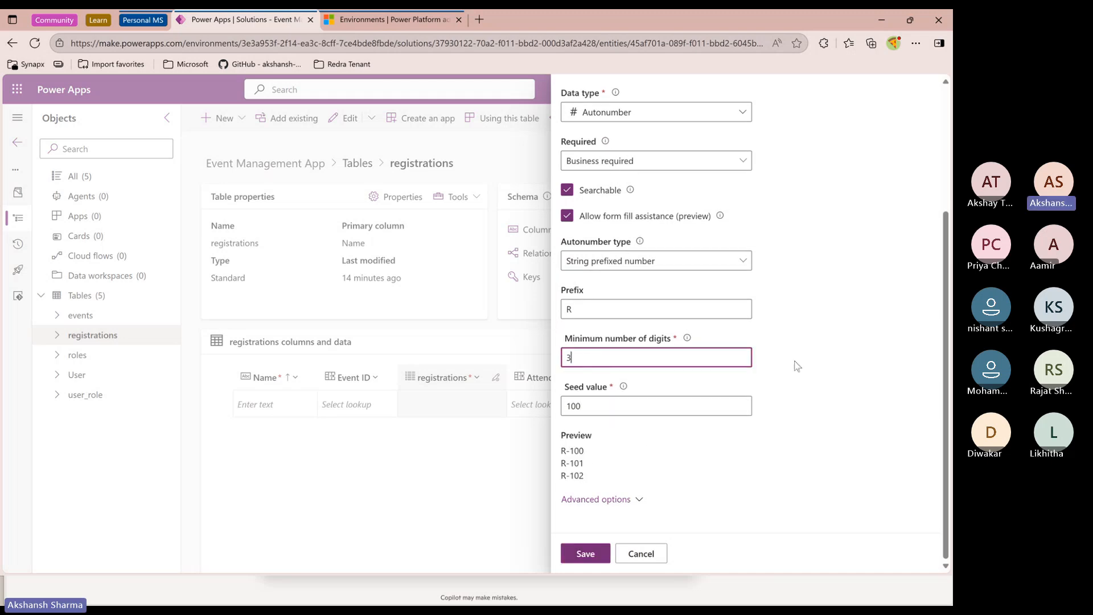
pyautogui.click(797, 366)
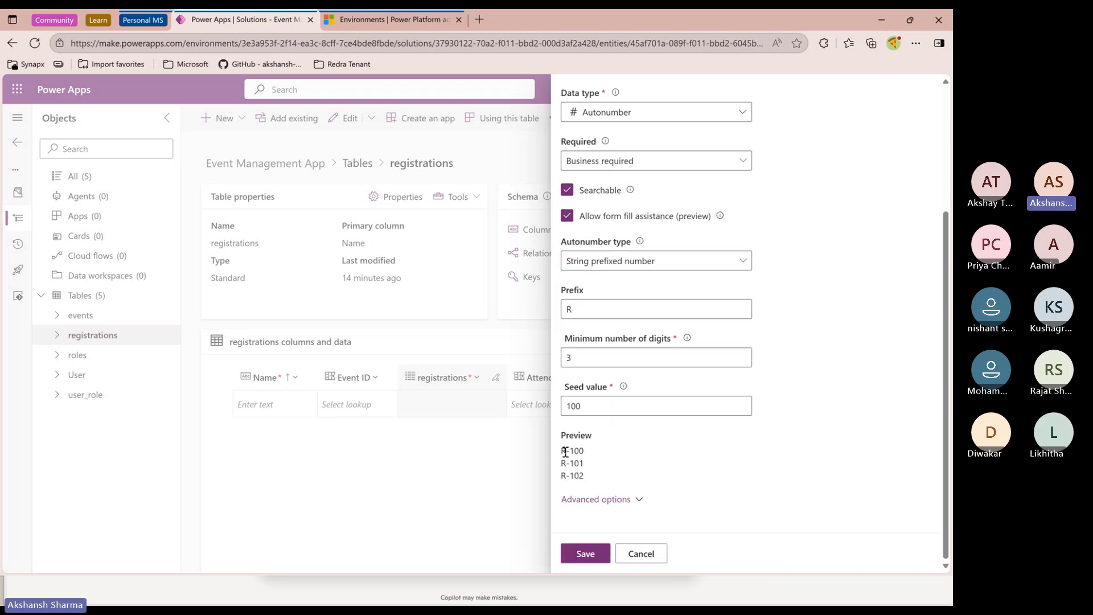
# Save the Name column's autonumber settings
pyautogui.moveTo(562, 451); pyautogui.dragTo(589, 480)
pyautogui.click(590, 462)
pyautogui.scroll(5, 612, 473)
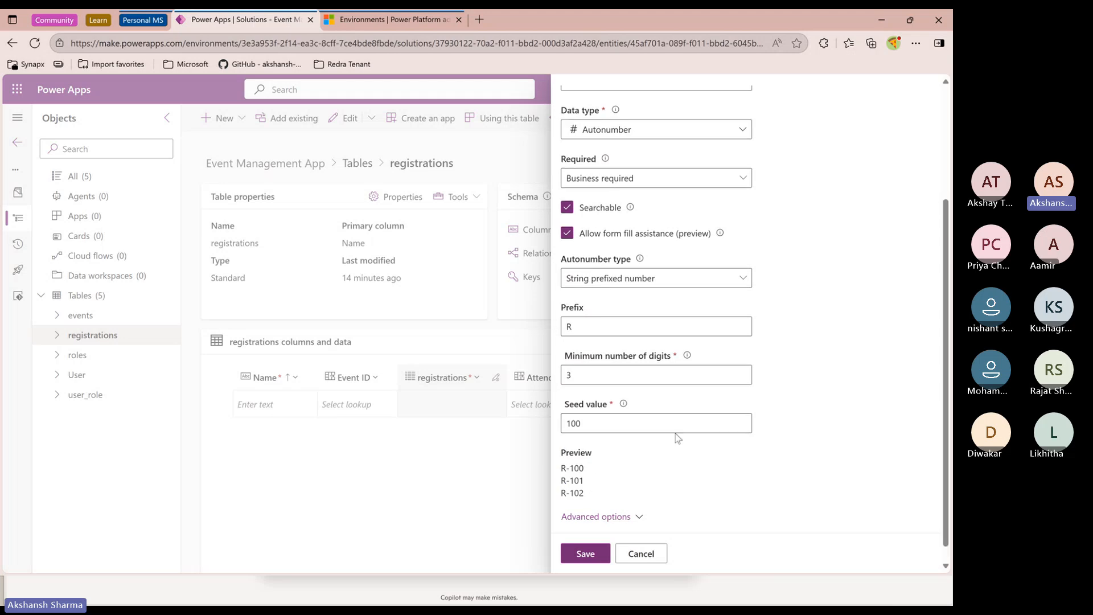
pyautogui.click(599, 554)
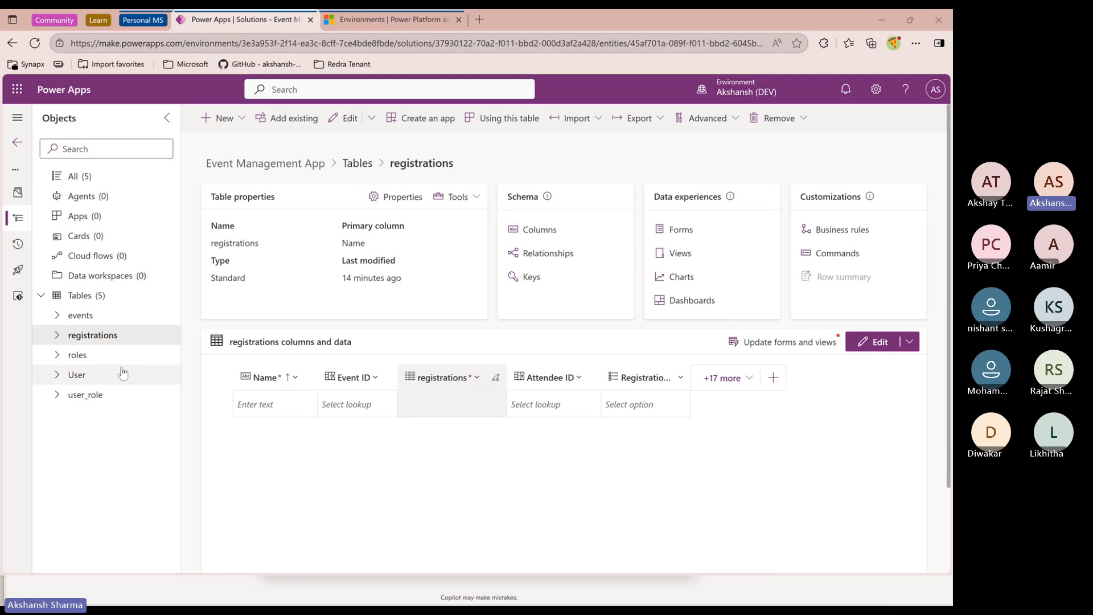
# Open the events table and add a record with Event Title Bootcamp for power apps
pyautogui.click(110, 316)
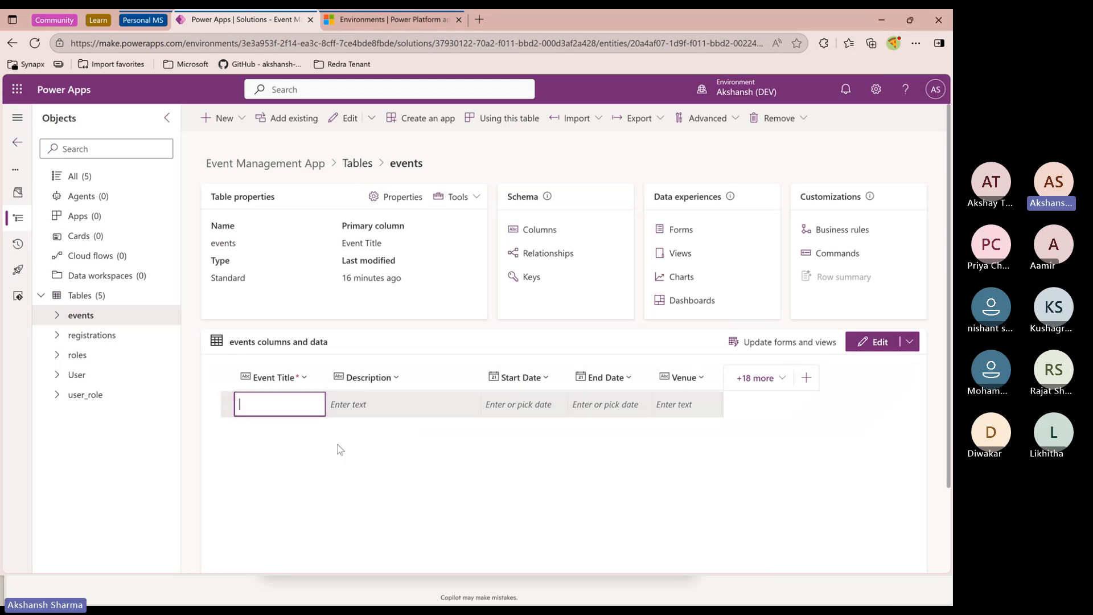
pyautogui.write('Bootc')
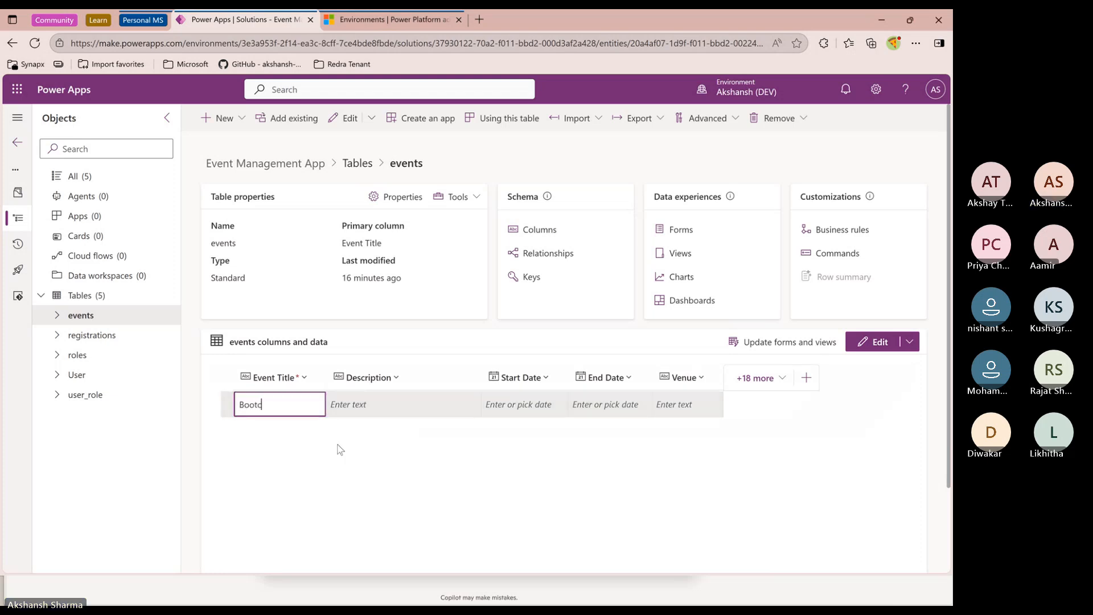
pyautogui.write('amp for p')
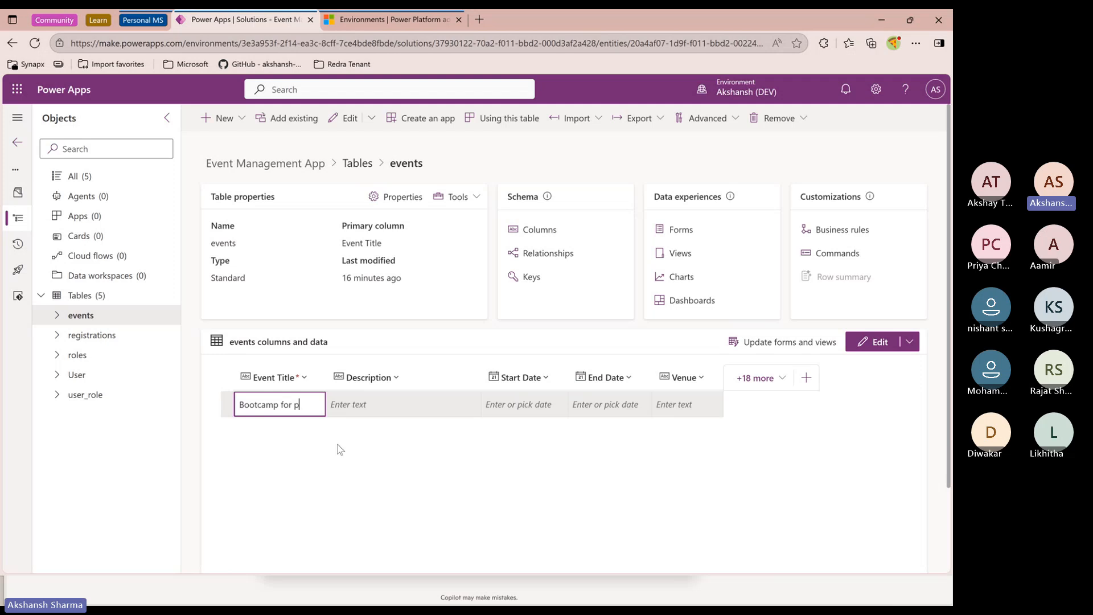
pyautogui.write('ower apps')
pyautogui.press('Return')
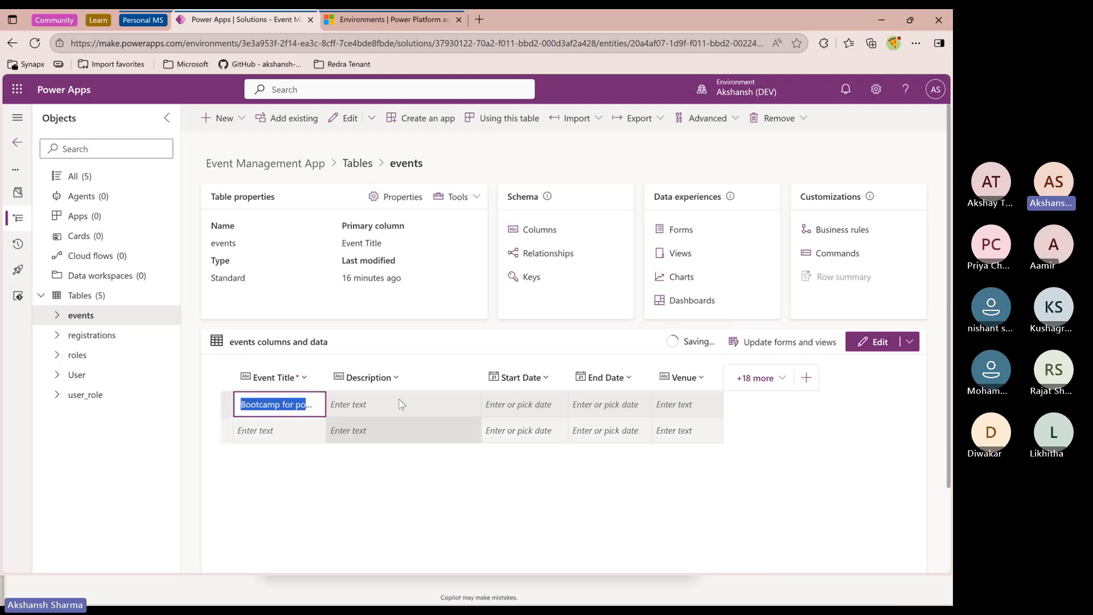
# Show the existing events column in the events grid and move it next to Event Title
pyautogui.click(755, 378)
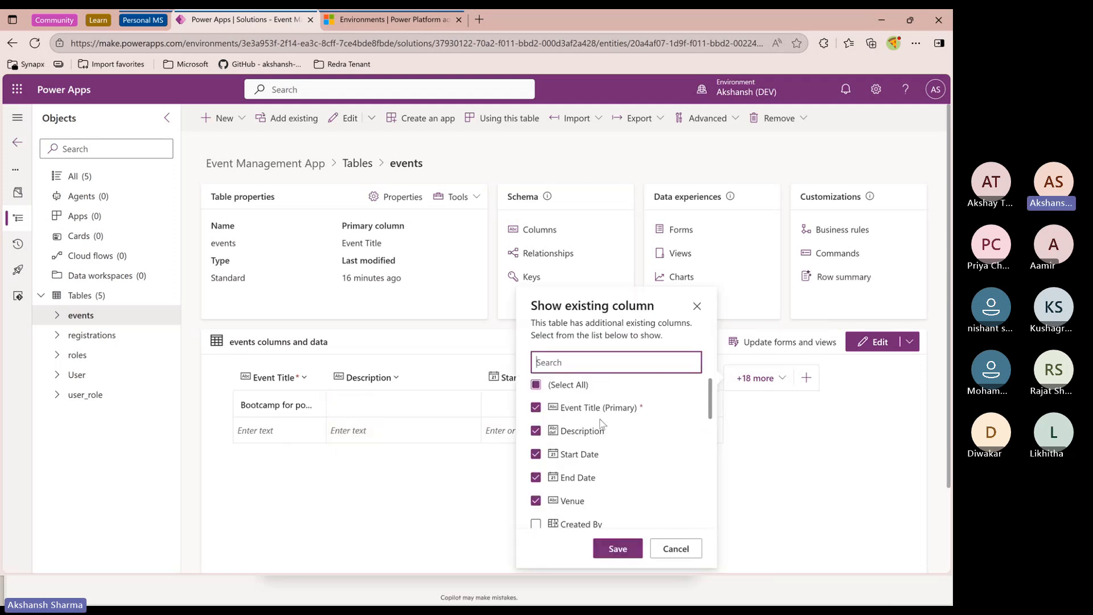
pyautogui.scroll(-5, 586, 450)
pyautogui.scroll(1, 580, 467)
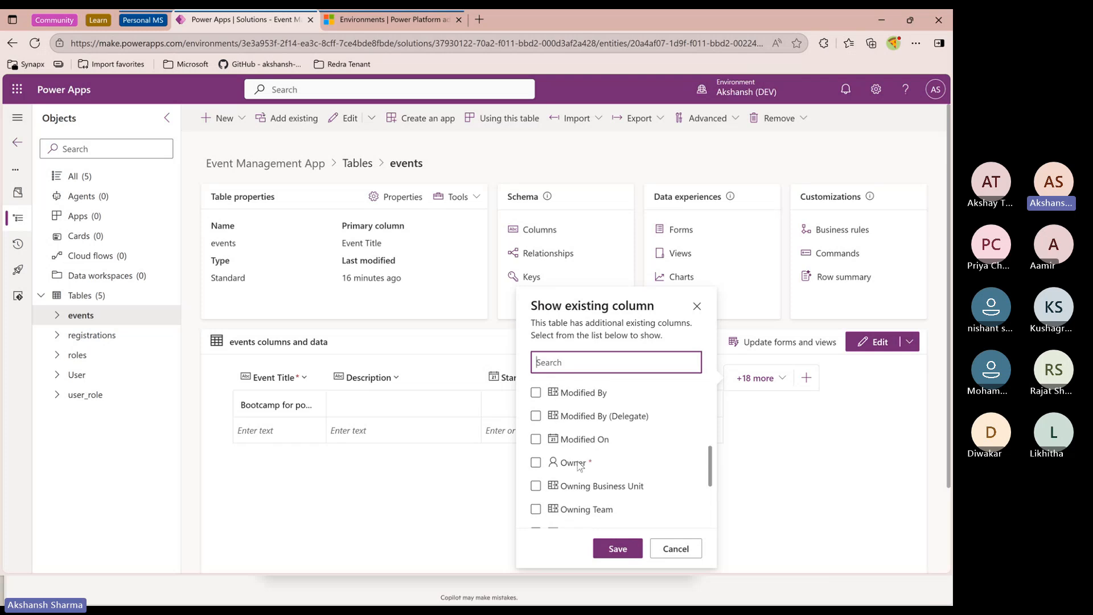
pyautogui.scroll(-3, 580, 466)
pyautogui.click(536, 451)
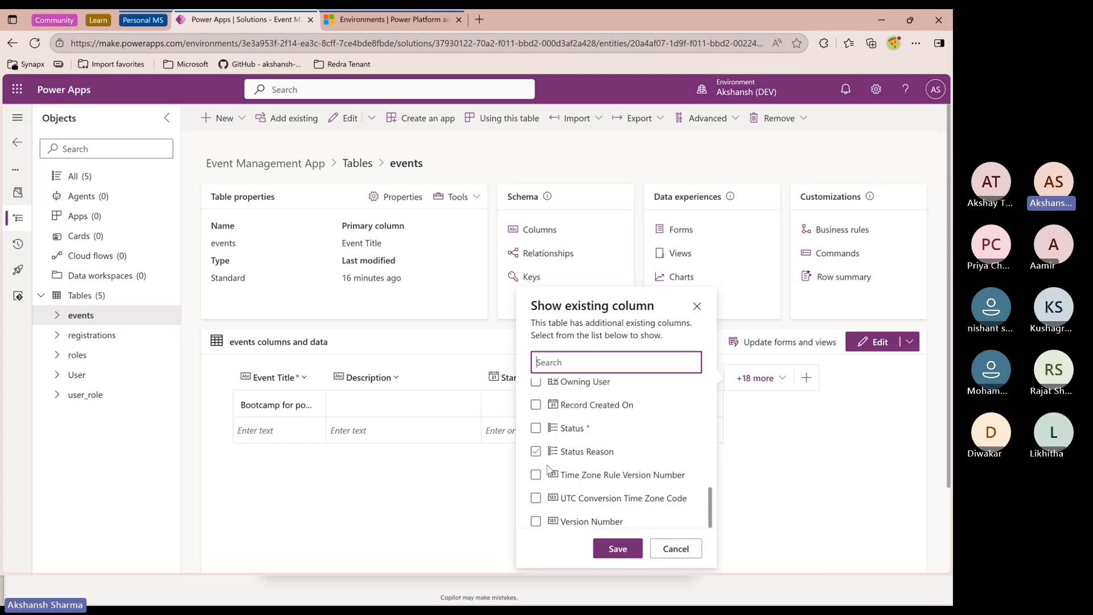
pyautogui.scroll(4, 547, 468)
pyautogui.scroll(1, 548, 473)
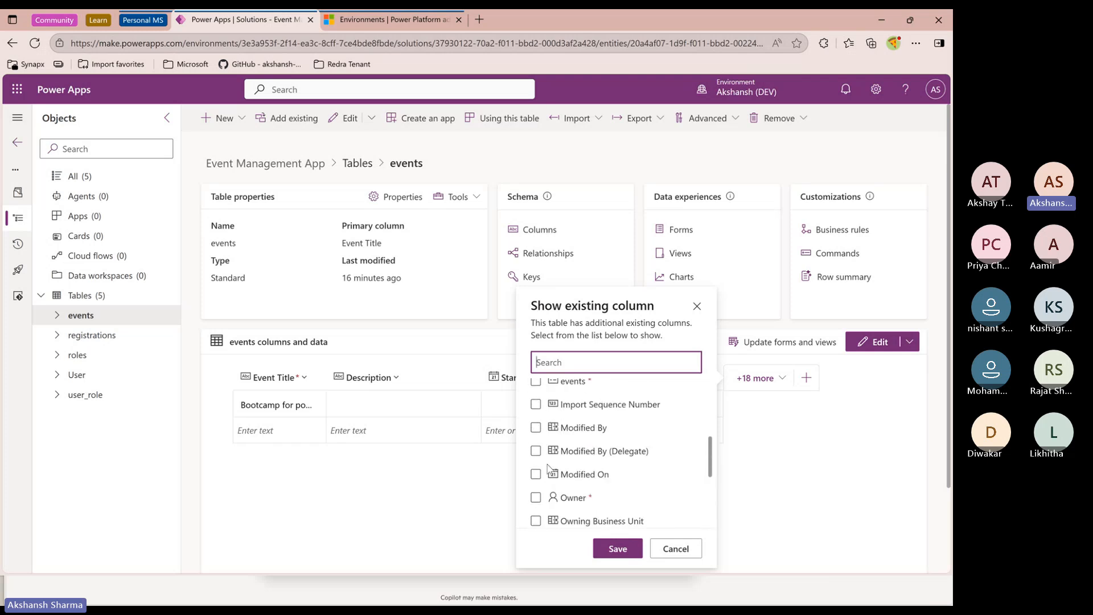
pyautogui.scroll(2, 543, 461)
pyautogui.scroll(-1, 538, 445)
pyautogui.click(536, 443)
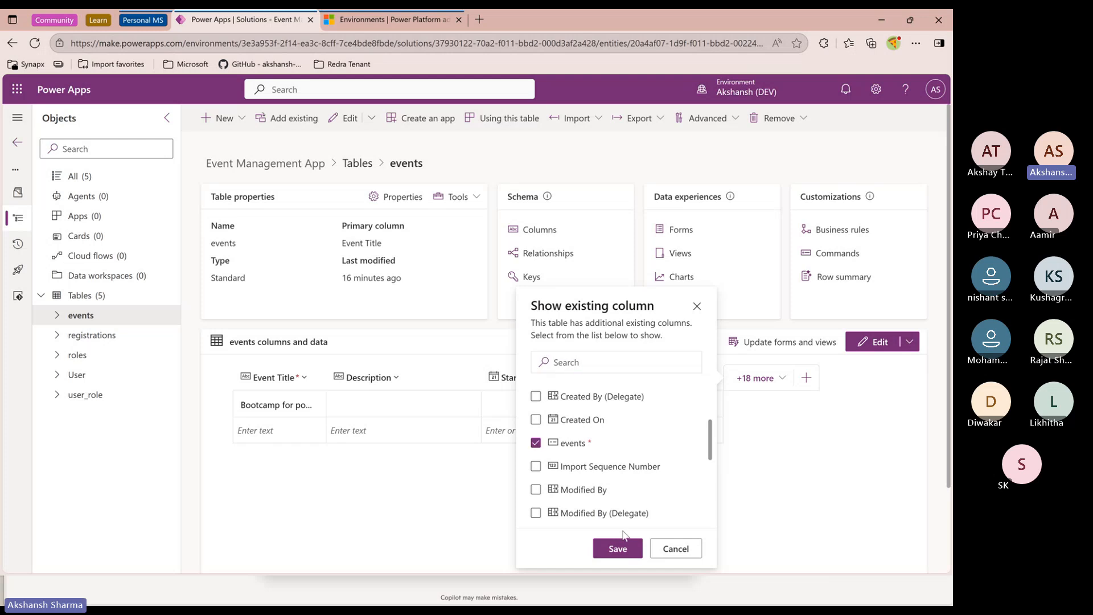
pyautogui.click(617, 548)
pyautogui.moveTo(741, 389); pyautogui.dragTo(402, 384)
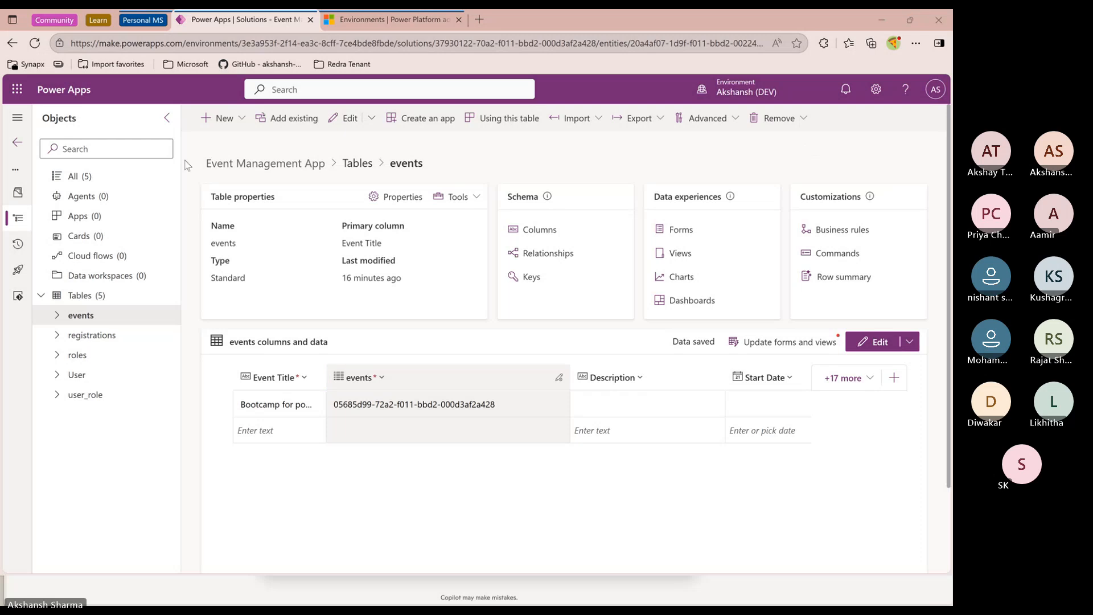
pyautogui.moveTo(724, 373); pyautogui.dragTo(662, 376)
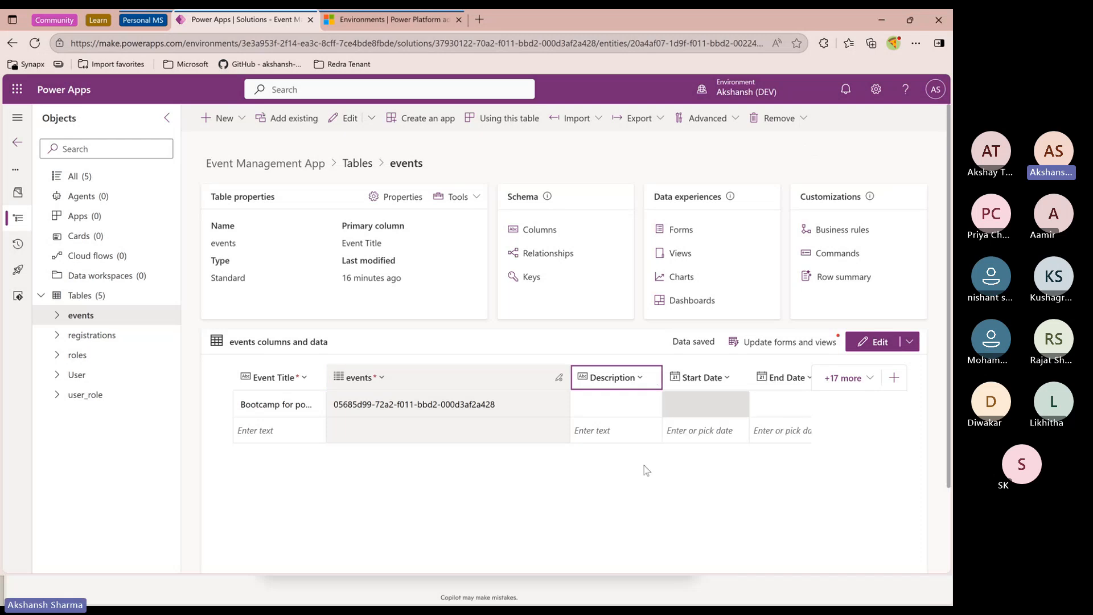
# Set the record's Start Date to 10/6/2025 and End Date to 10/8/2025
pyautogui.scroll(-3, 608, 520)
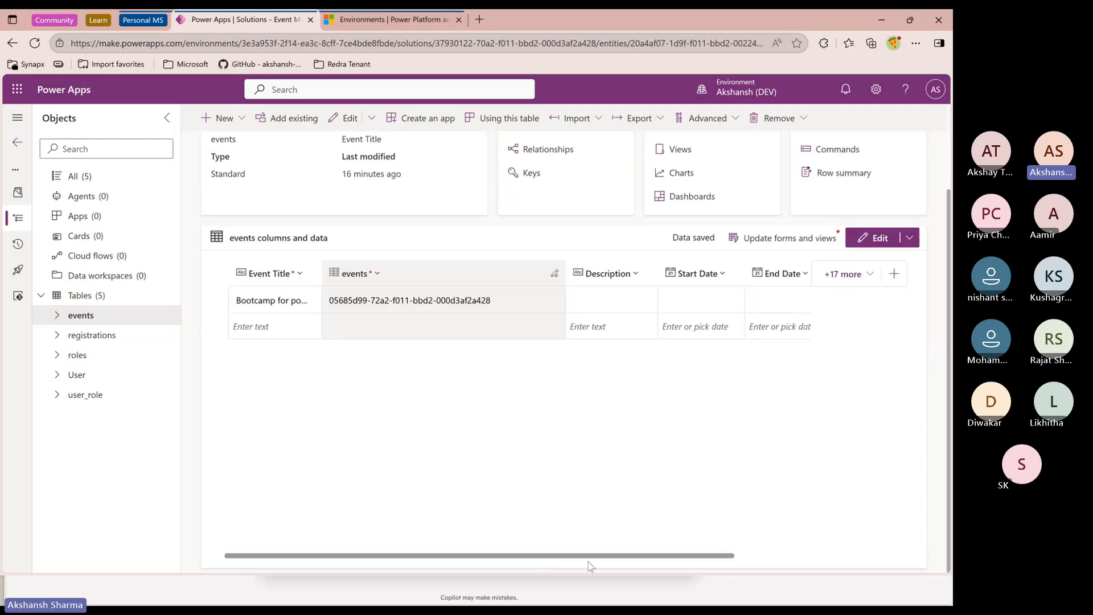
pyautogui.hscroll(2, 605, 358)
pyautogui.click(617, 306)
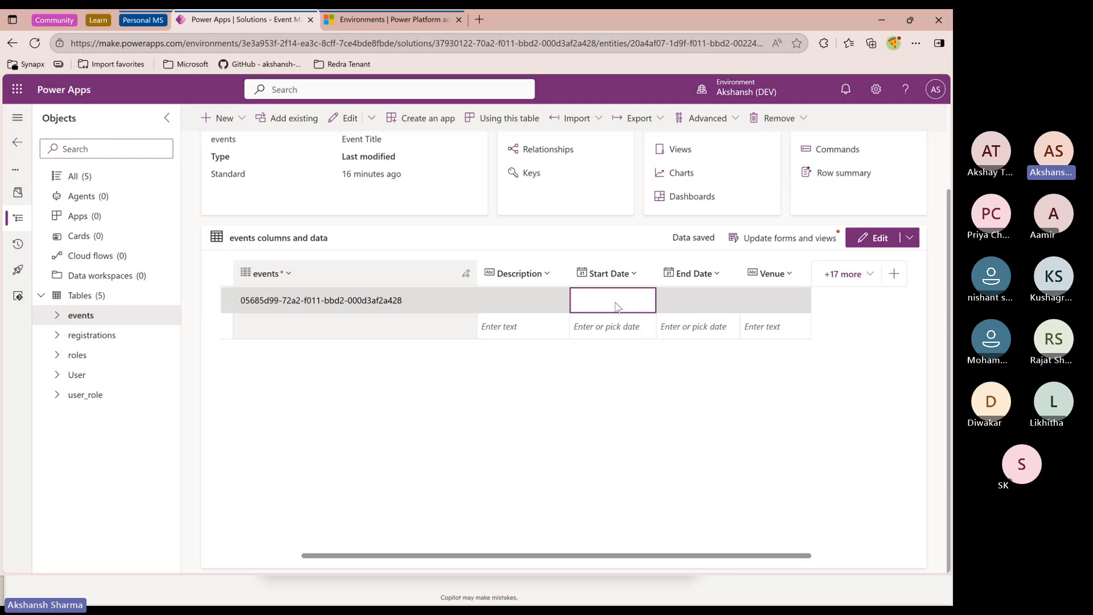
pyautogui.click(642, 300)
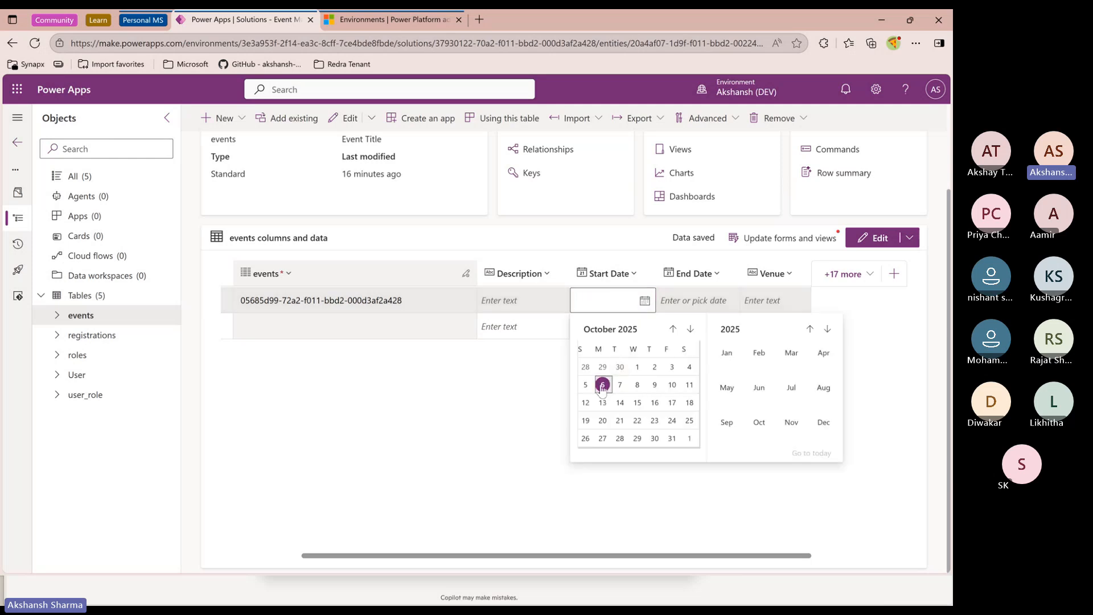
pyautogui.click(603, 385)
pyautogui.click(696, 300)
pyautogui.click(728, 300)
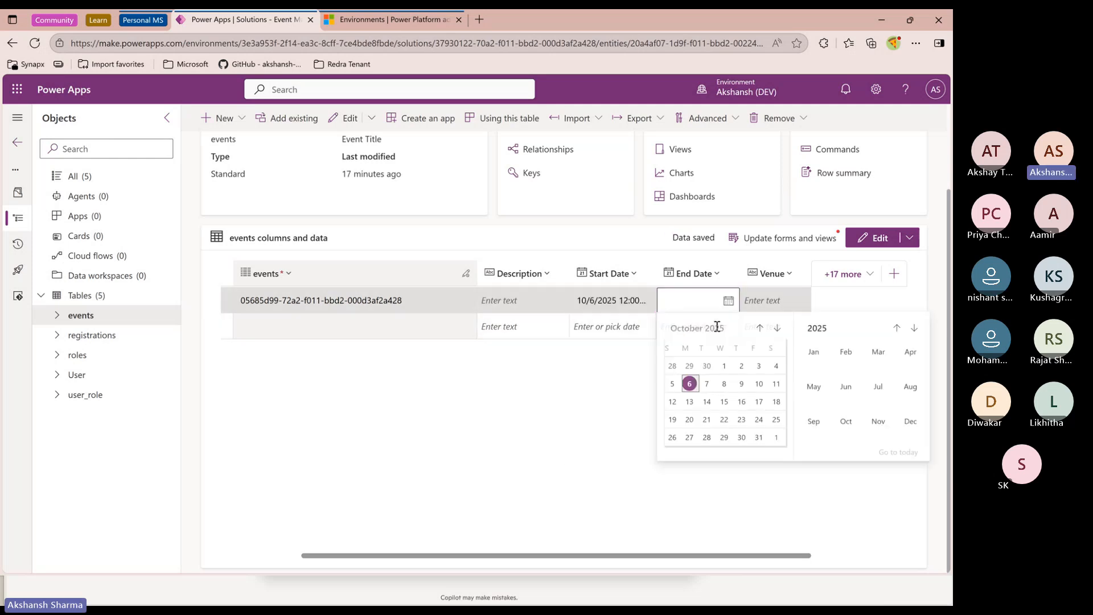
pyautogui.click(724, 384)
# Enter Online as the record's Venue
pyautogui.click(775, 302)
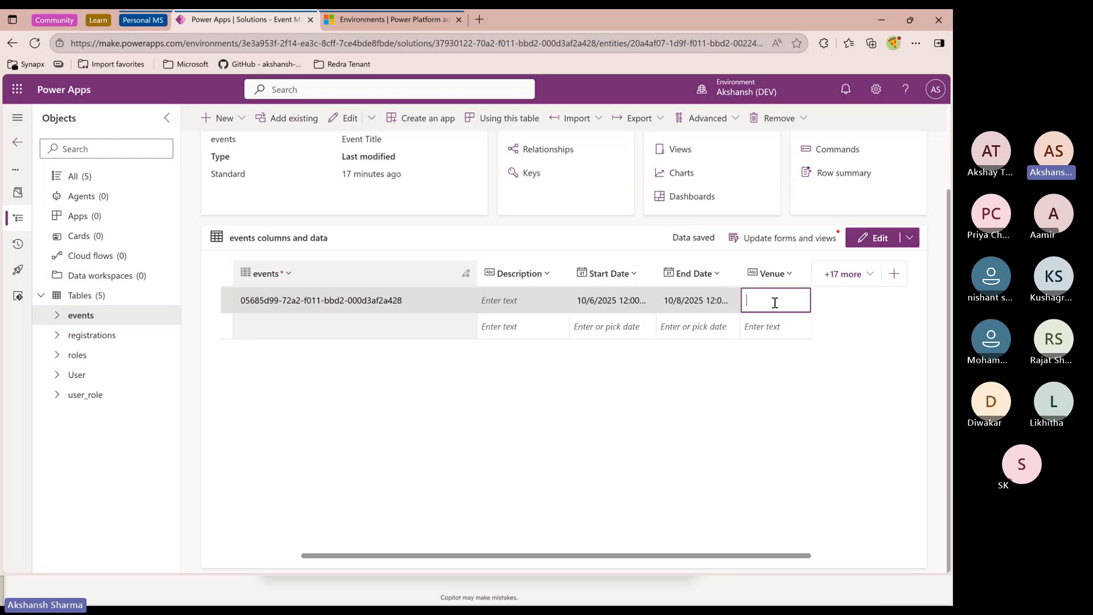
pyautogui.moveTo(707, 556); pyautogui.dragTo(783, 558)
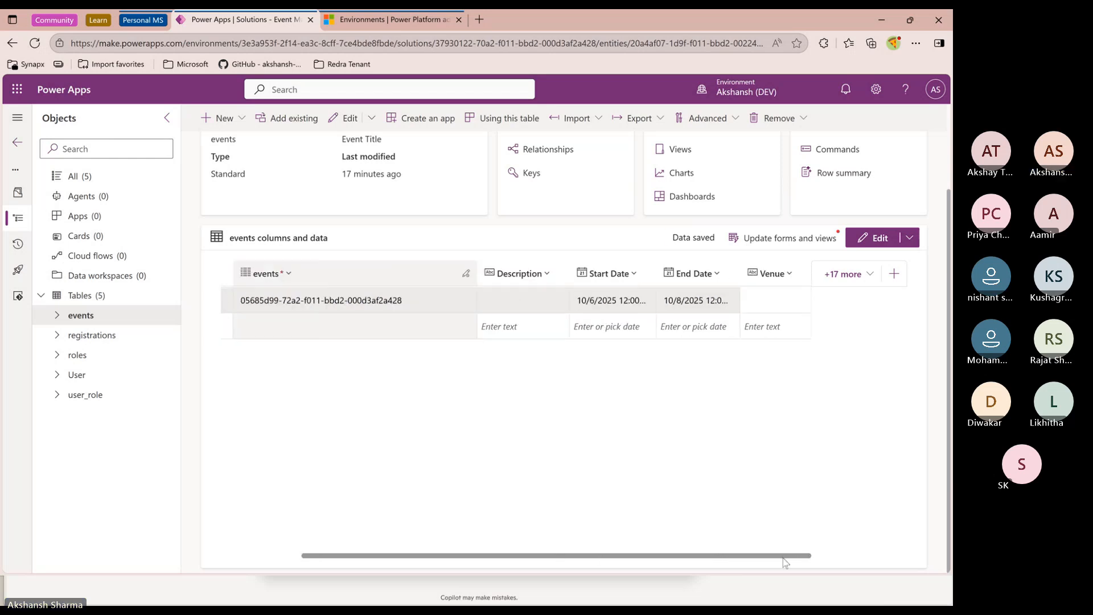
pyautogui.click(774, 297)
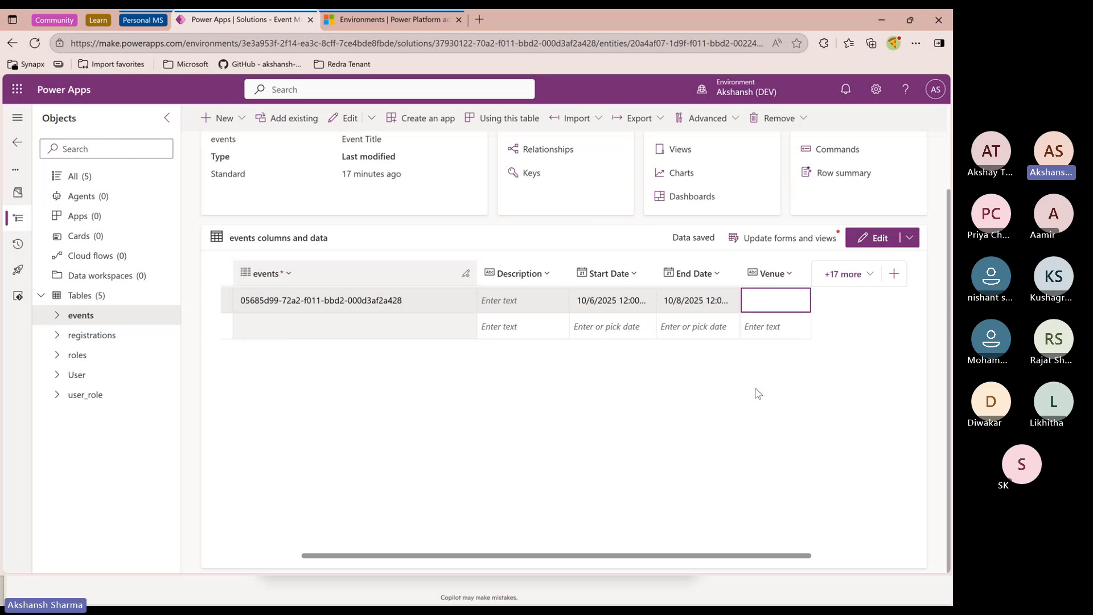
pyautogui.write('Online')
pyautogui.click(758, 393)
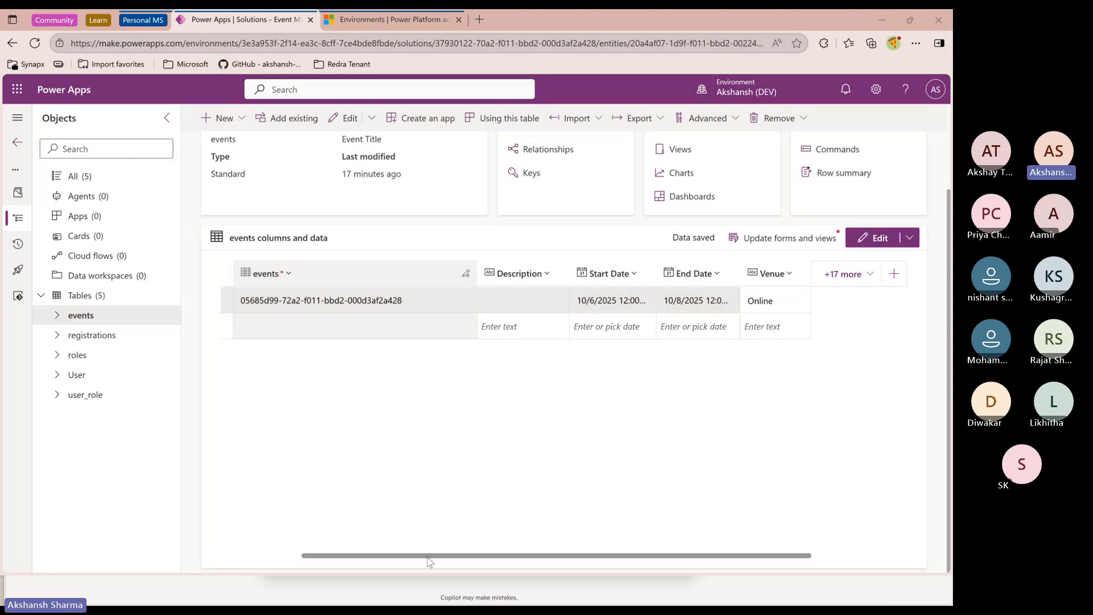
# Start a new canvas app from the solution's All objects list
pyautogui.moveTo(430, 555); pyautogui.dragTo(282, 555)
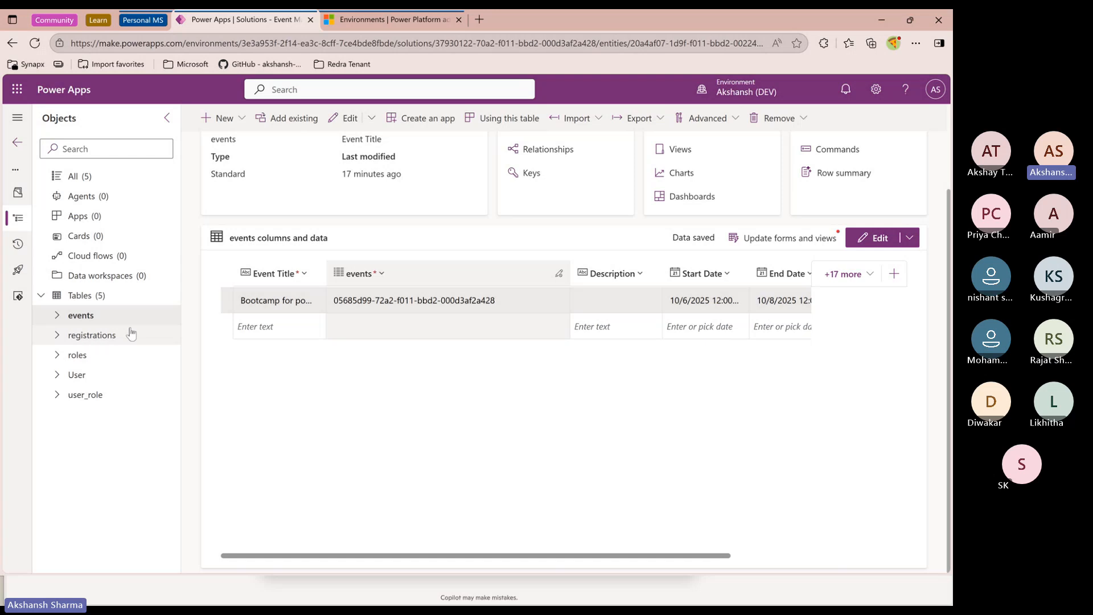
pyautogui.click(75, 177)
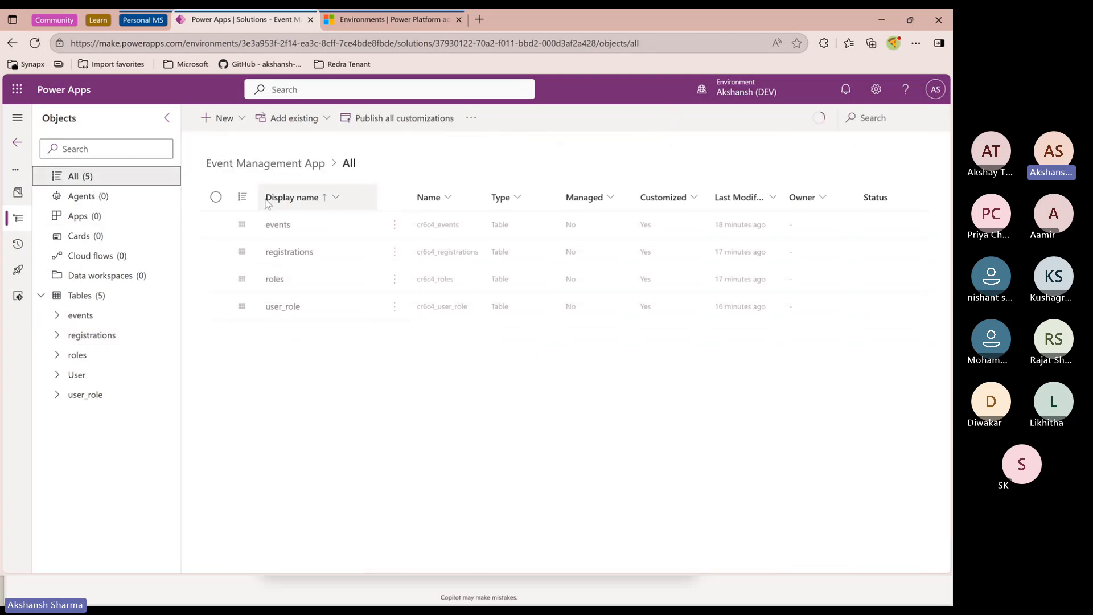
pyautogui.click(244, 121)
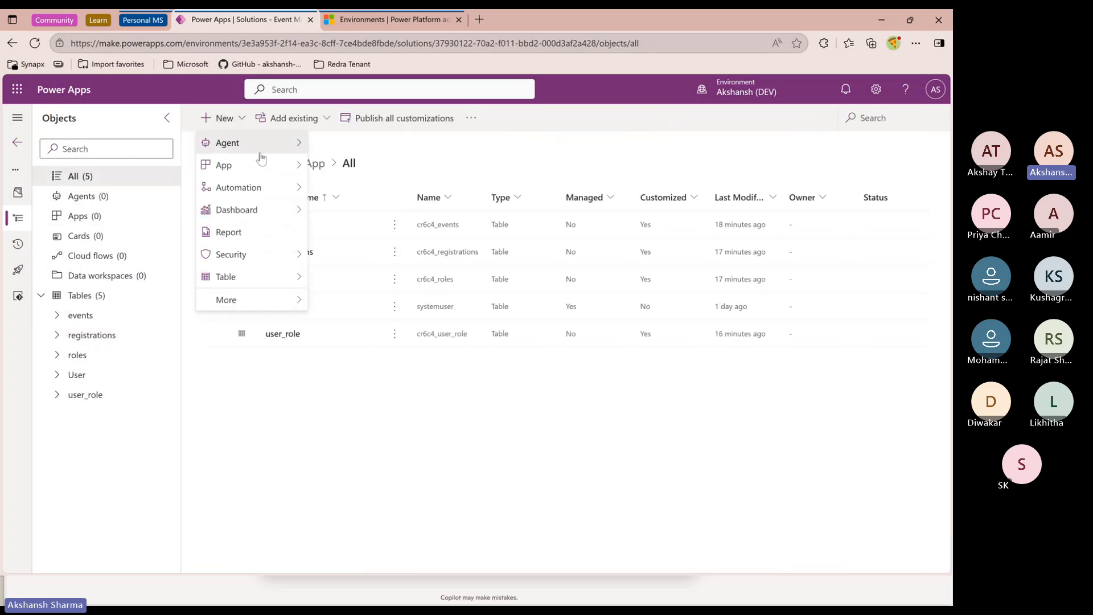
pyautogui.click(304, 397)
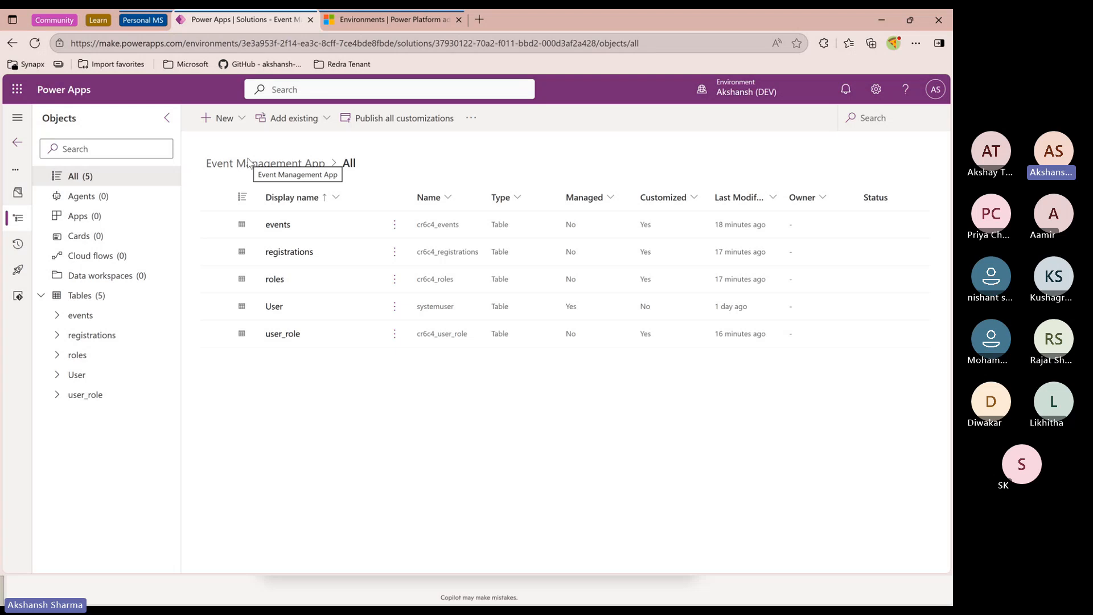
pyautogui.click(244, 127)
pyautogui.moveTo(245, 148)
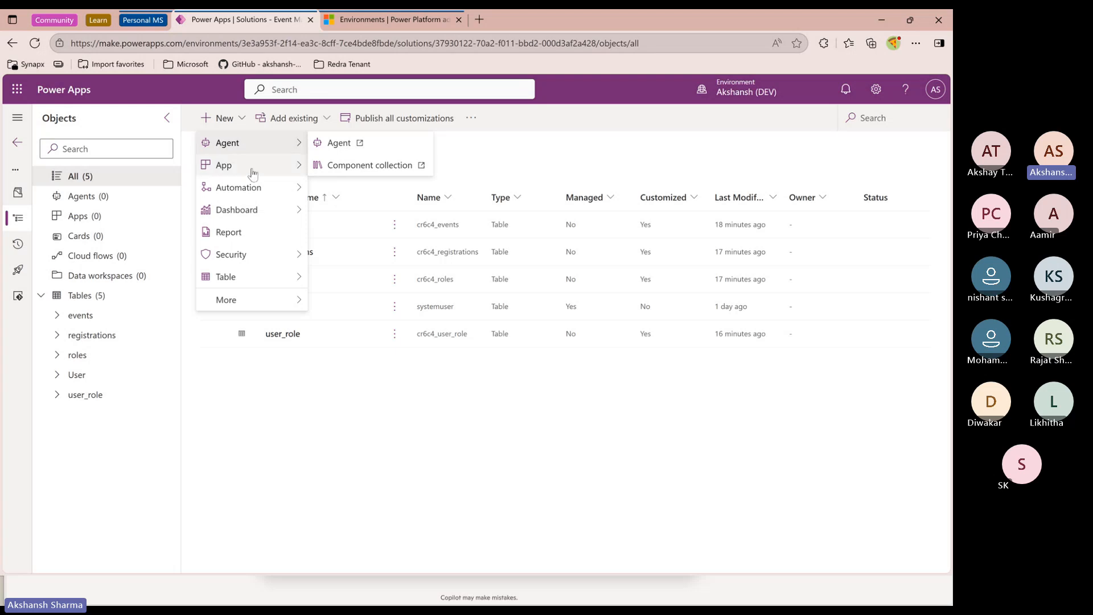
pyautogui.moveTo(298, 170)
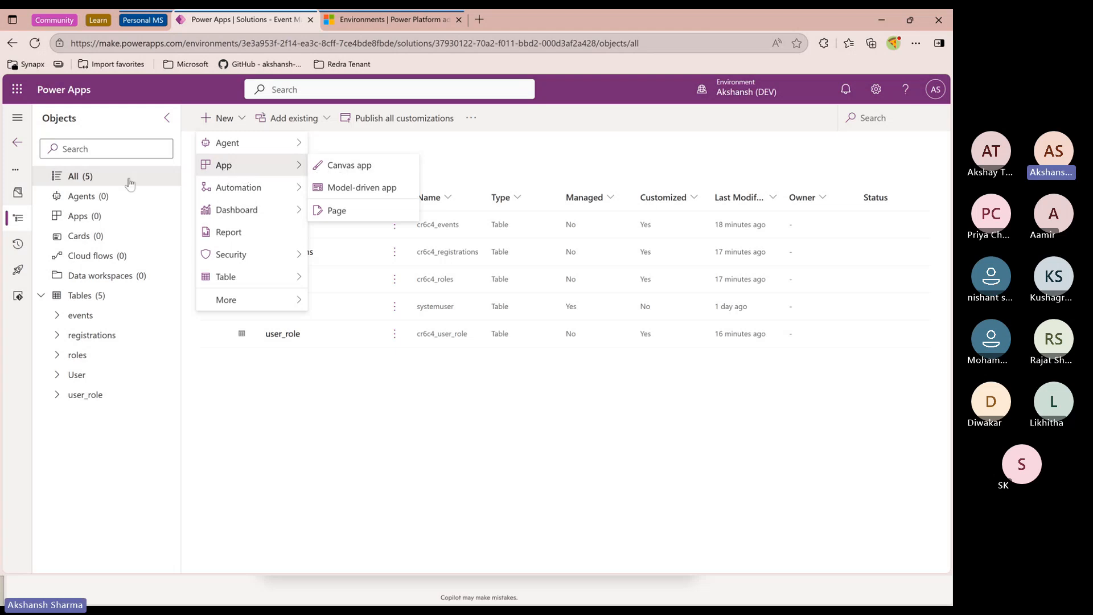
pyautogui.click(330, 168)
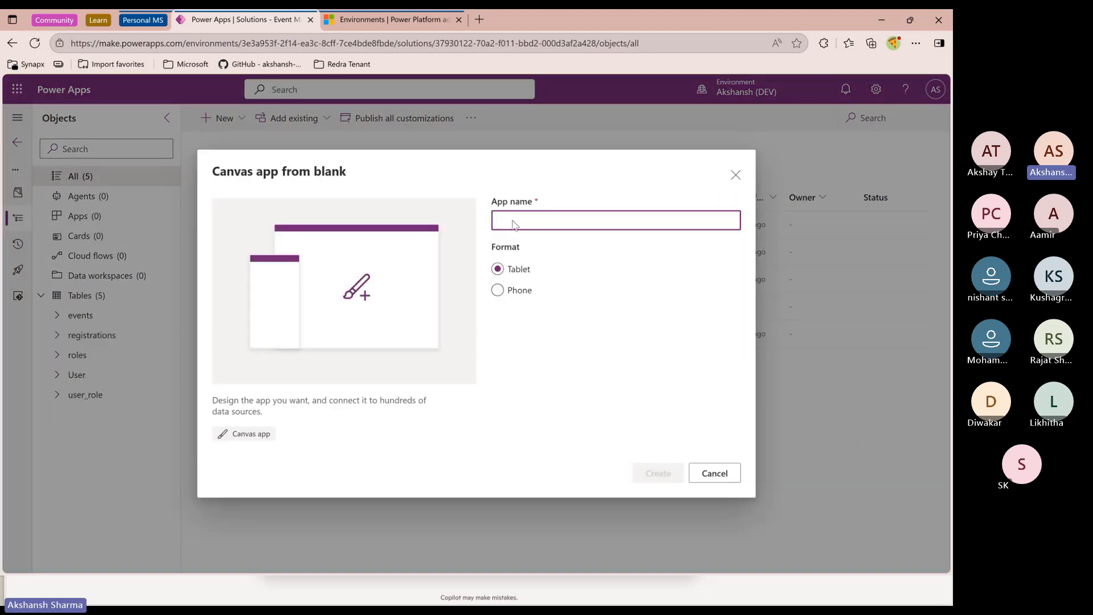
# Name the canvas app Event Management in Tablet format and create it
pyautogui.write('Eve')
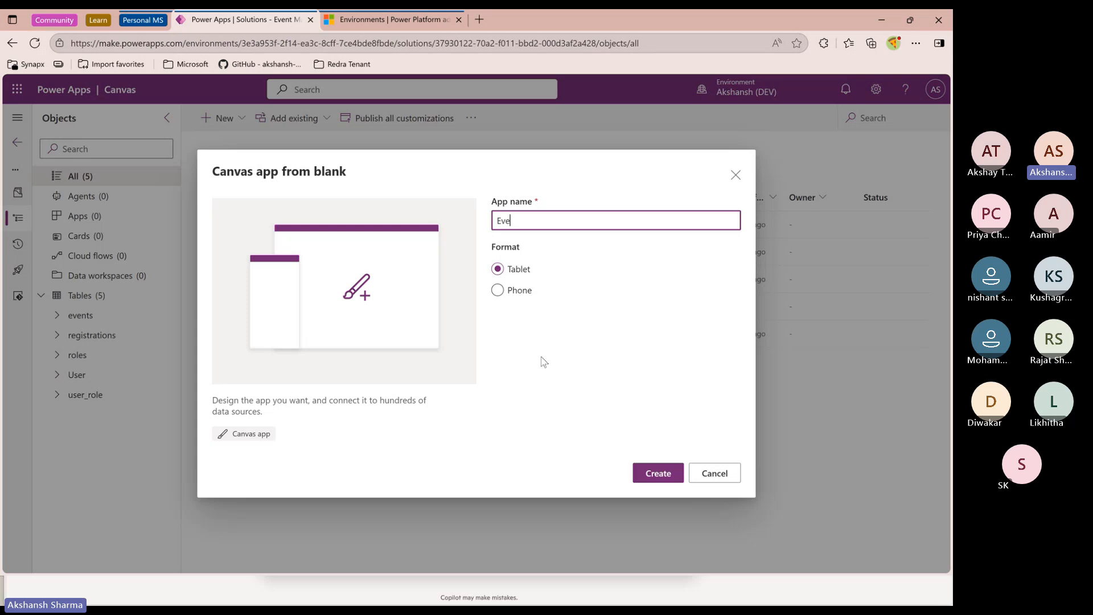
pyautogui.write('nt management')
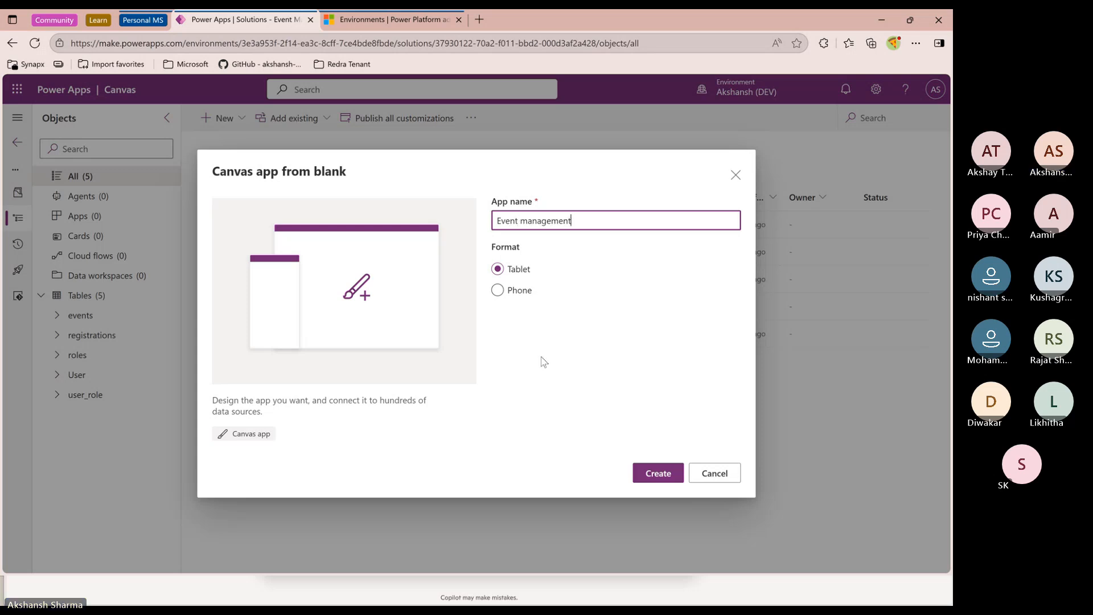
pyautogui.press('Left')
pyautogui.press('Left')
pyautogui.press('Left')
pyautogui.press('Left')
pyautogui.press('Left')
pyautogui.press('Left')
pyautogui.press('Left')
pyautogui.press('Left')
pyautogui.press('BackSpace')
pyautogui.write('M')
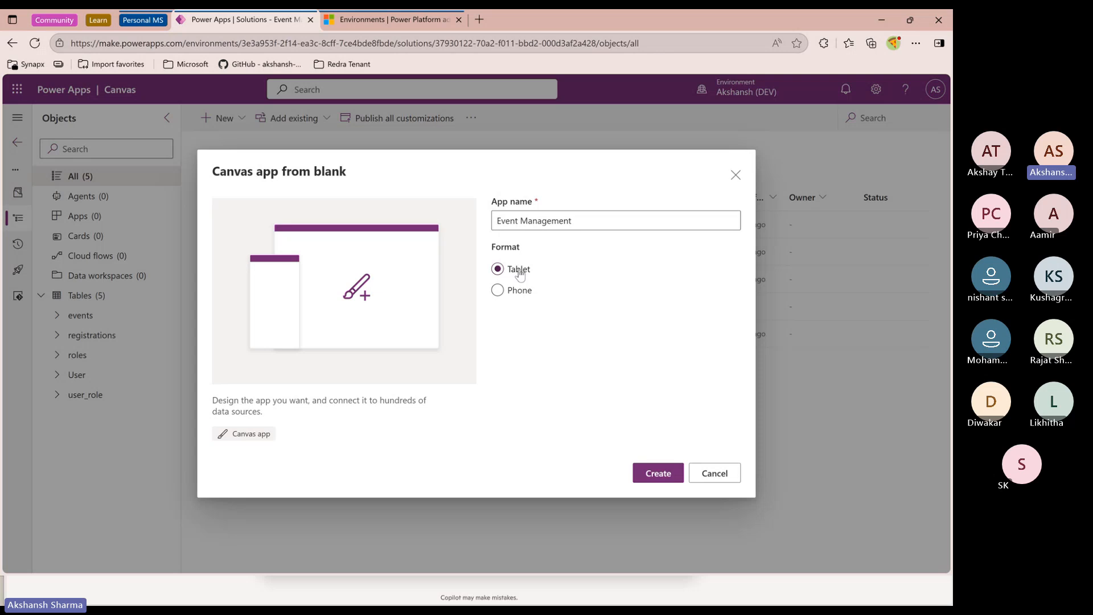
pyautogui.moveTo(511, 221); pyautogui.dragTo(582, 219)
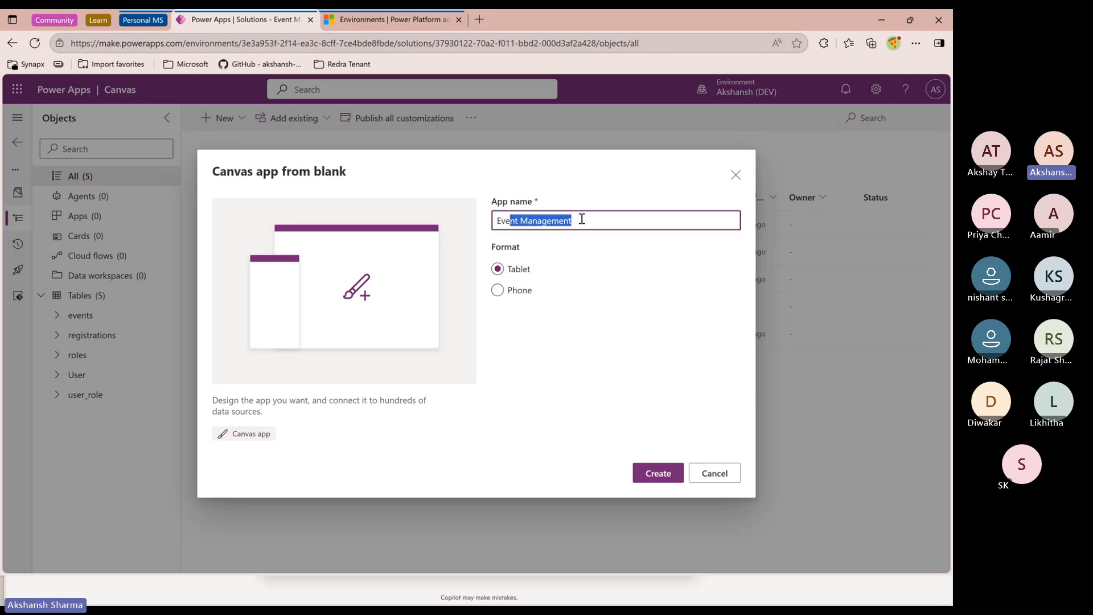
pyautogui.click(542, 221)
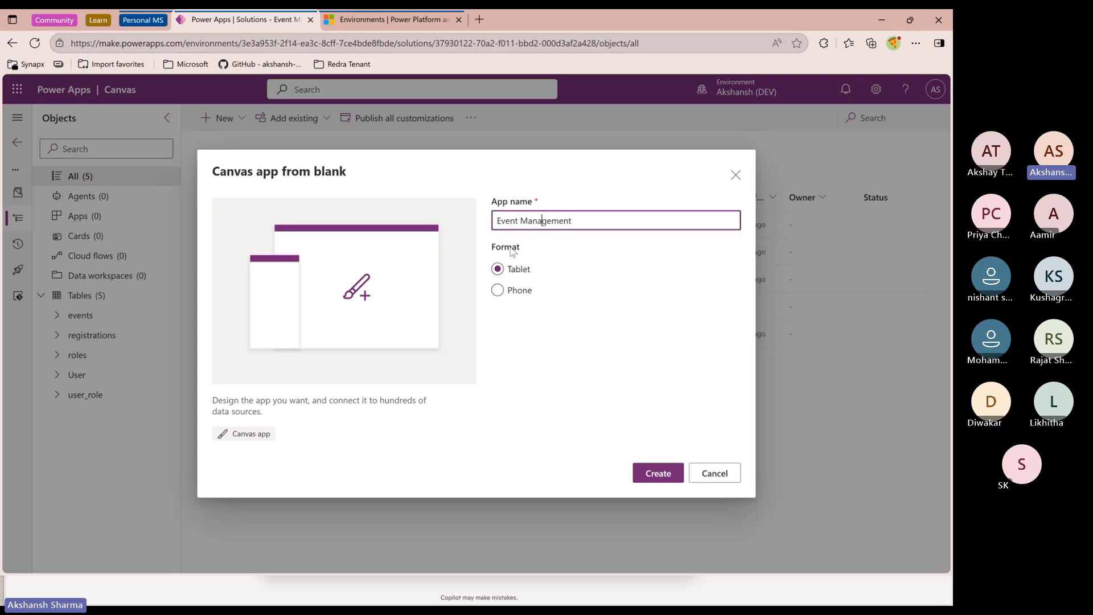
pyautogui.click(657, 473)
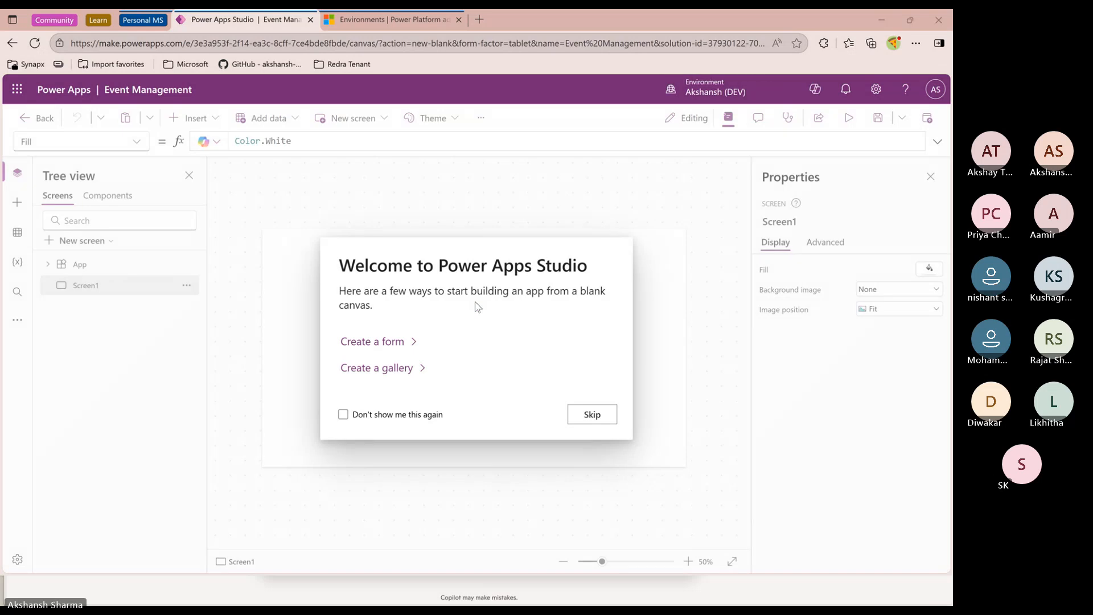
# Skip the studio welcome dialog, choosing not to show it again
pyautogui.click(406, 419)
pyautogui.click(588, 416)
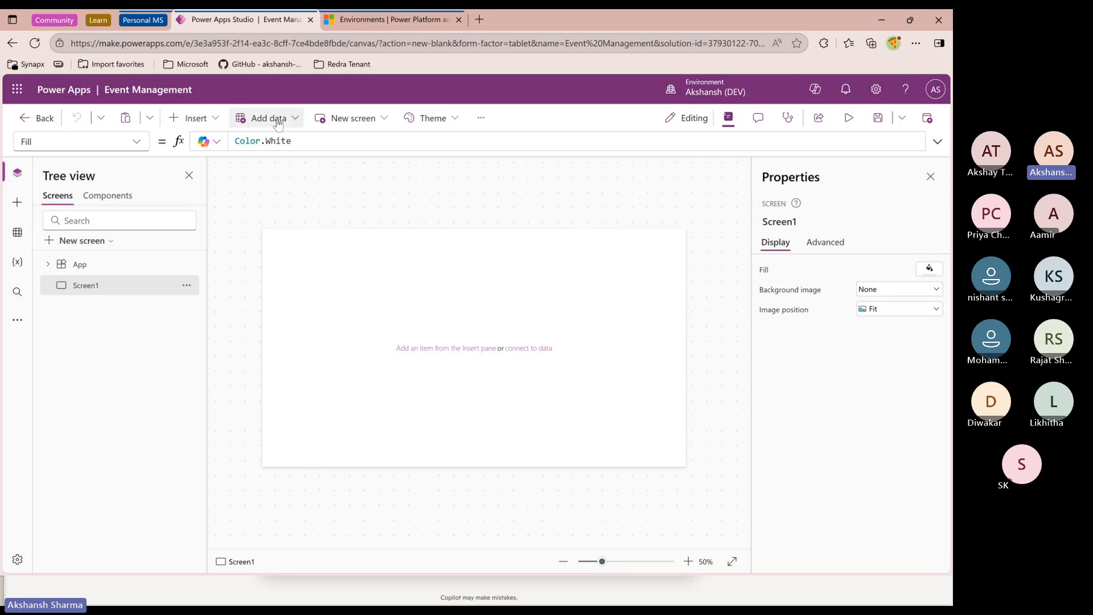
# Examine the screen's available properties in the property list and the Advanced properties pane
pyautogui.click(481, 118)
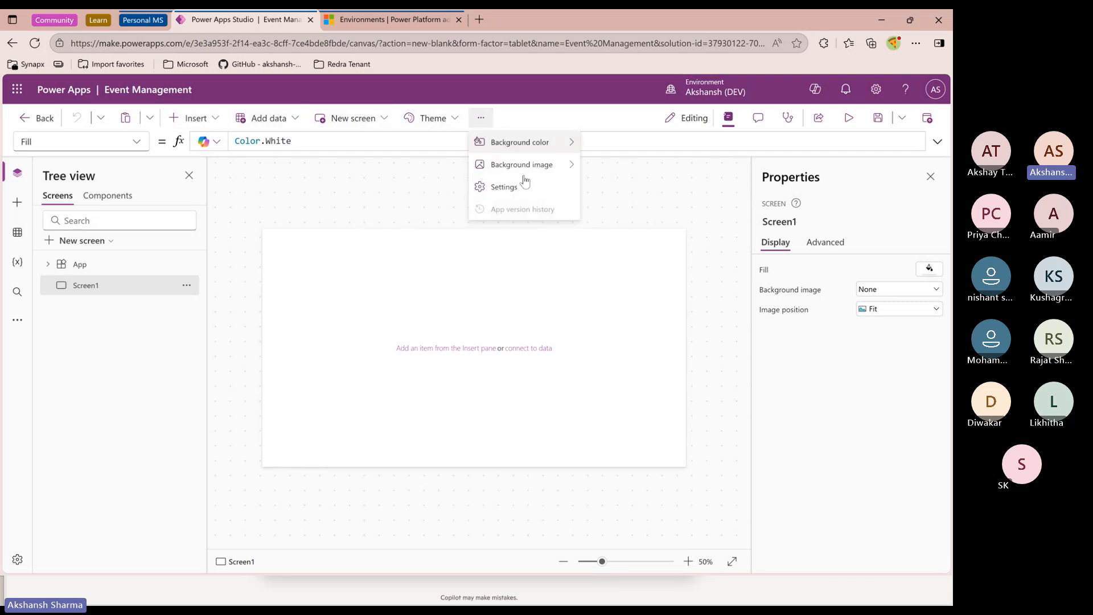
pyautogui.click(482, 118)
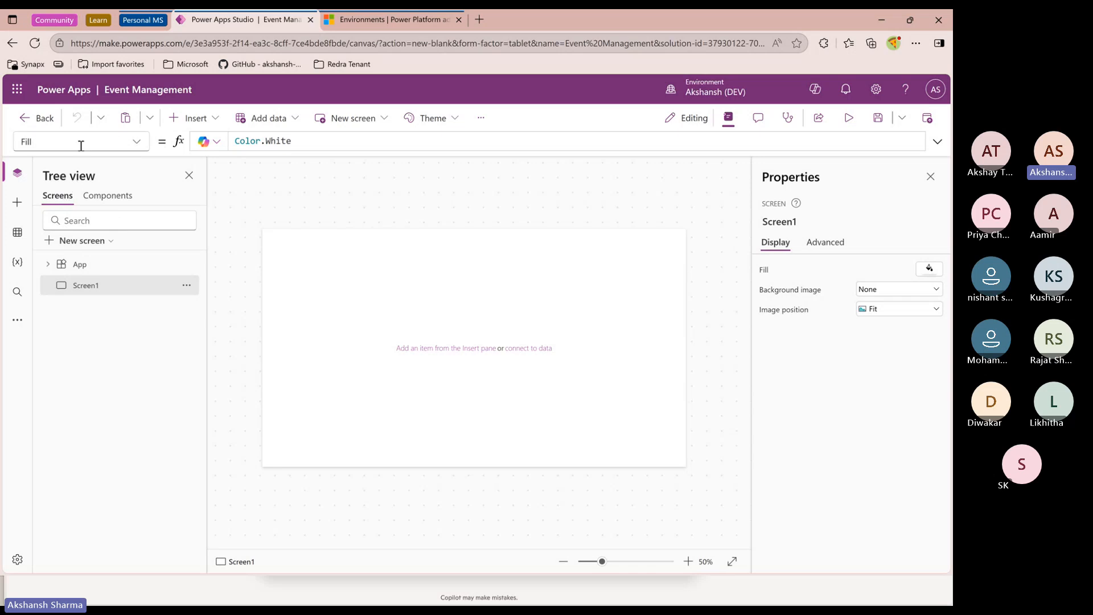
pyautogui.click(136, 142)
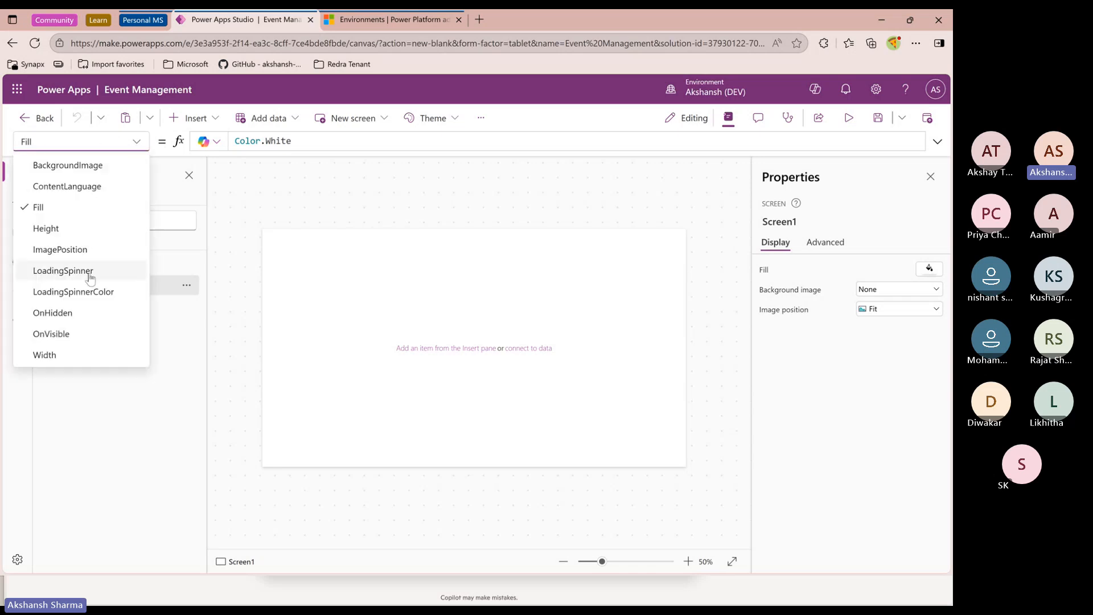
pyautogui.click(136, 142)
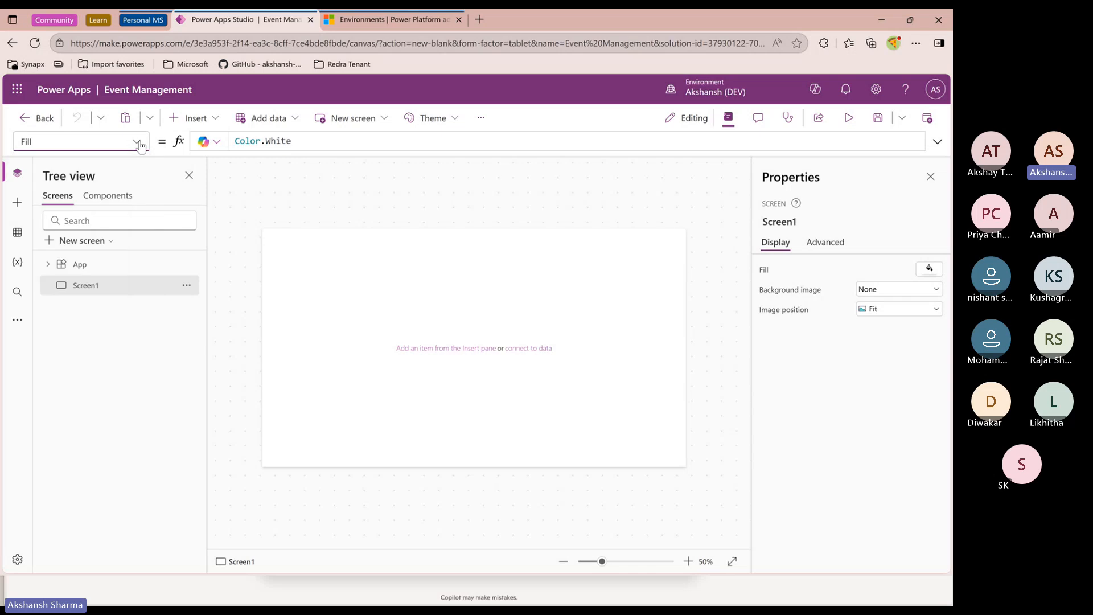
pyautogui.click(307, 142)
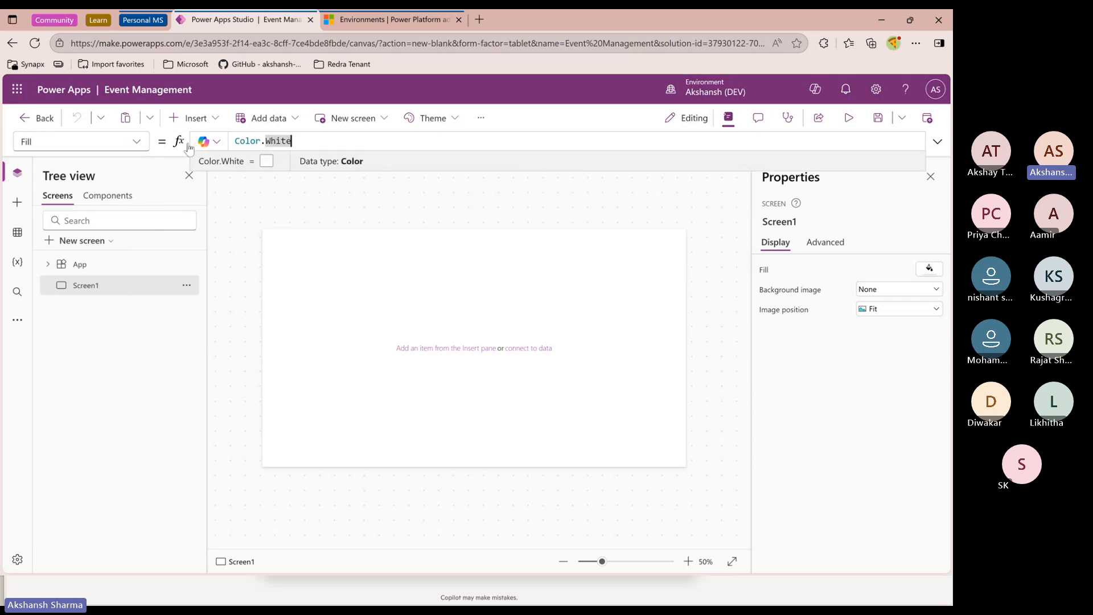
pyautogui.click(162, 142)
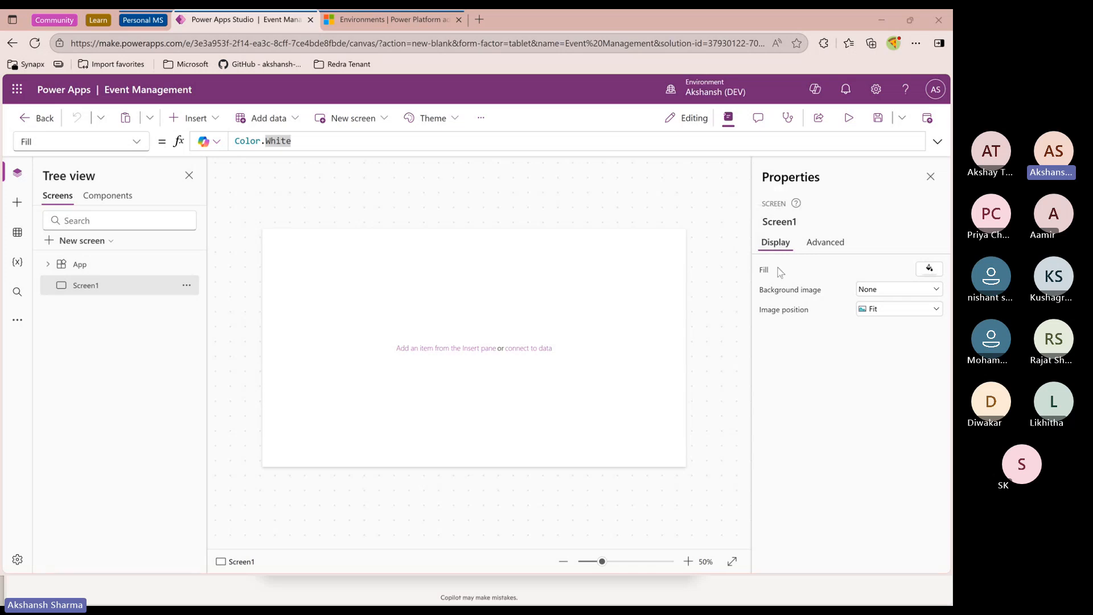
pyautogui.click(825, 243)
pyautogui.scroll(-3, 837, 392)
pyautogui.scroll(5, 871, 415)
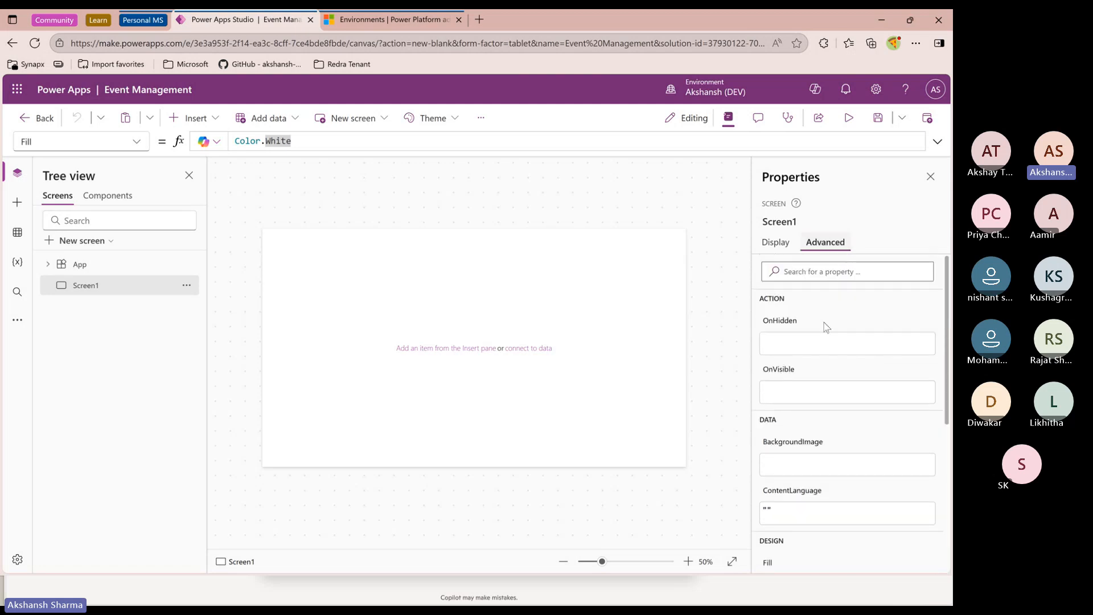
pyautogui.click(139, 144)
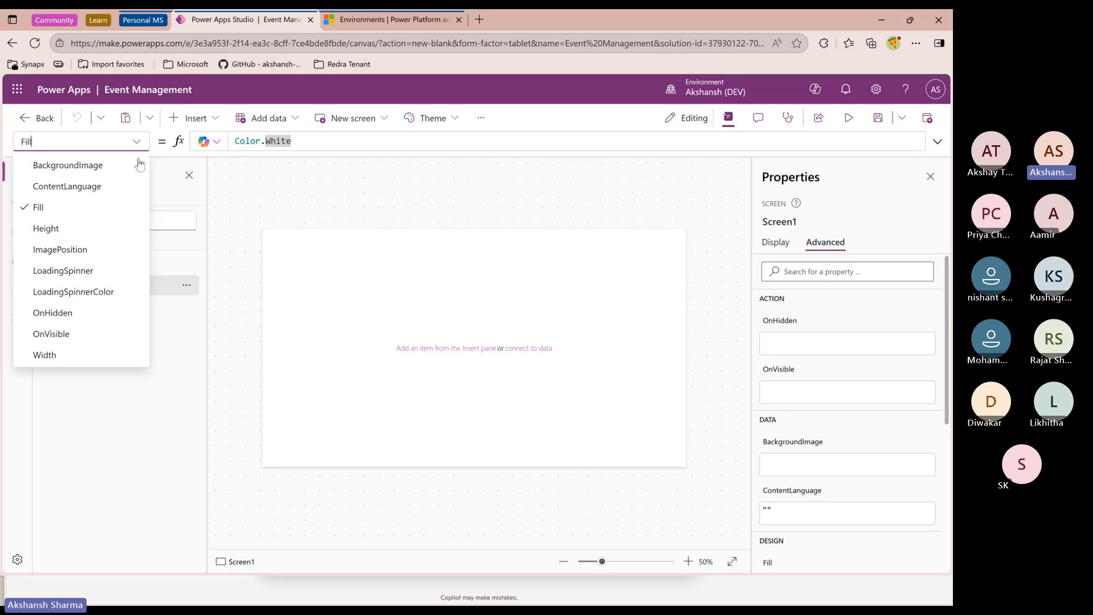
pyautogui.scroll(-5, 849, 384)
pyautogui.scroll(5, 850, 382)
pyautogui.click(824, 245)
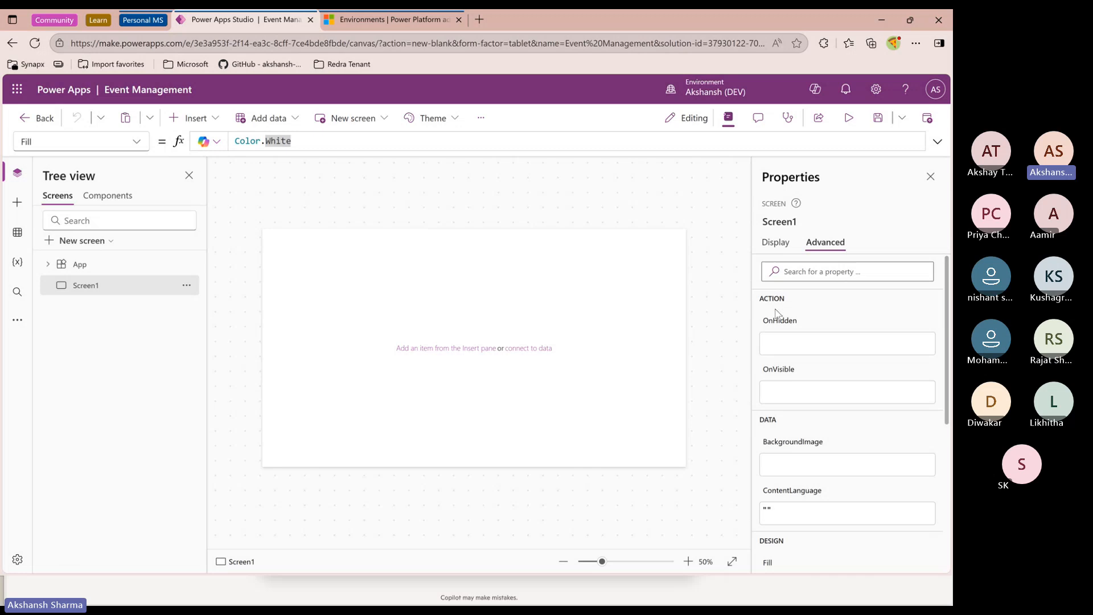
pyautogui.scroll(-5, 775, 427)
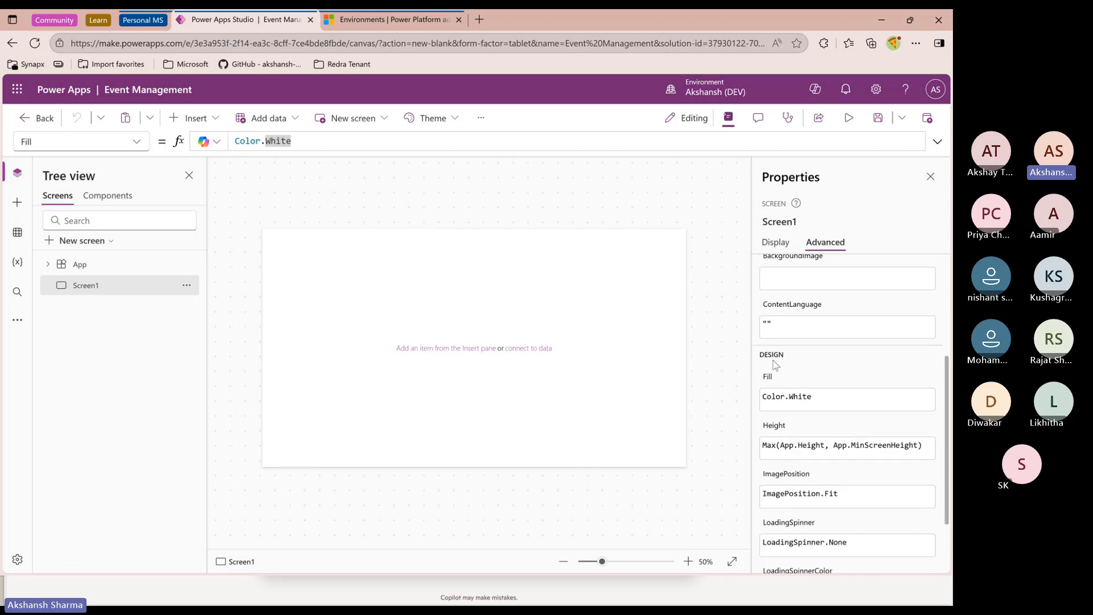
pyautogui.scroll(5, 811, 506)
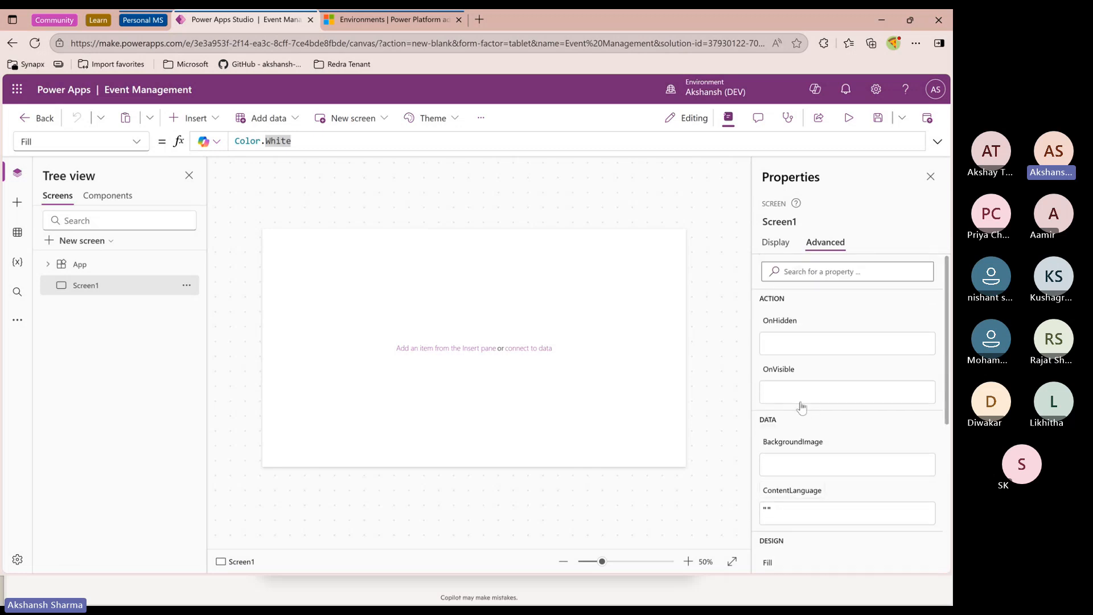
pyautogui.click(137, 142)
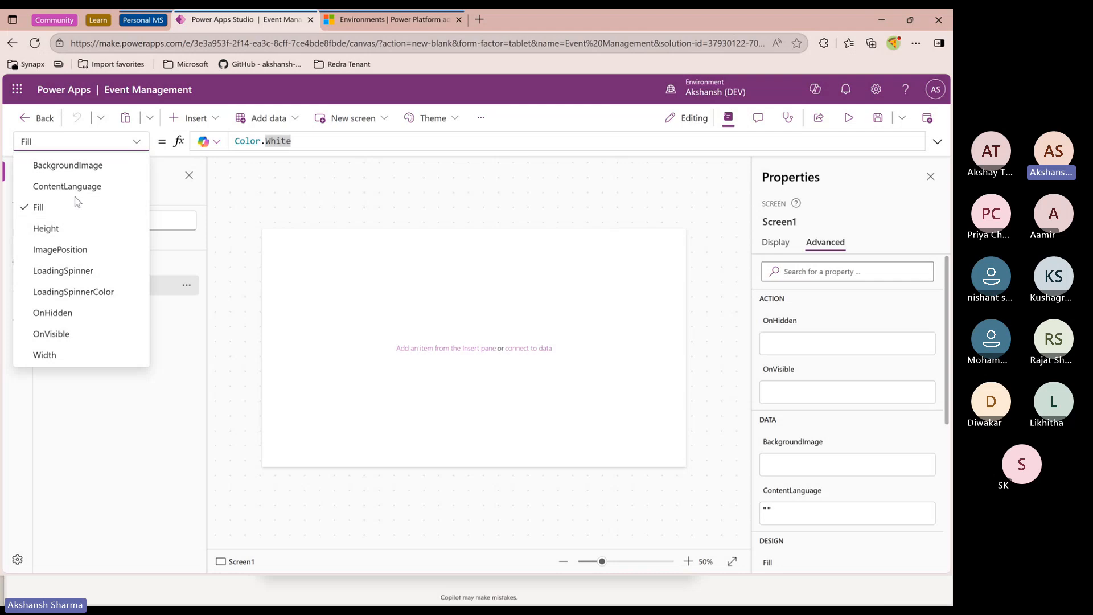
pyautogui.click(136, 143)
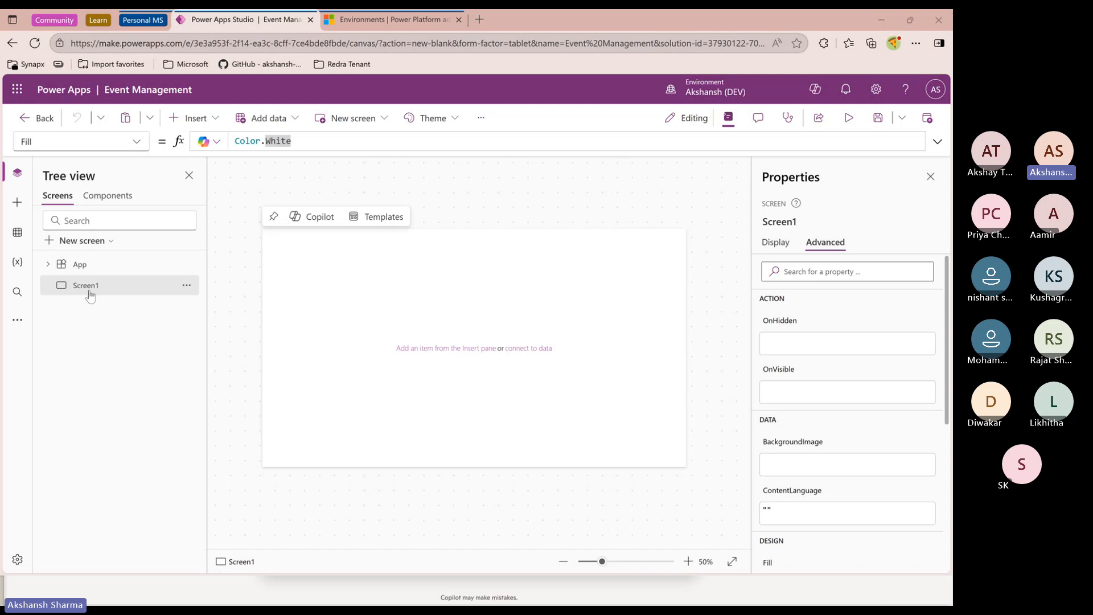
# Insert a horizontal container onto the screen
pyautogui.click(216, 121)
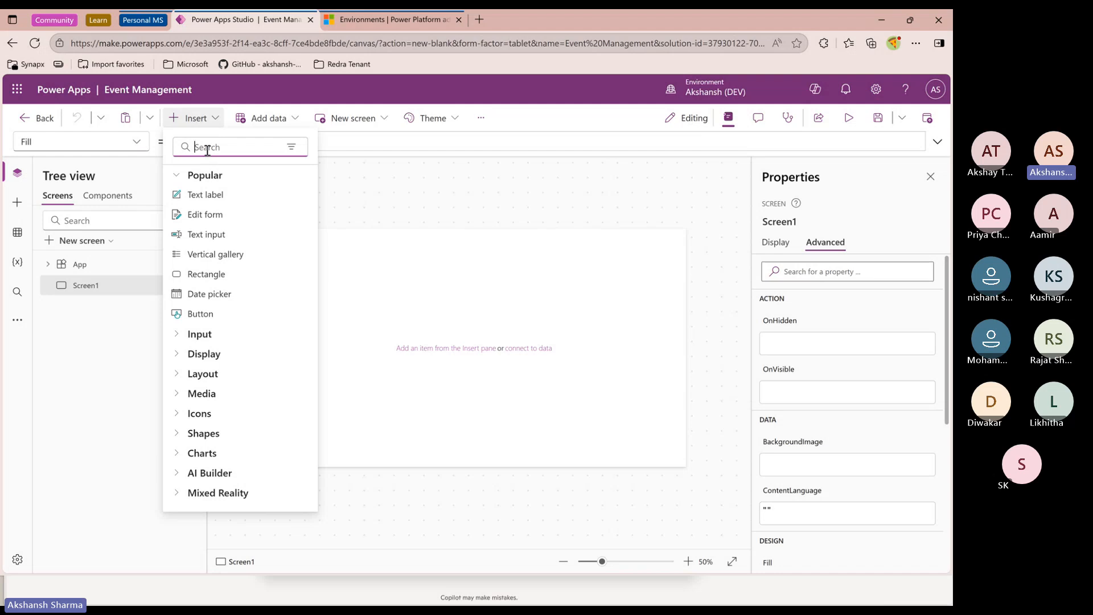
pyautogui.click(220, 121)
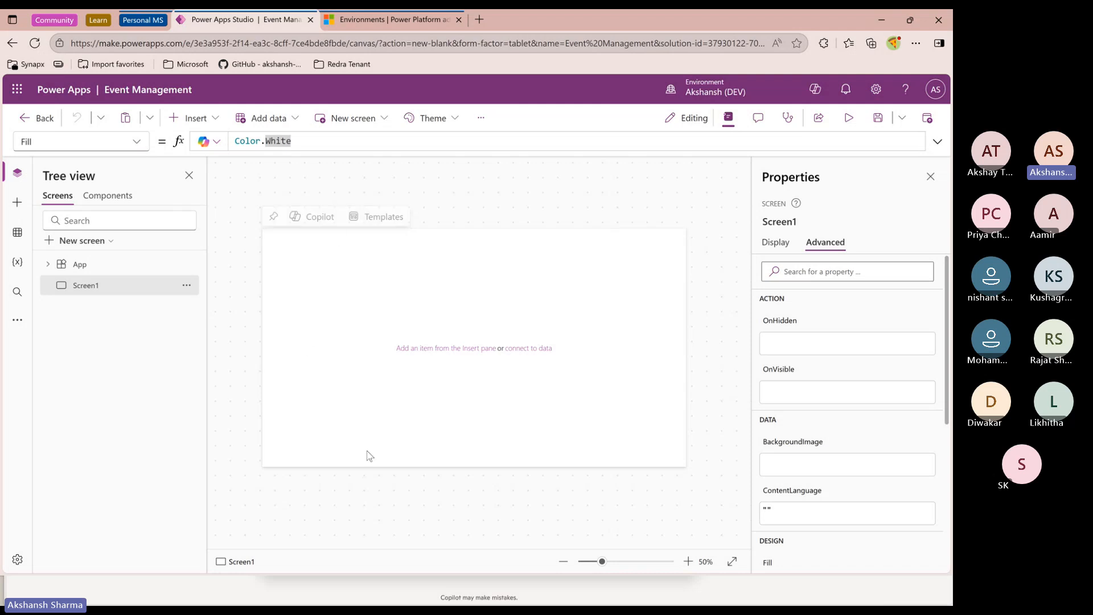
pyautogui.click(211, 118)
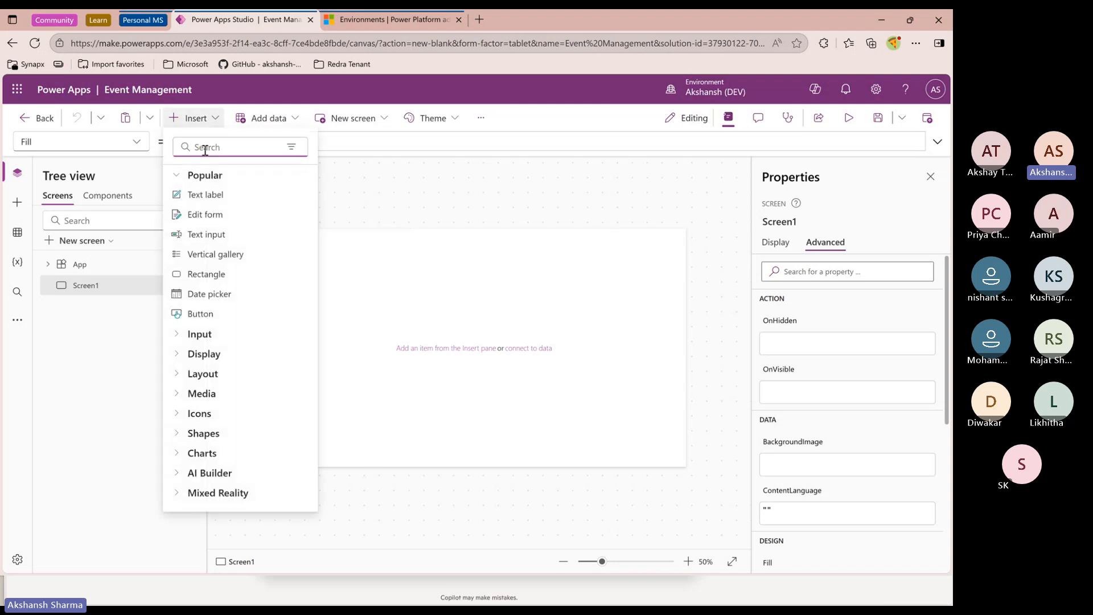
pyautogui.write('hor')
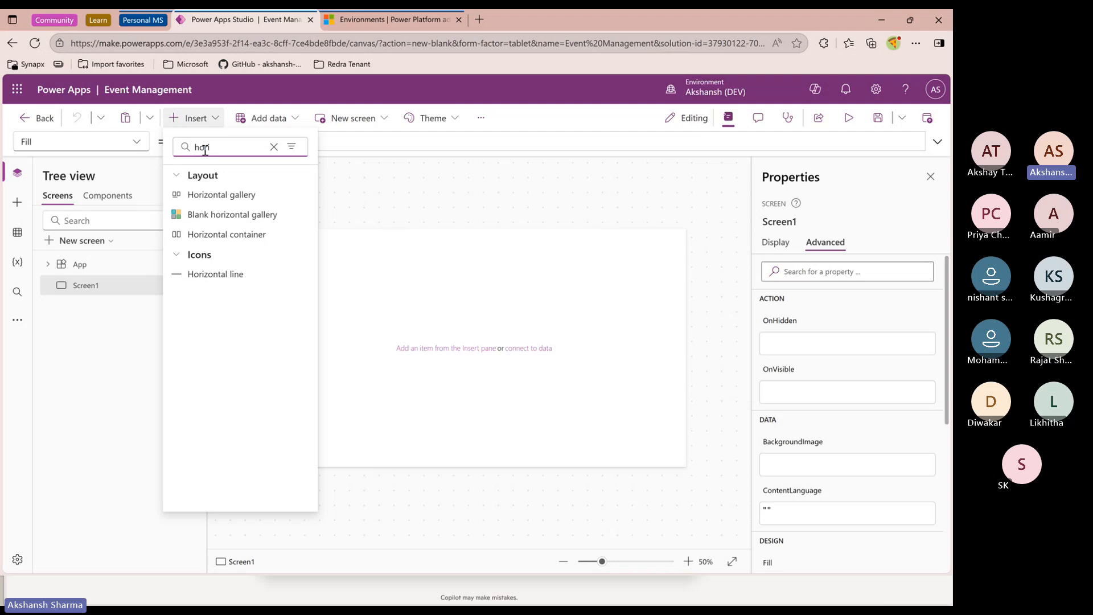
pyautogui.write('i')
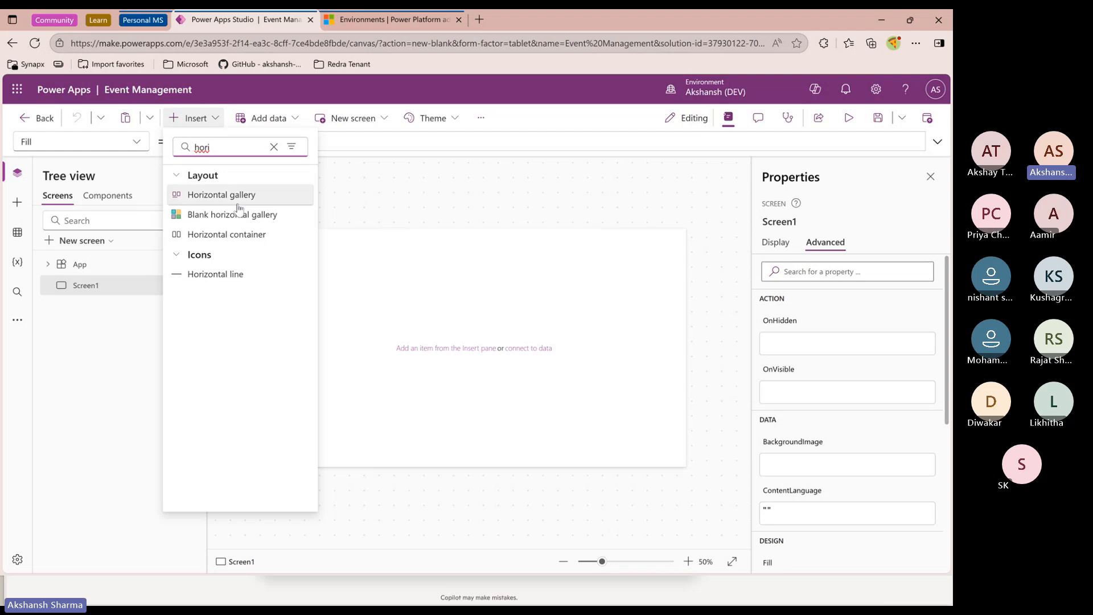
pyautogui.click(246, 239)
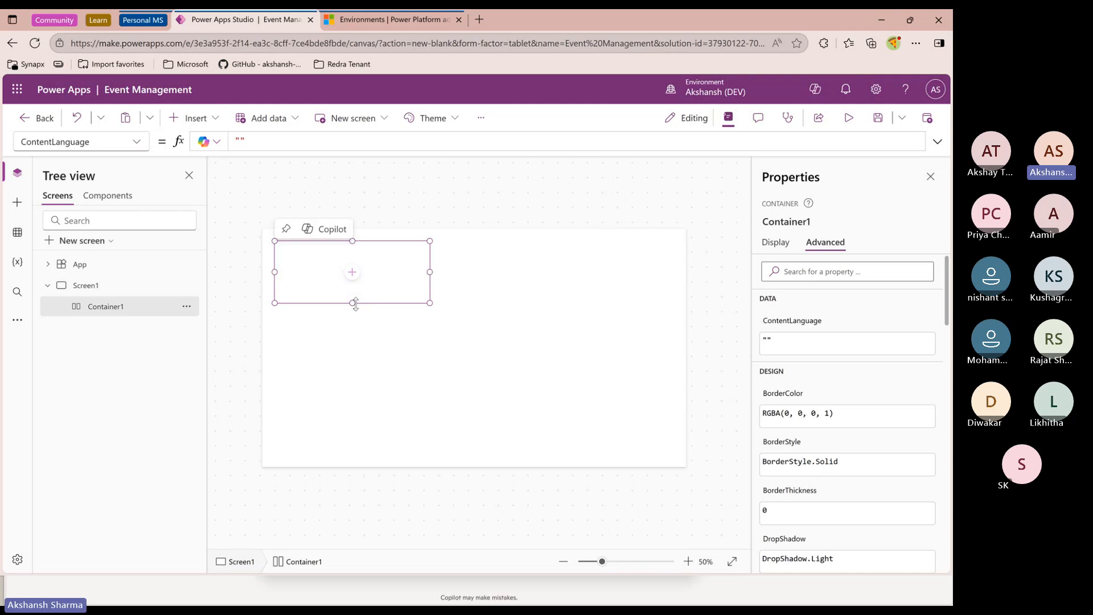
# Resize the horizontal container to fill the whole screen
pyautogui.moveTo(356, 306); pyautogui.dragTo(353, 468)
pyautogui.moveTo(275, 355); pyautogui.dragTo(249, 361)
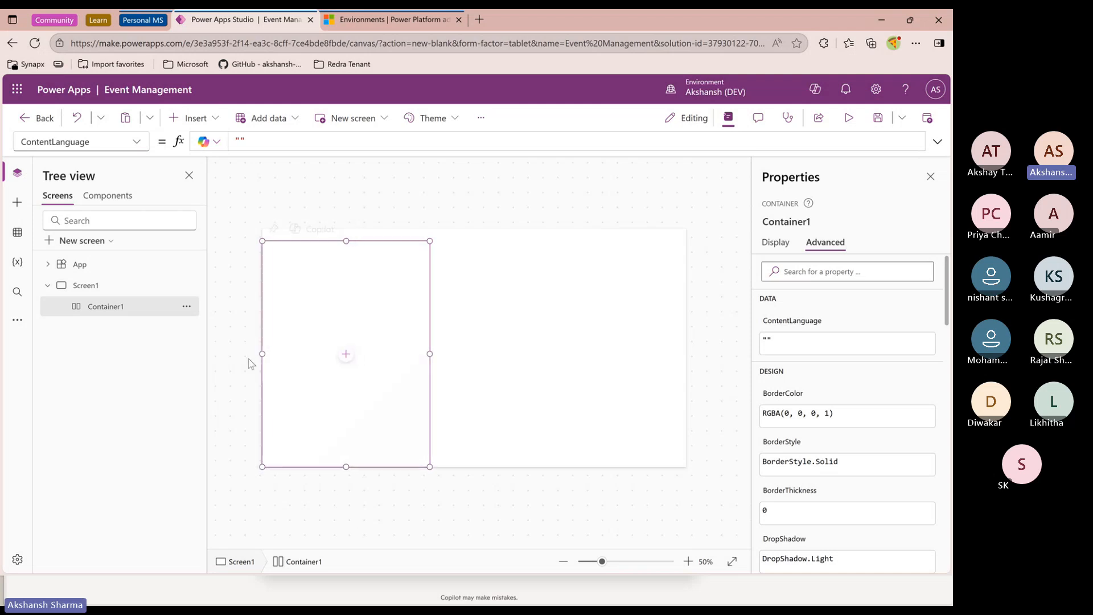
pyautogui.moveTo(429, 354); pyautogui.dragTo(722, 366)
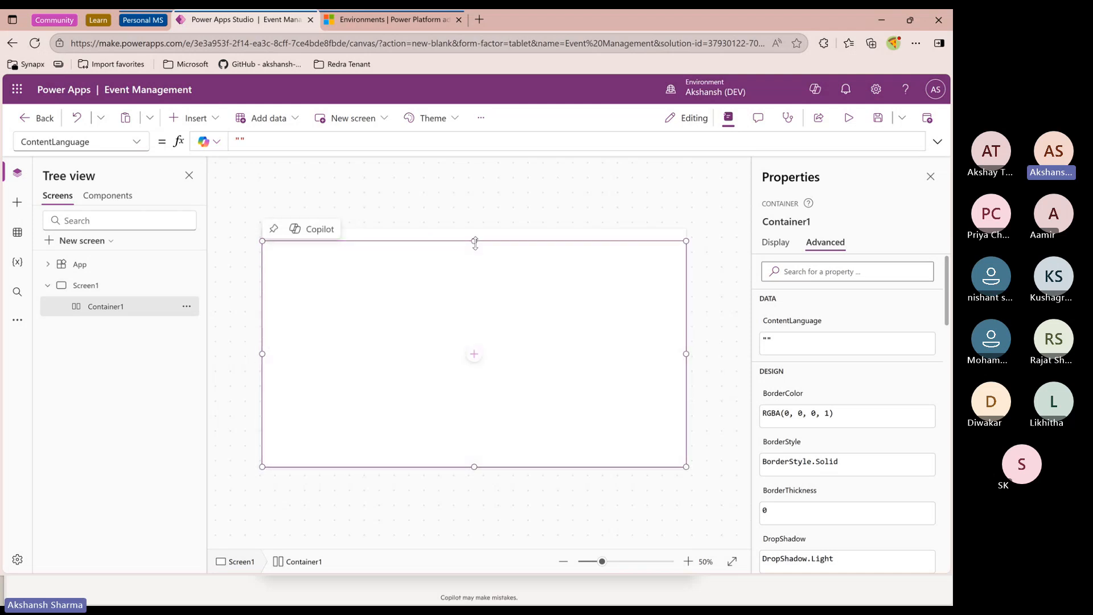
pyautogui.moveTo(474, 241); pyautogui.dragTo(473, 228)
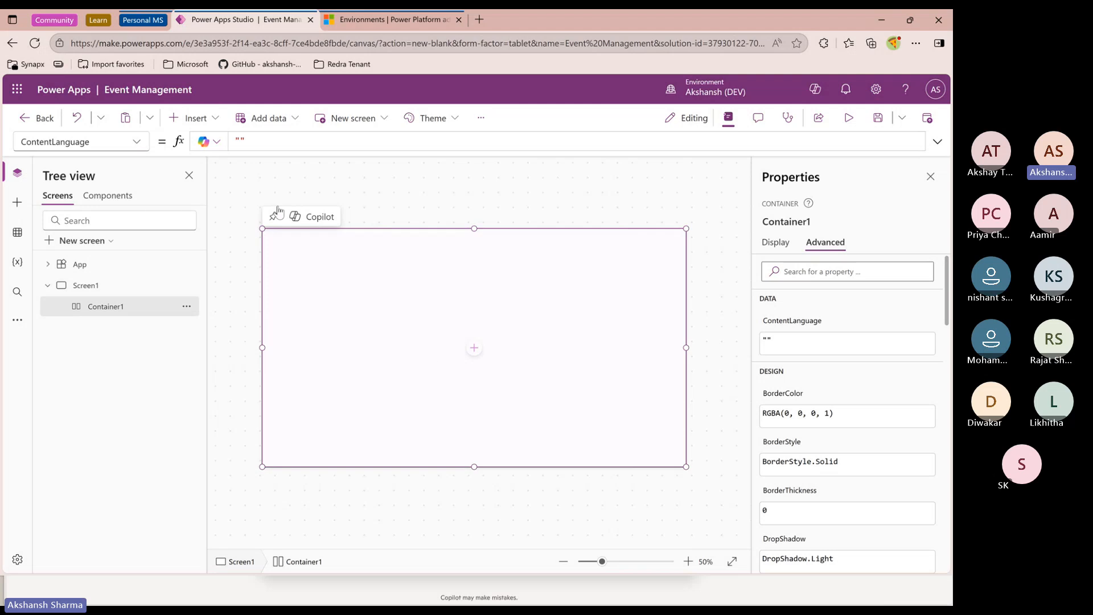
# Insert a vertical container inside the horizontal container
pyautogui.click(194, 118)
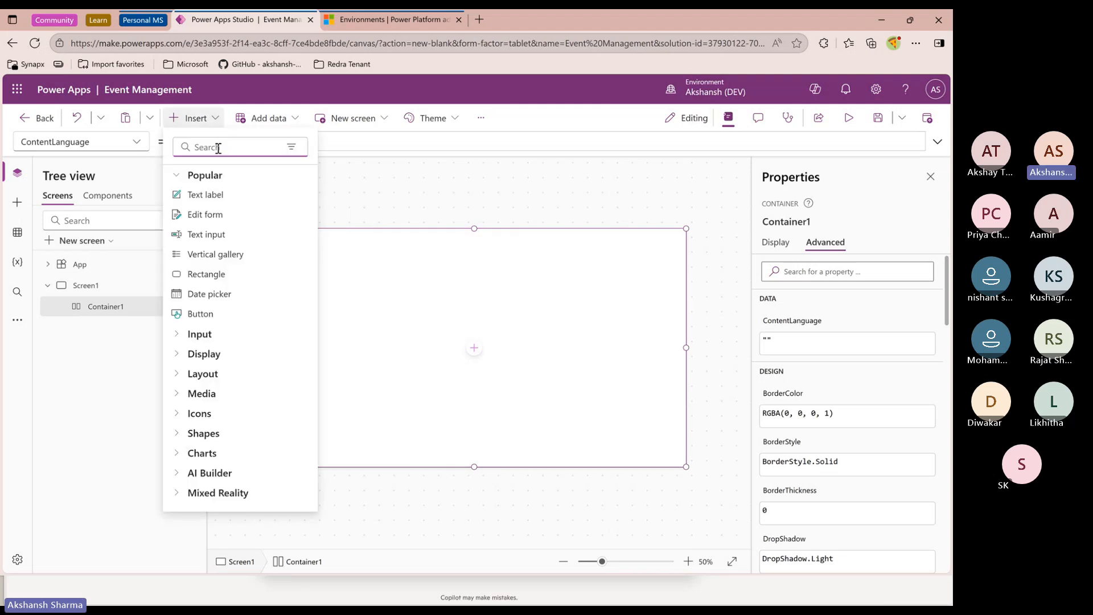
pyautogui.write('rec')
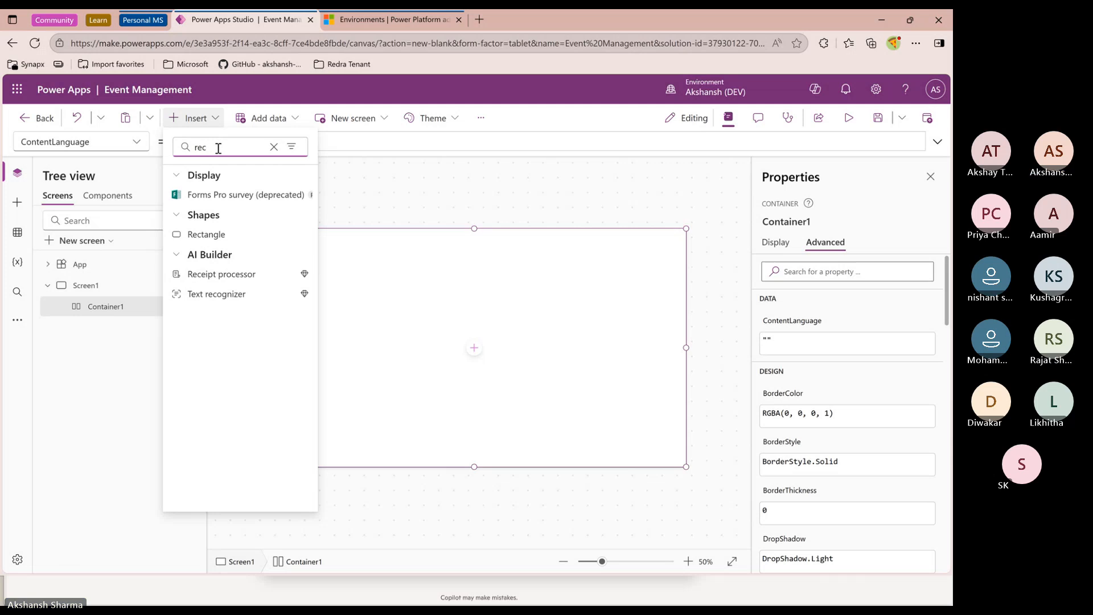
pyautogui.press('BackSpace')
pyautogui.press('BackSpace')
pyautogui.press('BackSpace')
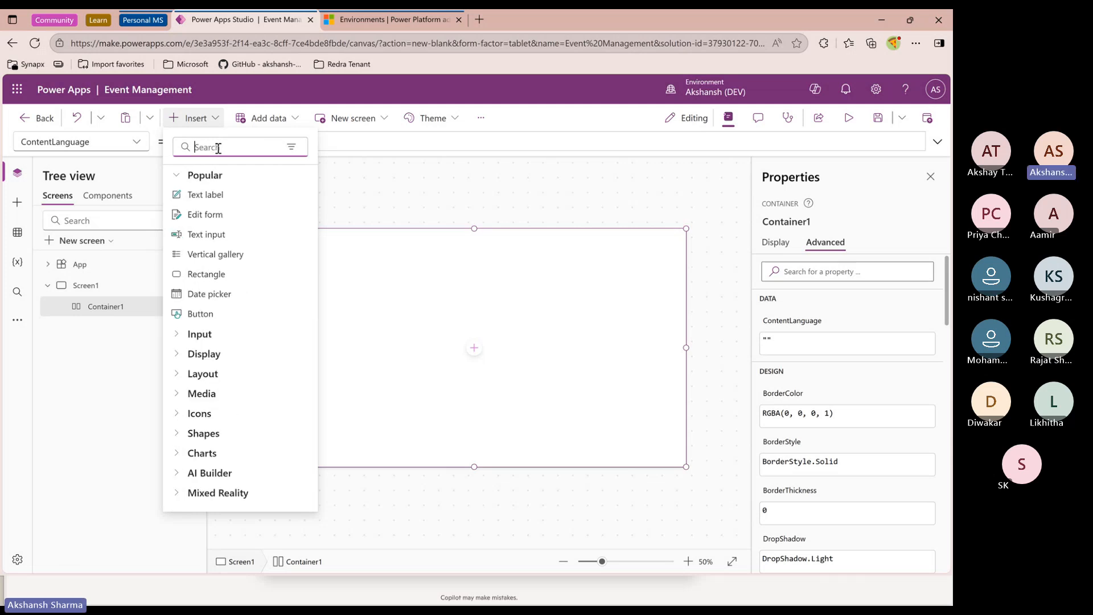
pyautogui.write('verti')
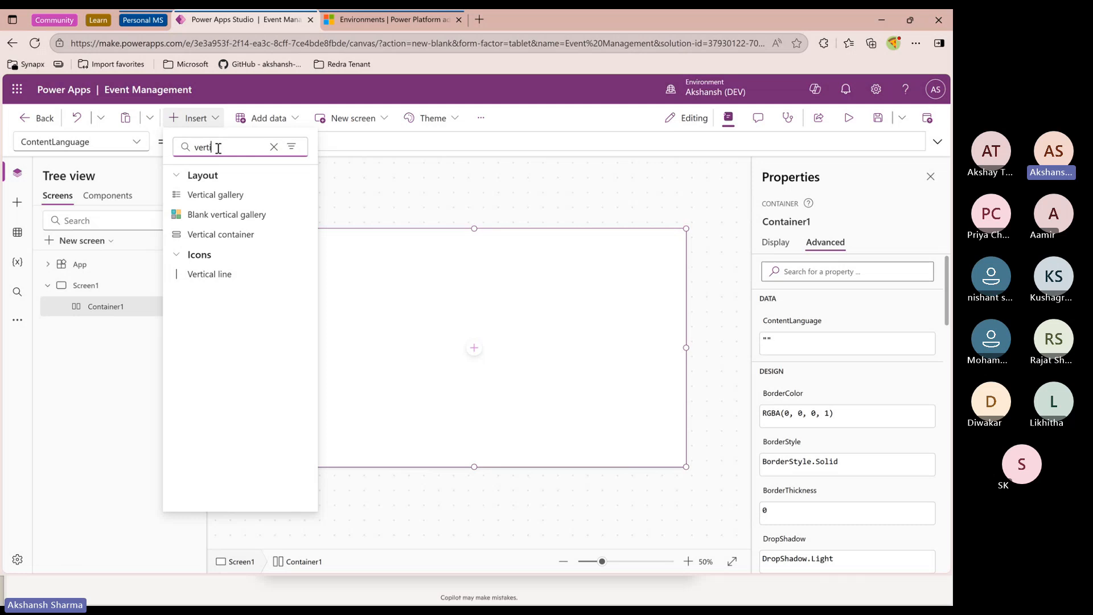
pyautogui.click(219, 234)
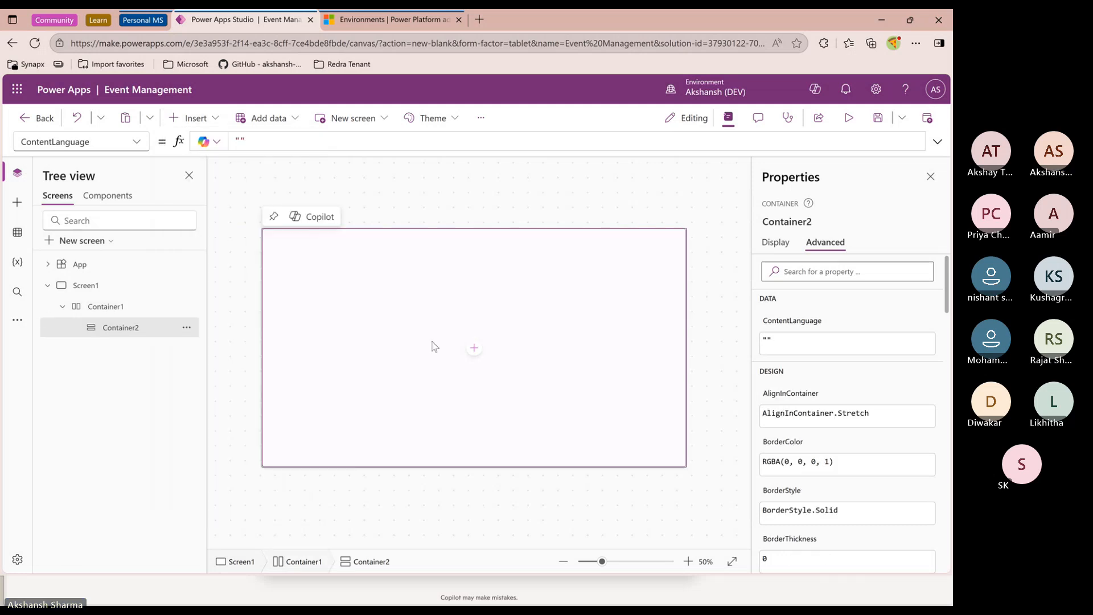
# Add two buttons inside the vertical container and review the container hierarchy in the tree view
pyautogui.click(218, 121)
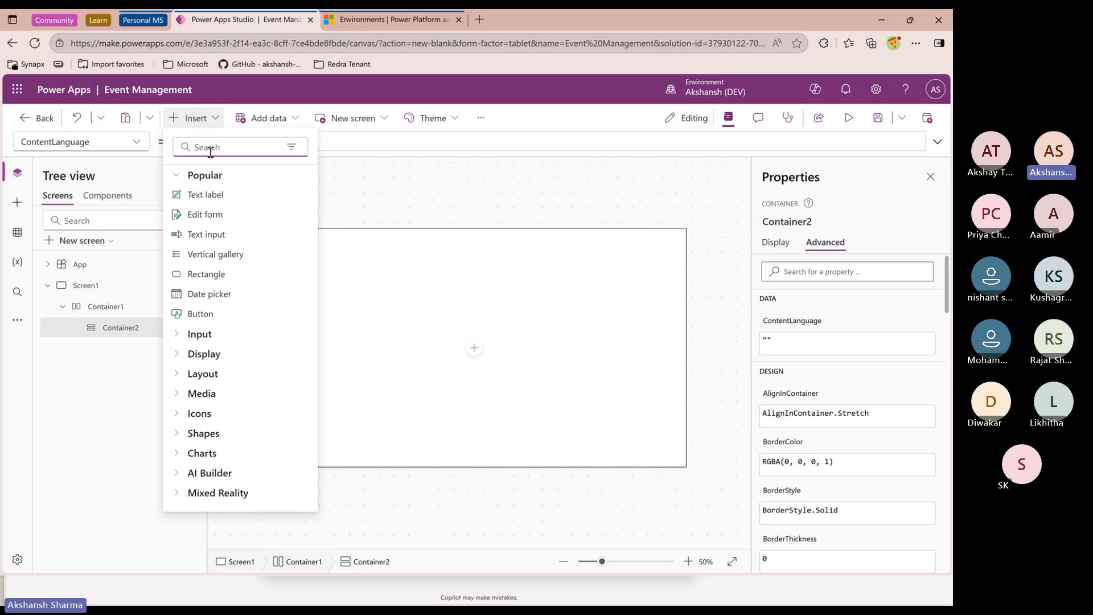
pyautogui.write('bu')
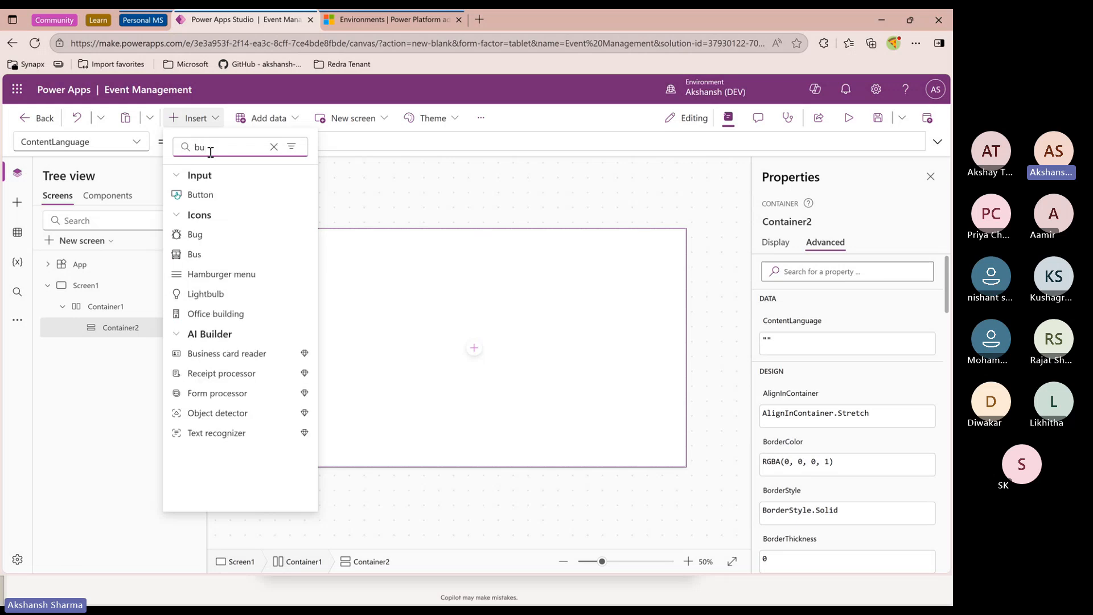
pyautogui.click(212, 196)
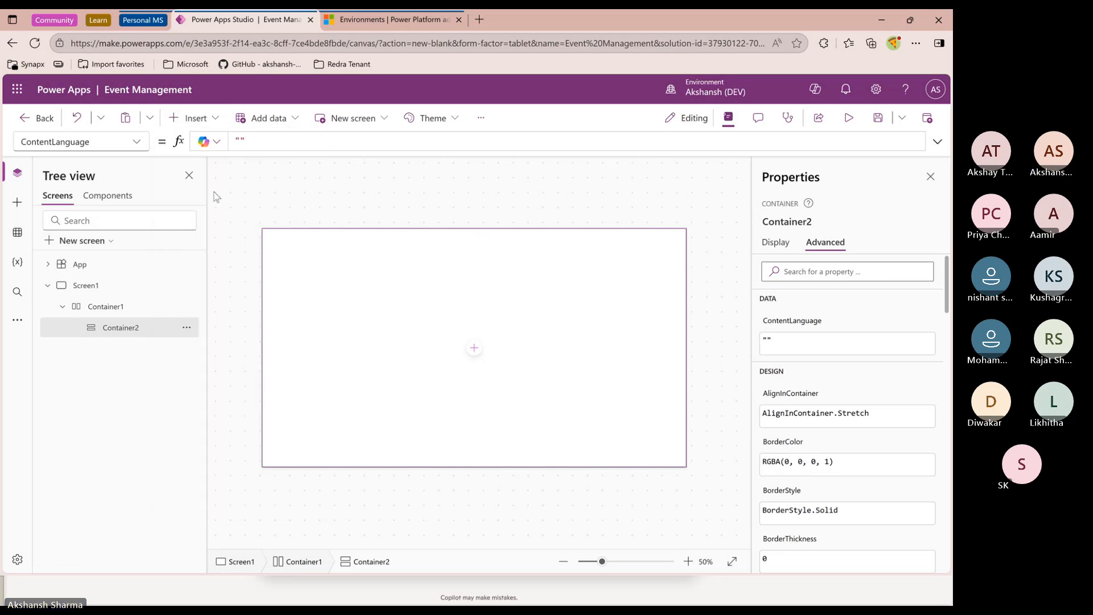
pyautogui.click(215, 120)
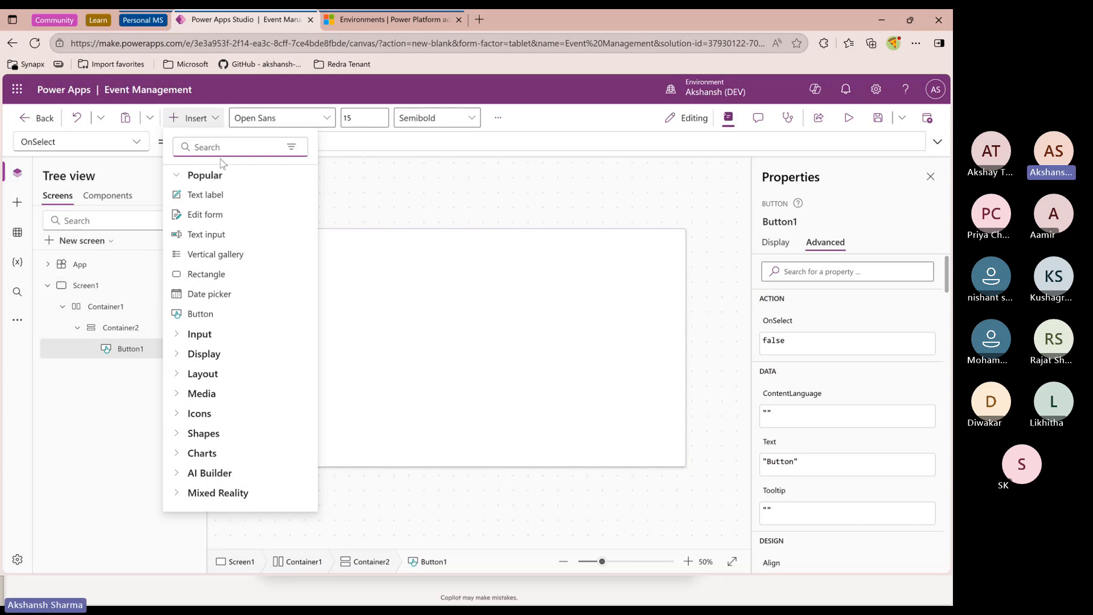
pyautogui.write('but')
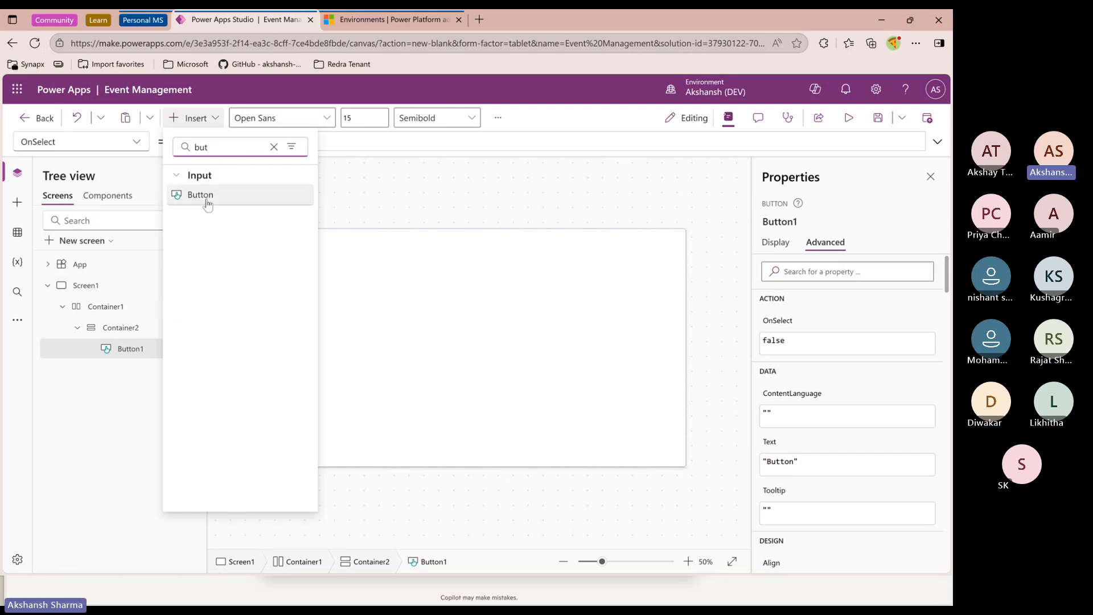
pyautogui.click(207, 200)
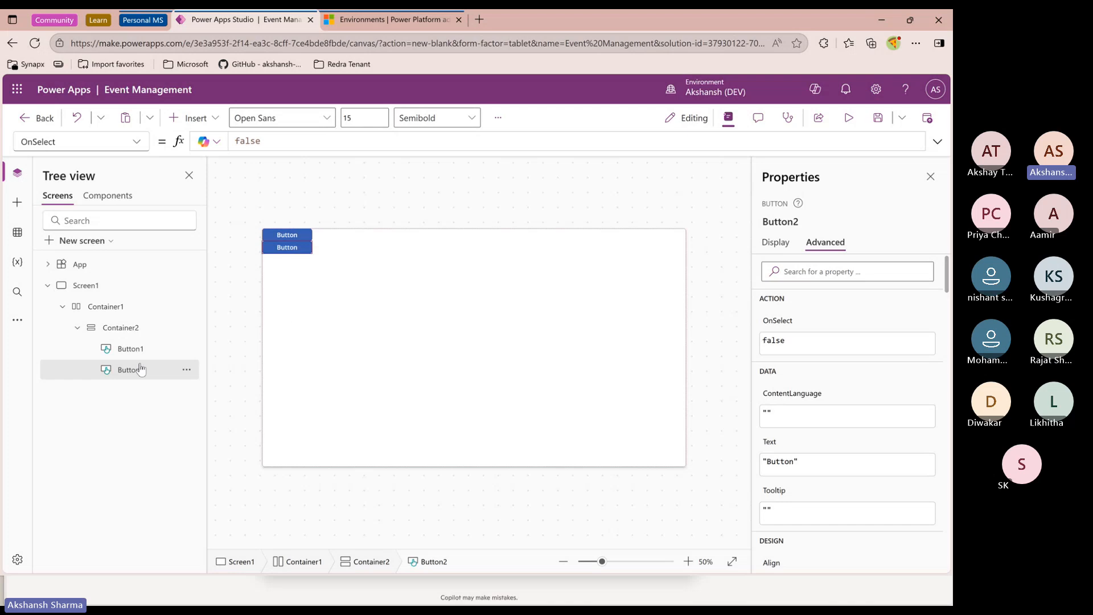
pyautogui.click(133, 333)
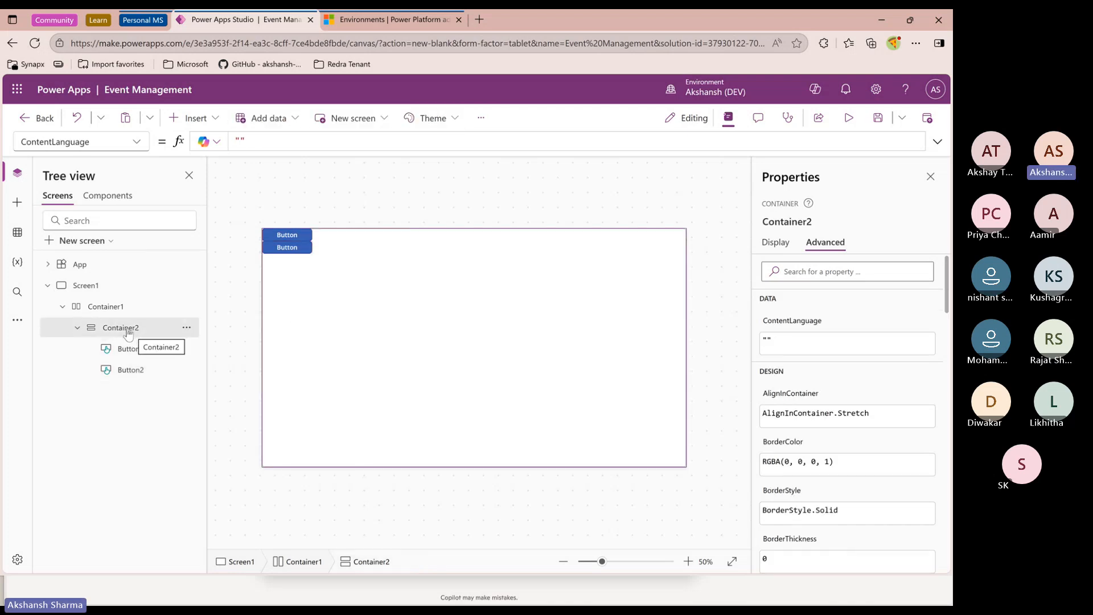
pyautogui.click(123, 310)
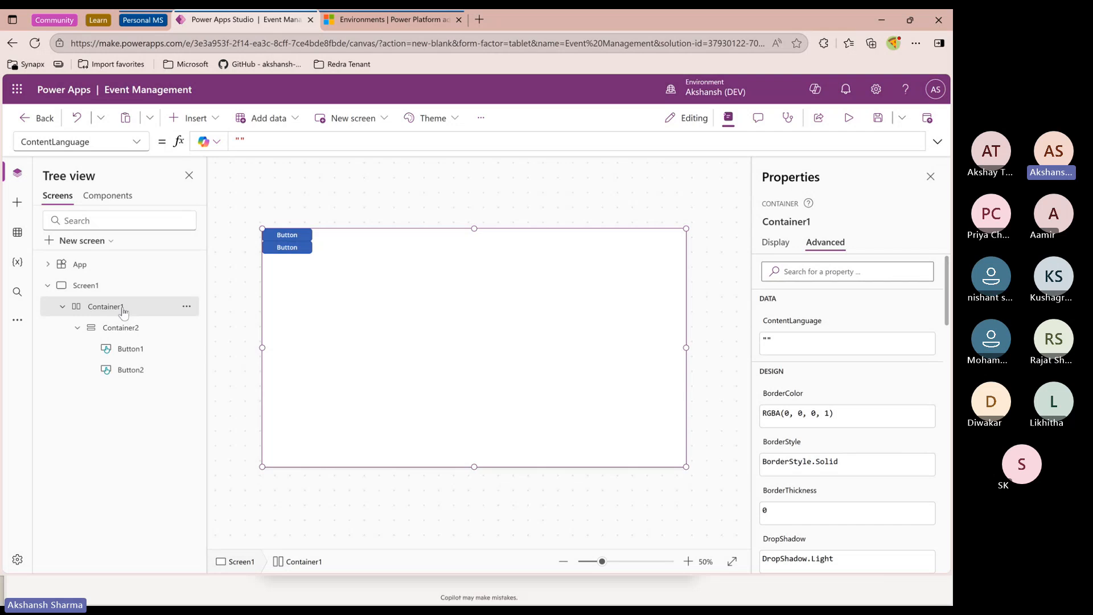
# Insert a second vertical container inside the horizontal container
pyautogui.click(78, 328)
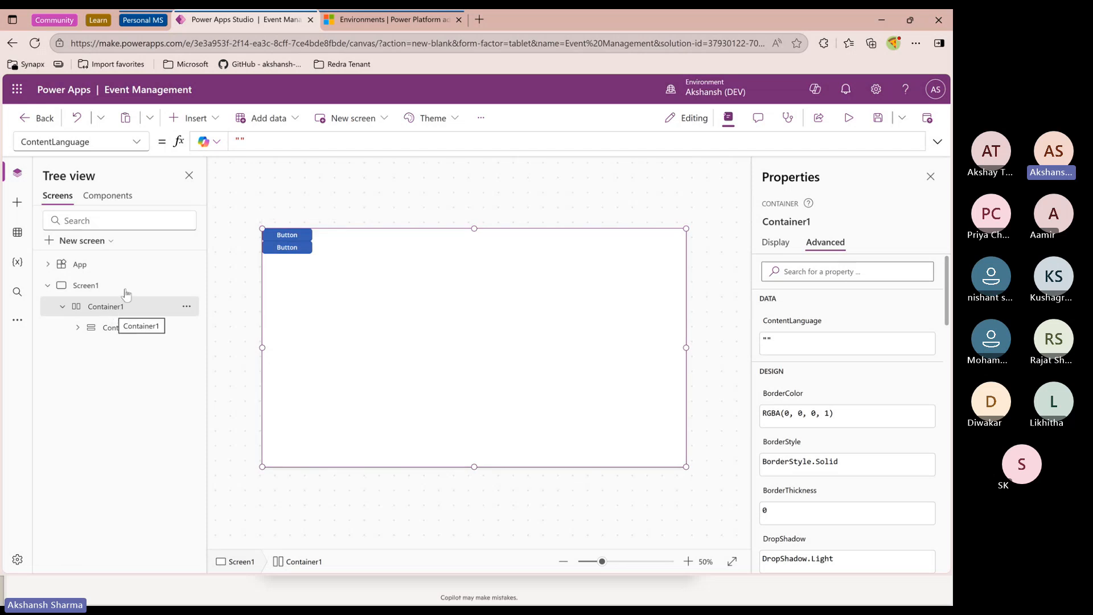
pyautogui.click(204, 122)
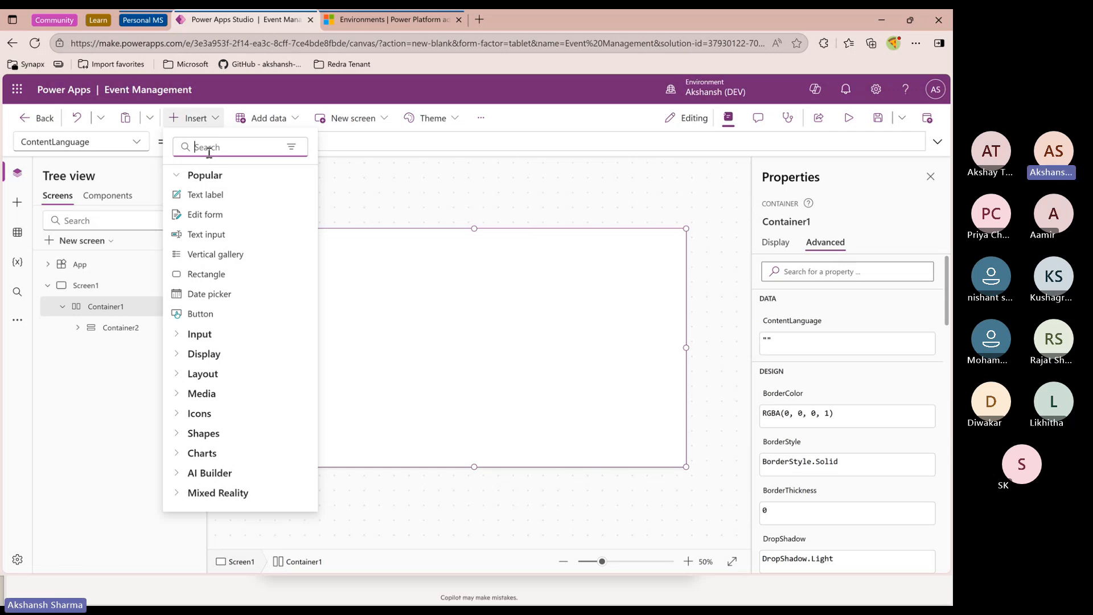
pyautogui.write('ver')
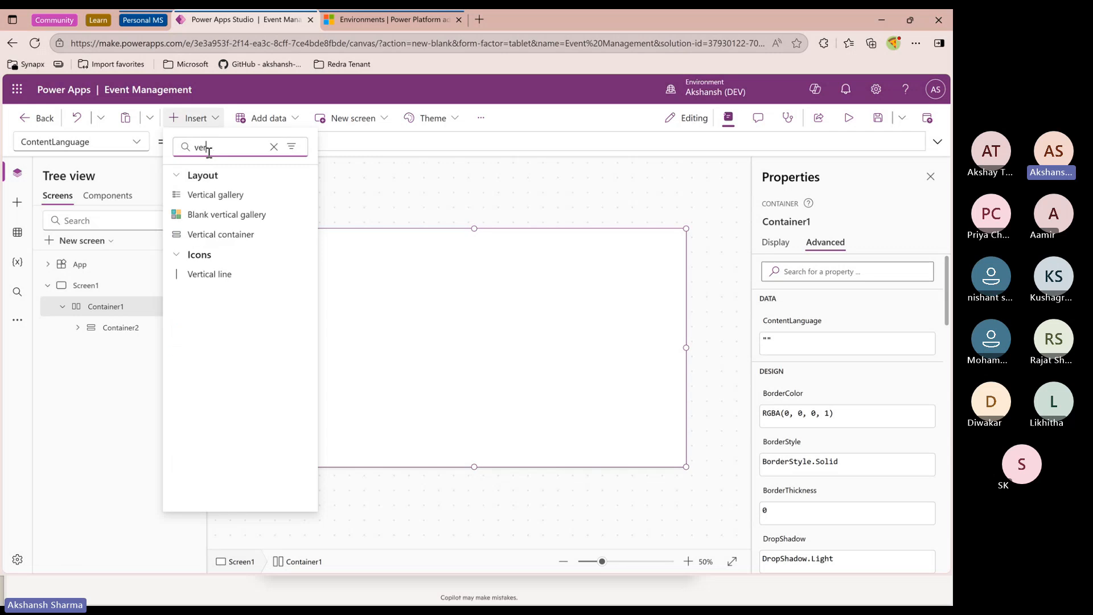
pyautogui.write('ti')
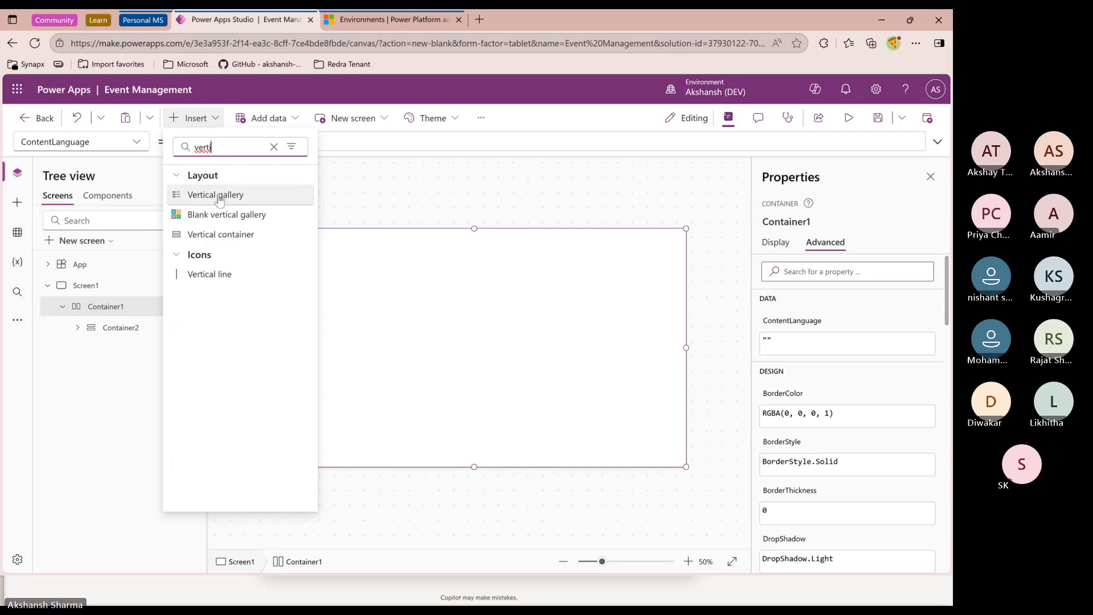
pyautogui.click(221, 235)
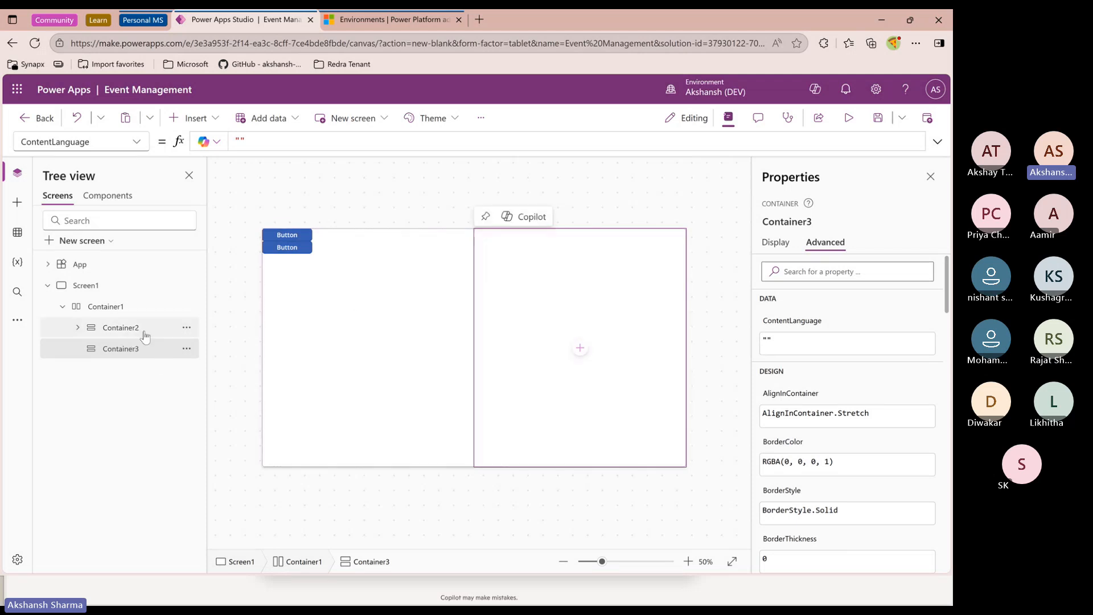
# Turn off flexible width for the first vertical container and set its width to 80
pyautogui.click(130, 334)
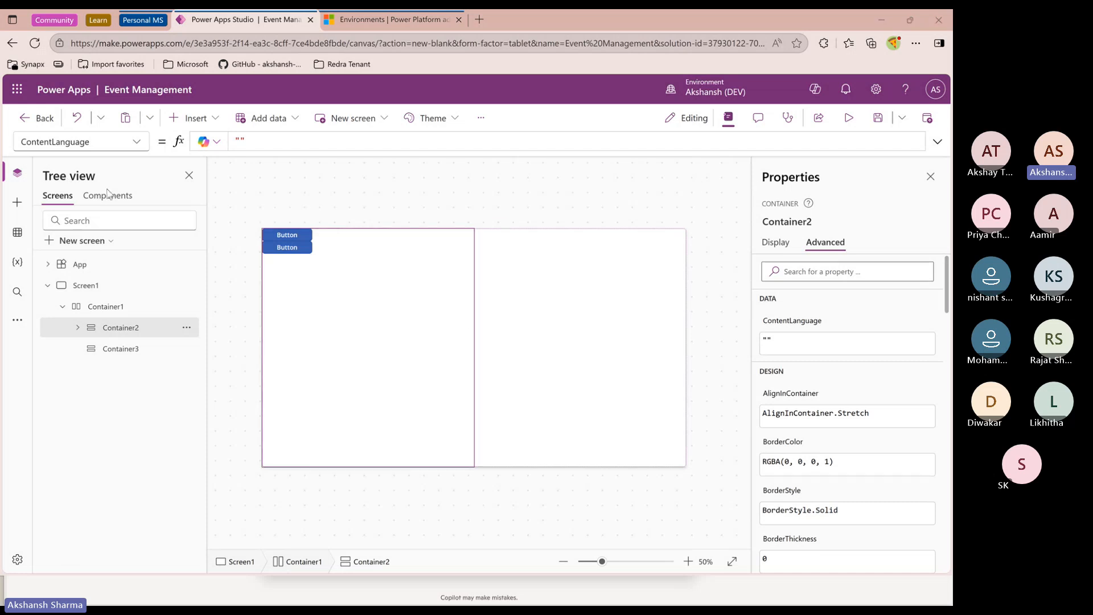
pyautogui.click(775, 243)
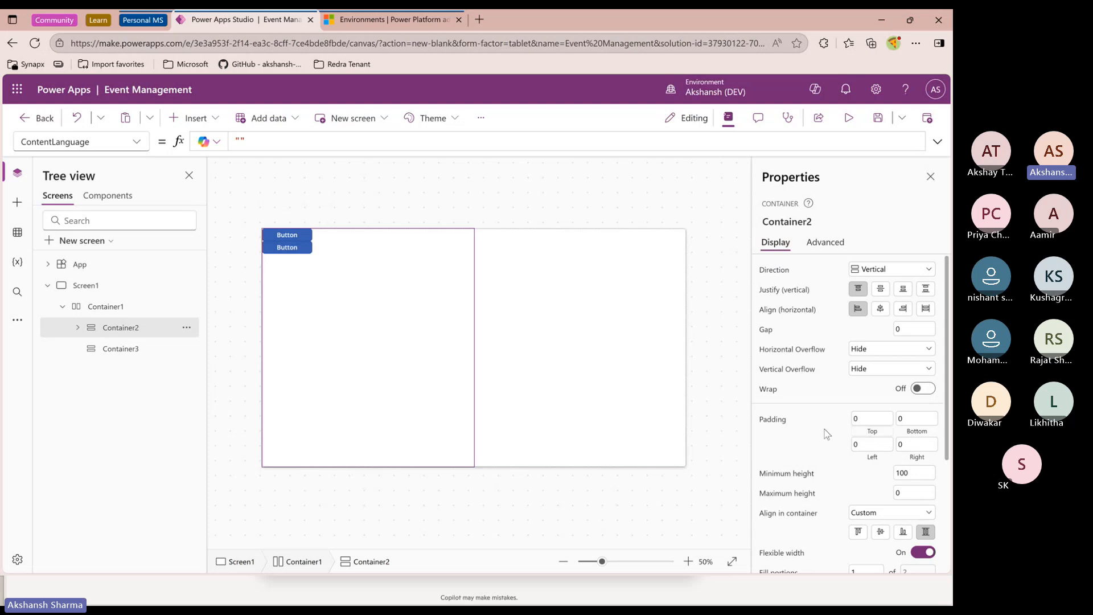
pyautogui.scroll(-2, 822, 488)
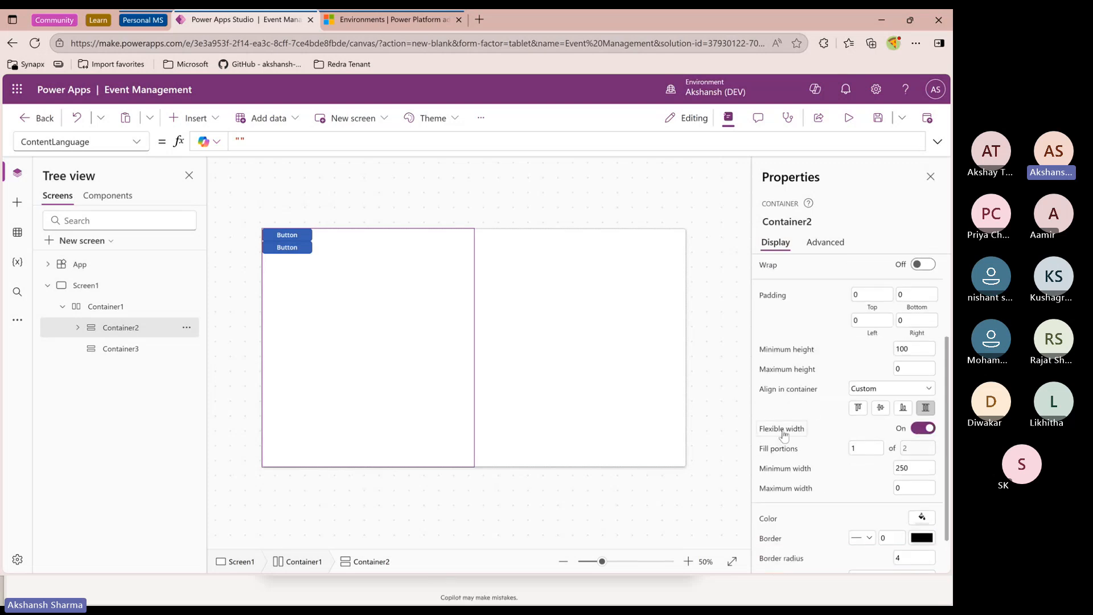
pyautogui.click(923, 429)
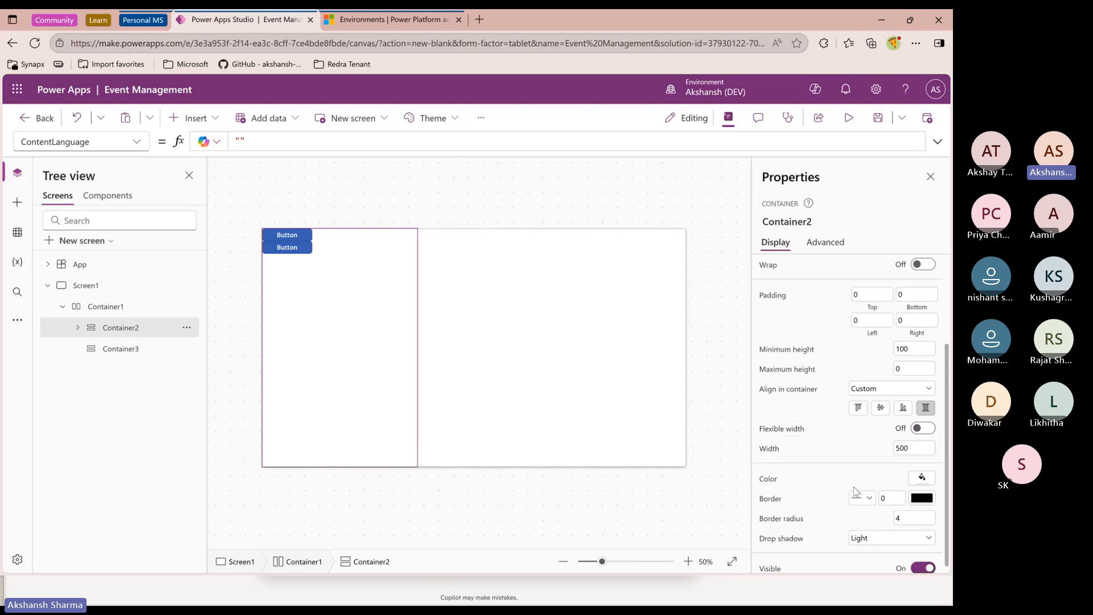
pyautogui.click(924, 450)
pyautogui.write('50')
pyautogui.click(910, 454)
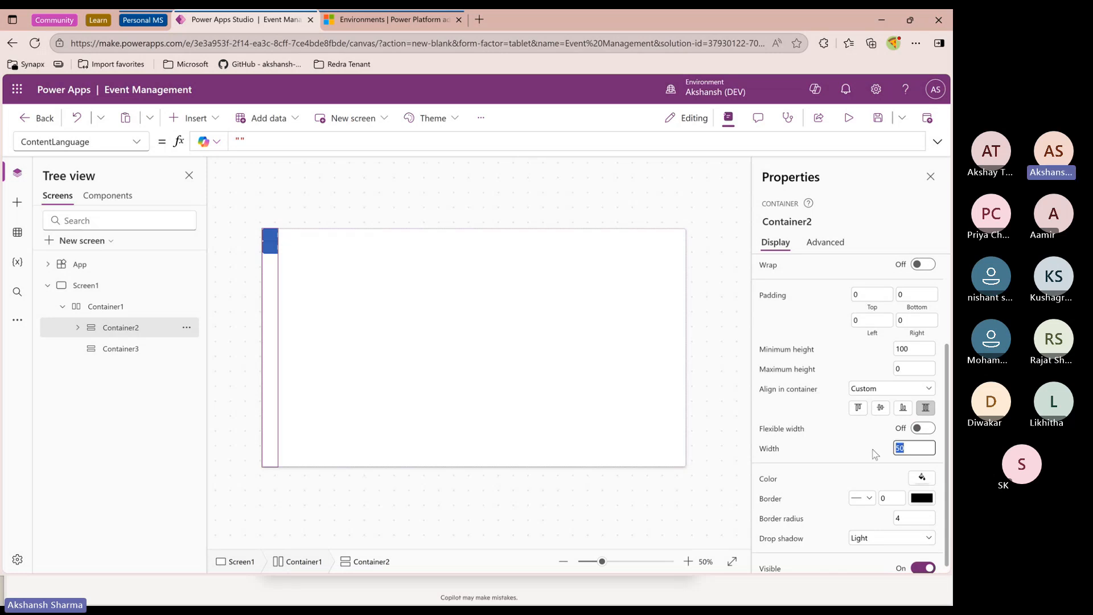
pyautogui.write('80')
pyautogui.press('Return')
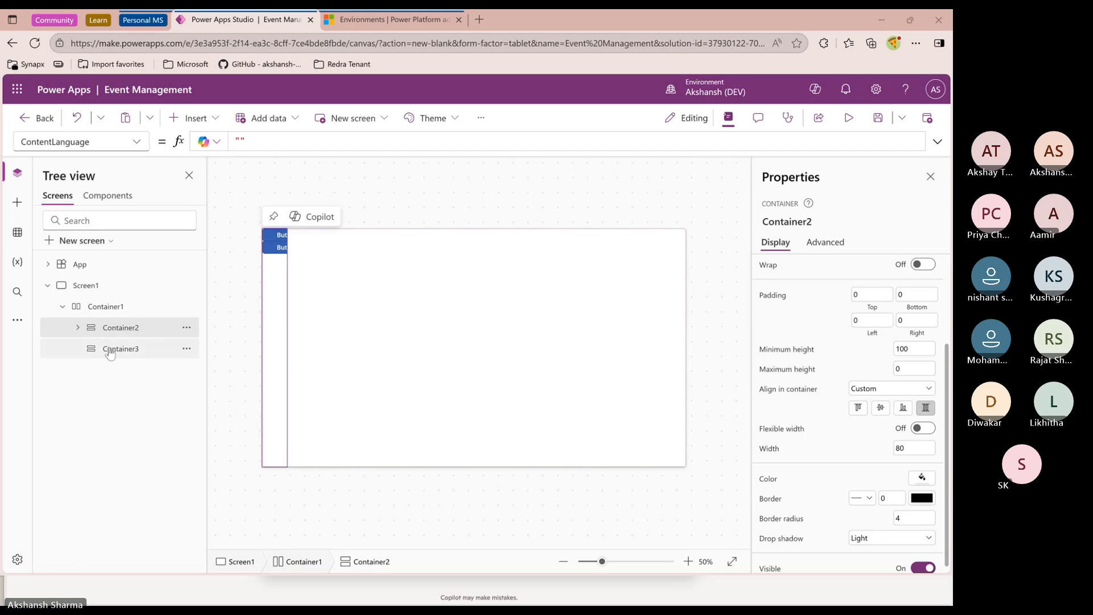
# Review the first button's properties and the app's display settings
pyautogui.click(78, 328)
pyautogui.click(126, 348)
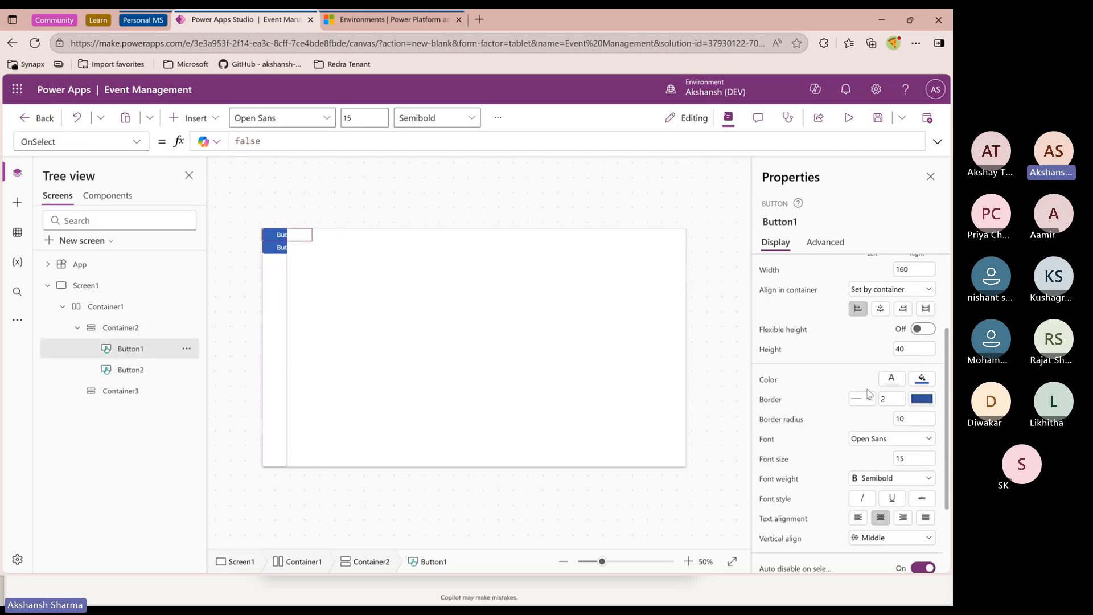
pyautogui.scroll(3, 863, 368)
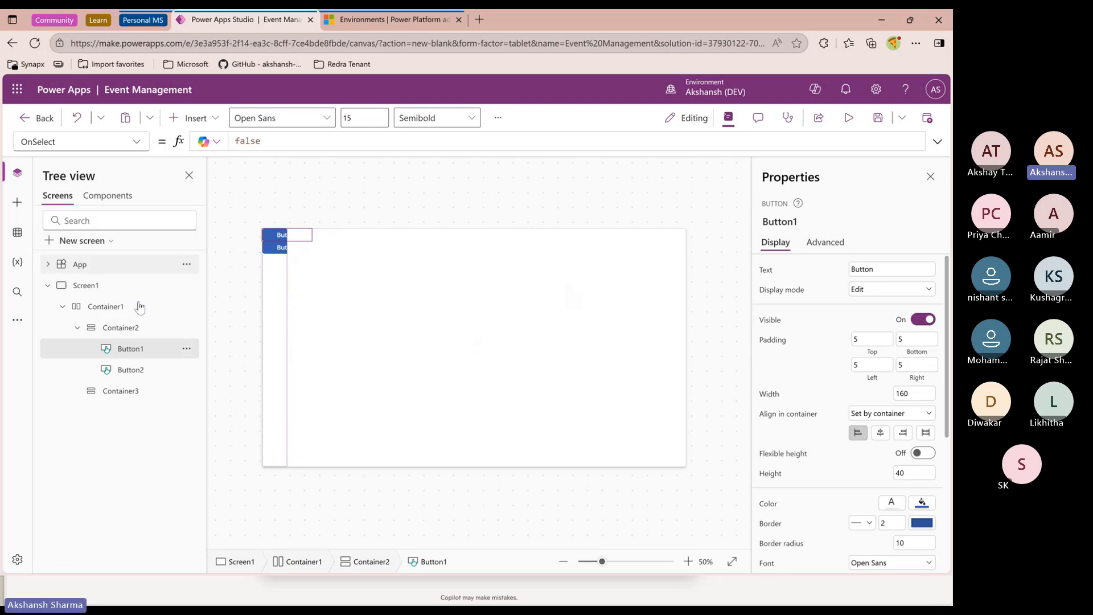
pyautogui.click(117, 327)
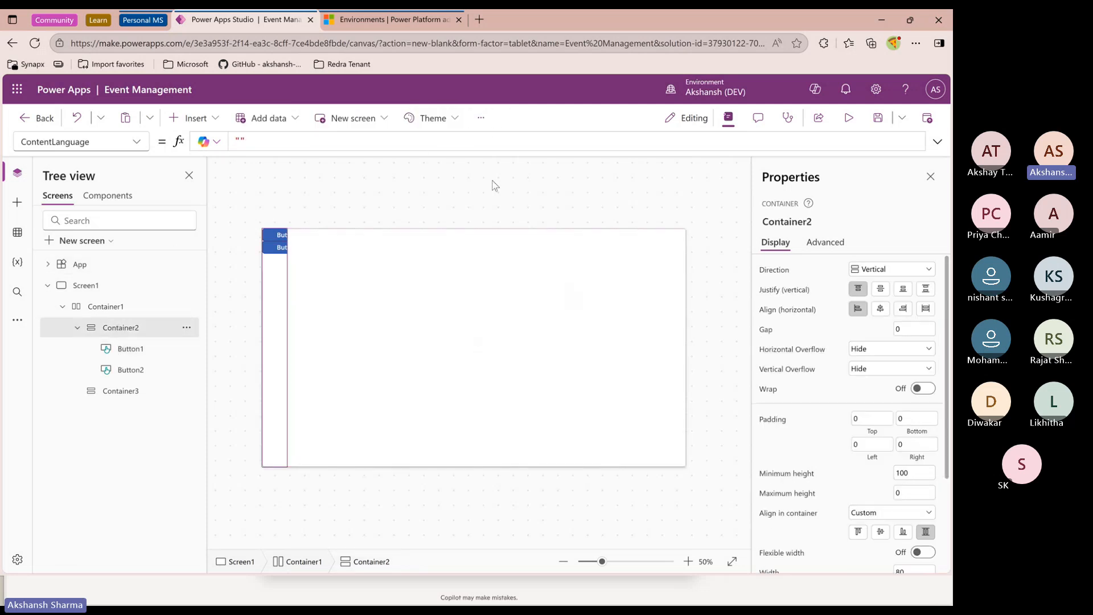
pyautogui.click(482, 121)
pyautogui.click(505, 141)
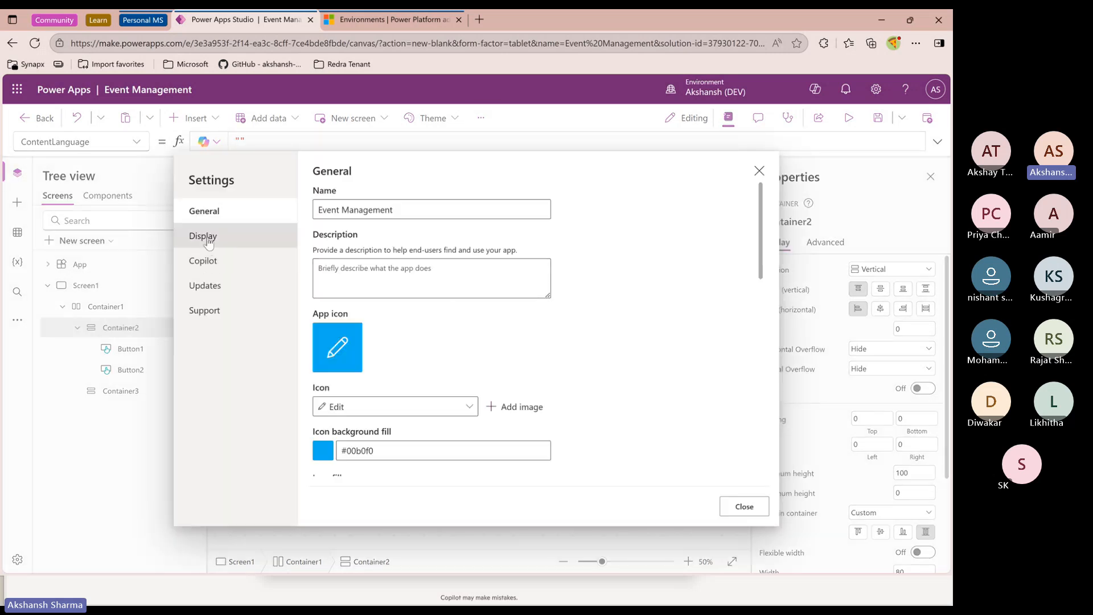
pyautogui.click(208, 243)
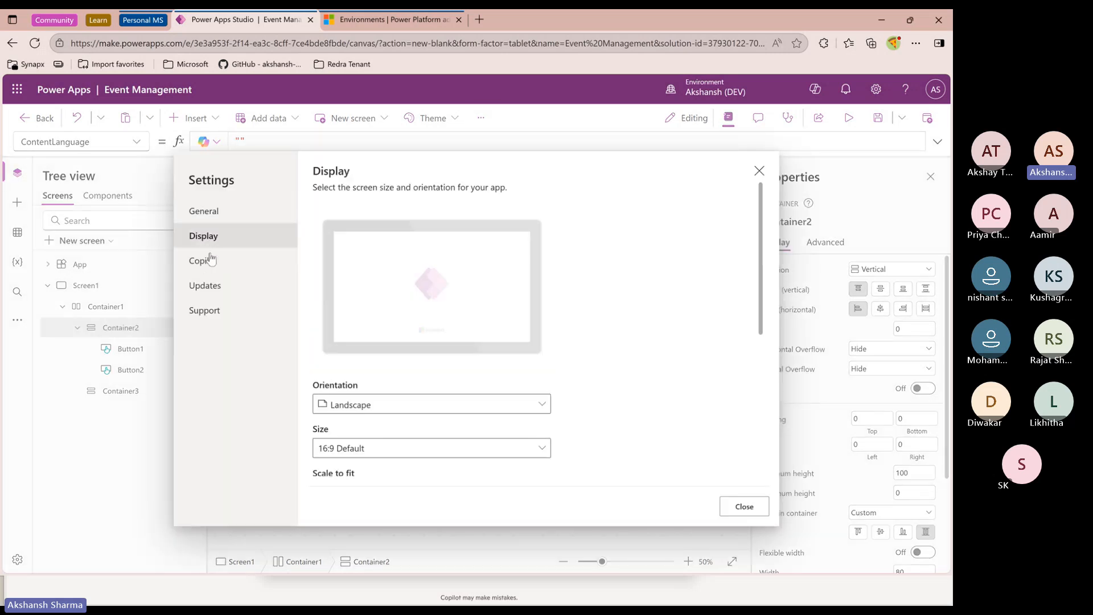
pyautogui.click(759, 171)
# Turn flexible width back on for the first vertical container
pyautogui.click(191, 349)
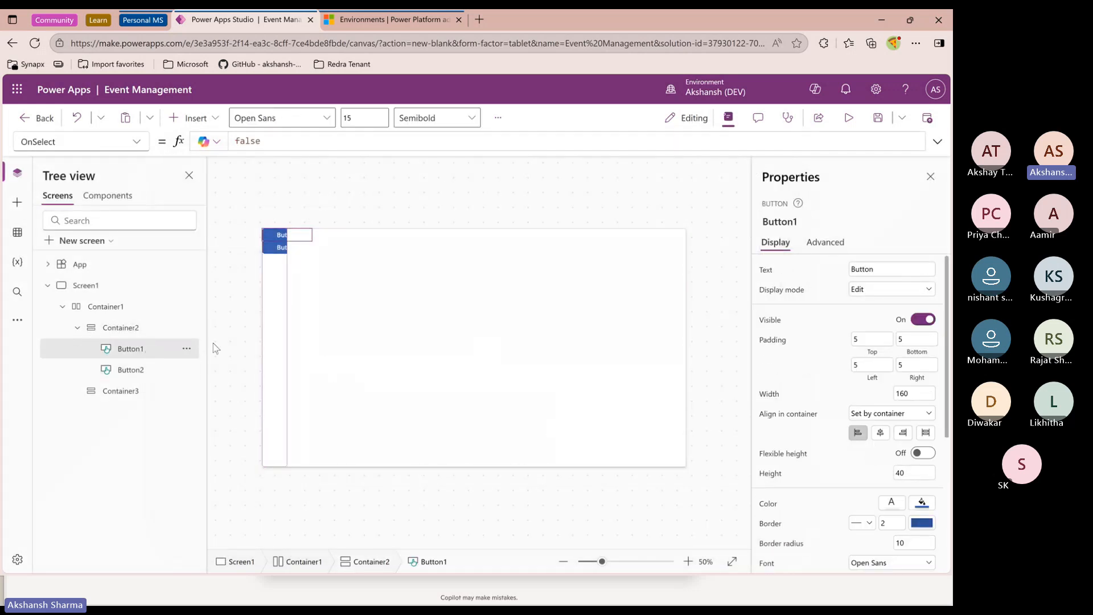
pyautogui.click(135, 329)
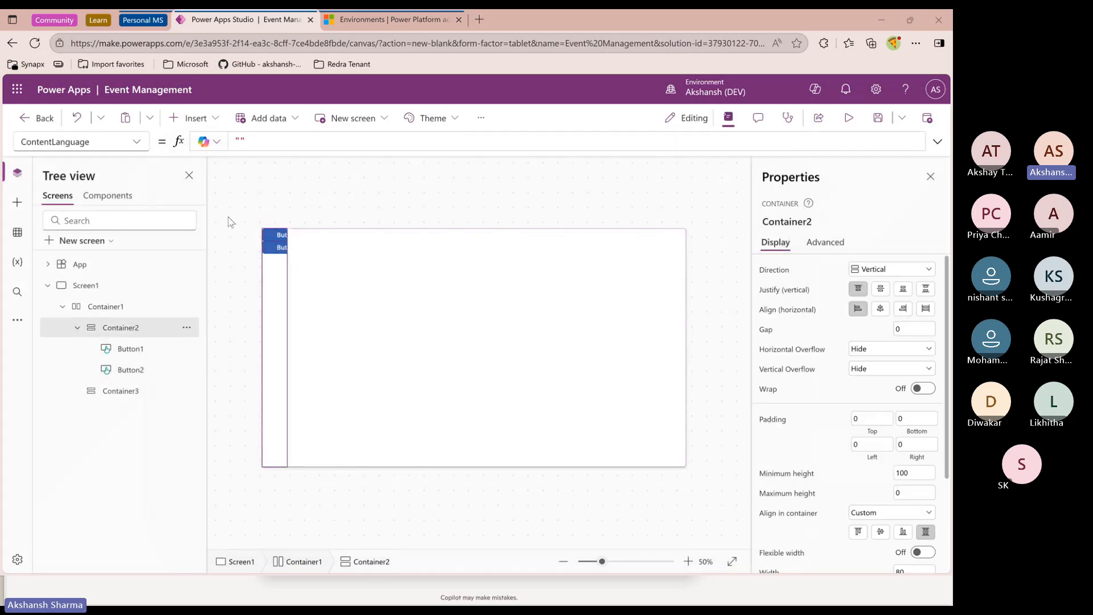
pyautogui.scroll(-5, 827, 421)
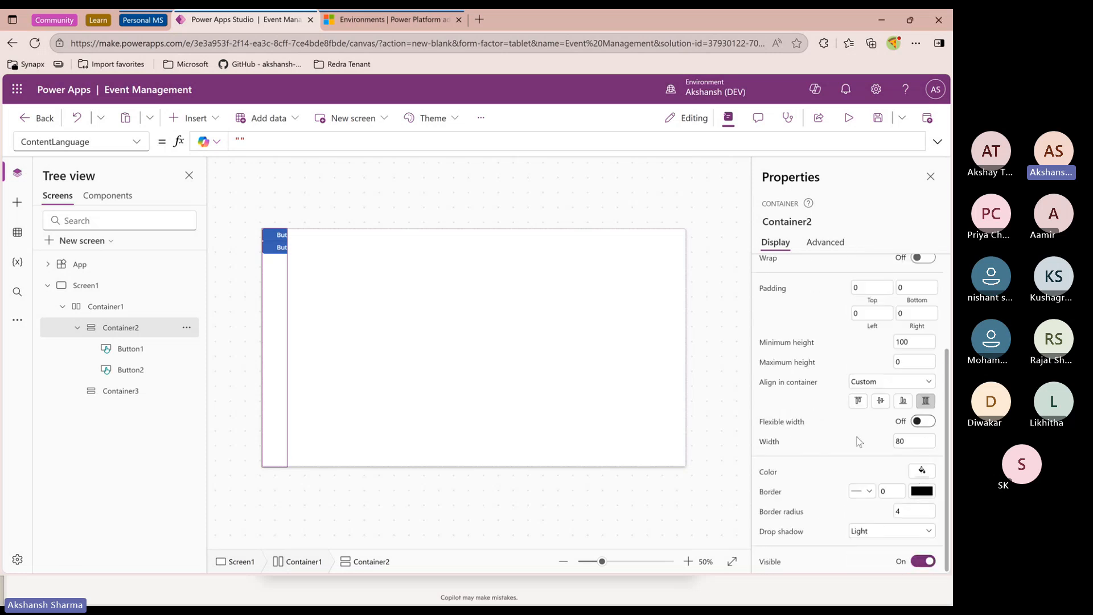
pyautogui.click(923, 421)
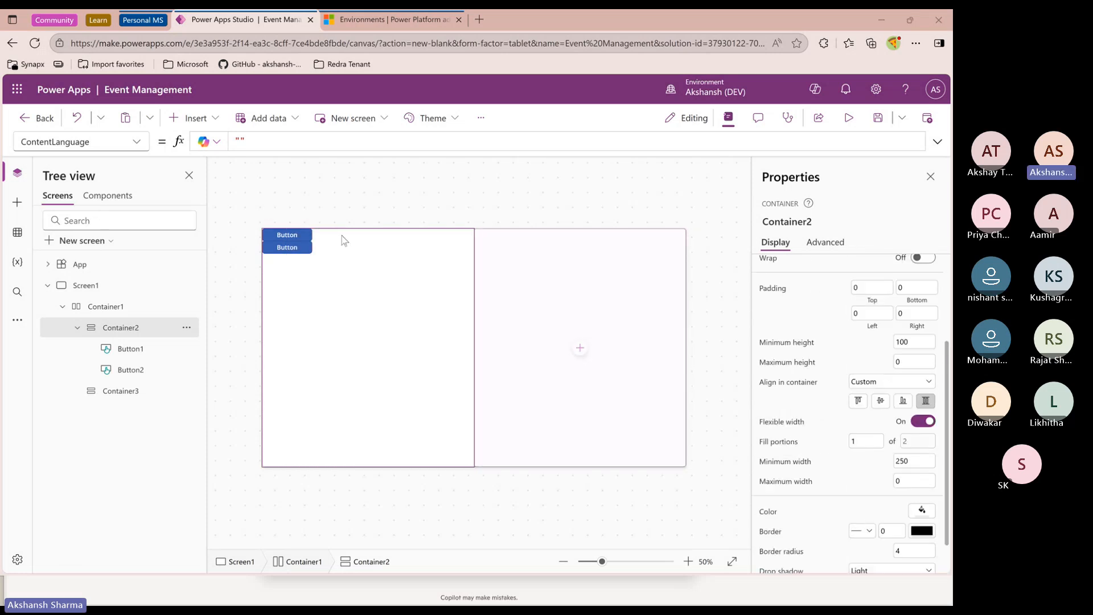
# Enable Modern controls and themes in the app's Updates settings
pyautogui.click(290, 249)
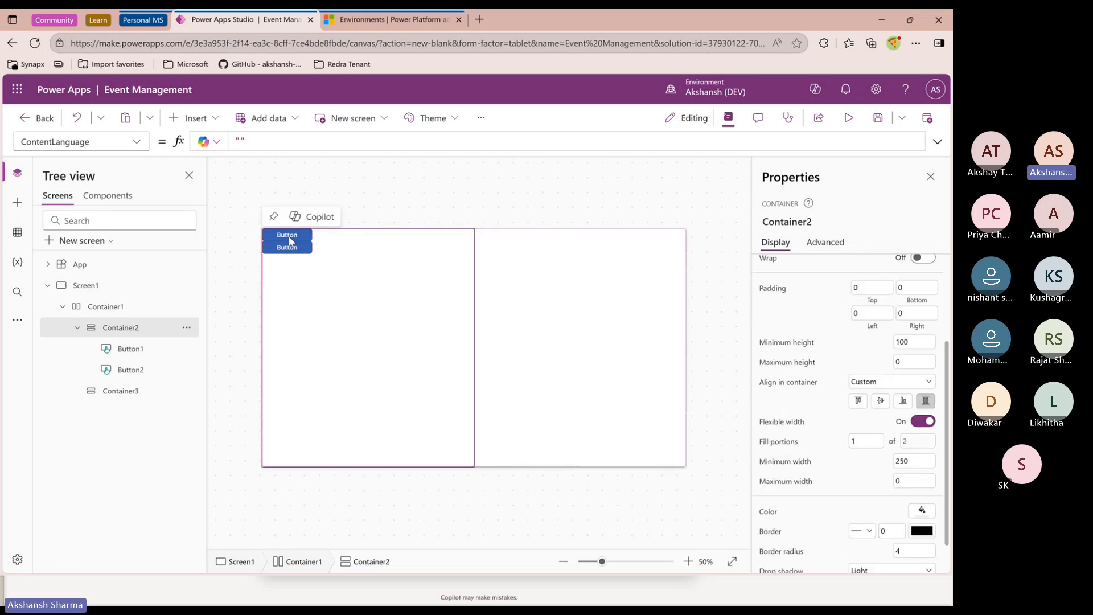
pyautogui.click(161, 351)
pyautogui.click(498, 118)
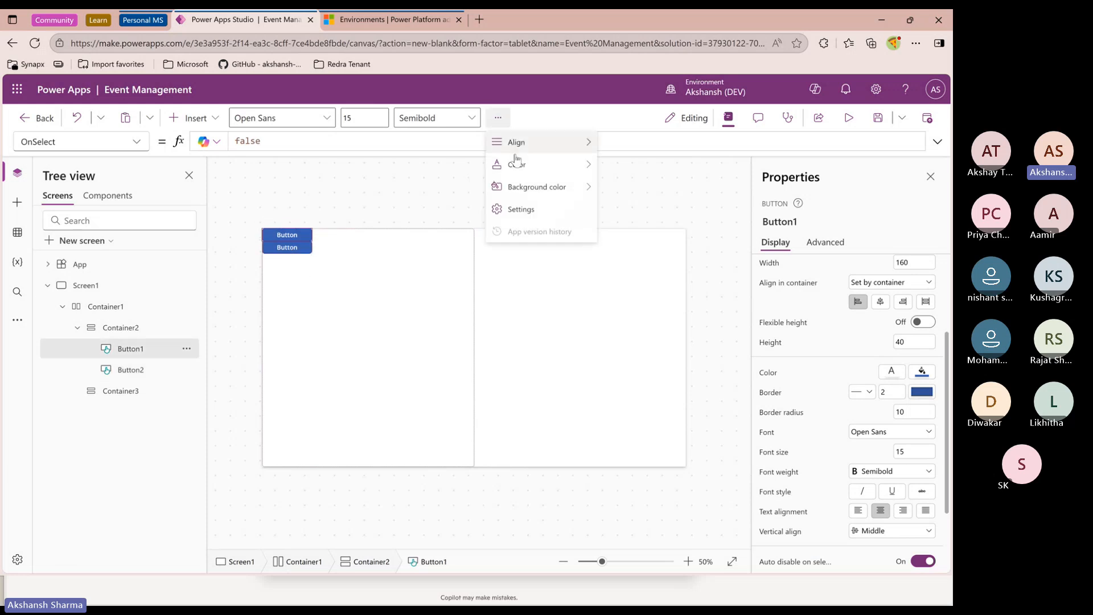
pyautogui.click(151, 265)
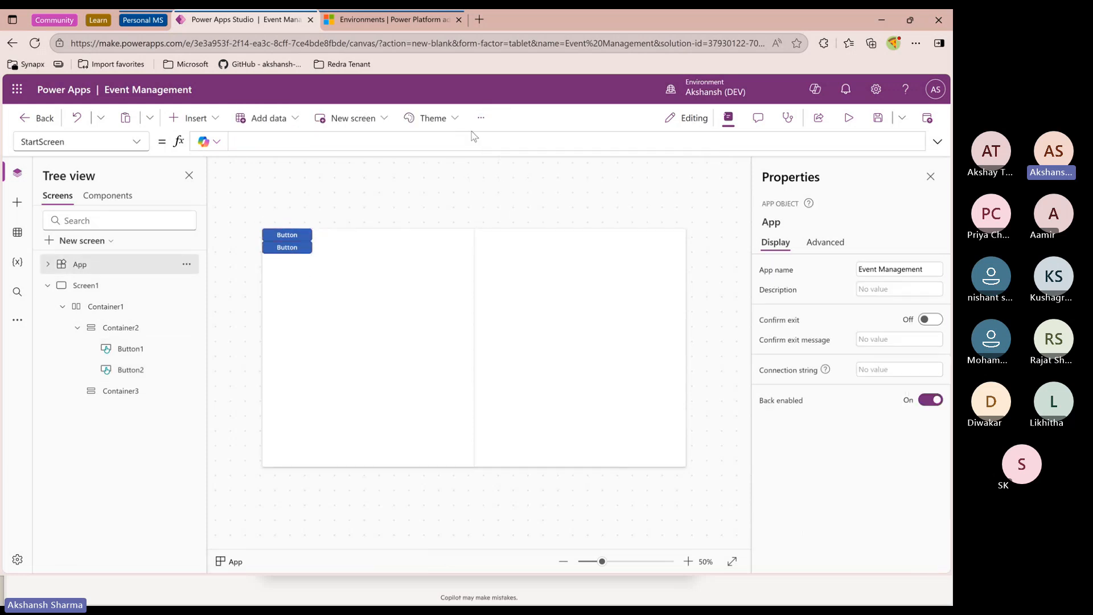
pyautogui.click(483, 117)
pyautogui.click(501, 142)
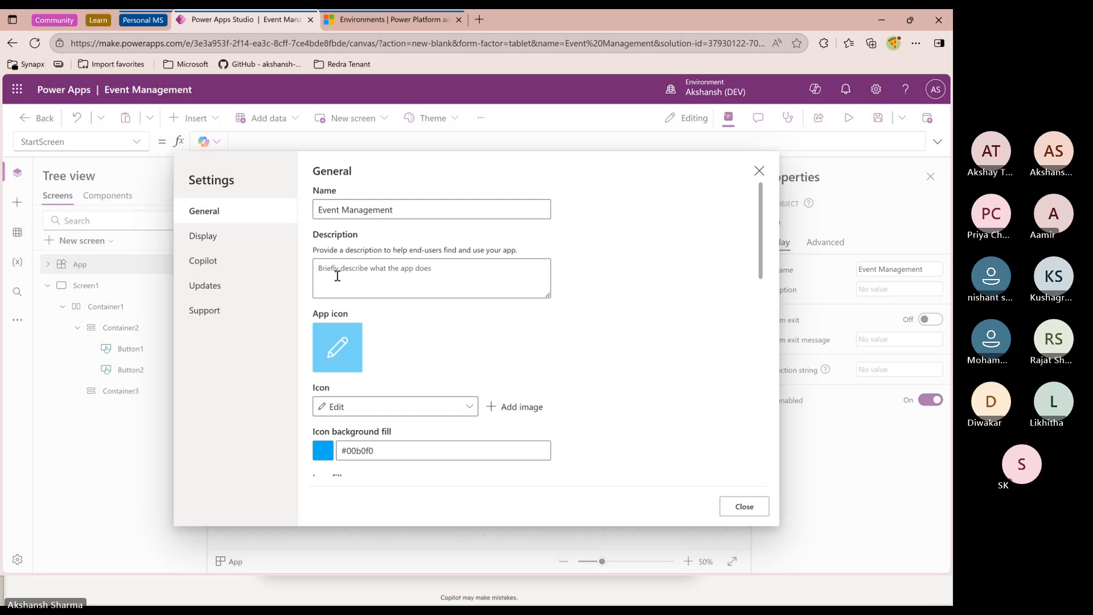
pyautogui.click(214, 292)
pyautogui.scroll(-2, 319, 308)
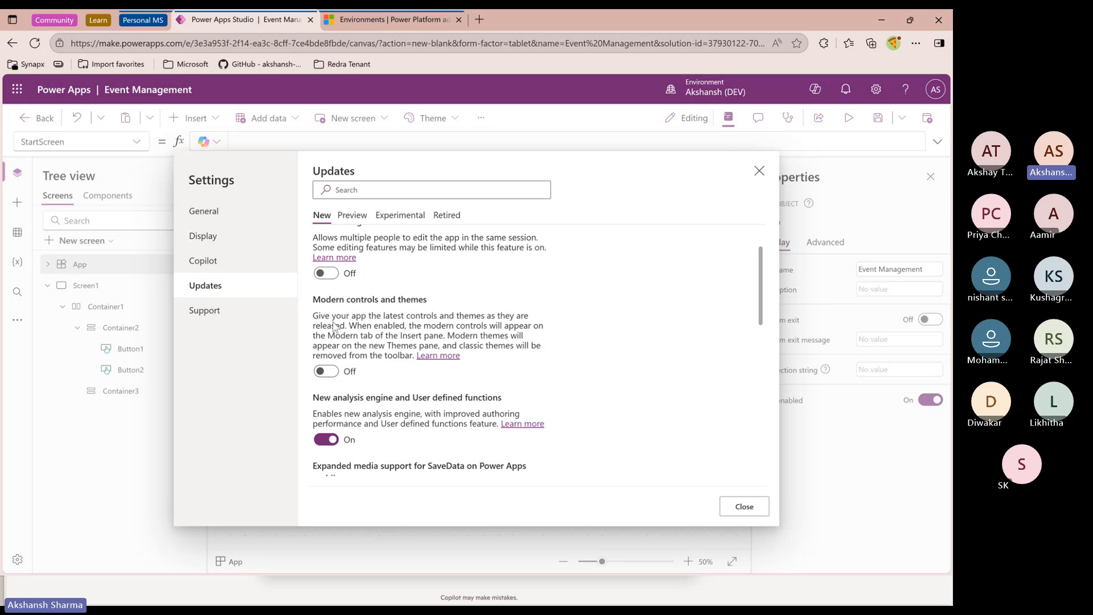
pyautogui.click(324, 373)
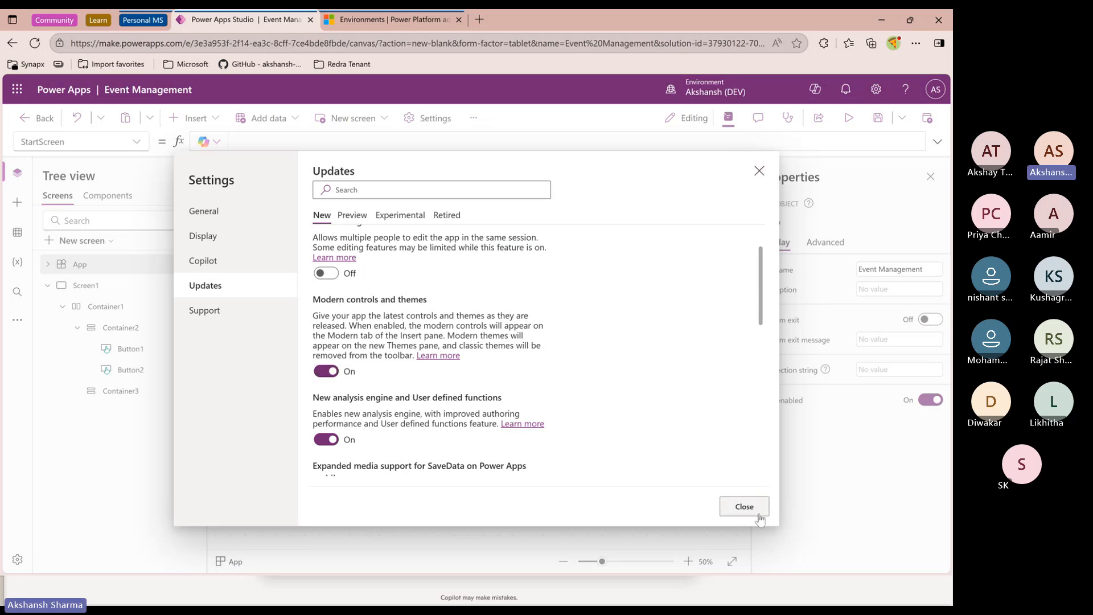
pyautogui.click(743, 507)
# Insert a modern button into the first vertical container and compare it with the two classic buttons
pyautogui.click(214, 119)
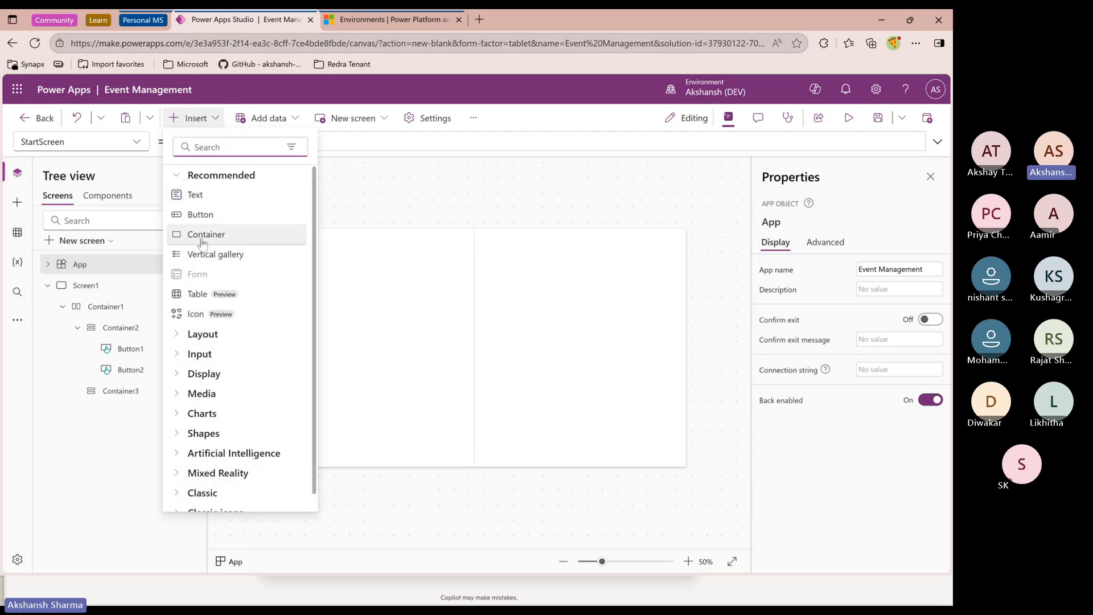
pyautogui.click(111, 327)
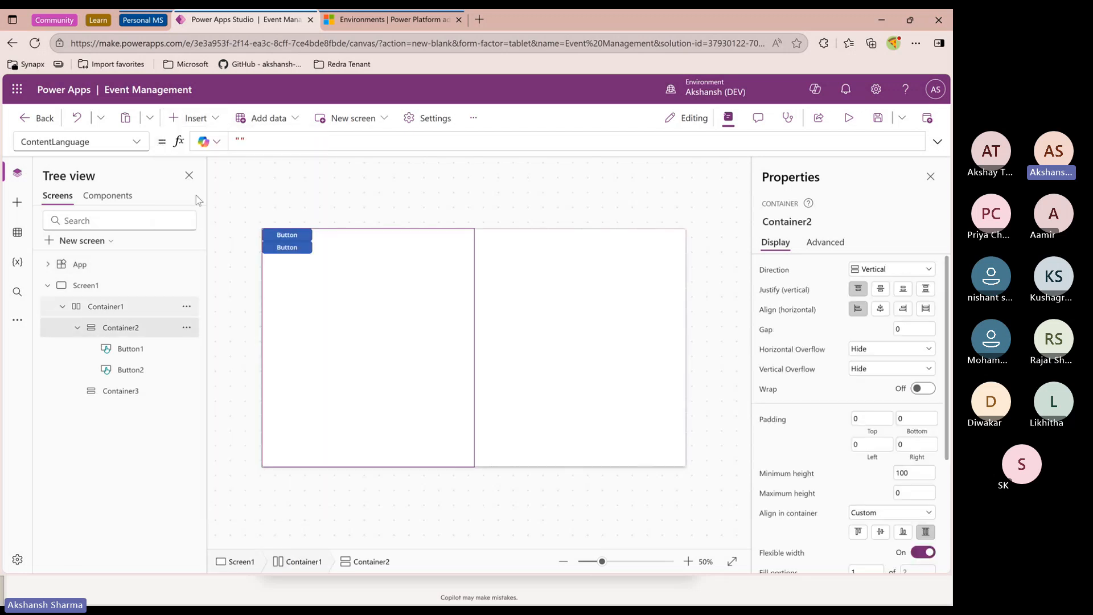
pyautogui.click(206, 119)
pyautogui.click(227, 215)
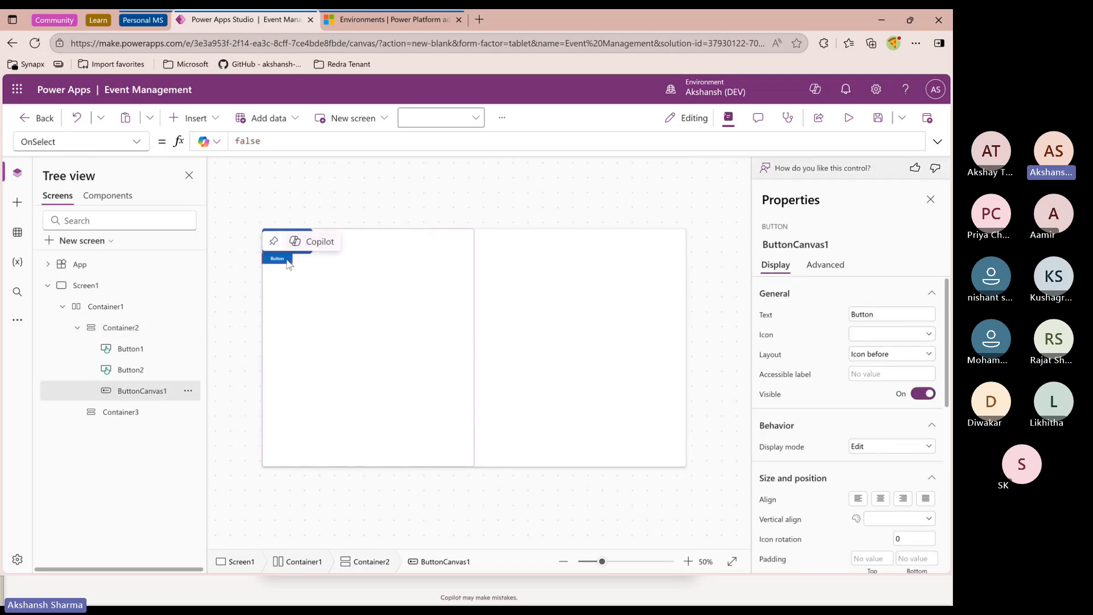
pyautogui.click(294, 323)
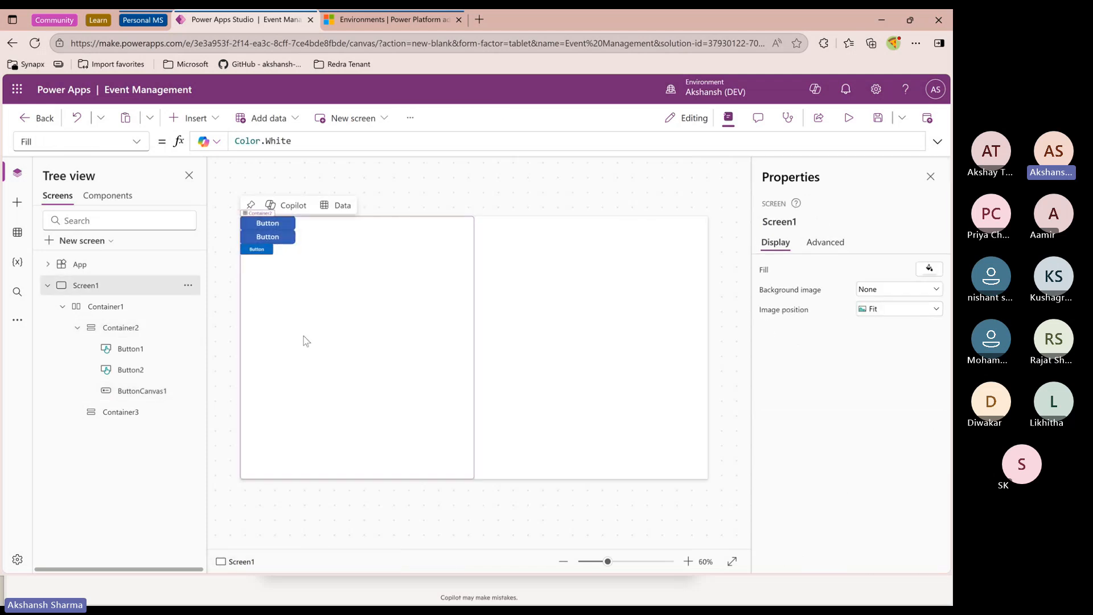
pyautogui.scroll(3, 302, 343)
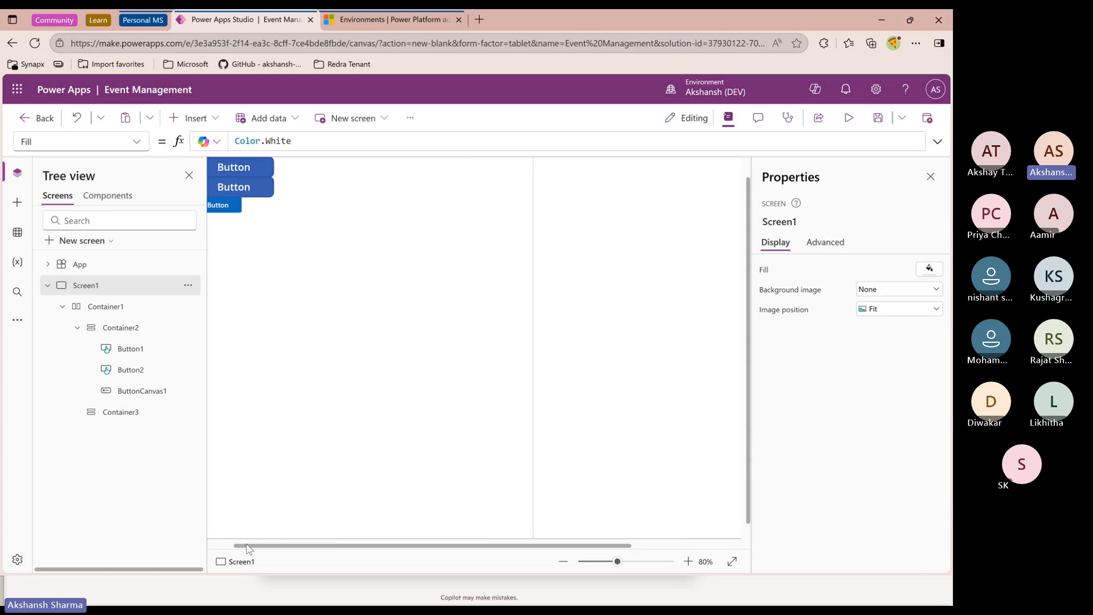
pyautogui.click(257, 227)
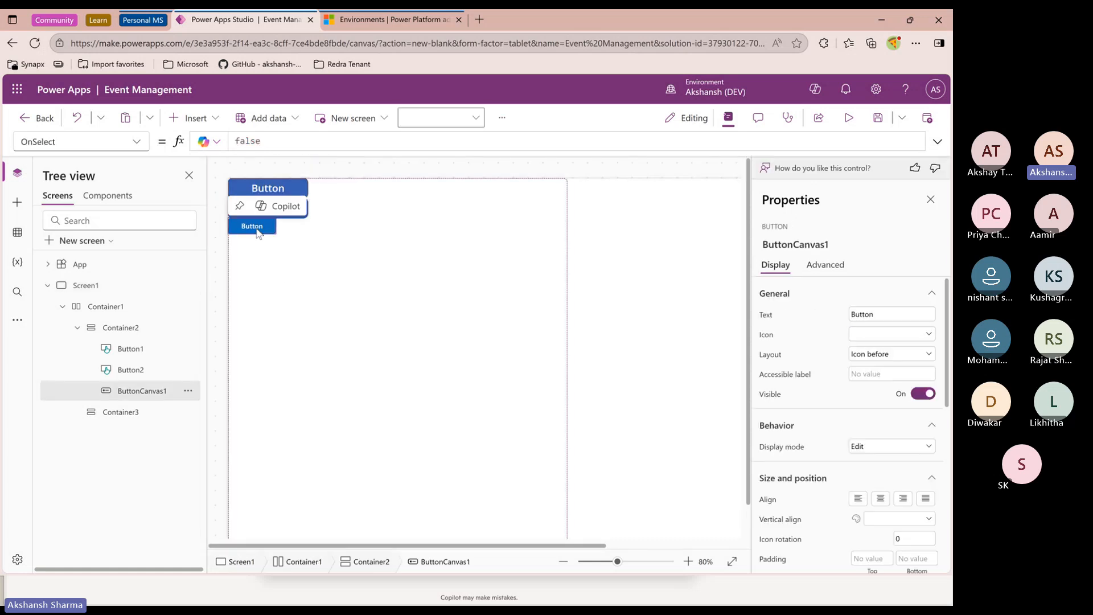
pyautogui.click(303, 189)
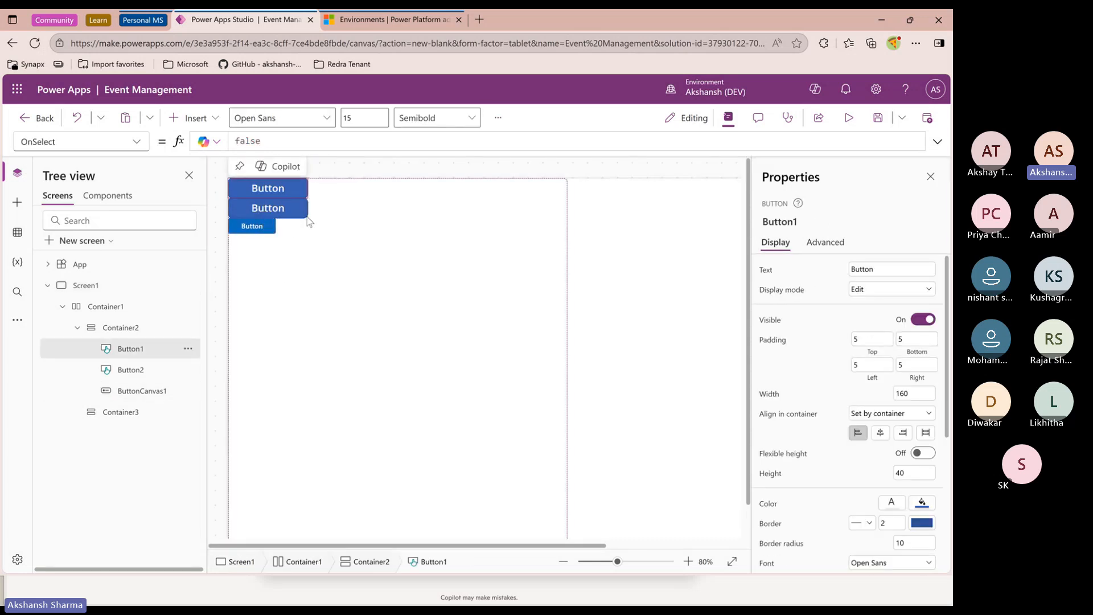
pyautogui.click(271, 228)
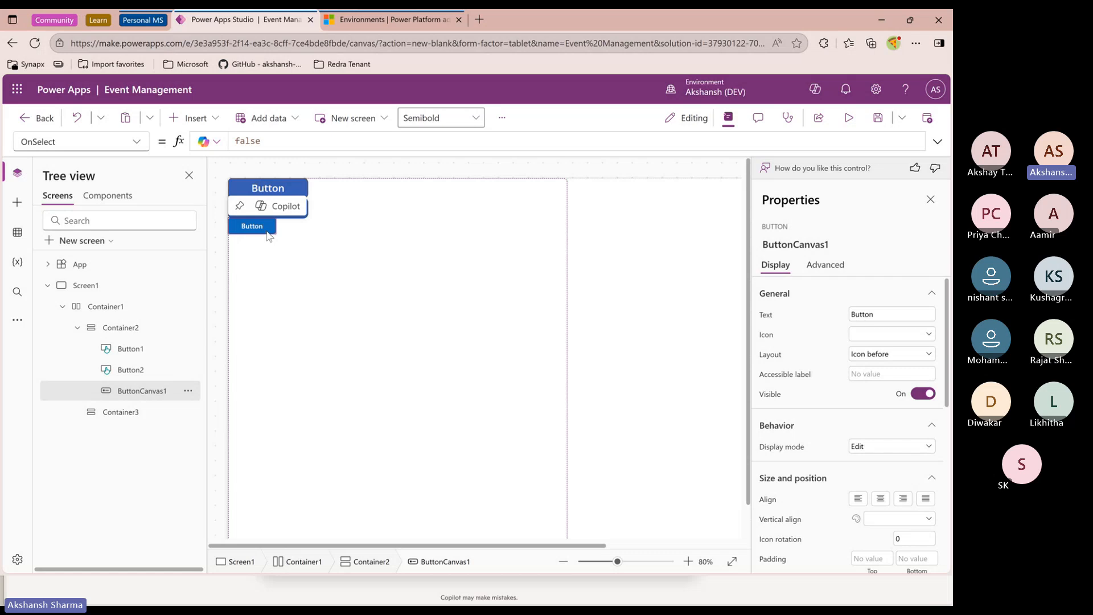
pyautogui.click(148, 376)
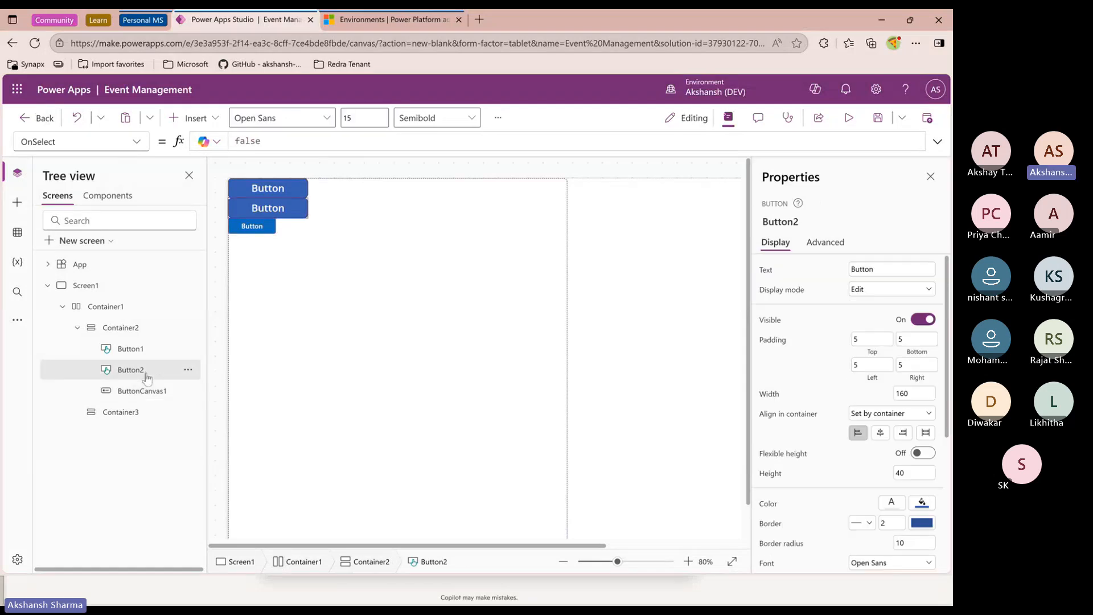
# Delete the two classic buttons from the first vertical container
pyautogui.click(189, 371)
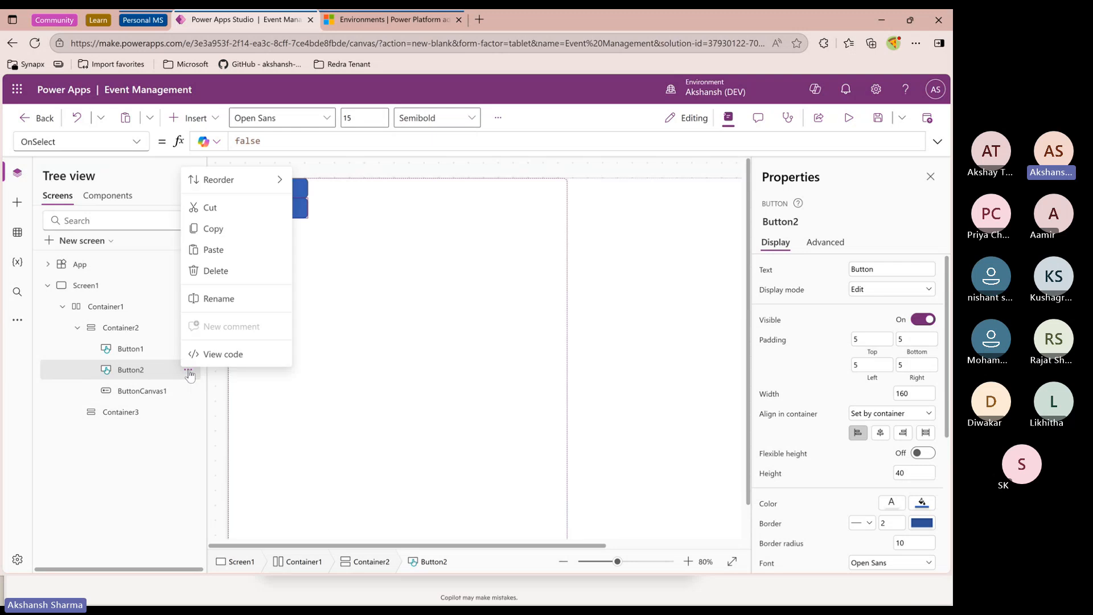
pyautogui.click(216, 266)
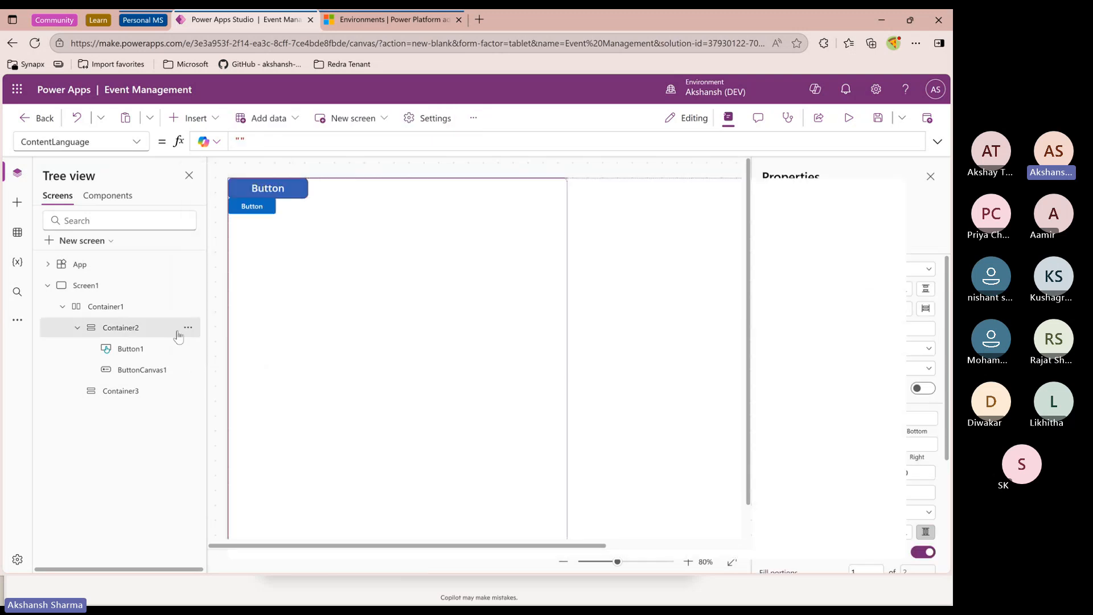
pyautogui.click(188, 348)
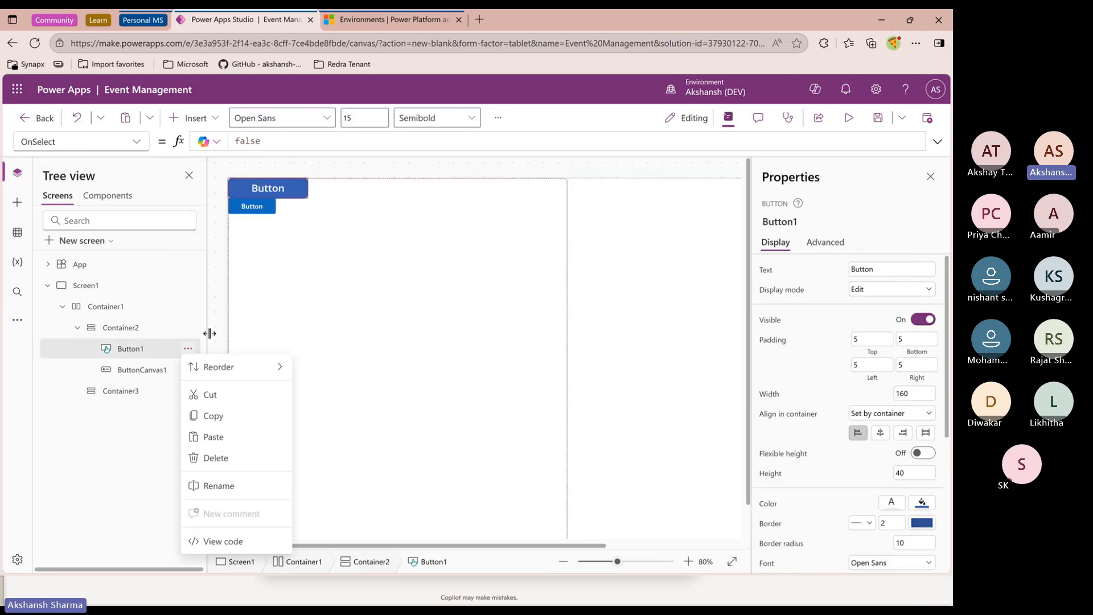
pyautogui.click(215, 460)
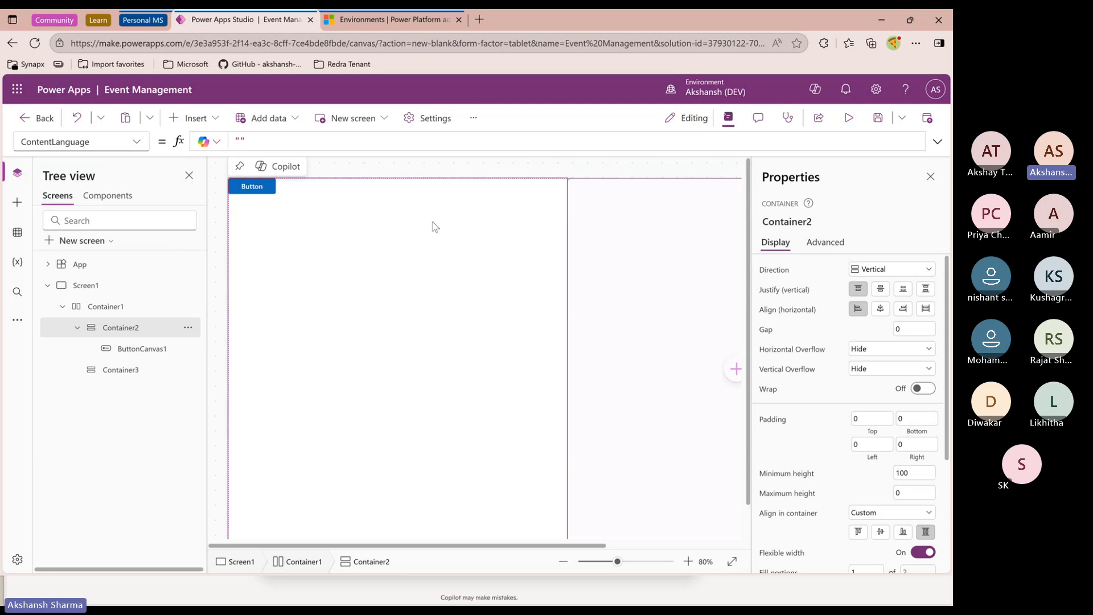
# Select the modern button and browse its list of available properties
pyautogui.click(142, 348)
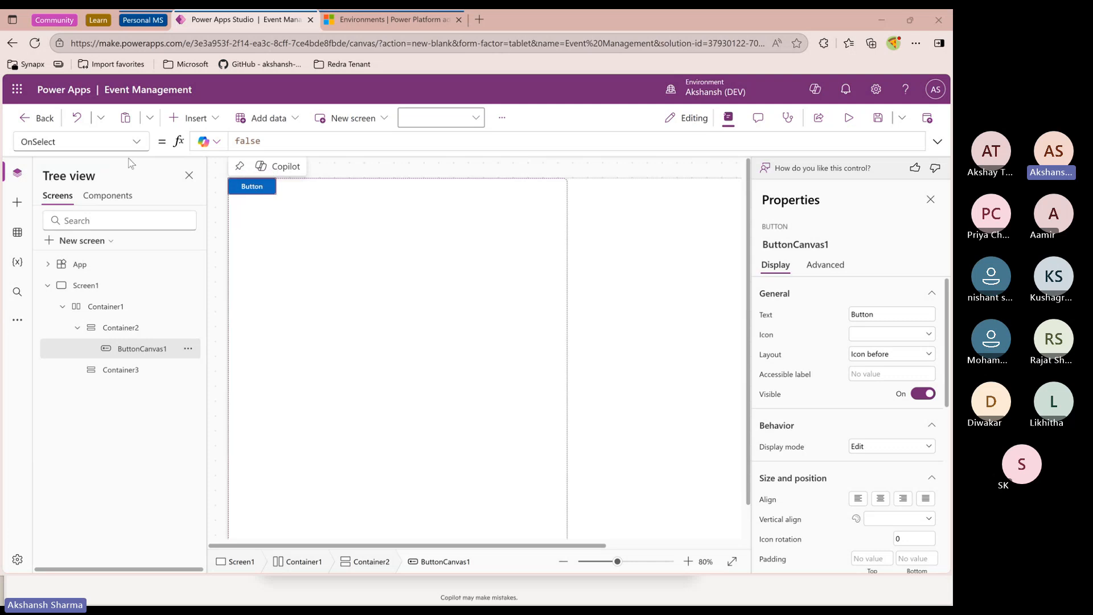
pyautogui.click(79, 141)
pyautogui.scroll(-3, 78, 370)
pyautogui.scroll(9, 69, 390)
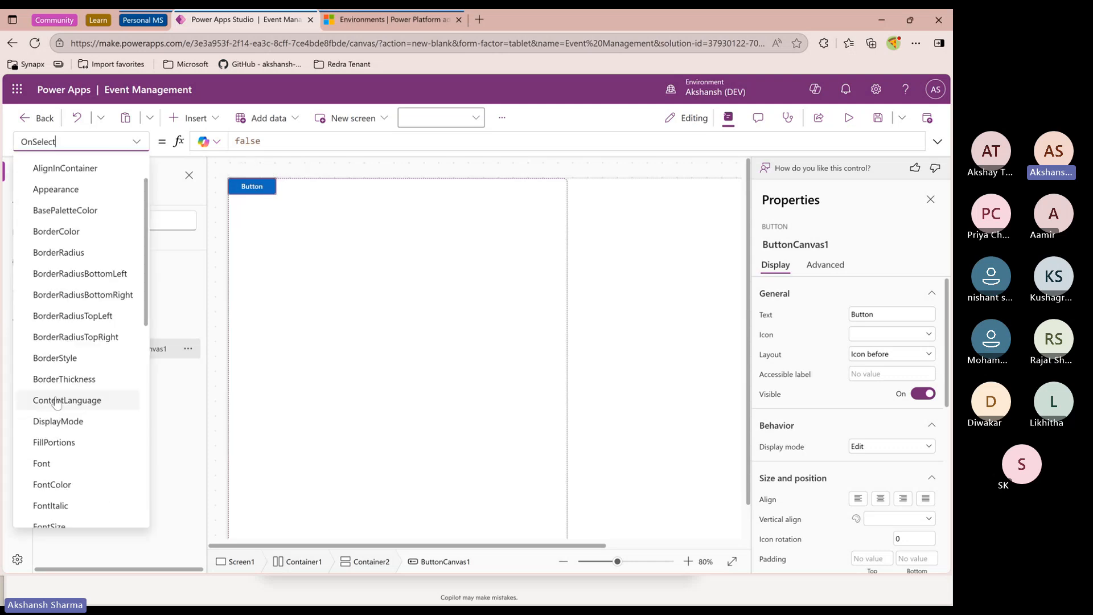
pyautogui.scroll(-8, 69, 387)
pyautogui.scroll(9, 70, 389)
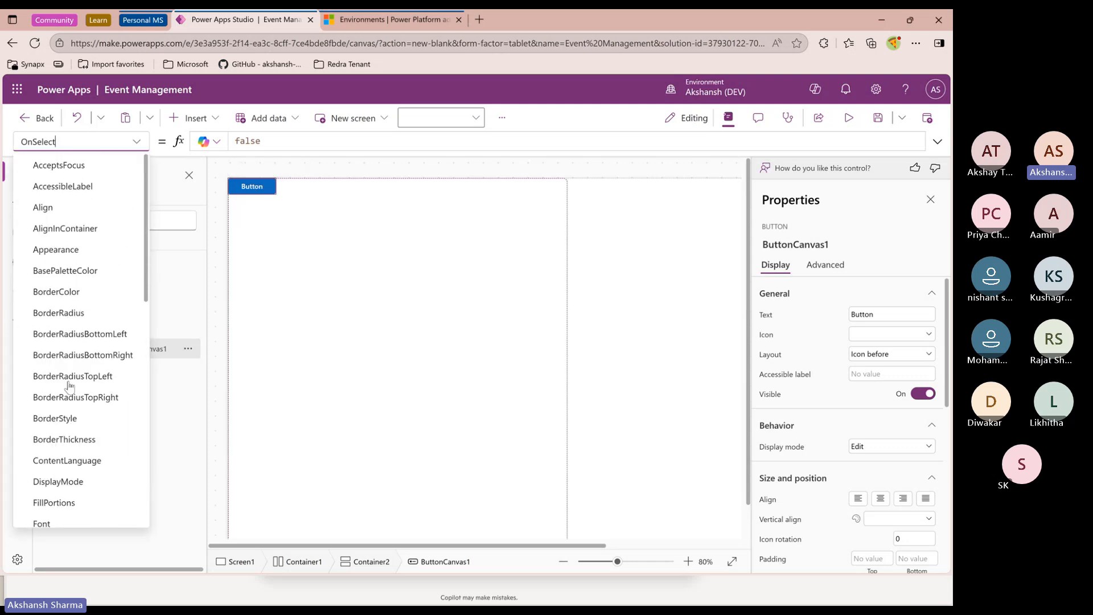
pyautogui.press('Escape')
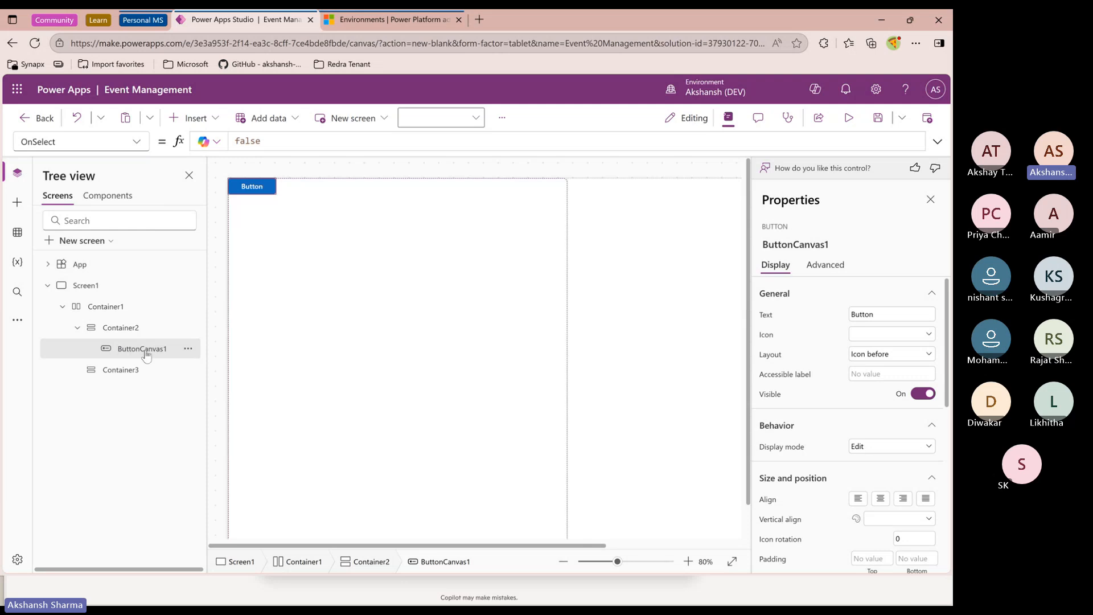
pyautogui.click(140, 147)
pyautogui.scroll(-4, 85, 341)
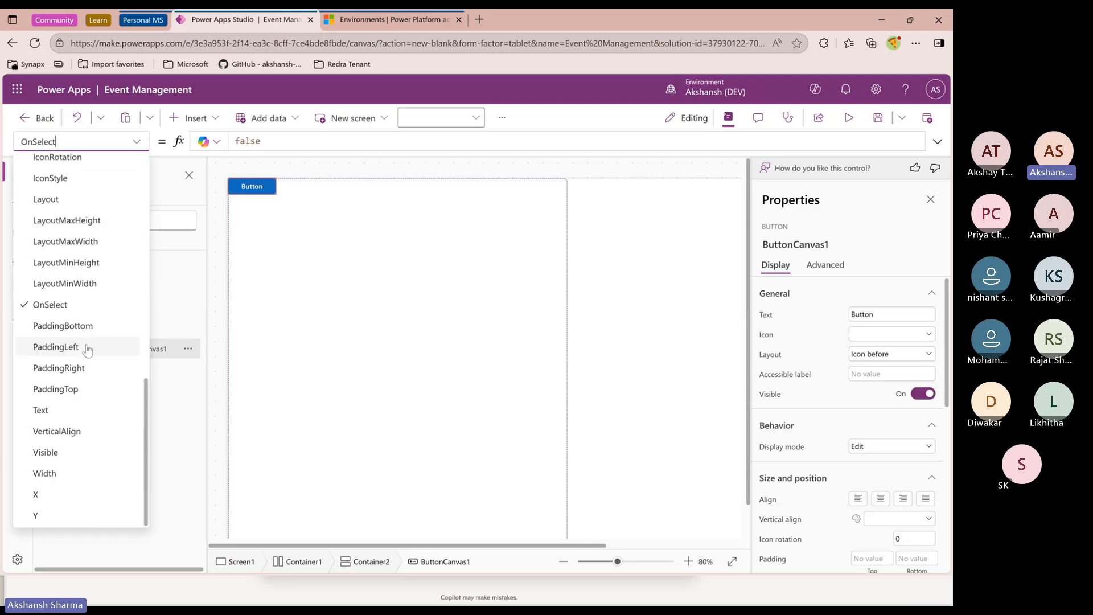
pyautogui.scroll(9, 85, 341)
pyautogui.scroll(-3, 86, 342)
pyautogui.scroll(-5, 87, 342)
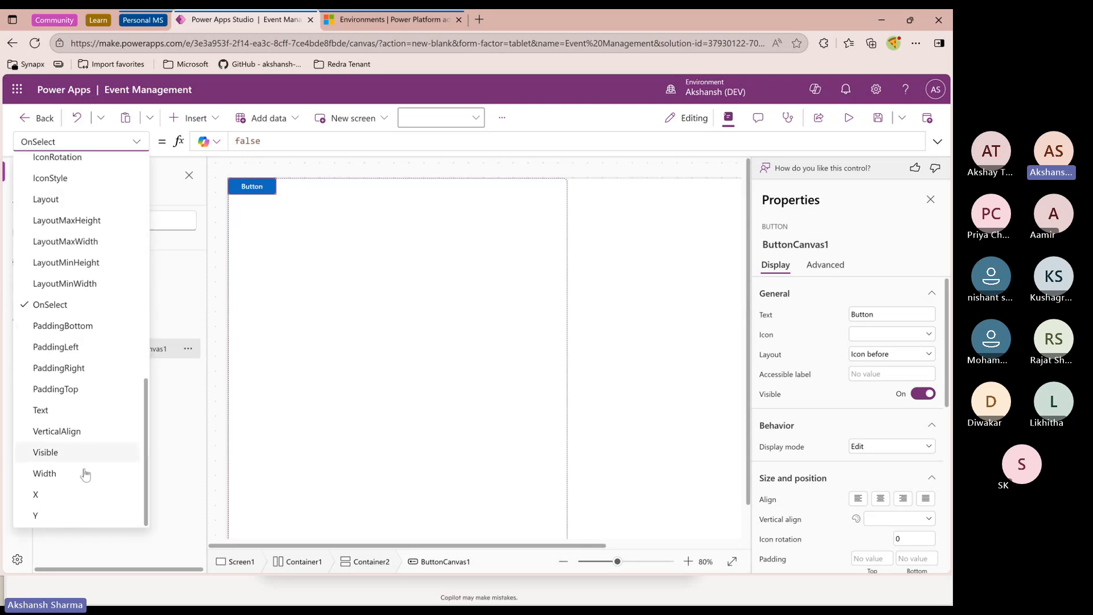
pyautogui.scroll(9, 86, 471)
pyautogui.scroll(-5, 85, 399)
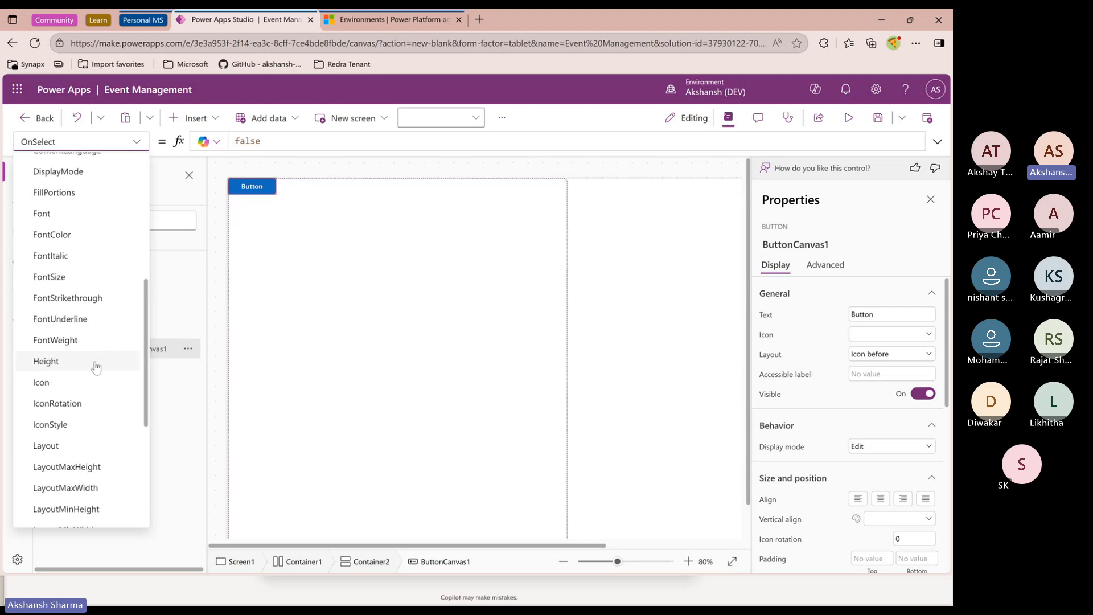
pyautogui.click(135, 147)
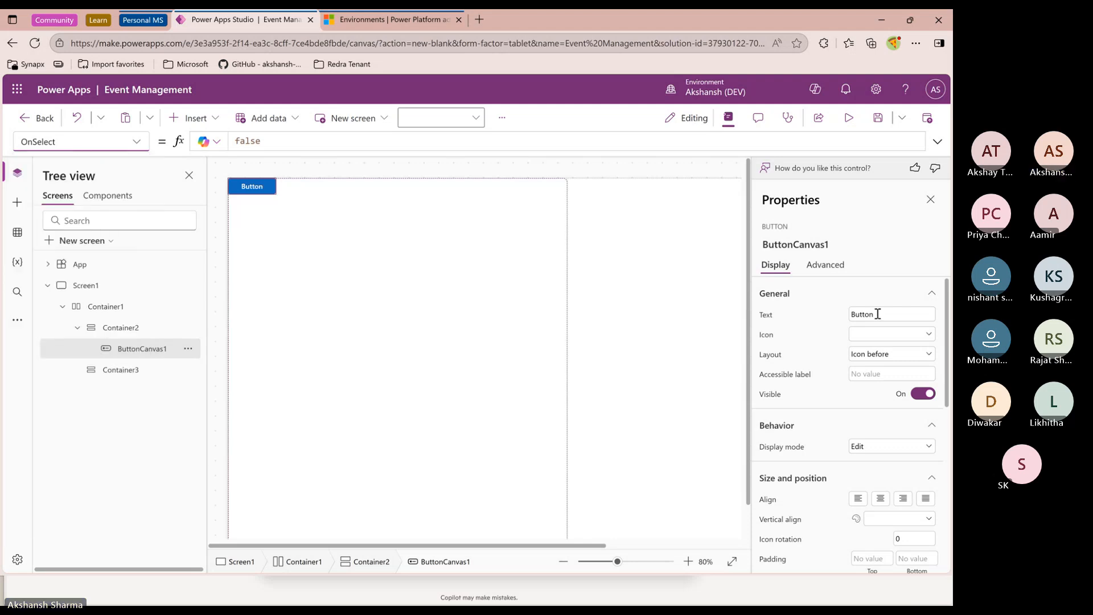
# Clear the modern button's text and set its layout to Icon only
pyautogui.moveTo(878, 314); pyautogui.dragTo(832, 318)
pyautogui.press('BackSpace')
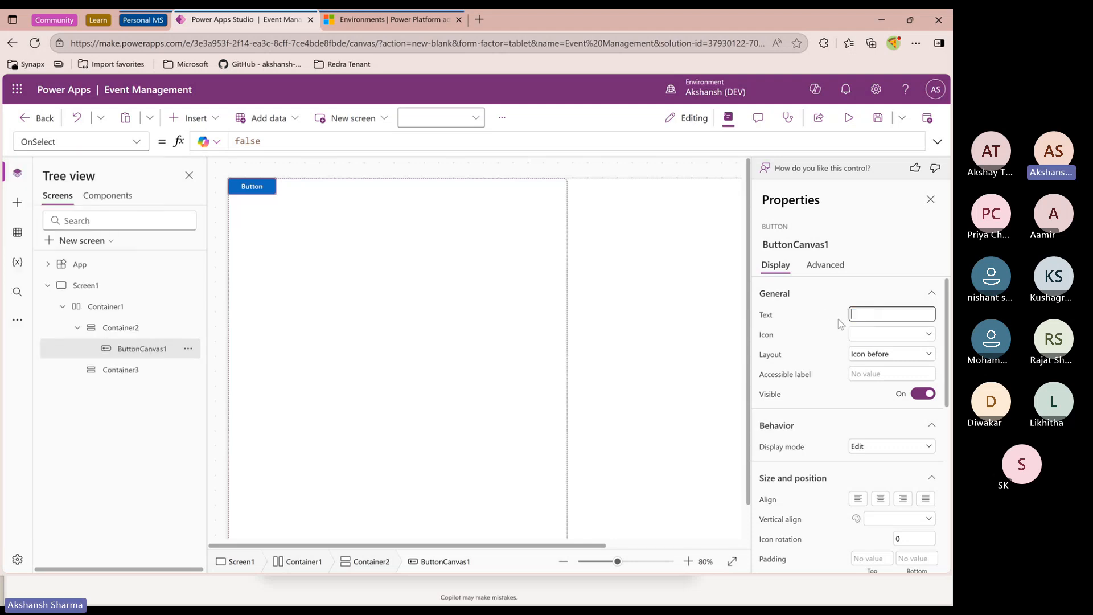
pyautogui.click(867, 362)
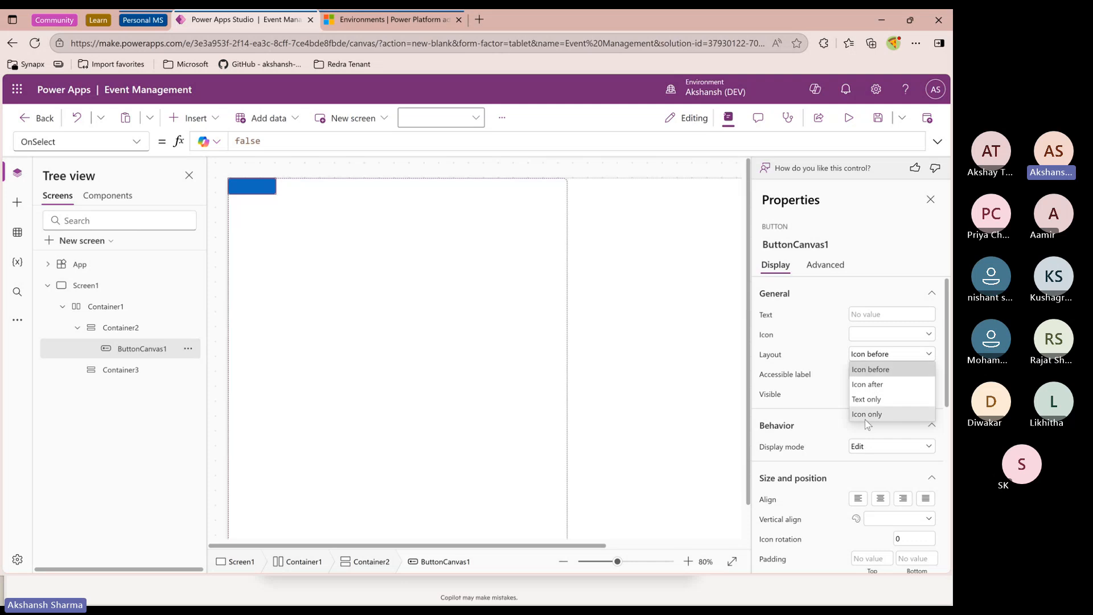
pyautogui.click(868, 414)
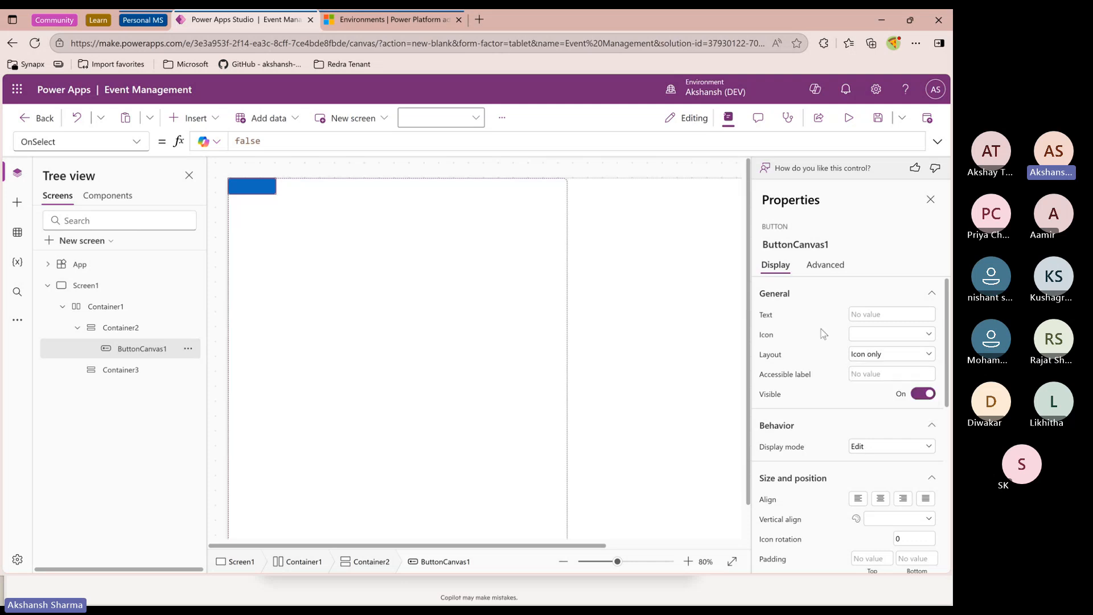
# Set the modern button's icon to Home
pyautogui.click(875, 336)
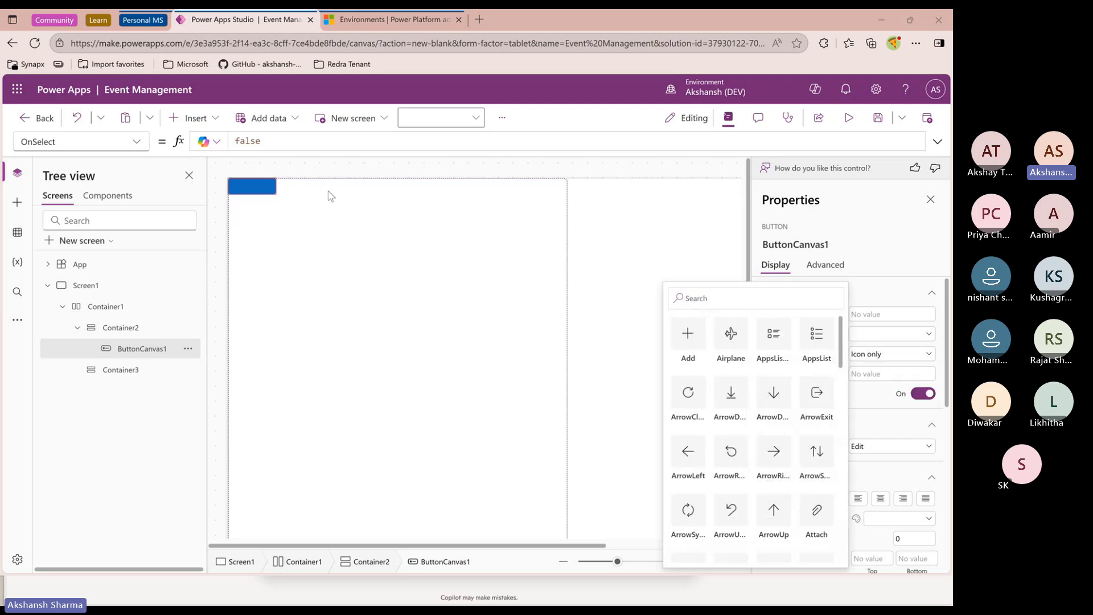
pyautogui.scroll(-1, 774, 477)
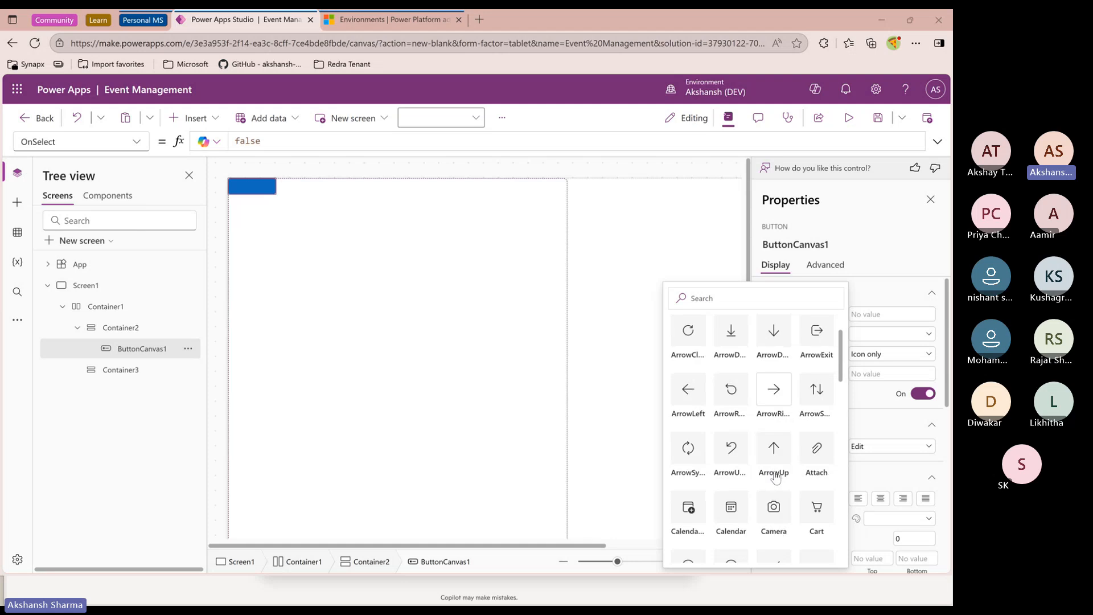
pyautogui.scroll(-3, 774, 477)
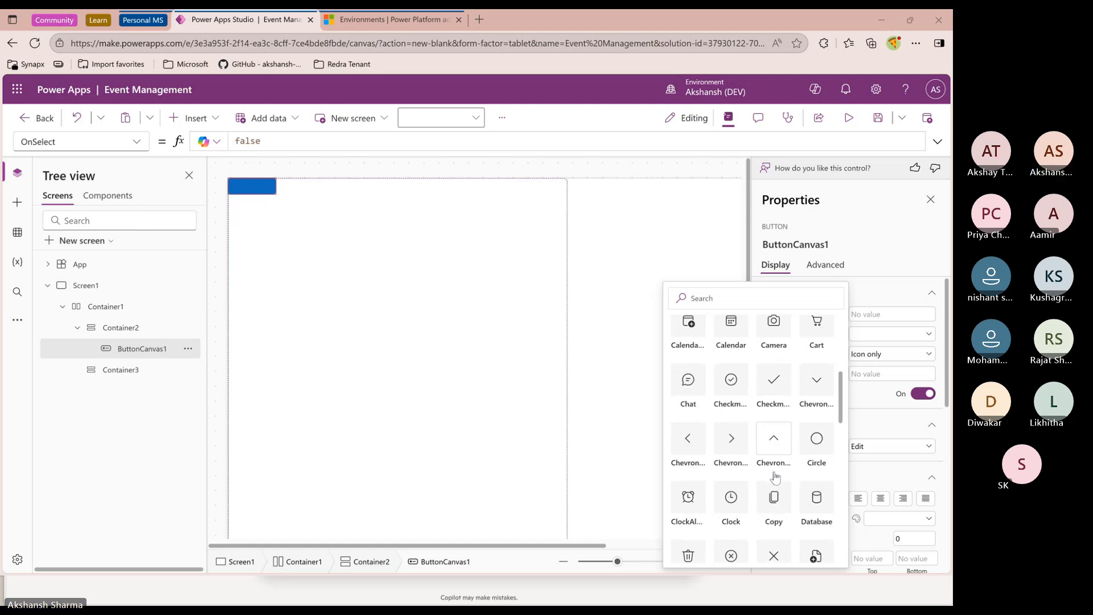
pyautogui.scroll(-3, 774, 477)
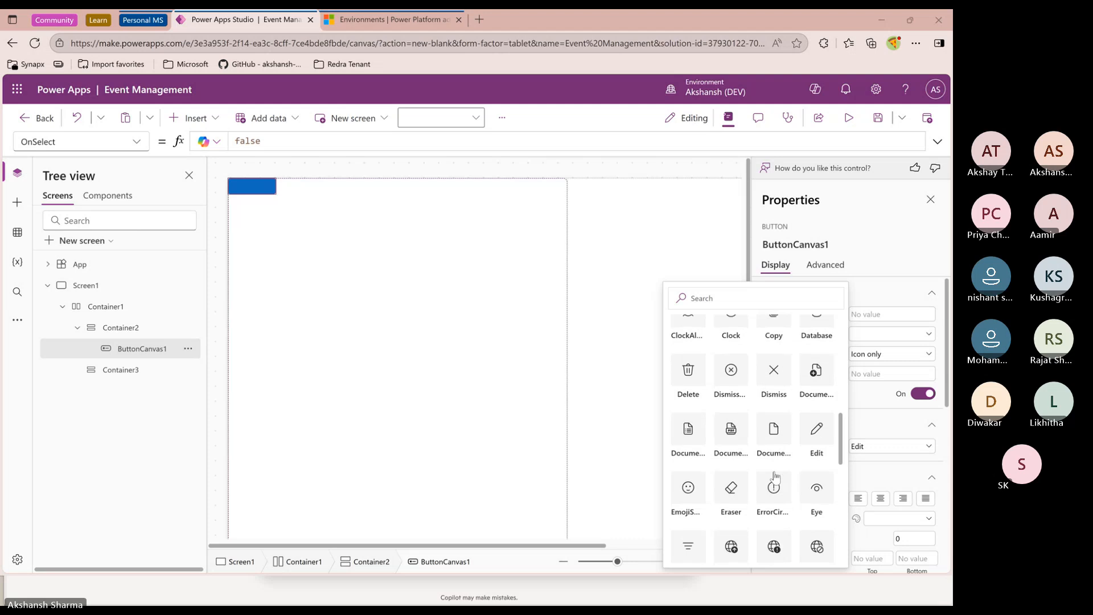
pyautogui.scroll(-2, 775, 477)
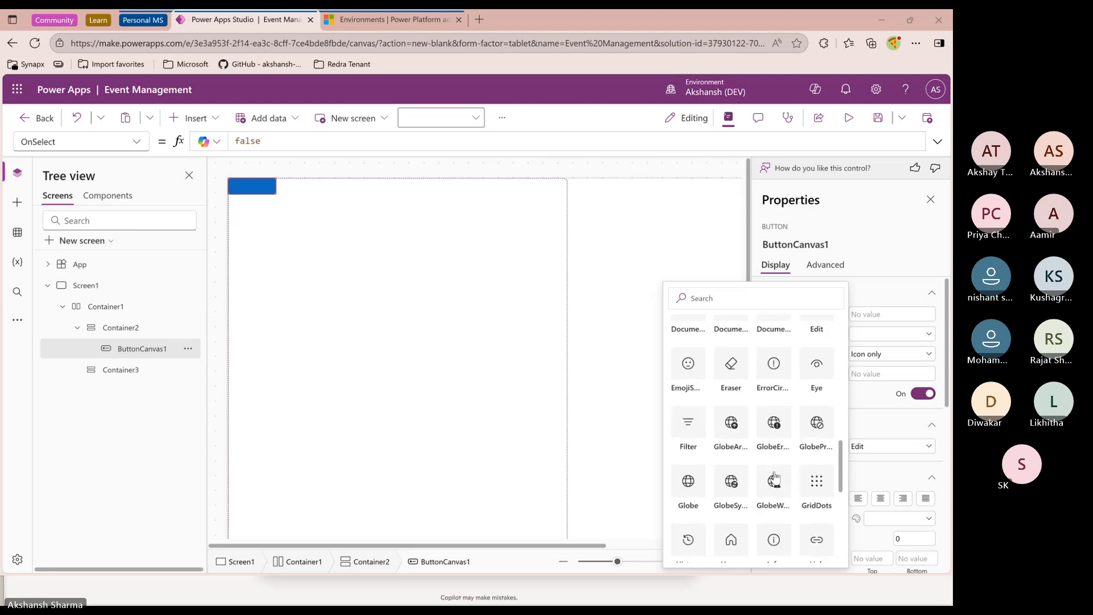
pyautogui.scroll(-1, 775, 477)
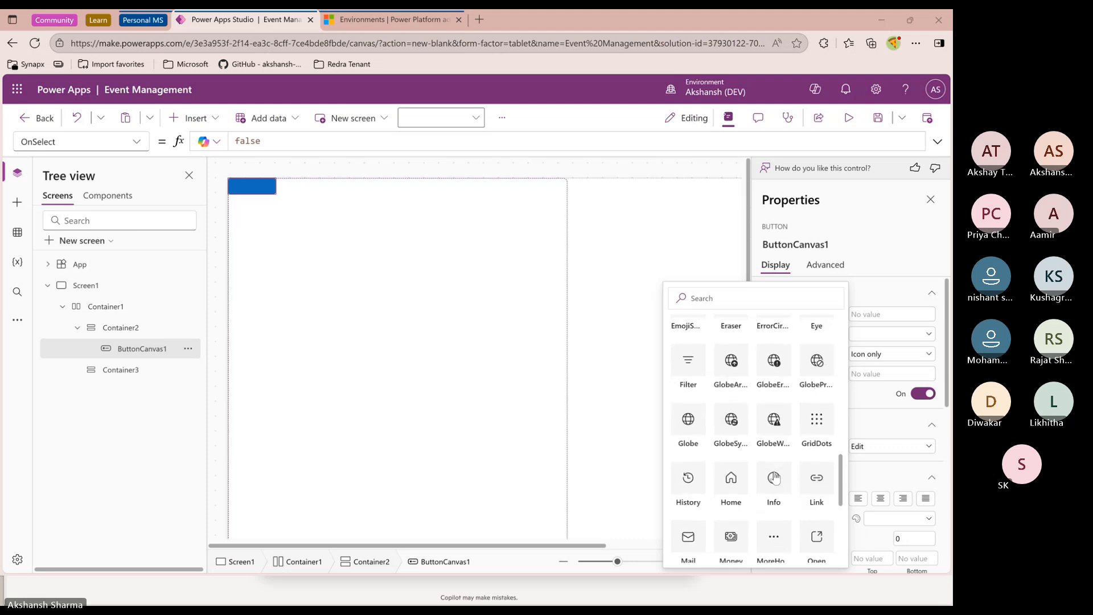
pyautogui.scroll(-1, 773, 476)
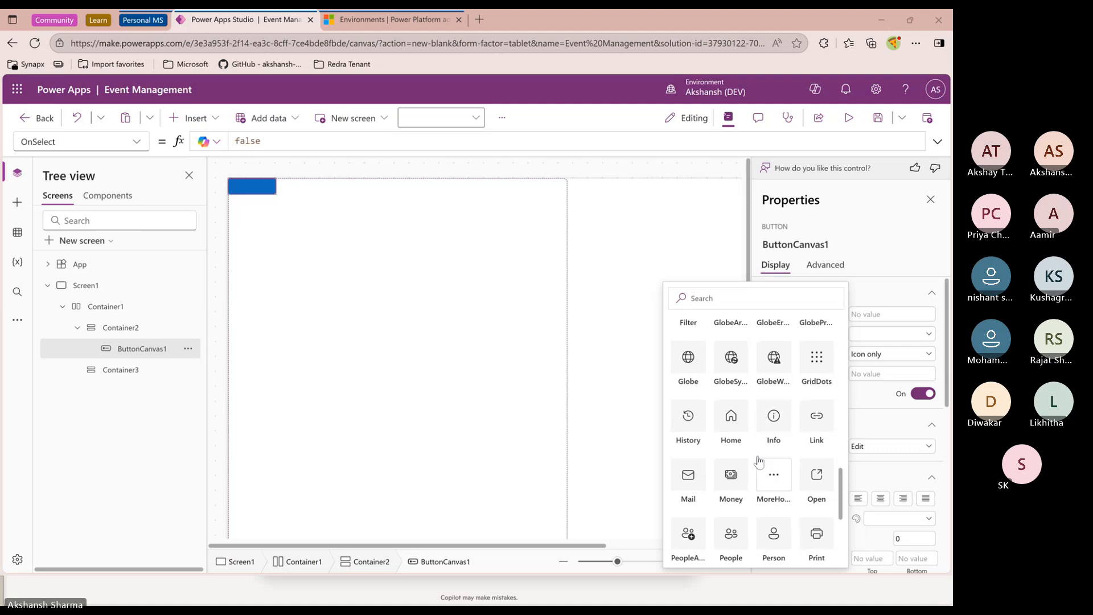
pyautogui.click(731, 417)
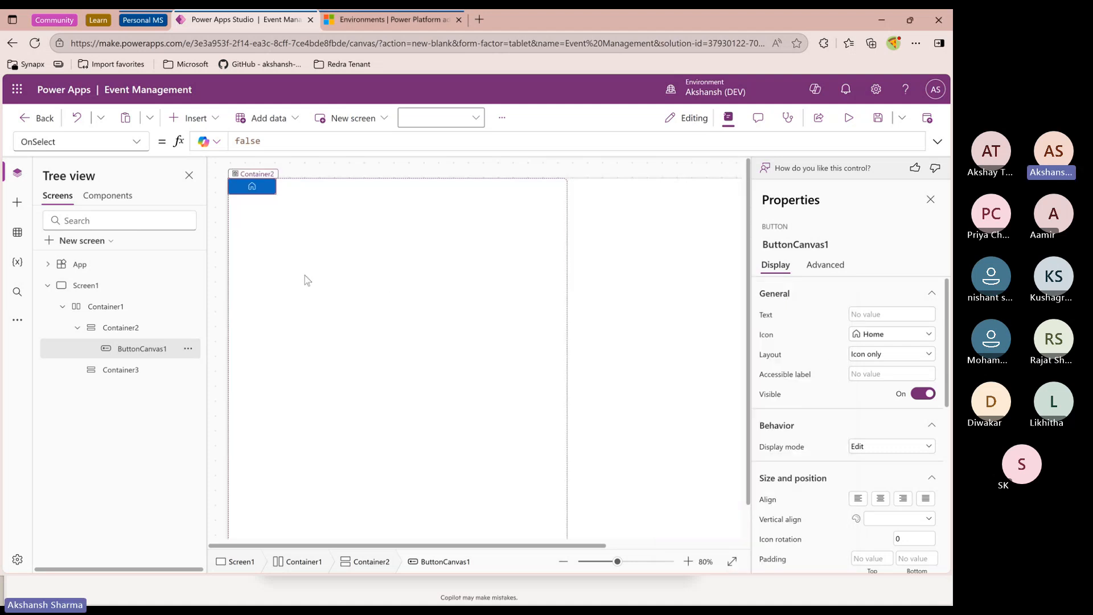
# Set the modern button's height and width to 25
pyautogui.scroll(-2, 851, 475)
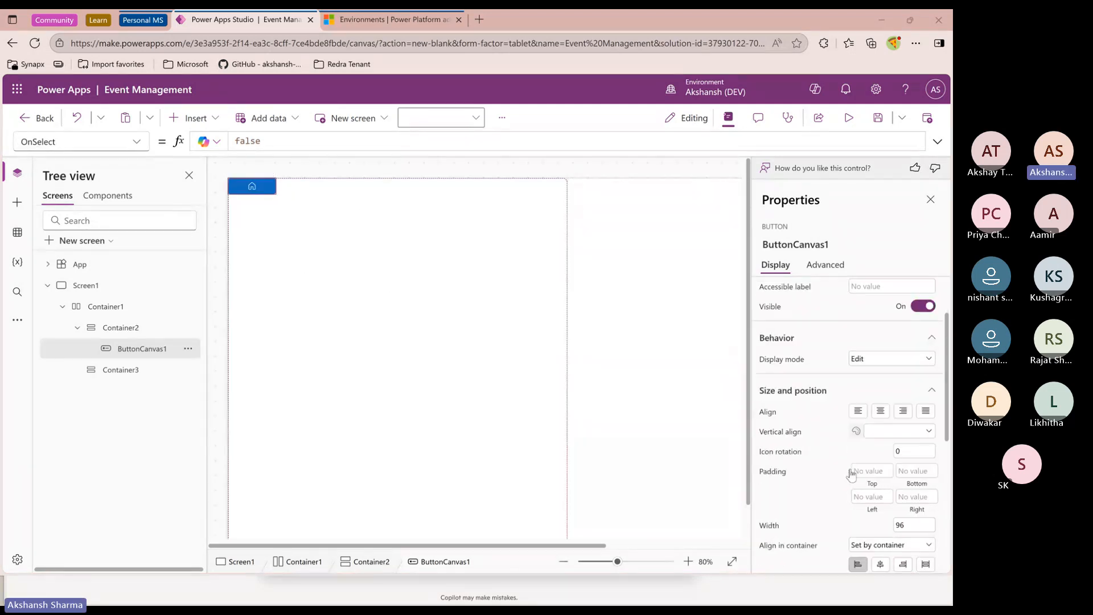
pyautogui.scroll(-3, 851, 474)
pyautogui.click(897, 447)
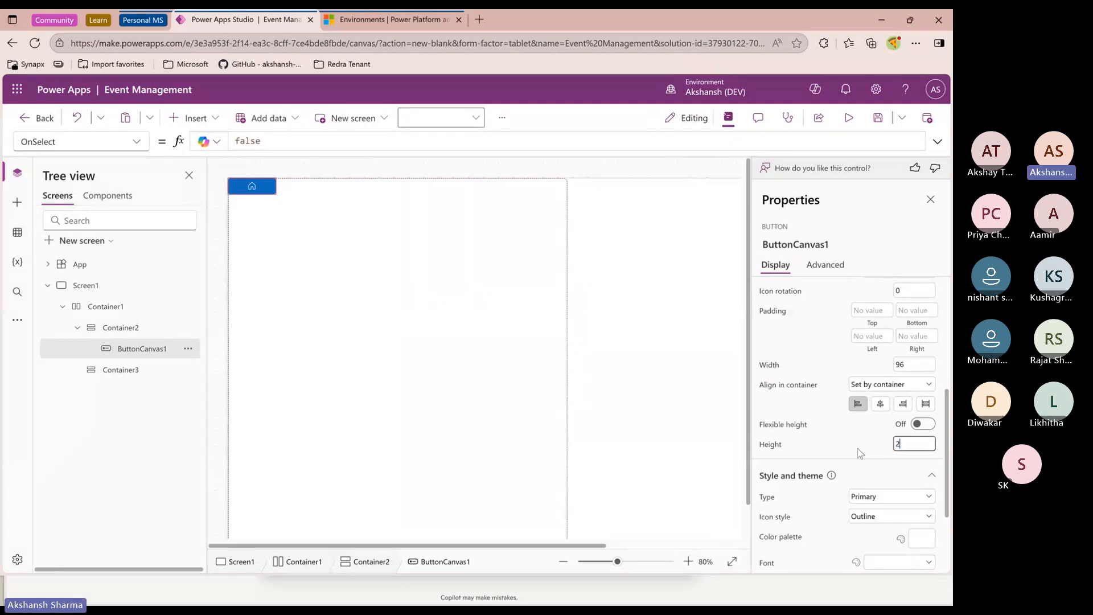
pyautogui.click(859, 453)
pyautogui.click(895, 363)
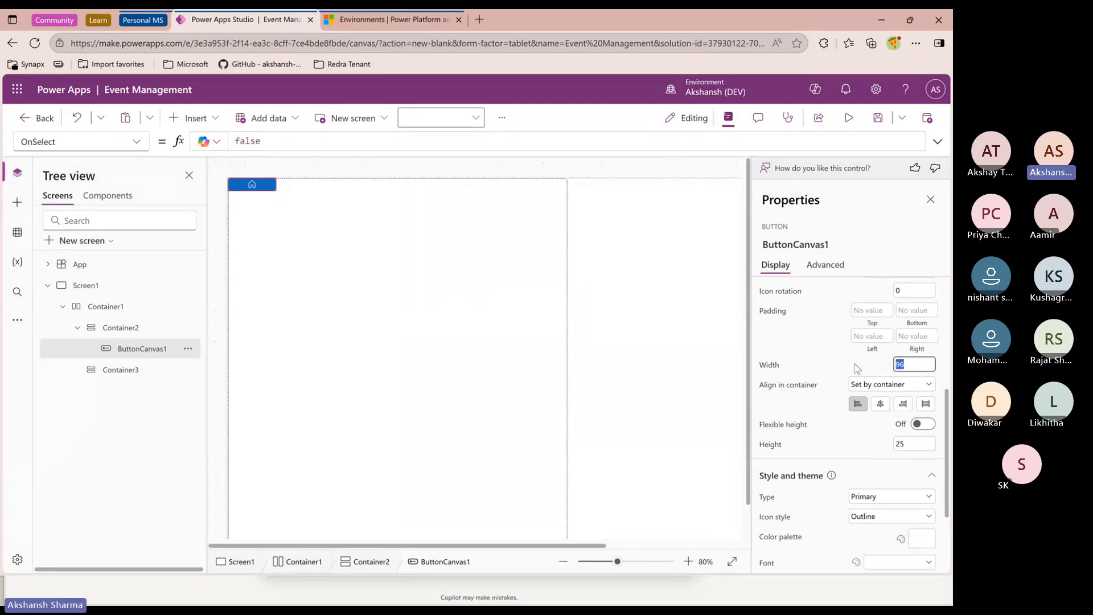
pyautogui.write('25')
pyautogui.click(834, 362)
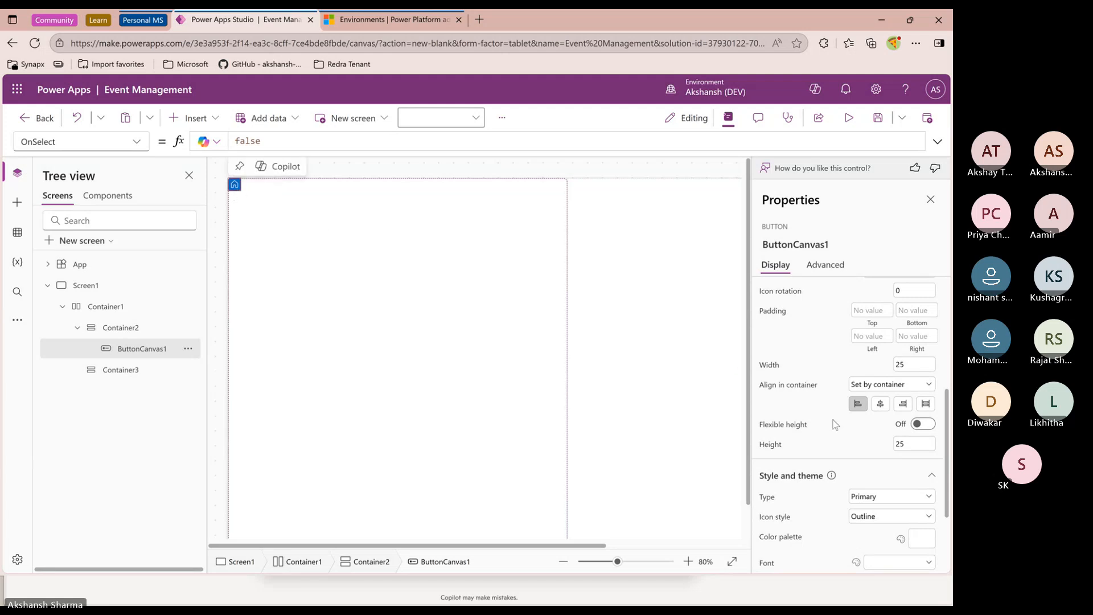
# Set the modern button's type to Transparent
pyautogui.scroll(-1, 854, 427)
pyautogui.click(869, 436)
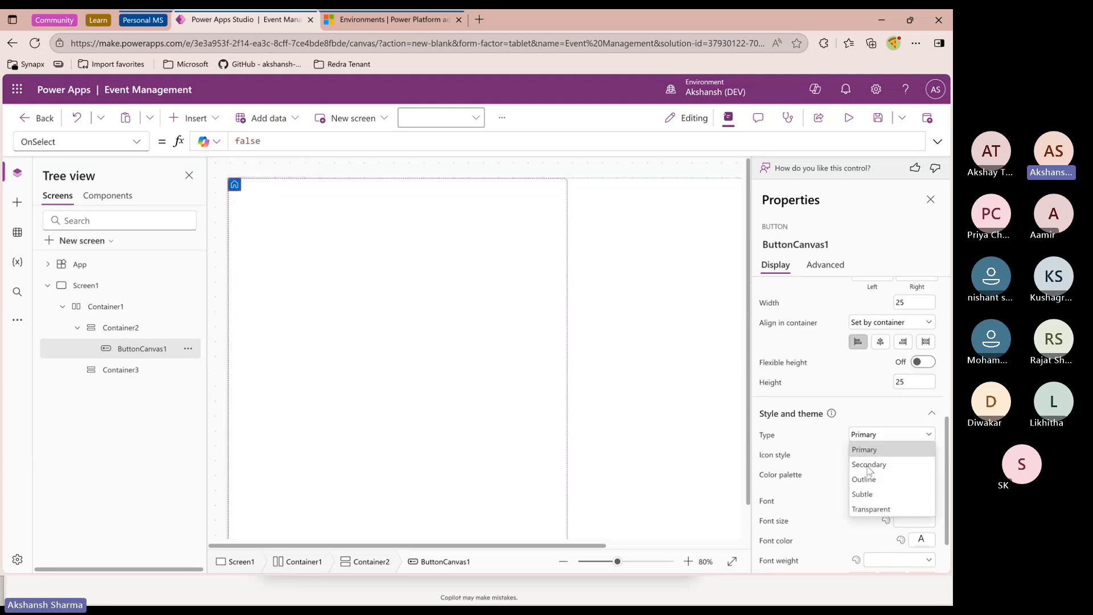
pyautogui.click(865, 507)
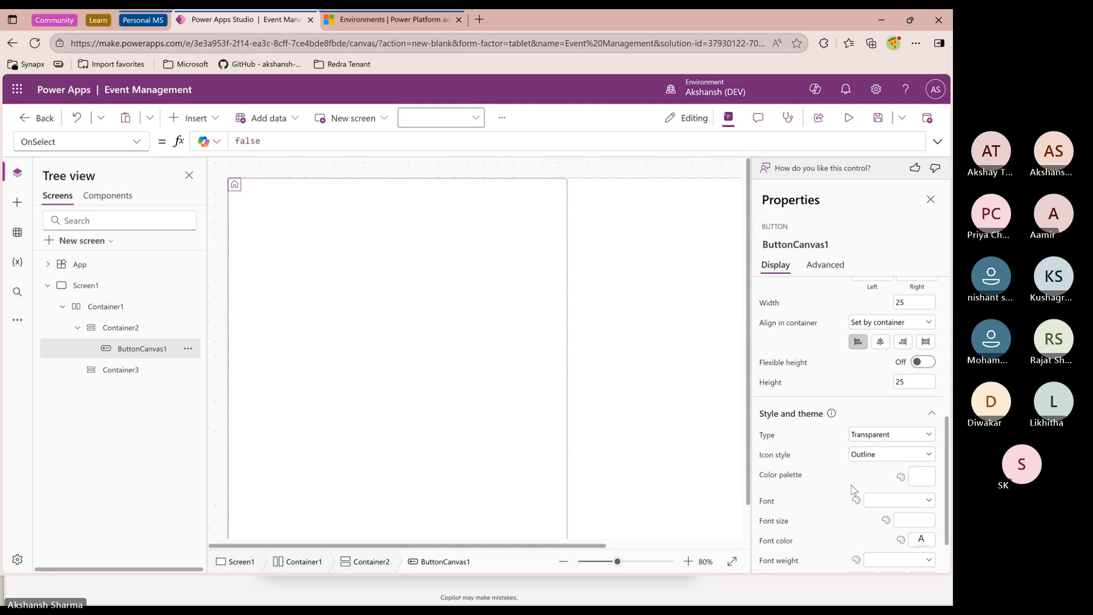
pyautogui.scroll(-1, 852, 489)
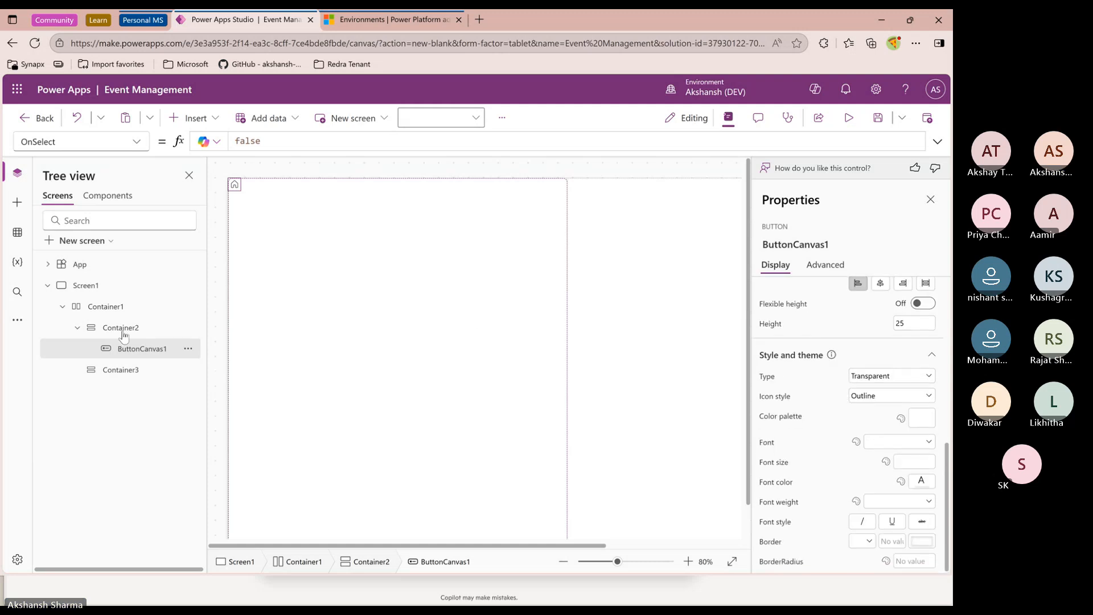
# Set the first vertical container's minimum width to 50
pyautogui.click(526, 346)
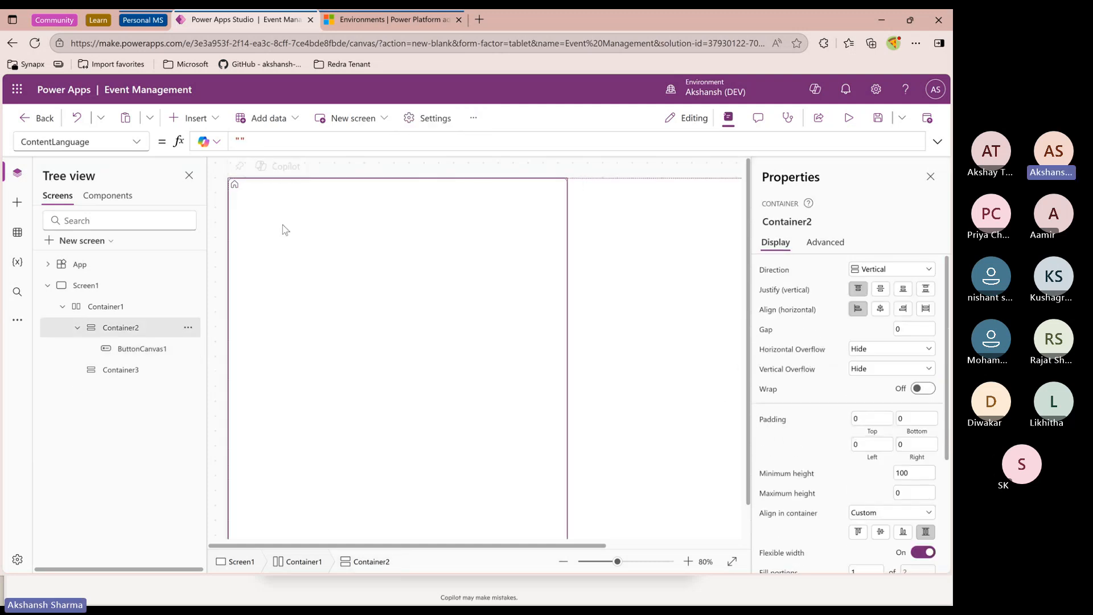
pyautogui.scroll(-1, 890, 454)
pyautogui.scroll(-3, 890, 455)
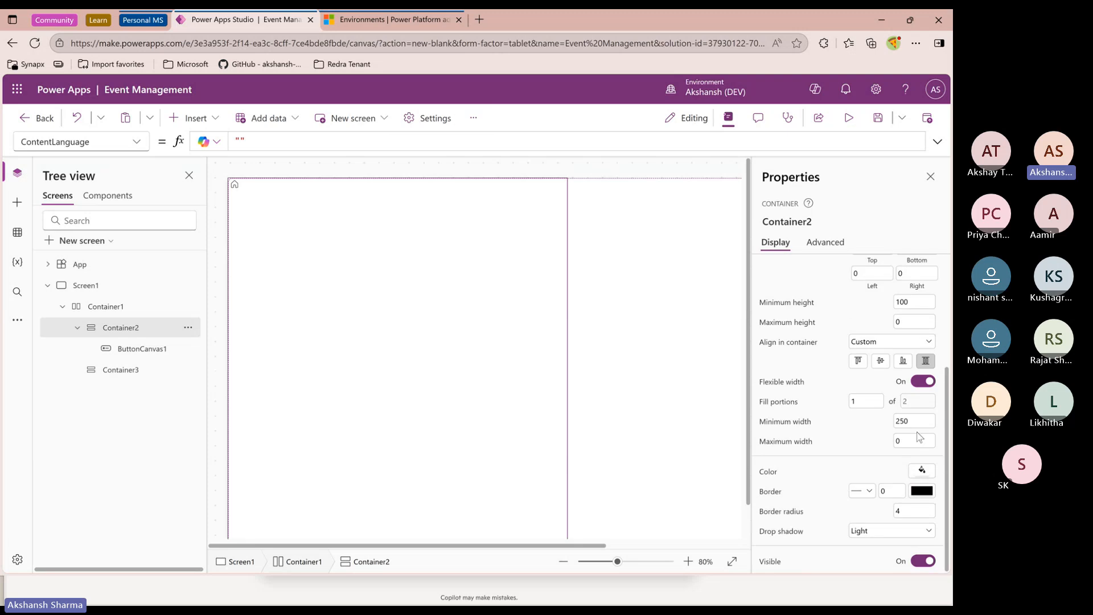
pyautogui.click(899, 421)
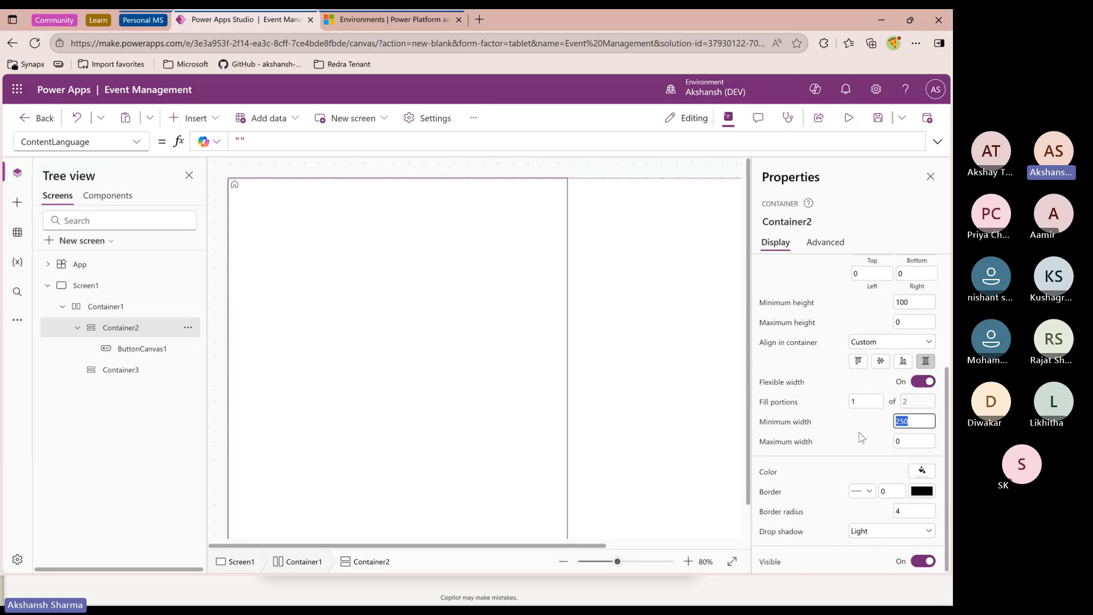
pyautogui.write('50')
pyautogui.press('Return')
# Turn off flexible width for the first vertical container and set its width to 50
pyautogui.click(923, 381)
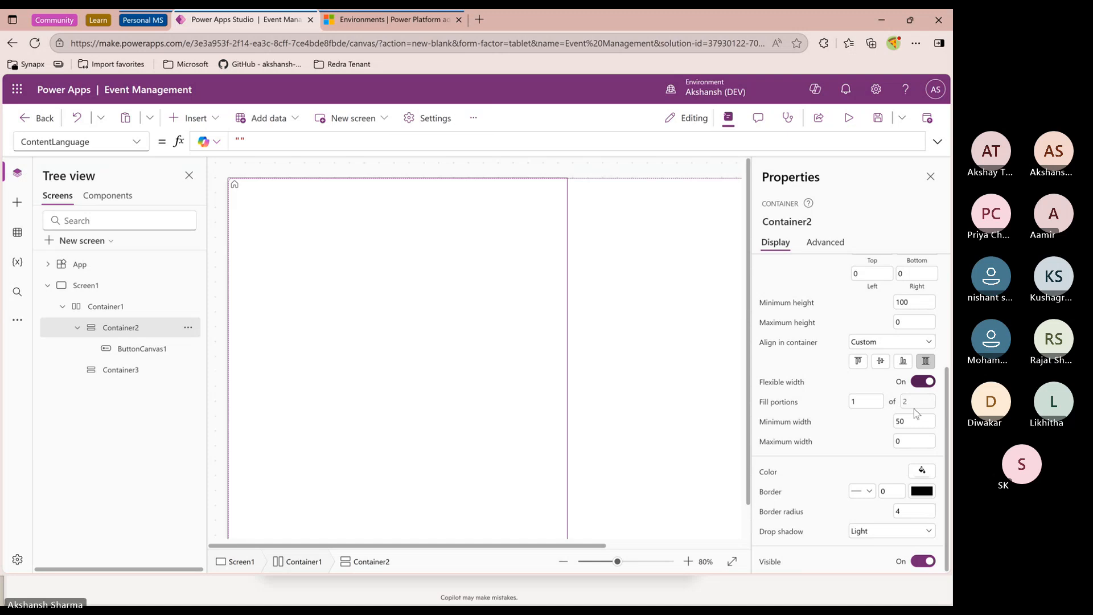
pyautogui.click(893, 442)
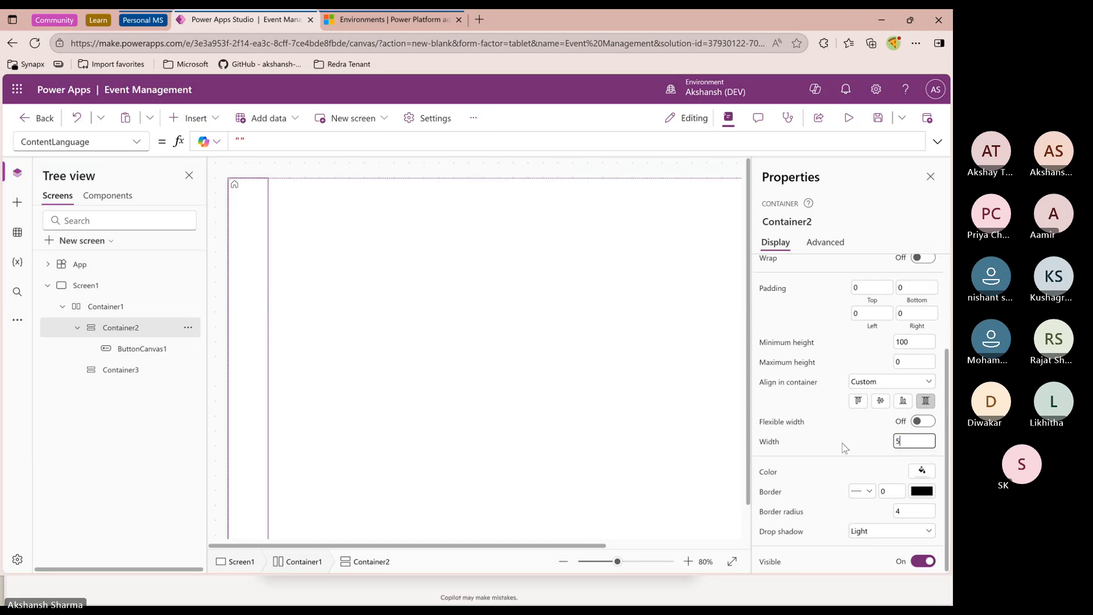
pyautogui.press('Return')
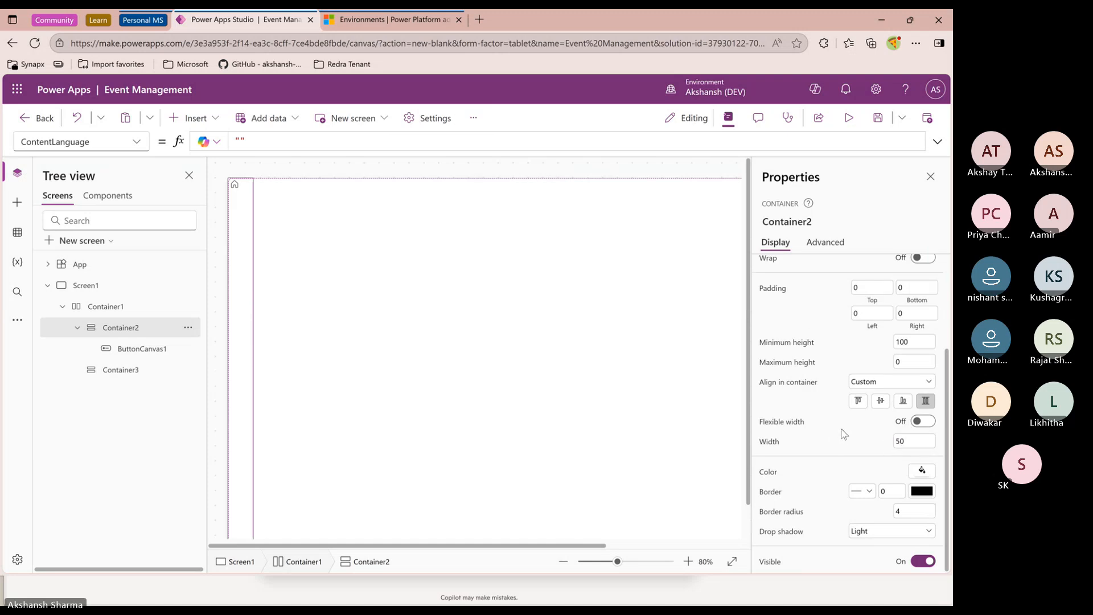
# Insert a second modern button into the first vertical container, clear its text and set its layout to Icon only
pyautogui.scroll(3, 828, 428)
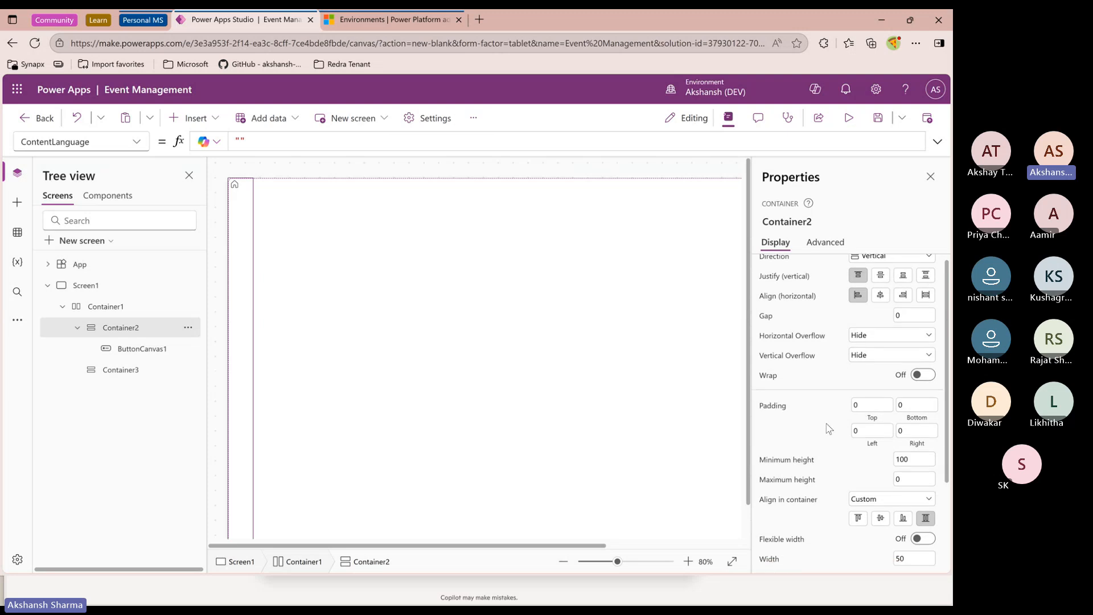
pyautogui.scroll(-3, 829, 428)
pyautogui.click(128, 349)
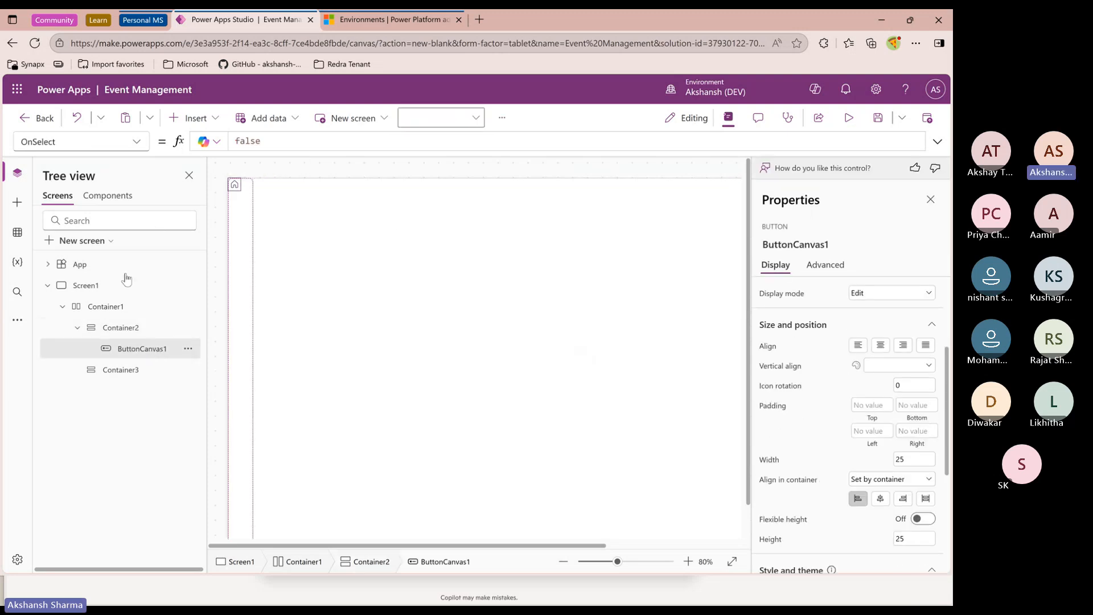
pyautogui.click(135, 327)
pyautogui.click(191, 117)
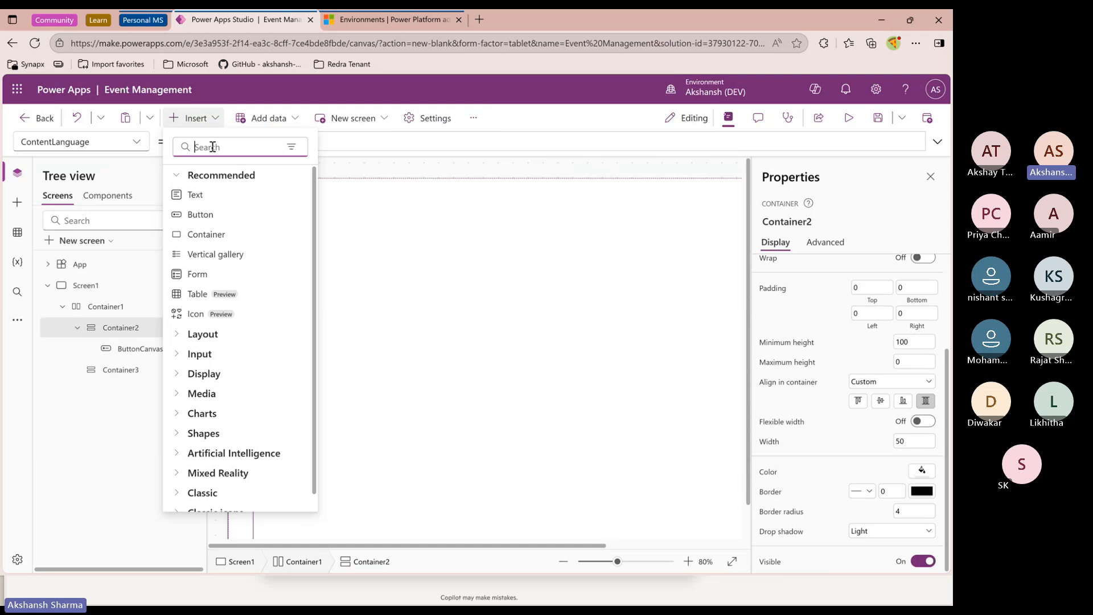
pyautogui.click(206, 214)
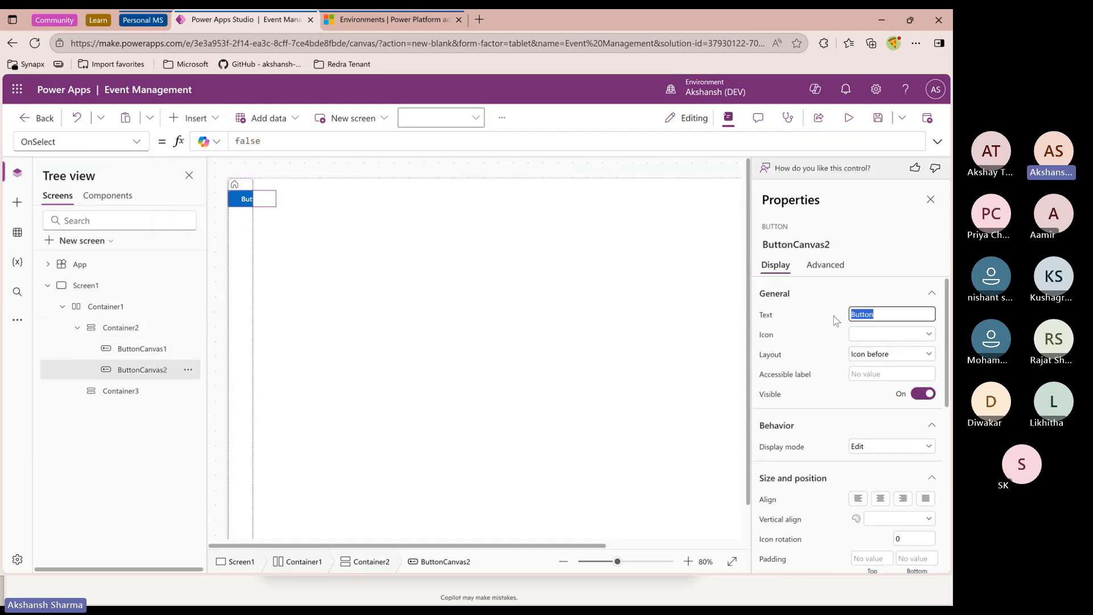
pyautogui.press('BackSpace')
pyautogui.click(863, 354)
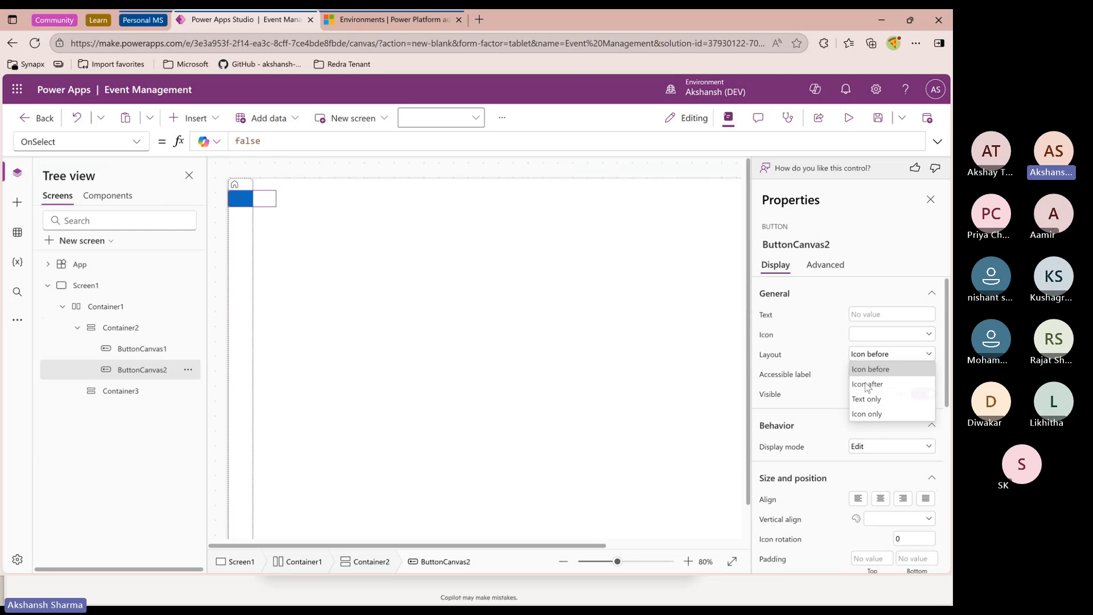
pyautogui.click(869, 414)
# Set the new button's icon to ArrowSync
pyautogui.click(860, 341)
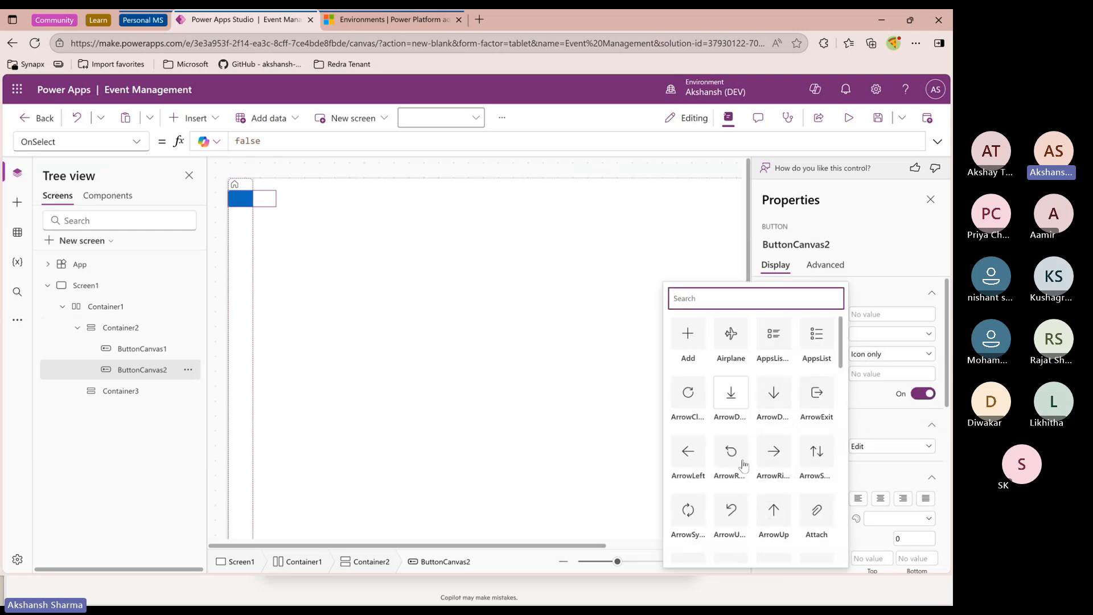
pyautogui.scroll(-2, 744, 481)
pyautogui.scroll(-3, 744, 481)
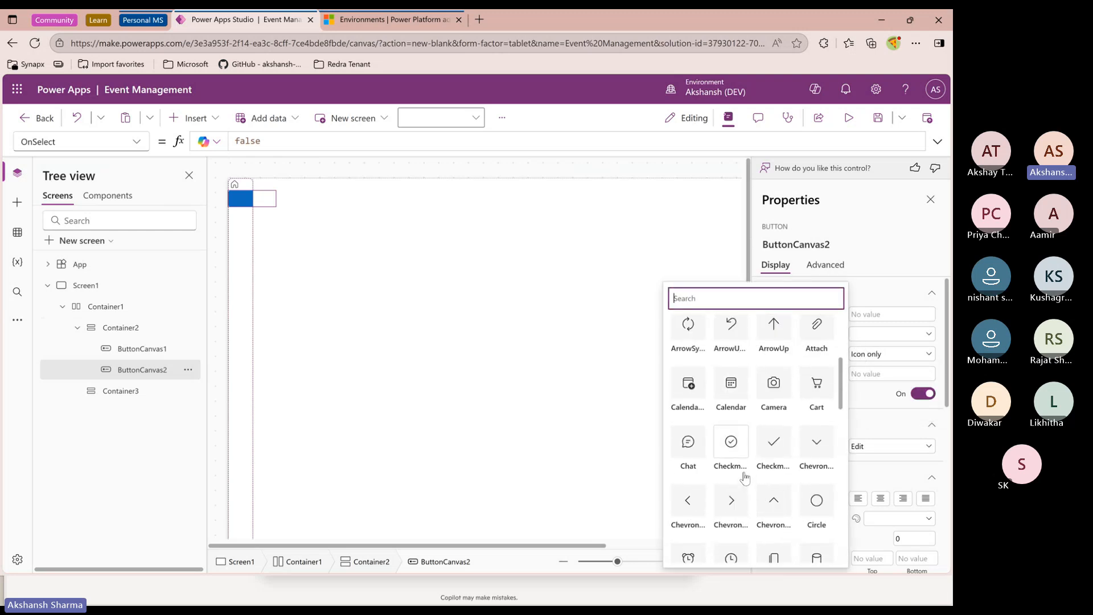
pyautogui.scroll(1, 745, 481)
pyautogui.click(689, 387)
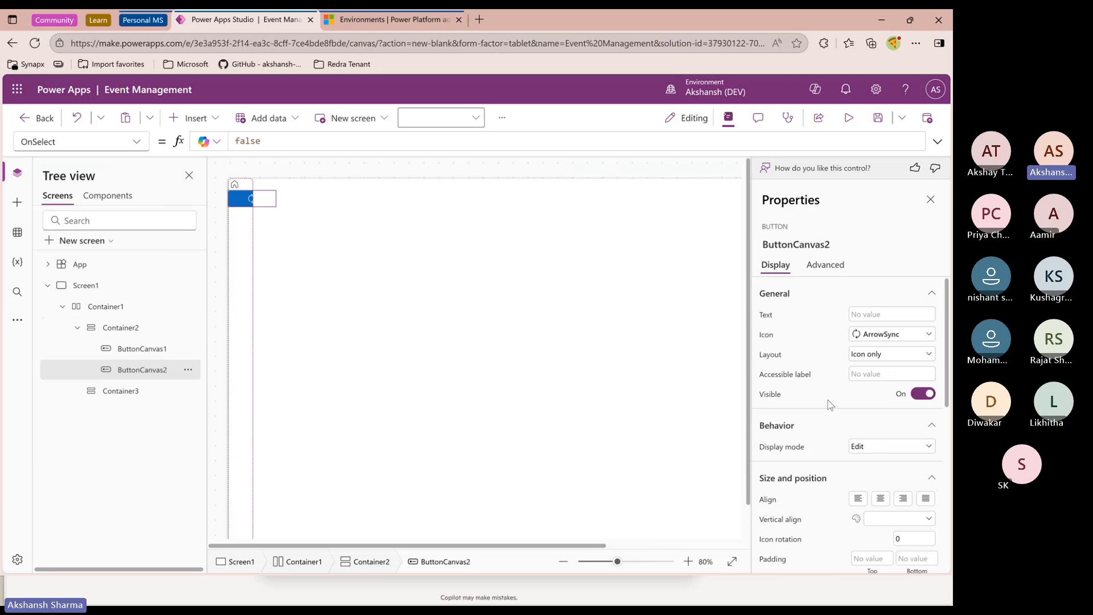
# Set the new button's height to 25
pyautogui.scroll(-3, 829, 404)
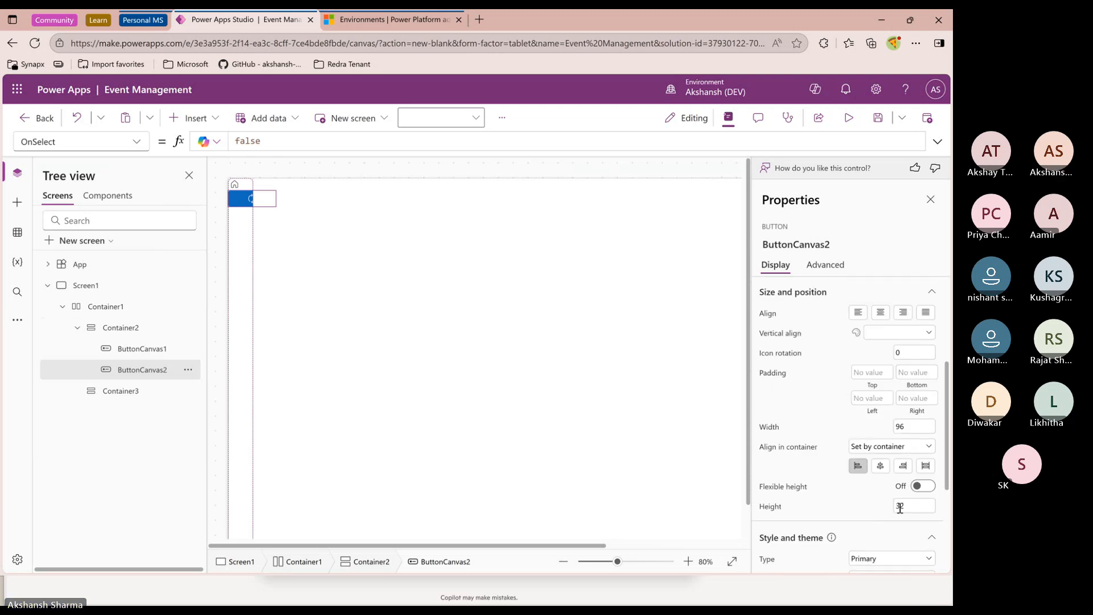
pyautogui.doubleClick(900, 507)
pyautogui.write('25')
pyautogui.press('Return')
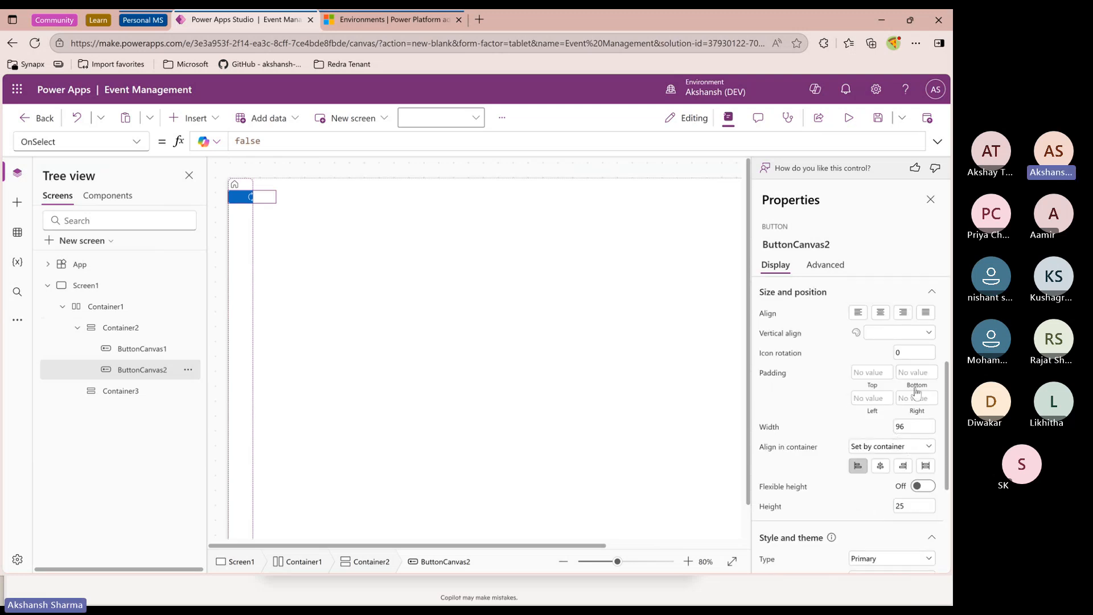
pyautogui.doubleClick(917, 426)
pyautogui.press('Return')
# Set the second button's type to Transparent
pyautogui.scroll(-3, 864, 490)
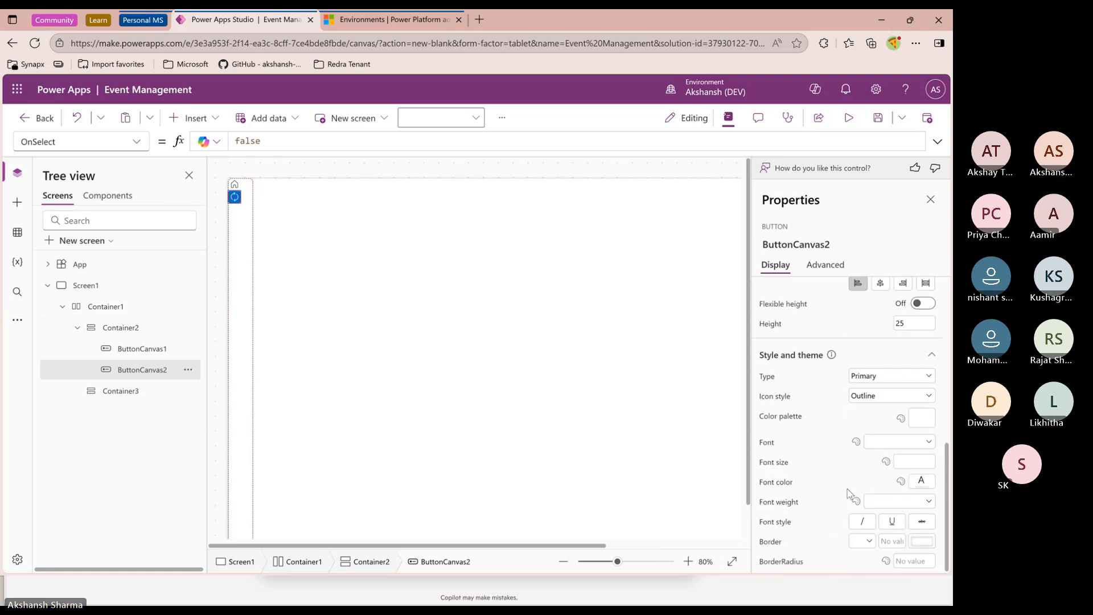
pyautogui.click(234, 184)
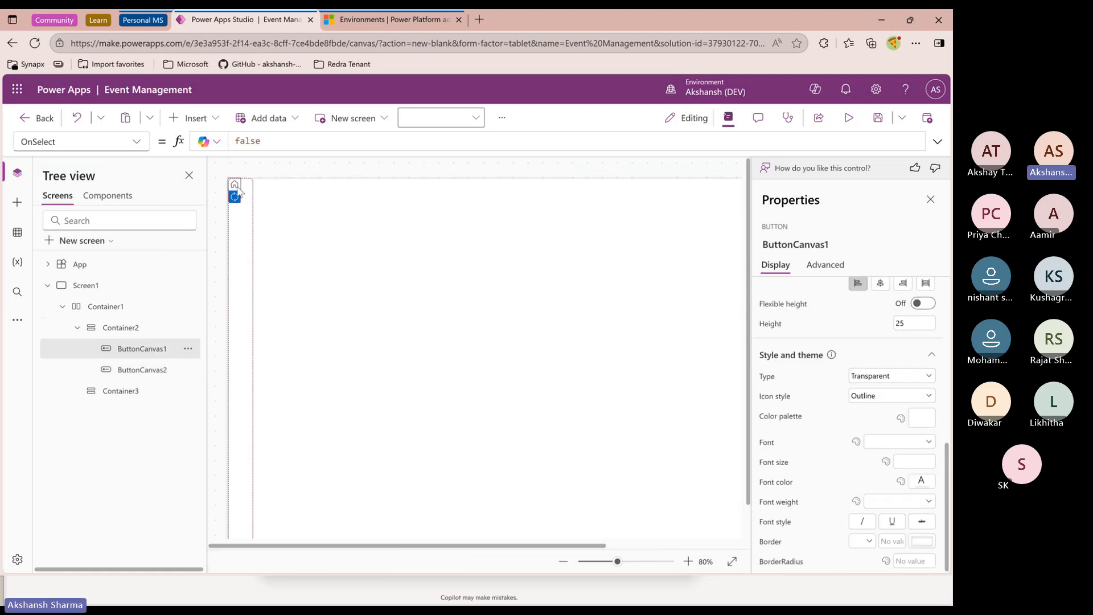
pyautogui.click(856, 378)
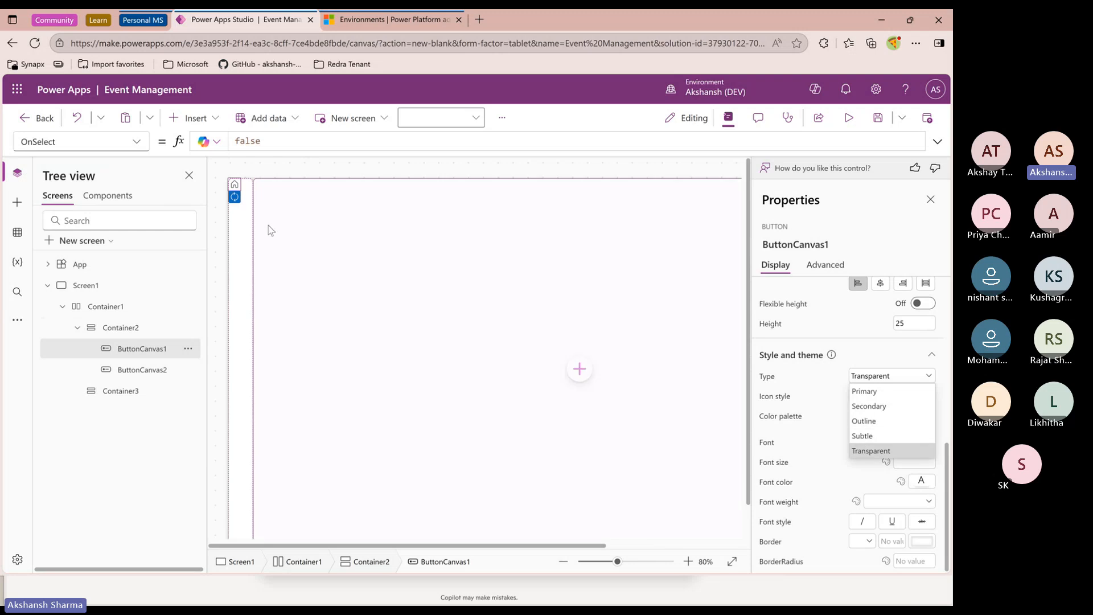
pyautogui.click(235, 197)
pyautogui.click(858, 376)
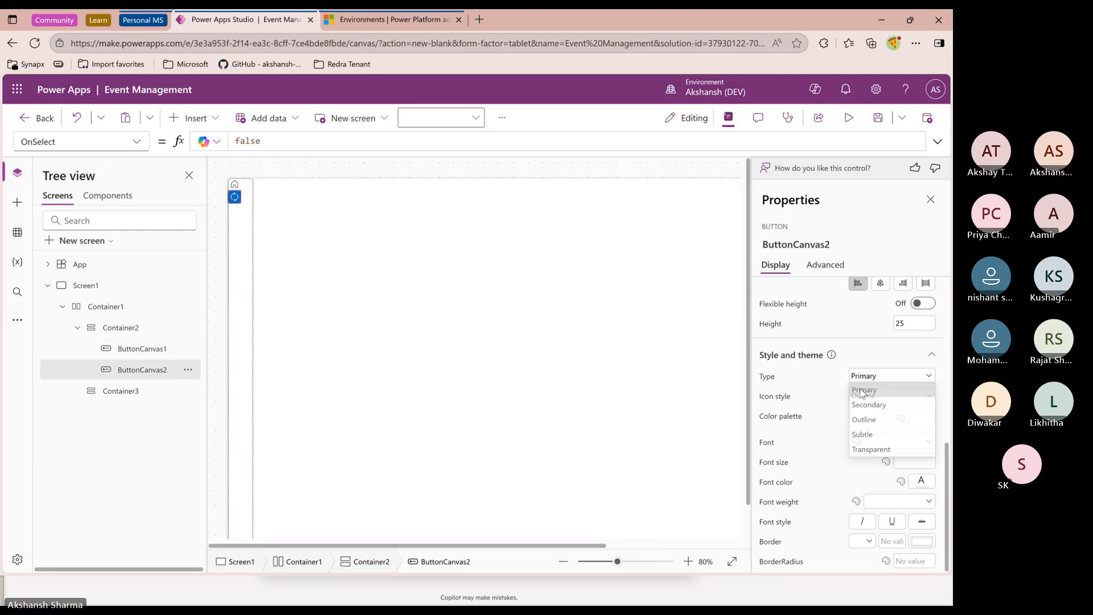
pyautogui.click(866, 451)
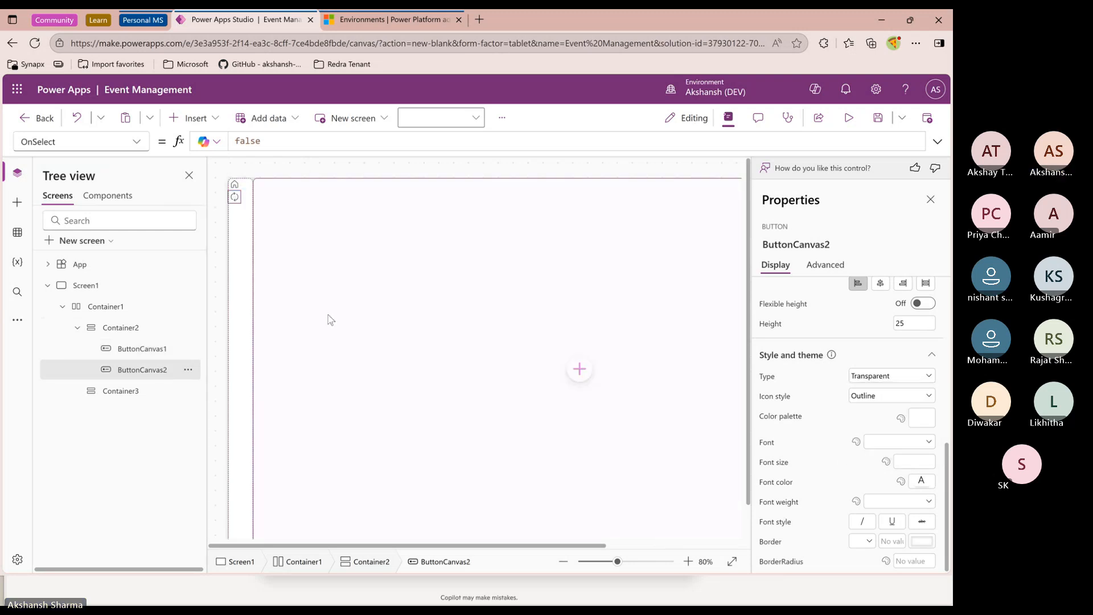
# Center the first vertical container's contents both vertically and horizontally
pyautogui.click(244, 291)
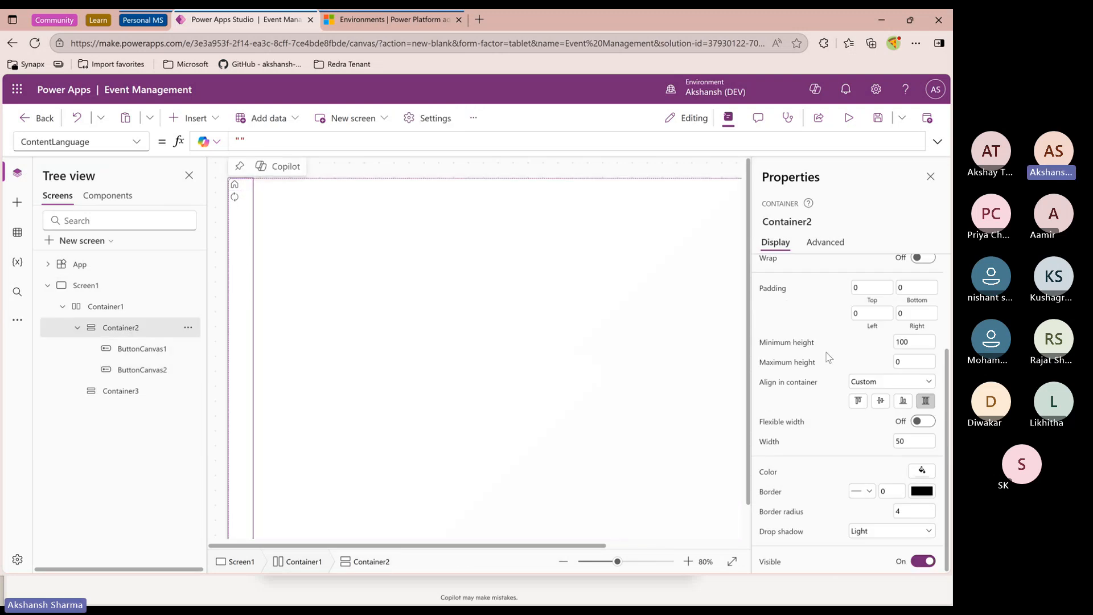
pyautogui.scroll(3, 828, 365)
pyautogui.click(878, 290)
pyautogui.click(881, 311)
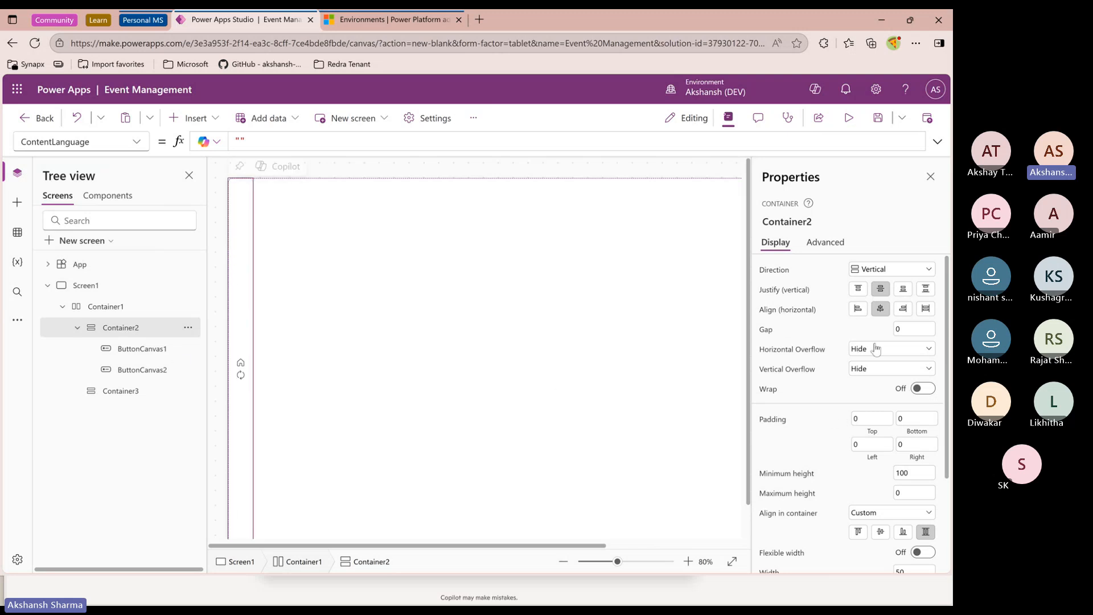
pyautogui.click(911, 330)
pyautogui.scroll(-2, 828, 419)
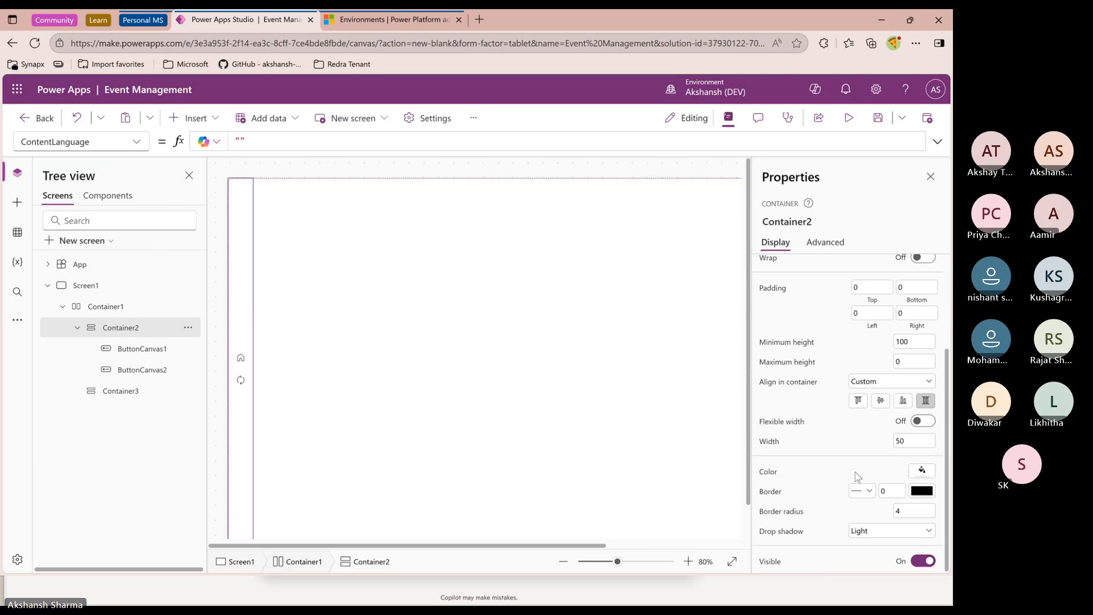
# Fill the first vertical container with a light blue theme colour and preview the app
pyautogui.click(921, 470)
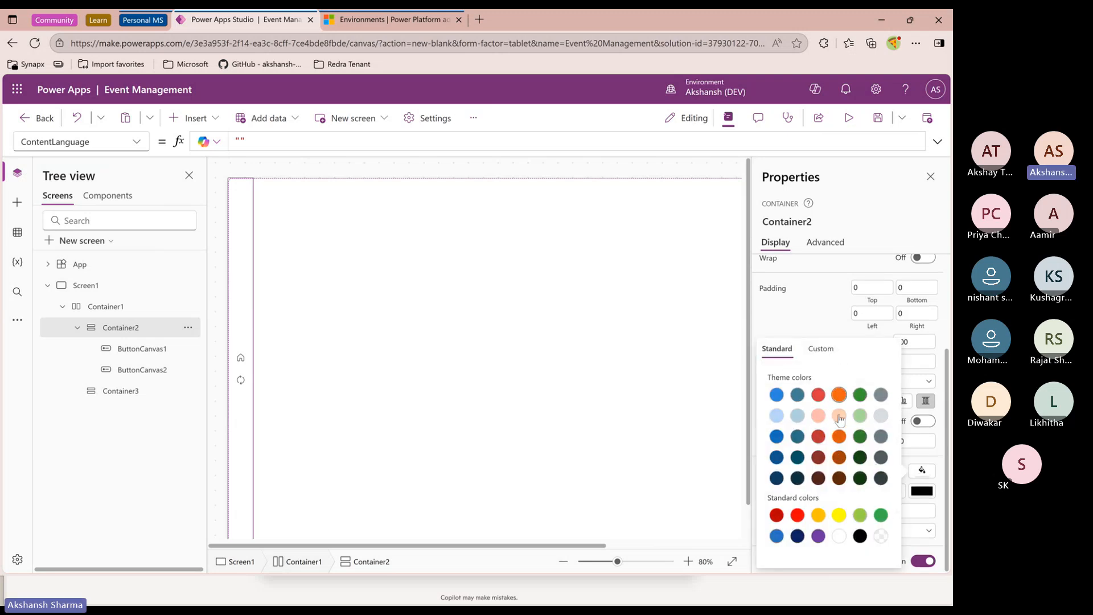
pyautogui.click(777, 416)
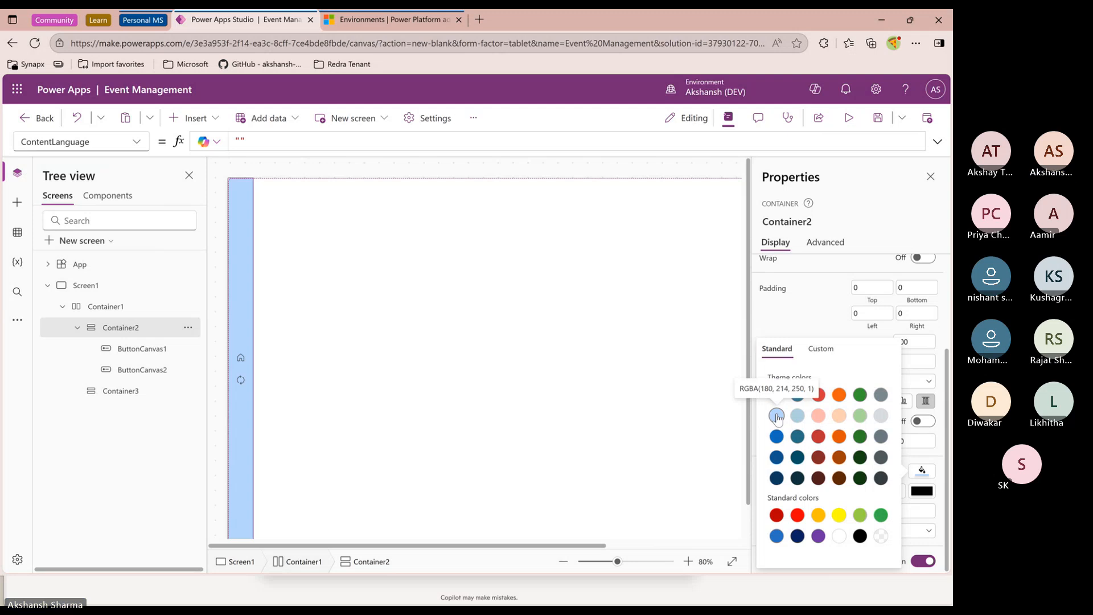
pyautogui.click(797, 417)
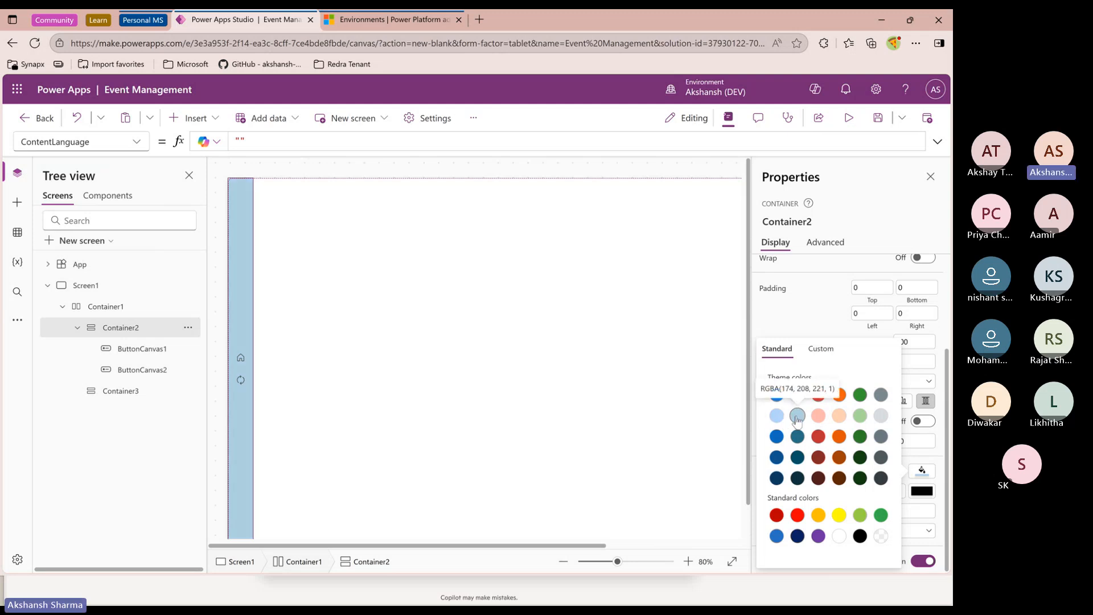
pyautogui.click(829, 308)
pyautogui.click(850, 119)
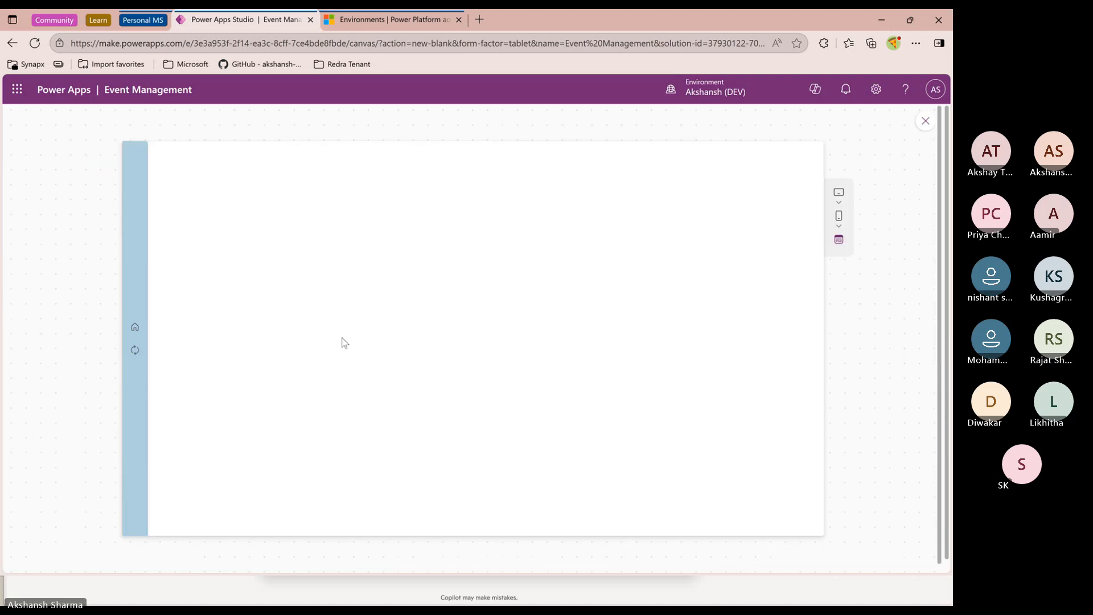
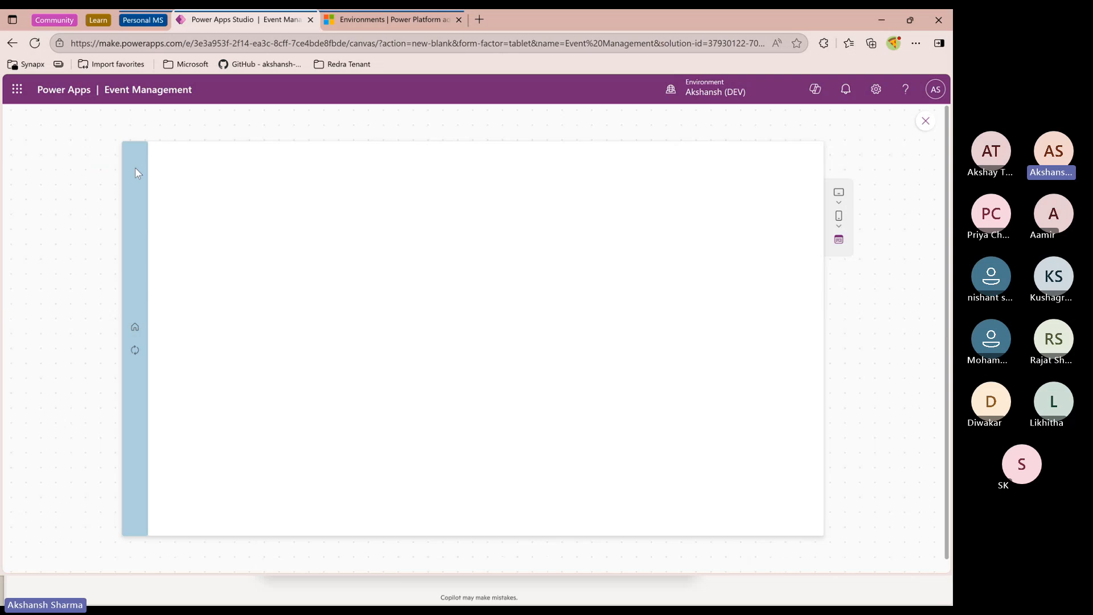
# Close the preview, dismiss the tip, and preview the app once more before returning to the editor
pyautogui.click(926, 121)
pyautogui.click(356, 355)
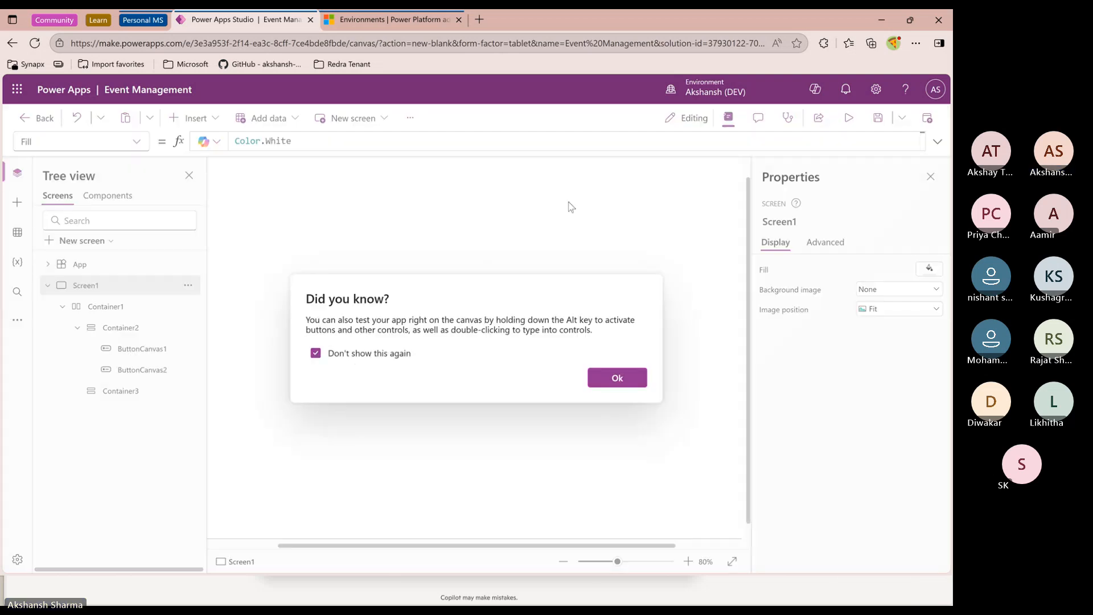
pyautogui.click(617, 378)
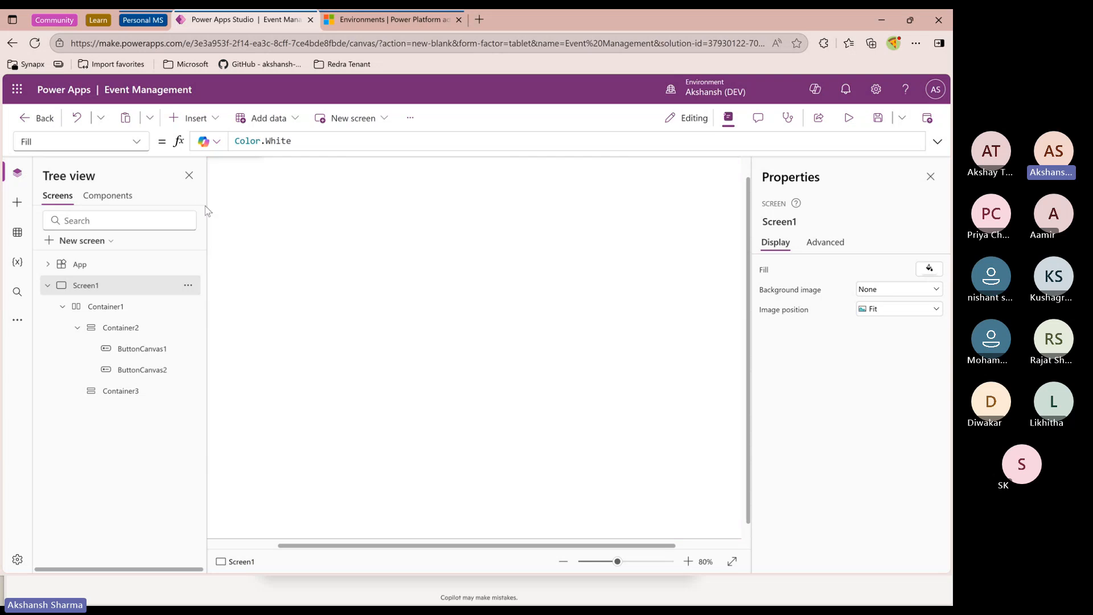
pyautogui.click(848, 118)
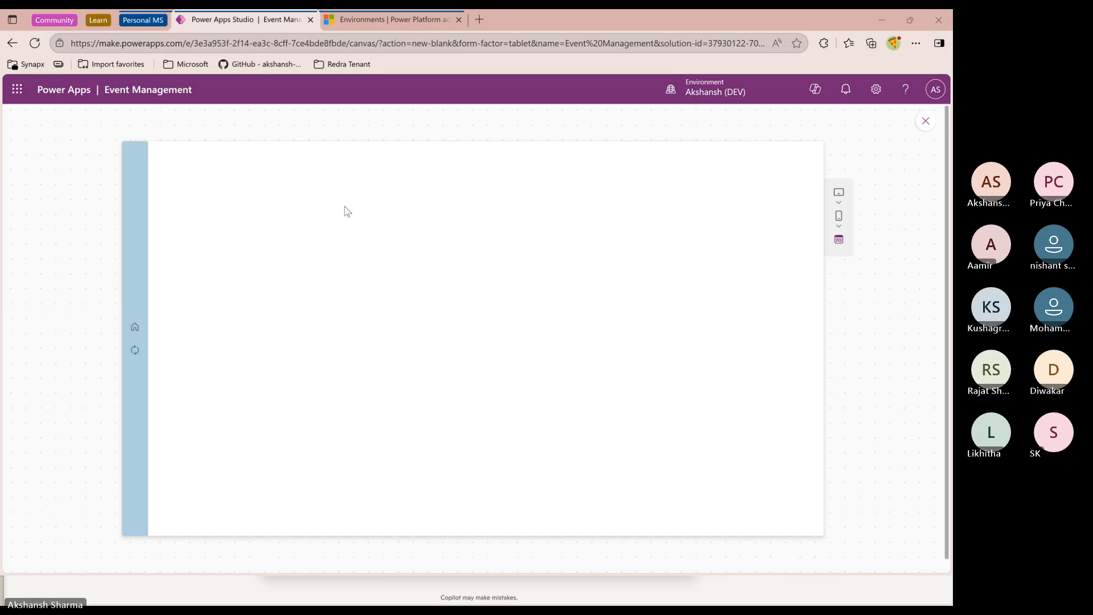
pyautogui.click(925, 121)
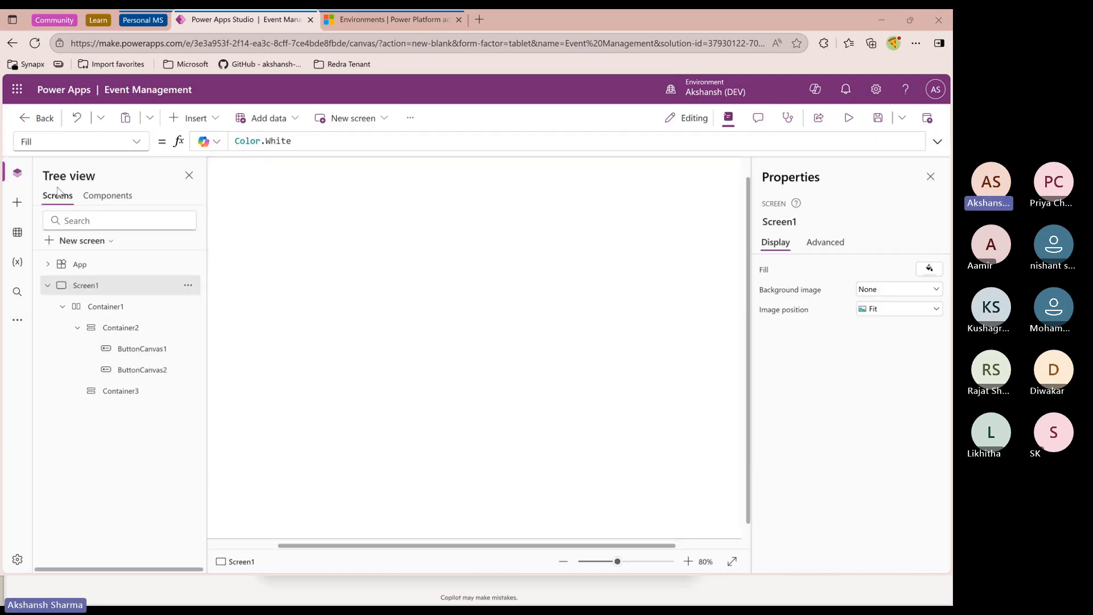
# Set the first navigation button's height and width to 35
pyautogui.scroll(-2, 430, 413)
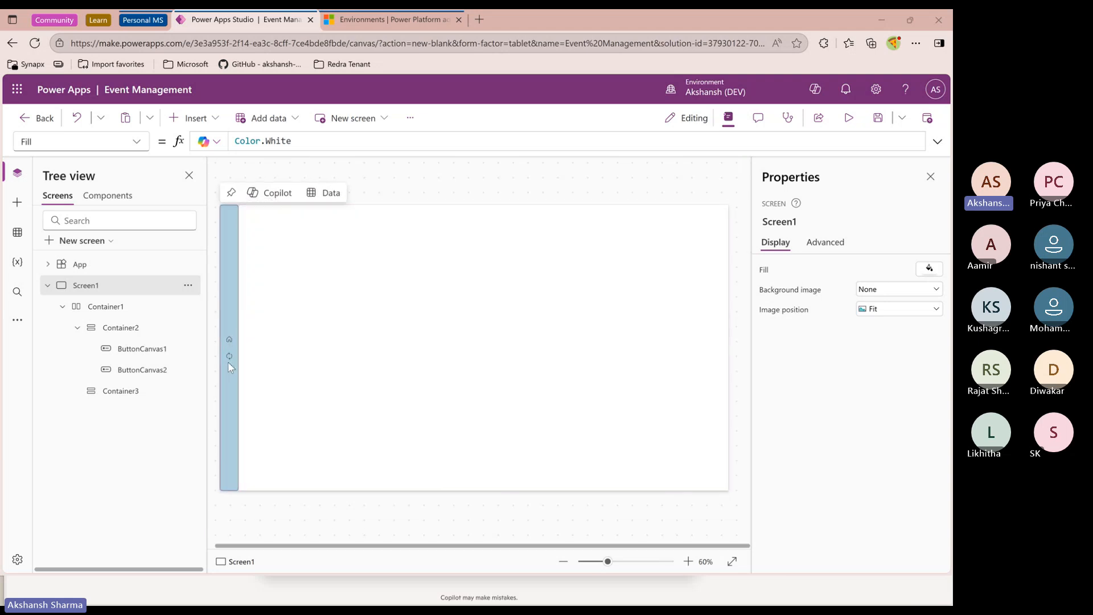
pyautogui.click(230, 341)
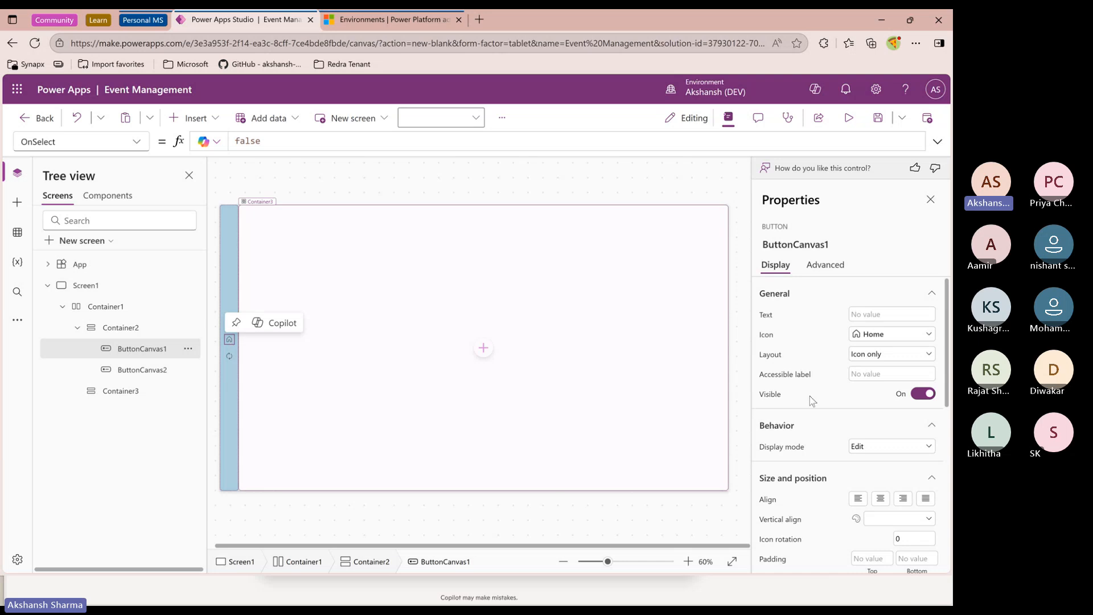
pyautogui.scroll(-5, 850, 450)
pyautogui.doubleClick(912, 446)
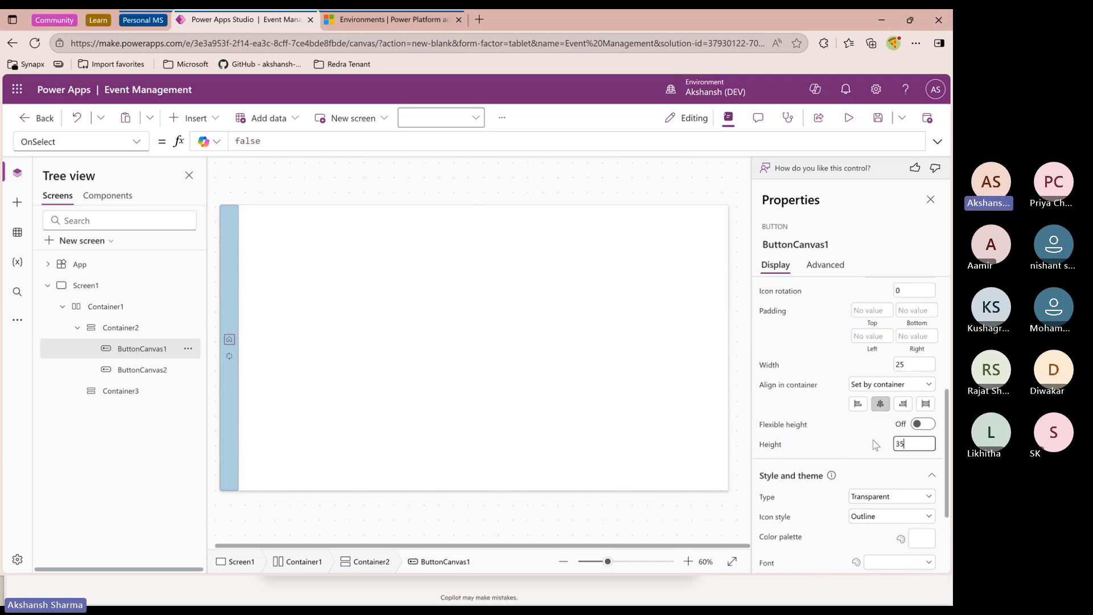
pyautogui.write('35')
pyautogui.press('Return')
pyautogui.moveTo(919, 367); pyautogui.dragTo(882, 362)
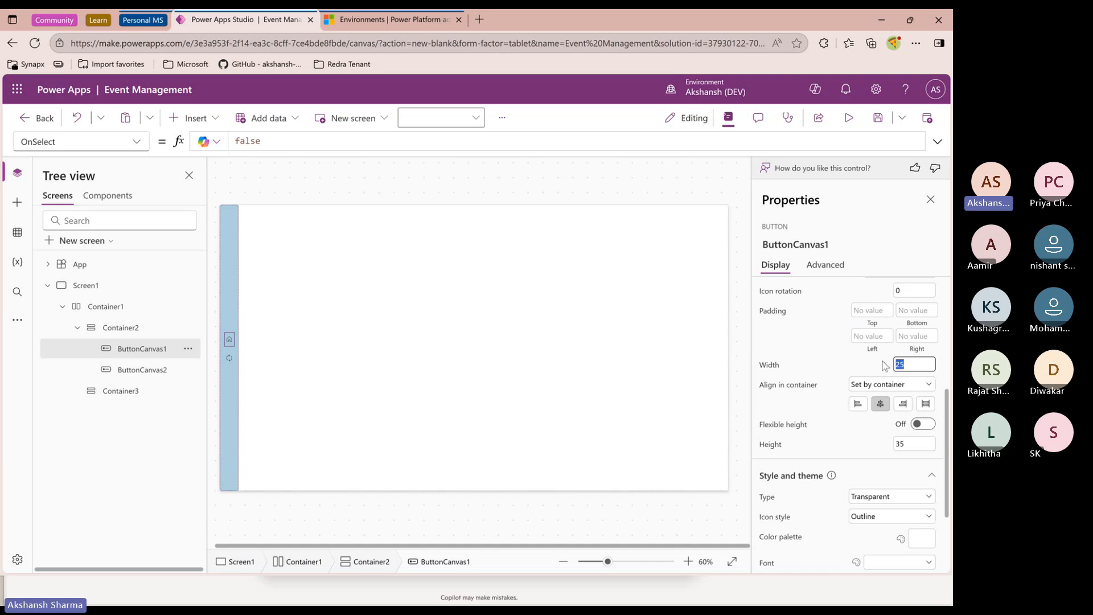
pyautogui.write('2')
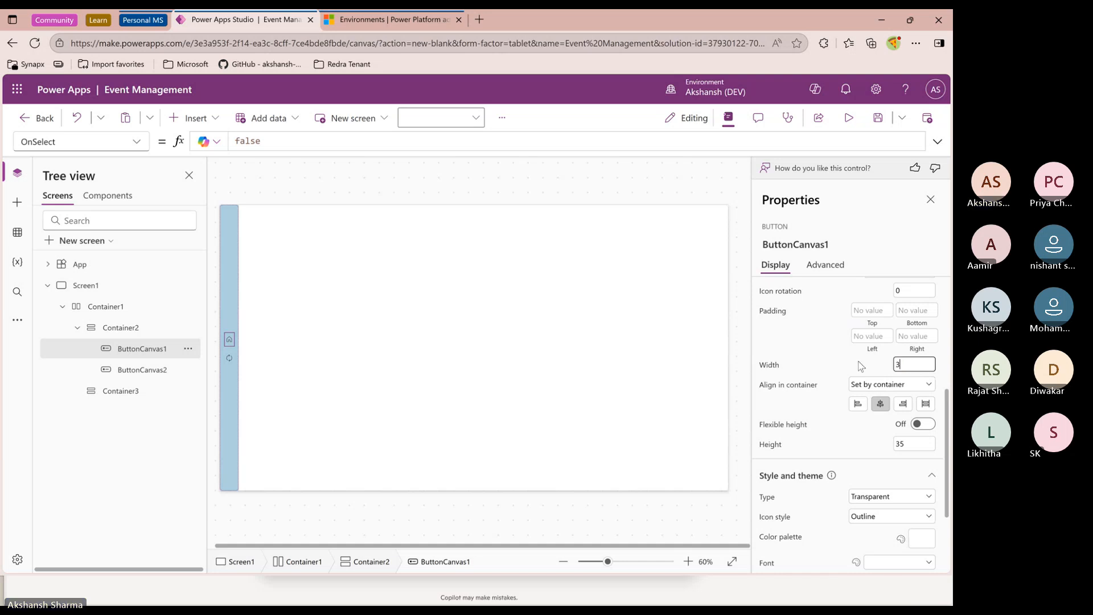
pyautogui.write('5')
pyautogui.press('Return')
# Set the second navigation button's width to 35
pyautogui.click(229, 358)
pyautogui.click(901, 364)
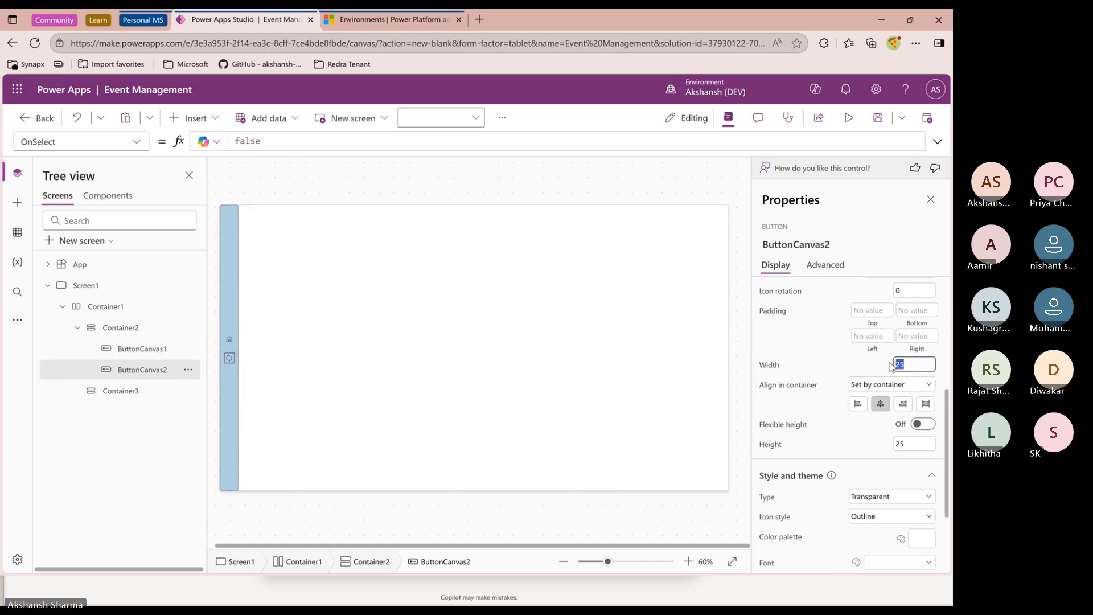
pyautogui.write('35')
pyautogui.click(923, 444)
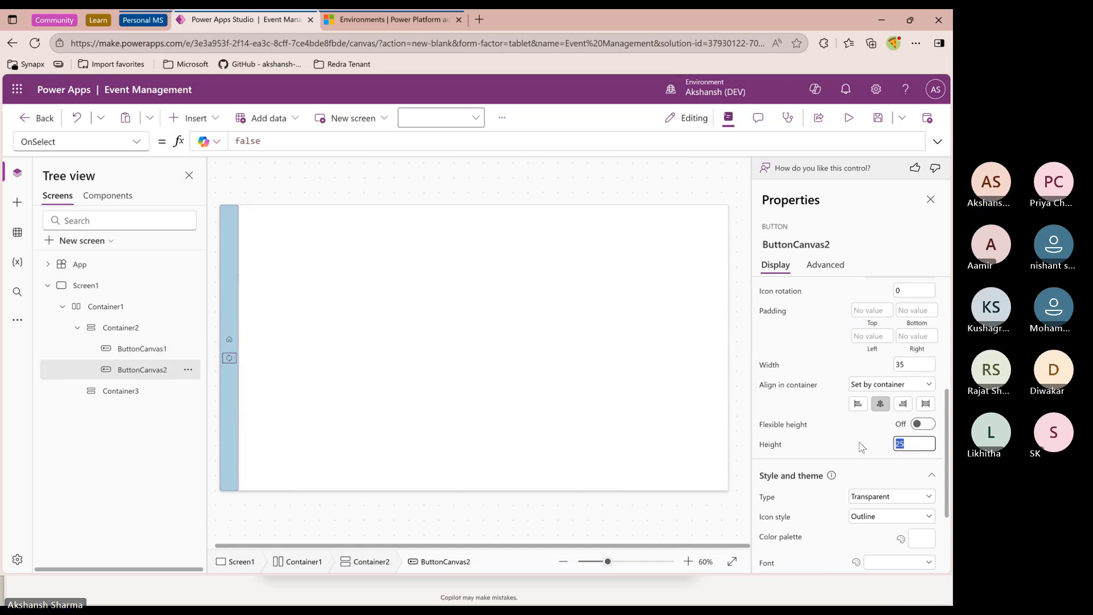
# Preview the app and return to the editor
pyautogui.click(848, 118)
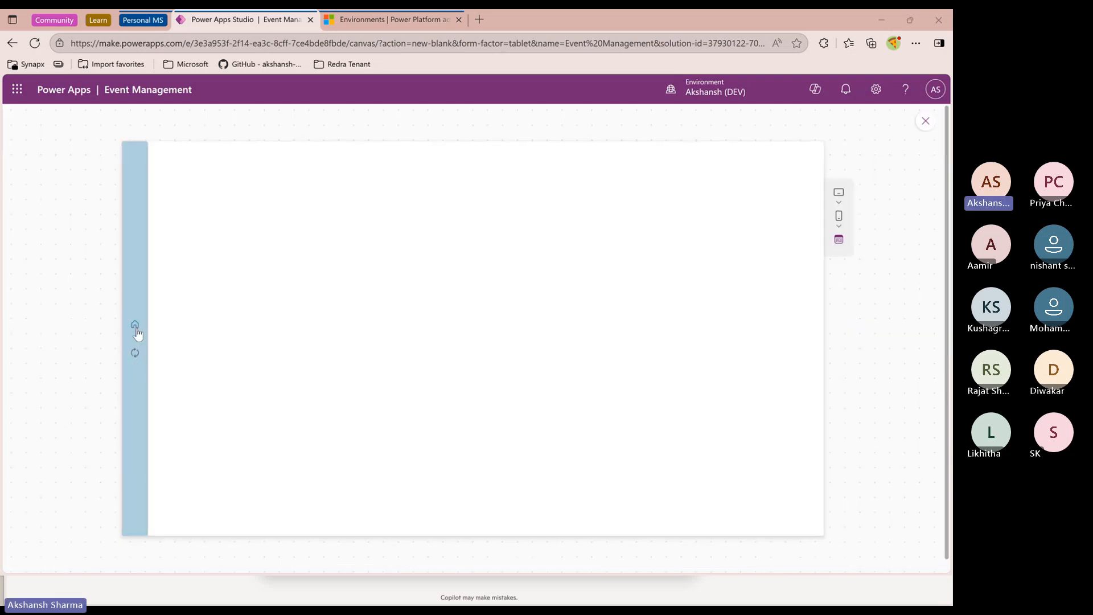
pyautogui.click(925, 120)
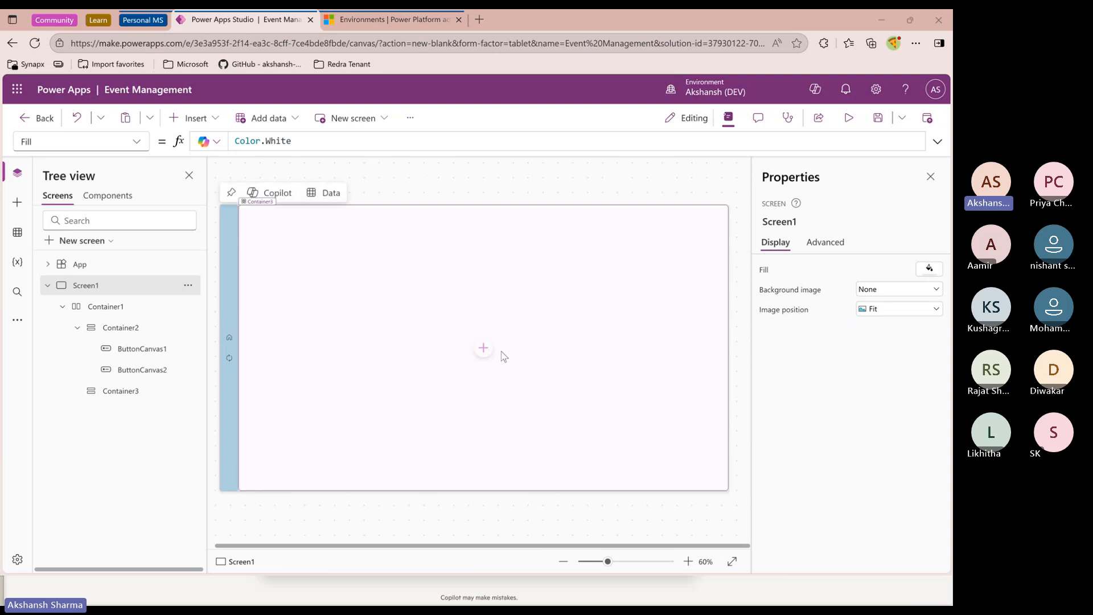
# Insert a horizontal container inside the main content container
pyautogui.click(131, 391)
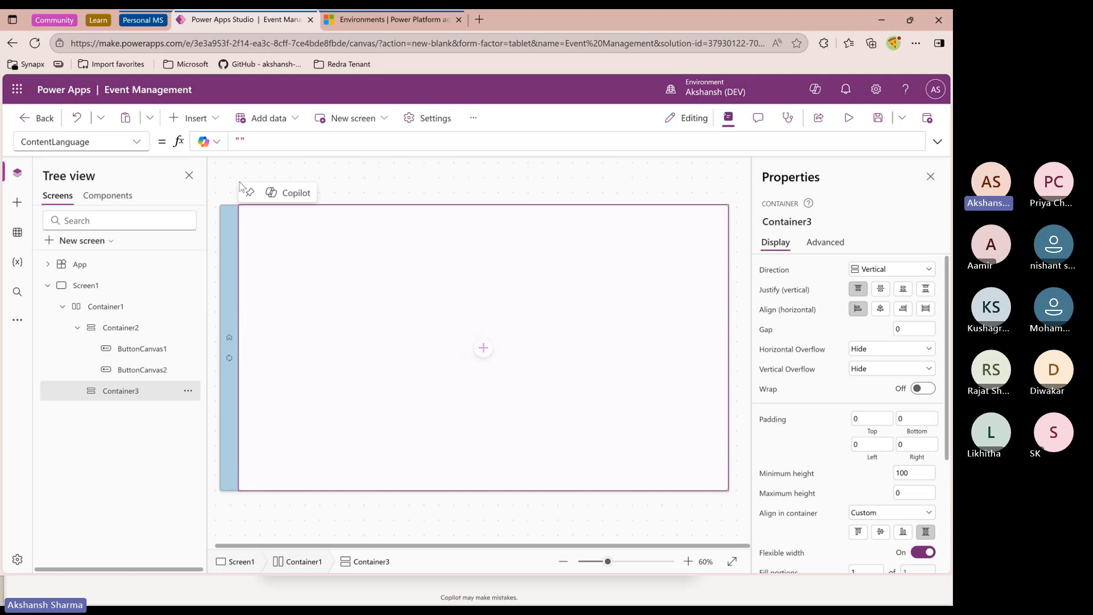
pyautogui.click(201, 120)
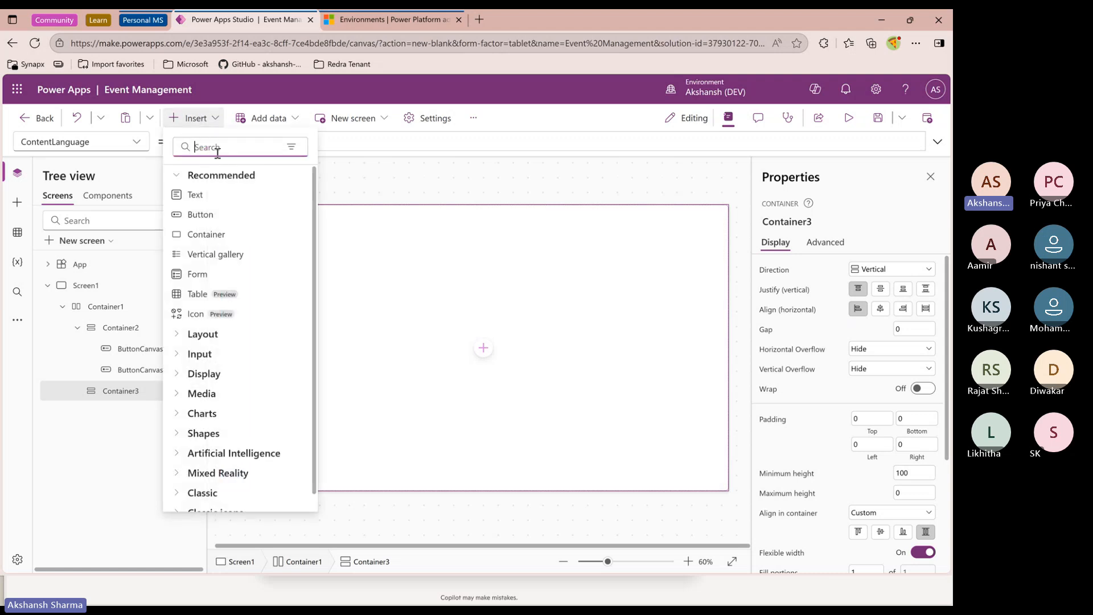
pyautogui.write('hori')
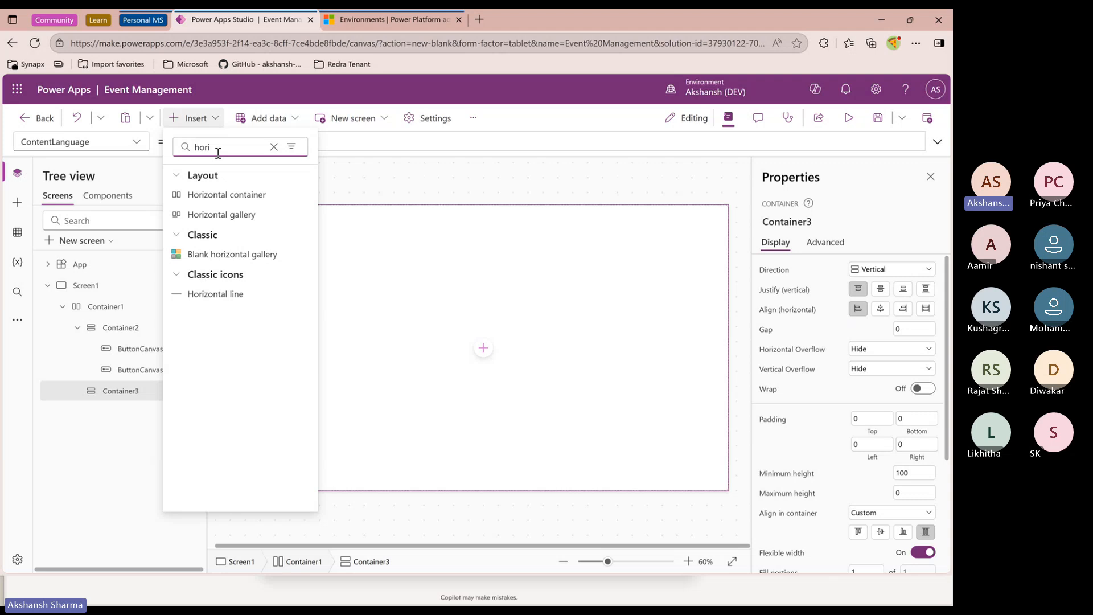
pyautogui.click(226, 203)
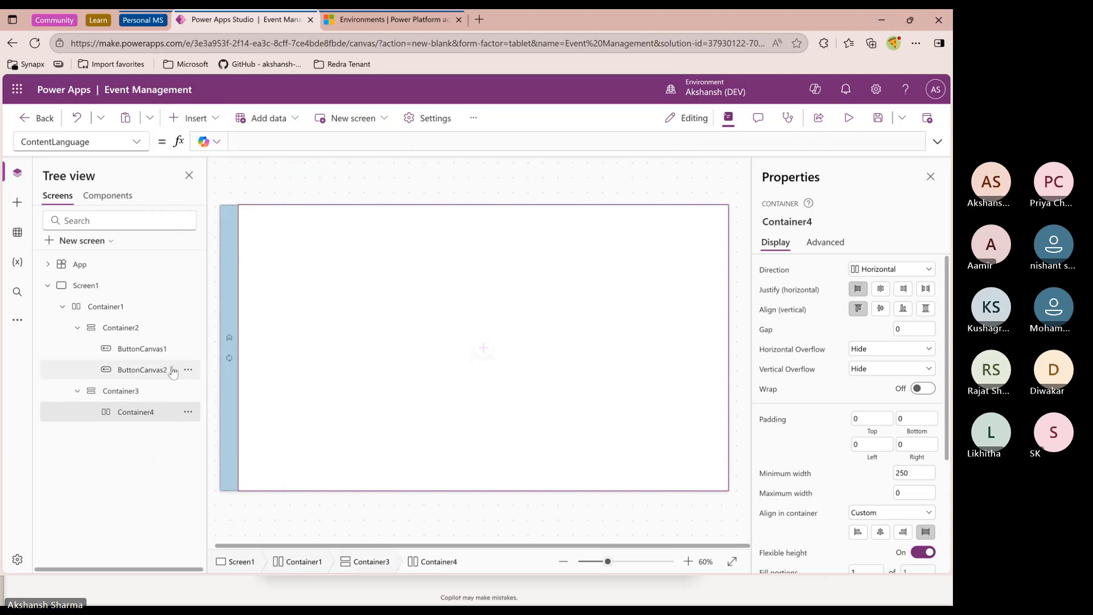
# Insert a vertical container inside the main content container below the horizontal one
pyautogui.click(145, 394)
pyautogui.click(193, 118)
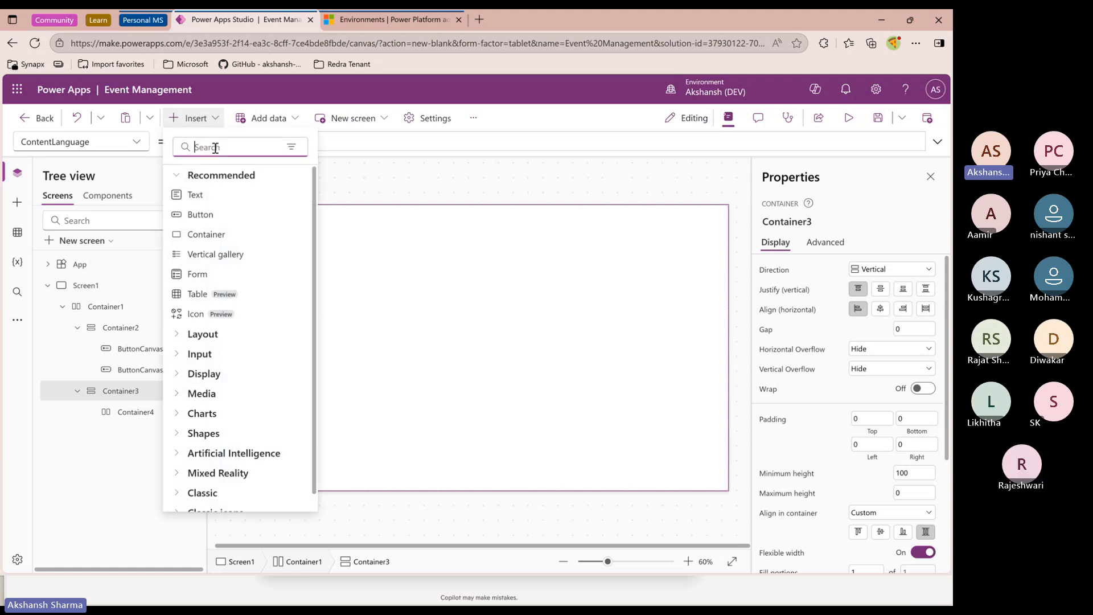
pyautogui.write('ver')
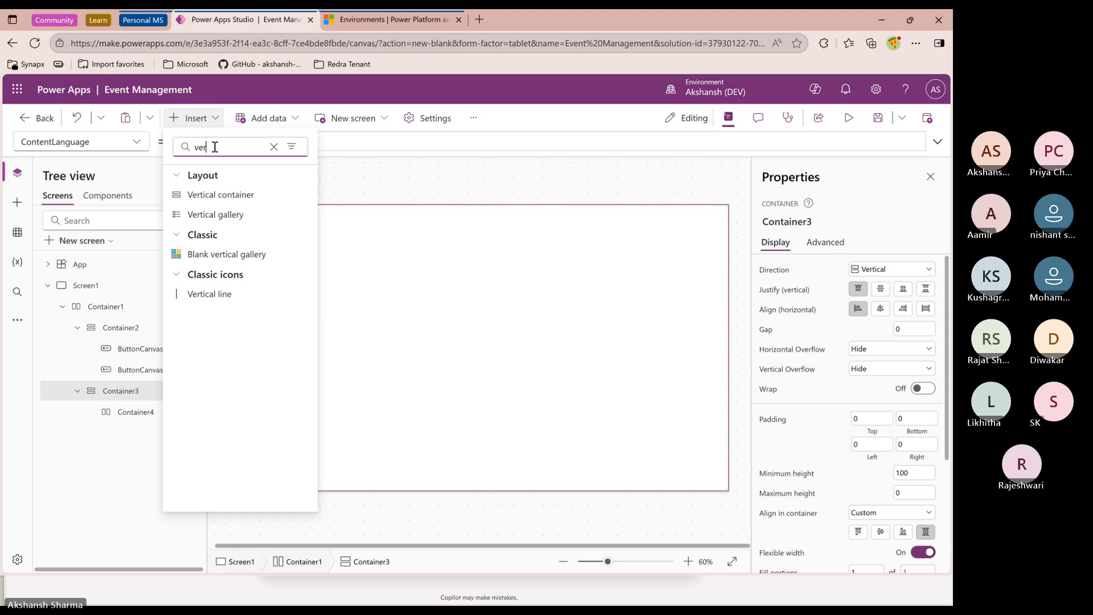
pyautogui.click(199, 195)
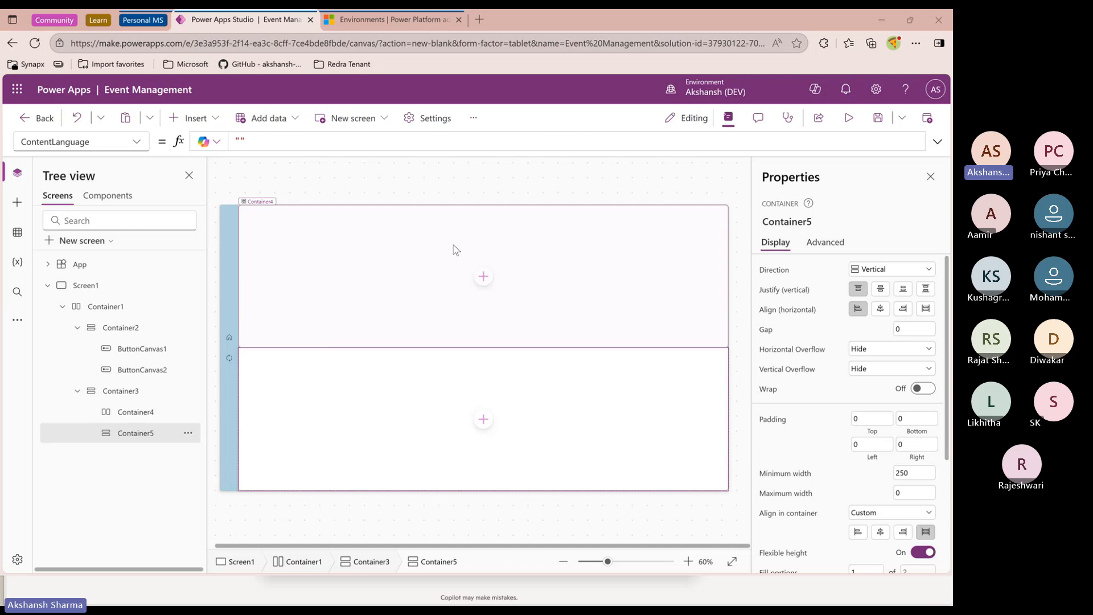
# Turn off flexible height for the new horizontal container and set its height to 50
pyautogui.click(142, 414)
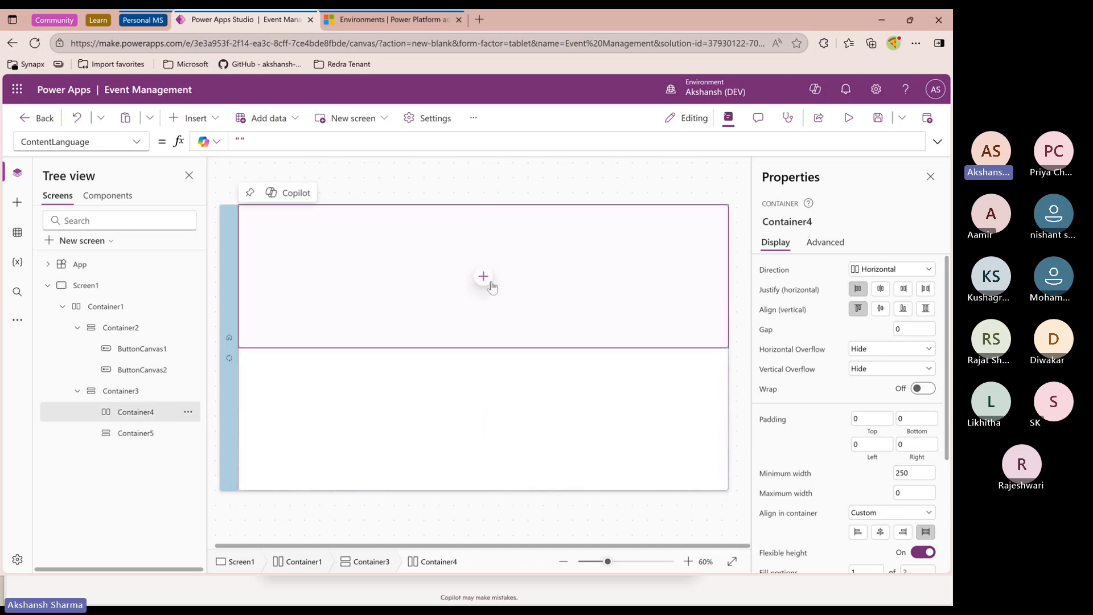
pyautogui.scroll(-2, 848, 466)
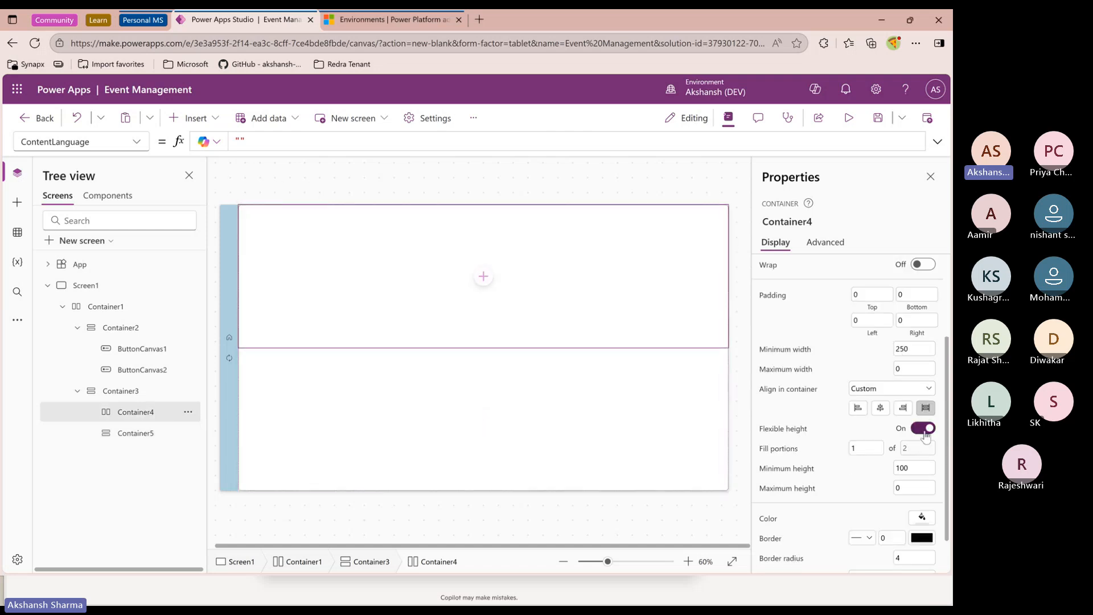
pyautogui.click(922, 428)
pyautogui.click(923, 449)
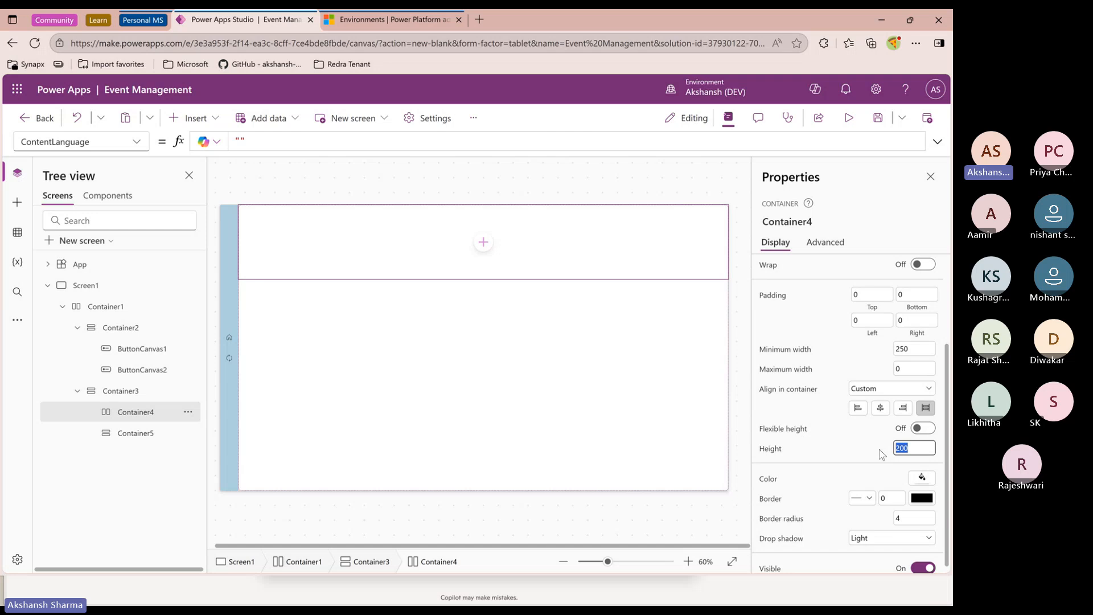
pyautogui.write('50')
pyautogui.click(865, 448)
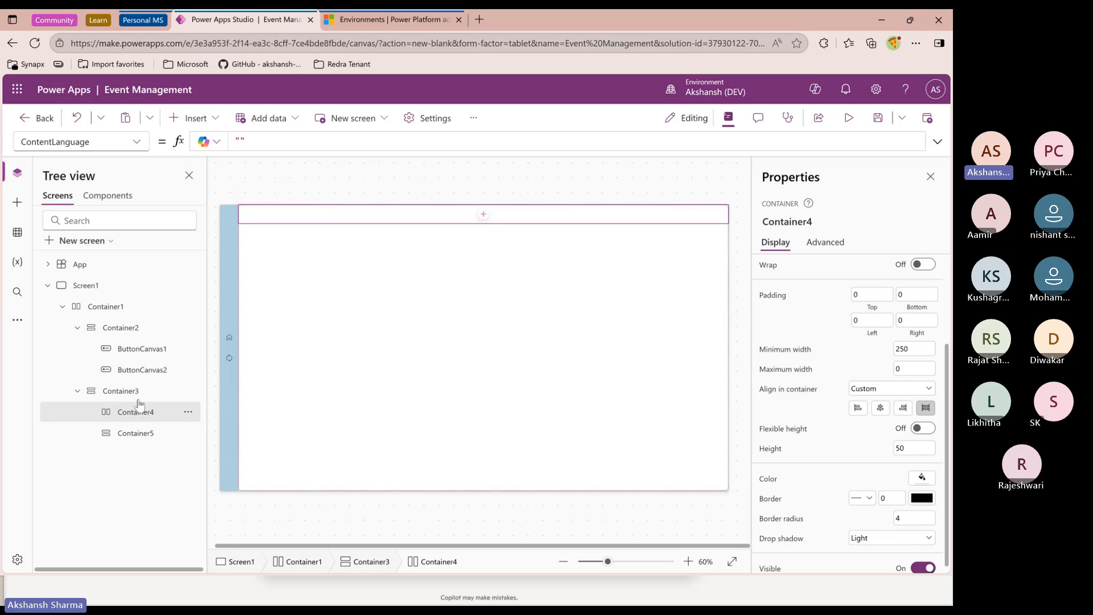
# Insert another horizontal container inside the header horizontal container
pyautogui.click(191, 118)
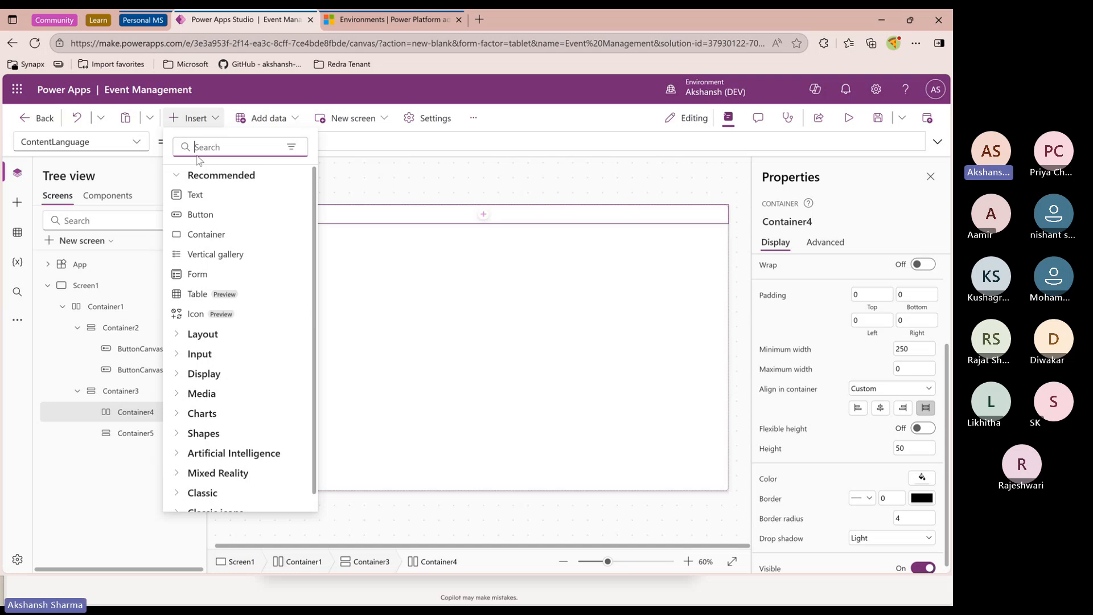
pyautogui.write('imag')
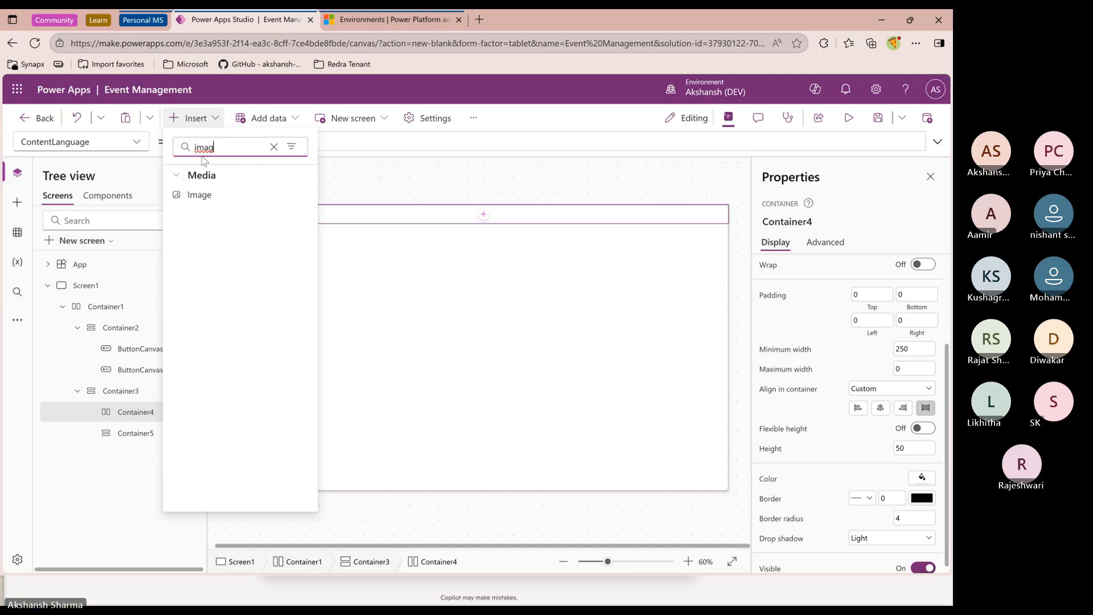
pyautogui.click(274, 147)
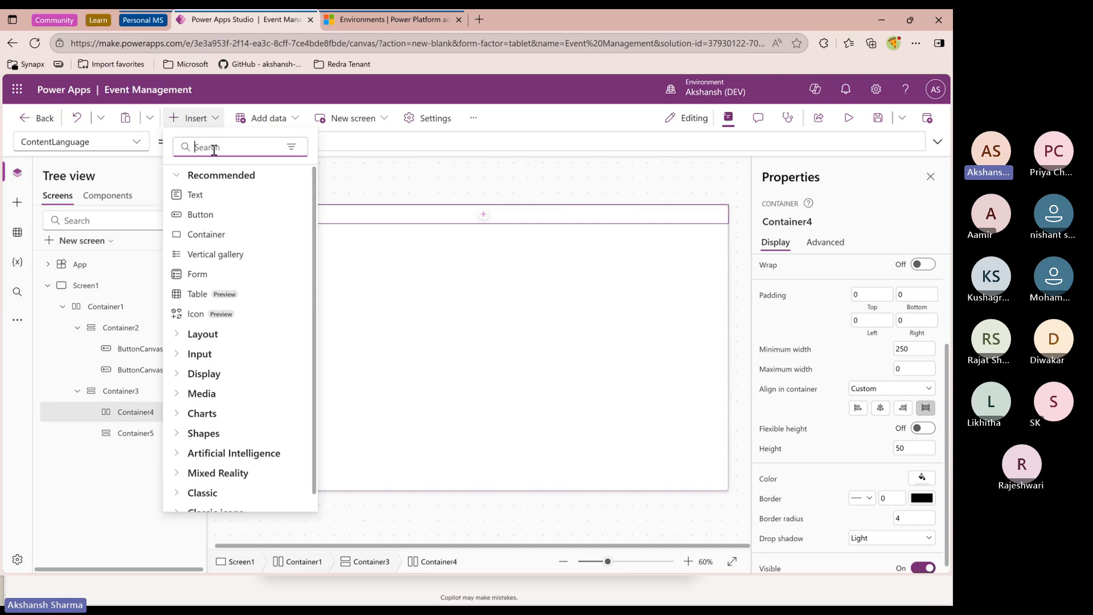
pyautogui.write('hori')
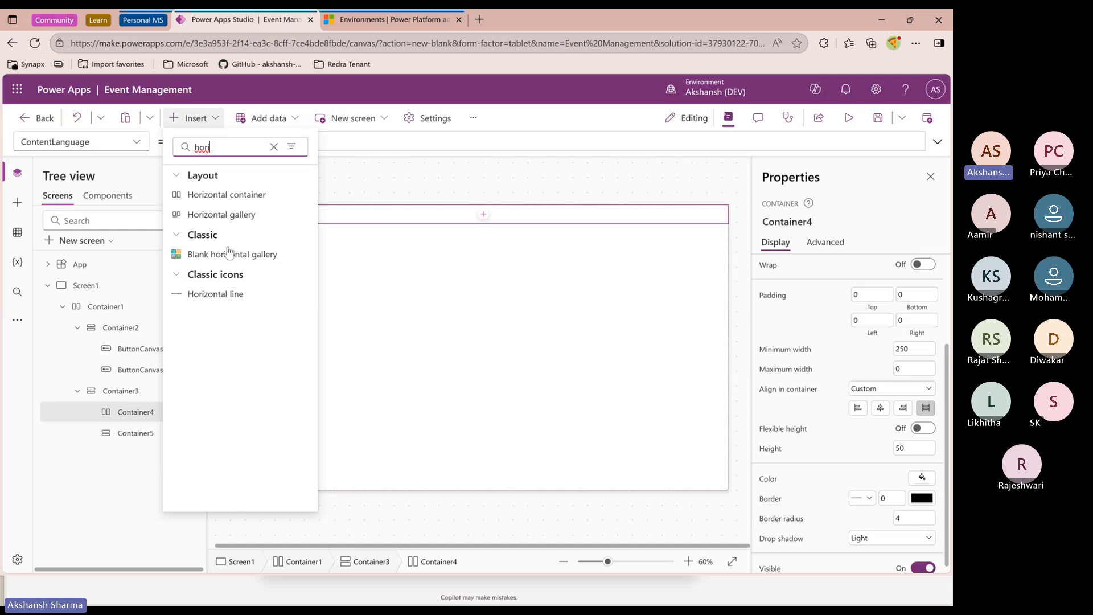
pyautogui.click(216, 194)
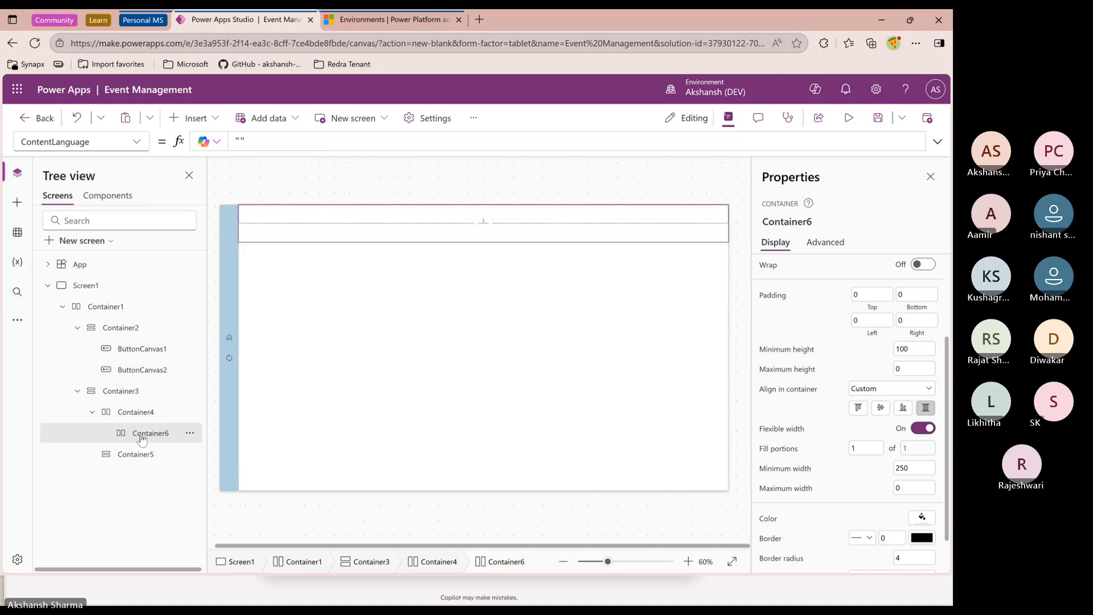
# Set the header horizontal container's height to 70
pyautogui.click(142, 419)
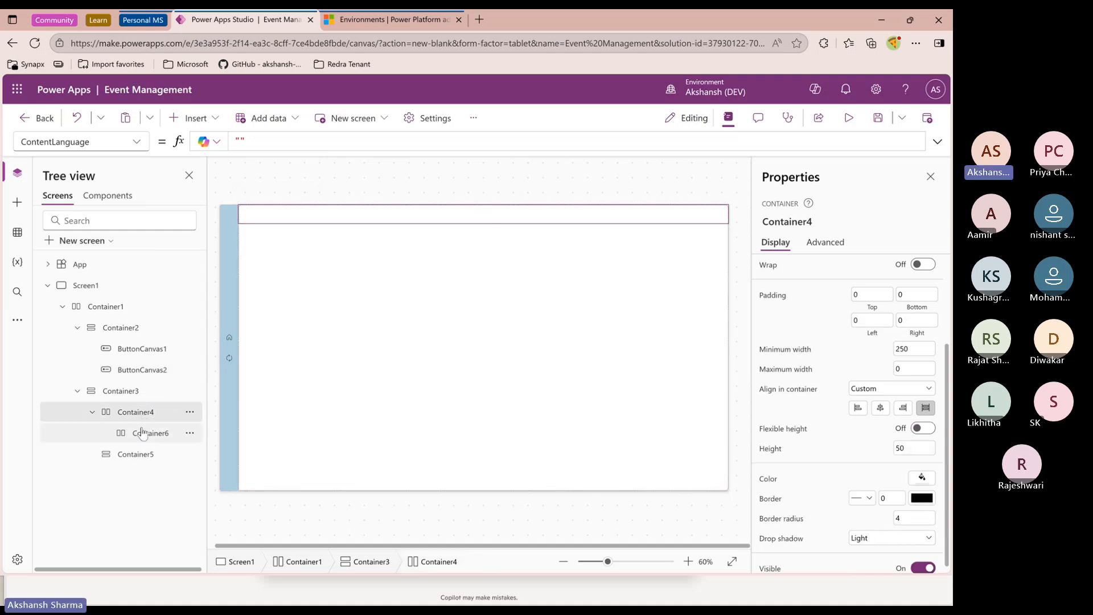
pyautogui.click(144, 432)
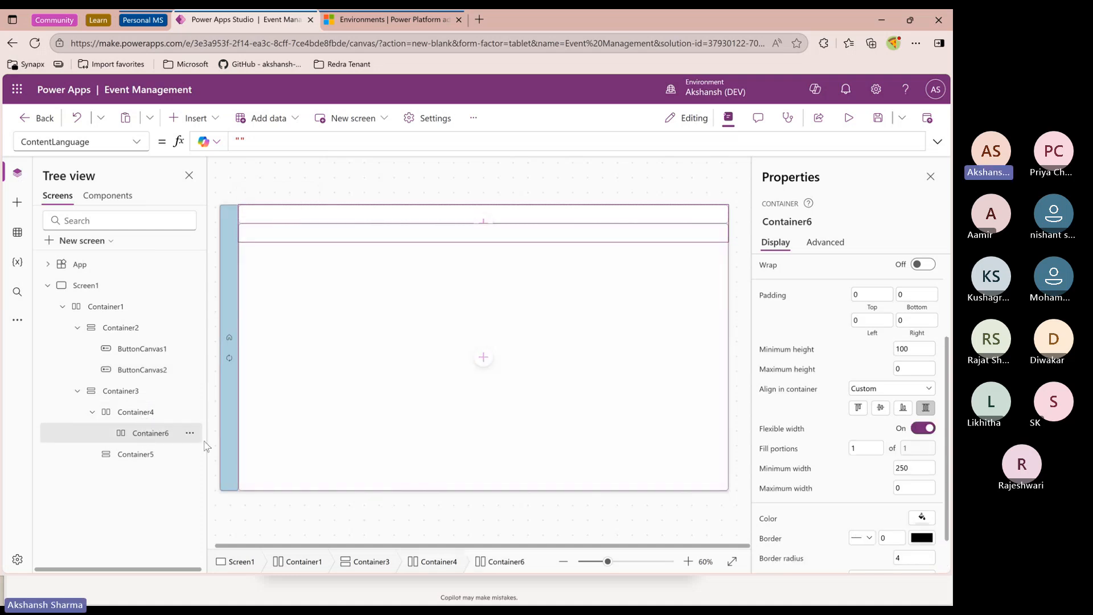
pyautogui.click(140, 412)
pyautogui.doubleClick(926, 449)
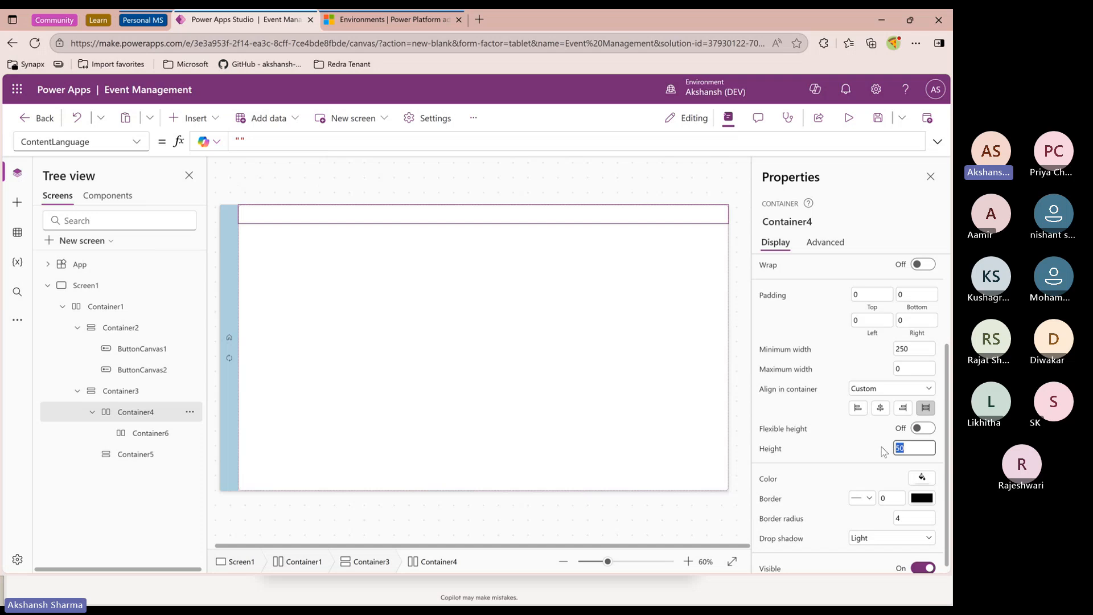
pyautogui.write('70')
pyautogui.click(831, 454)
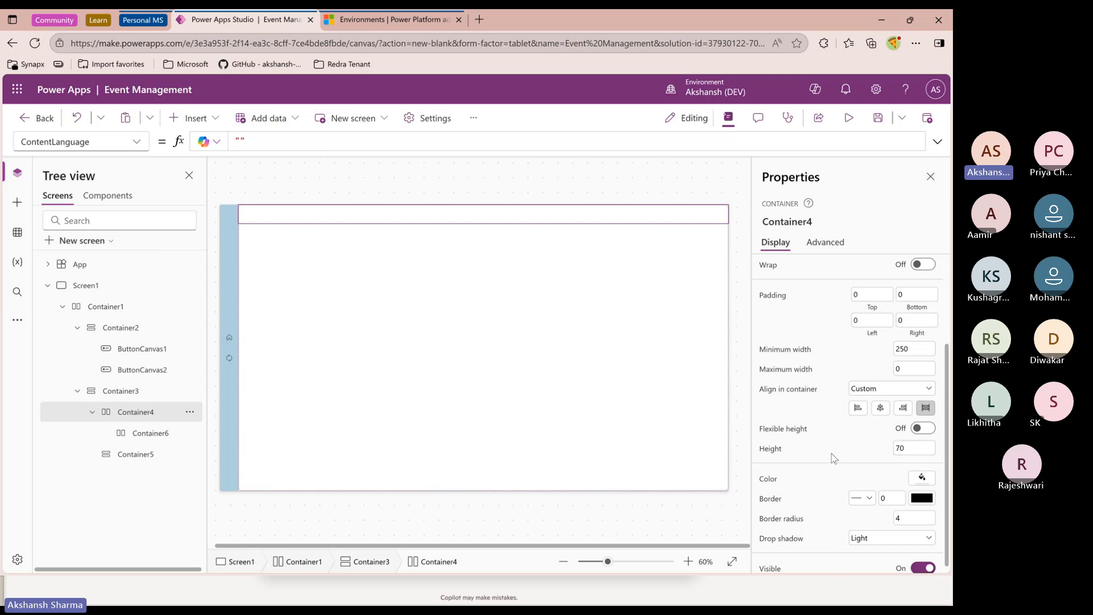
# Try turning off flexible width for the inner header container with a width of 60, then turn flexible width back on
pyautogui.click(149, 433)
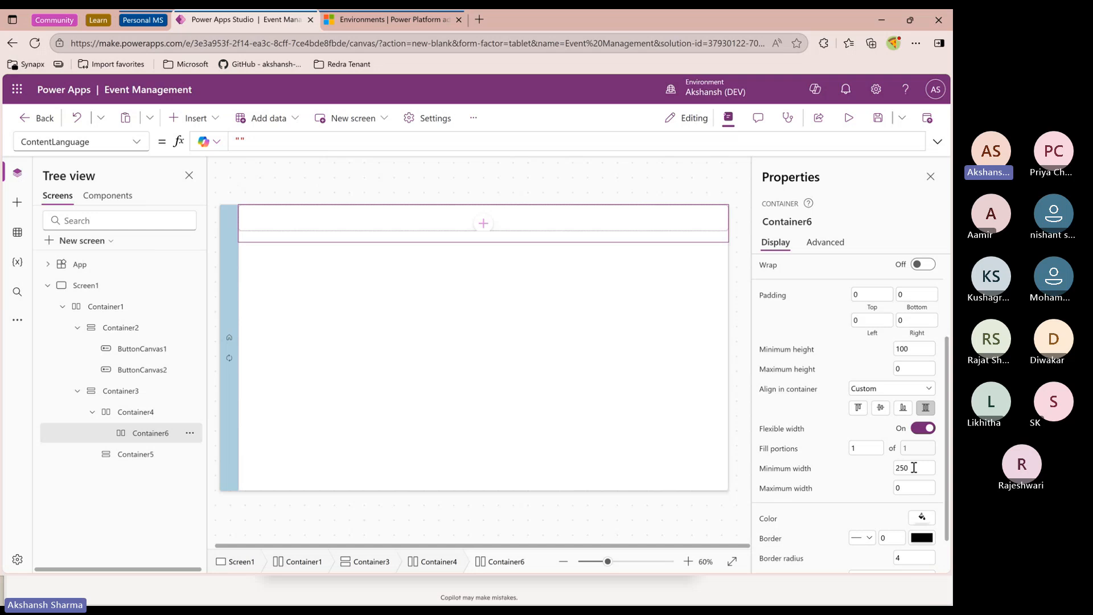
pyautogui.click(923, 428)
pyautogui.doubleClick(911, 448)
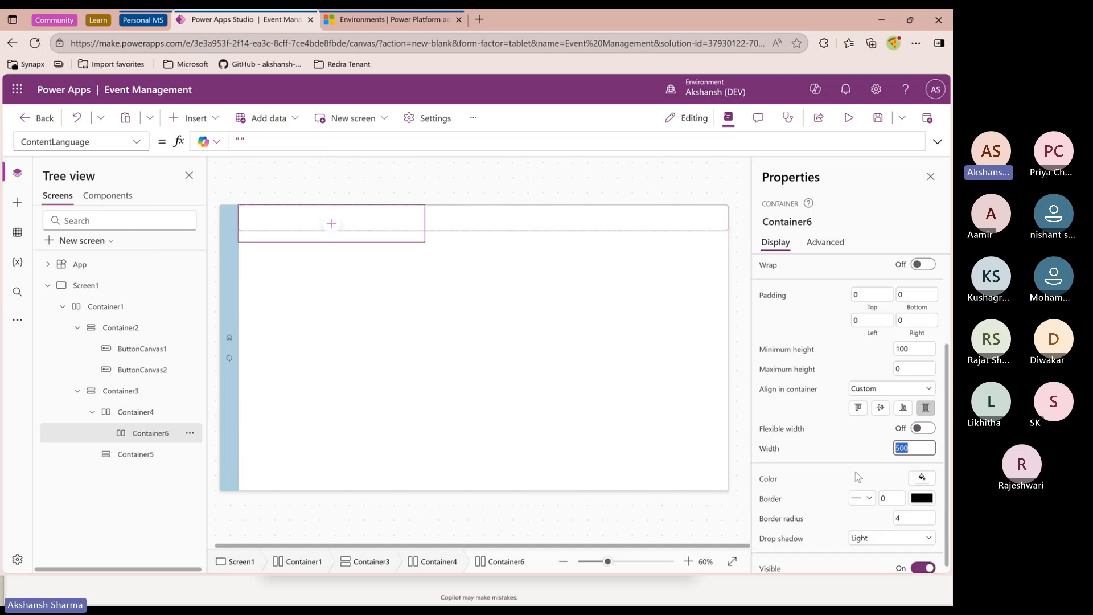
pyautogui.write('5')
pyautogui.press('BackSpace')
pyautogui.write('60')
pyautogui.click(862, 464)
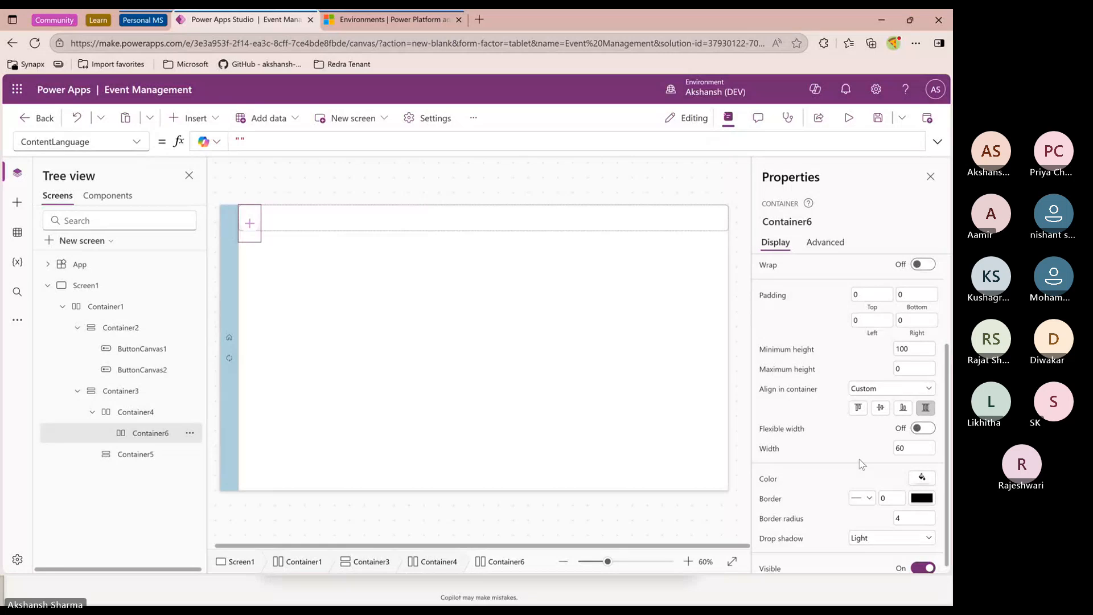
pyautogui.click(922, 428)
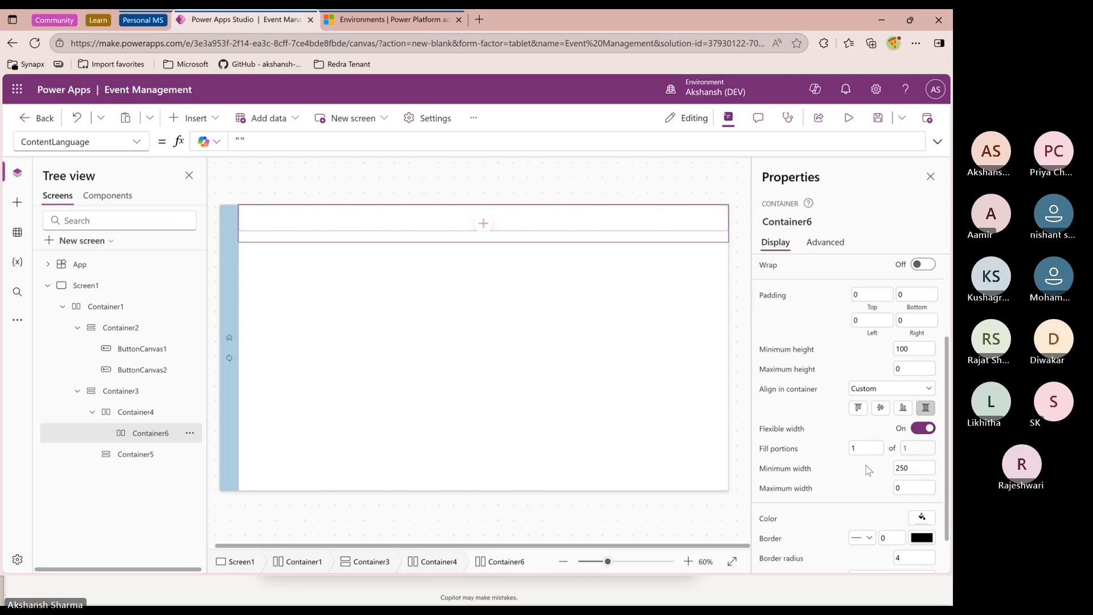
# Set the inner header container's minimum height to 60
pyautogui.click(894, 349)
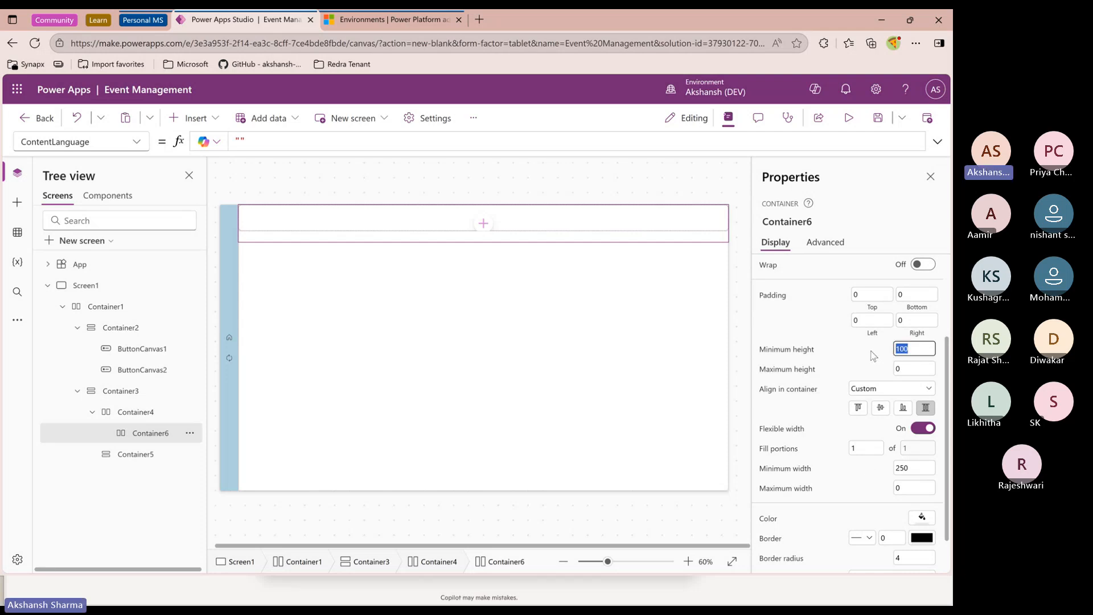
pyautogui.write('5')
pyautogui.write('60')
pyautogui.click(868, 352)
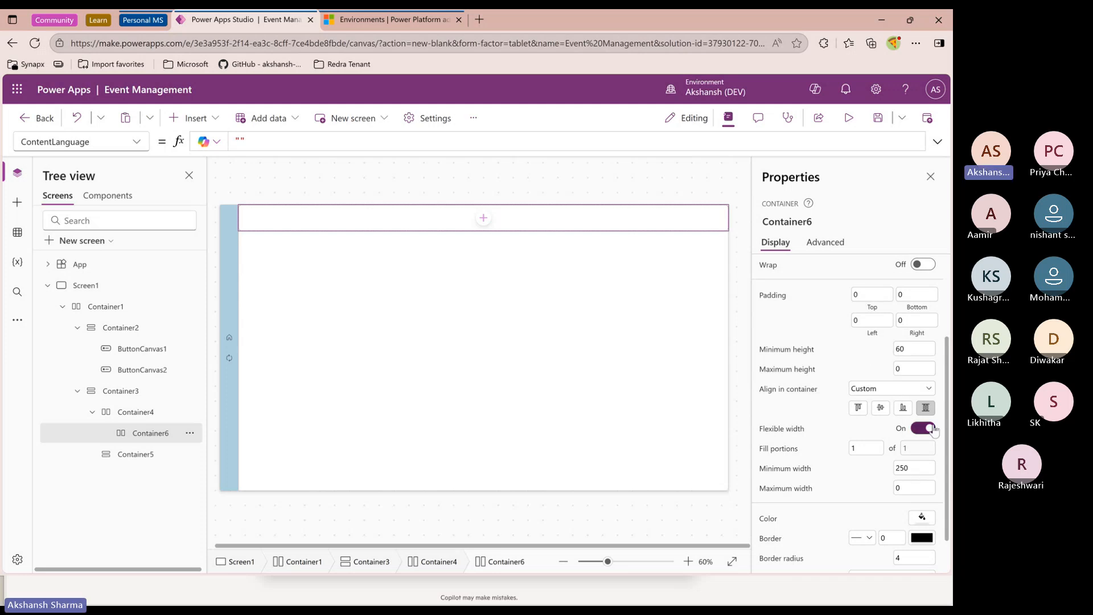
# Insert a second horizontal container into the header container and move it before the first inner container
pyautogui.click(141, 417)
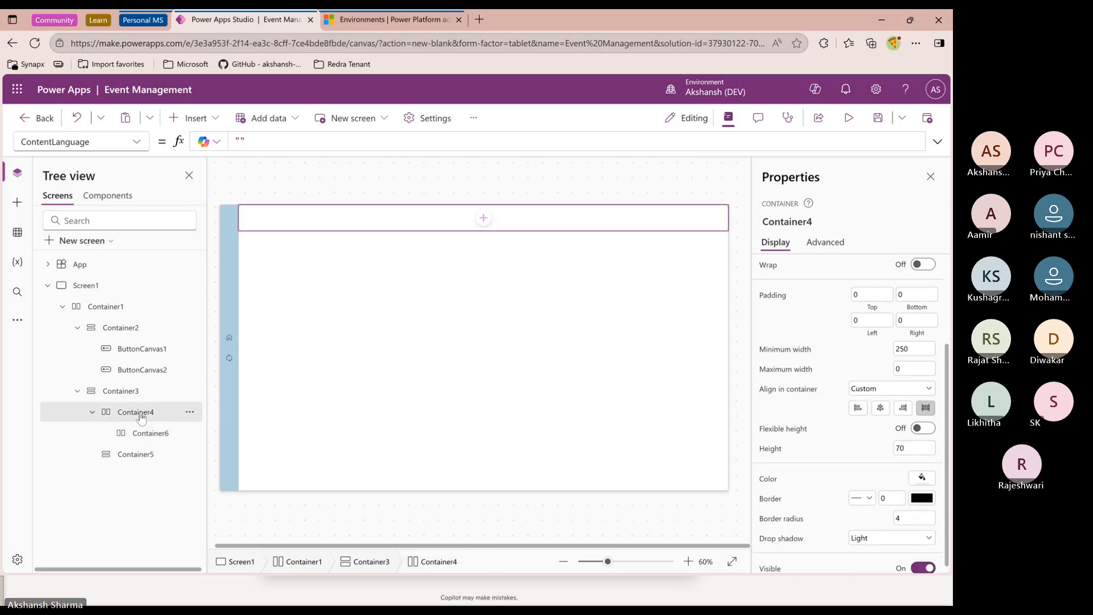
pyautogui.click(202, 126)
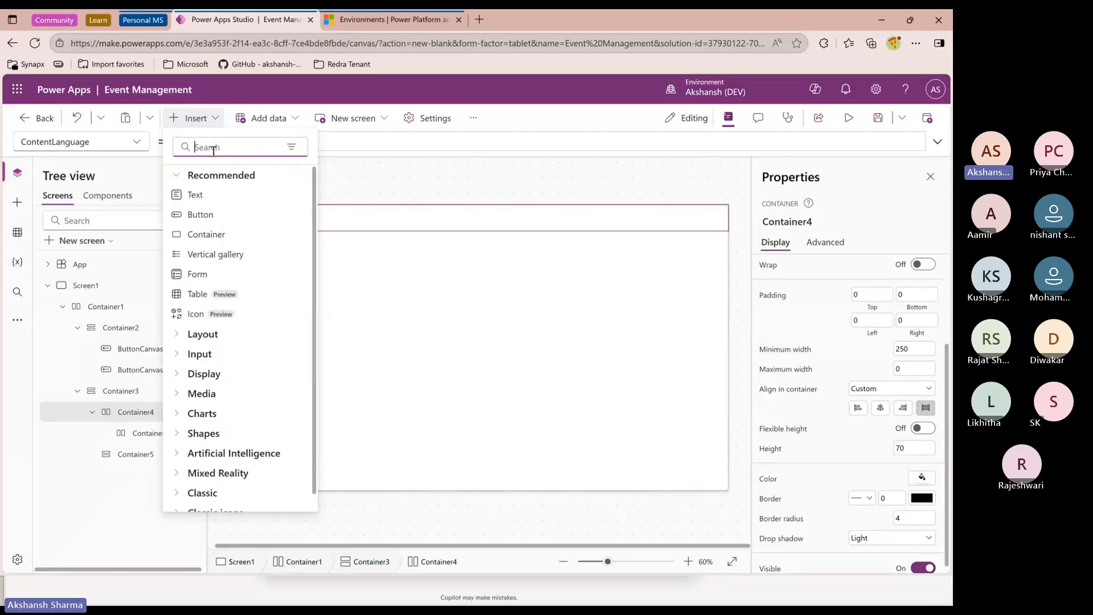
pyautogui.write('hori')
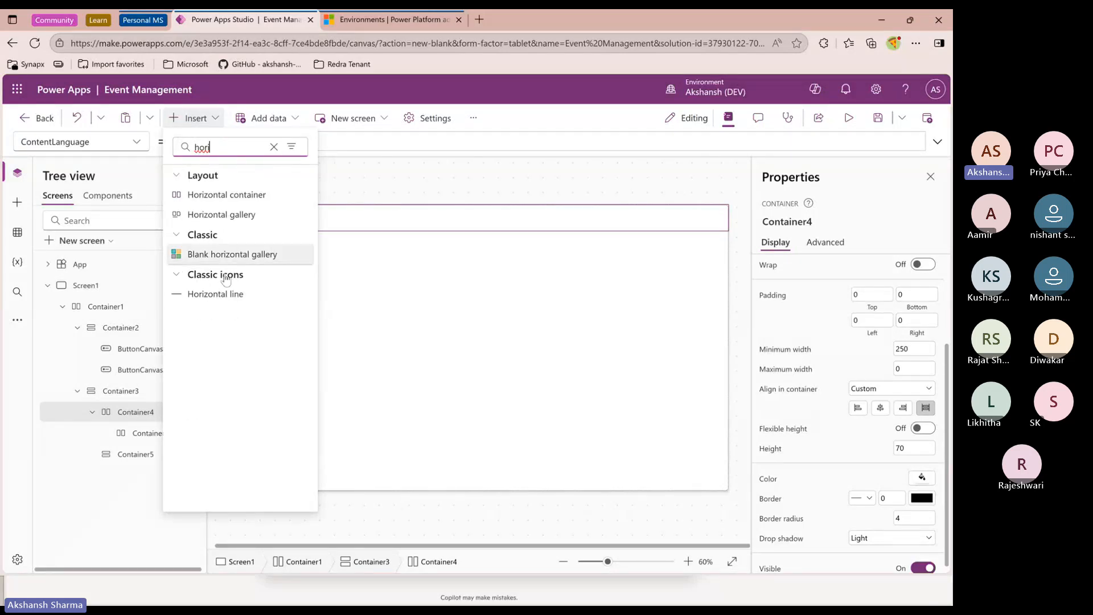
pyautogui.click(237, 196)
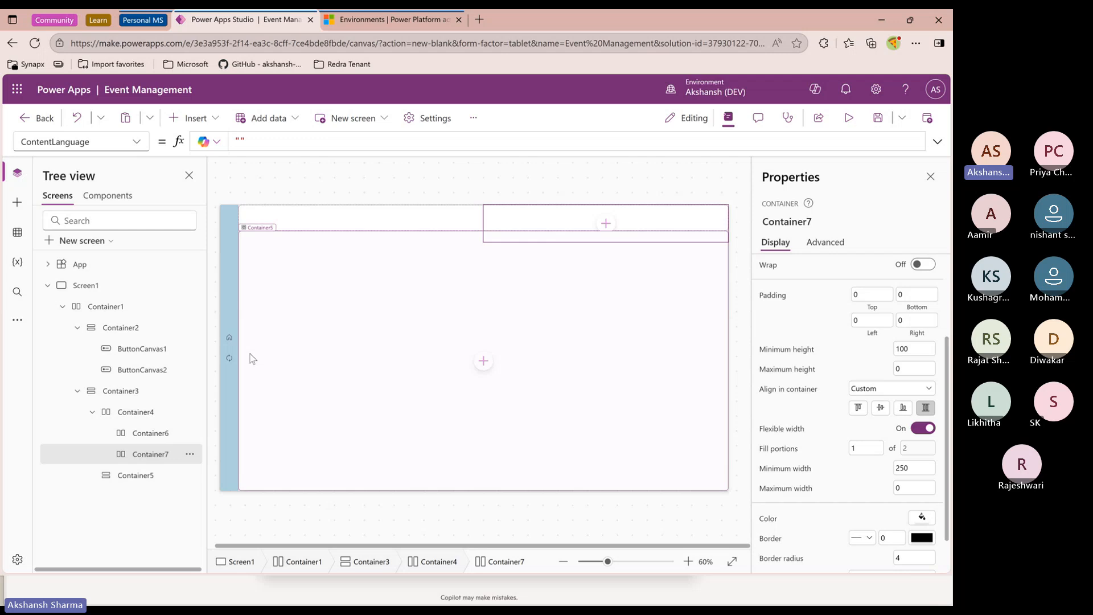
pyautogui.click(147, 433)
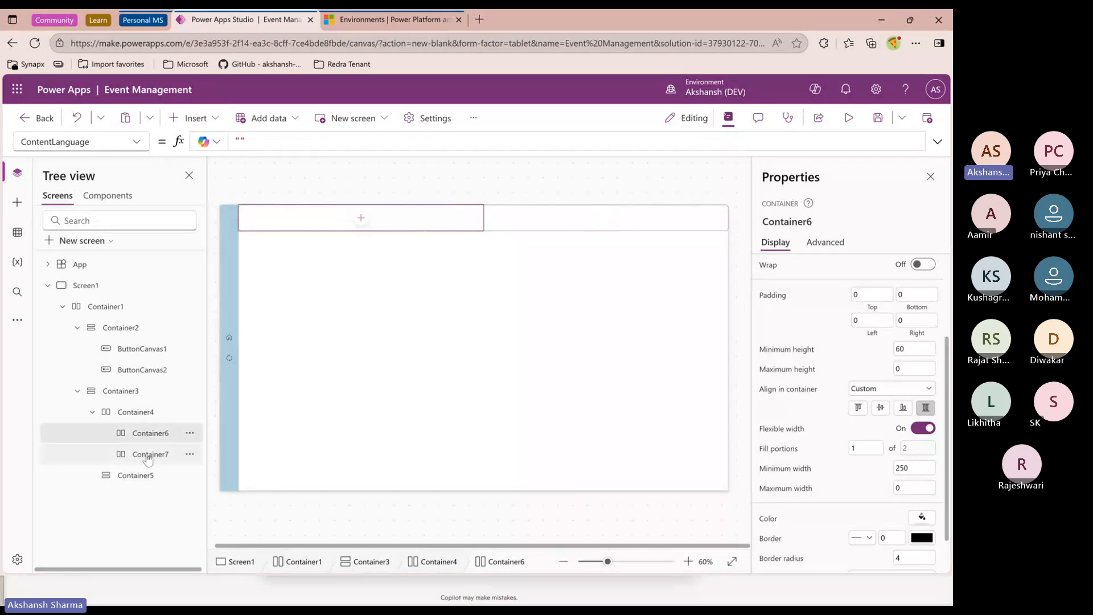
pyautogui.moveTo(146, 454); pyautogui.dragTo(149, 432)
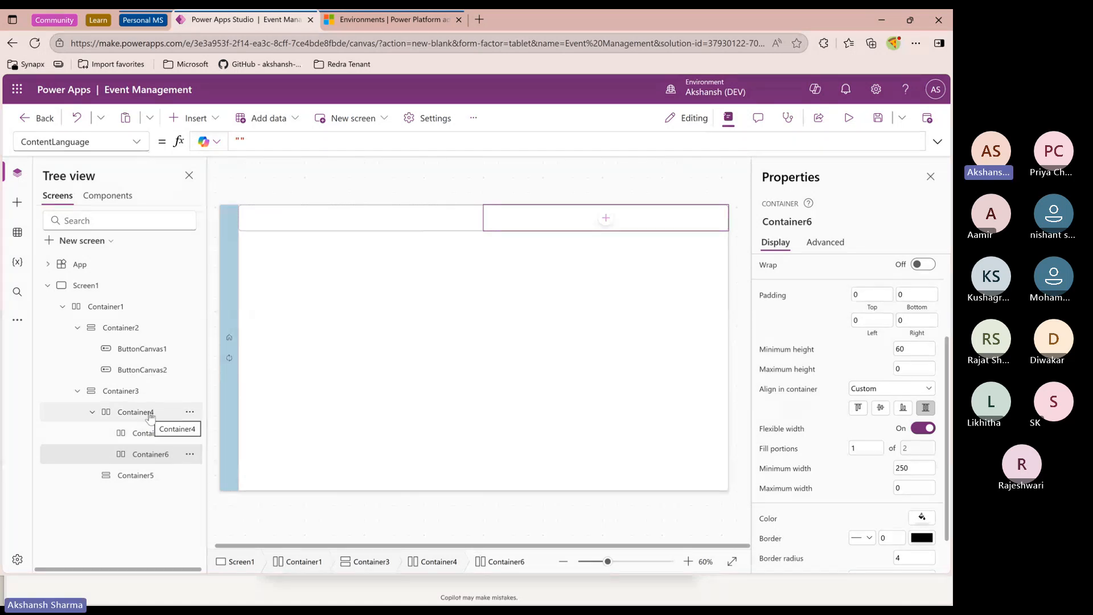
# Set the new left header container's minimum height to 60
pyautogui.click(155, 436)
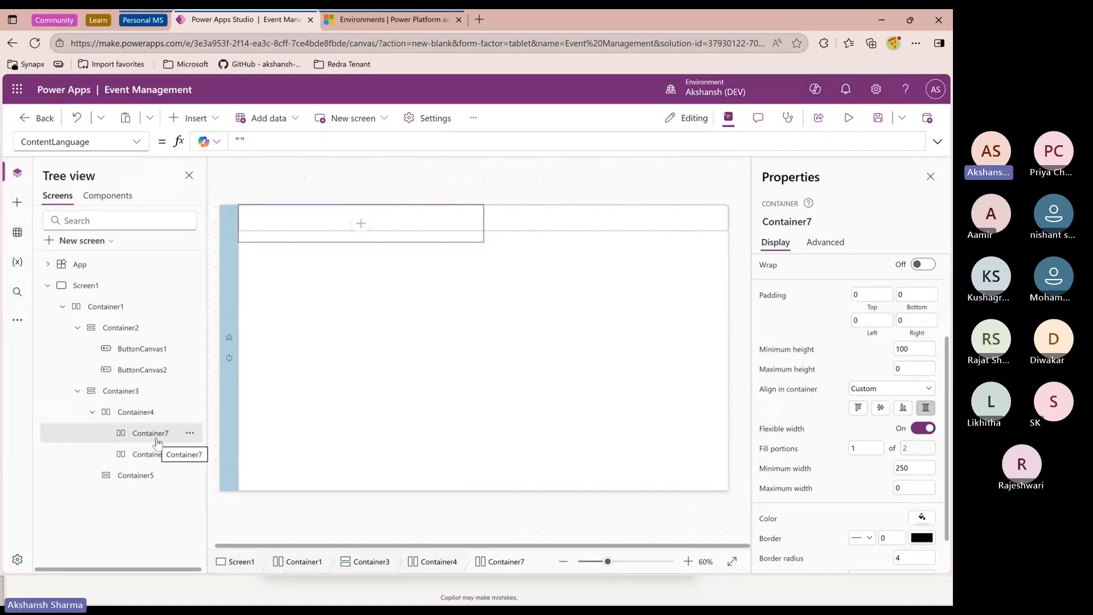
pyautogui.click(920, 354)
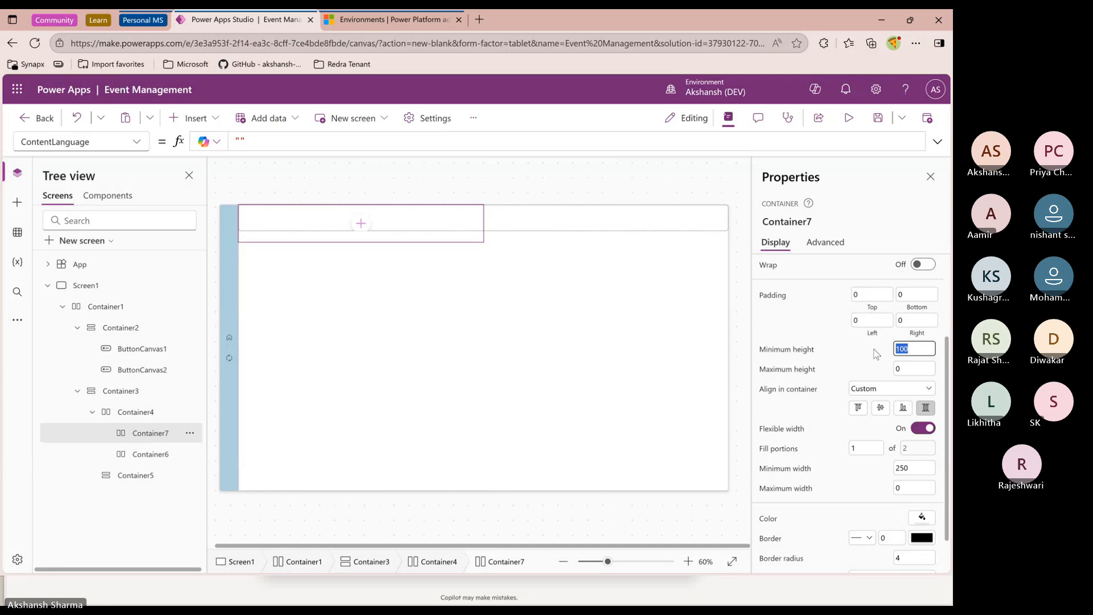
pyautogui.write('60')
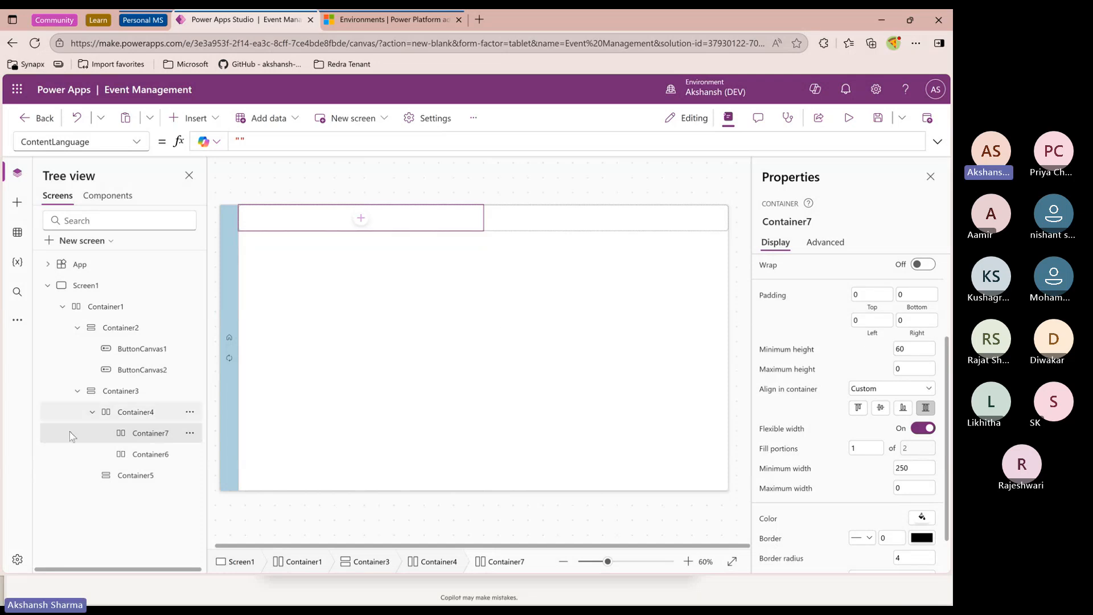
# Insert an Image control into the right header container
pyautogui.click(150, 454)
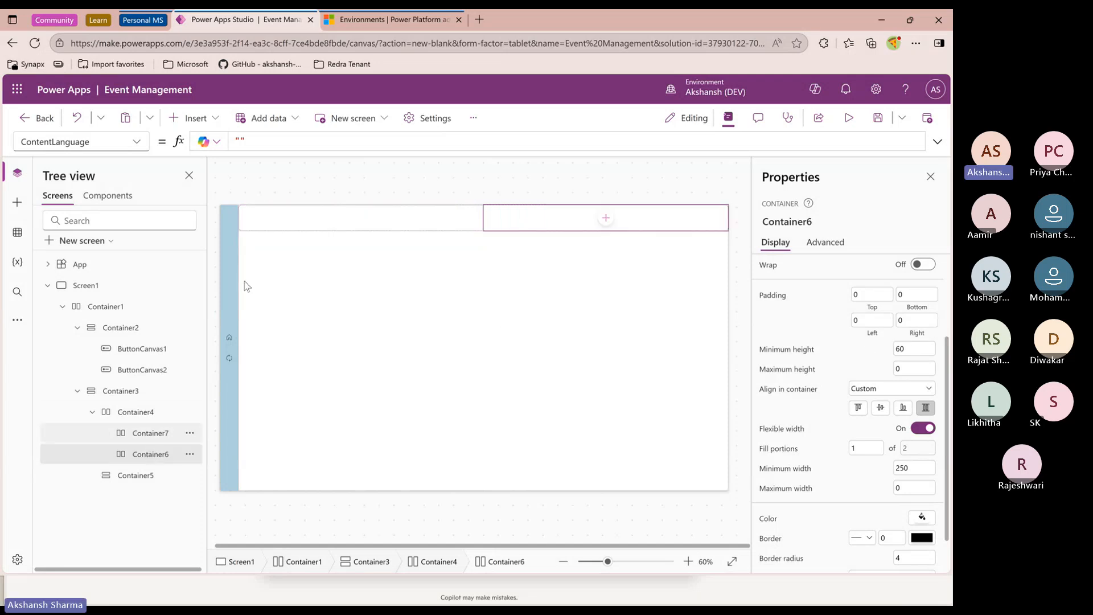
pyautogui.click(209, 119)
pyautogui.write('image')
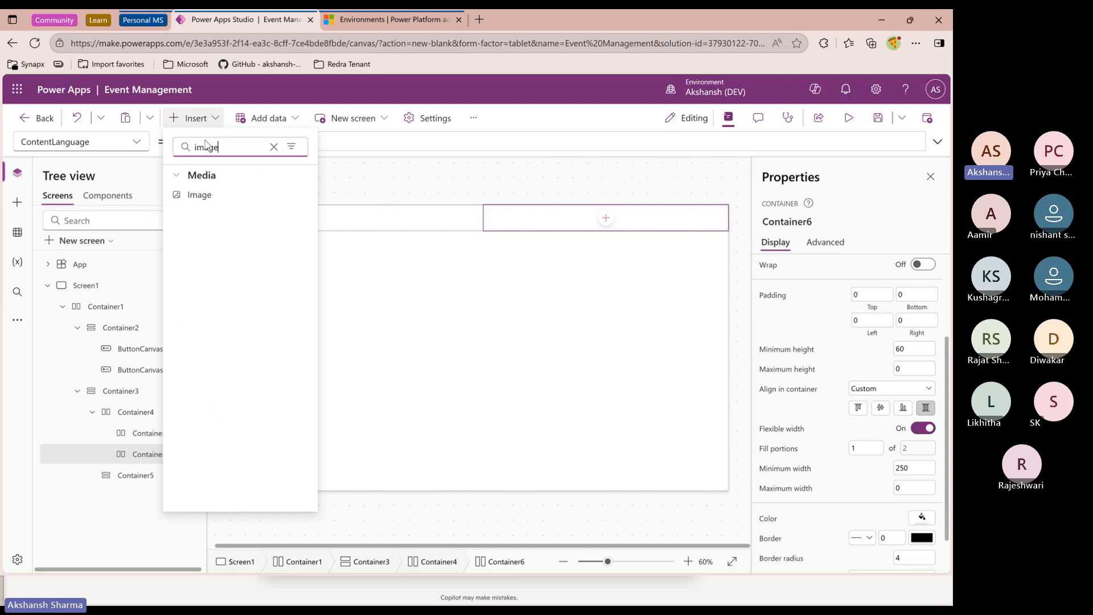
pyautogui.click(196, 194)
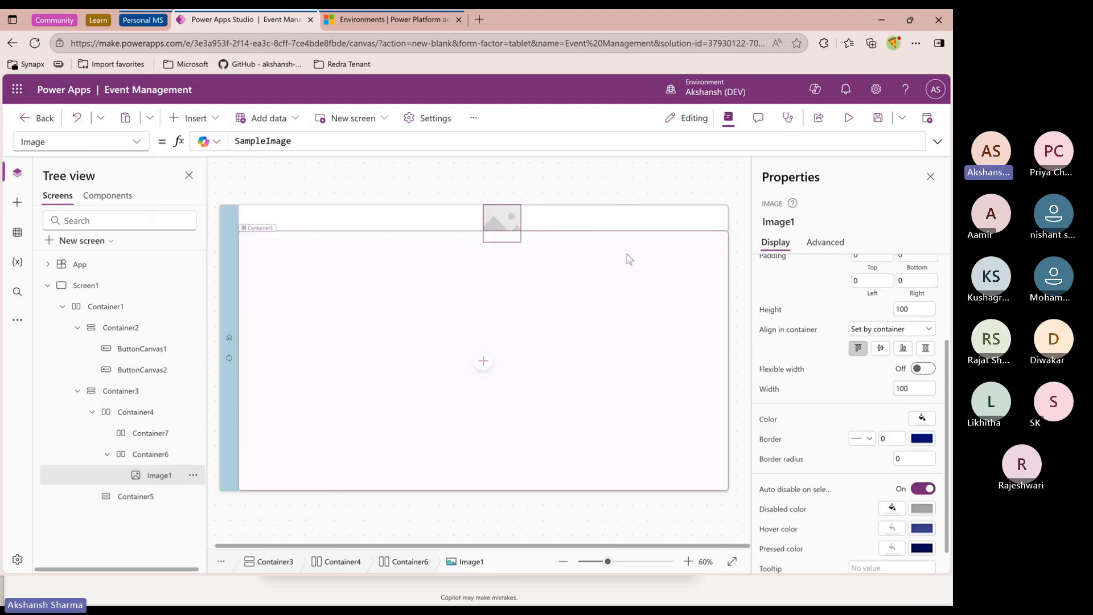
# Set the image's height and width to 35
pyautogui.scroll(3, 910, 408)
pyautogui.click(913, 432)
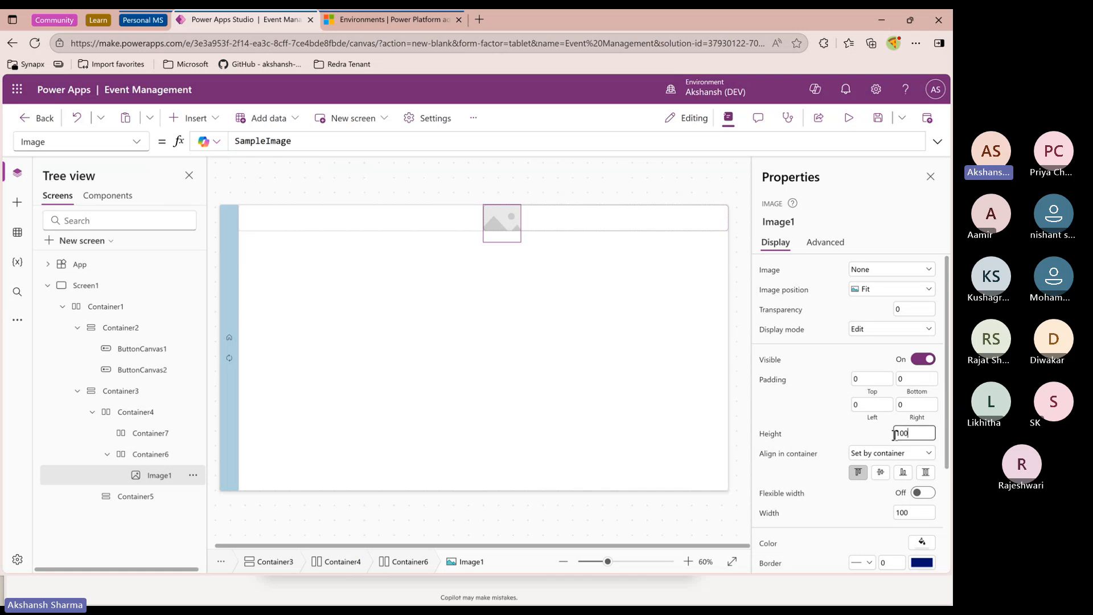
pyautogui.write('25')
pyautogui.click(899, 513)
pyautogui.write('25')
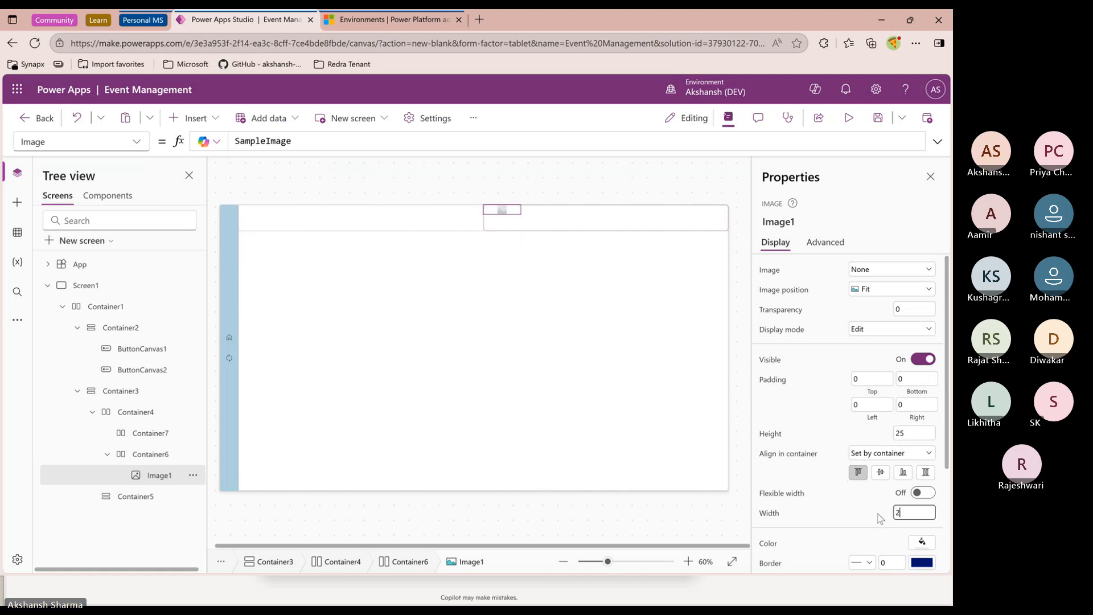
pyautogui.click(909, 434)
pyautogui.write('35')
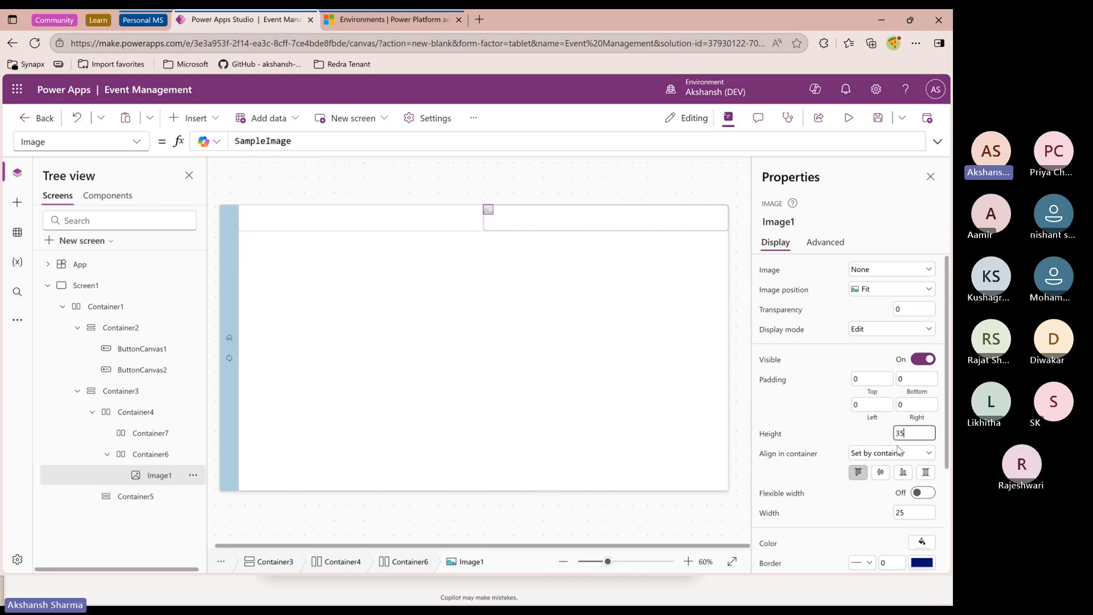
pyautogui.click(900, 511)
pyautogui.write('35')
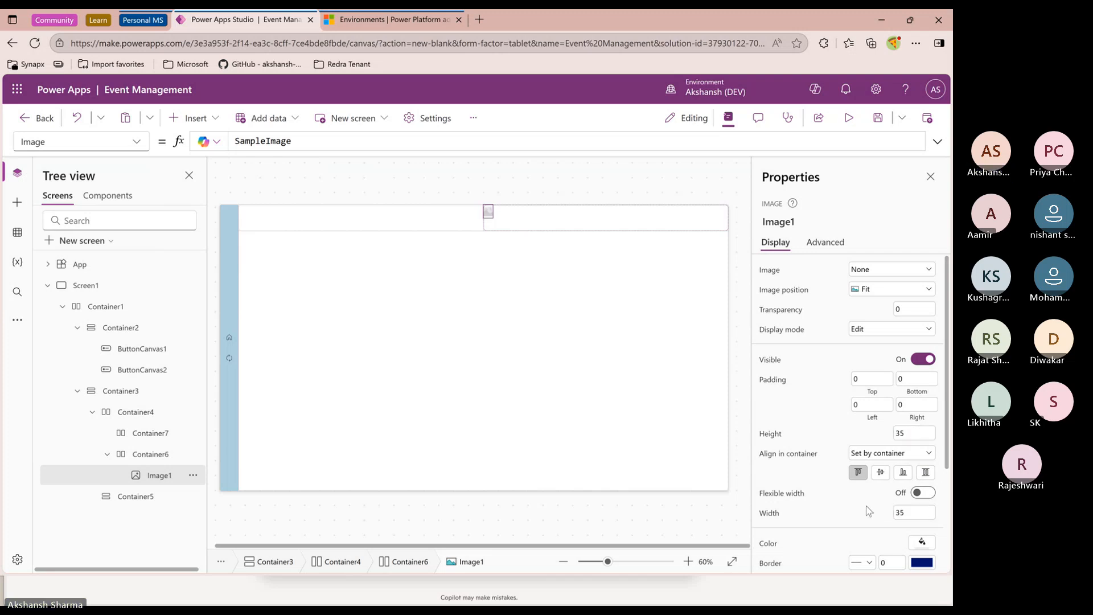
pyautogui.click(868, 511)
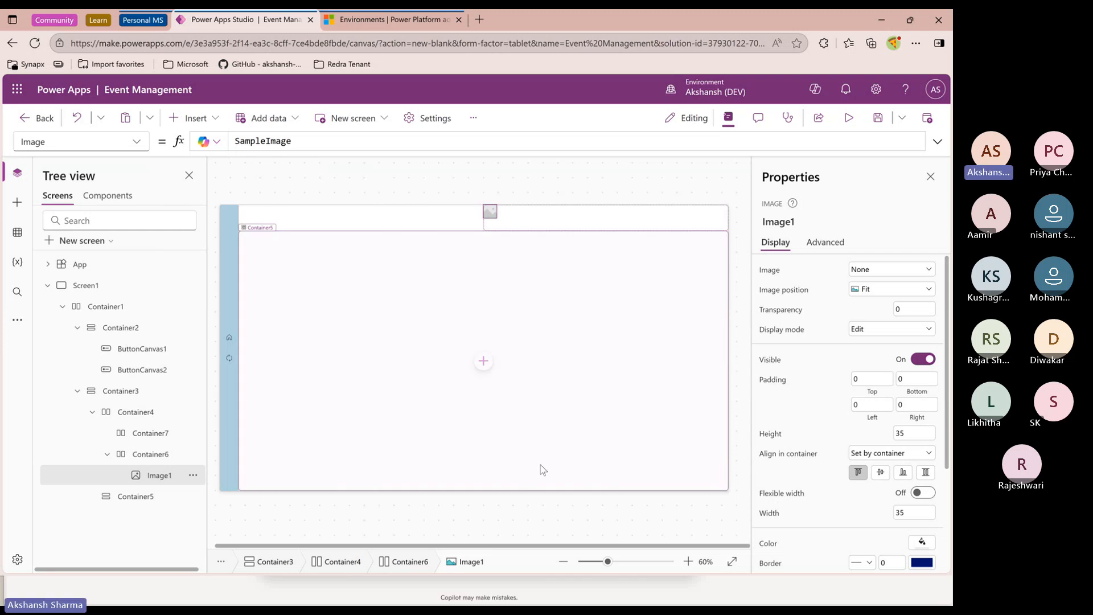
# Center the right header container's contents vertically and justify them to the end horizontally
pyautogui.click(149, 454)
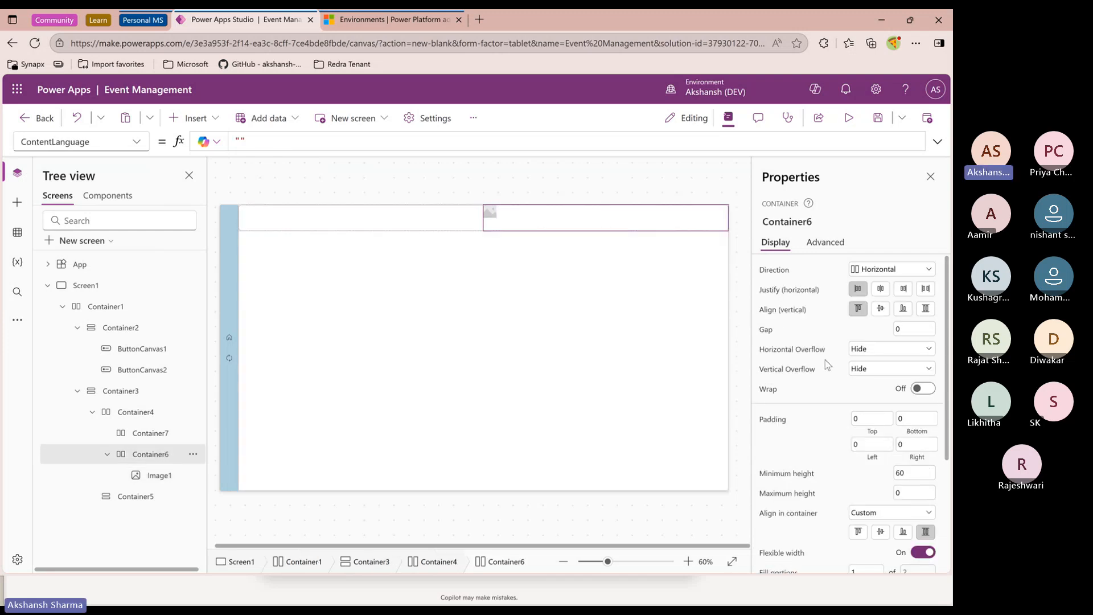
pyautogui.click(880, 311)
pyautogui.click(903, 289)
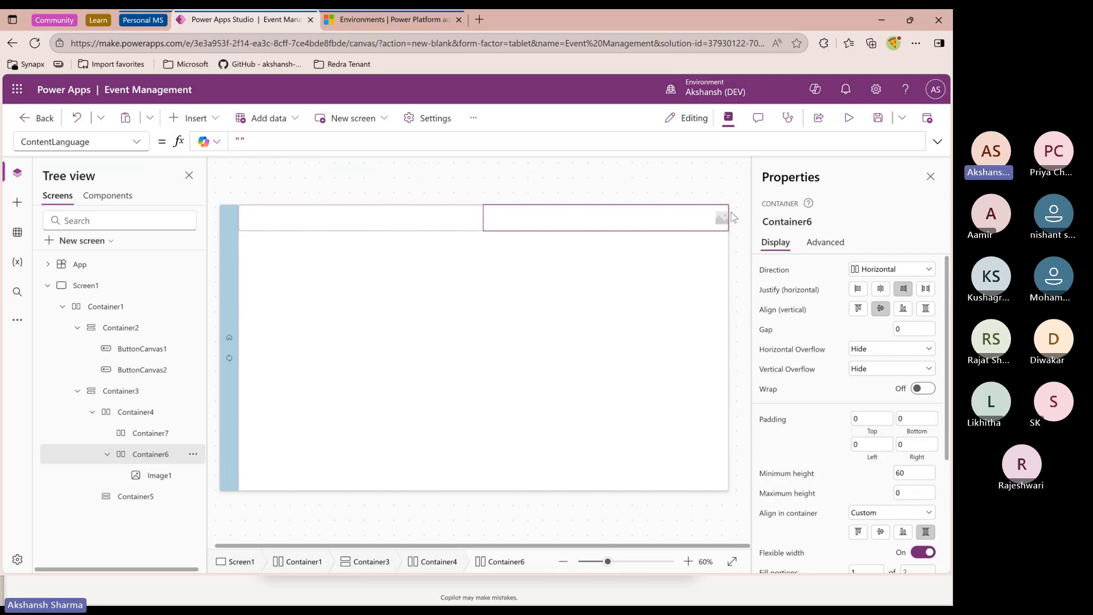
# Preview the app and return to the editor
pyautogui.click(847, 119)
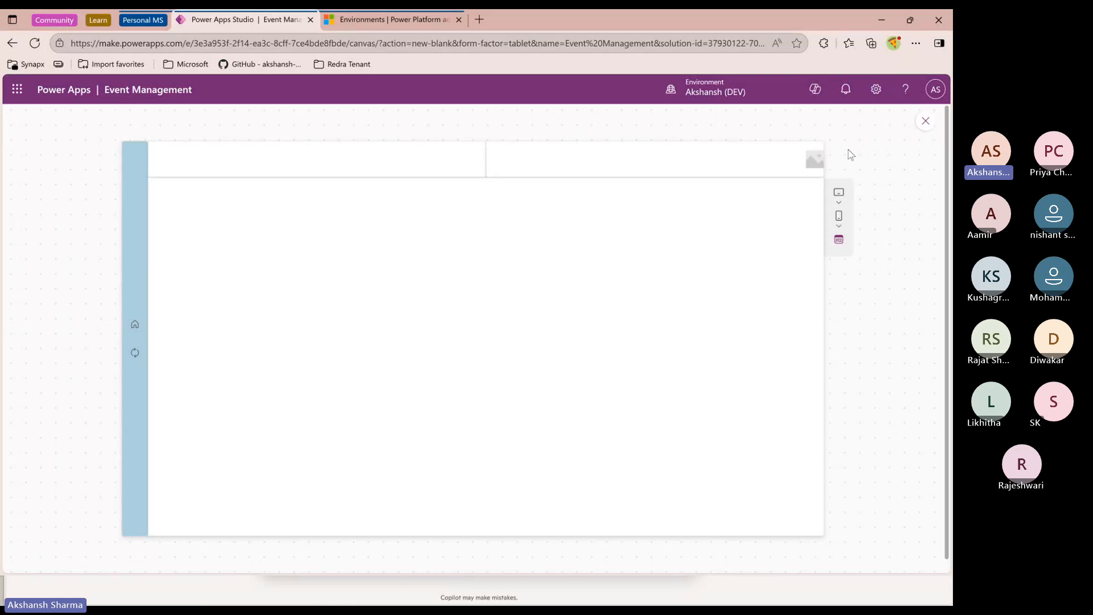
pyautogui.click(927, 121)
pyautogui.click(659, 226)
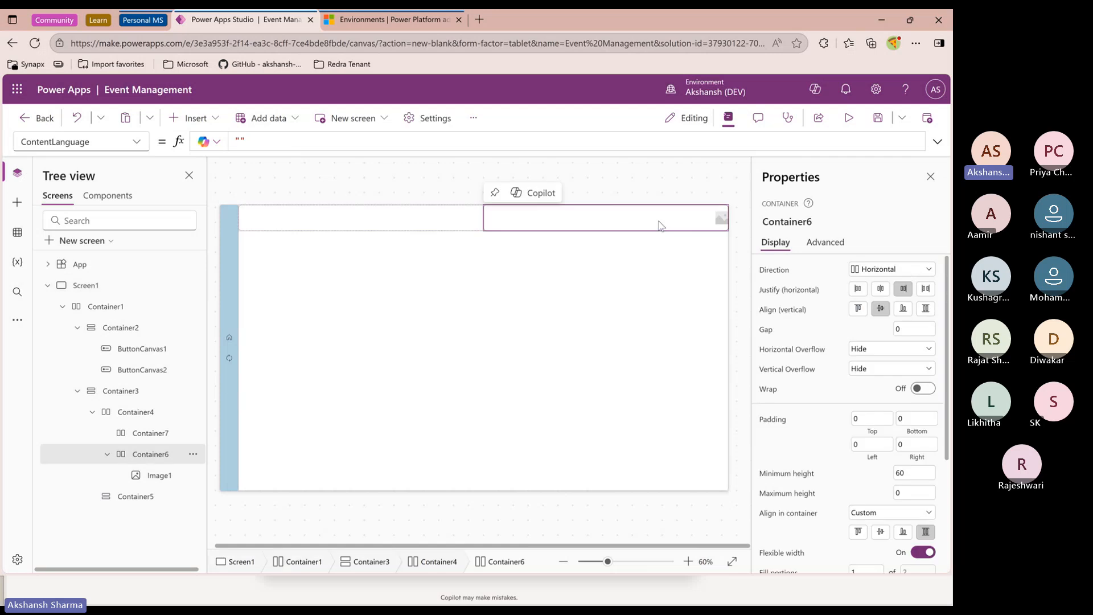
# Set the right header container's right padding to 10
pyautogui.click(899, 446)
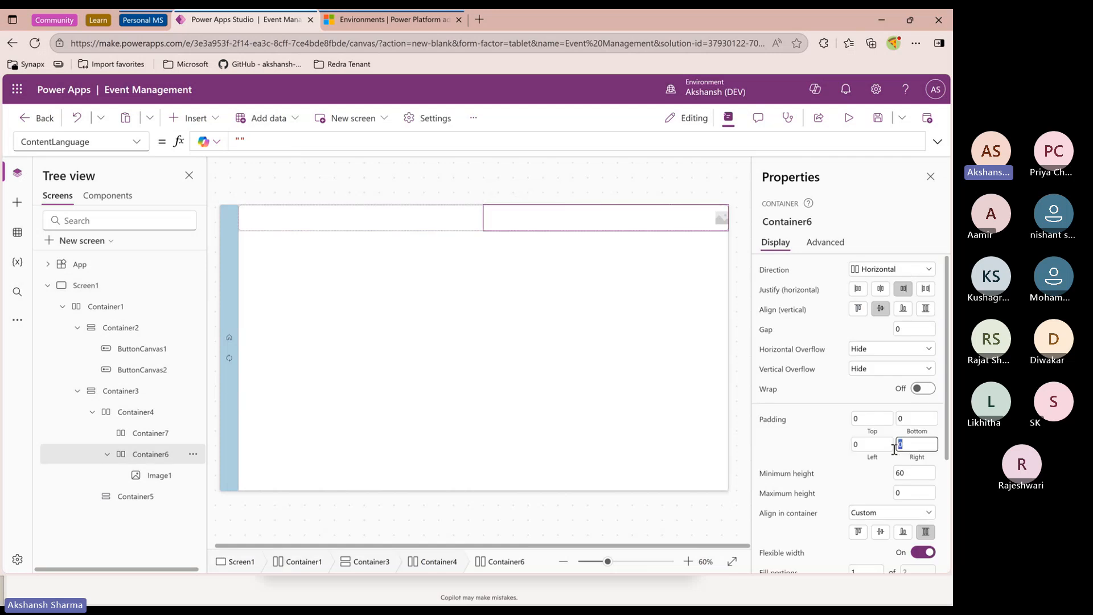
pyautogui.write('10')
pyautogui.press('Return')
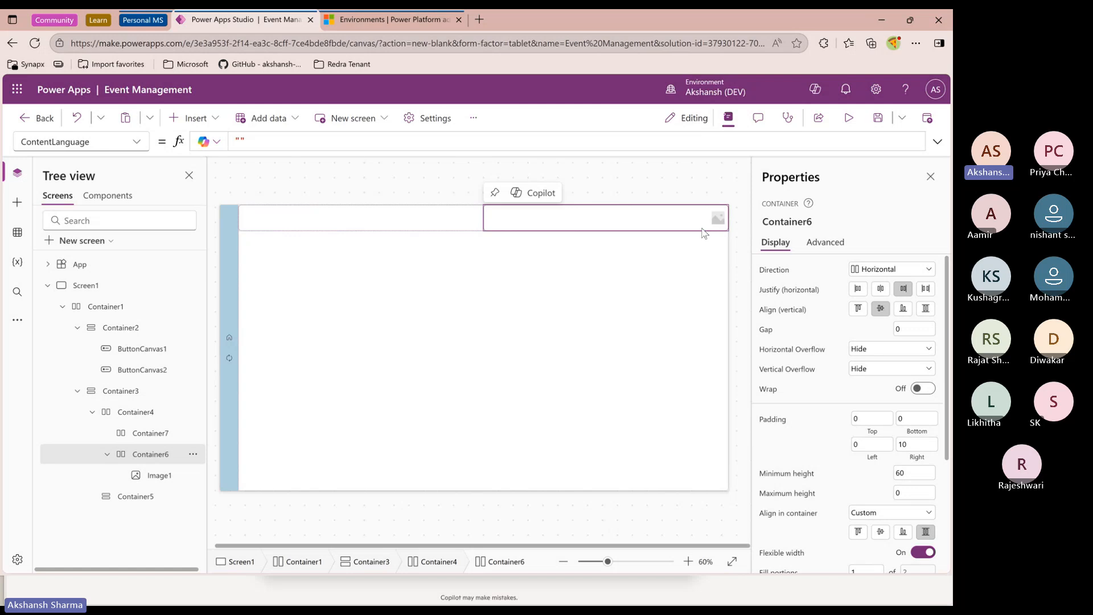
# Examine the image control's Image property formula
pyautogui.click(718, 221)
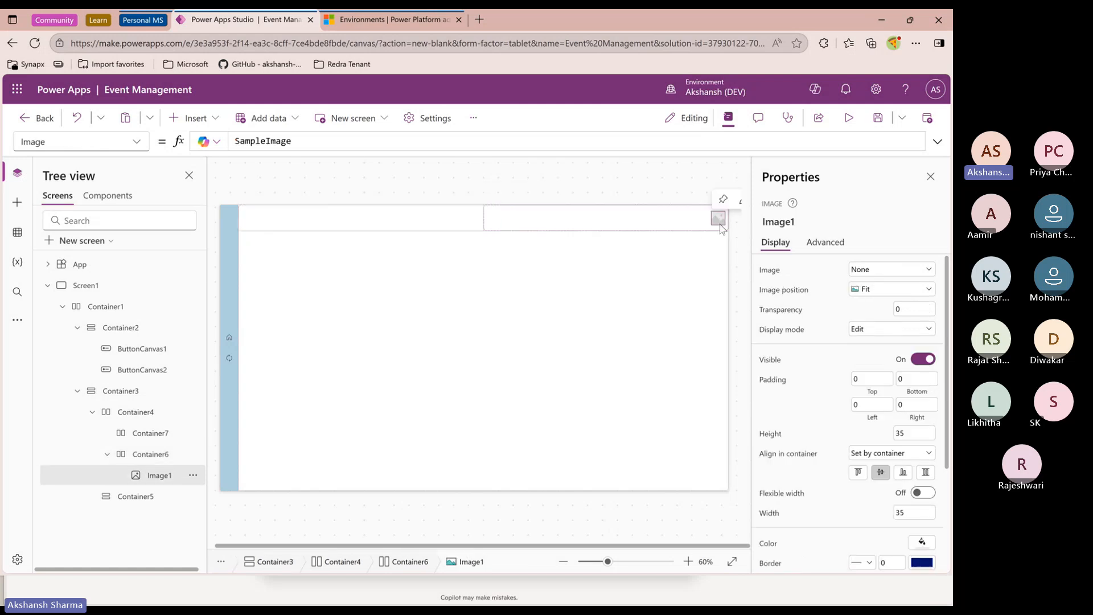
pyautogui.doubleClick(282, 140)
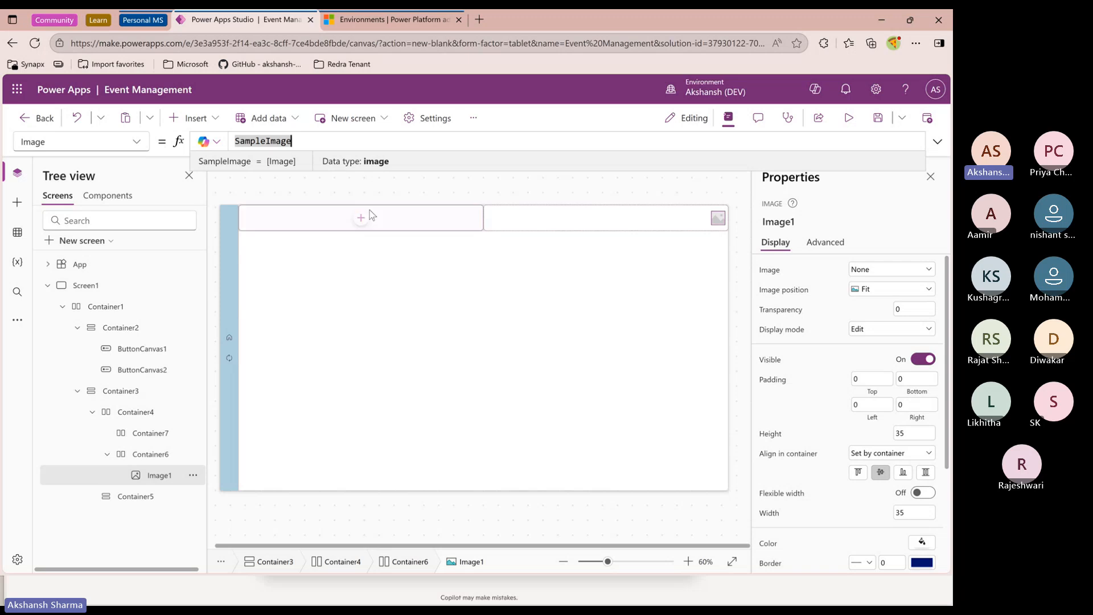
pyautogui.click(294, 188)
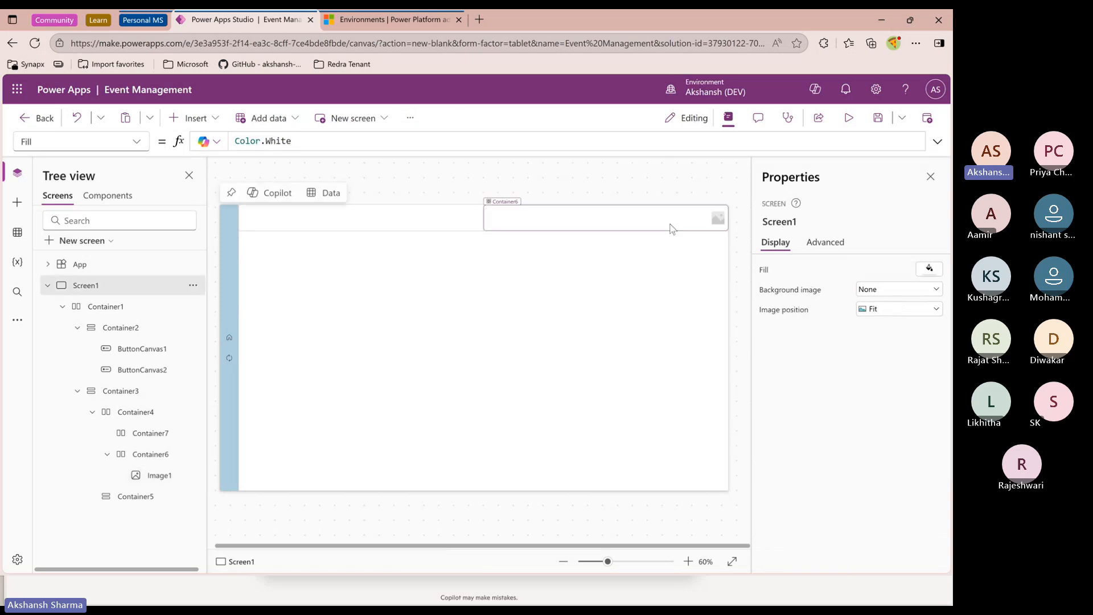
pyautogui.click(719, 219)
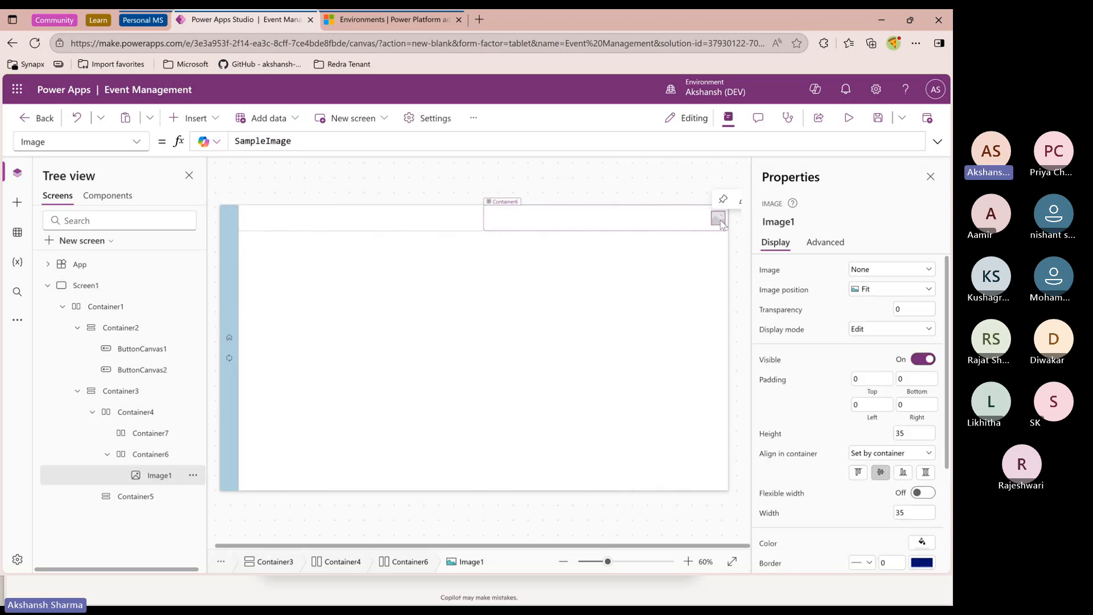
# Insert a Text control into the right header container and move it before the image
pyautogui.click(155, 455)
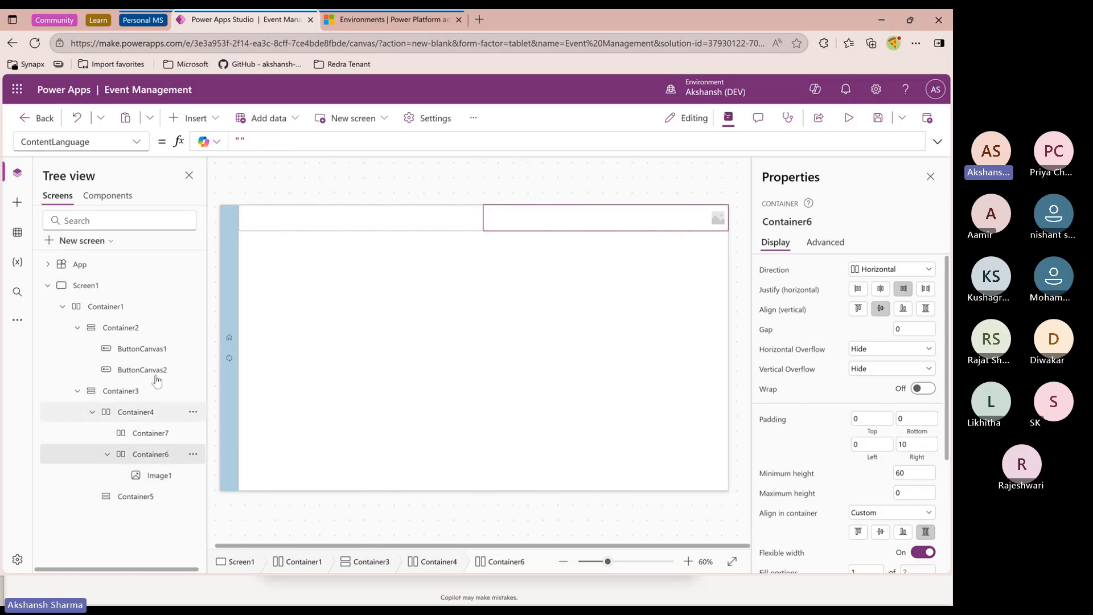
pyautogui.click(194, 118)
pyautogui.click(228, 195)
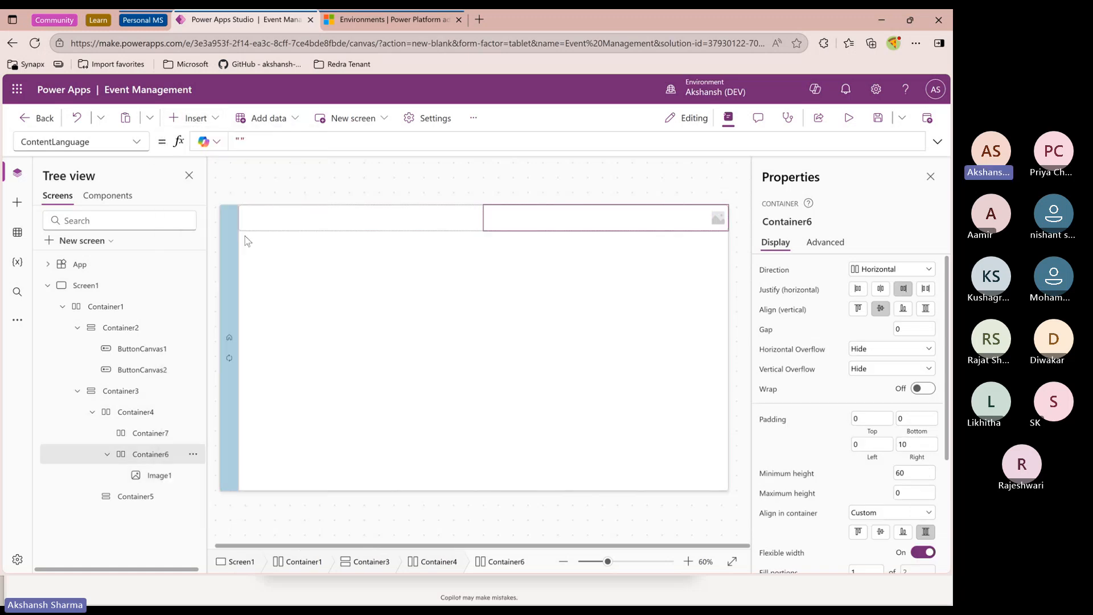
pyautogui.moveTo(158, 499); pyautogui.dragTo(160, 474)
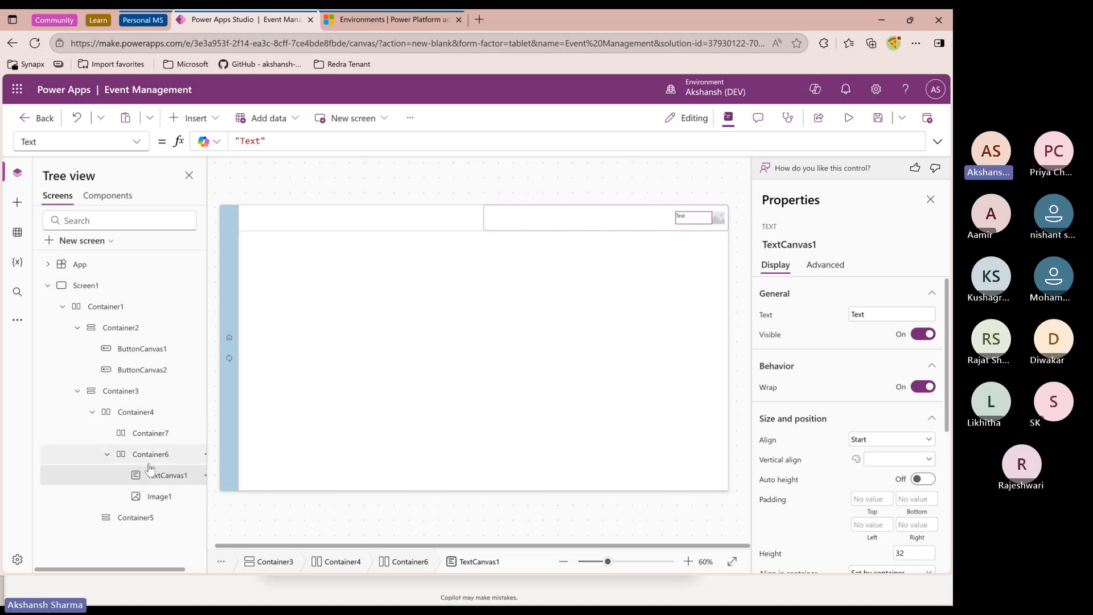
# Set the right header container's gap to 30
pyautogui.click(150, 453)
pyautogui.click(911, 328)
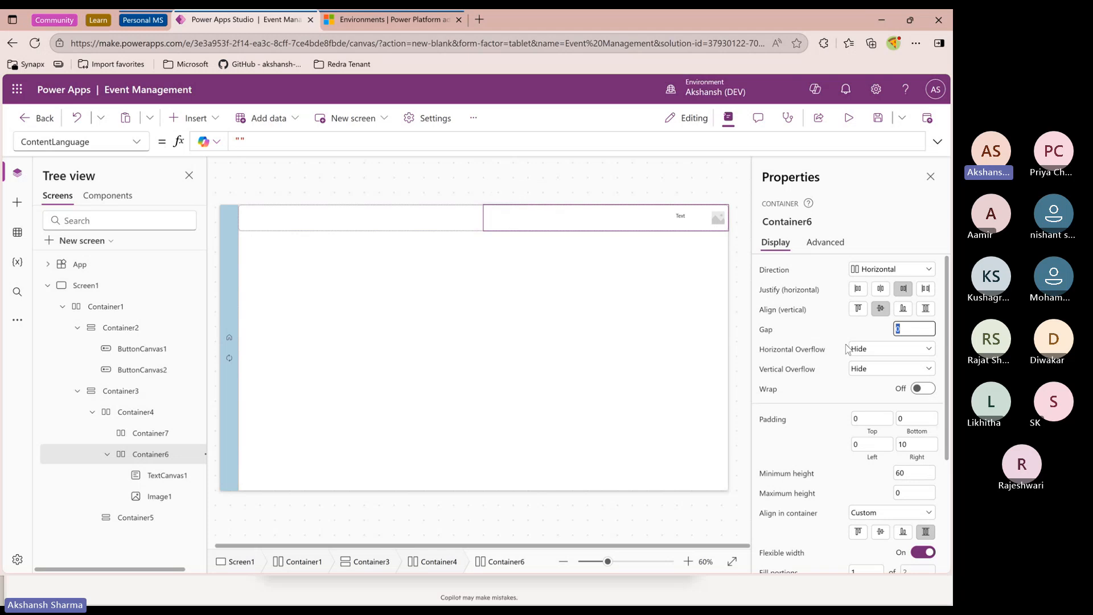
pyautogui.write('30')
pyautogui.press('Return')
# Turn on flexible width for the header text control and set its vertical alignment to Middle
pyautogui.click(674, 218)
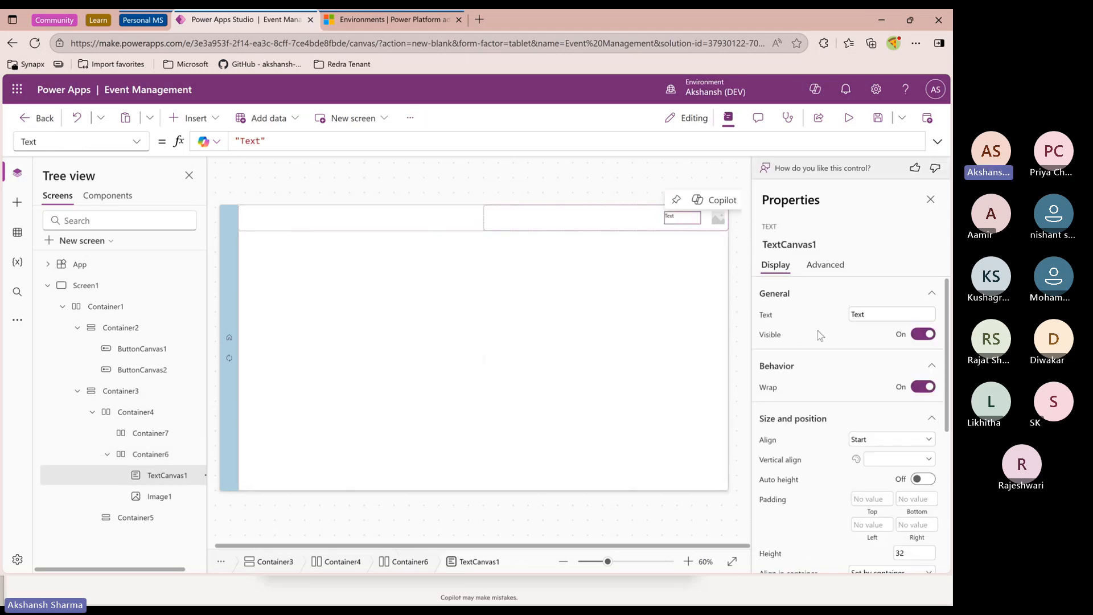
pyautogui.scroll(-3, 854, 456)
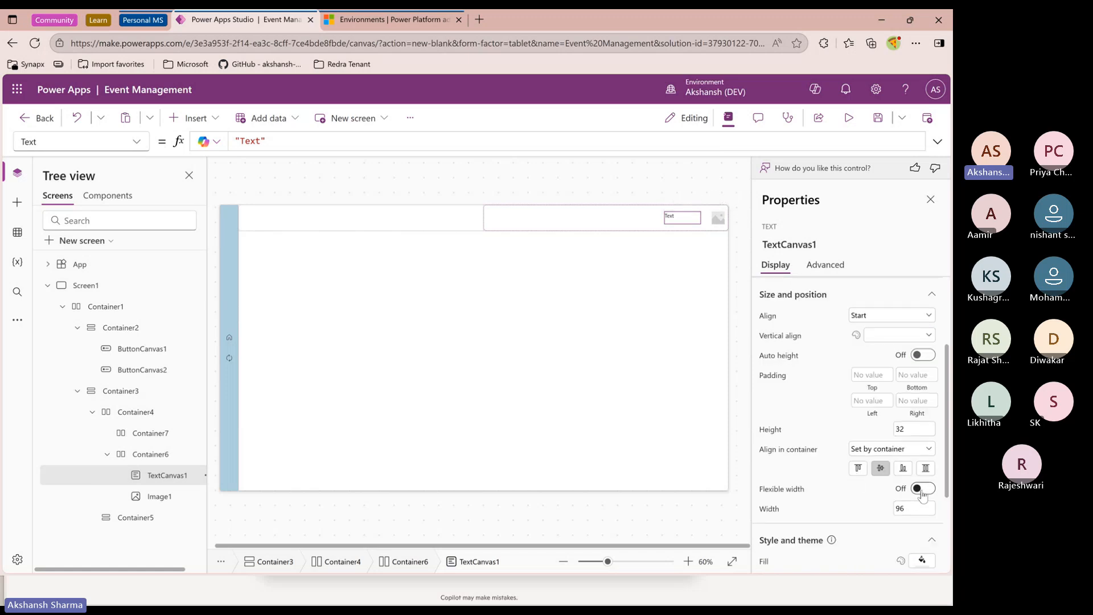
pyautogui.click(922, 489)
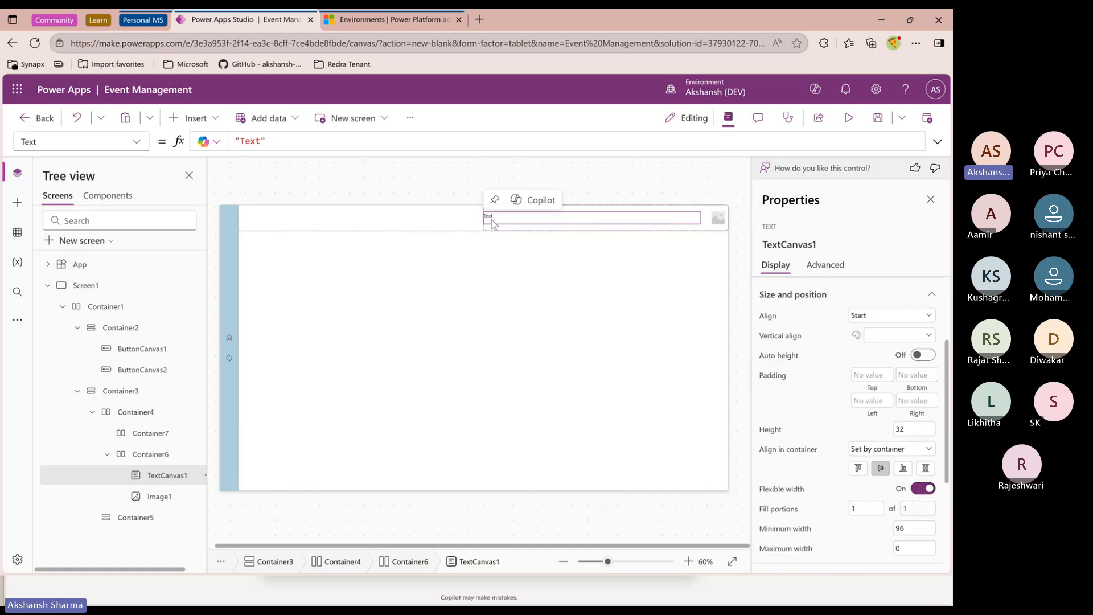
pyautogui.scroll(1, 827, 410)
pyautogui.scroll(2, 826, 413)
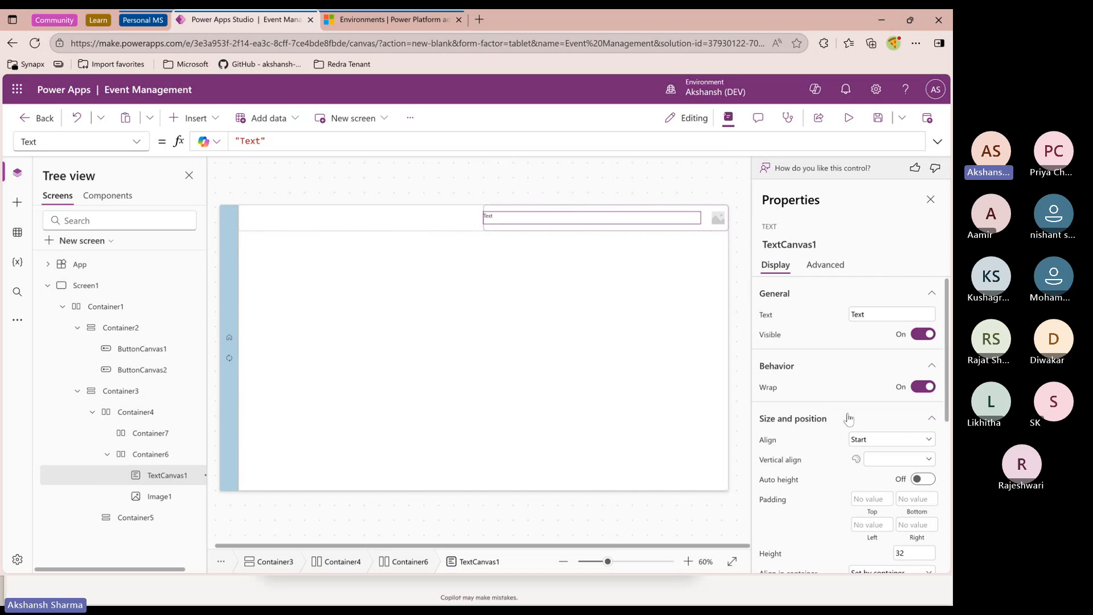
pyautogui.scroll(-4, 834, 433)
pyautogui.scroll(1, 835, 442)
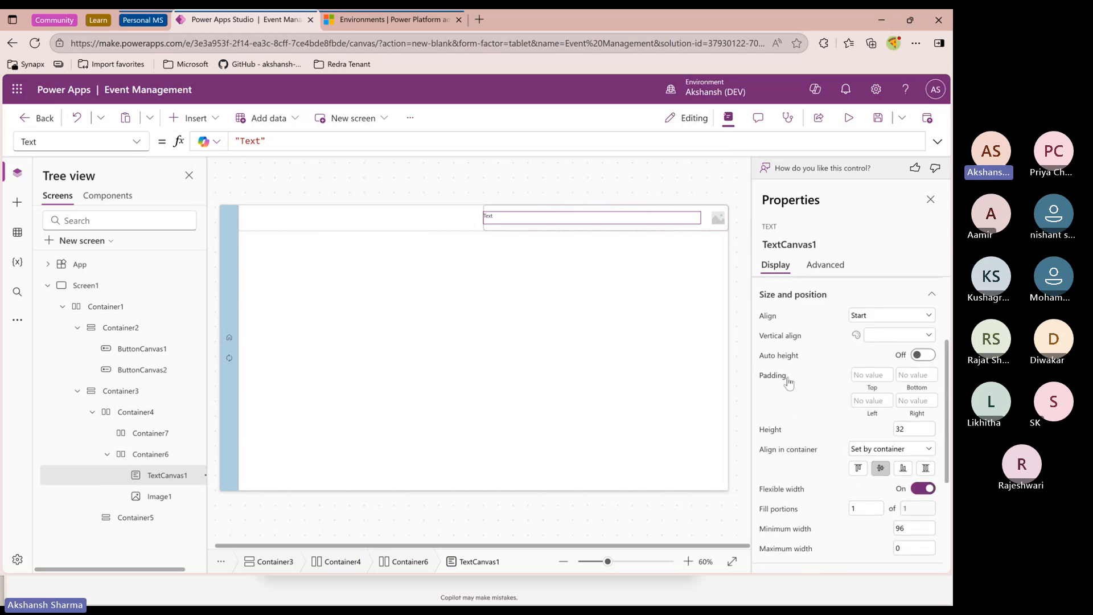
pyautogui.click(871, 337)
pyautogui.click(888, 365)
pyautogui.click(672, 185)
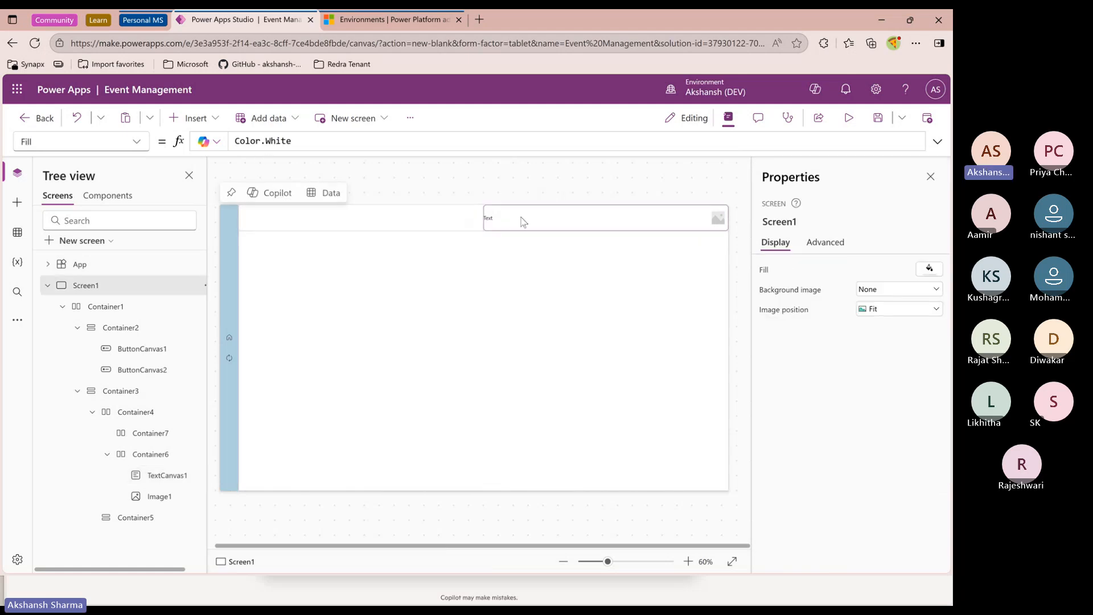
pyautogui.click(509, 222)
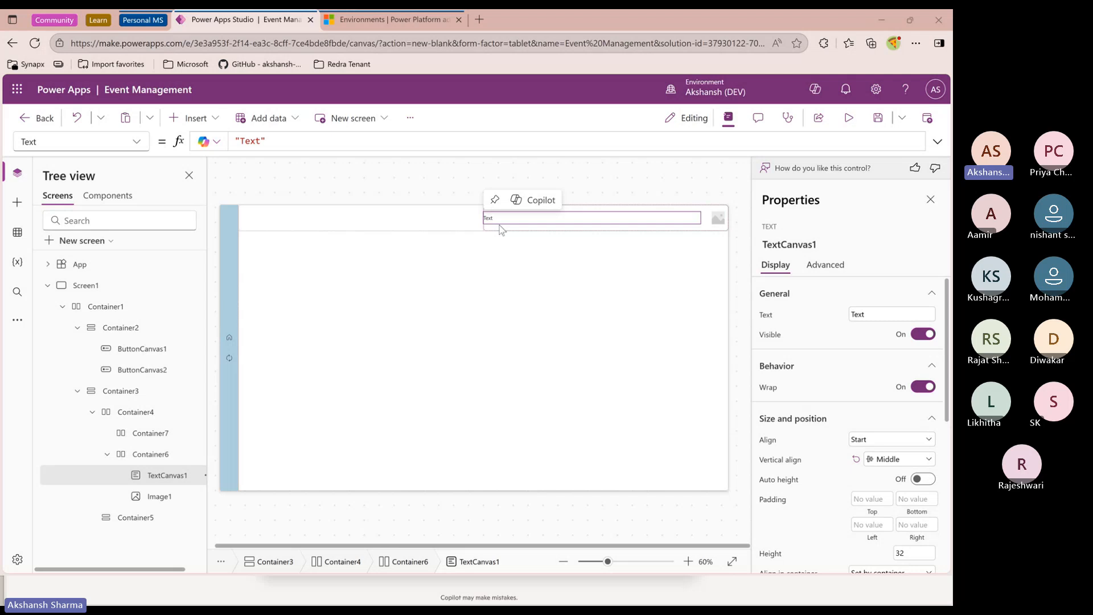
# Set the header text control's Text formula to User().FullName
pyautogui.click(458, 193)
pyautogui.click(500, 216)
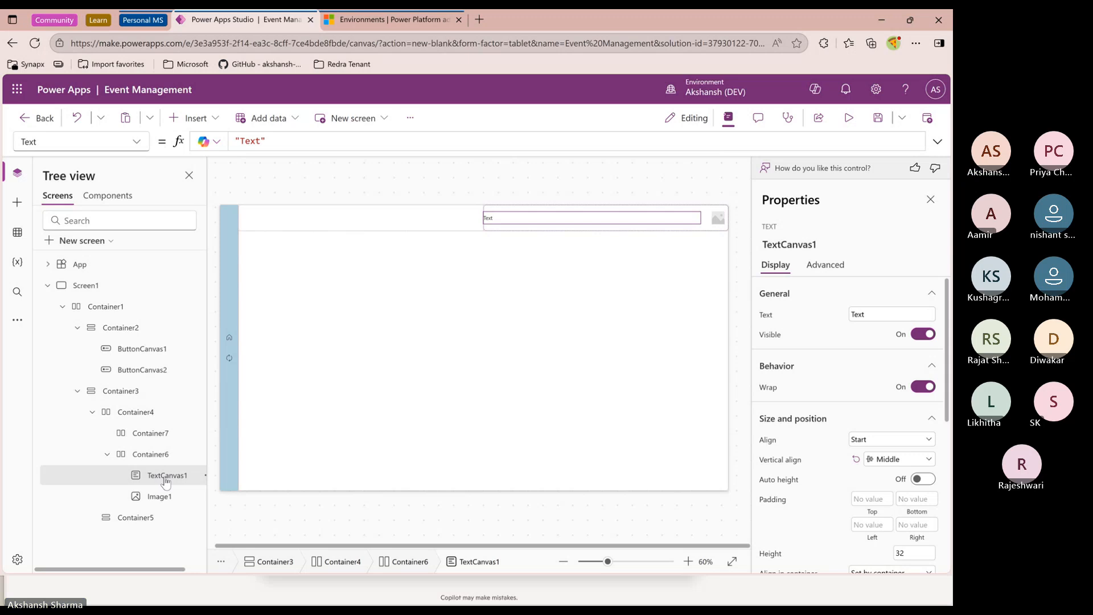
pyautogui.click(136, 142)
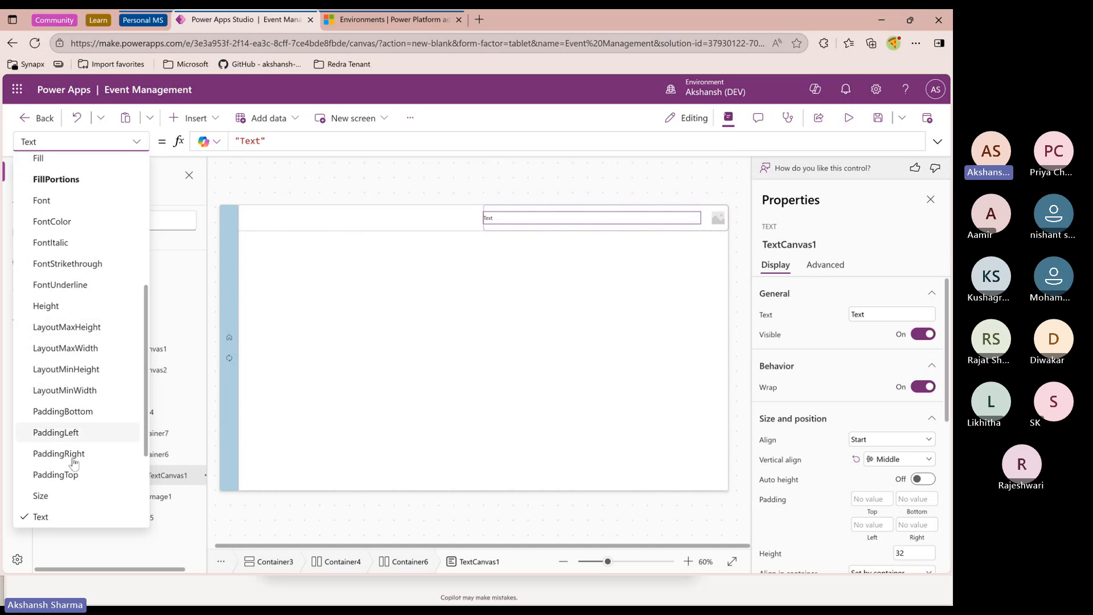
pyautogui.scroll(5, 74, 396)
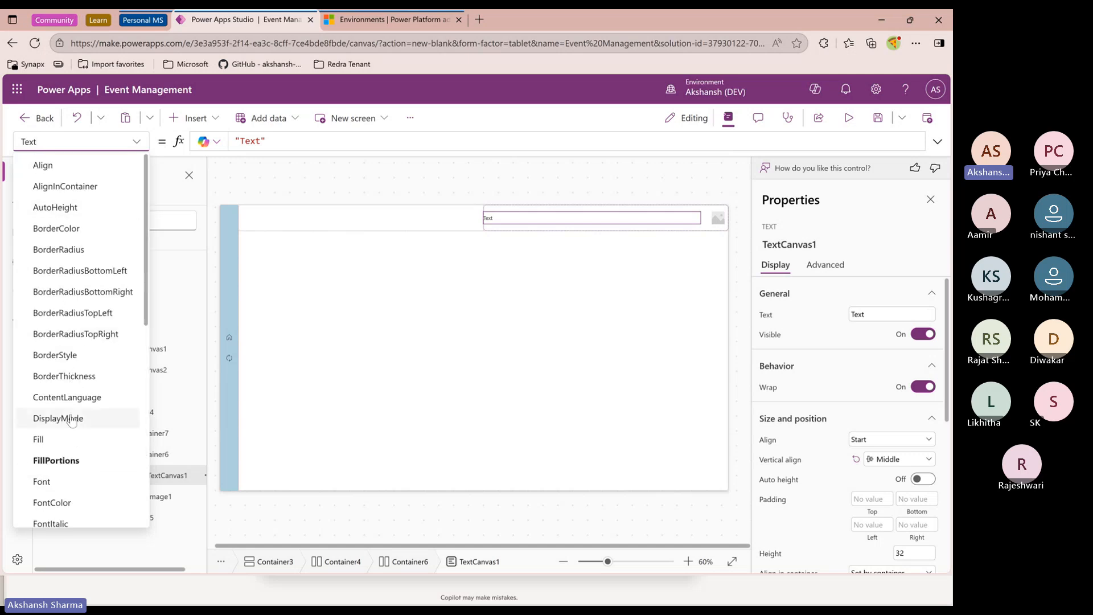
pyautogui.scroll(-8, 73, 415)
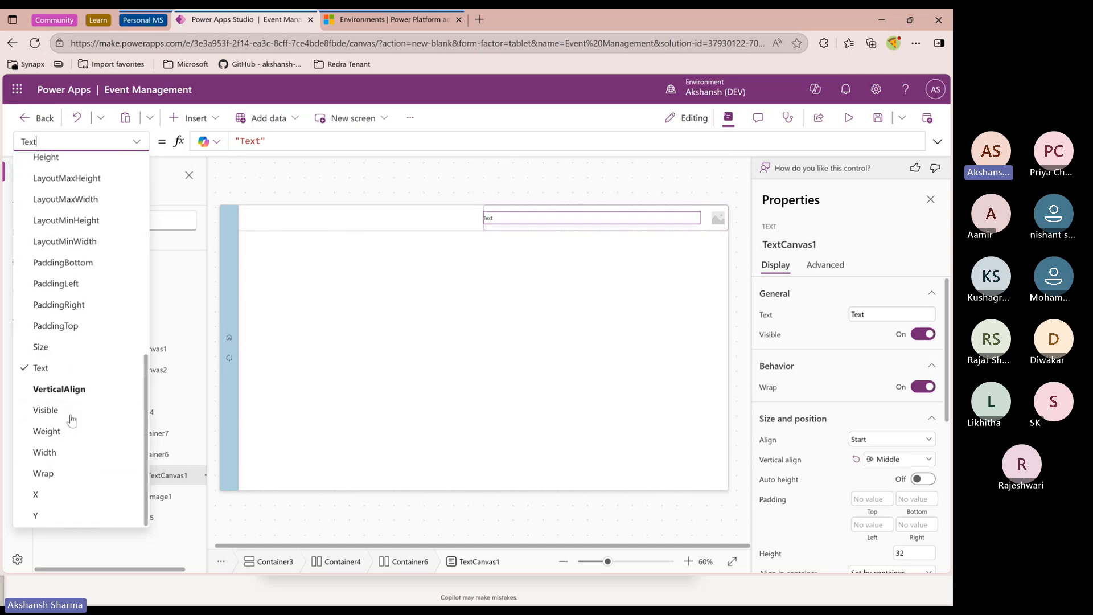
pyautogui.click(44, 371)
pyautogui.click(283, 143)
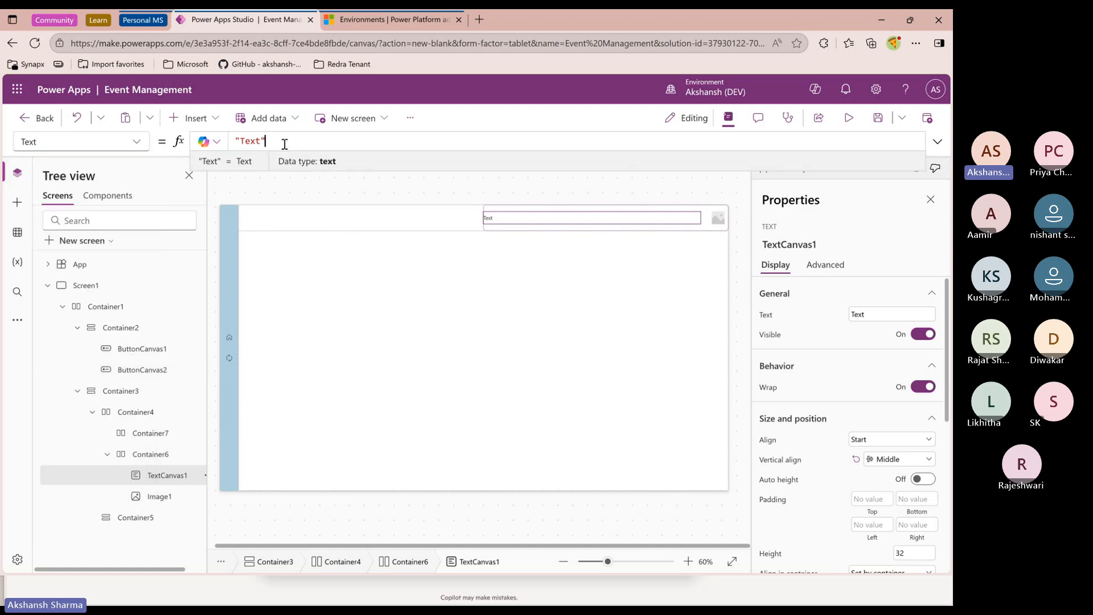
pyautogui.press('BackSpace')
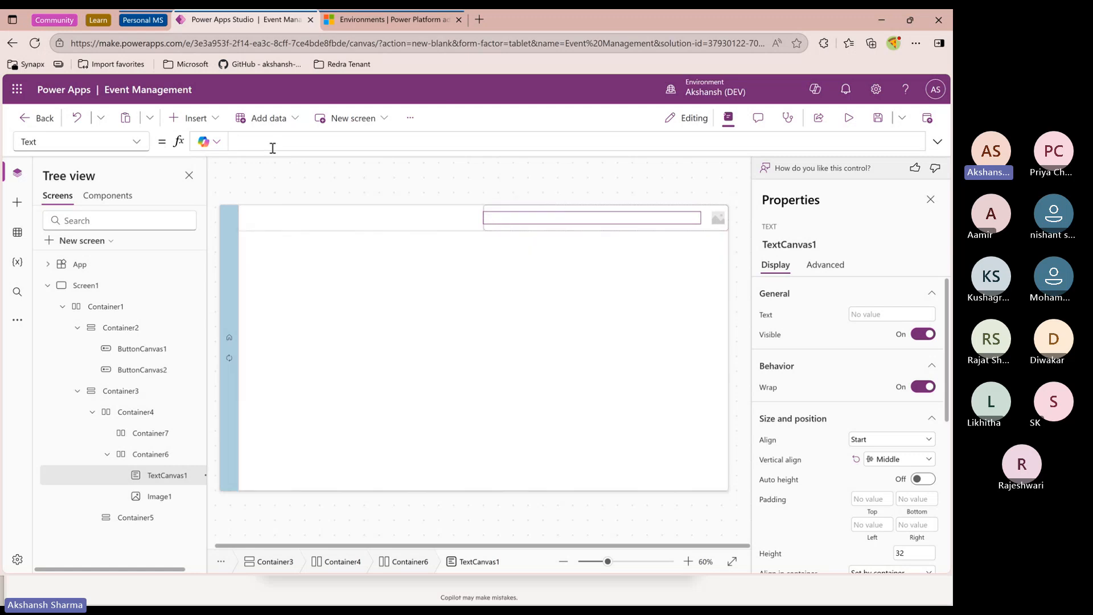
pyautogui.write('User(.')
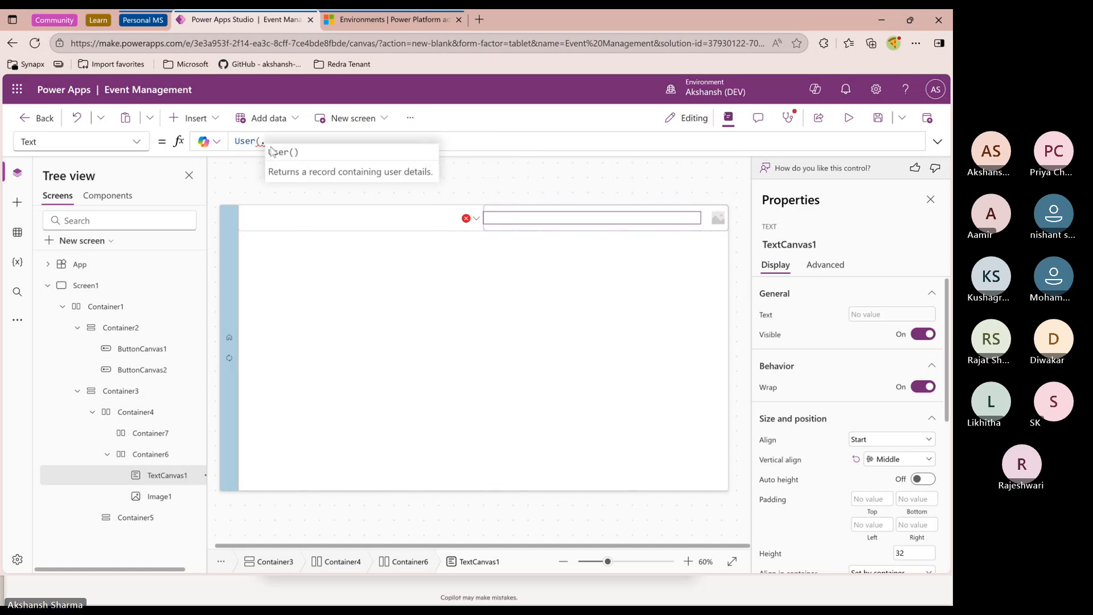
pyautogui.press('BackSpace')
pyautogui.write(').')
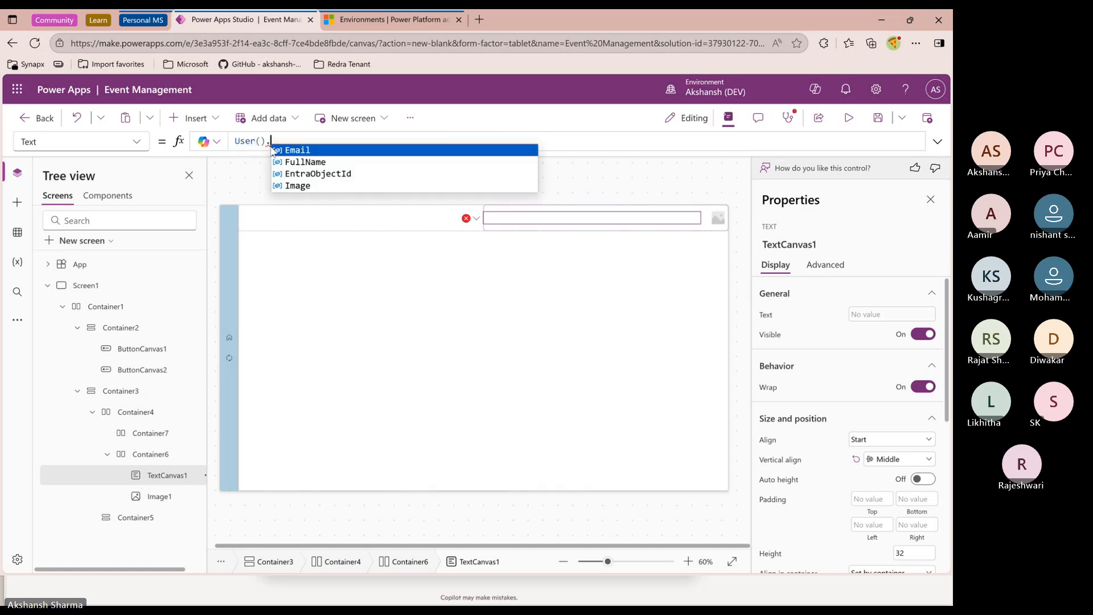
pyautogui.press('Tab')
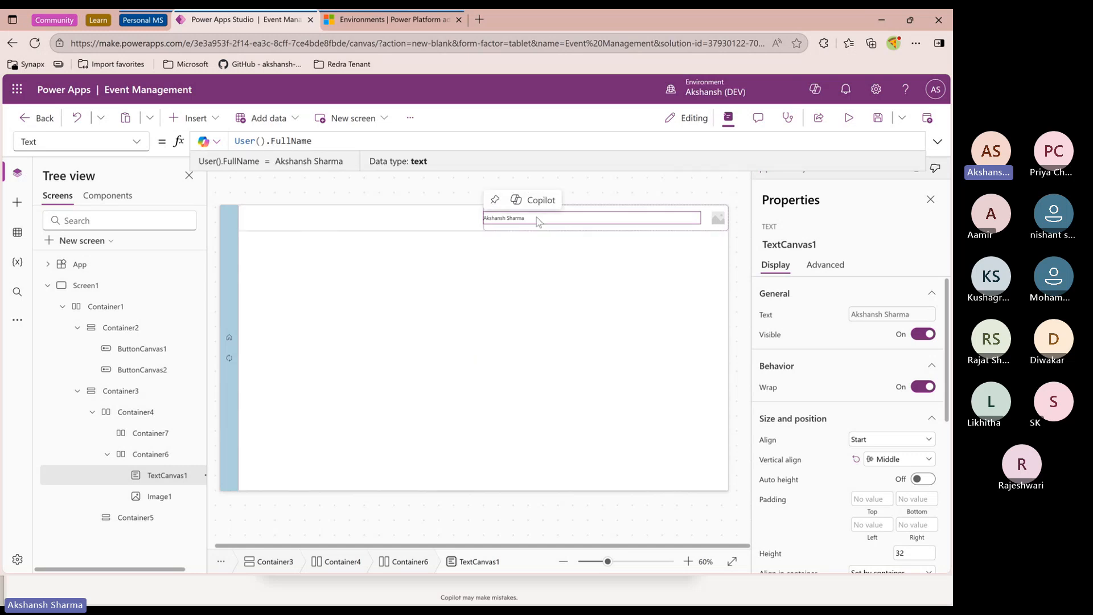
# Preview the app and return to the editor
pyautogui.click(848, 117)
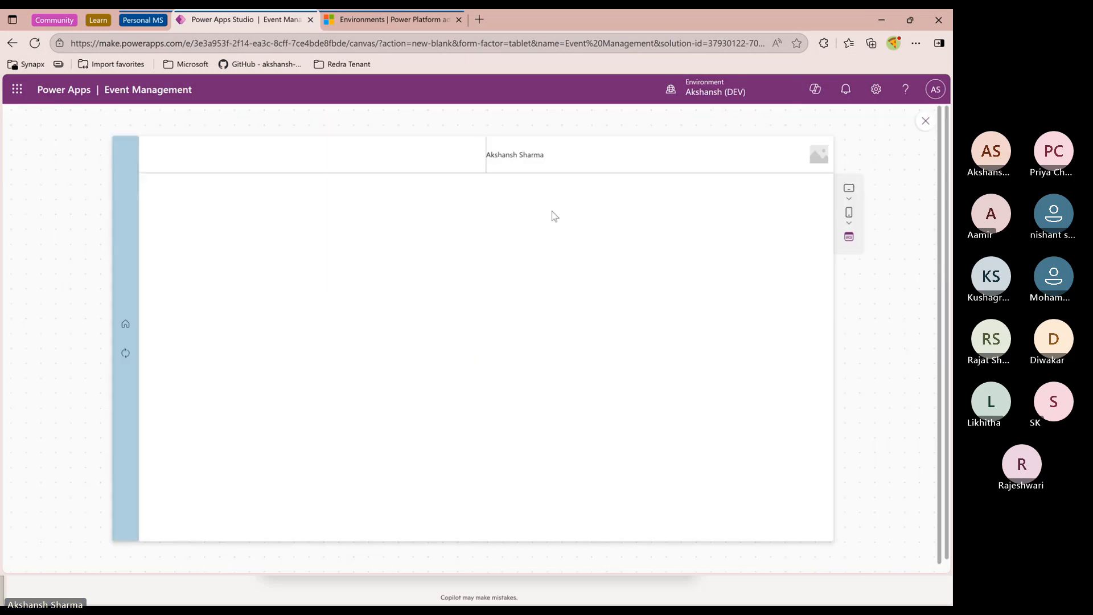
pyautogui.click(926, 122)
# Try other in-container alignments for the header text control, then restore Set by container
pyautogui.click(502, 218)
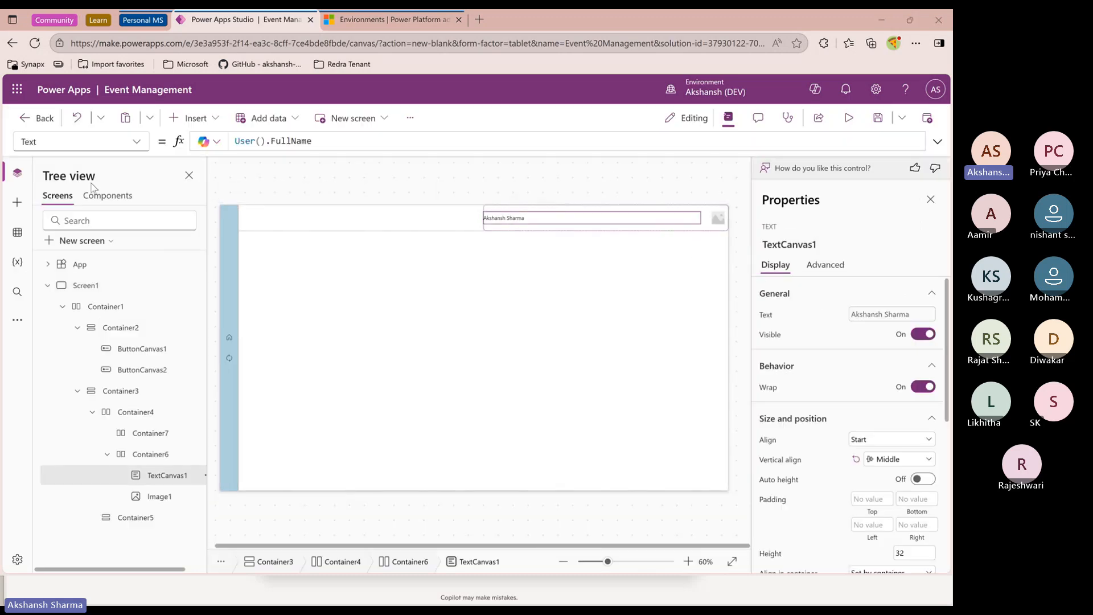
pyautogui.scroll(-3, 841, 470)
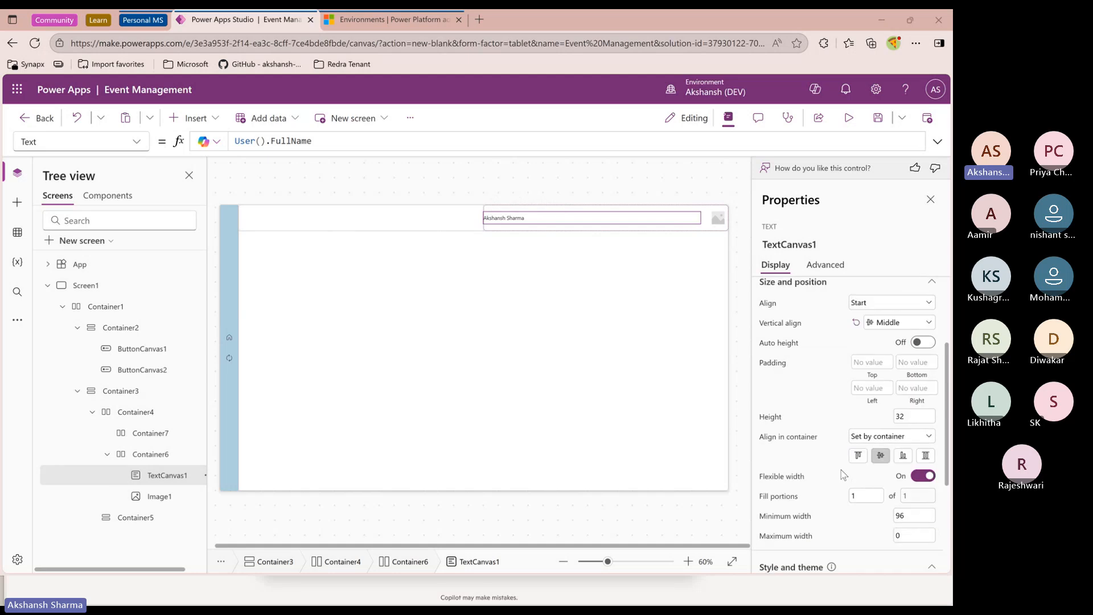
pyautogui.scroll(-2, 841, 469)
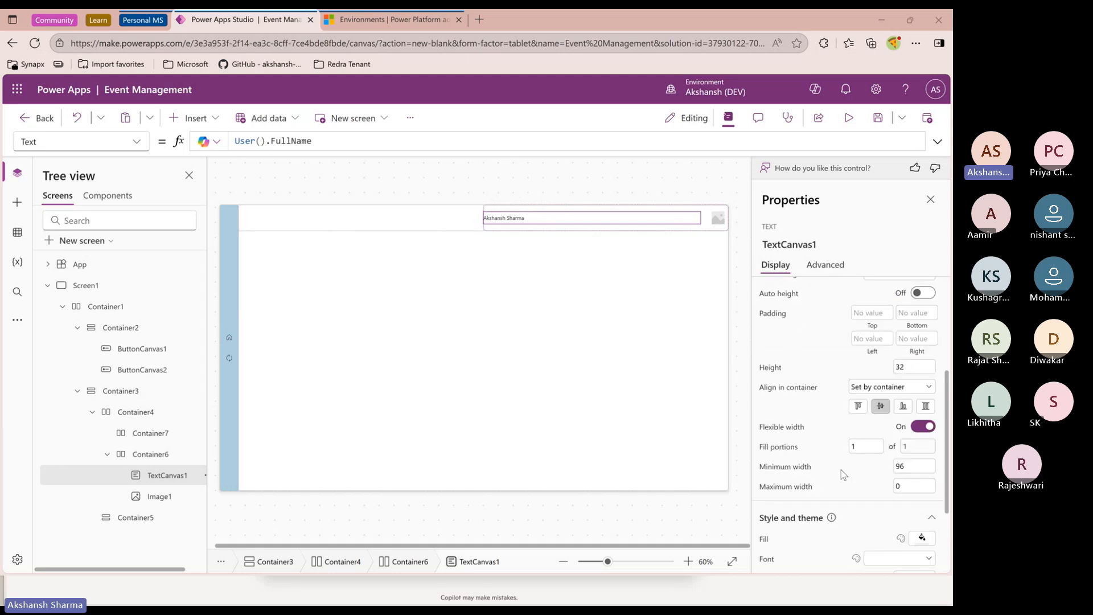
pyautogui.click(903, 407)
pyautogui.click(881, 406)
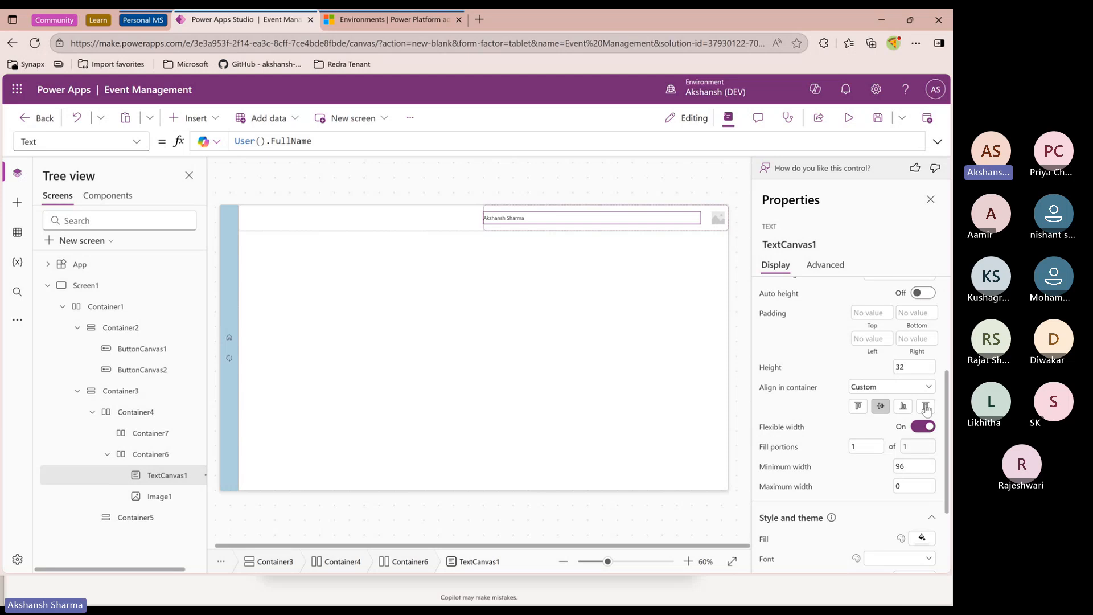
pyautogui.scroll(-2, 846, 470)
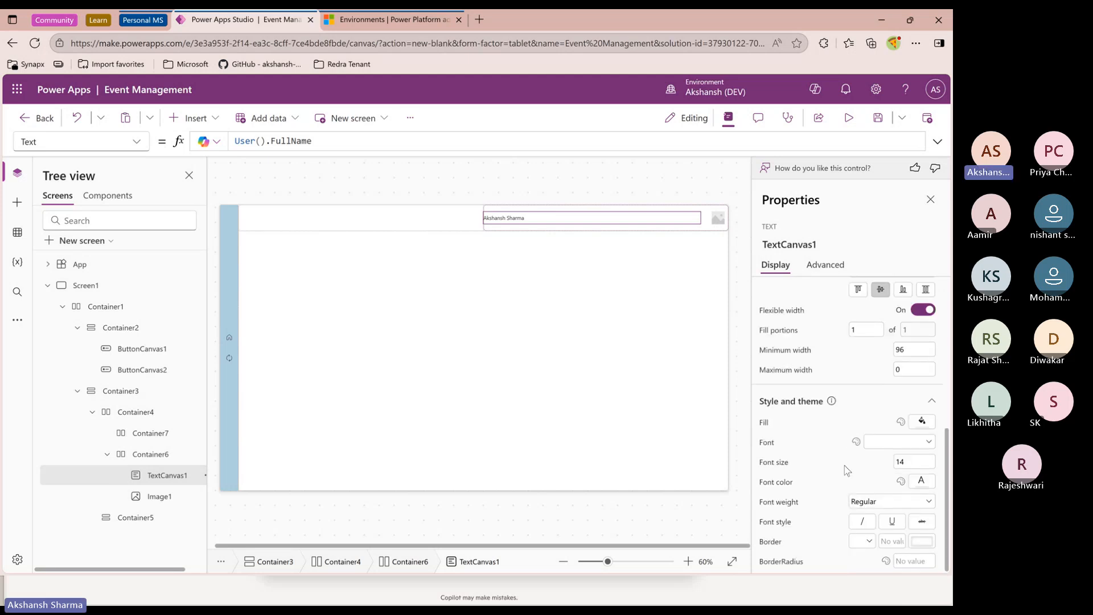
pyautogui.scroll(5, 847, 471)
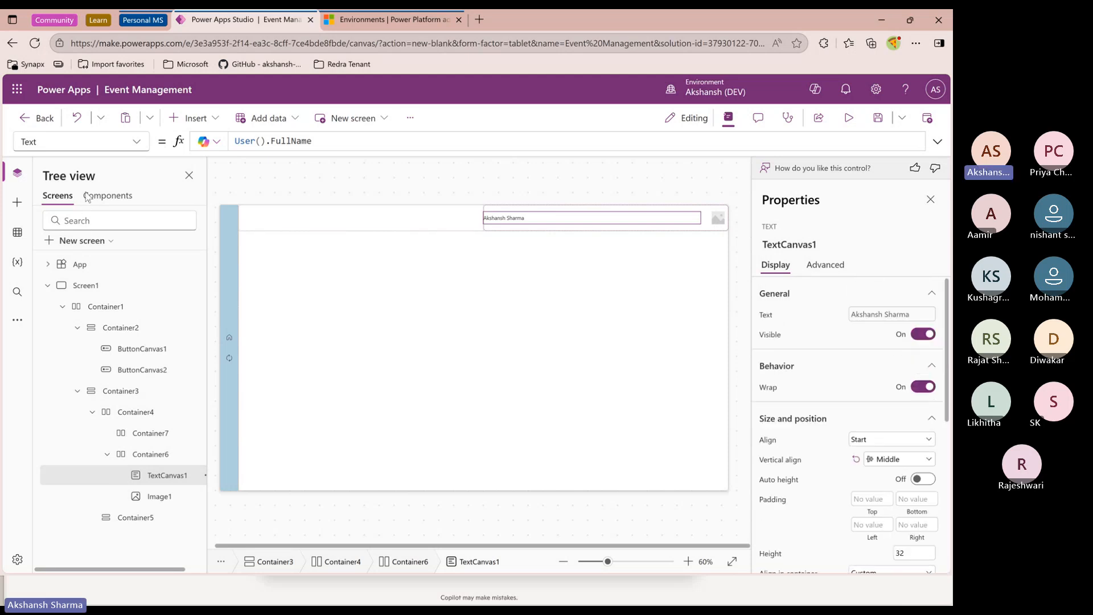
pyautogui.click(149, 454)
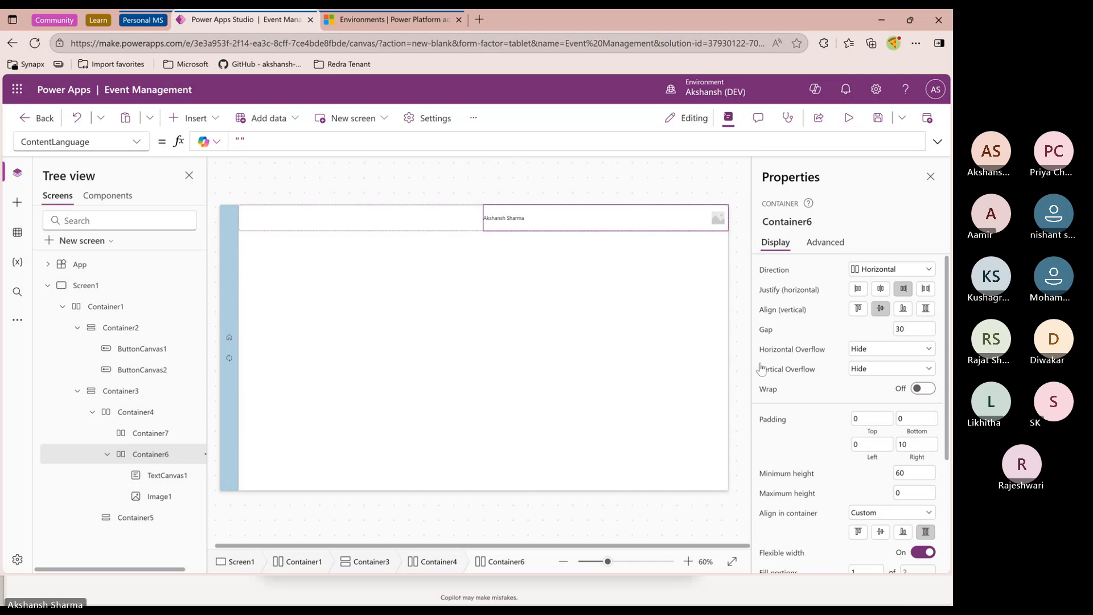
pyautogui.click(501, 219)
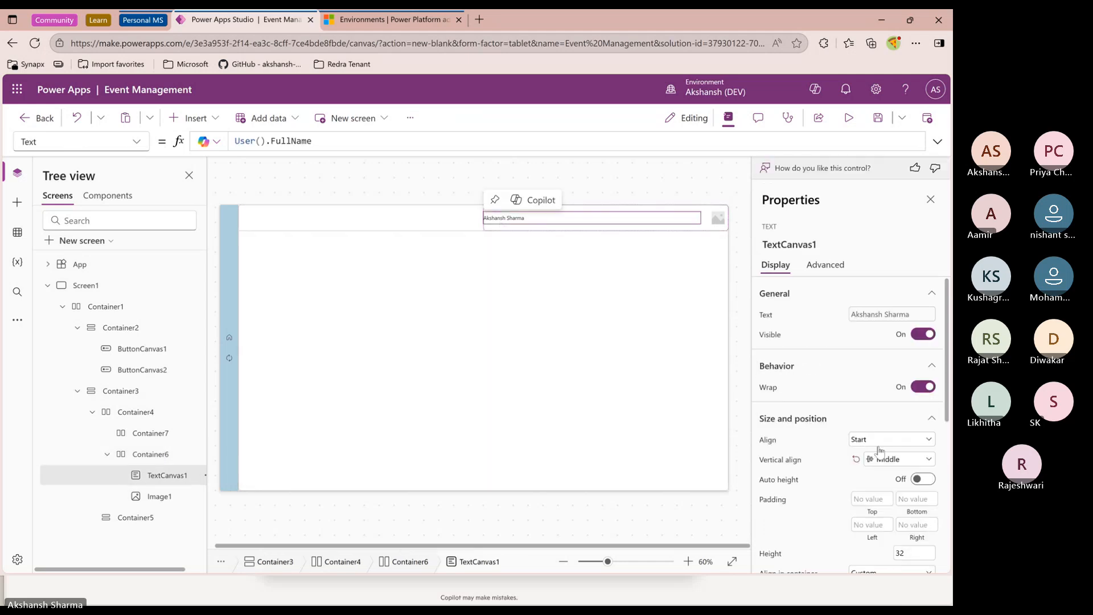
pyautogui.scroll(-3, 851, 501)
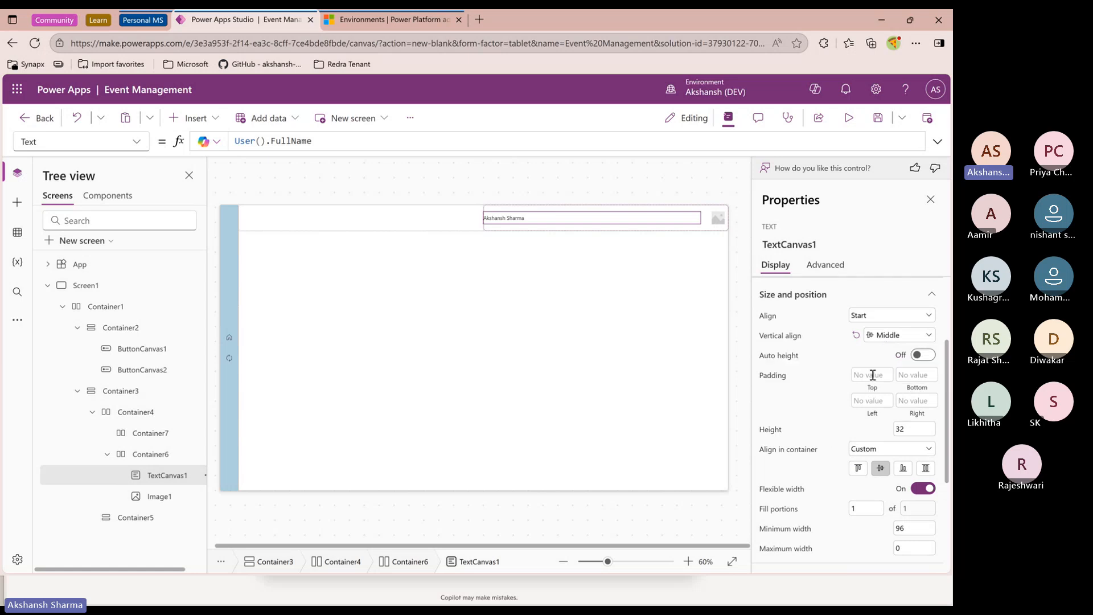
pyautogui.click(869, 401)
pyautogui.click(862, 452)
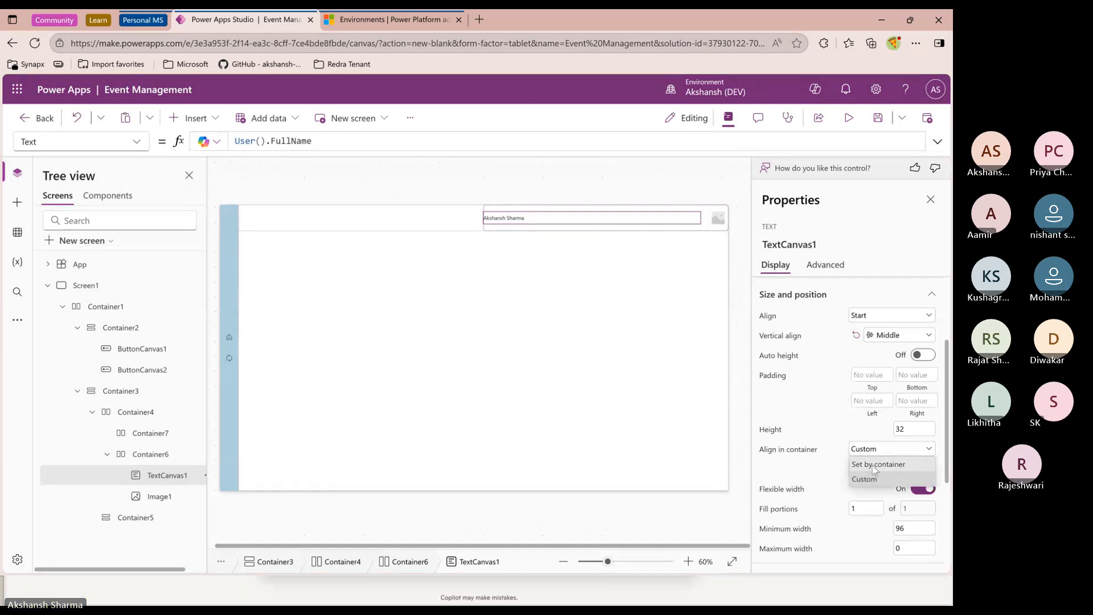
pyautogui.click(877, 464)
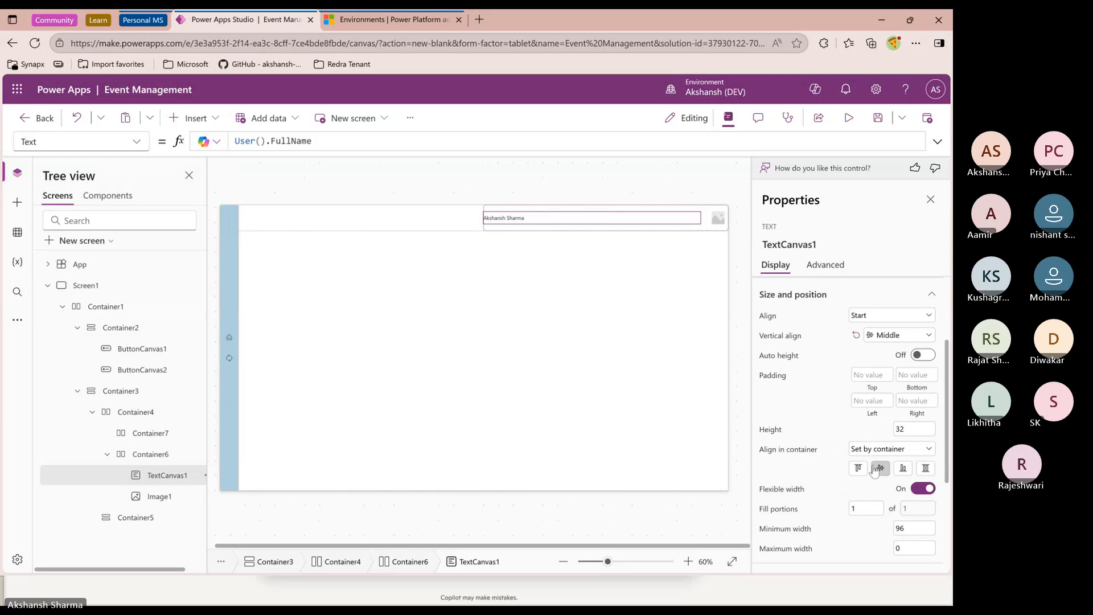
# Try left padding values of 60, 200, 600 and 400 on the header text control, finally setting it to 0
pyautogui.click(149, 454)
pyautogui.scroll(3, 818, 380)
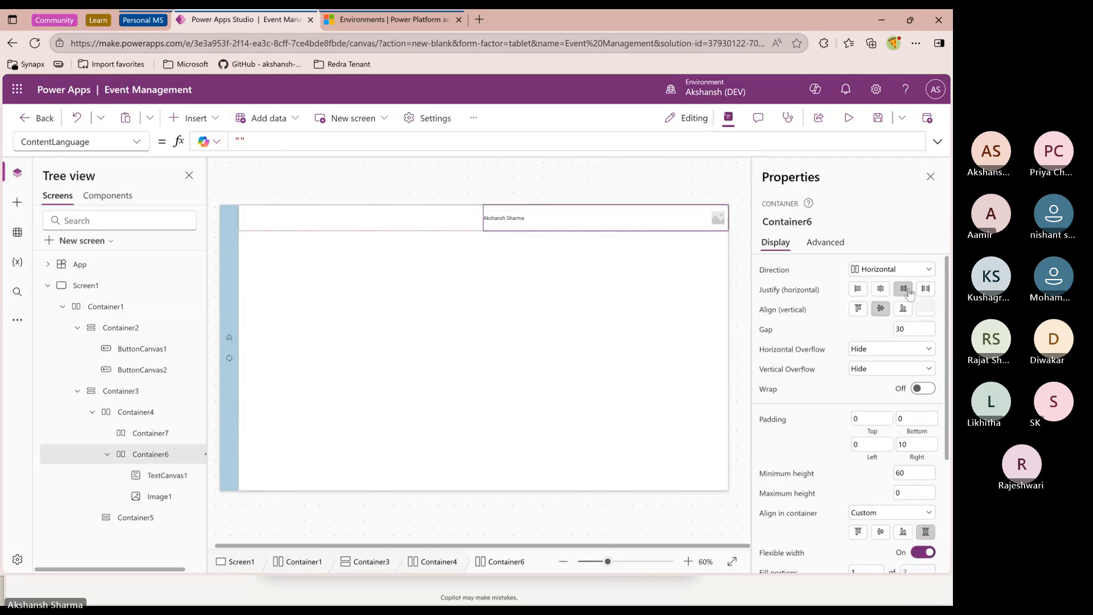
pyautogui.click(504, 218)
pyautogui.scroll(-1, 880, 458)
pyautogui.scroll(-2, 881, 458)
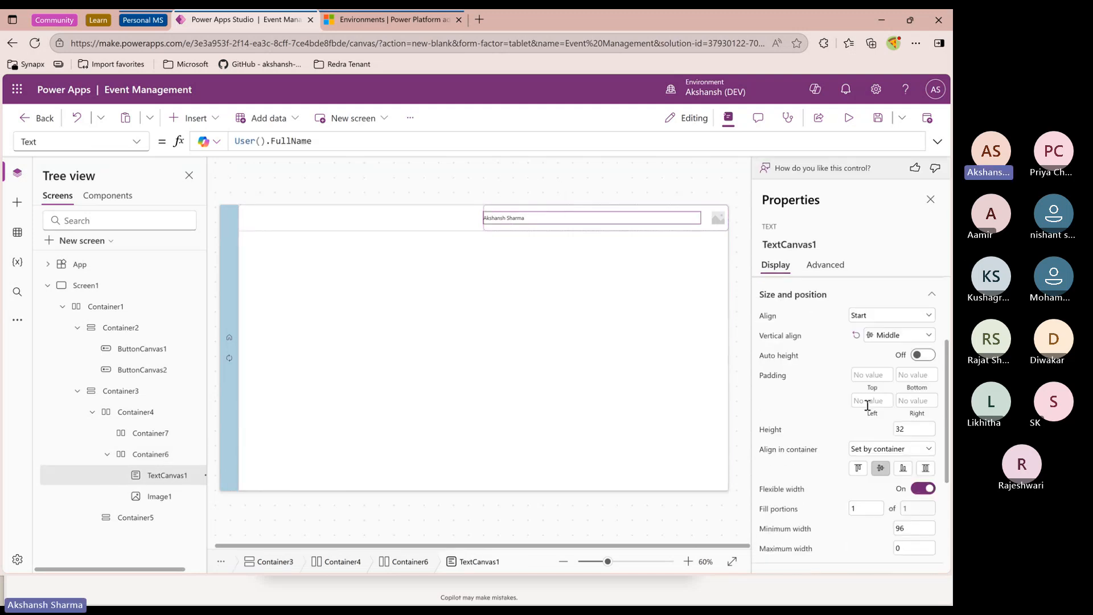
pyautogui.click(868, 401)
pyautogui.write('60')
pyautogui.press('Return')
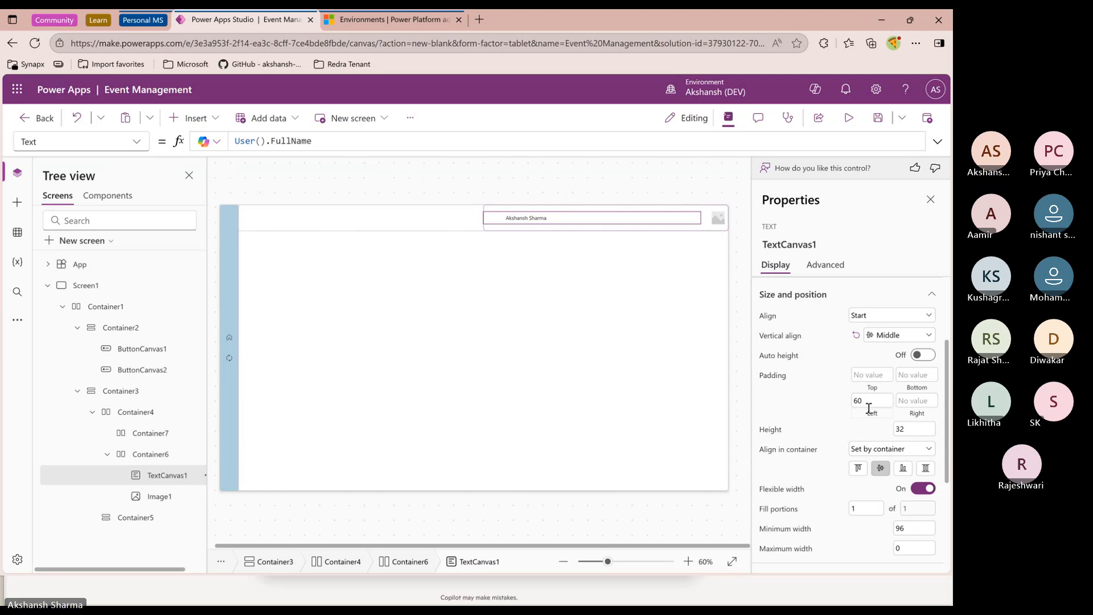
pyautogui.doubleClick(871, 401)
pyautogui.write('200')
pyautogui.press('Return')
pyautogui.doubleClick(870, 400)
pyautogui.write('600')
pyautogui.press('Return')
pyautogui.doubleClick(877, 401)
pyautogui.write('400')
pyautogui.press('Return')
pyautogui.doubleClick(875, 401)
pyautogui.write('0')
pyautogui.press('Return')
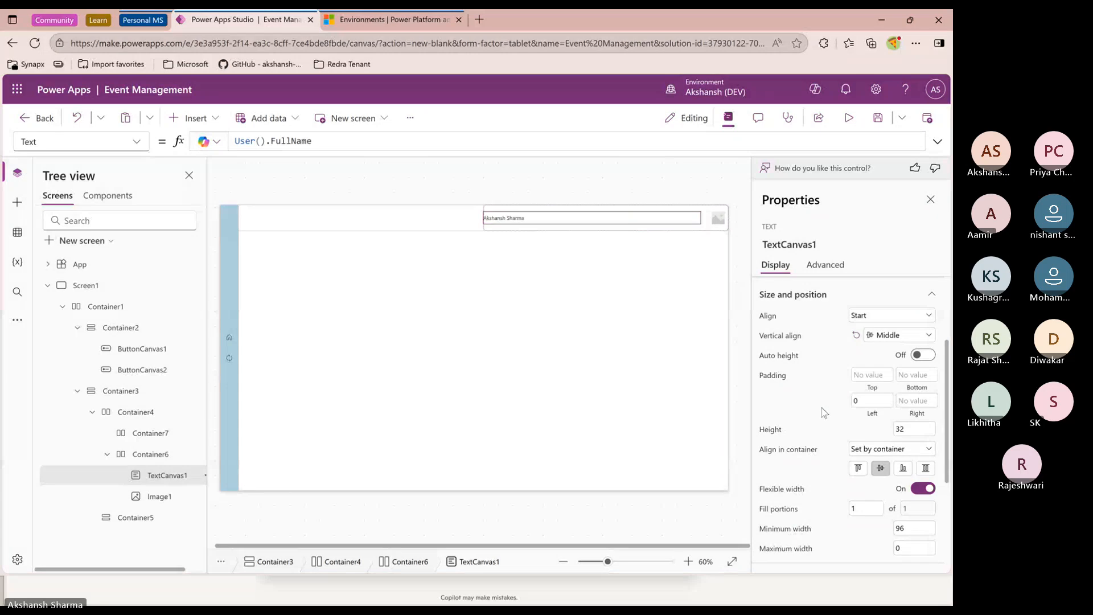
# Center the header text control vertically within its container and preview the app
pyautogui.click(880, 468)
pyautogui.scroll(3, 835, 434)
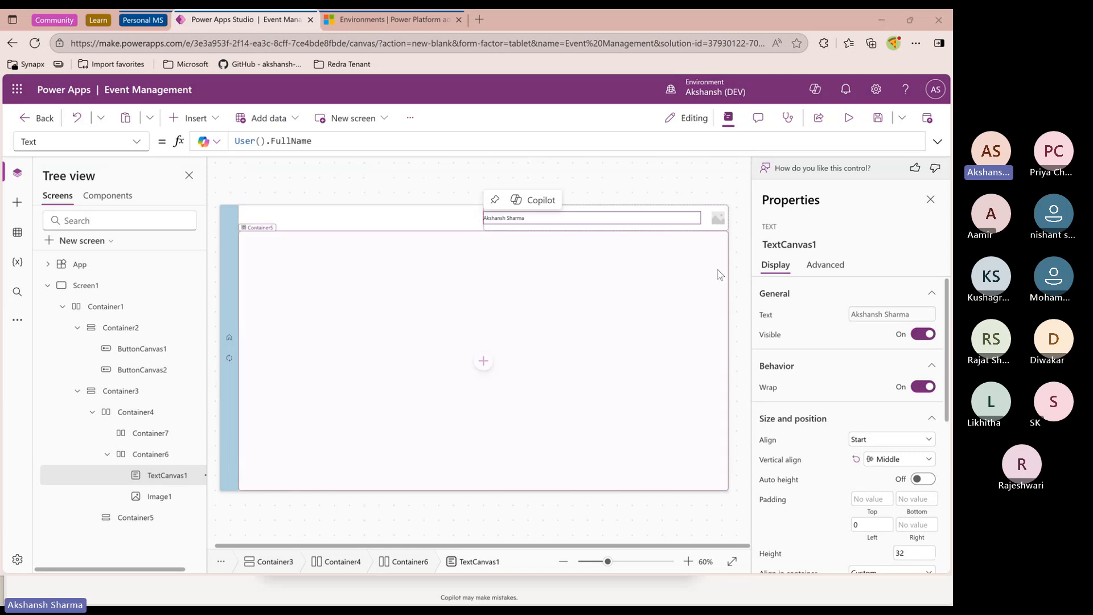
pyautogui.click(332, 149)
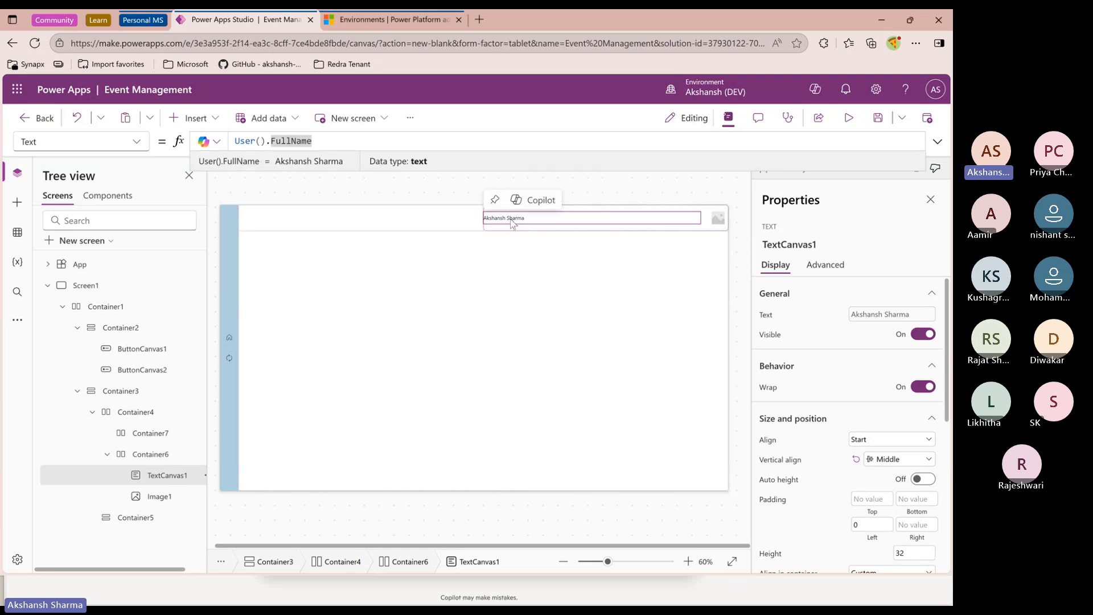
pyautogui.click(848, 118)
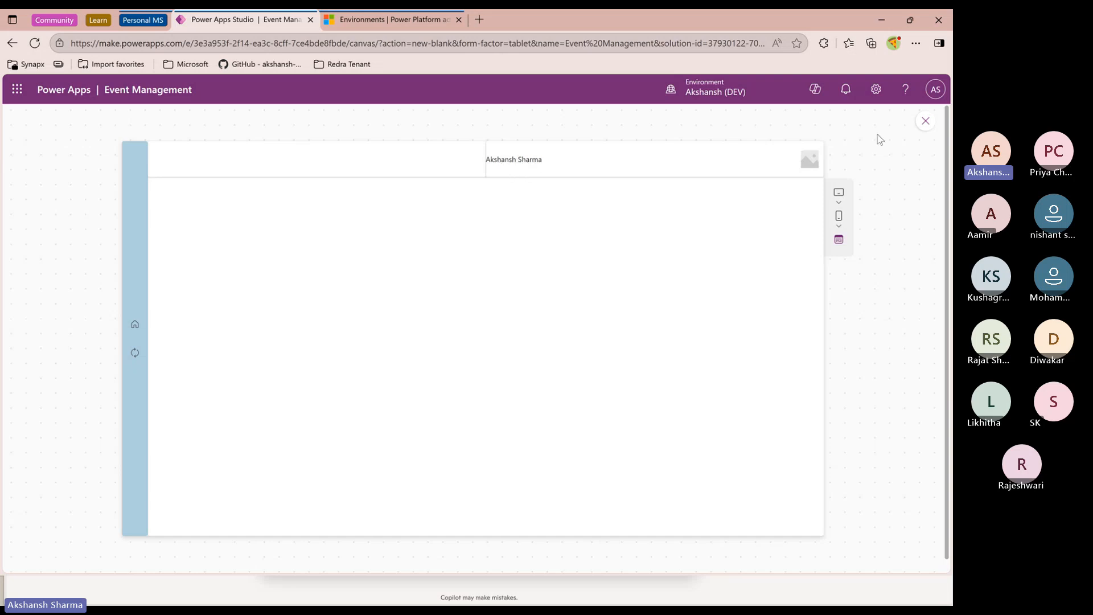
# Return to the editor and inspect the user name text control's User().FullName formula and the User() record fields
pyautogui.click(925, 121)
pyautogui.click(533, 217)
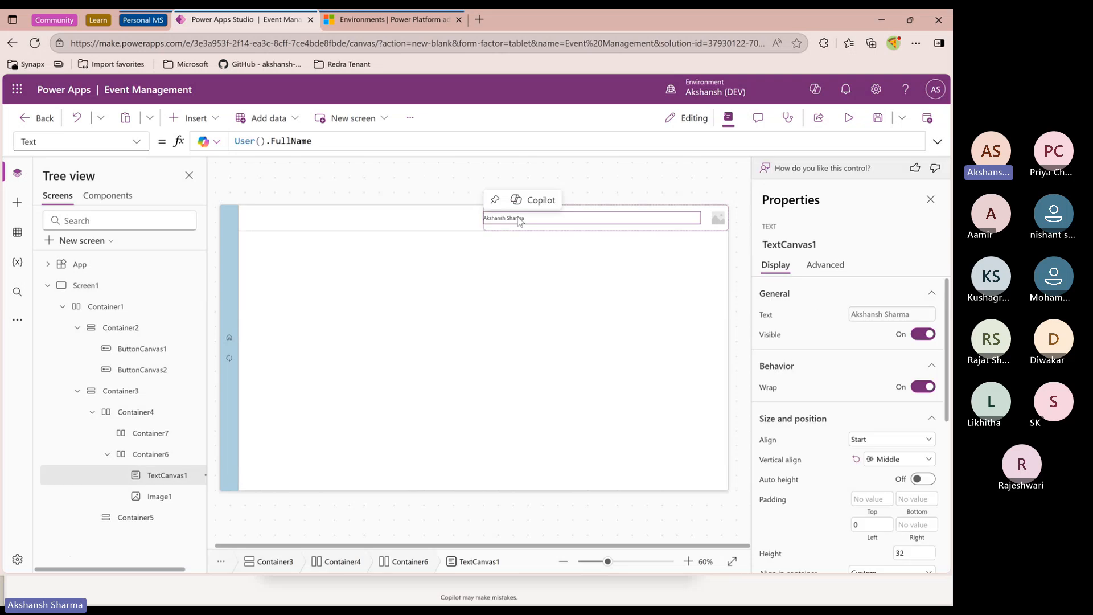
pyautogui.click(237, 141)
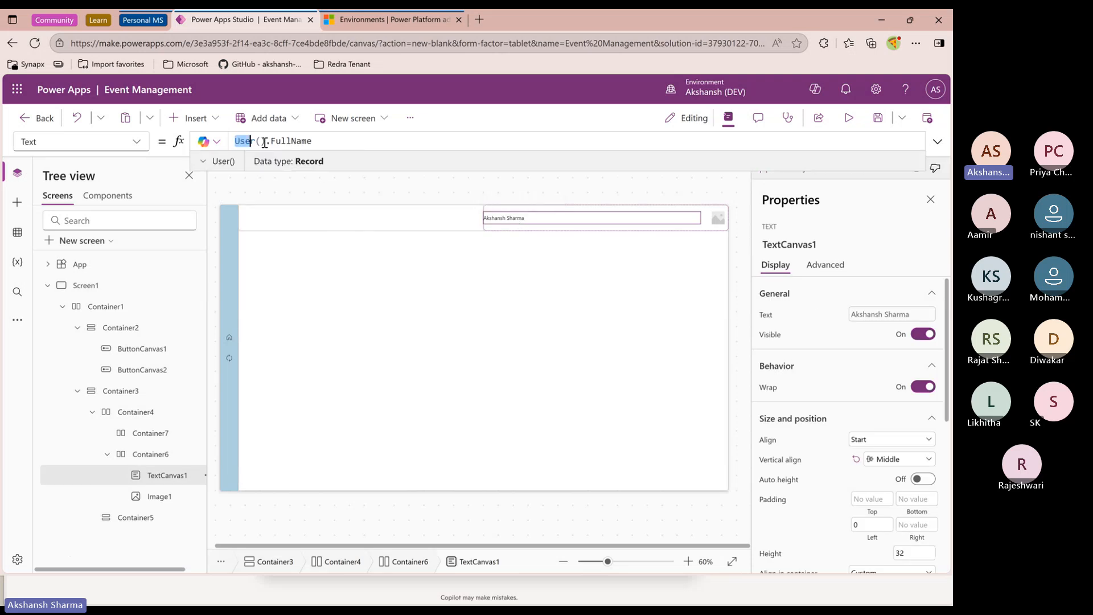
pyautogui.click(223, 162)
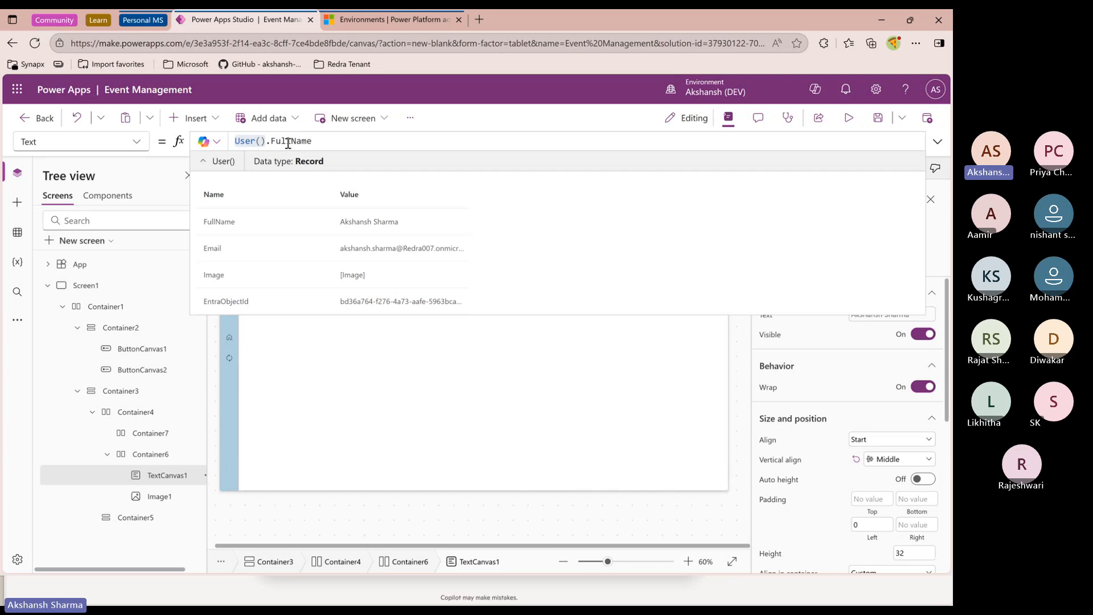
pyautogui.click(313, 141)
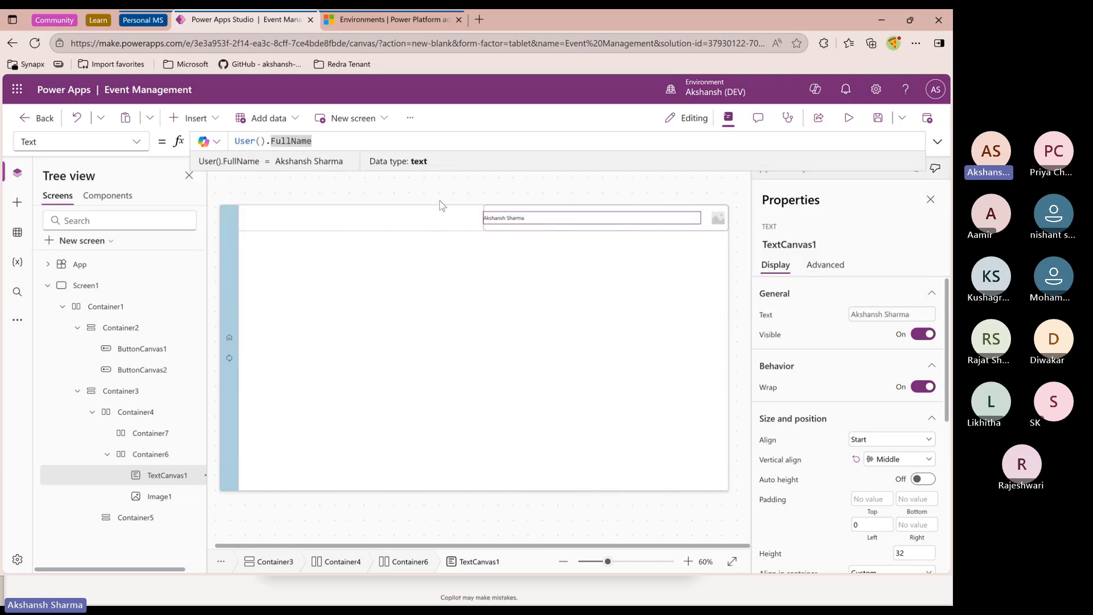
# Set the header image's Image property to User().Image, preview the app and return to the editor
pyautogui.click(720, 221)
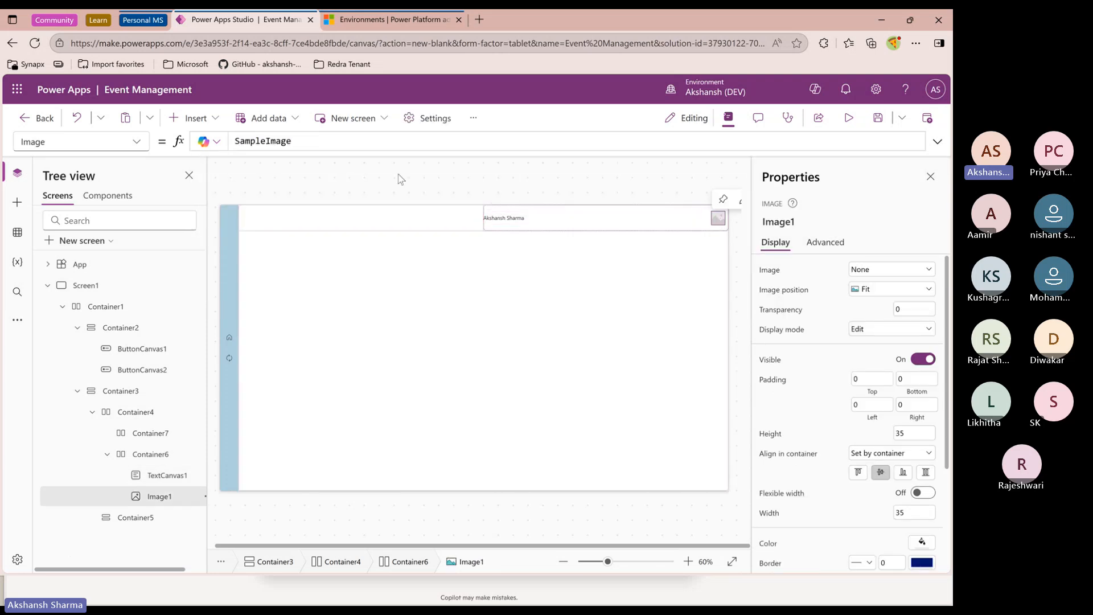
pyautogui.click(312, 142)
pyautogui.press('BackSpace')
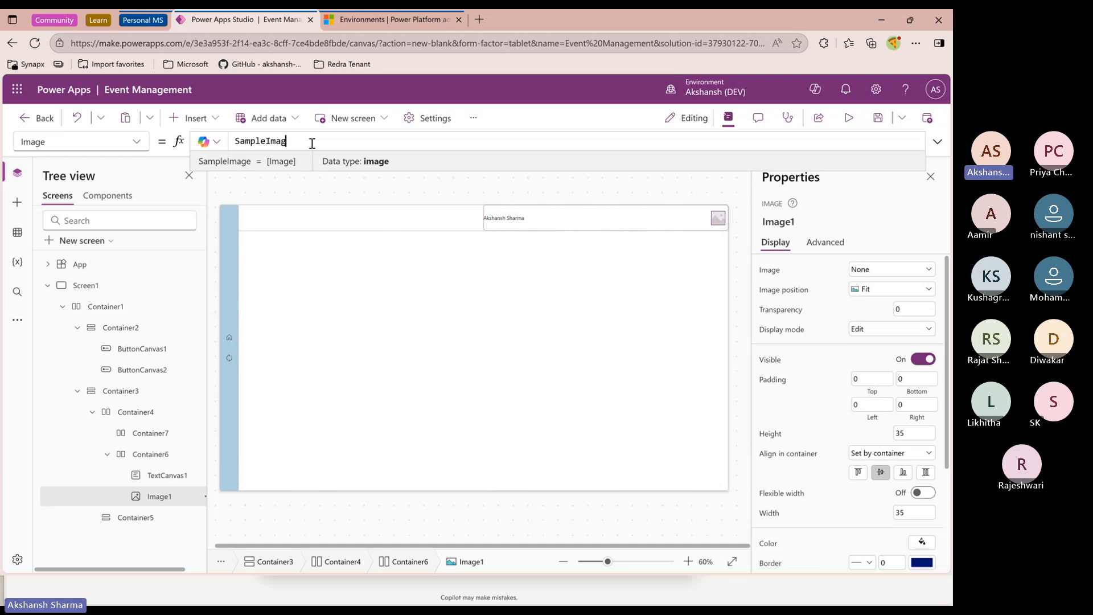
pyautogui.hotkey('ctrl', 'a')
pyautogui.press('BackSpace')
pyautogui.write('user')
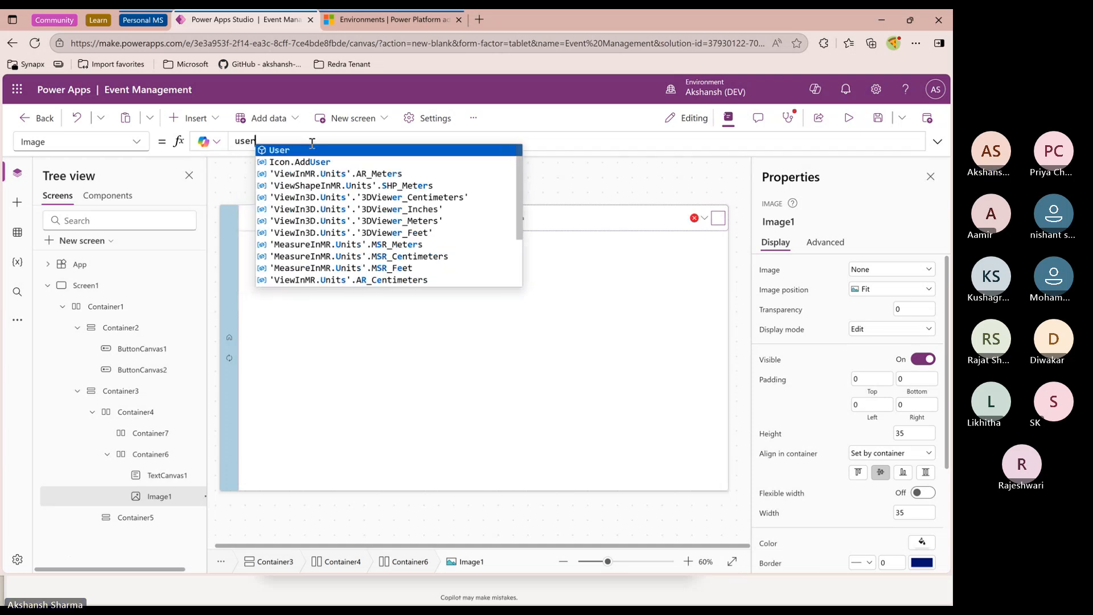
pyautogui.press('Tab')
pyautogui.write('.')
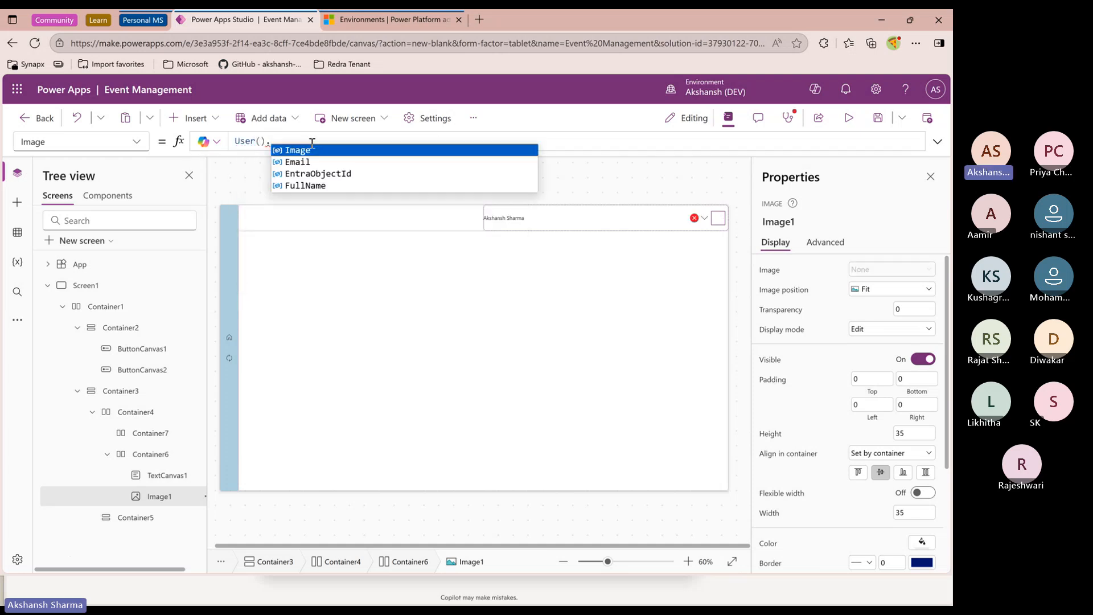
pyautogui.press('Tab')
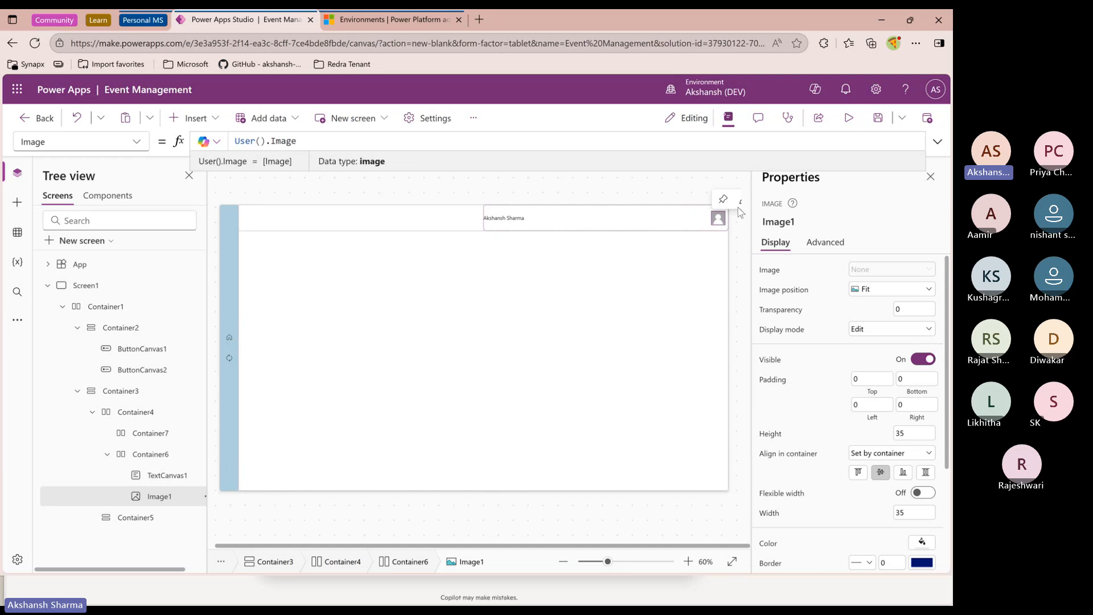
pyautogui.click(849, 118)
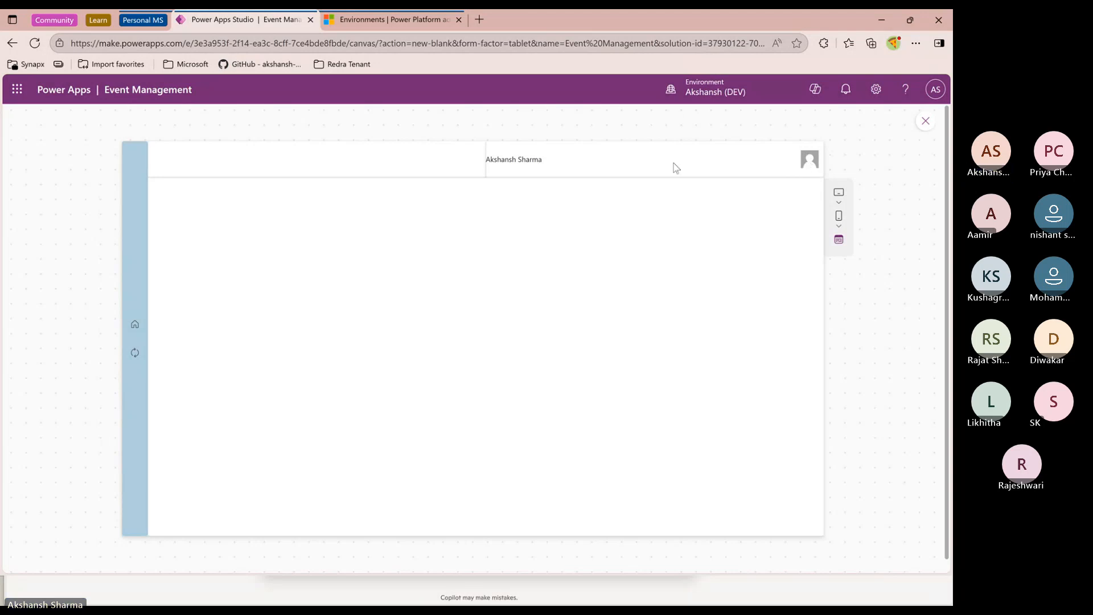
pyautogui.click(926, 121)
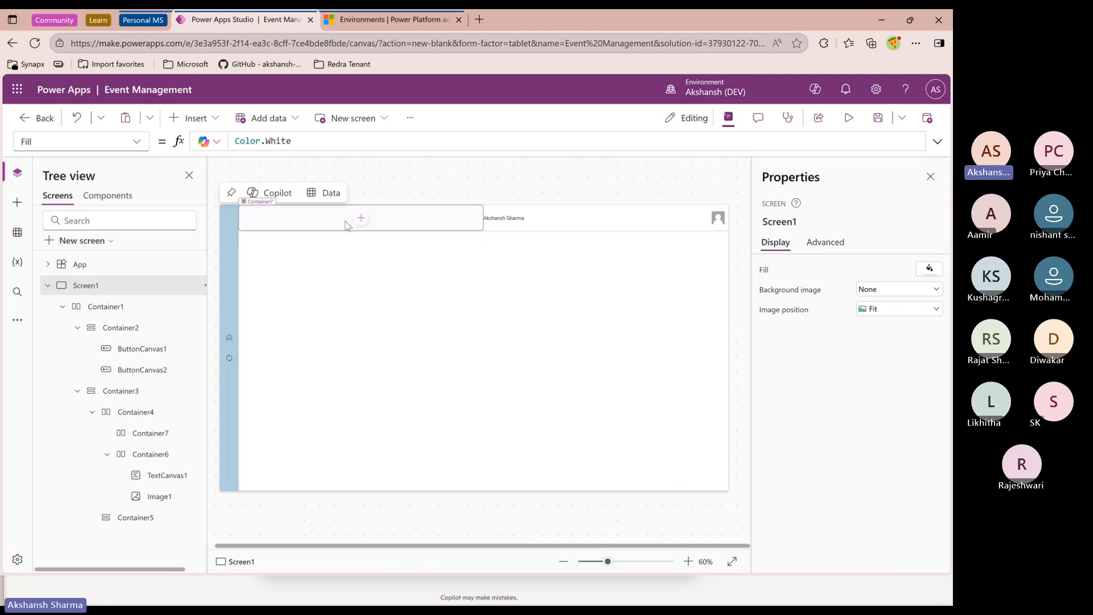
# Insert a text control into the empty left header container and set that container's vertical alignment to center
pyautogui.click(362, 222)
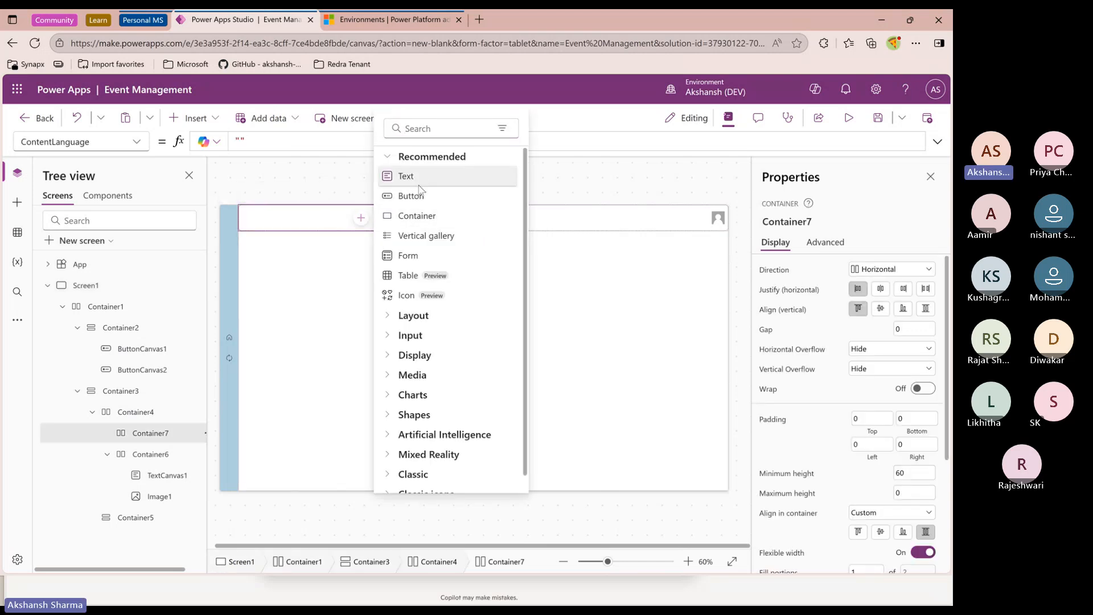
pyautogui.click(422, 176)
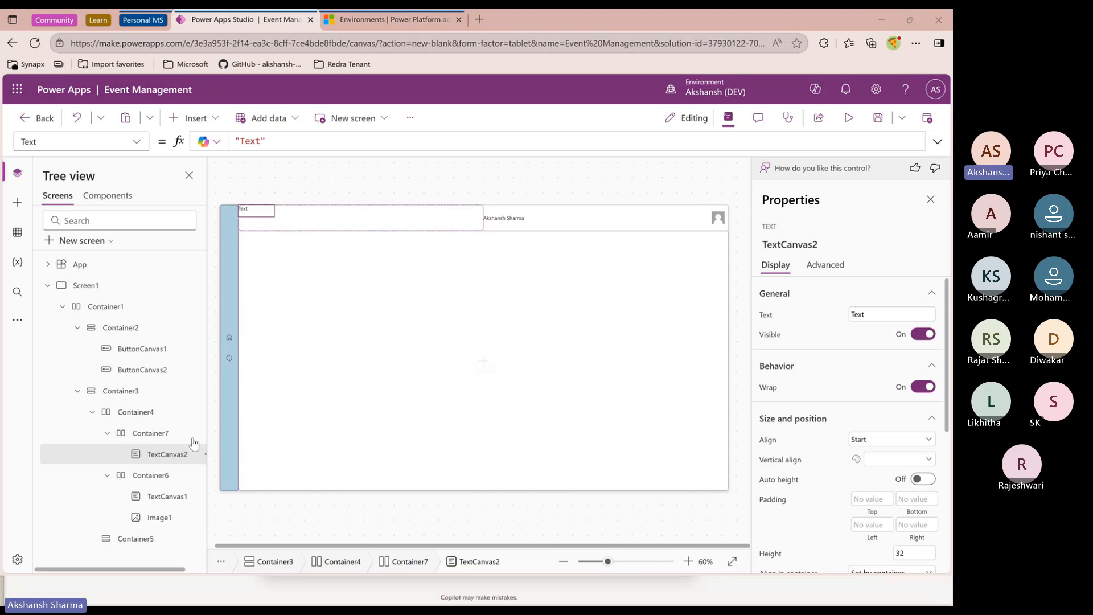
pyautogui.click(151, 436)
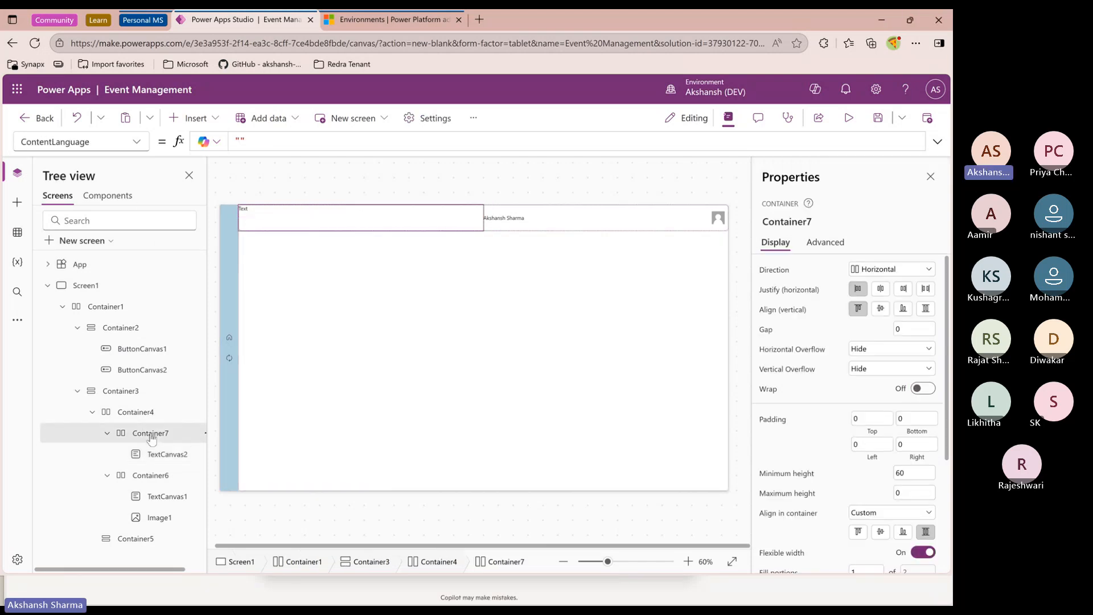
pyautogui.click(881, 288)
pyautogui.click(880, 308)
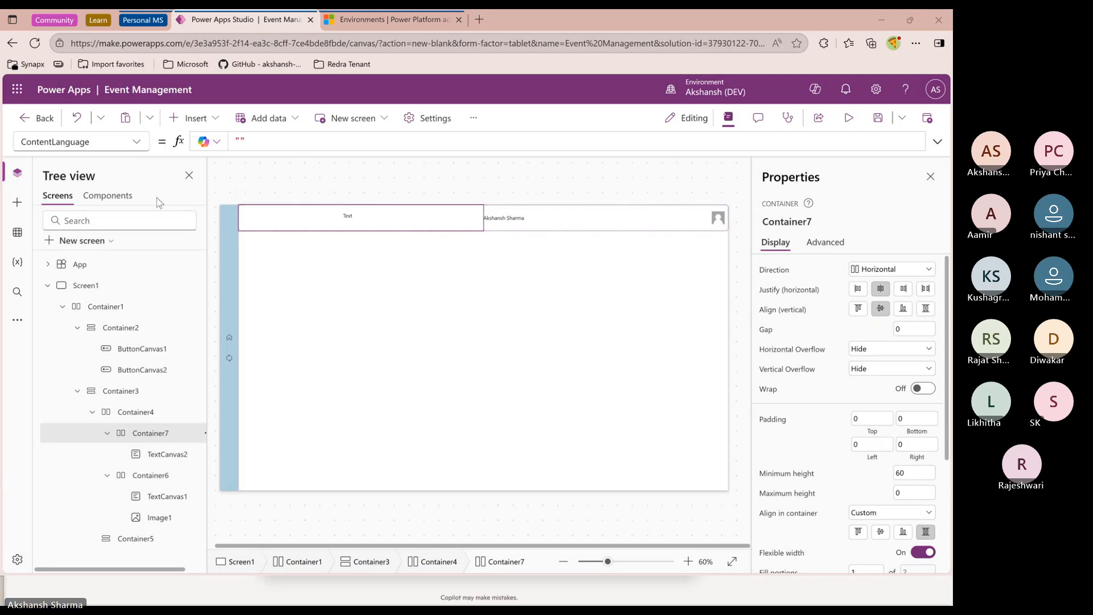
pyautogui.click(865, 289)
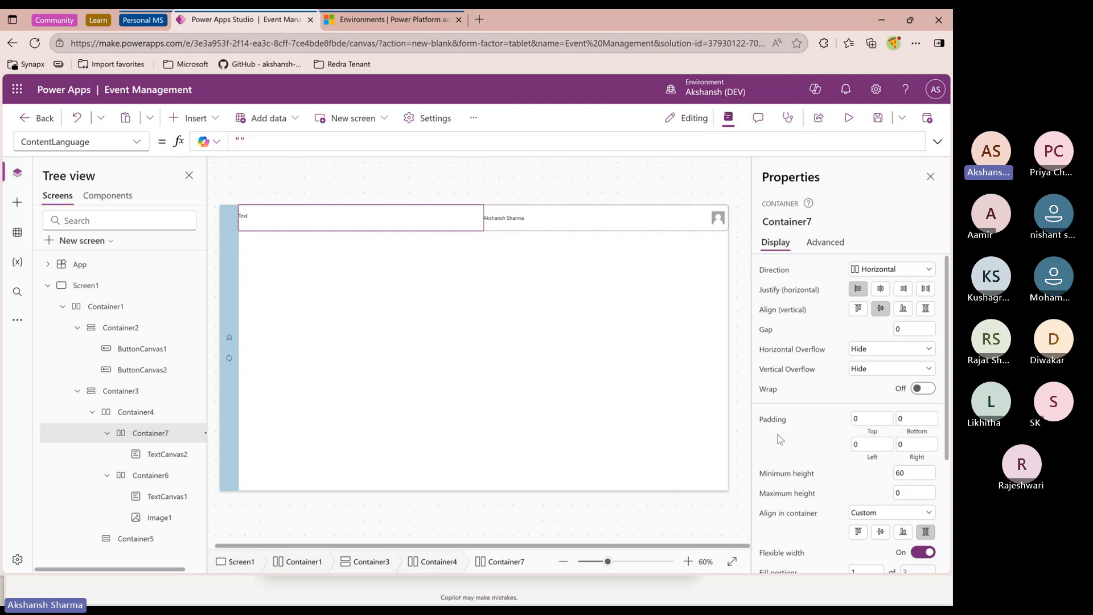
# Set the new title text control's left padding to 20
pyautogui.click(257, 219)
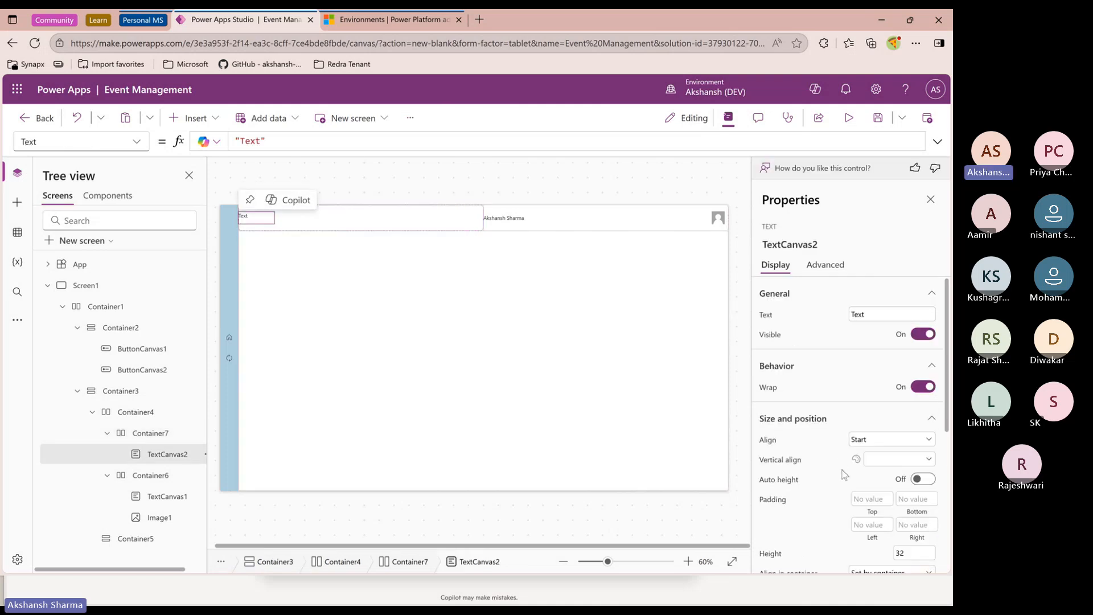
pyautogui.scroll(-5, 889, 390)
pyautogui.click(923, 349)
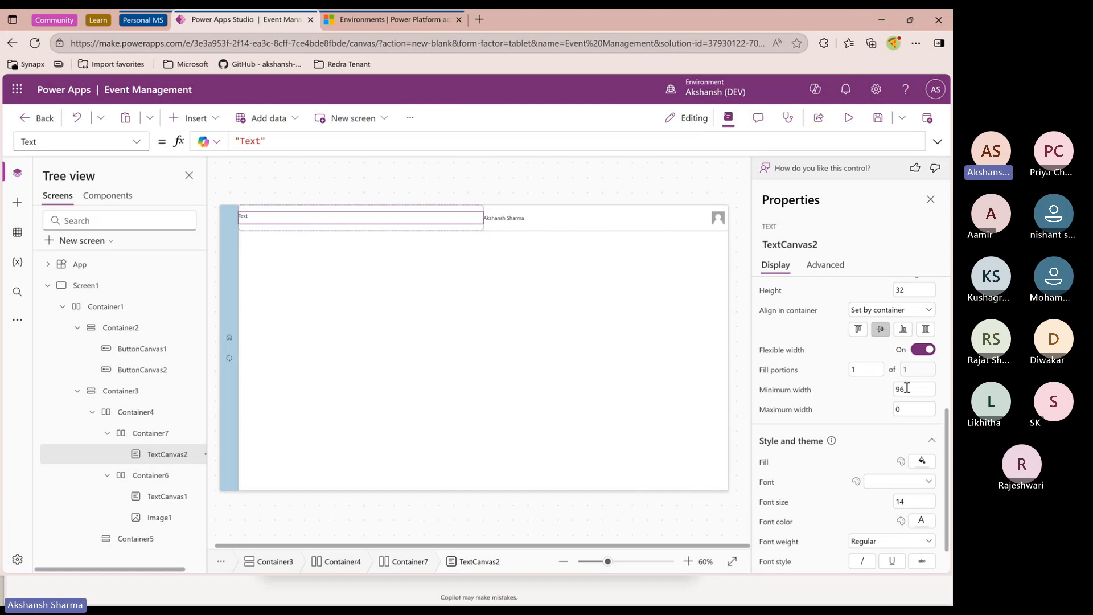
pyautogui.scroll(3, 888, 389)
pyautogui.click(869, 386)
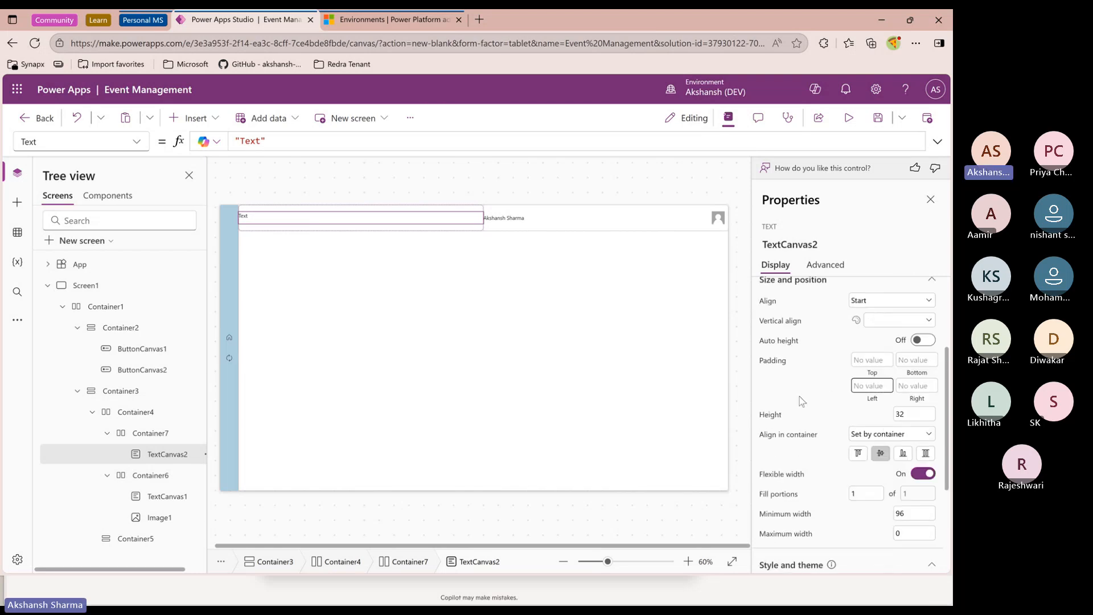
pyautogui.write('20')
pyautogui.press('Return')
# Change the title text control's text to Event Management
pyautogui.scroll(3, 807, 418)
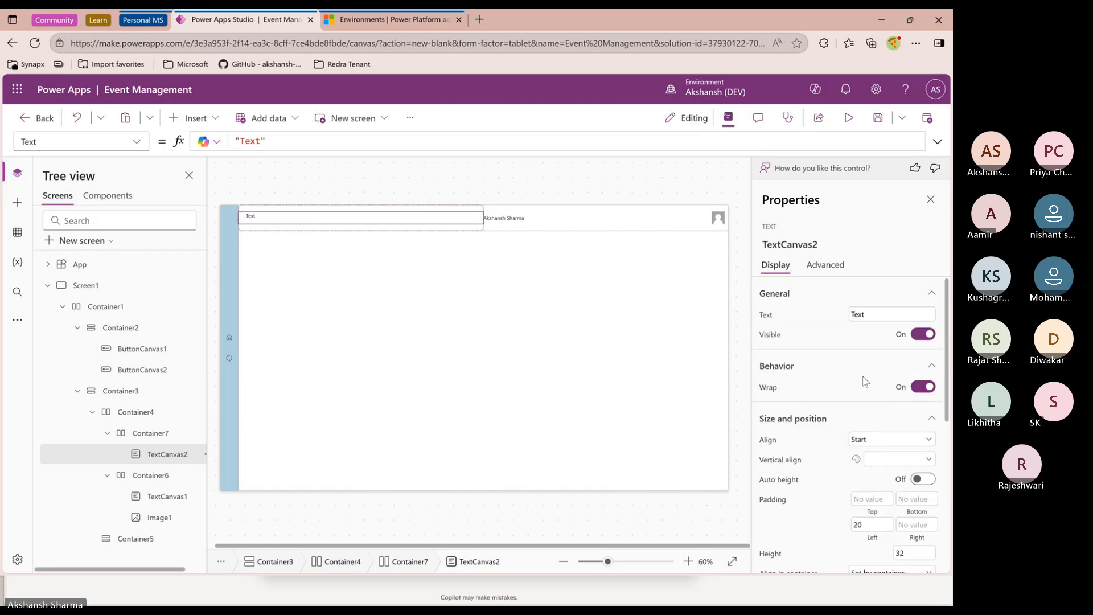
pyautogui.click(853, 314)
pyautogui.write('Ev')
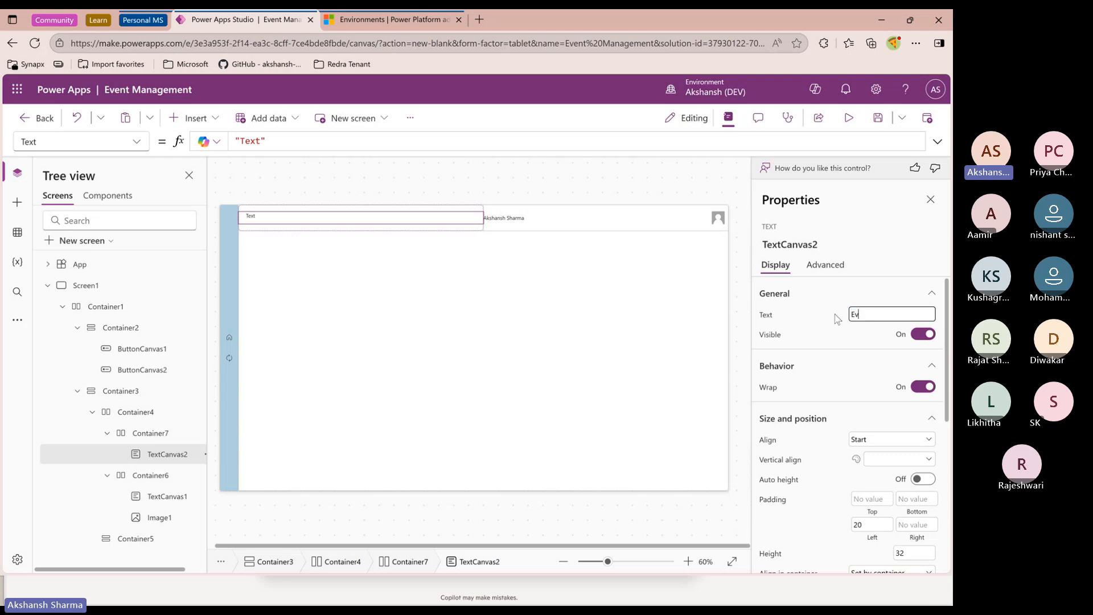
pyautogui.write('ent management')
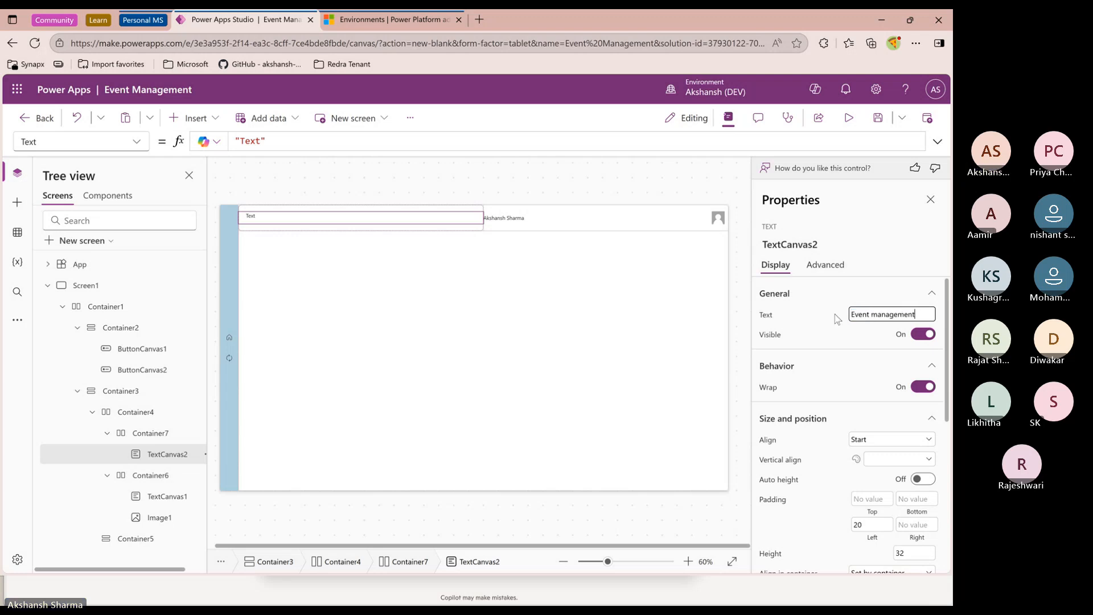
pyautogui.press('Left')
pyautogui.press('Left')
pyautogui.press('Left')
pyautogui.press('Left')
pyautogui.press('Left')
pyautogui.press('Left')
pyautogui.press('Left')
pyautogui.press('Left')
pyautogui.press('Left')
pyautogui.press('BackSpace')
pyautogui.write('M')
pyautogui.click(835, 314)
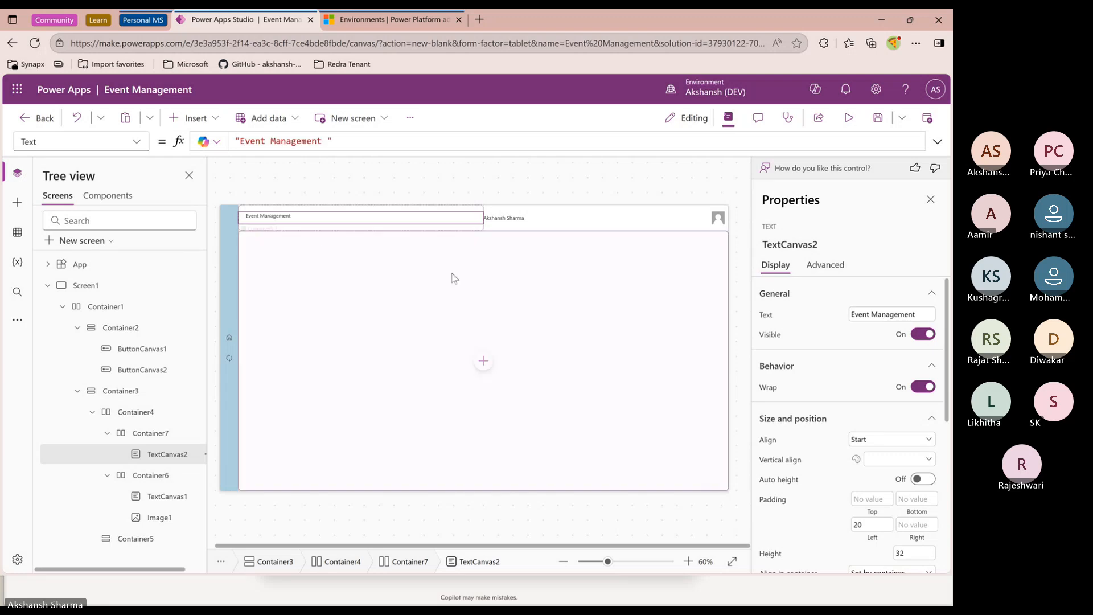
# Set the title text's vertical alignment to Middle and font size to 20, then preview the app
pyautogui.scroll(-2, 863, 400)
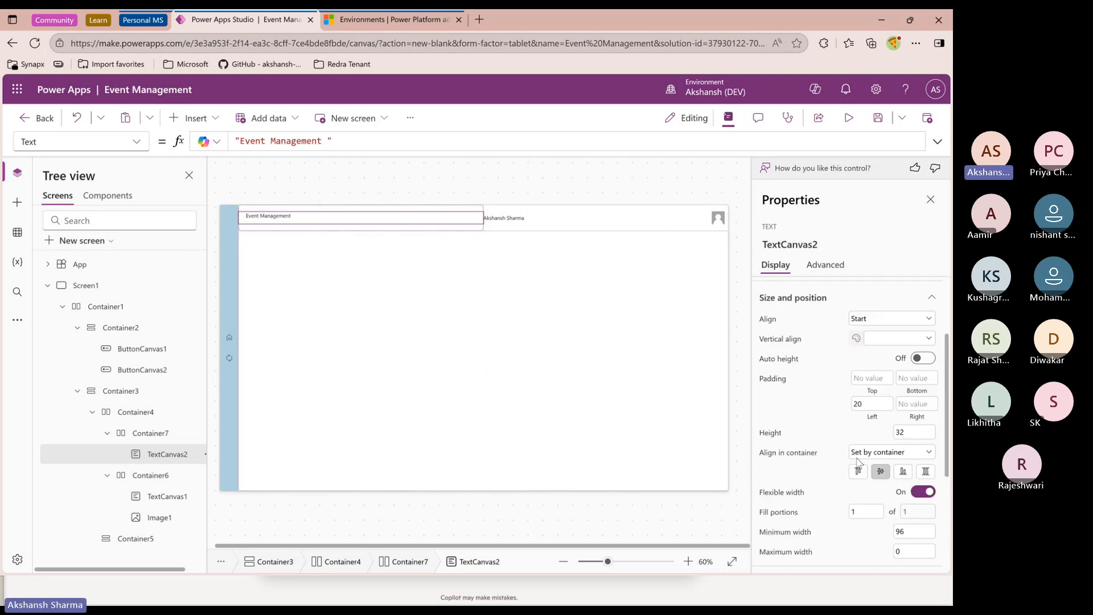
pyautogui.click(888, 335)
pyautogui.click(876, 370)
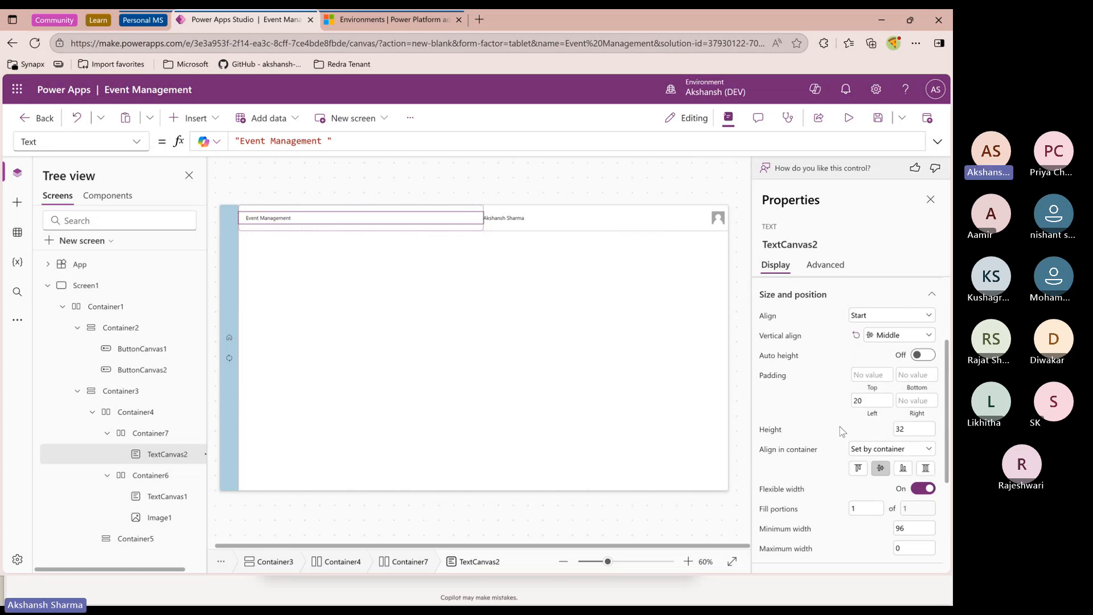
pyautogui.scroll(-3, 842, 431)
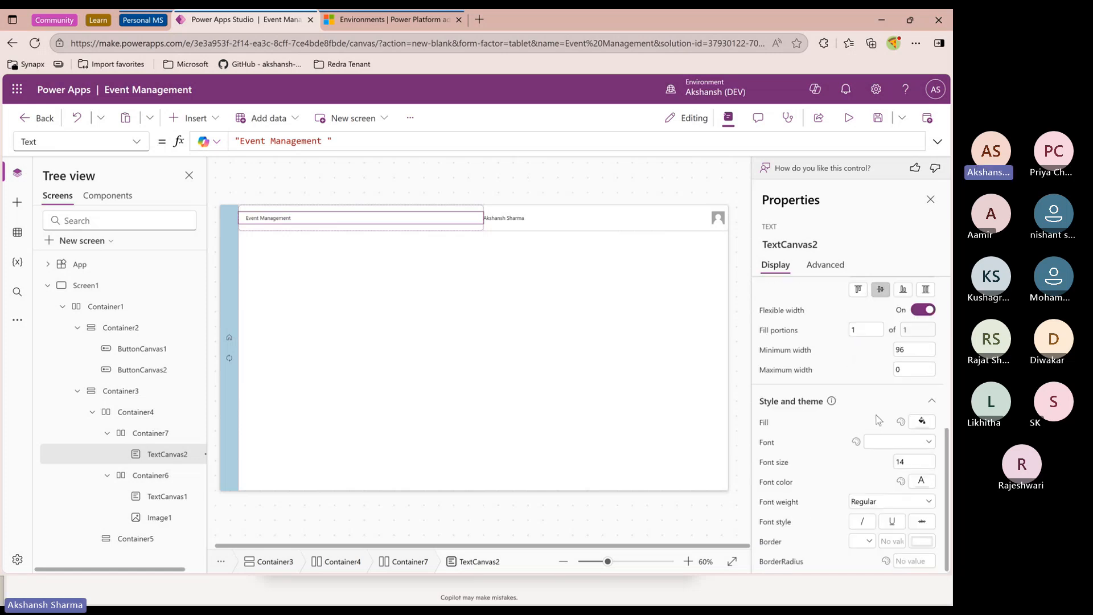
pyautogui.click(911, 463)
pyautogui.write('20')
pyautogui.click(849, 118)
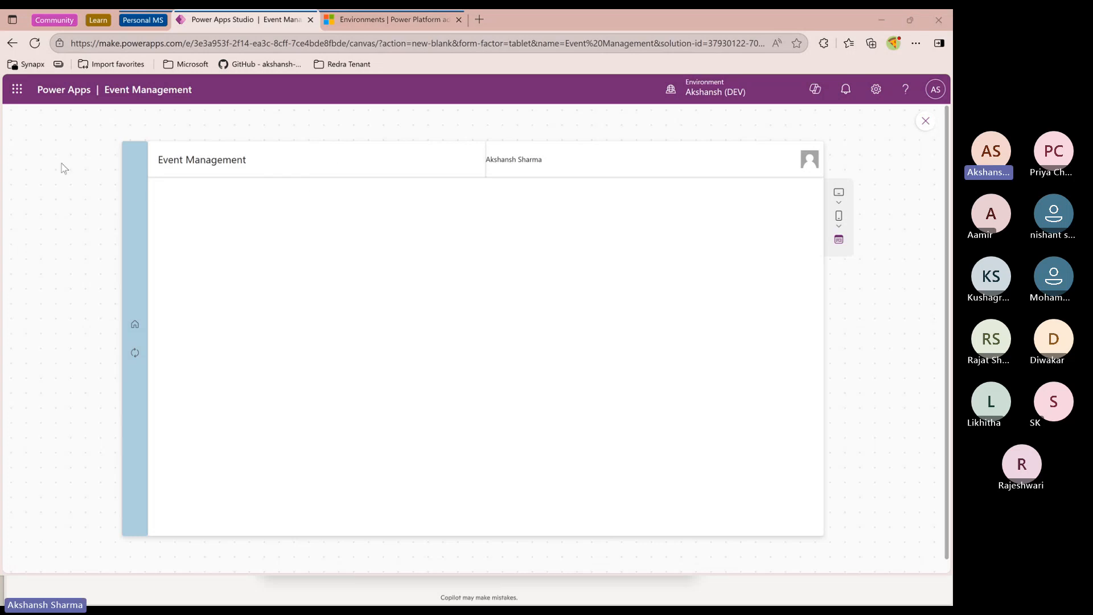
pyautogui.click(926, 121)
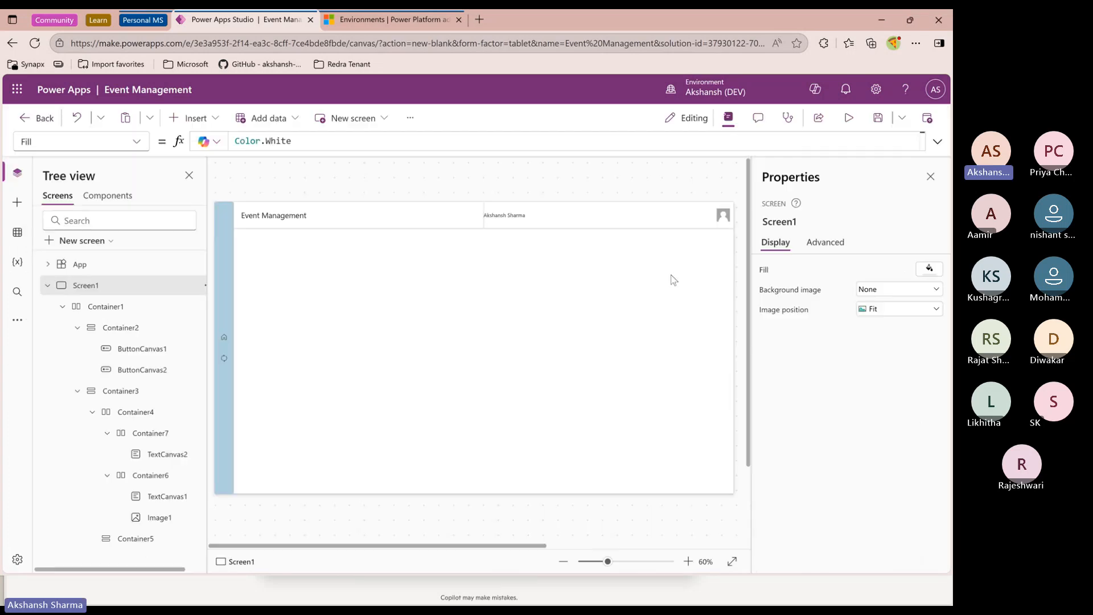
# Set the user name text control's left padding to 450 and preview the app
pyautogui.click(520, 222)
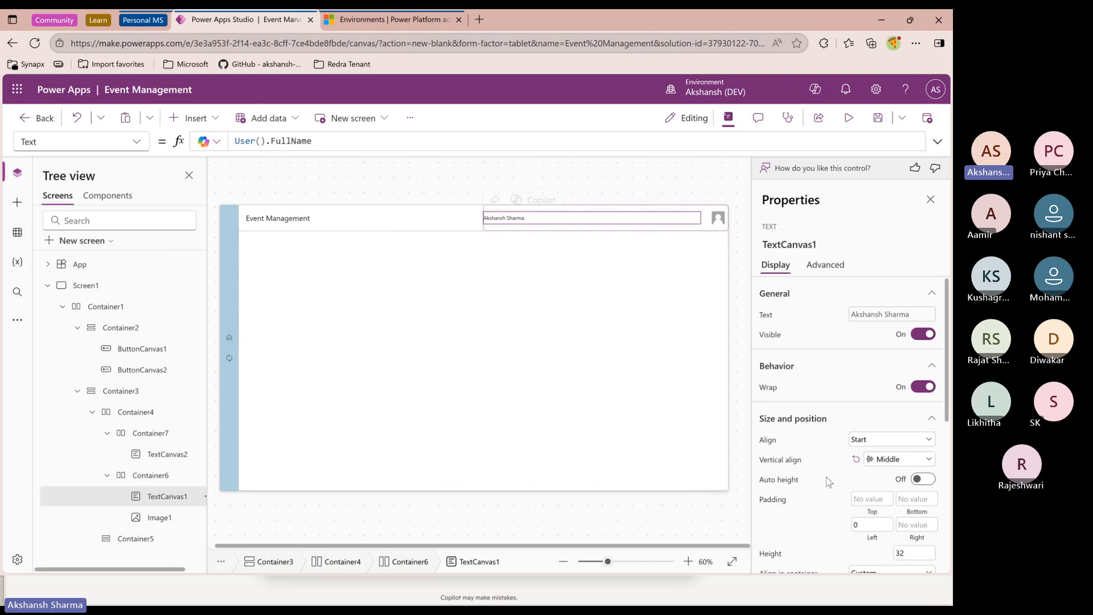
pyautogui.scroll(-5, 853, 410)
pyautogui.scroll(2, 863, 422)
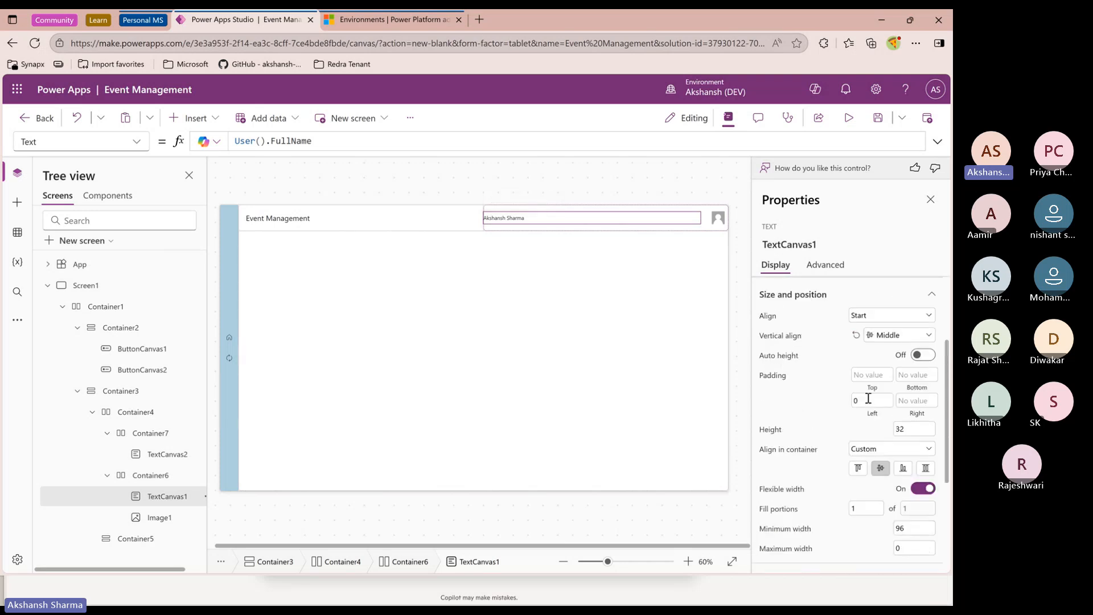
pyautogui.click(868, 399)
pyautogui.write('500')
pyautogui.click(805, 429)
pyautogui.click(863, 400)
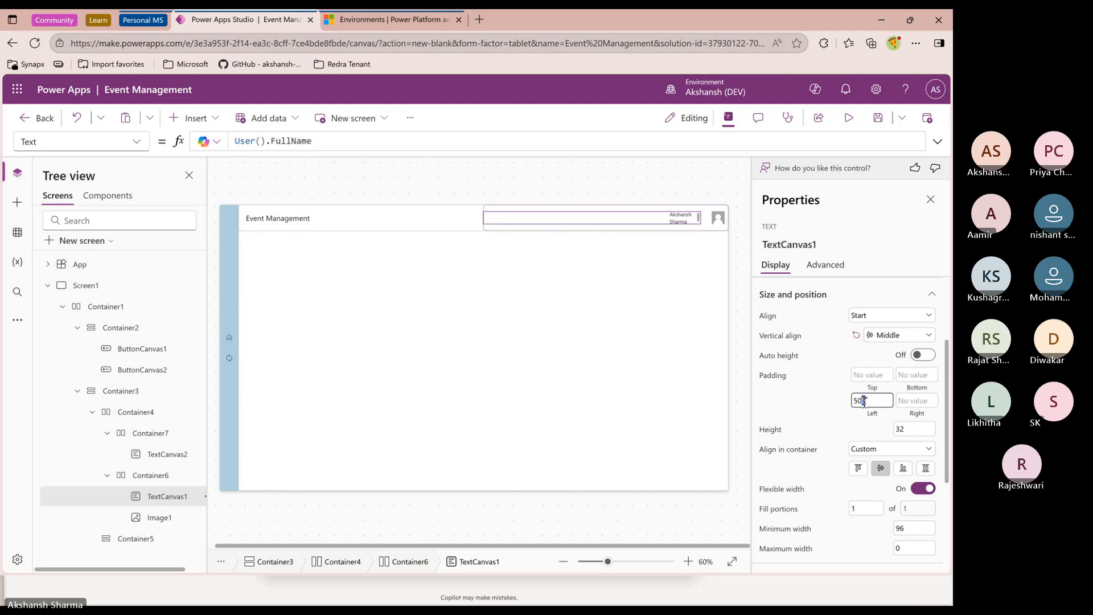
pyautogui.moveTo(859, 402); pyautogui.dragTo(854, 403)
pyautogui.write('450')
pyautogui.click(823, 432)
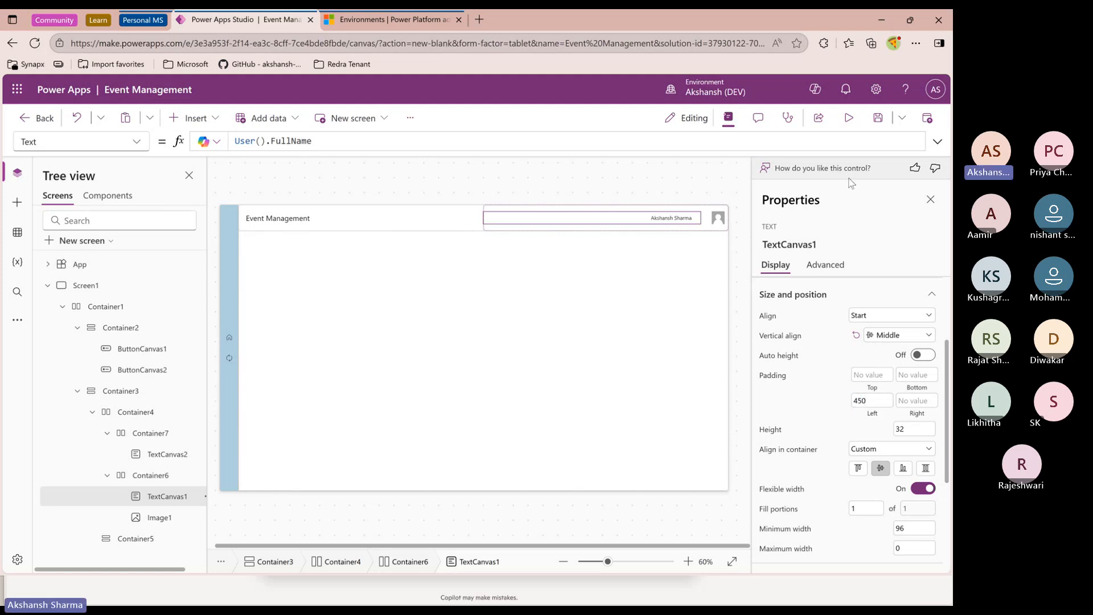
pyautogui.click(848, 118)
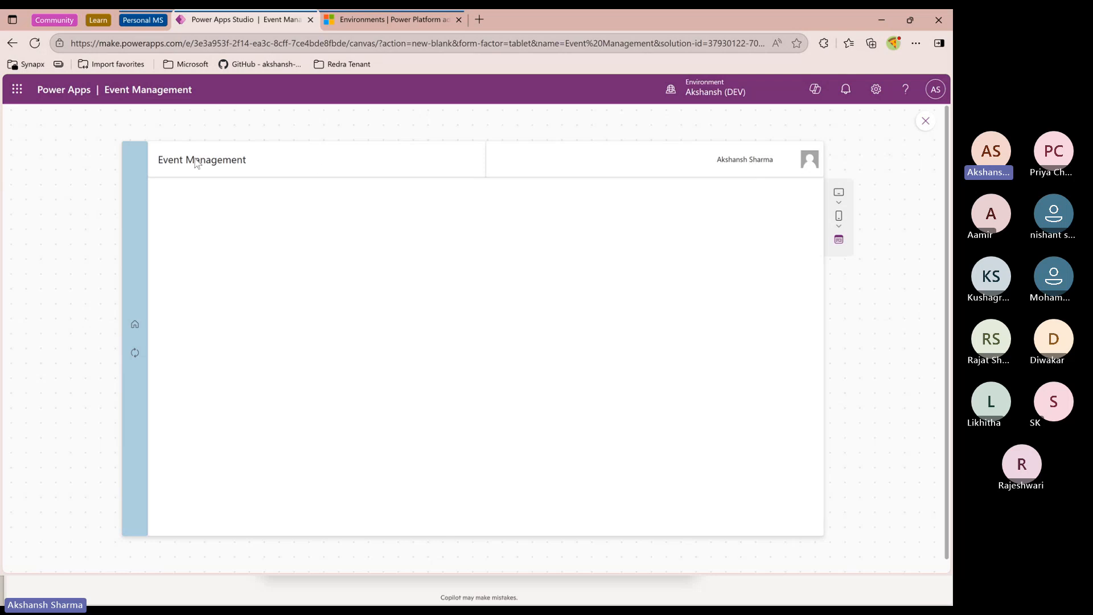
pyautogui.click(925, 120)
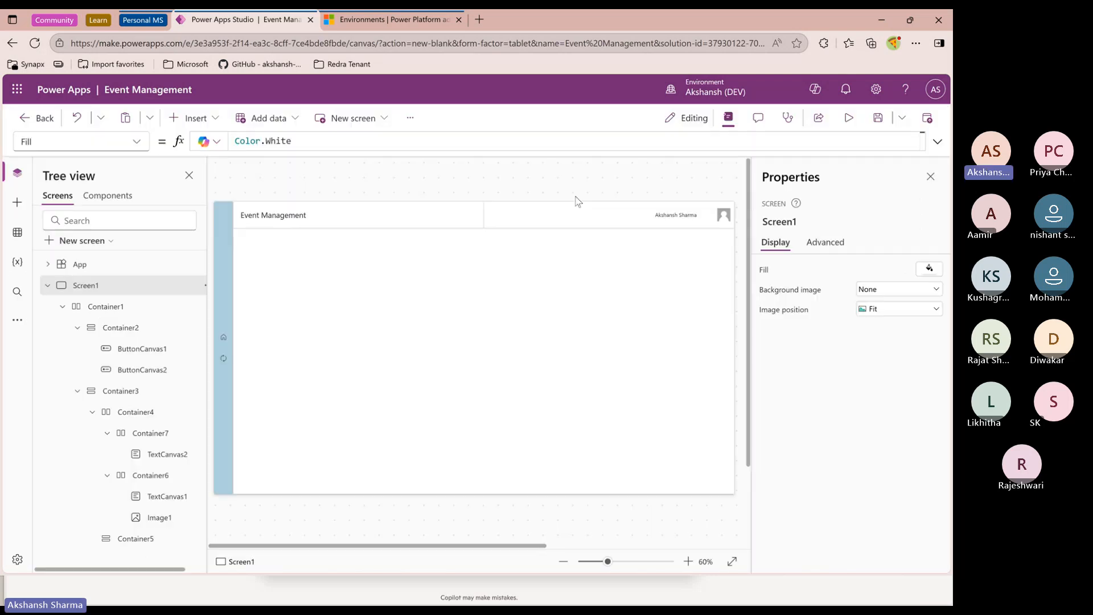
# Set the title container's drop shadow to None
pyautogui.click(439, 227)
pyautogui.click(470, 230)
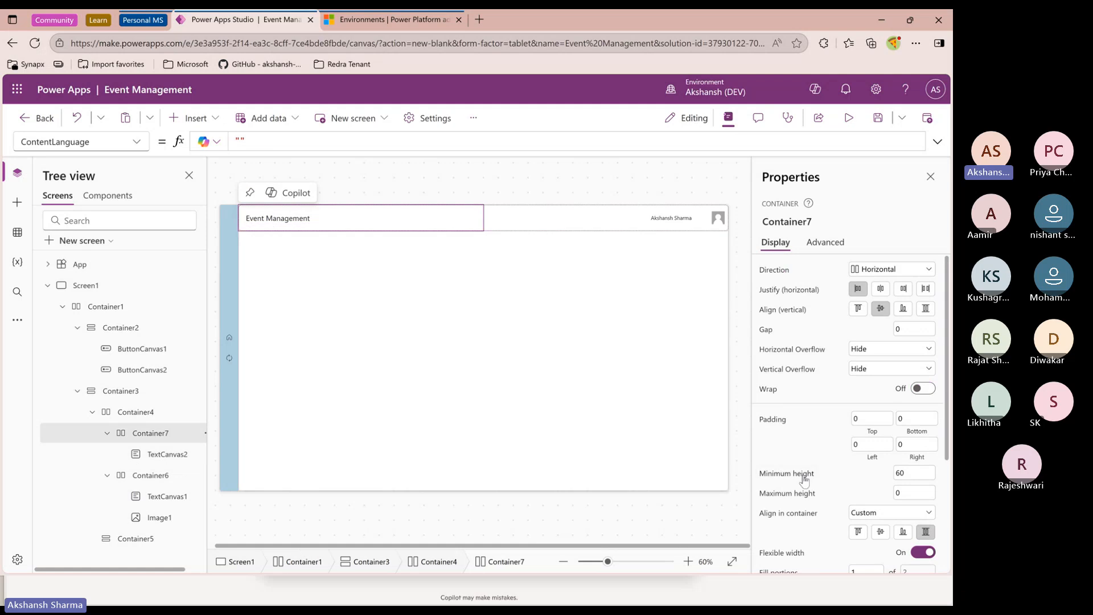
pyautogui.scroll(-3, 804, 480)
pyautogui.click(863, 532)
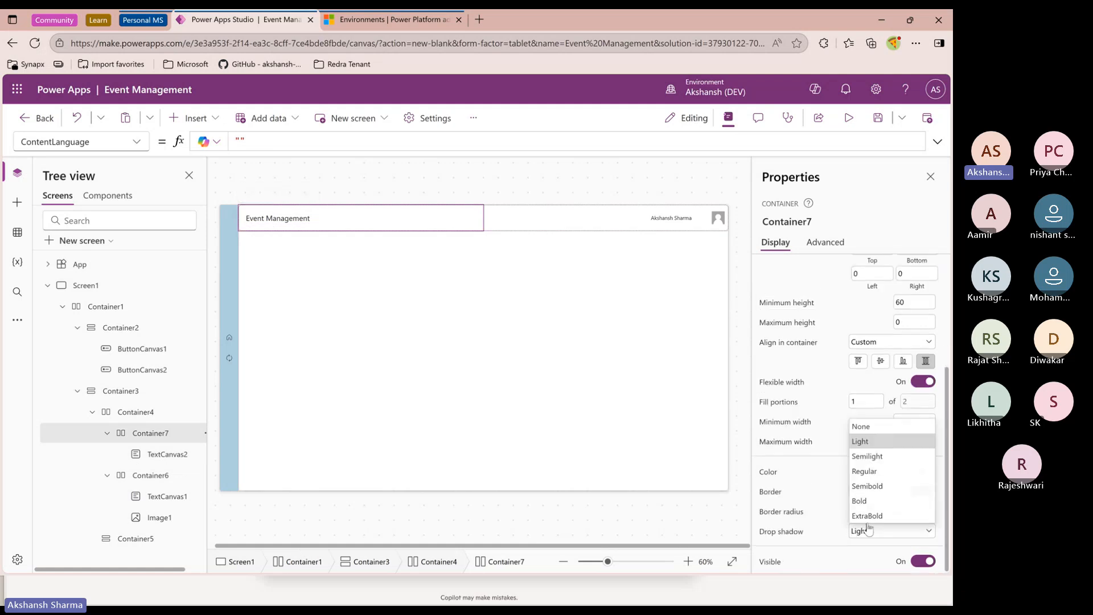
pyautogui.click(868, 433)
# Set the user name container's drop shadow to None and preview the app
pyautogui.click(510, 231)
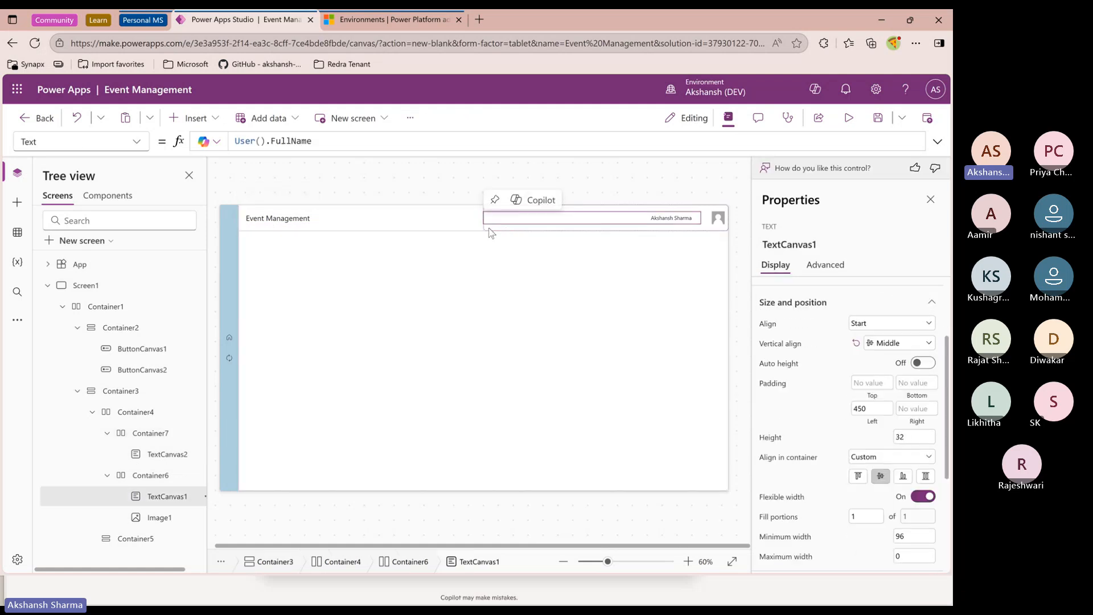
pyautogui.click(487, 233)
pyautogui.click(488, 229)
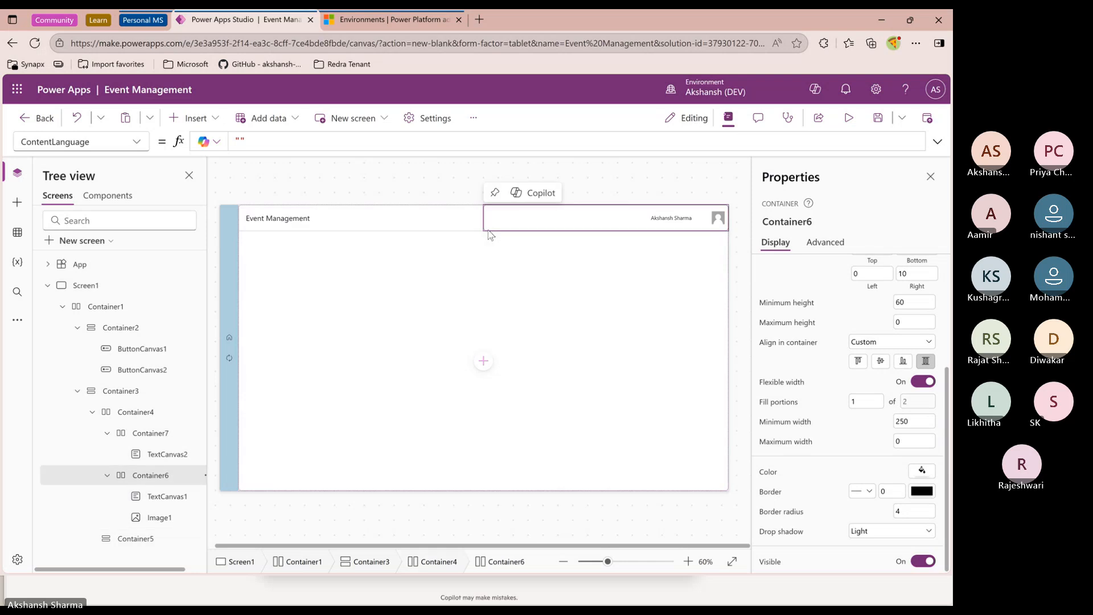
pyautogui.click(860, 531)
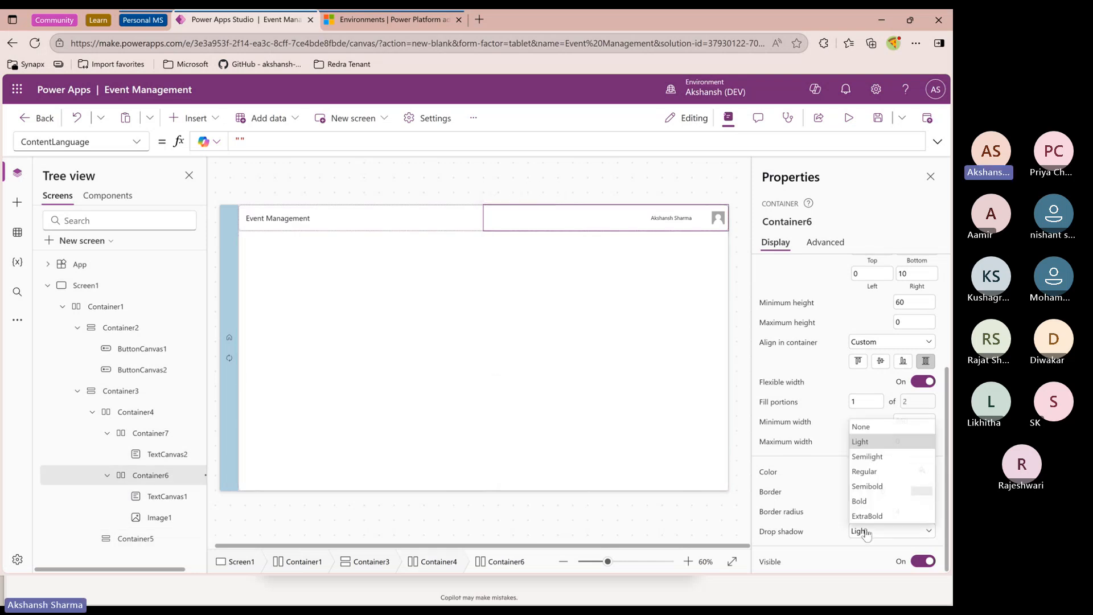
pyautogui.click(853, 429)
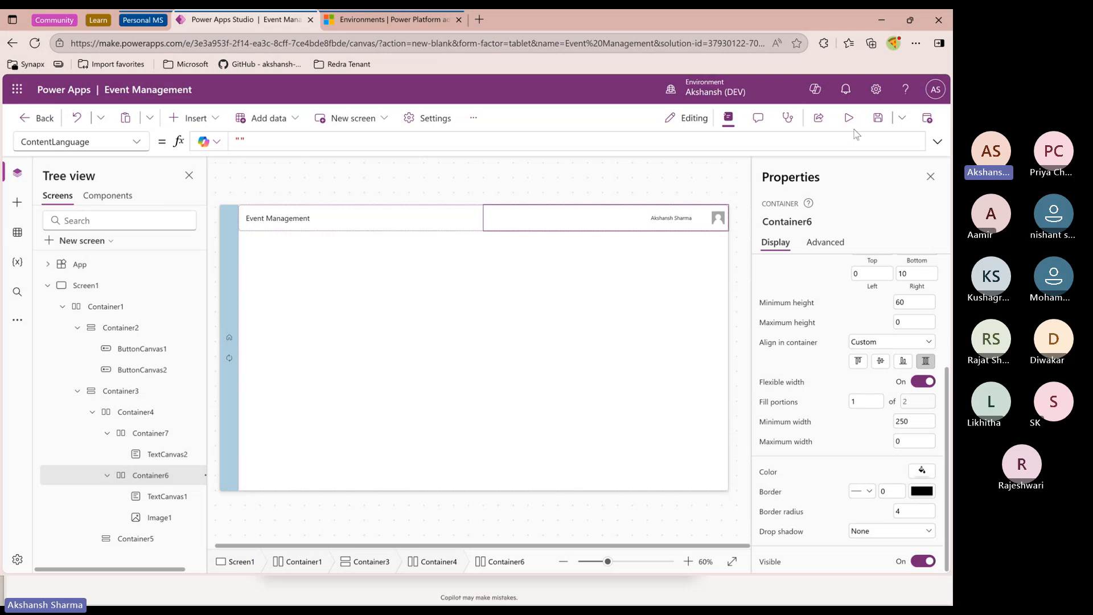
pyautogui.click(849, 119)
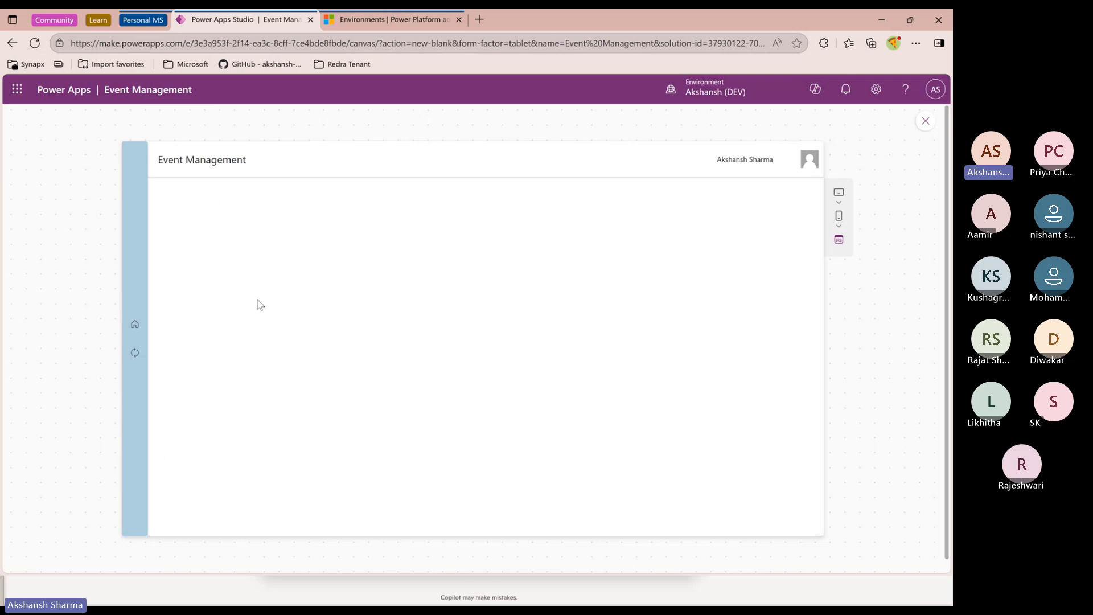
pyautogui.click(925, 123)
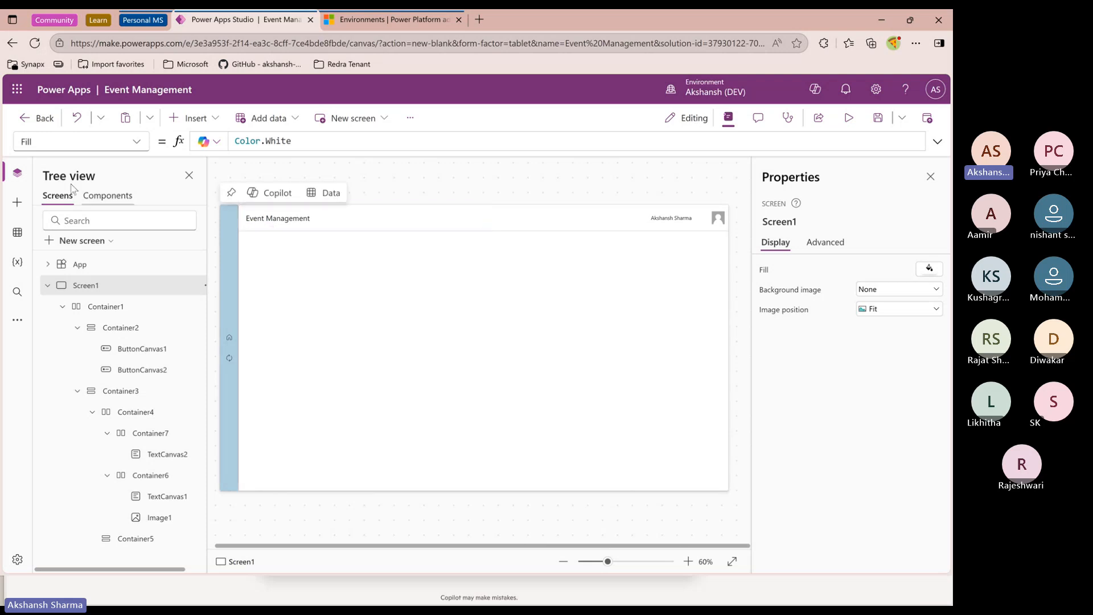
# Review the screen's container hierarchy in the tree view
pyautogui.click(47, 285)
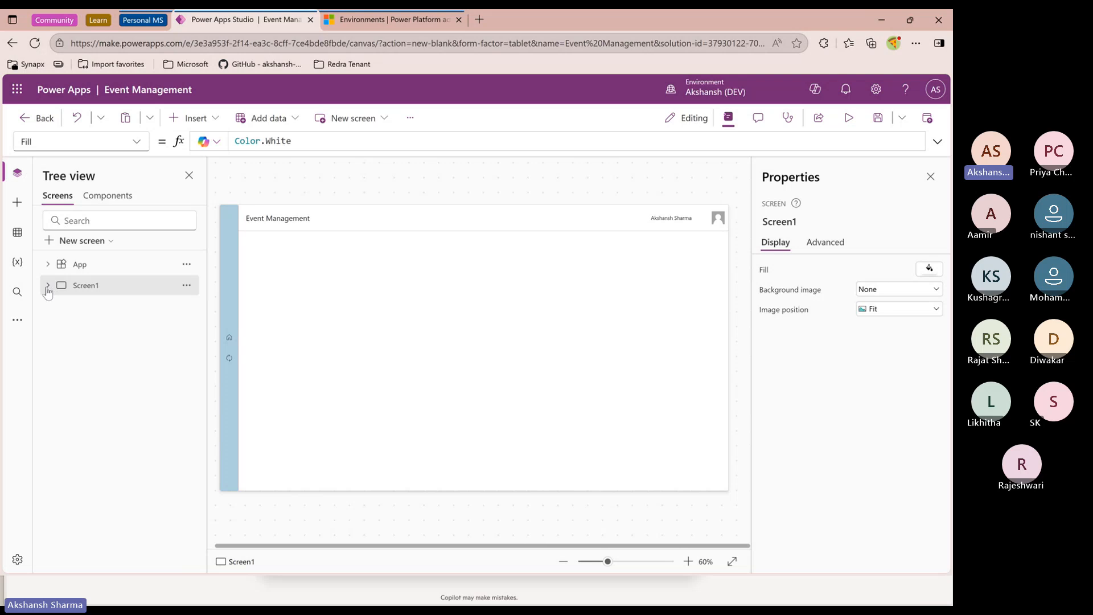
pyautogui.click(47, 285)
pyautogui.click(63, 307)
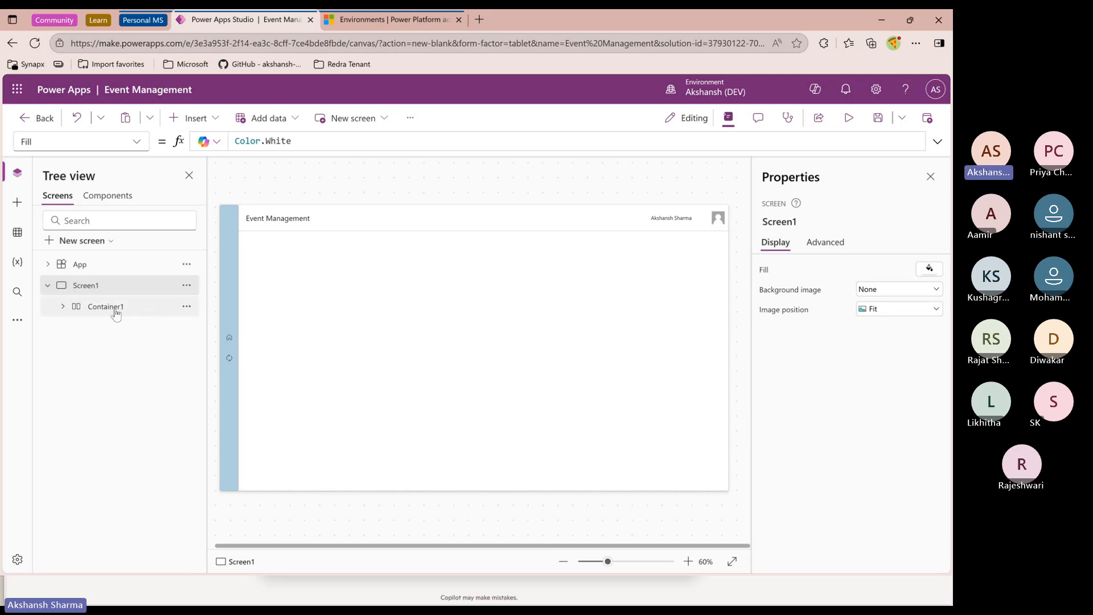
pyautogui.click(63, 307)
pyautogui.click(77, 327)
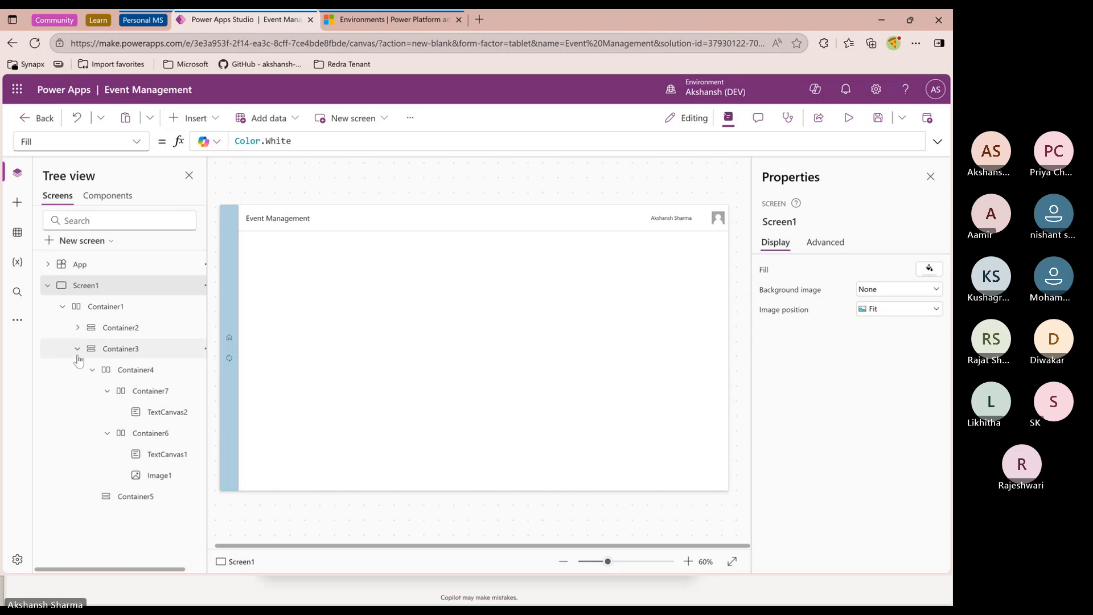
pyautogui.click(78, 349)
pyautogui.click(78, 350)
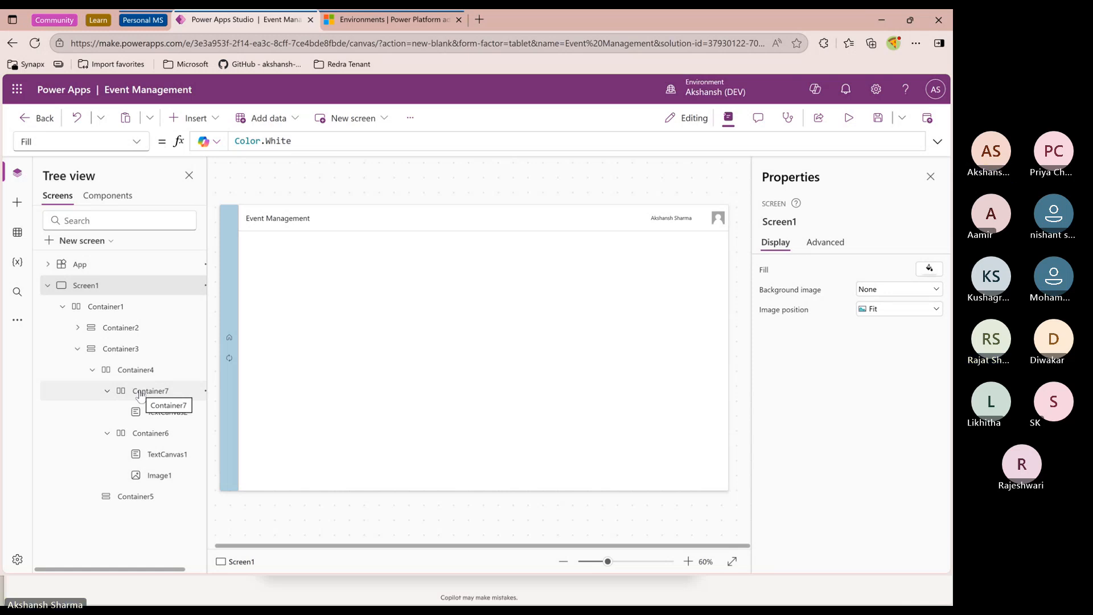
pyautogui.press('XF86AudioRaiseVolume')
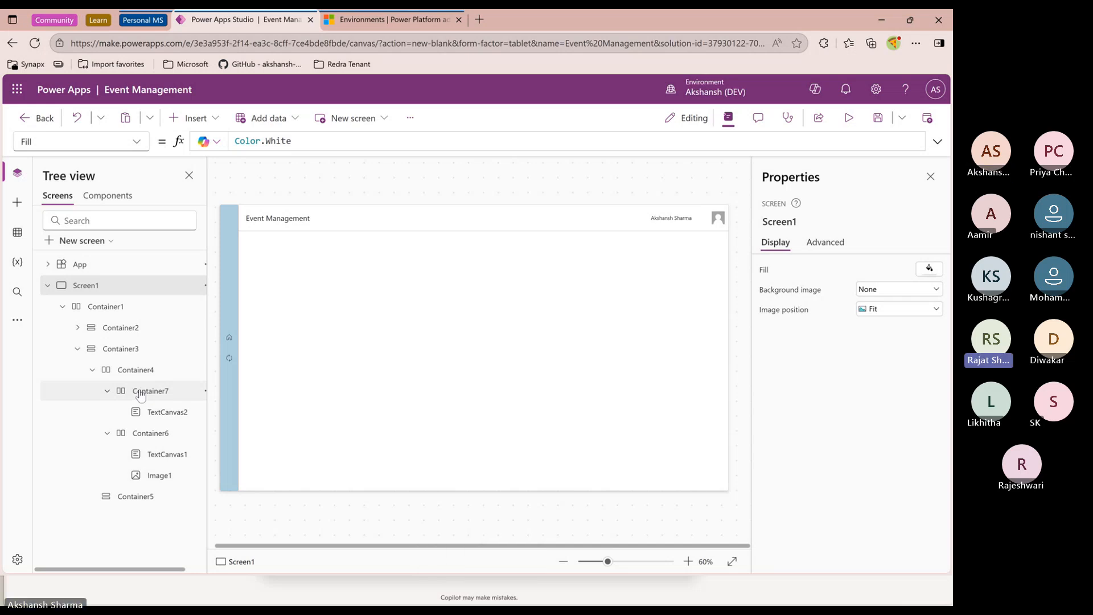
# Open make.powerapps.com in a new tab and open the Event Management App solution
pyautogui.click(17, 89)
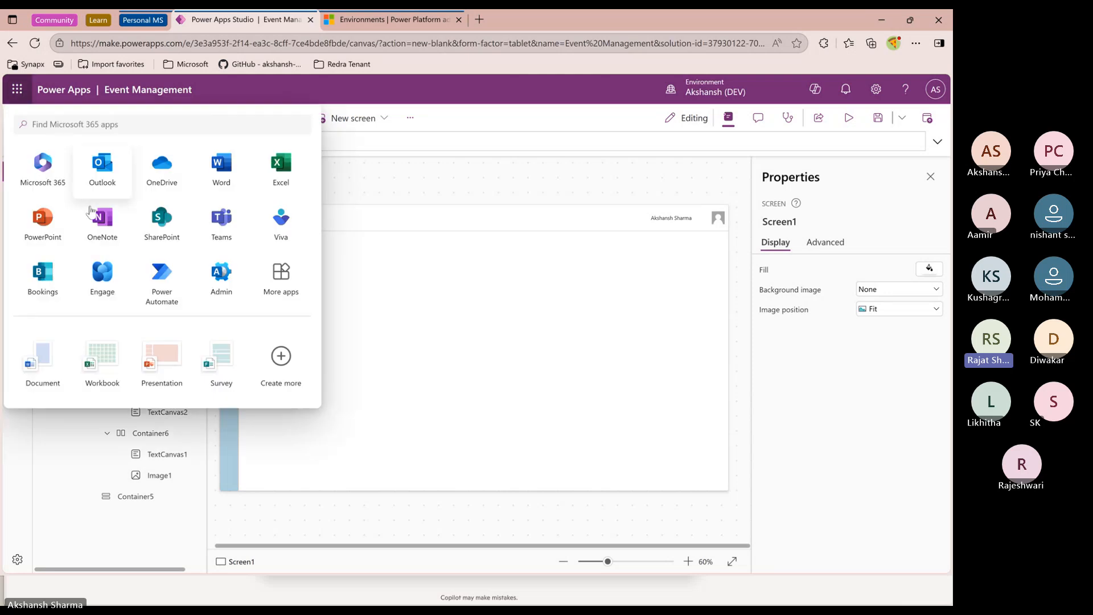
pyautogui.click(17, 88)
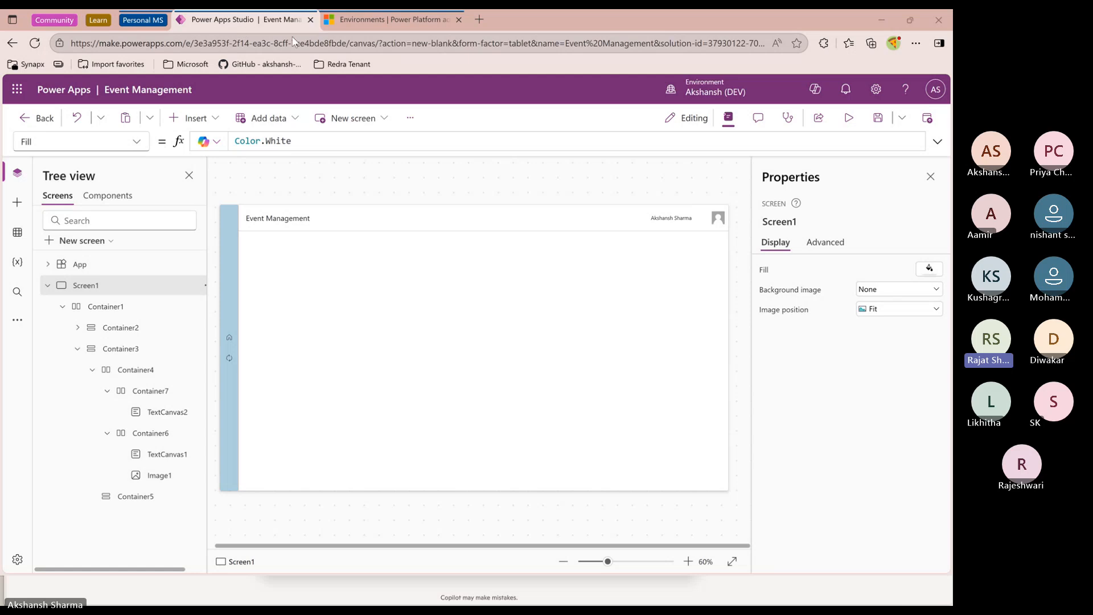
pyautogui.click(481, 22)
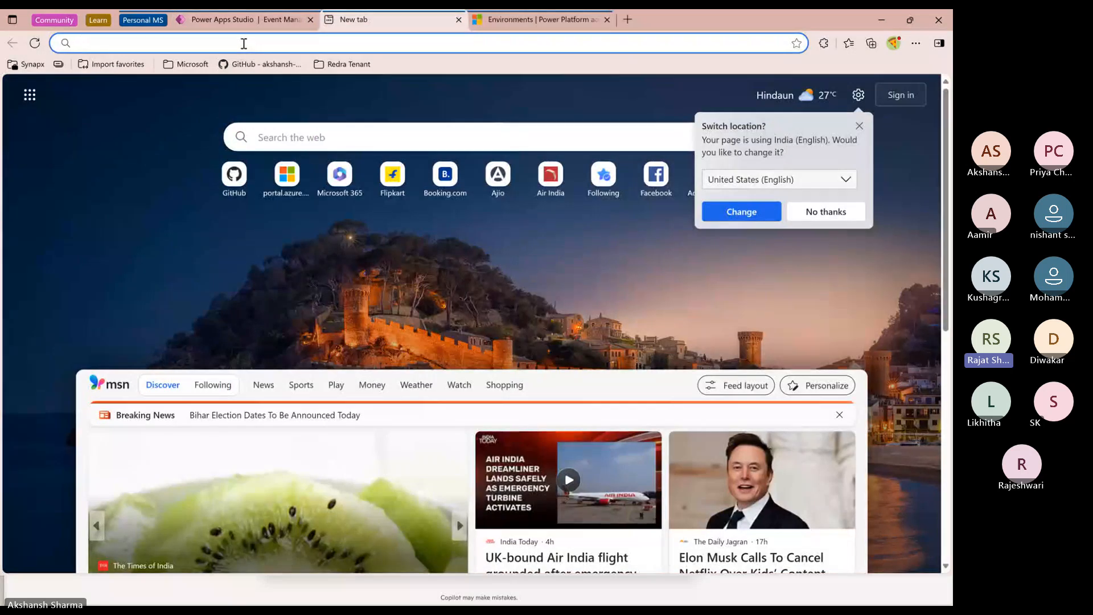
pyautogui.write('make')
pyautogui.press('Return')
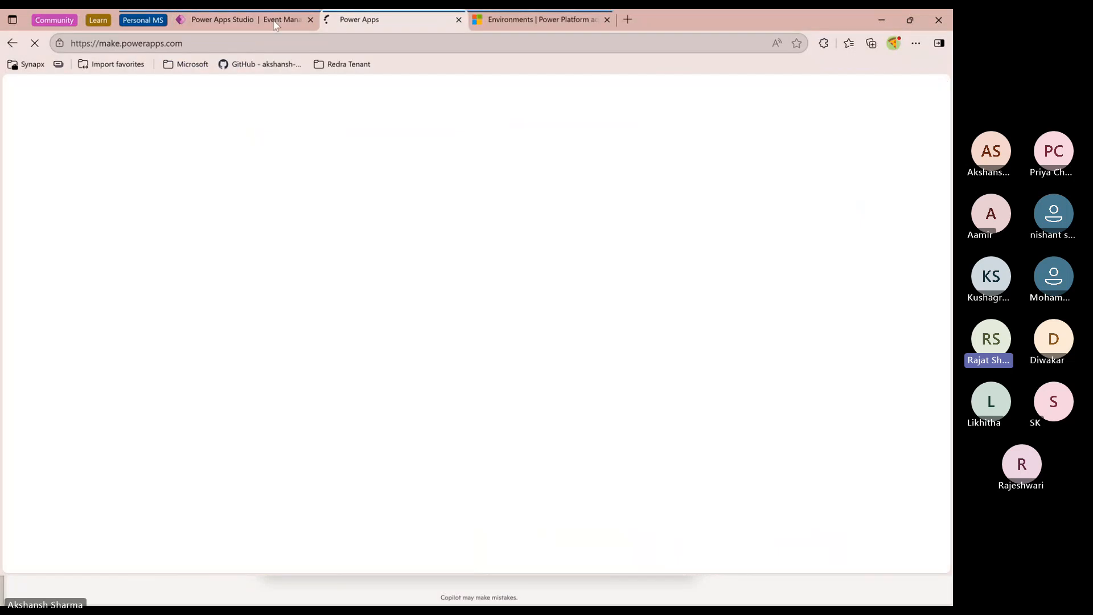
pyautogui.click(245, 20)
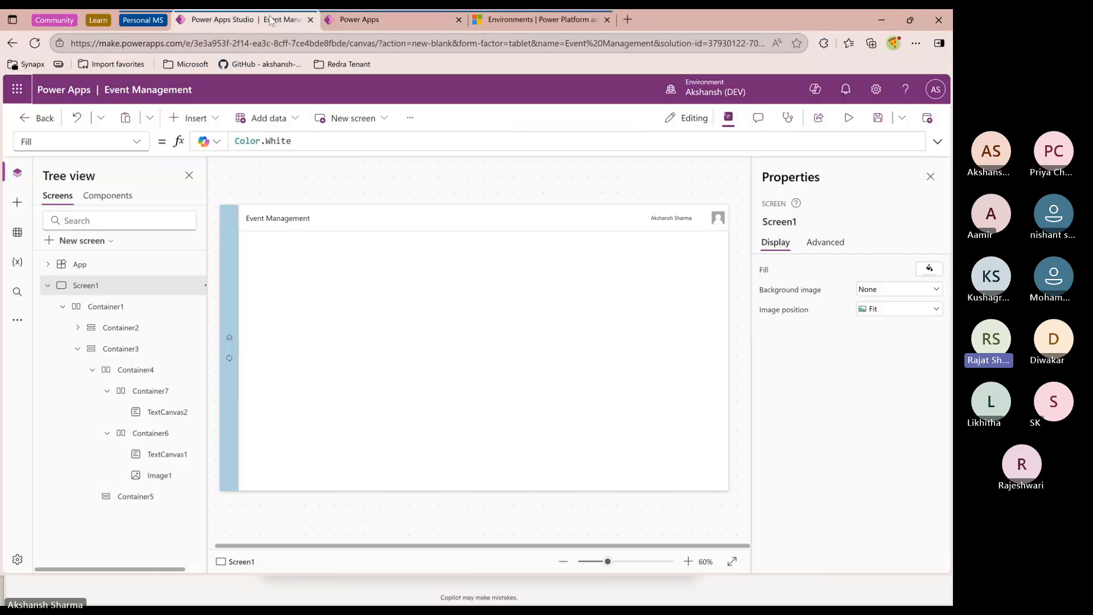
pyautogui.click(365, 23)
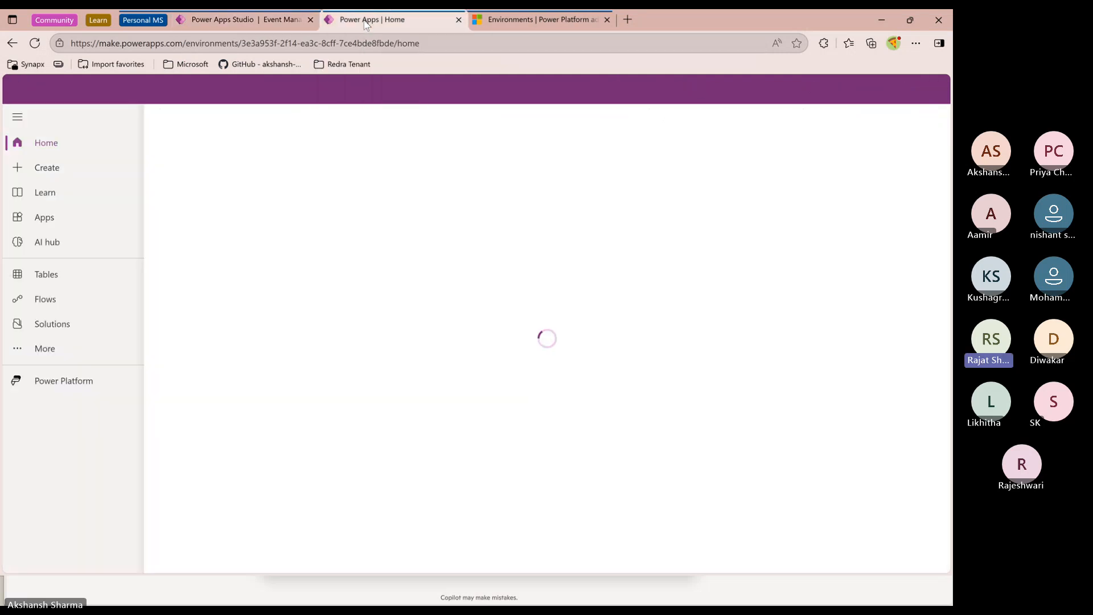
pyautogui.click(66, 322)
pyautogui.click(18, 118)
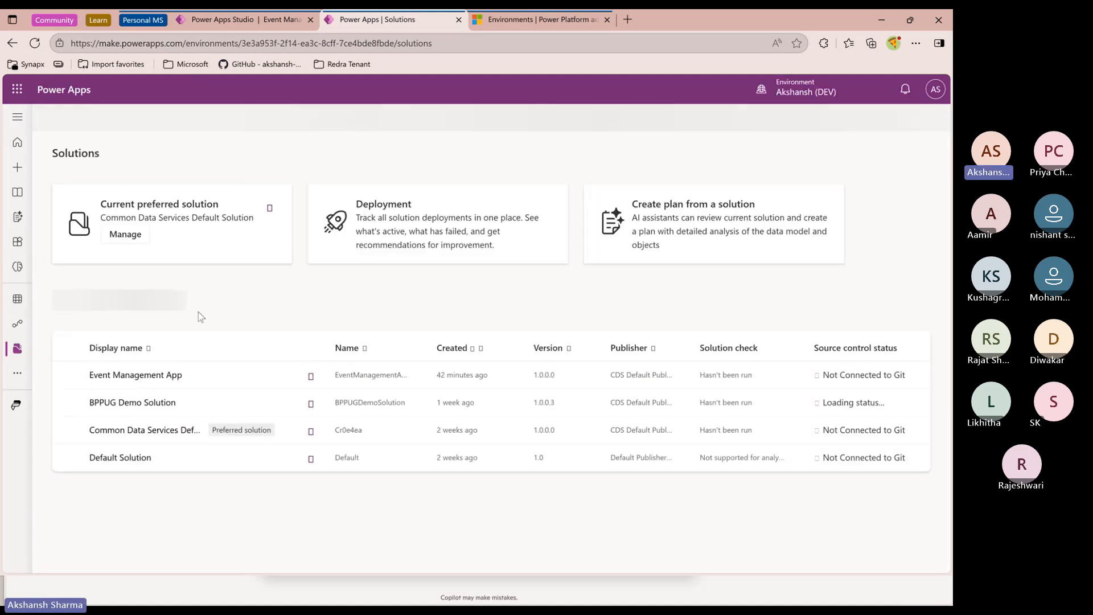
pyautogui.click(137, 375)
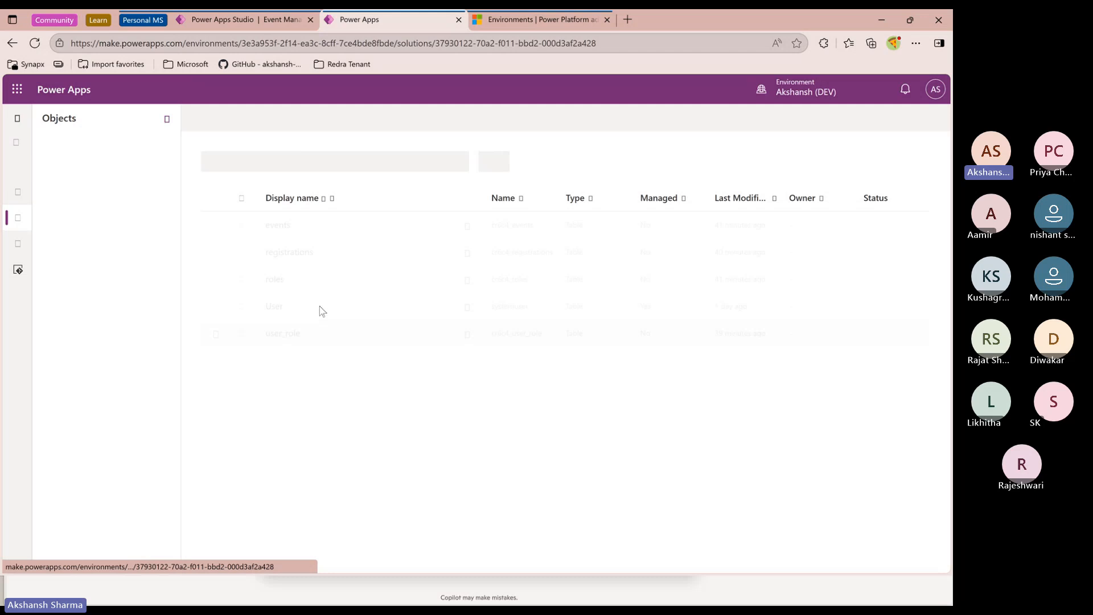
# Open the registrations table and reorder its grid columns to Event ID, Attendee ID, Registration Status
pyautogui.click(40, 295)
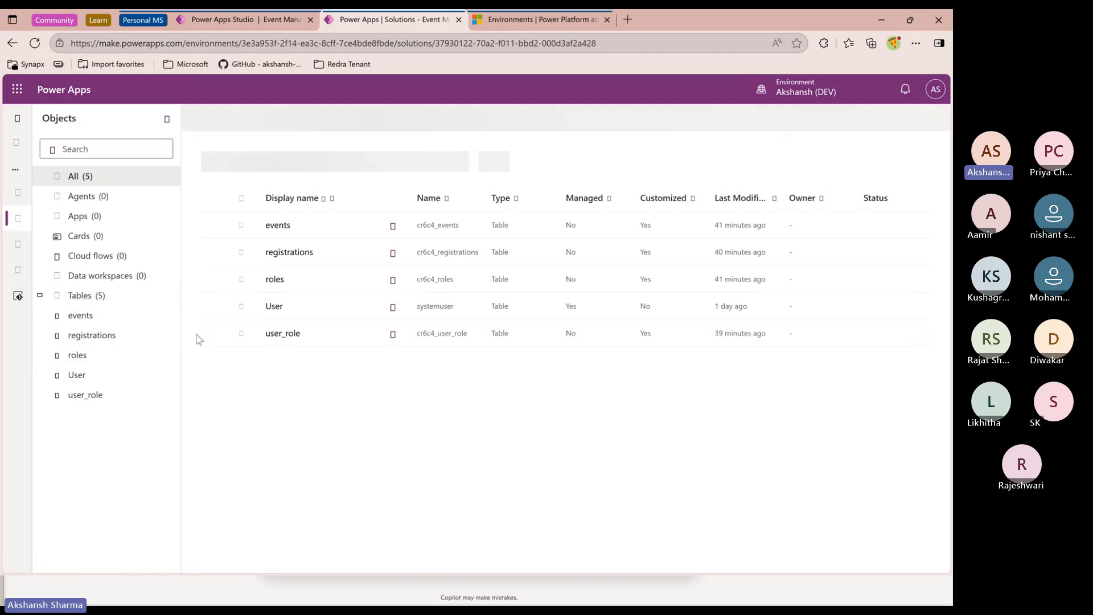
pyautogui.click(87, 339)
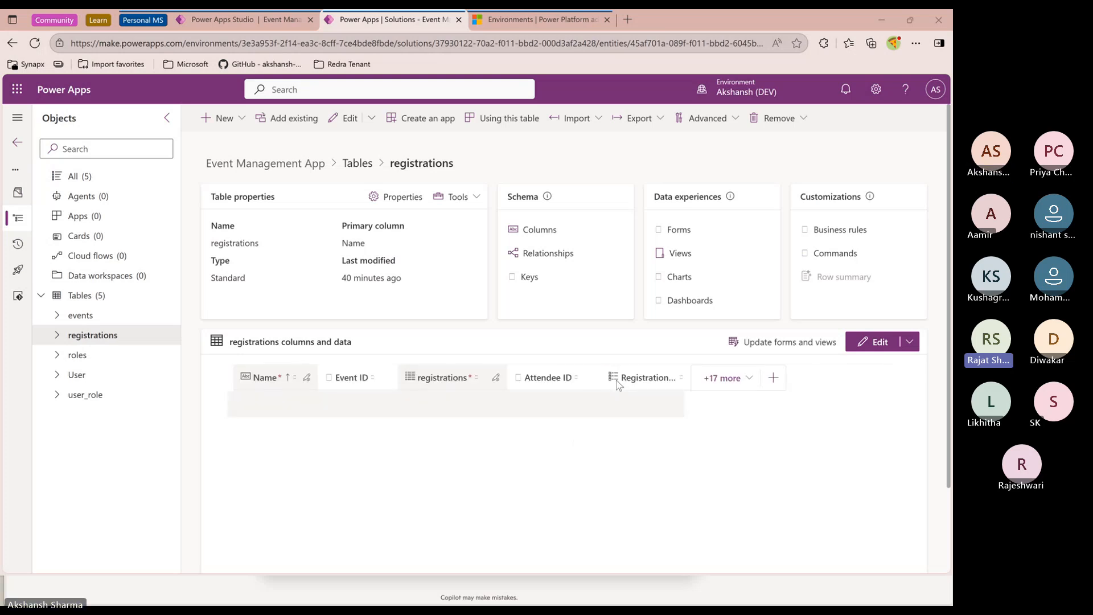
pyautogui.scroll(-1, 620, 385)
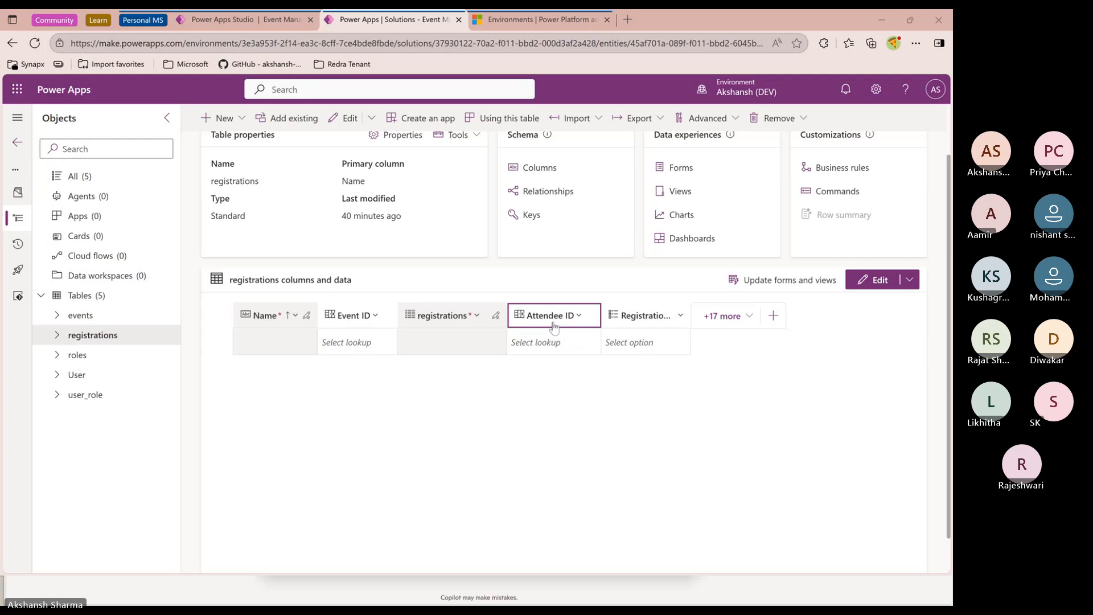
pyautogui.moveTo(552, 327); pyautogui.dragTo(489, 326)
pyautogui.moveTo(660, 326); pyautogui.dragTo(536, 322)
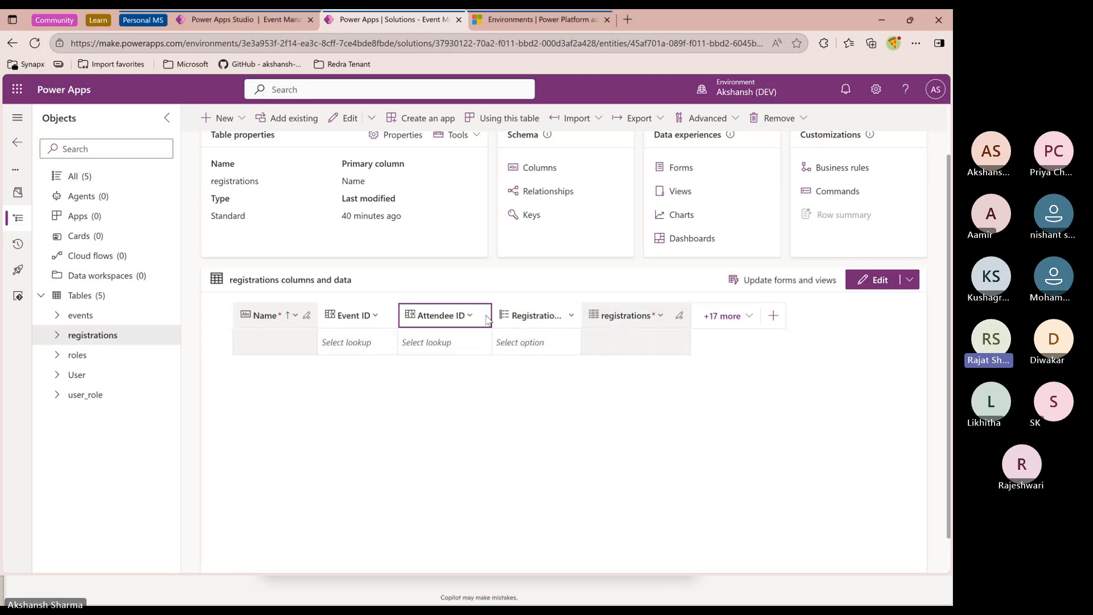
pyautogui.moveTo(492, 316); pyautogui.dragTo(508, 317)
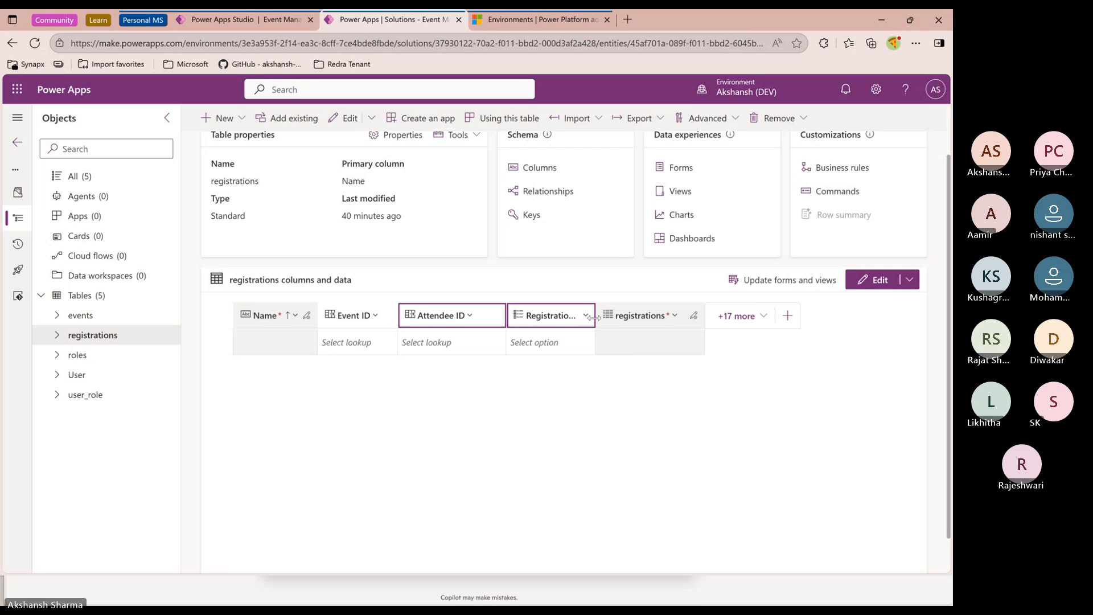
pyautogui.moveTo(595, 317); pyautogui.dragTo(630, 320)
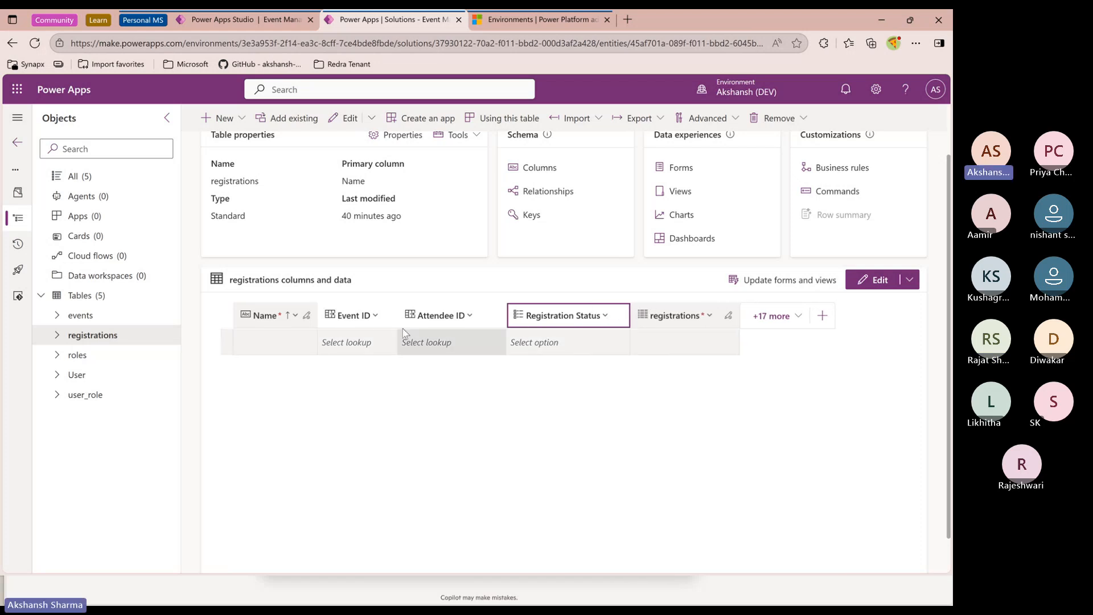
# Open the events table to view its columns and data
pyautogui.click(367, 320)
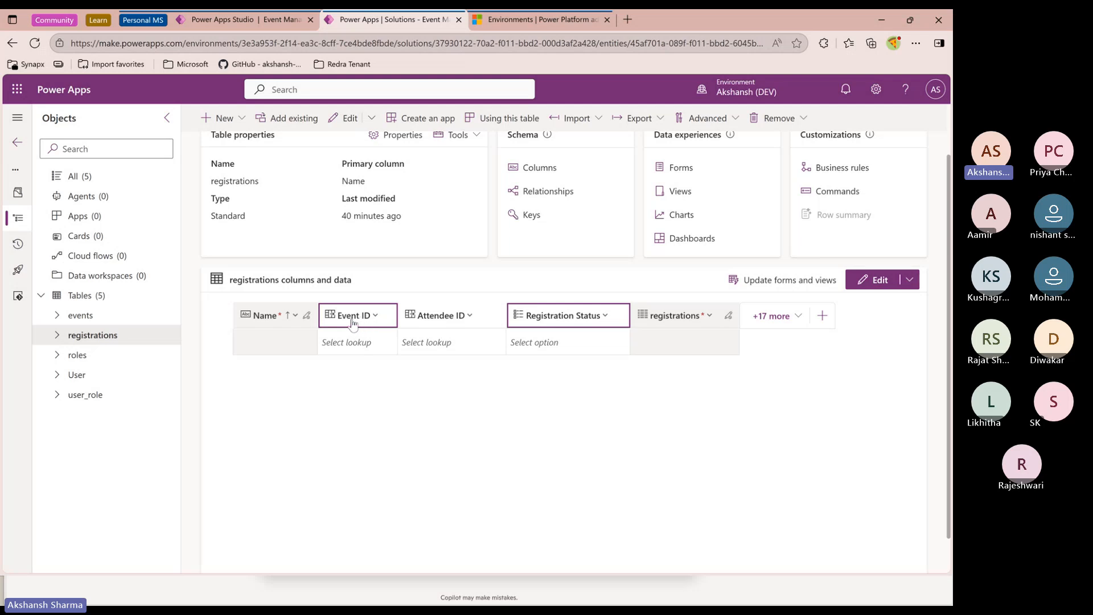
pyautogui.click(89, 320)
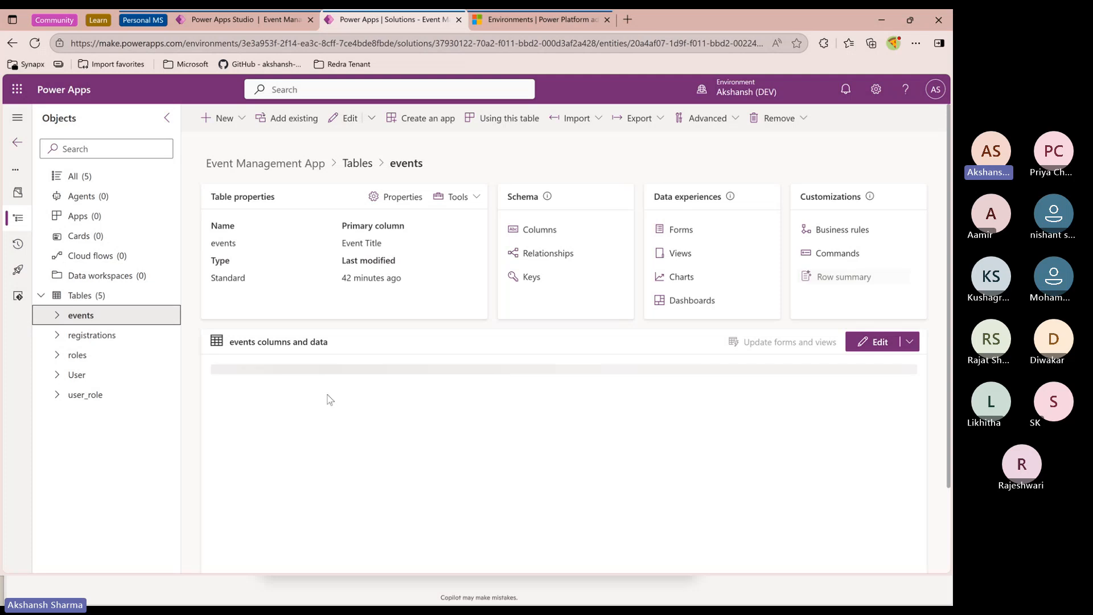
pyautogui.scroll(-1, 329, 393)
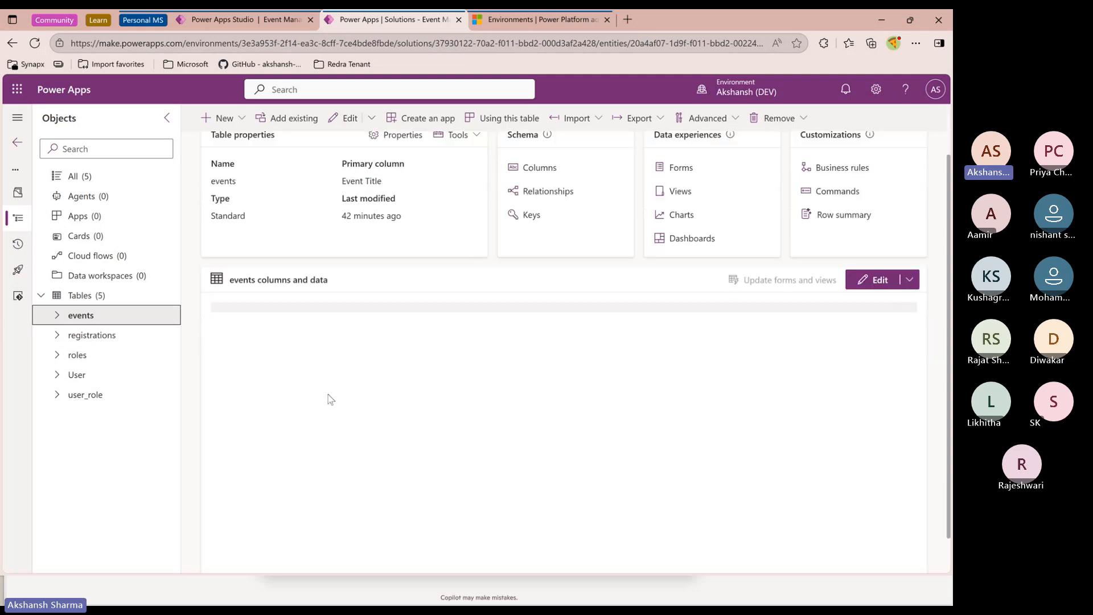
pyautogui.scroll(-1, 328, 399)
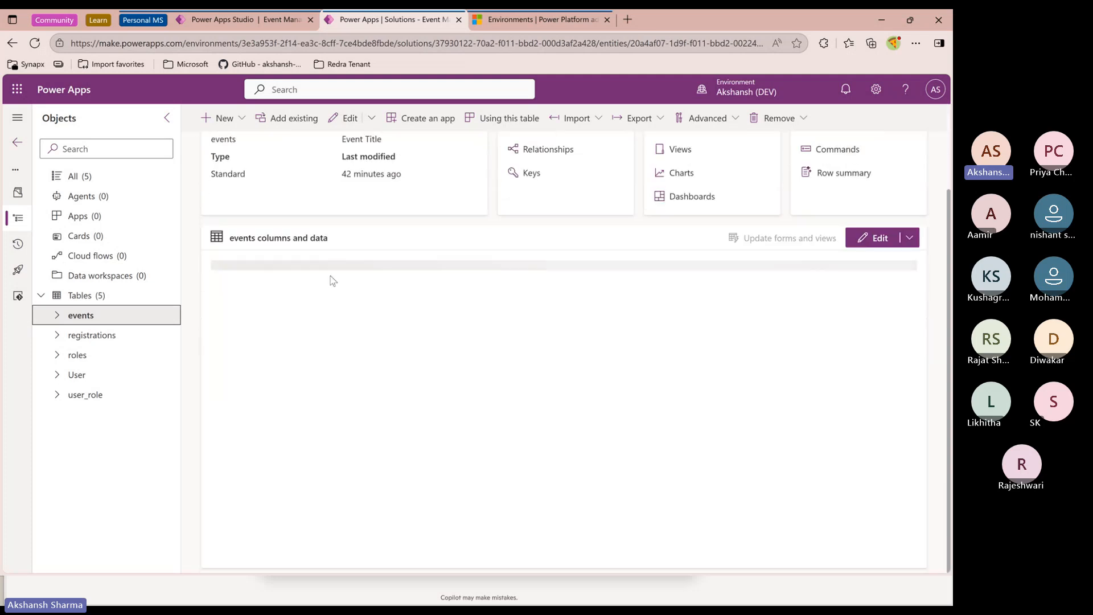
pyautogui.scroll(1, 331, 268)
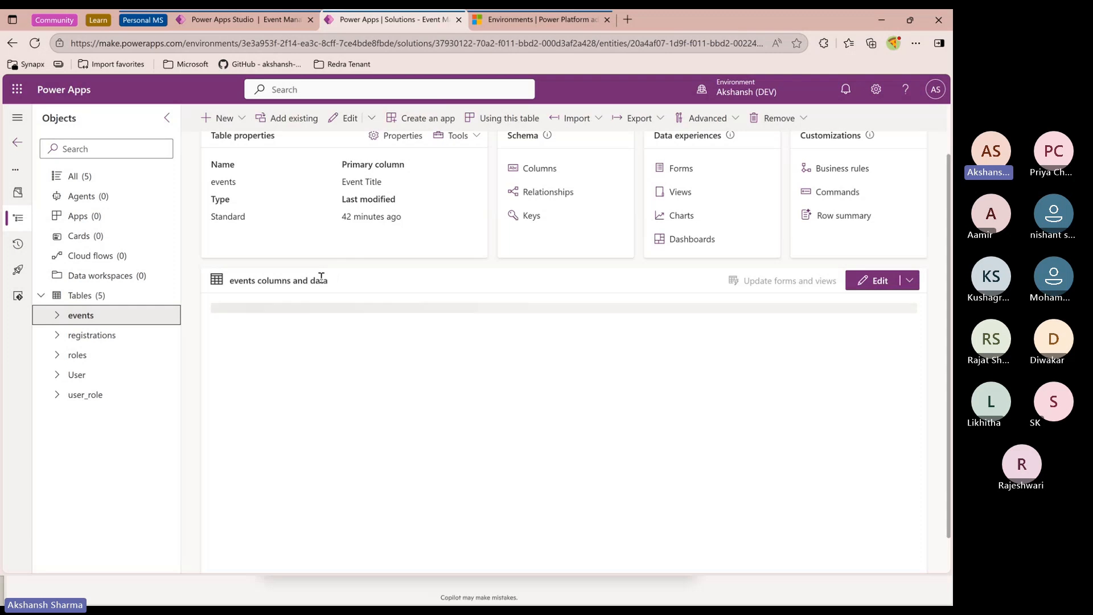
# Open the registrations table and add a record whose Event ID is Bootcamp for power apps, widening the Event ID column
pyautogui.click(145, 340)
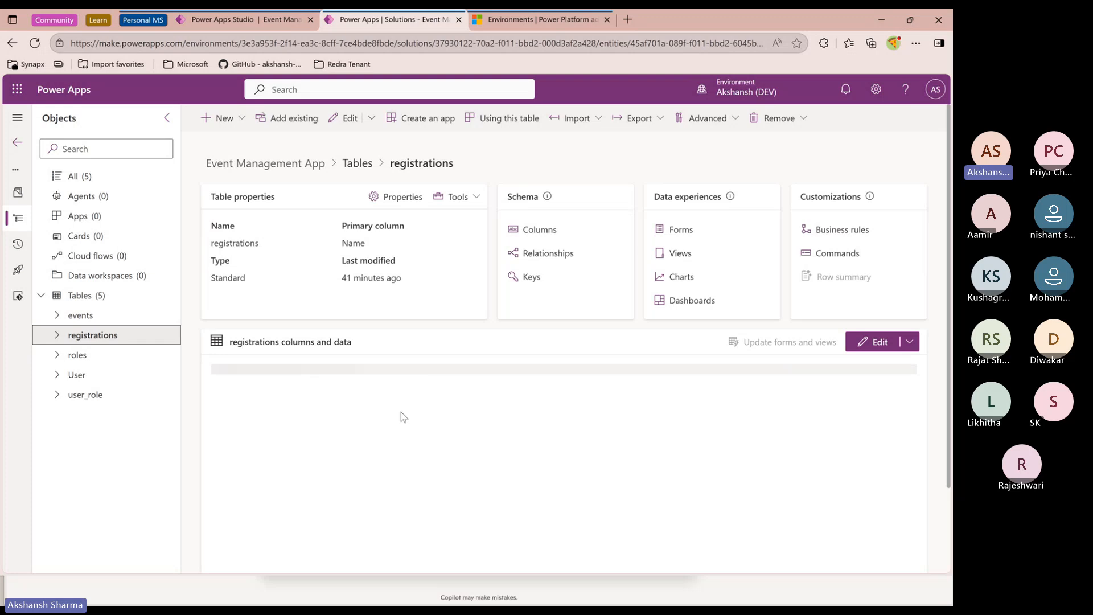
pyautogui.scroll(-2, 431, 405)
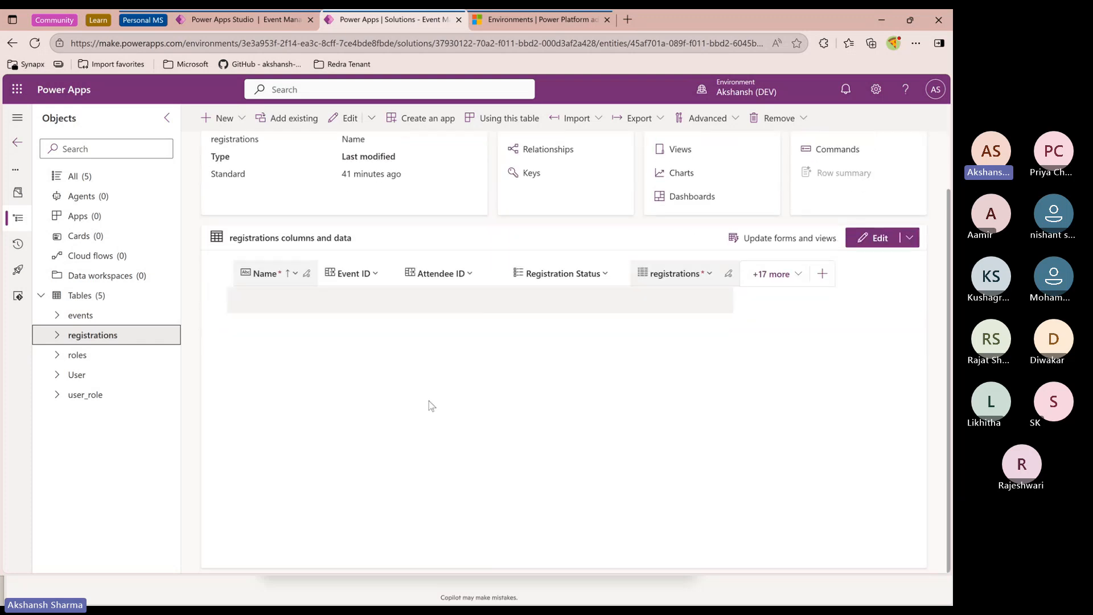
pyautogui.click(359, 302)
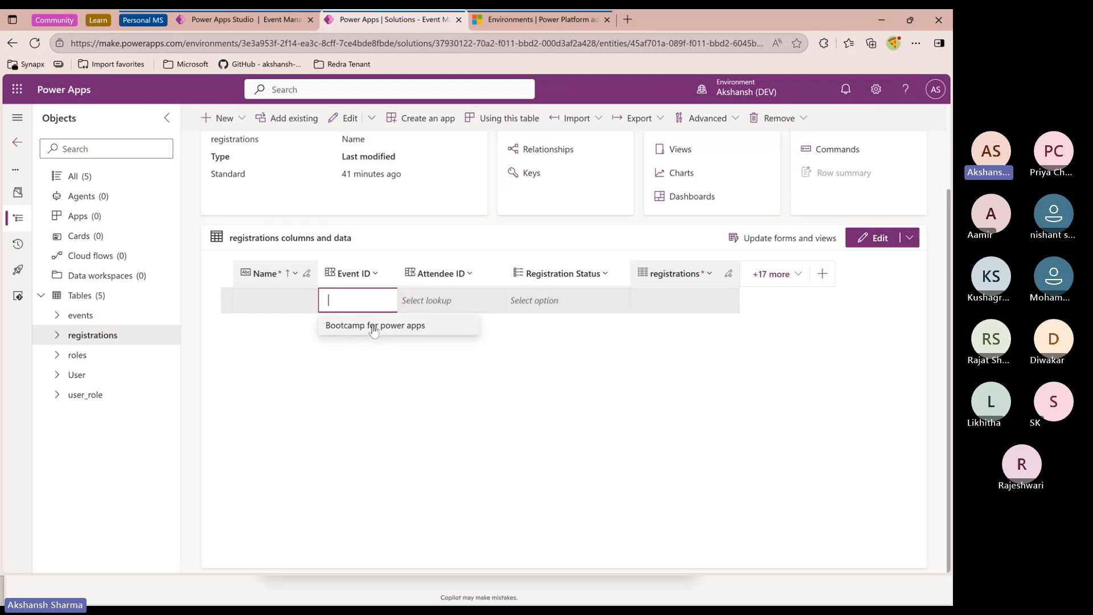
pyautogui.click(374, 326)
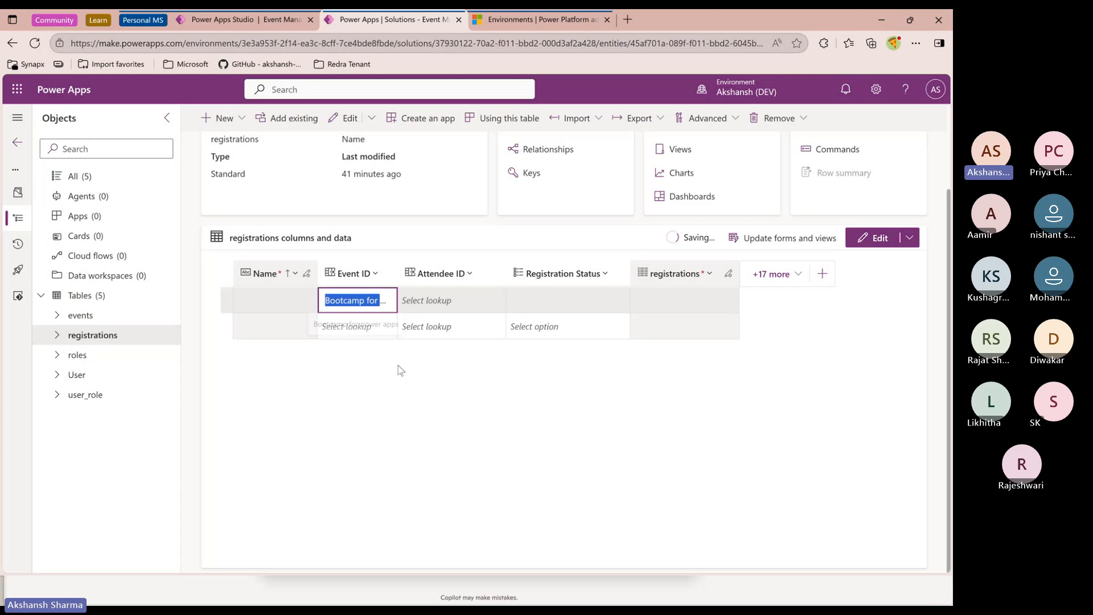
pyautogui.moveTo(398, 273); pyautogui.dragTo(474, 270)
pyautogui.click(355, 304)
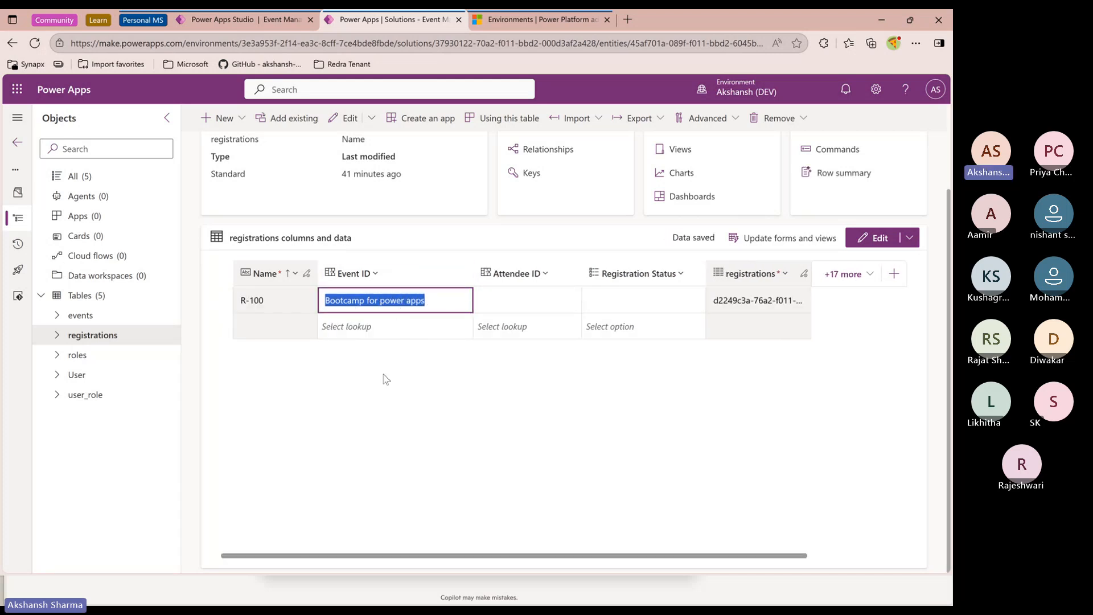
pyautogui.click(375, 330)
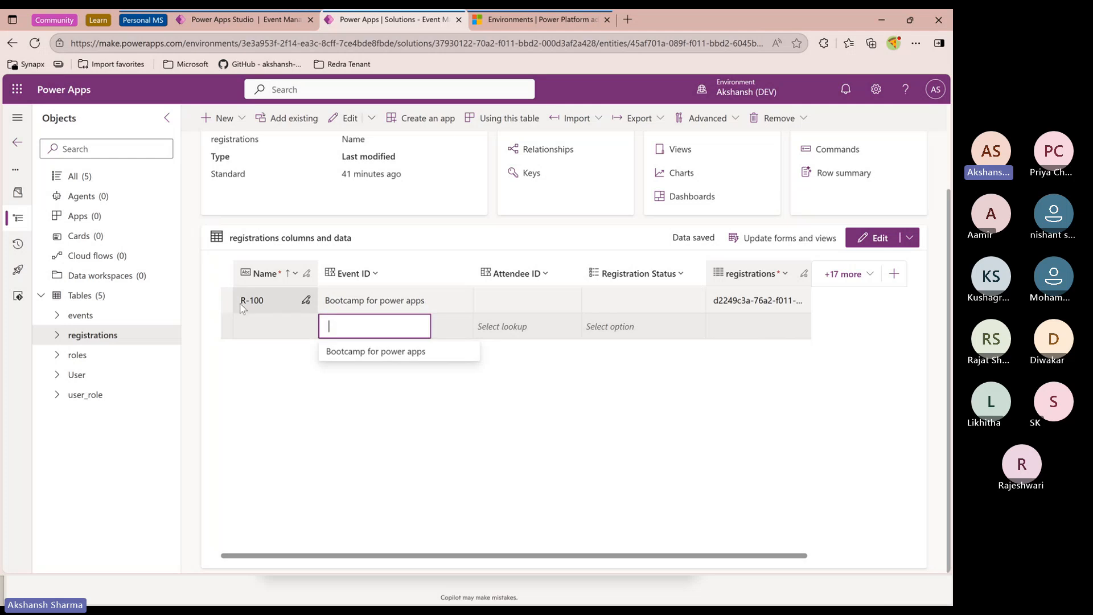
pyautogui.click(307, 392)
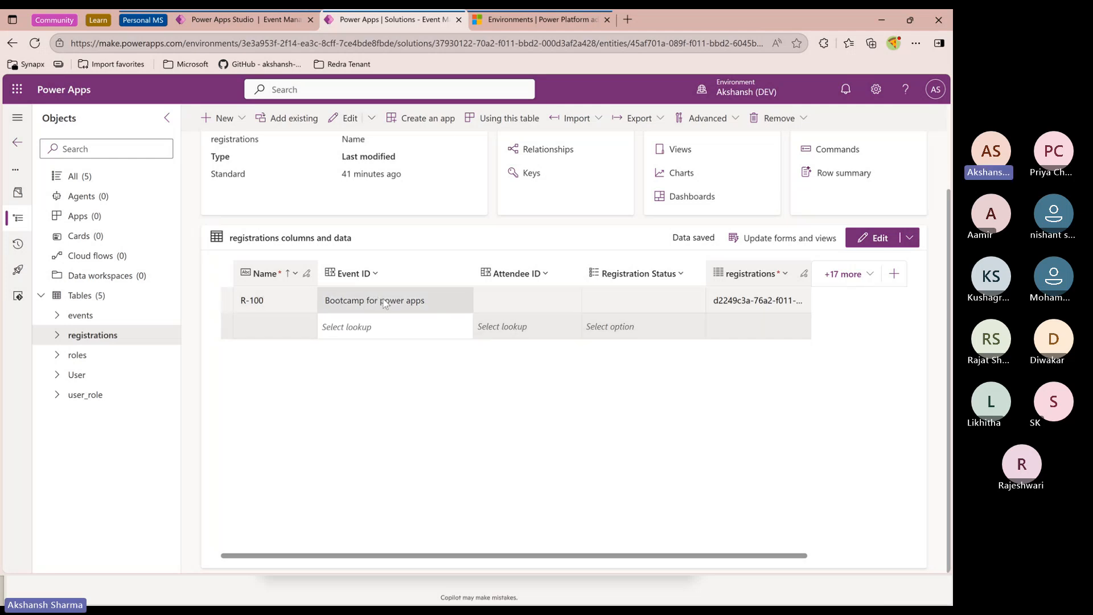
pyautogui.click(355, 274)
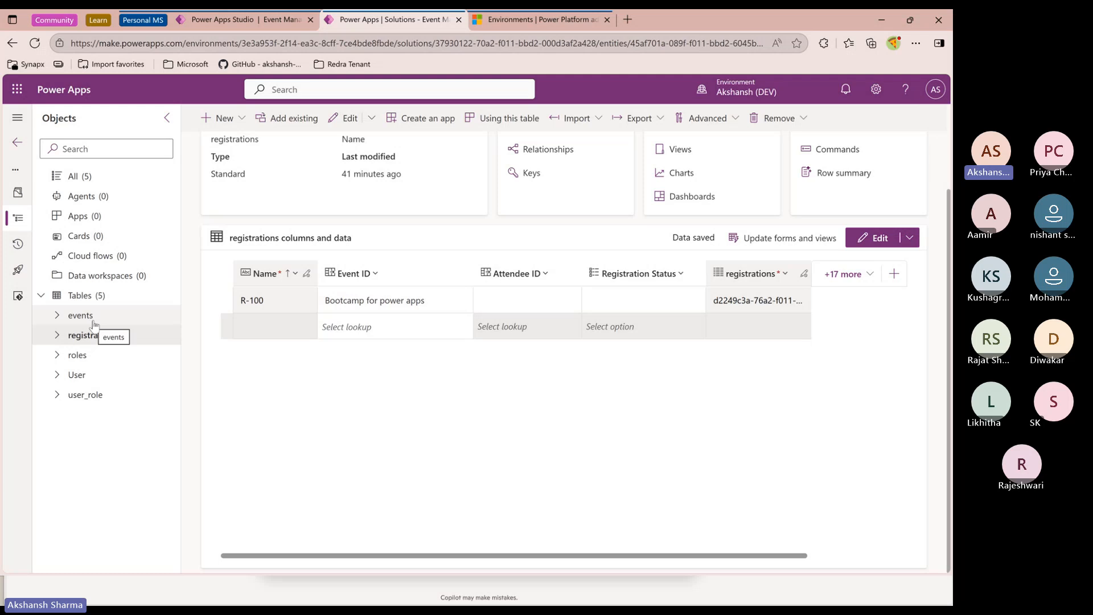
# Try to set the first registration's Attendee ID by browsing the user lookup list and searching for a user
pyautogui.click(557, 302)
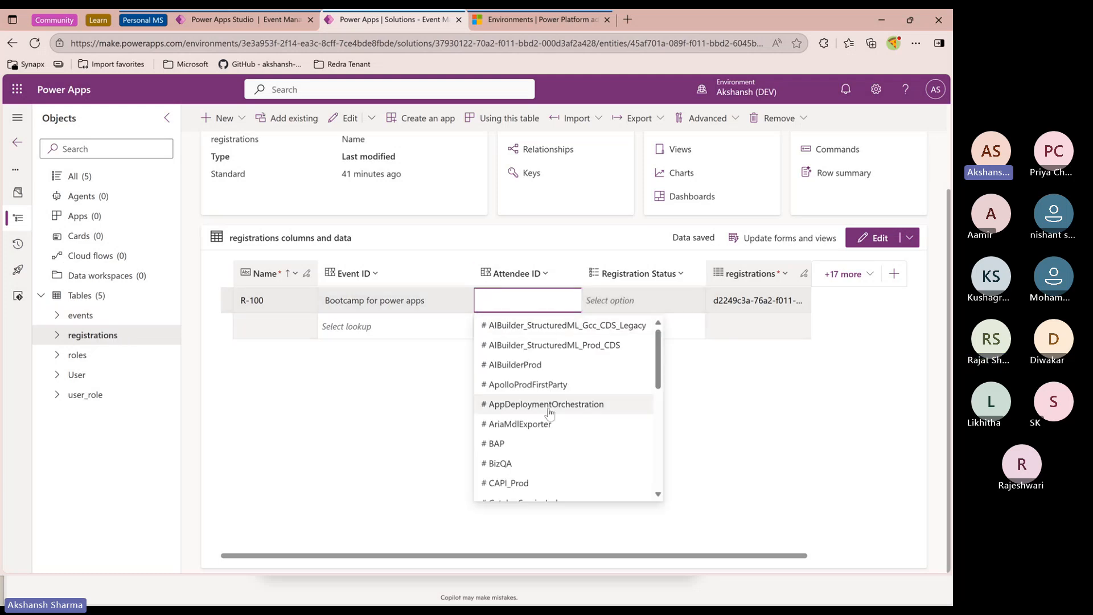
pyautogui.scroll(-5, 549, 414)
pyautogui.scroll(5, 557, 422)
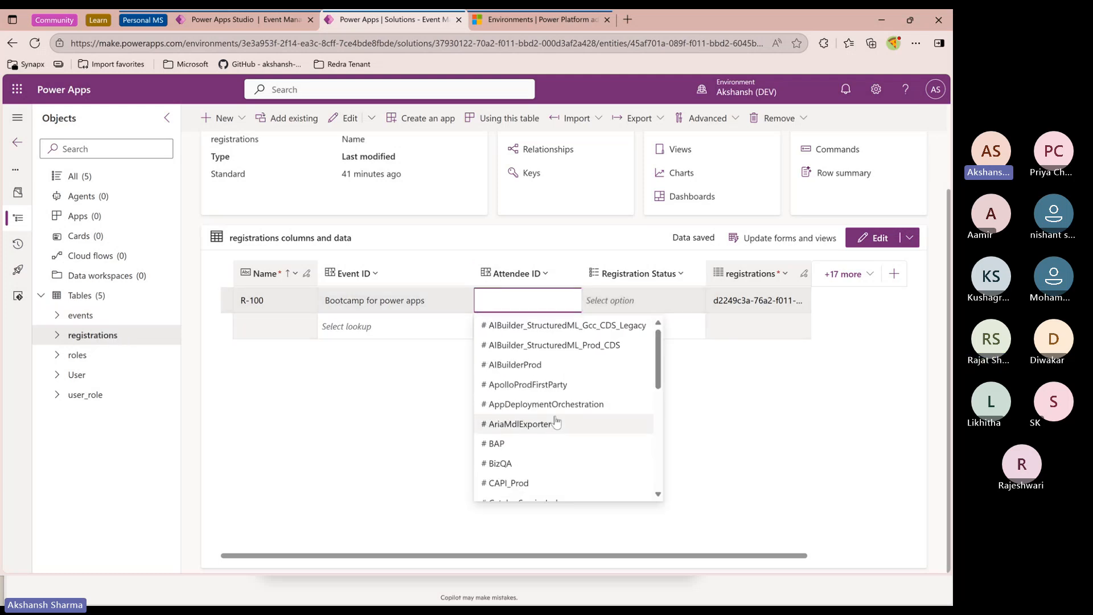
pyautogui.scroll(-5, 557, 422)
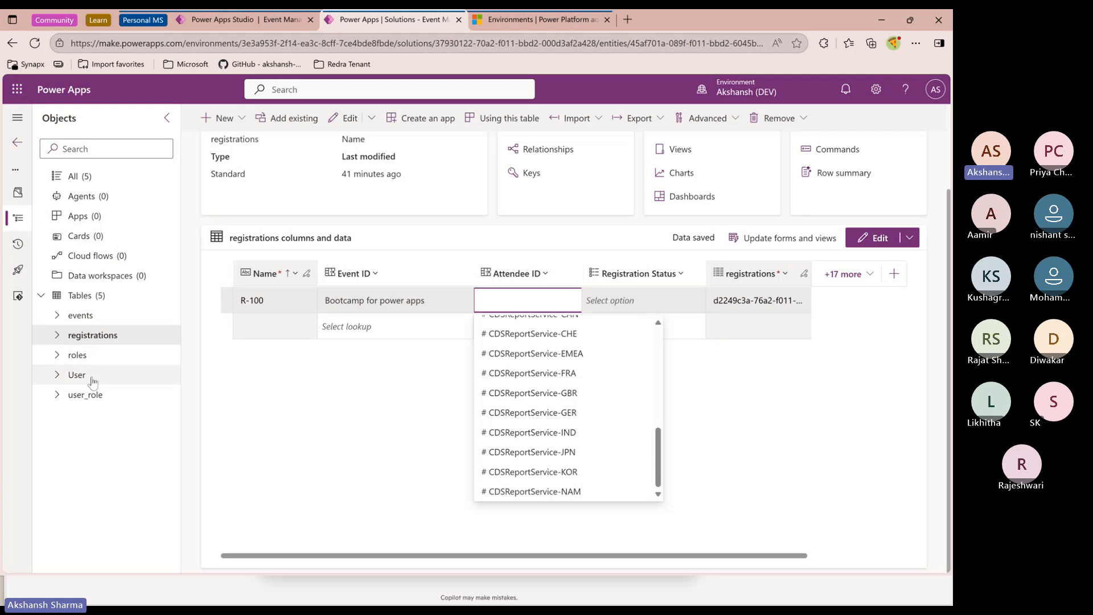
pyautogui.scroll(5, 550, 424)
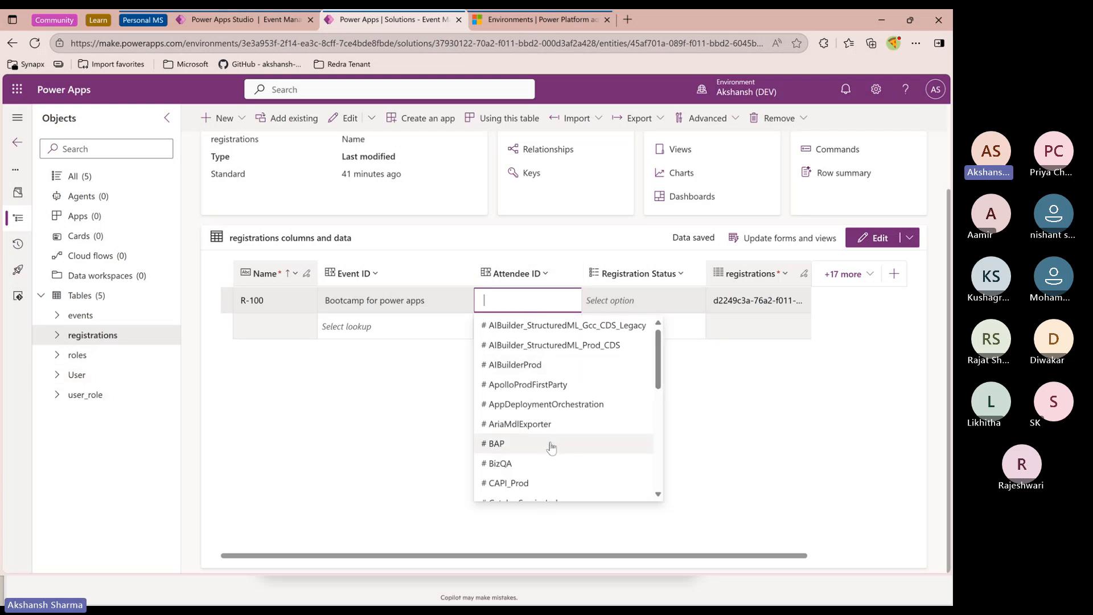
pyautogui.write('Aks')
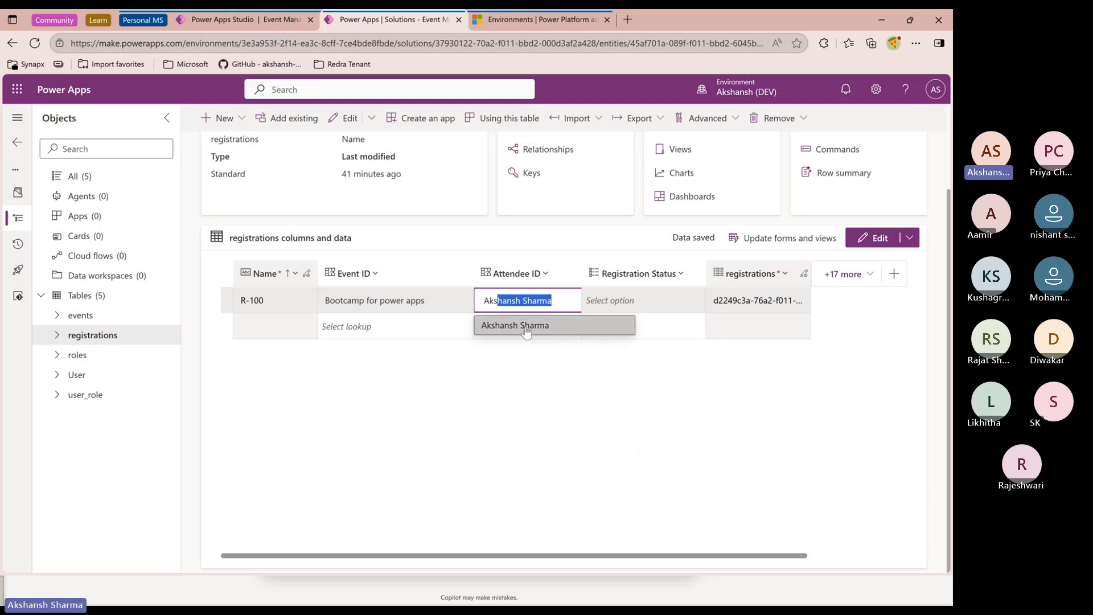
pyautogui.press('BackSpace')
pyautogui.press('BackSpace')
pyautogui.press('BackSpace')
pyautogui.press('BackSpace')
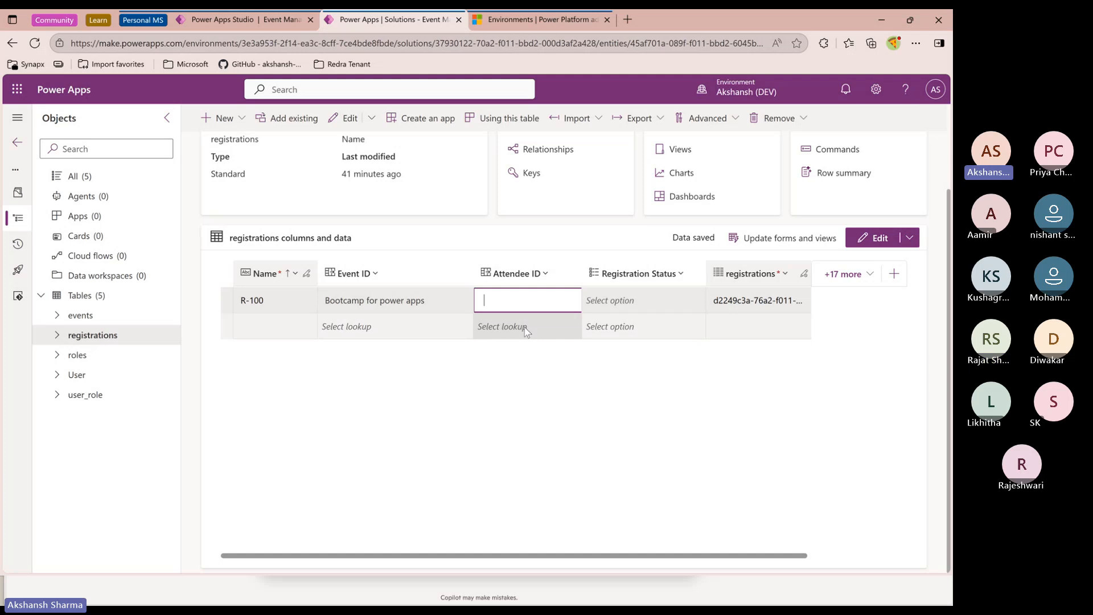
pyautogui.scroll(-3, 548, 438)
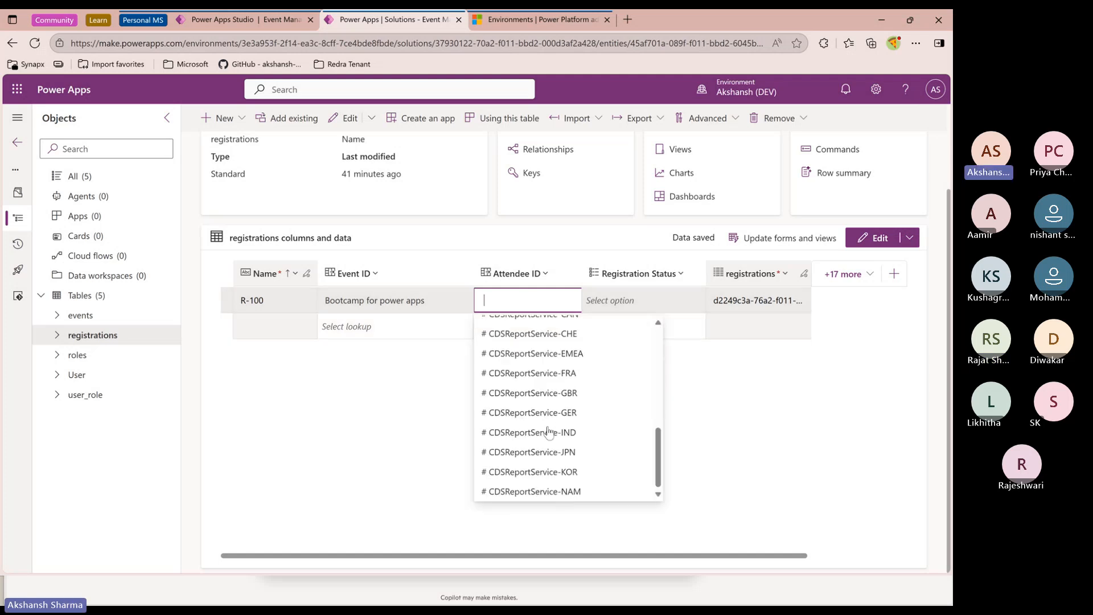
pyautogui.scroll(5, 548, 438)
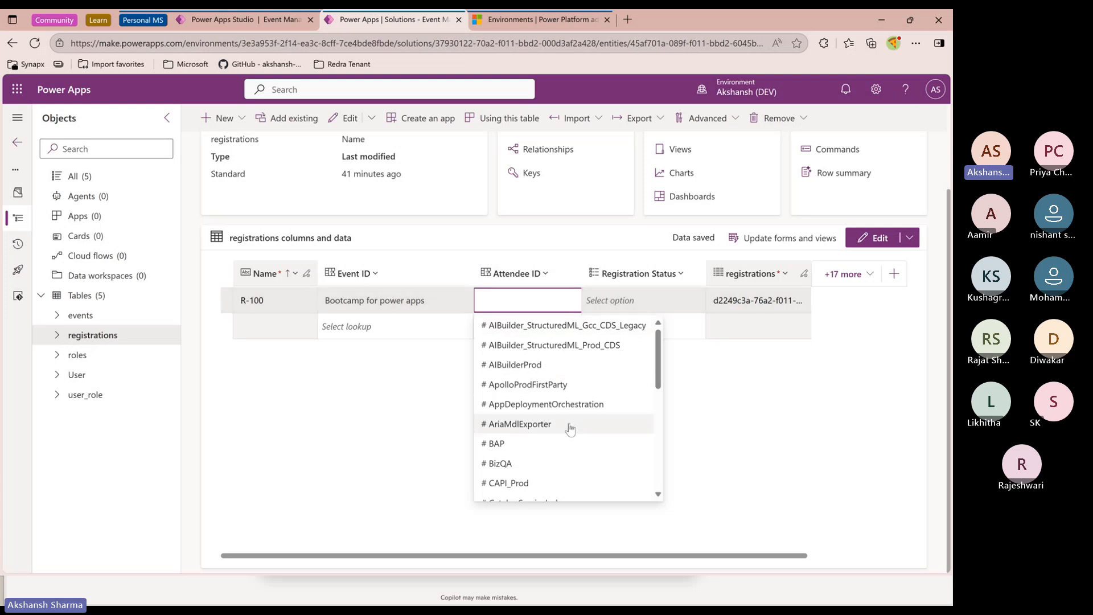
pyautogui.scroll(-5, 568, 429)
pyautogui.scroll(5, 569, 429)
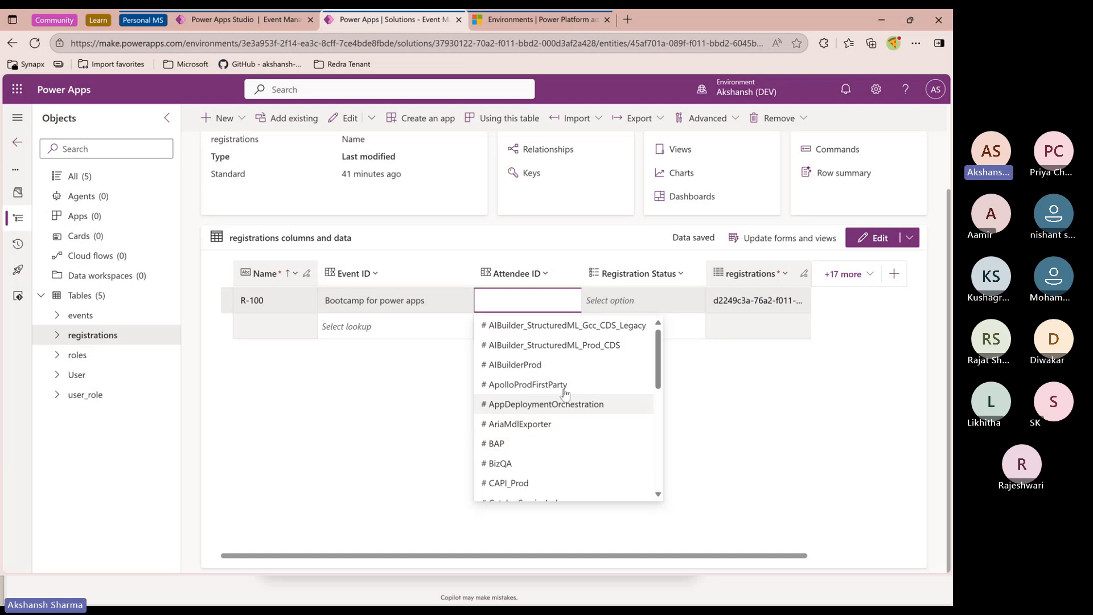
pyautogui.scroll(-5, 591, 435)
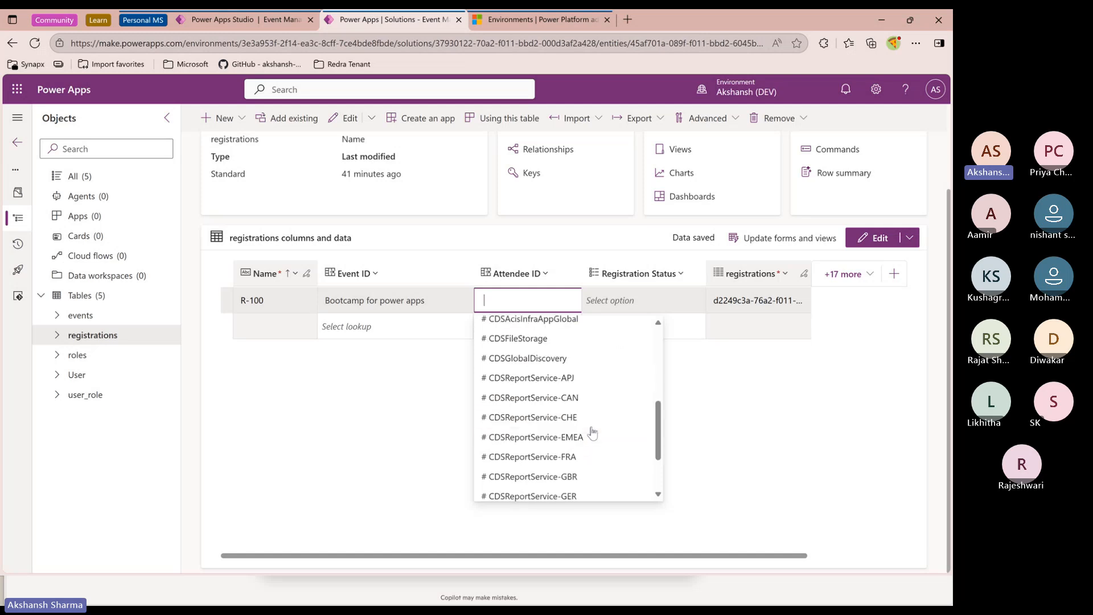
pyautogui.scroll(5, 591, 435)
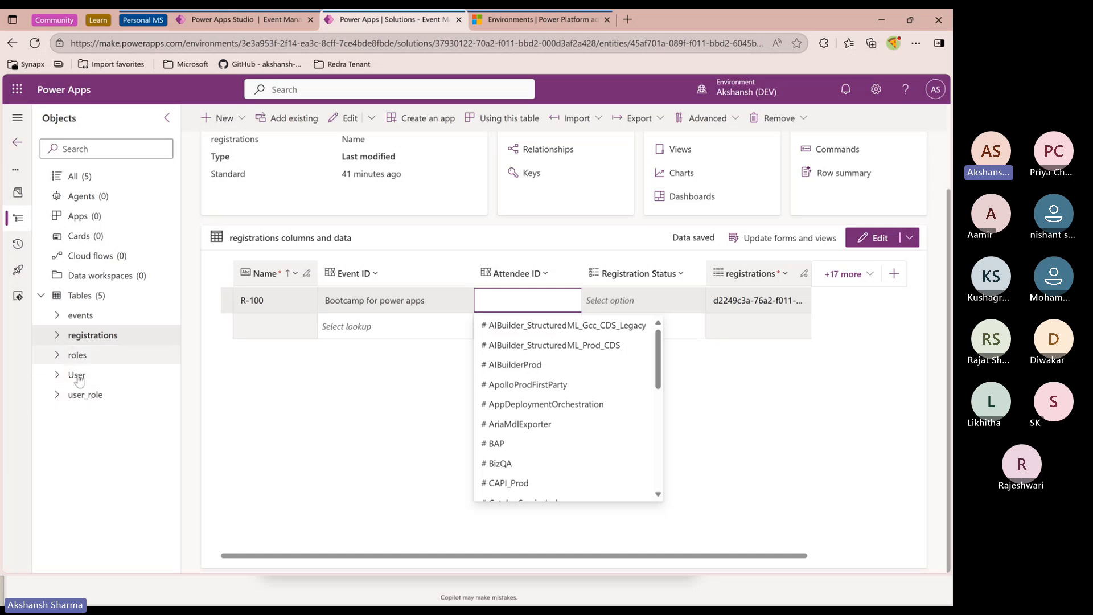
pyautogui.click(452, 391)
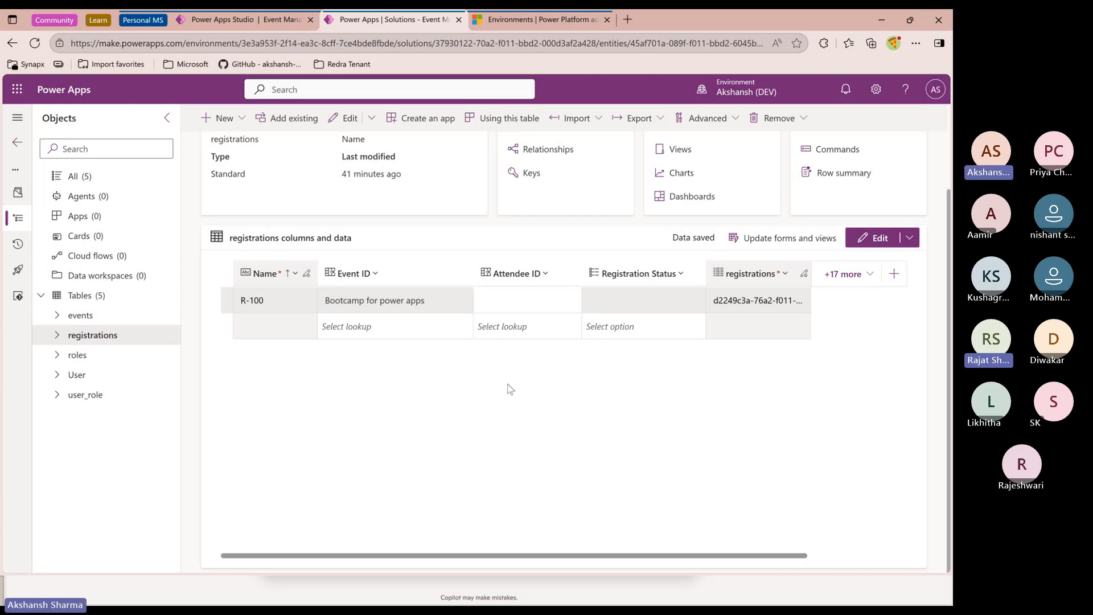
# Open the registrations table's relationships and view the new relationship options
pyautogui.scroll(2, 547, 433)
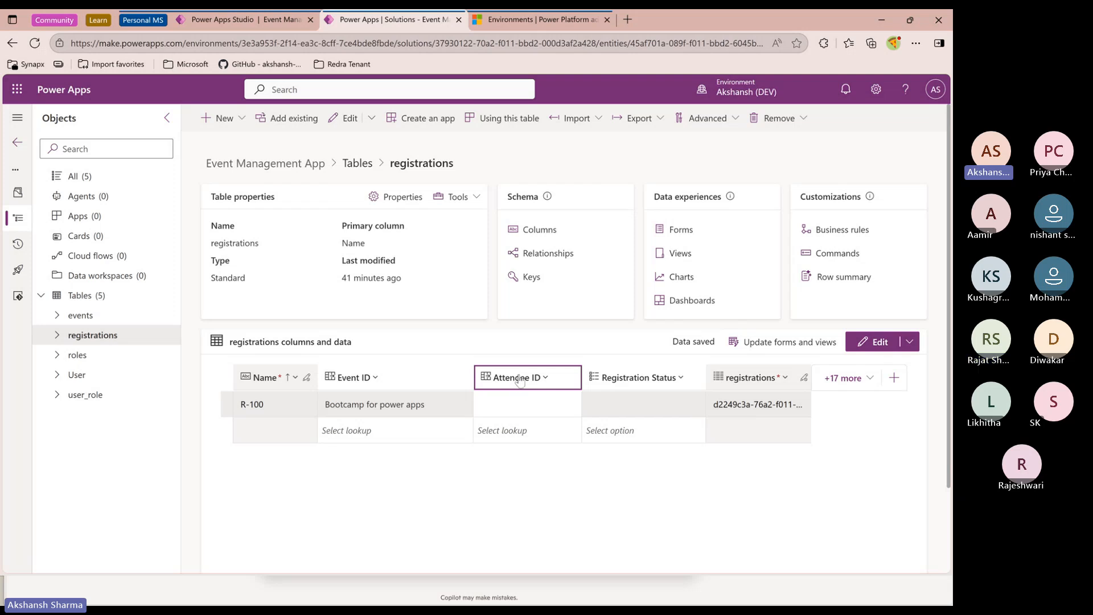
pyautogui.click(547, 253)
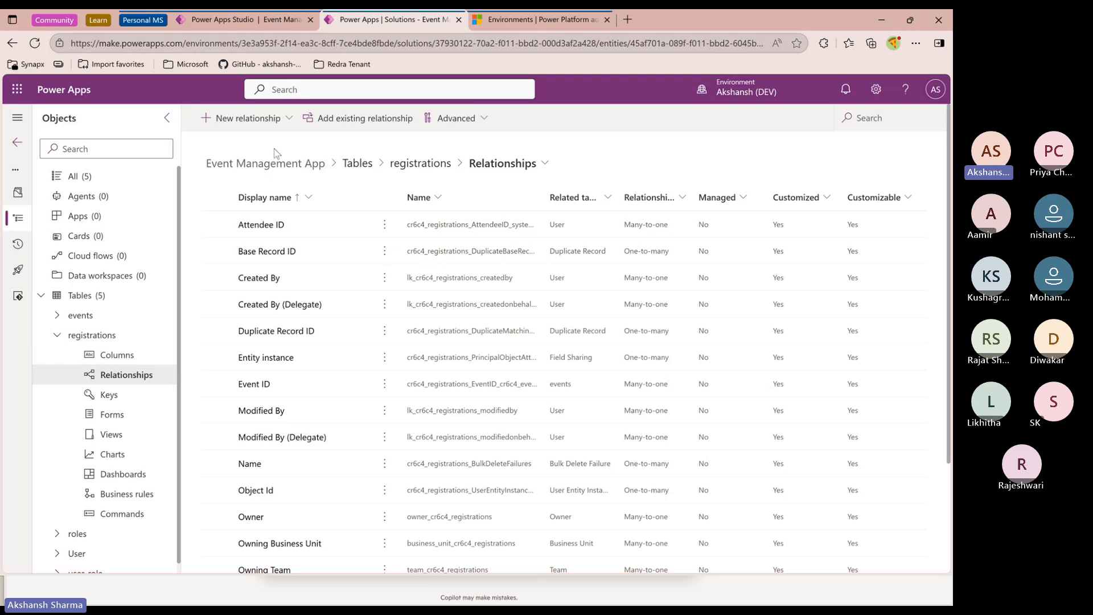
pyautogui.click(246, 118)
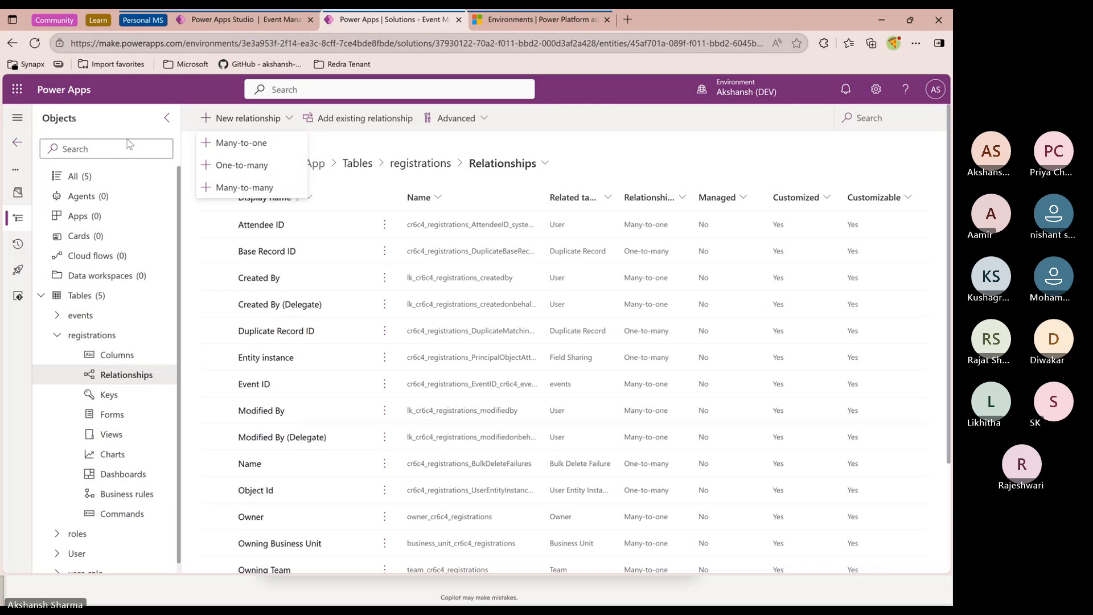
# Return to the solutions list and reopen the Event Management App's registrations table
pyautogui.click(18, 147)
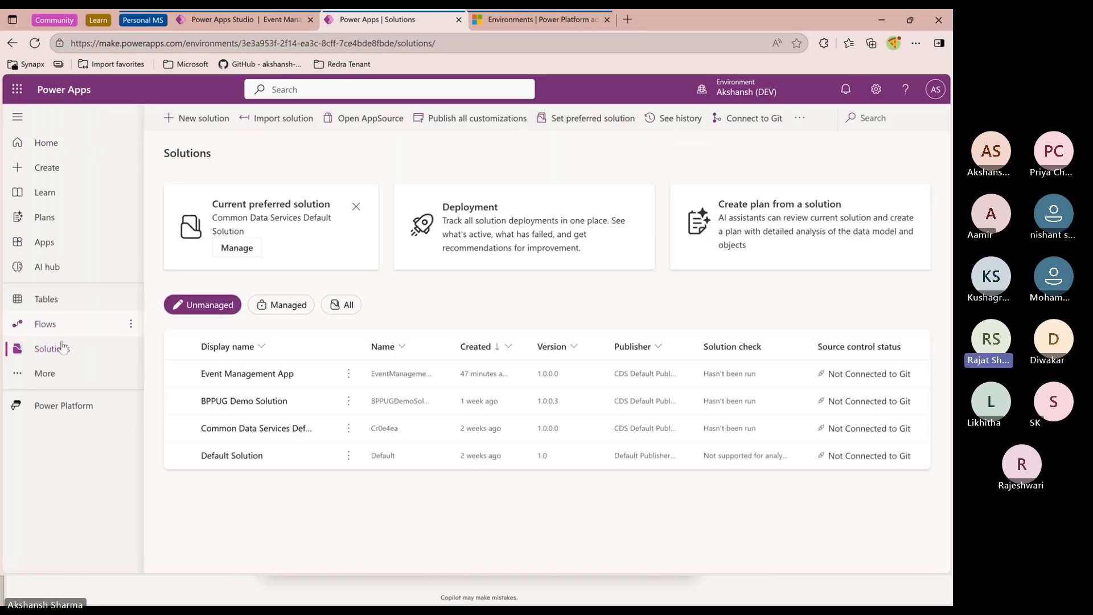
pyautogui.click(251, 373)
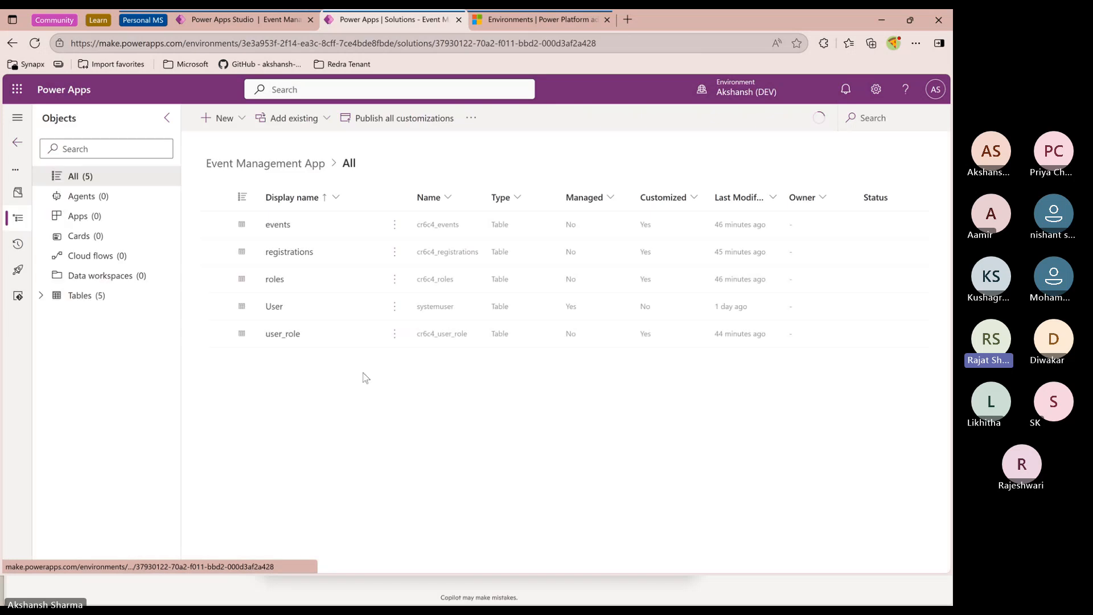
pyautogui.click(43, 297)
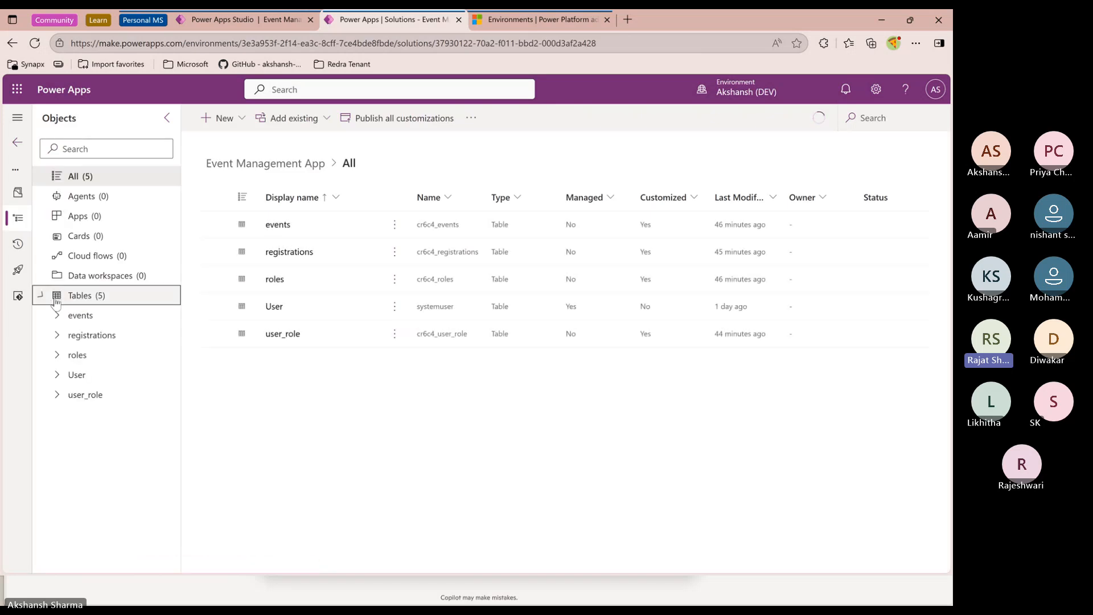
pyautogui.click(85, 317)
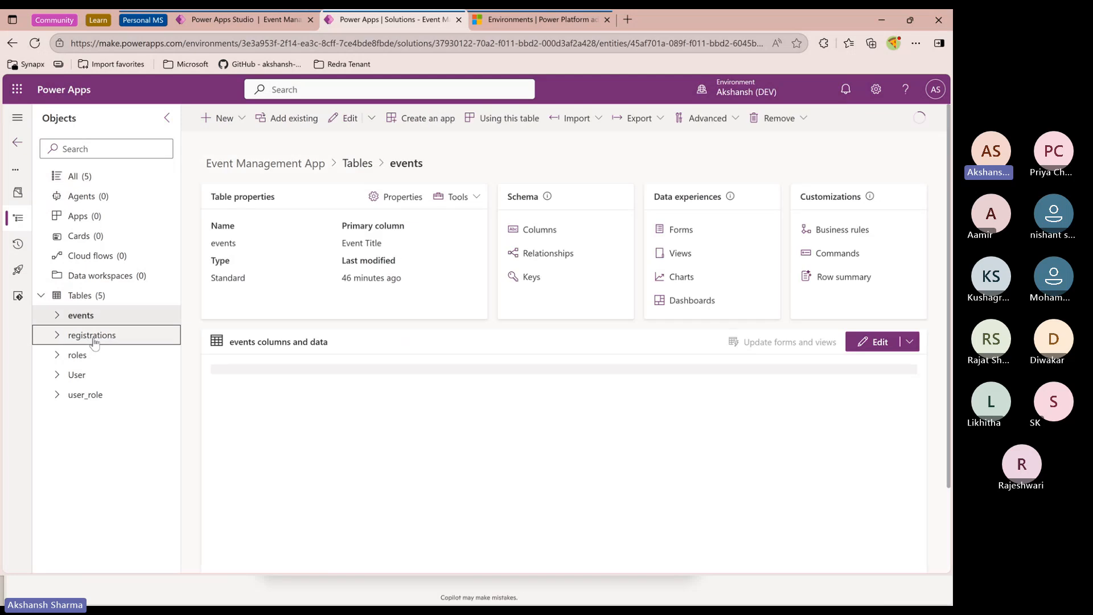
pyautogui.click(93, 338)
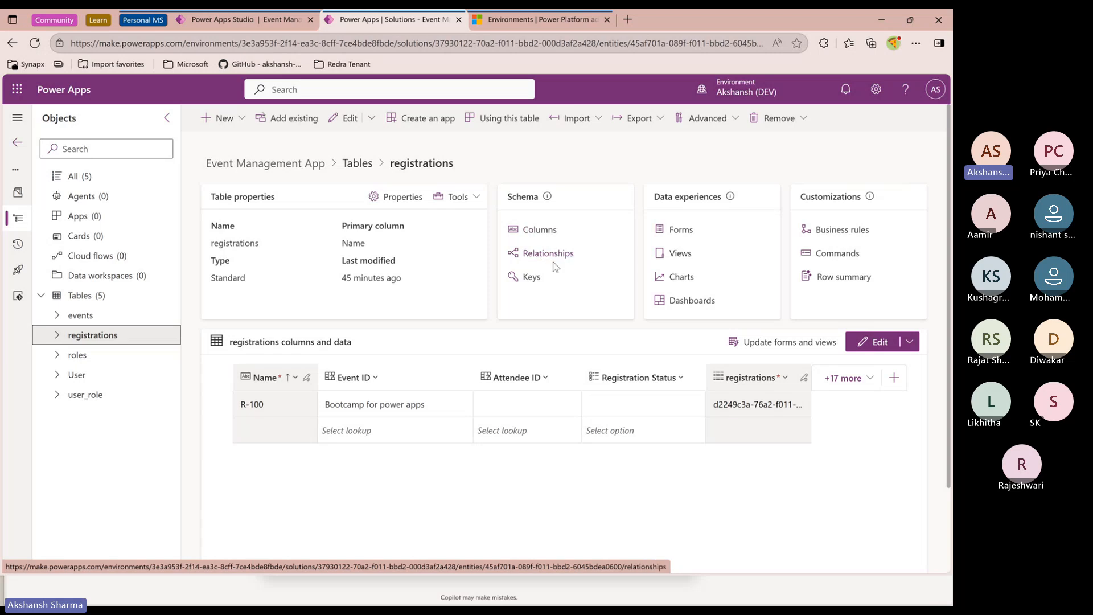
pyautogui.click(376, 380)
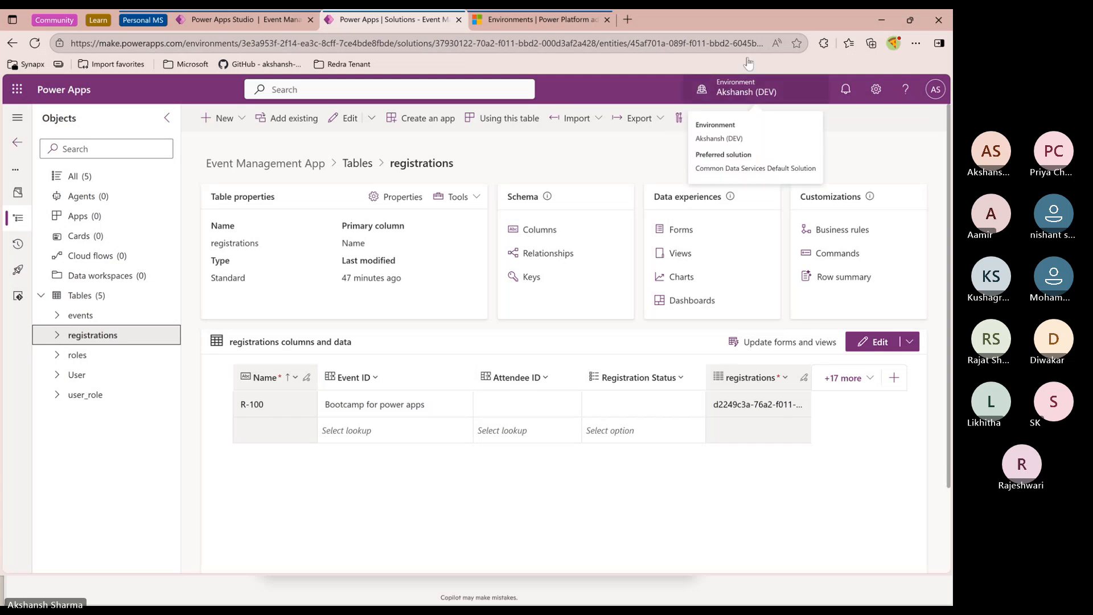
pyautogui.hotkey('alt', 'Tab')
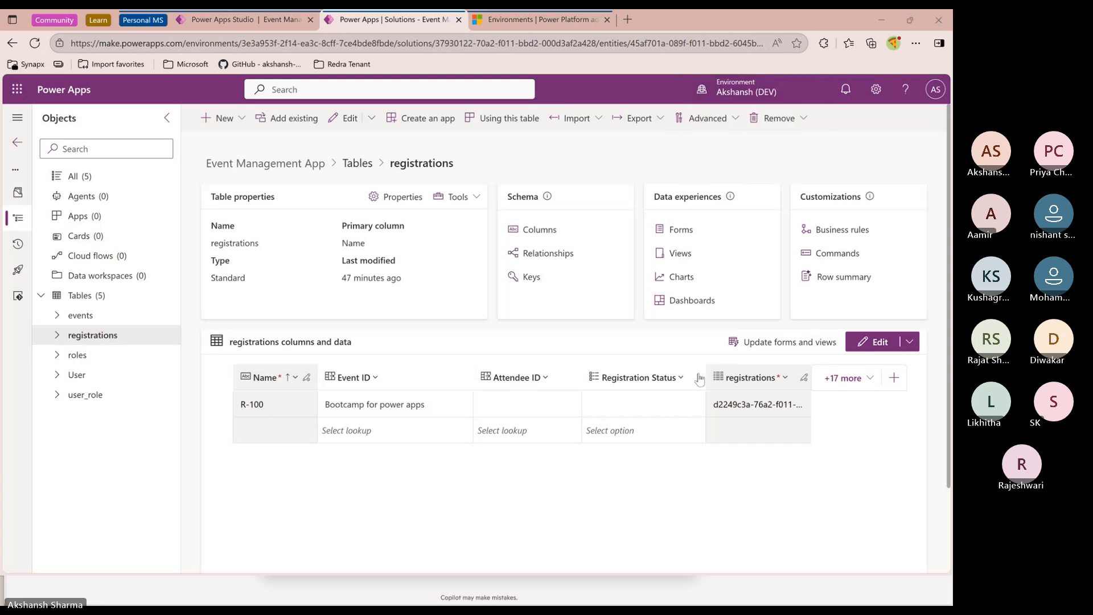